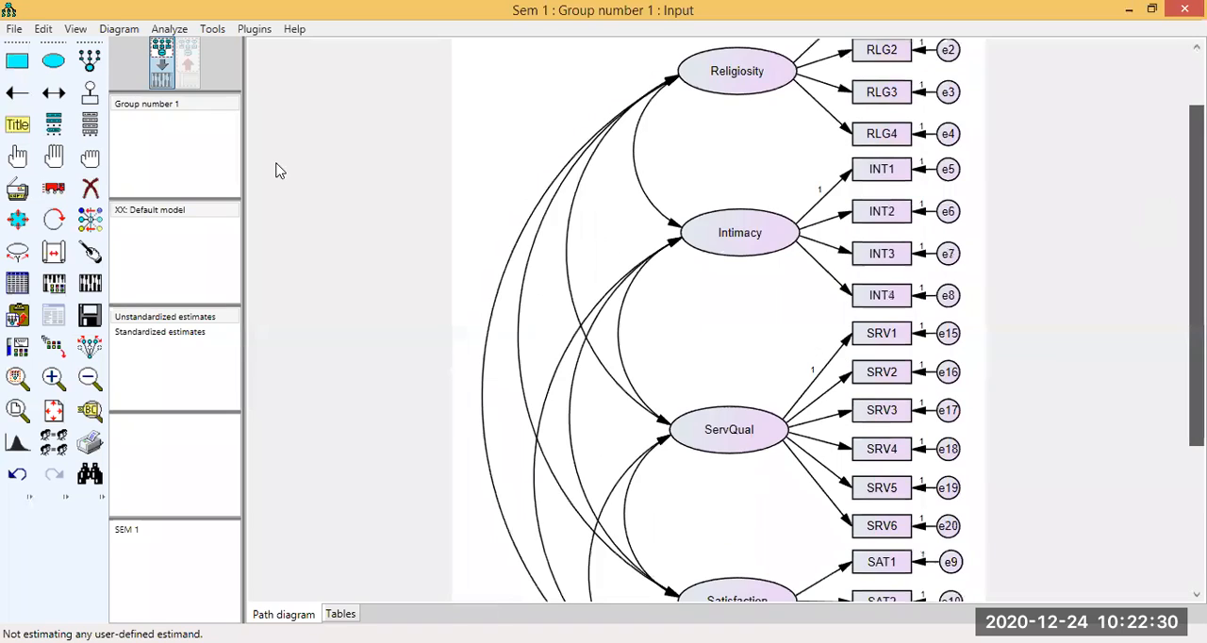
Include standardized estimates, squared multiple correlations, modification indices, and sample, implied, all implied and residual moments in the analysis output.
scroll(280, 170, up, 1)
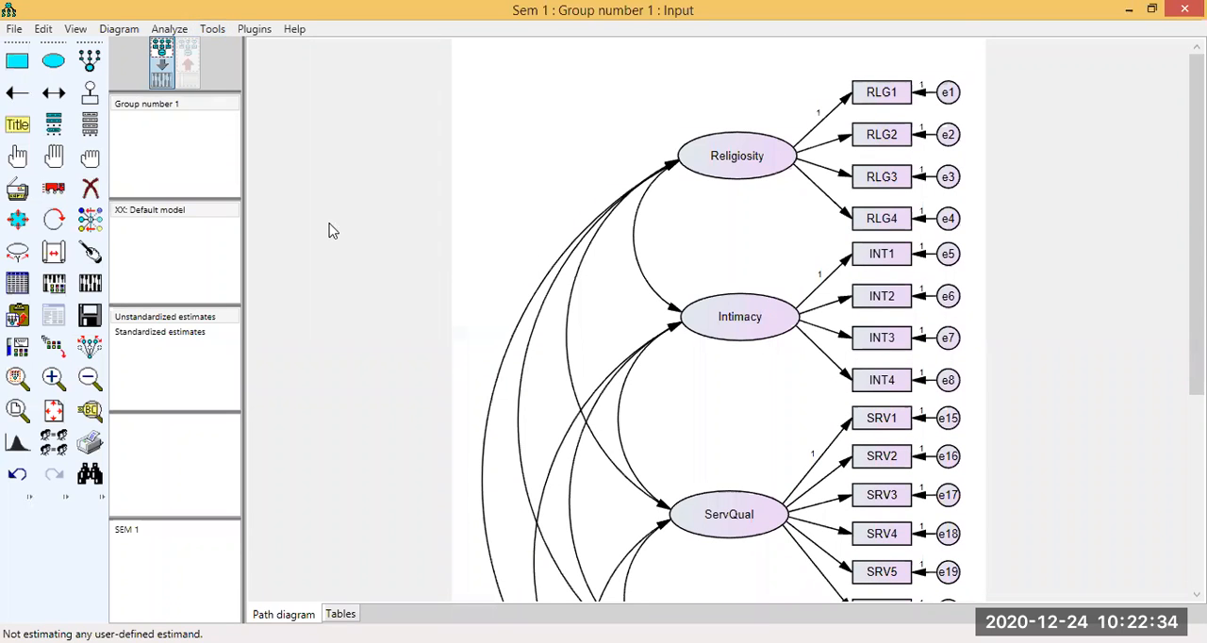
click(89, 378)
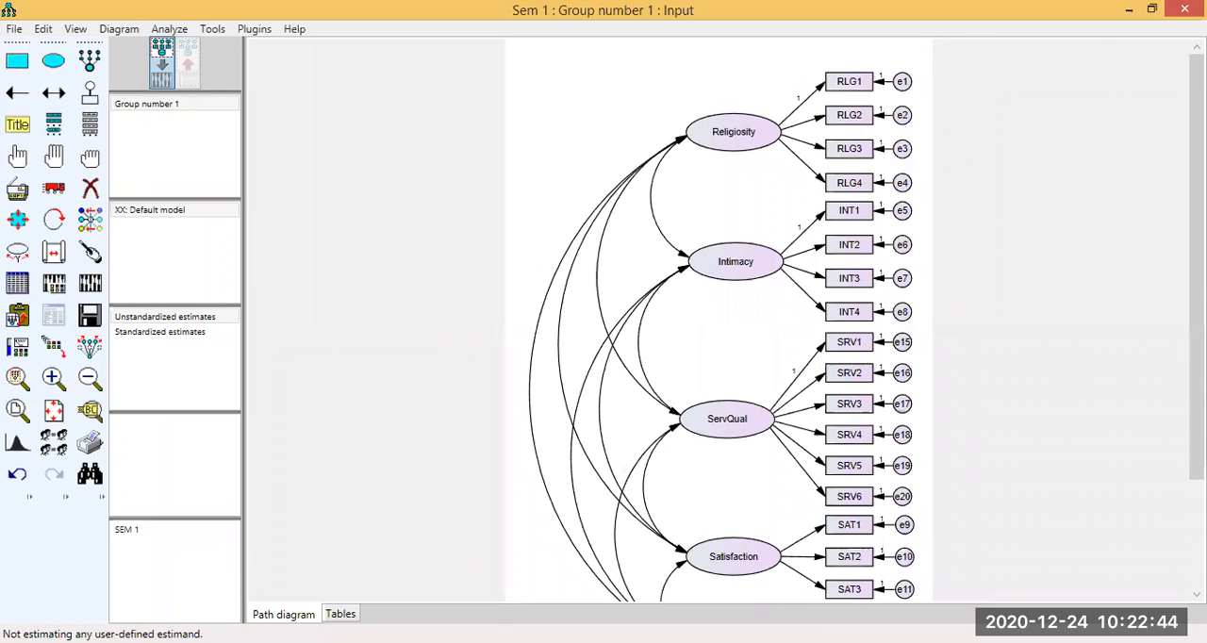
drag(1196, 240, 807, 127)
click(82, 385)
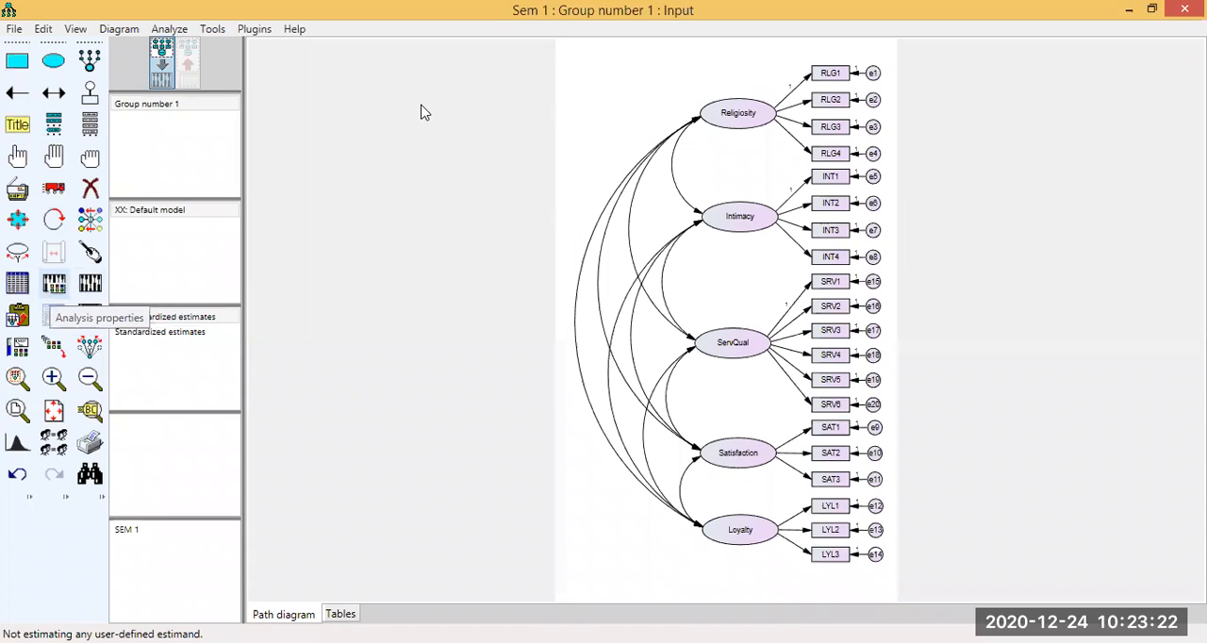
key(ctrl+a)
click(492, 107)
click(351, 193)
click(351, 228)
click(351, 264)
click(351, 298)
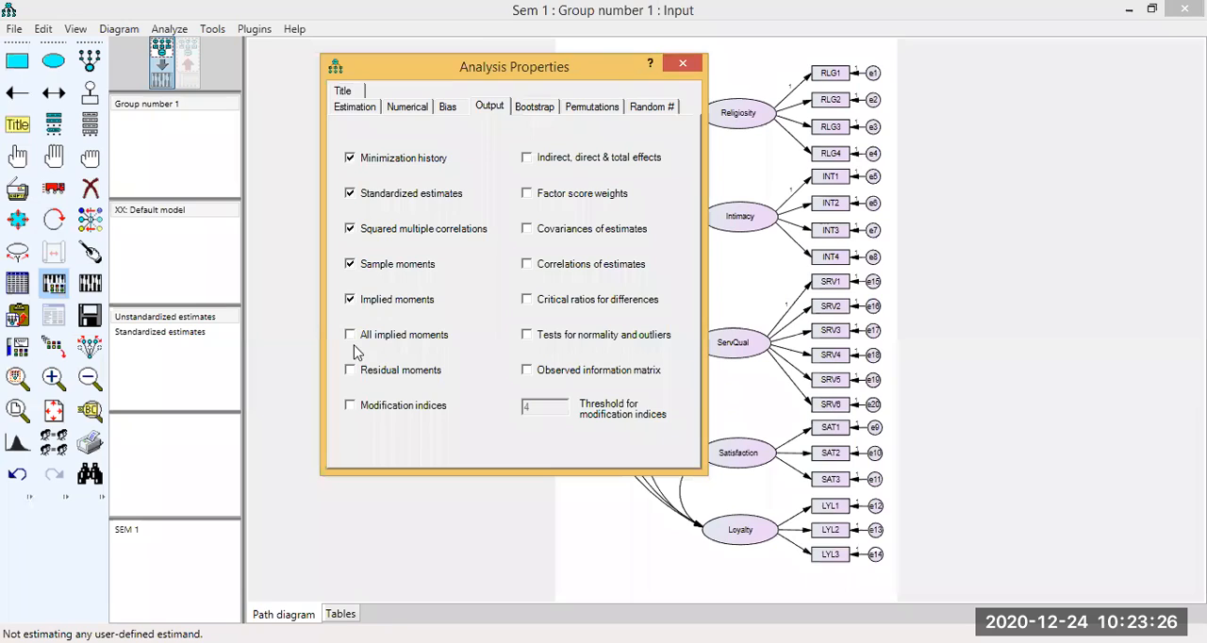
click(350, 334)
click(351, 370)
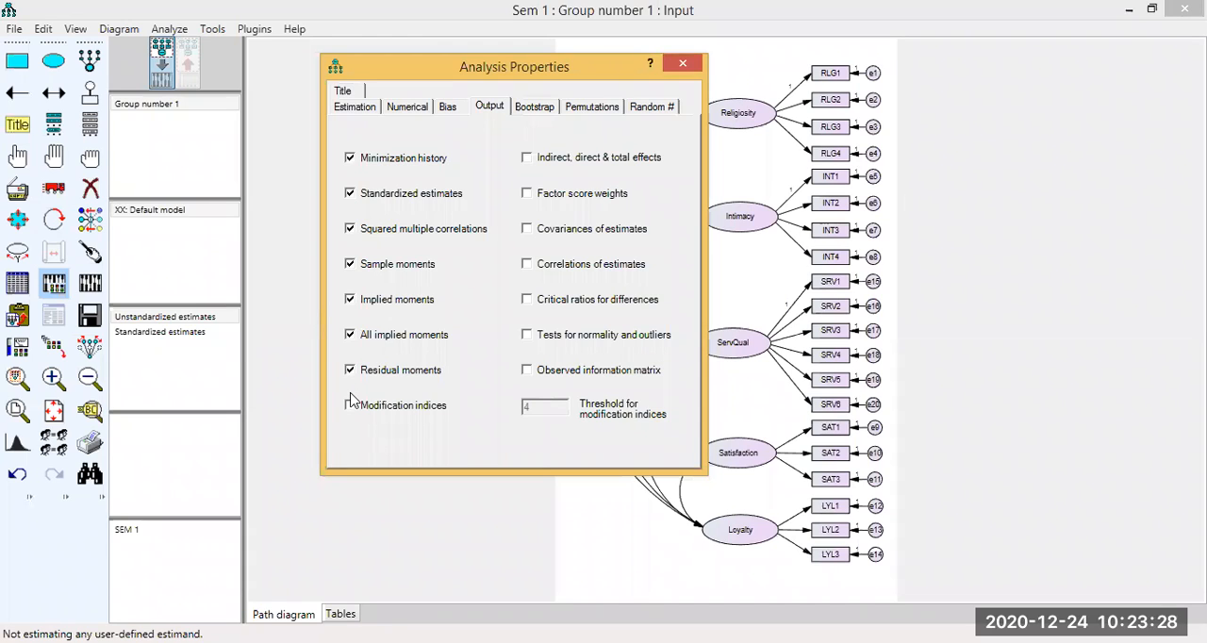
Include effects, factor score weights, covariances and correlations of estimates, critical ratios, normality and outlier tests and the observed information matrix in the output.
click(528, 300)
click(529, 267)
click(529, 333)
click(527, 229)
click(526, 193)
click(527, 157)
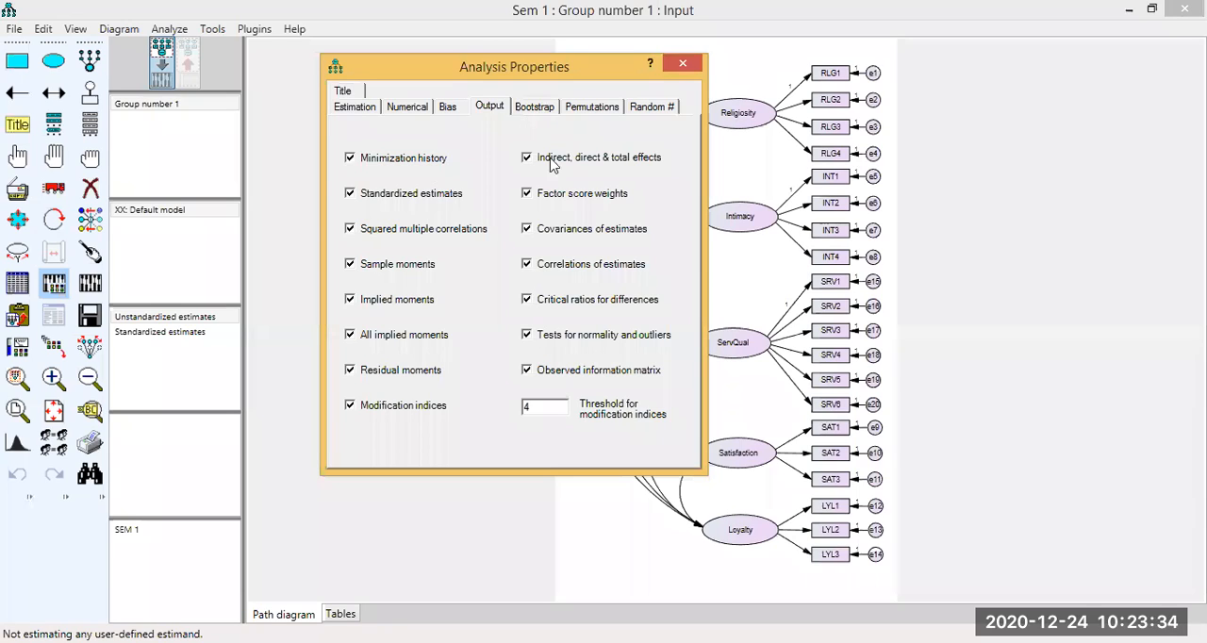
Set up bootstrapping with 2000 samples and bias-corrected confidence intervals at a 95 confidence level, and calculate the estimates.
key(ctrl+Tab)
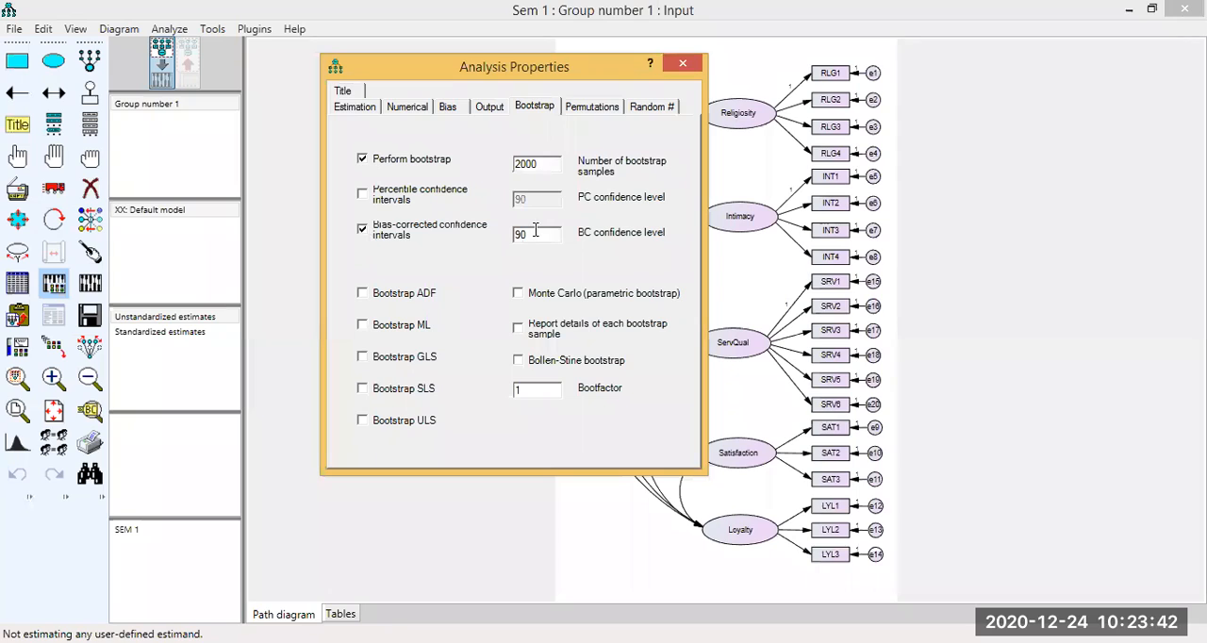
click(535, 233)
key(BackSpace)
text(5)
click(90, 283)
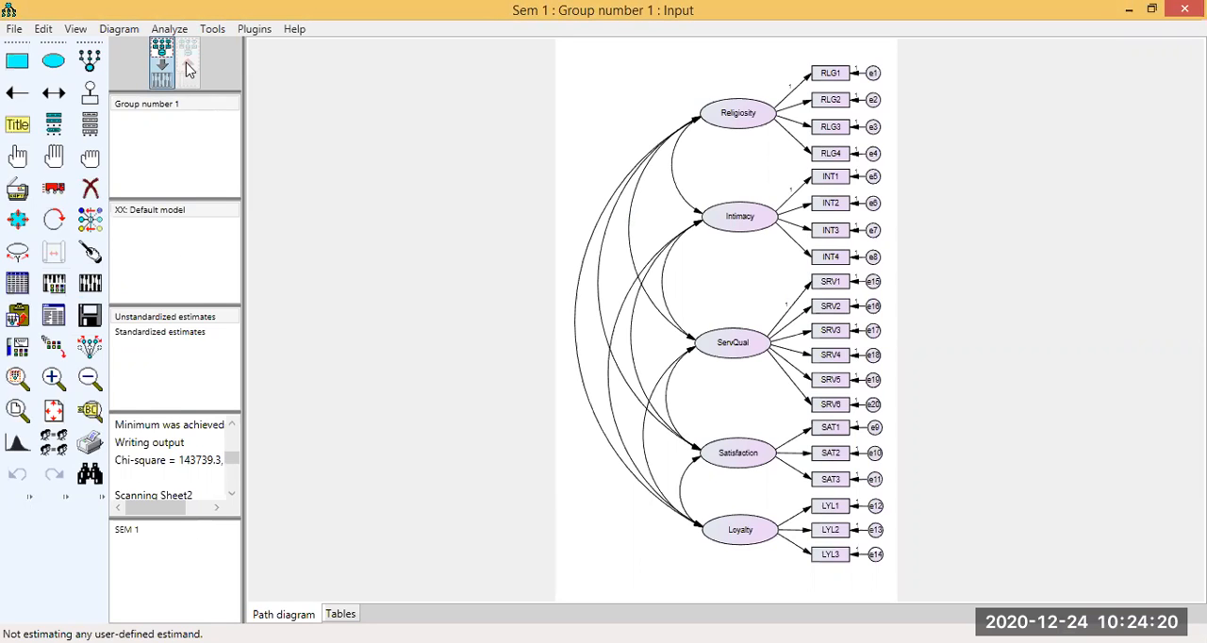
Review the computation summary and try to view the standardized estimates on the path diagram, keeping the current file open.
drag(228, 459, 179, 508)
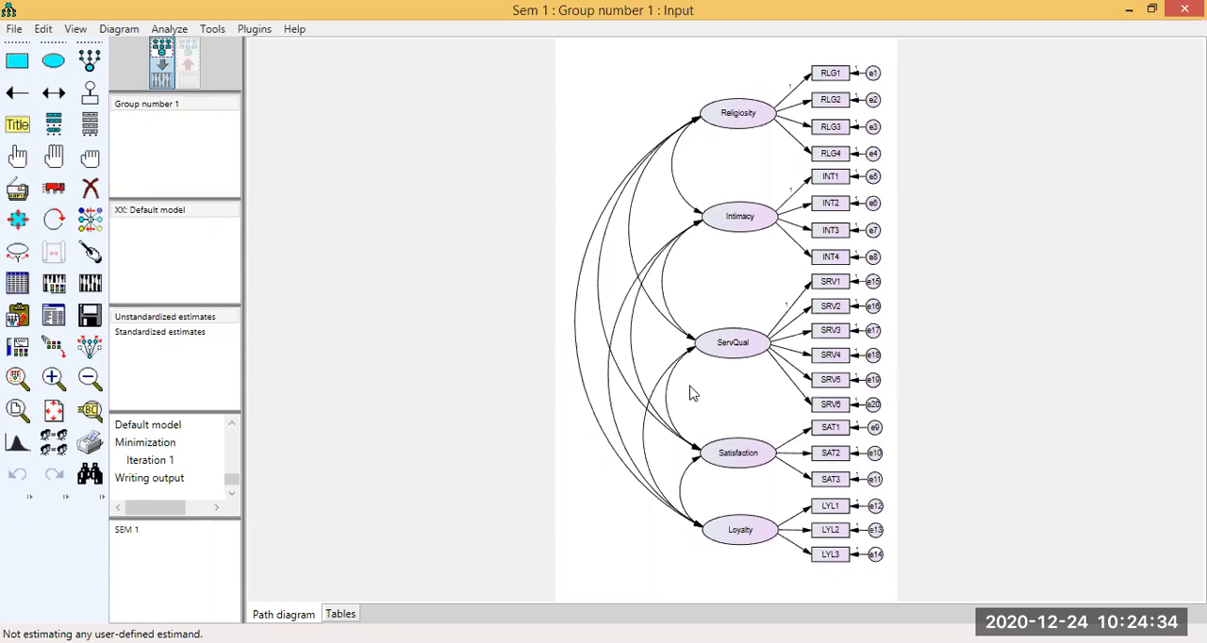
click(225, 477)
click(126, 532)
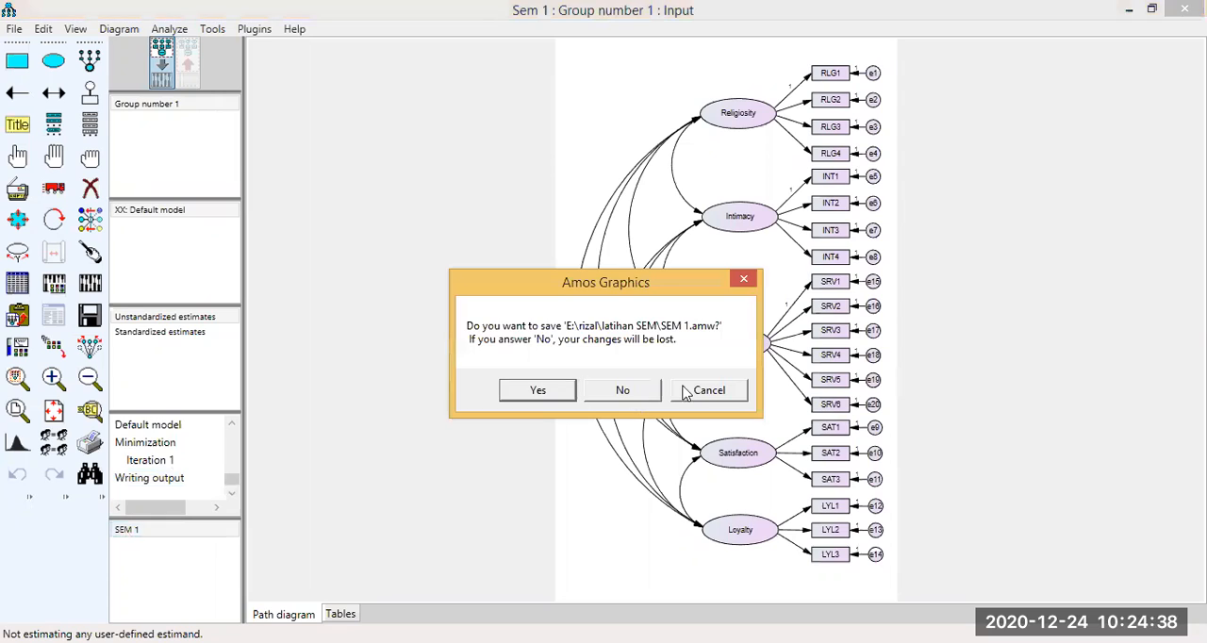
click(707, 390)
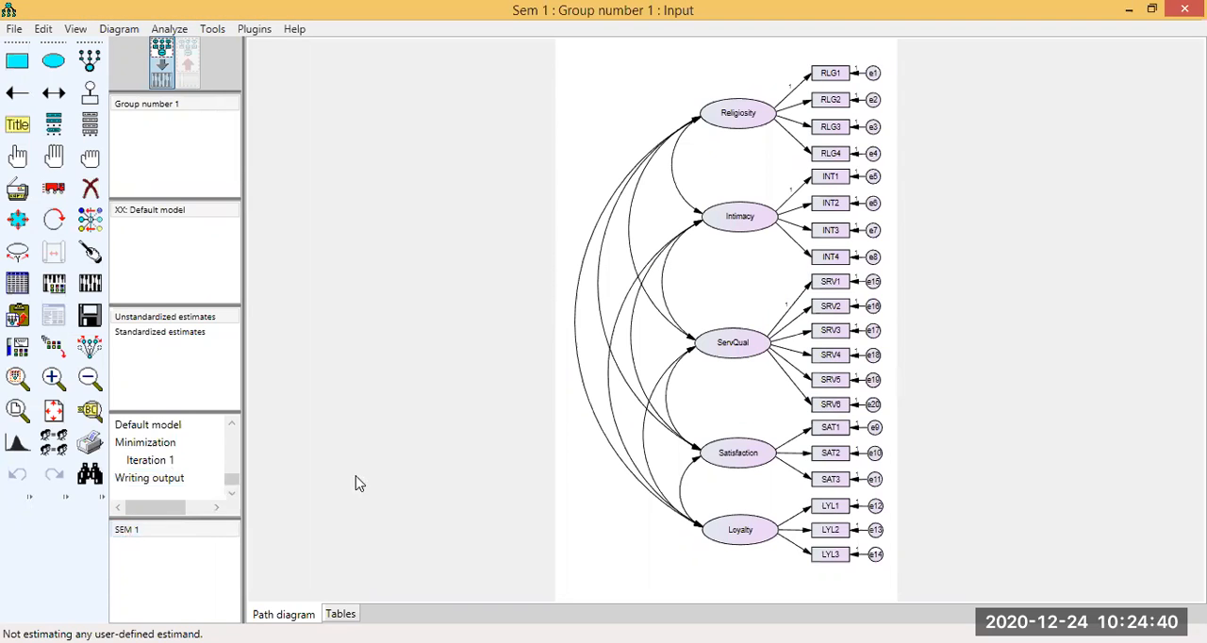
click(189, 329)
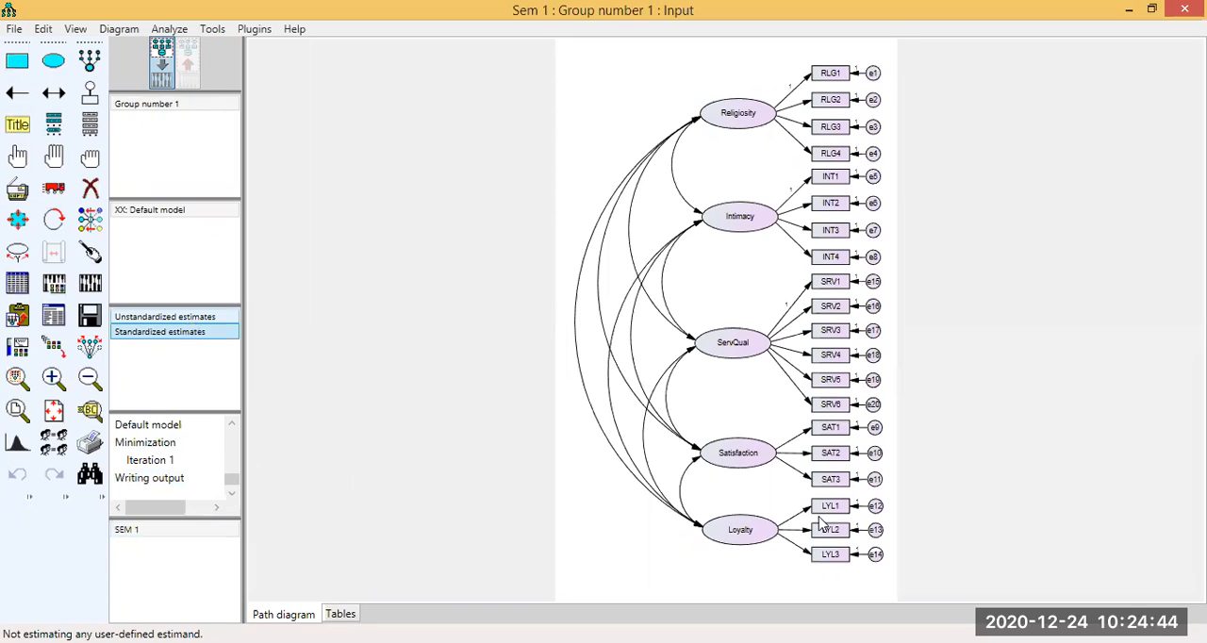
key(Up)
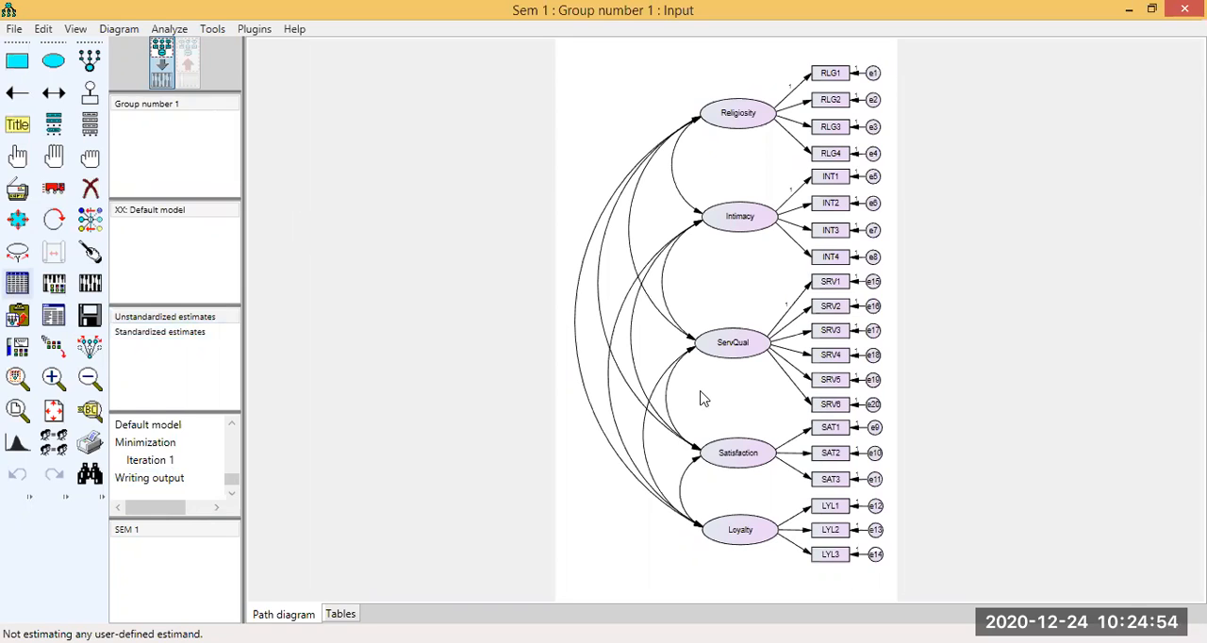
Recalculate the estimates for the default model after checking the computation summary.
click(233, 453)
mouse_move(234, 463)
mouse_down()
mouse_move(232, 486)
mouse_move(235, 442)
mouse_up()
click(89, 285)
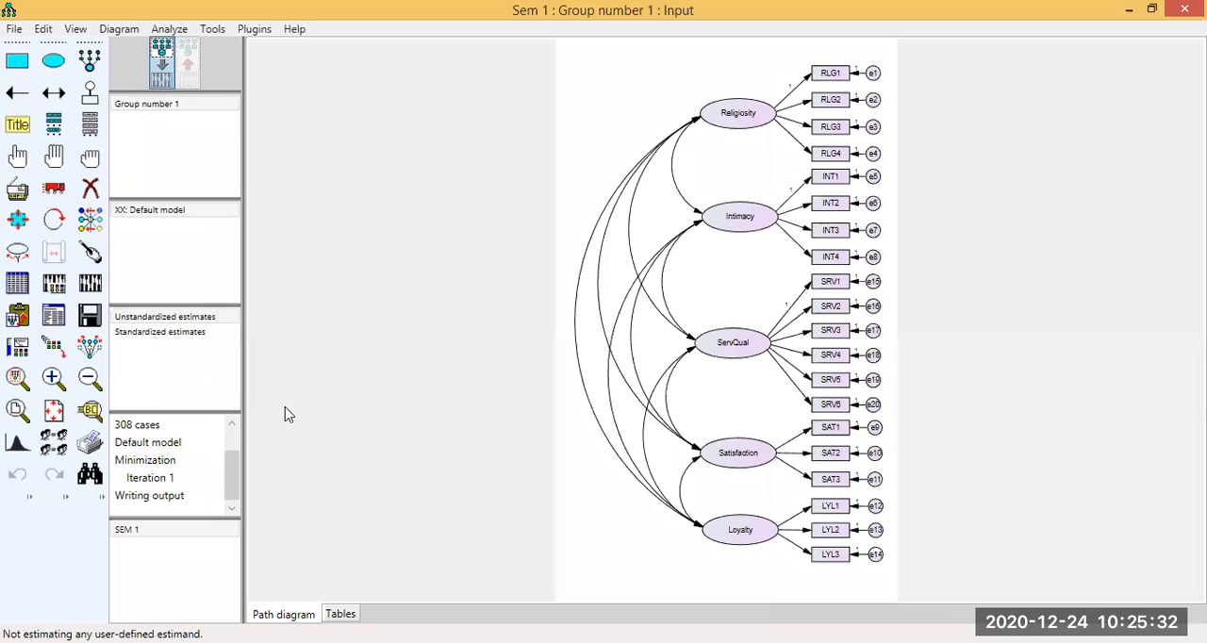
Erase all covariance arrows between Religiosity, Intimacy, ServQual, Satisfaction and Loyalty.
click(97, 195)
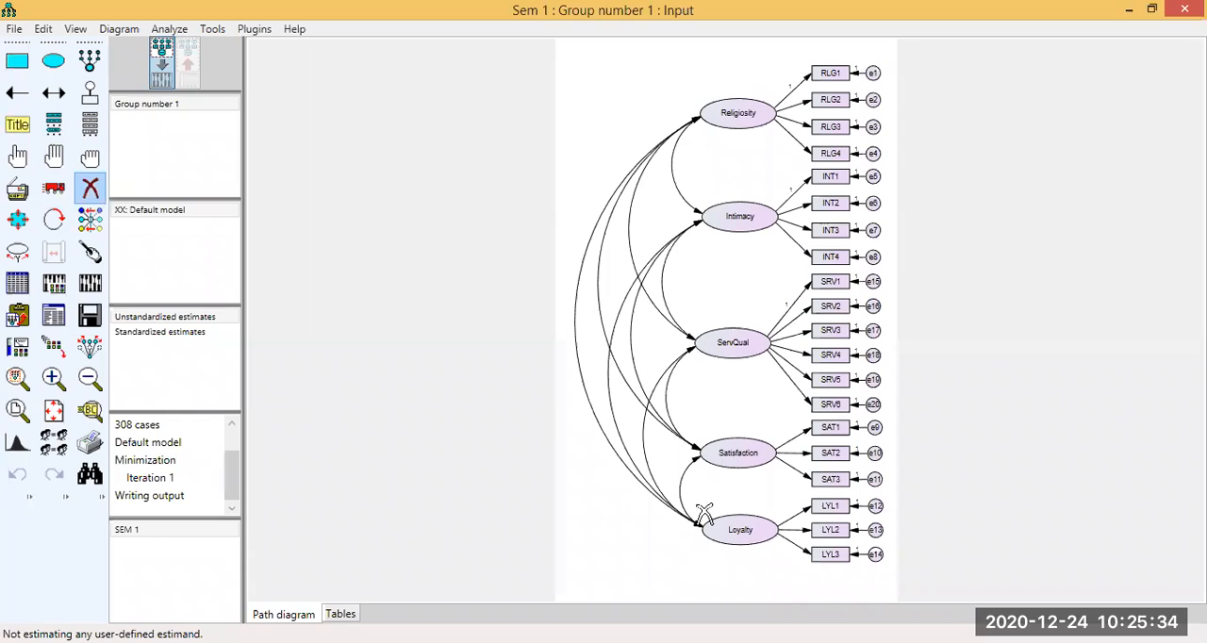
click(694, 453)
click(696, 451)
click(668, 185)
click(91, 193)
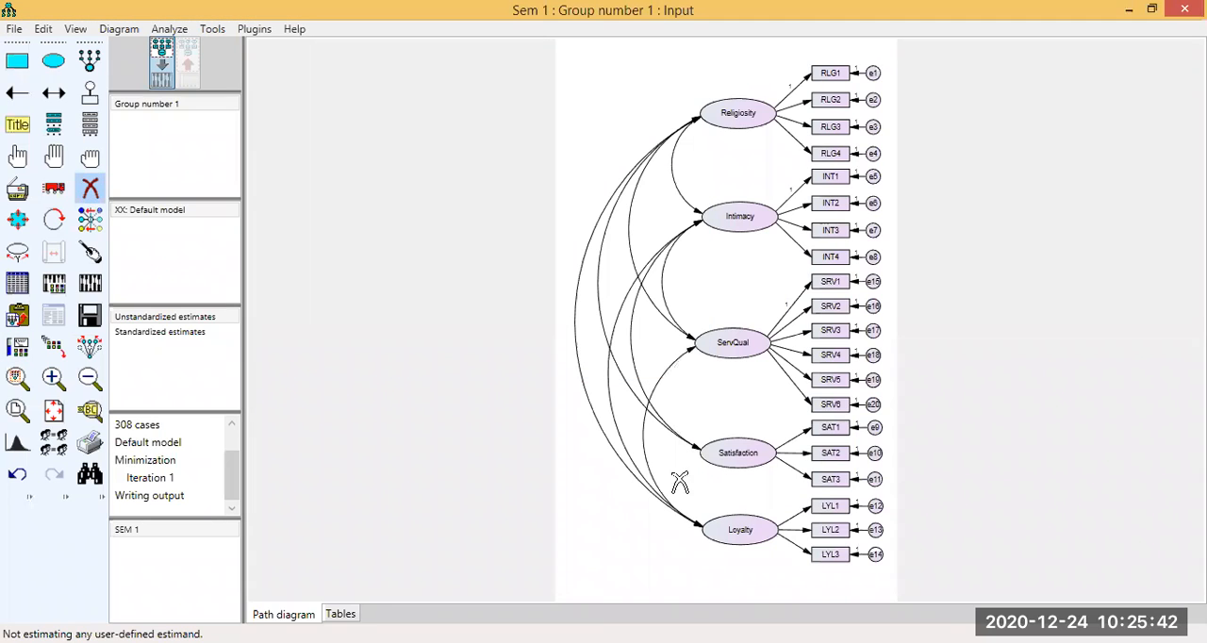
click(695, 451)
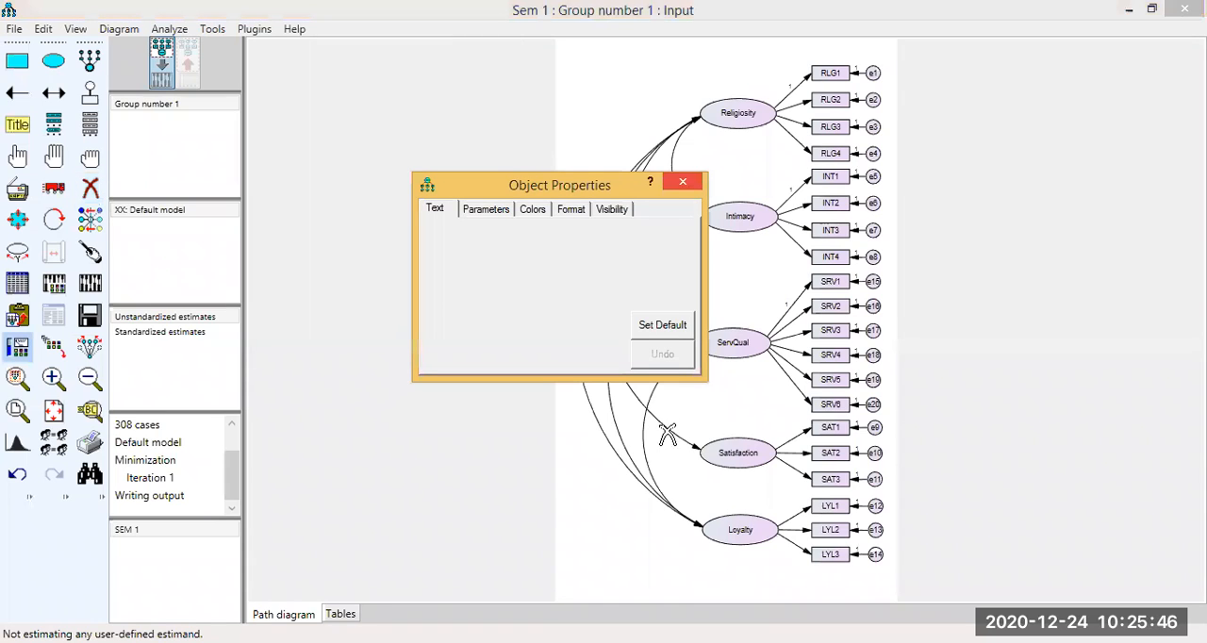
click(694, 450)
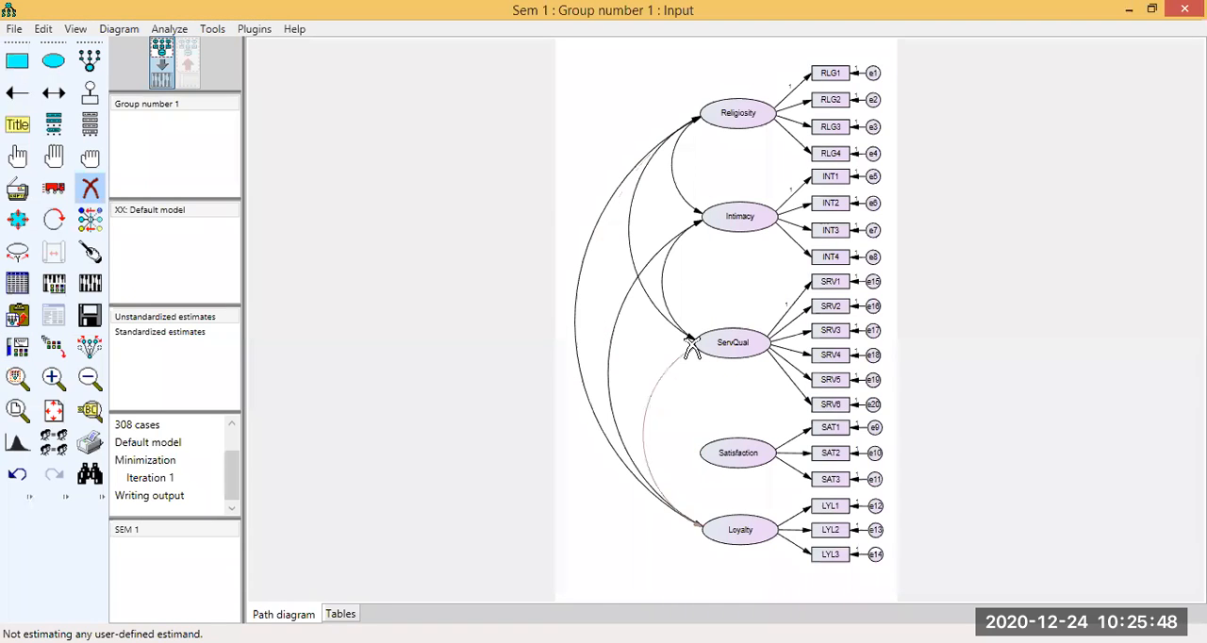
click(688, 341)
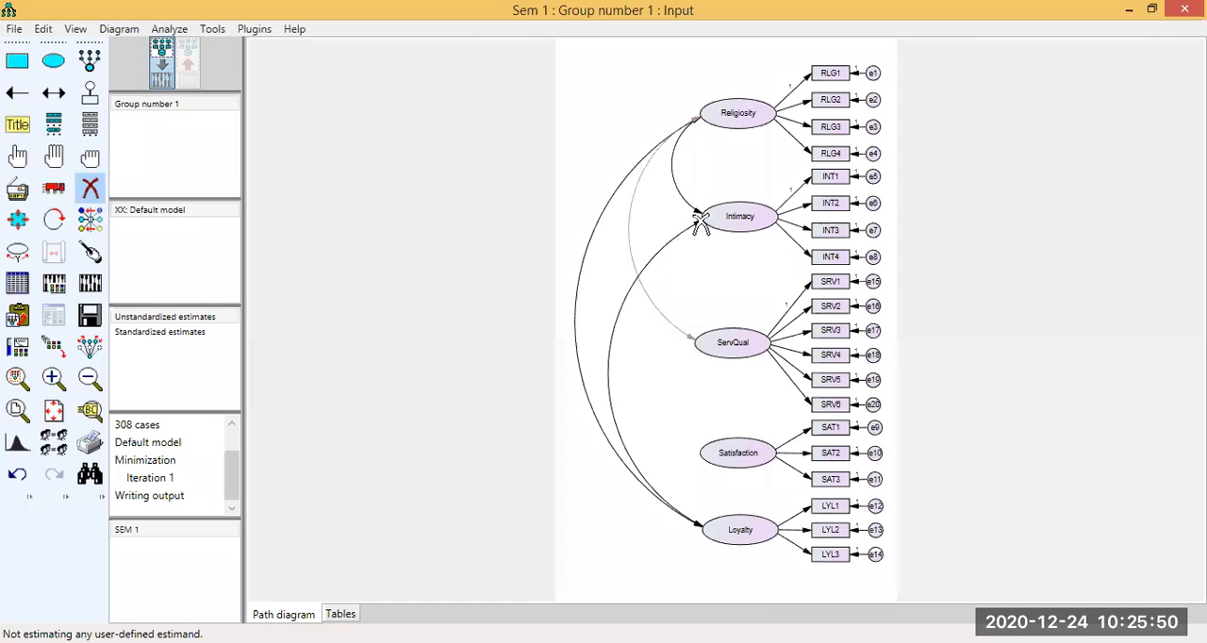
click(696, 215)
click(698, 126)
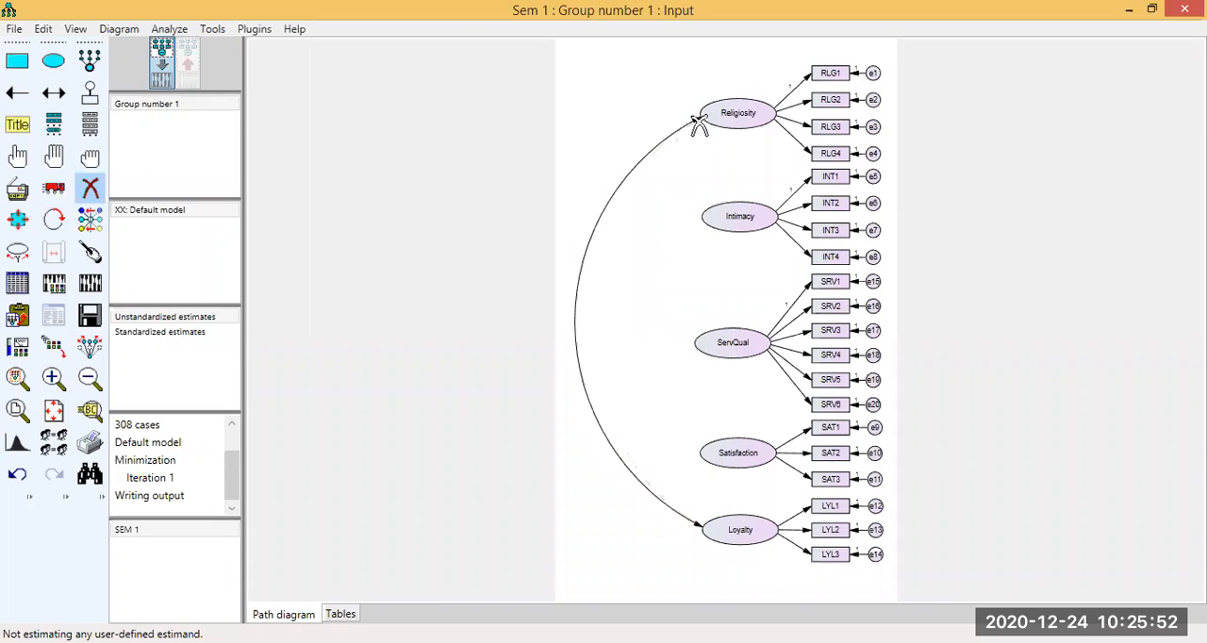
click(696, 120)
Select the five latent variables and draw covariances between all of them with the Draw Covariances plugin.
click(26, 159)
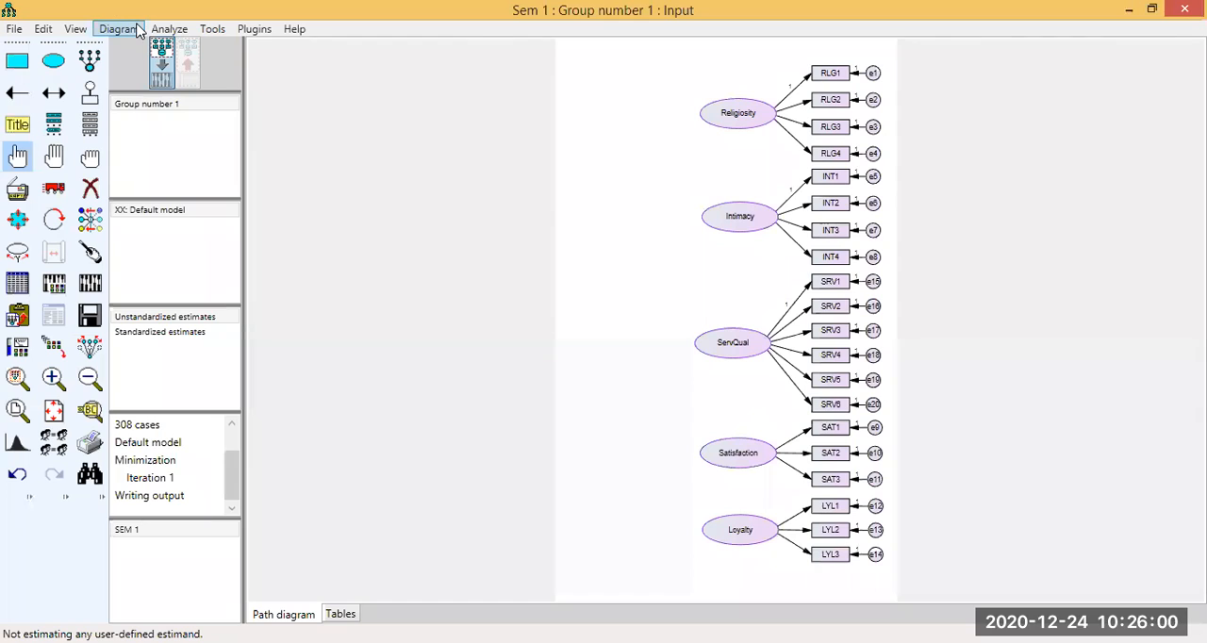
click(254, 28)
click(278, 75)
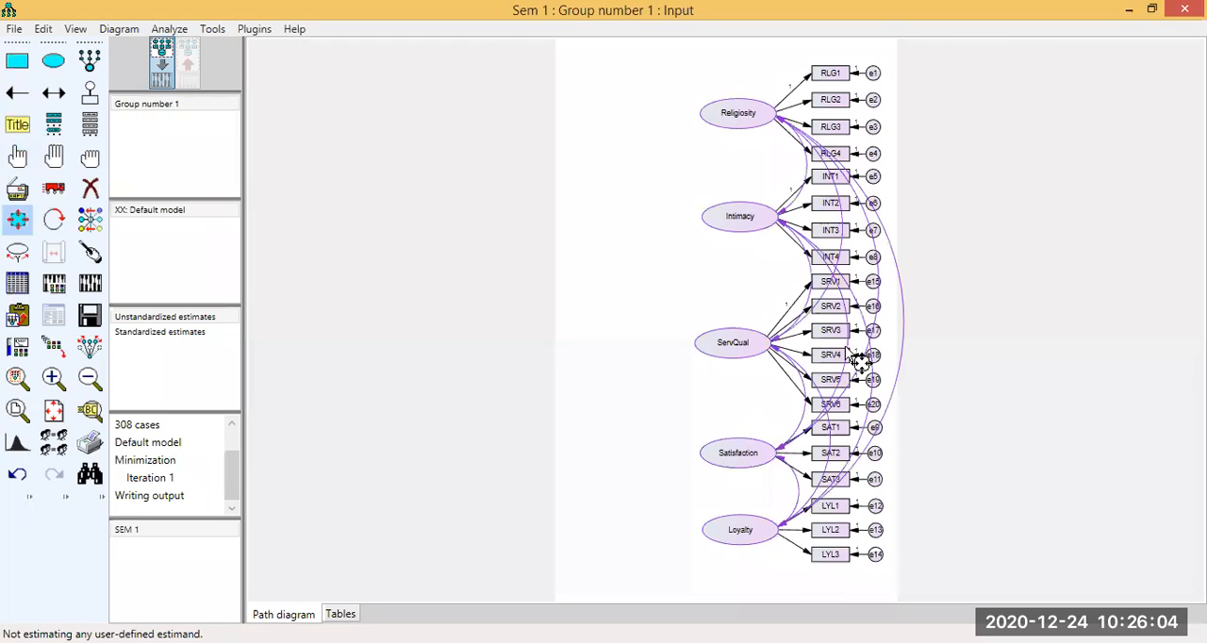
Rotate the indicators of all five latent variables to the side opposite the covariance curves.
click(54, 219)
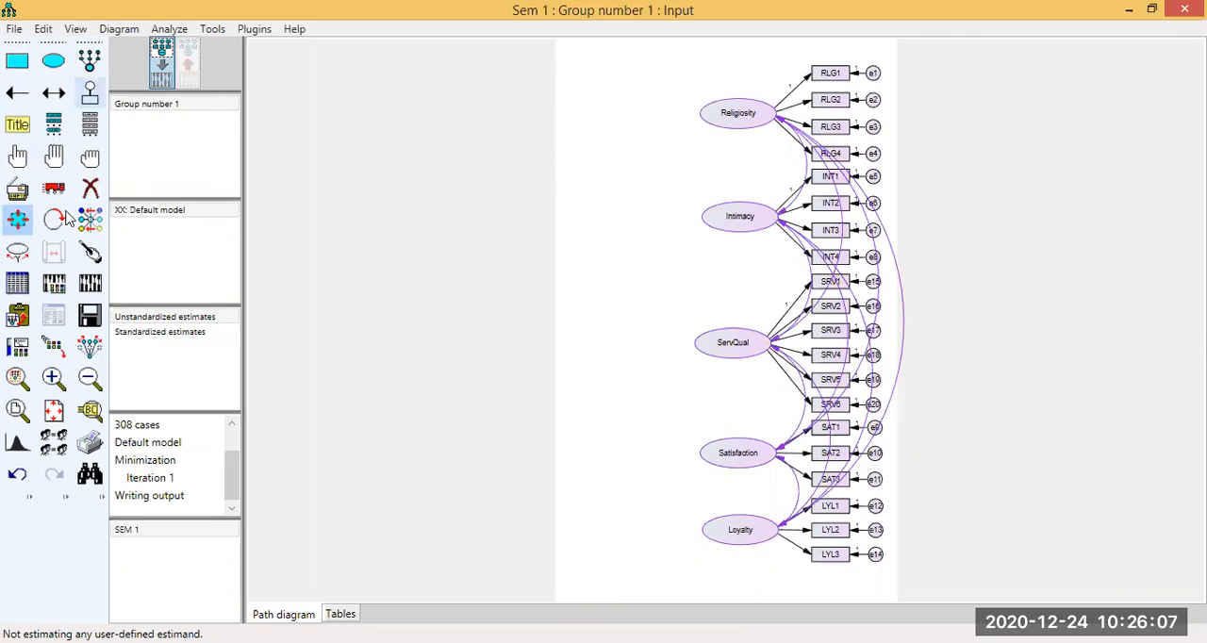
click(747, 210)
click(746, 210)
click(759, 347)
click(759, 347)
click(735, 456)
click(735, 531)
click(735, 532)
Reposition the latent variables with their indicators so they line up evenly, and touch up the arrows.
click(59, 189)
click(83, 358)
click(749, 351)
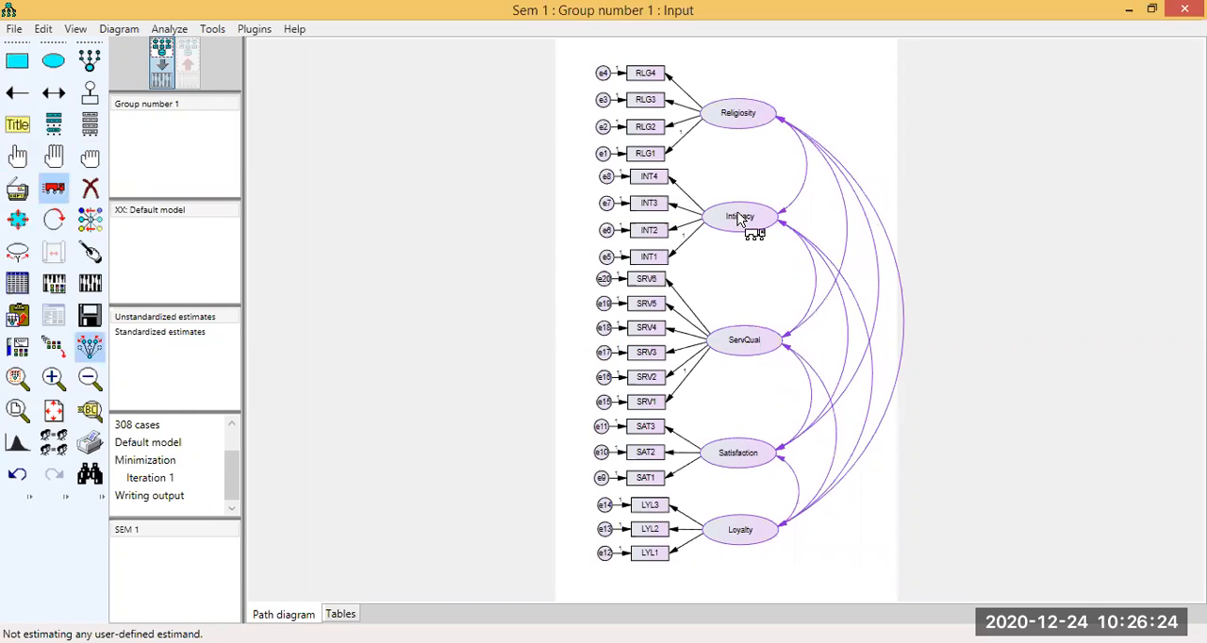
click(735, 457)
click(723, 528)
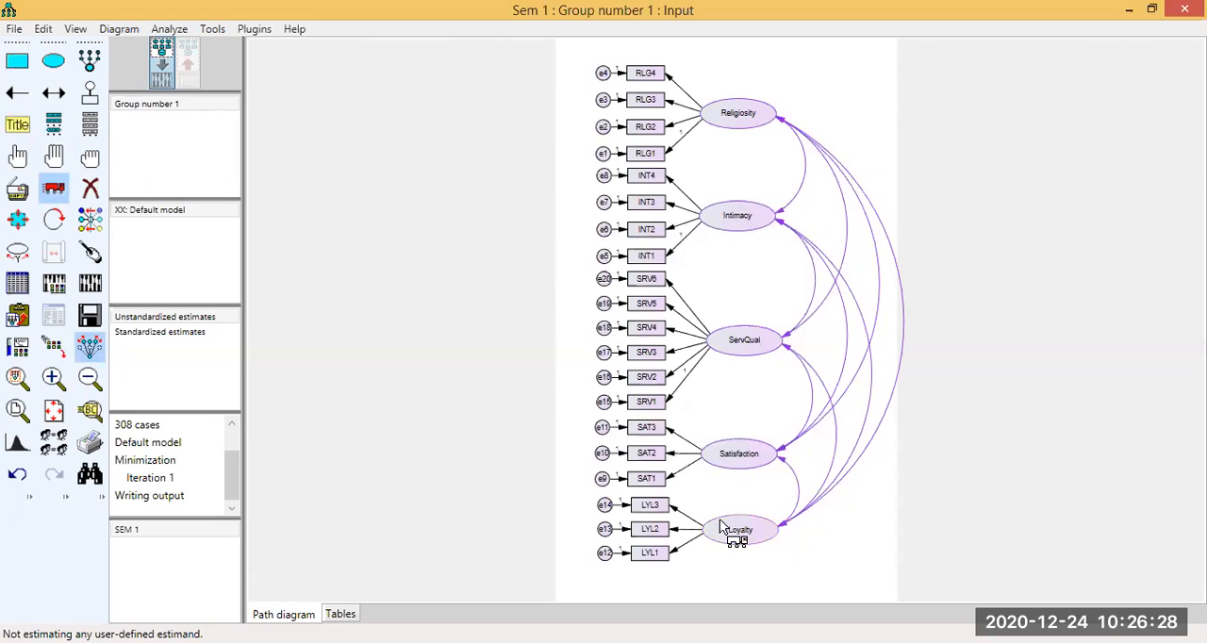
click(742, 132)
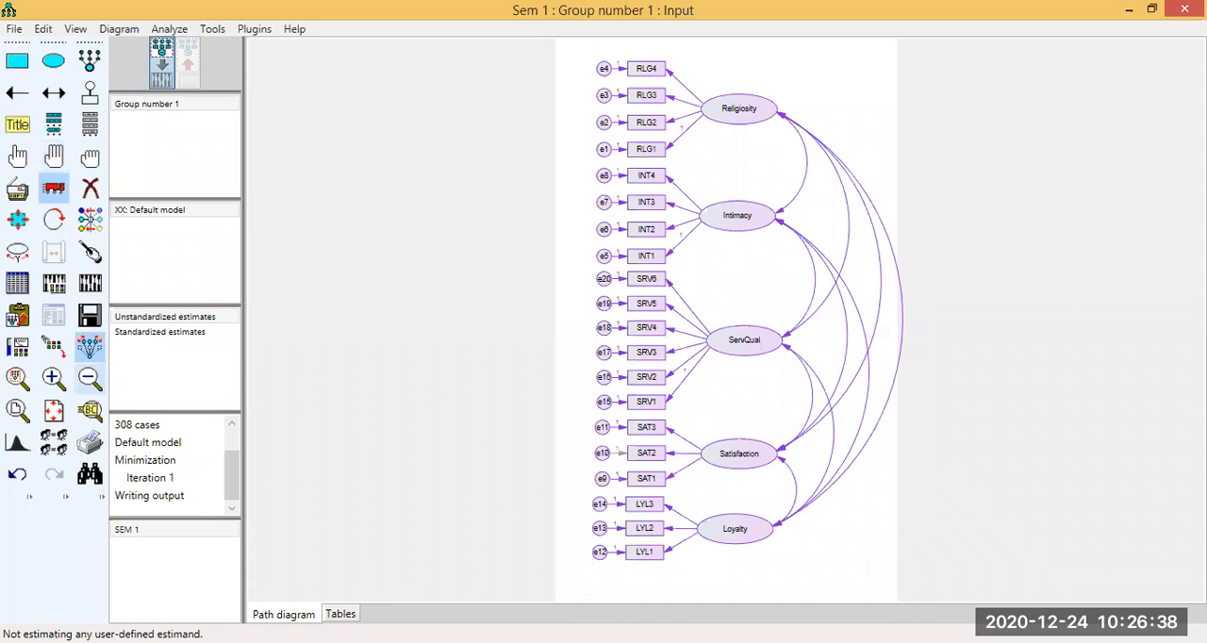
Shift the whole selected diagram slightly left to fit within the page, and calculate the estimates.
drag(588, 563, 579, 558)
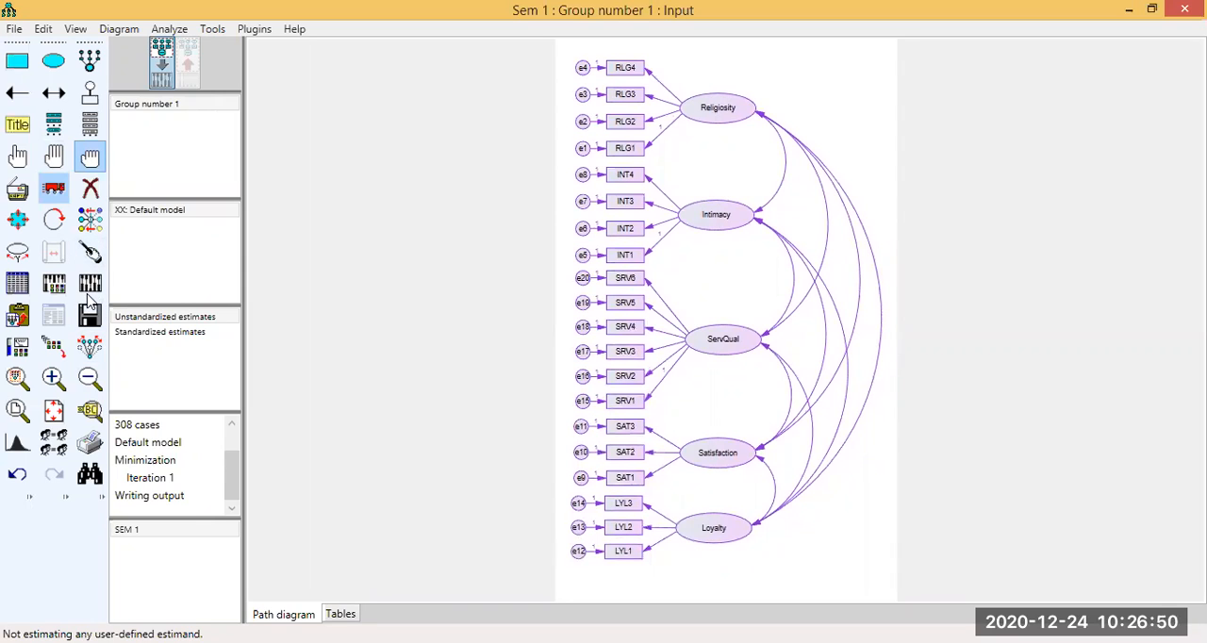
click(88, 293)
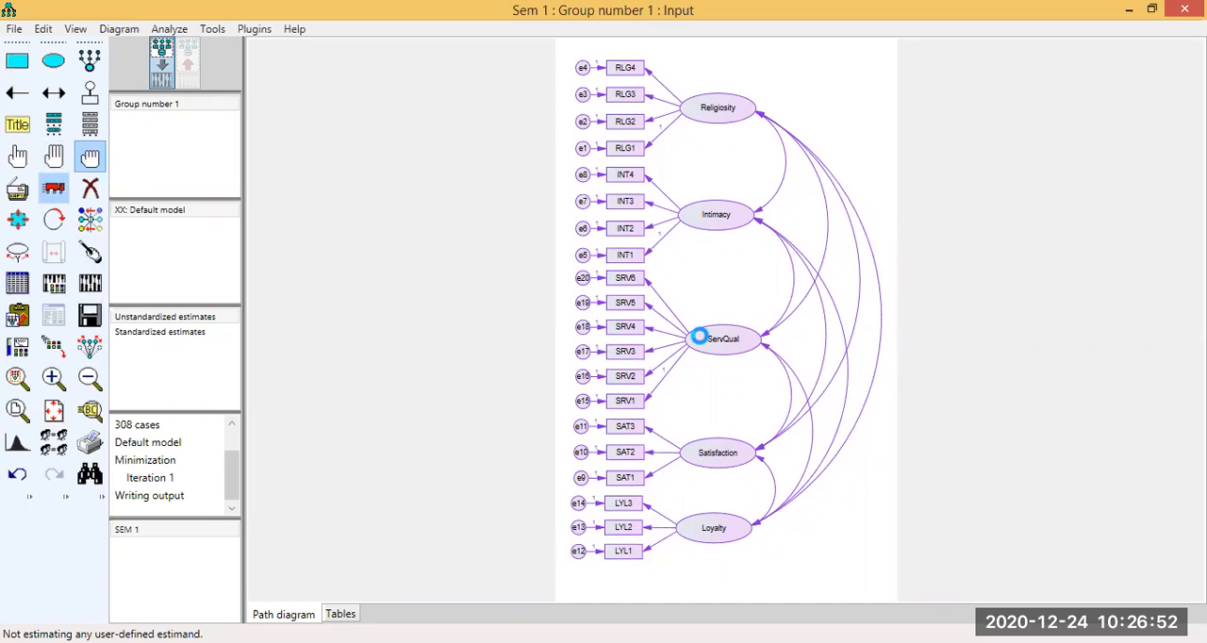
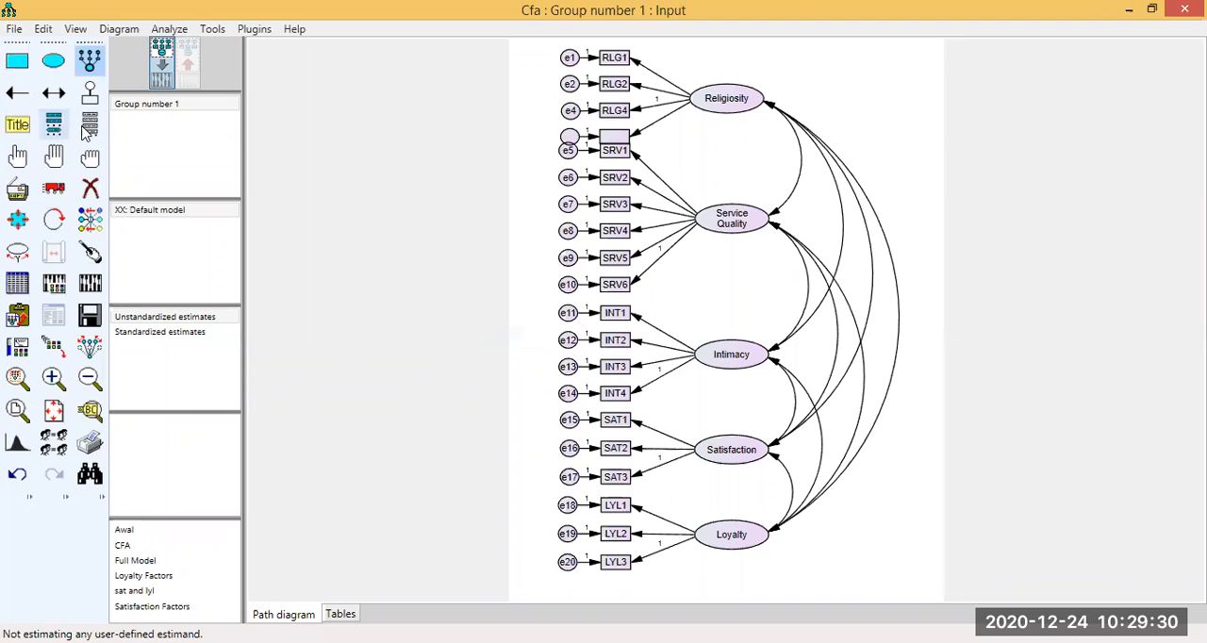
With symmetries preserved, move Loyalty, Satisfaction, Intimacy and Service Quality slightly down with their indicators, making room for Religiosity's fourth indicator.
click(54, 188)
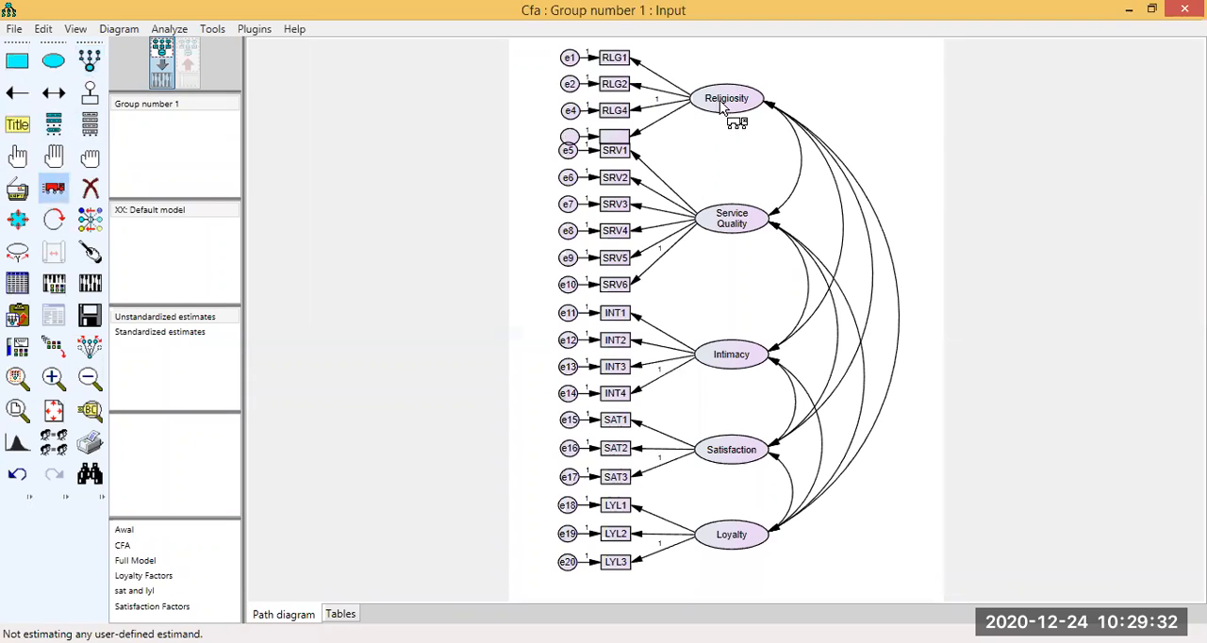
drag(718, 109, 719, 102)
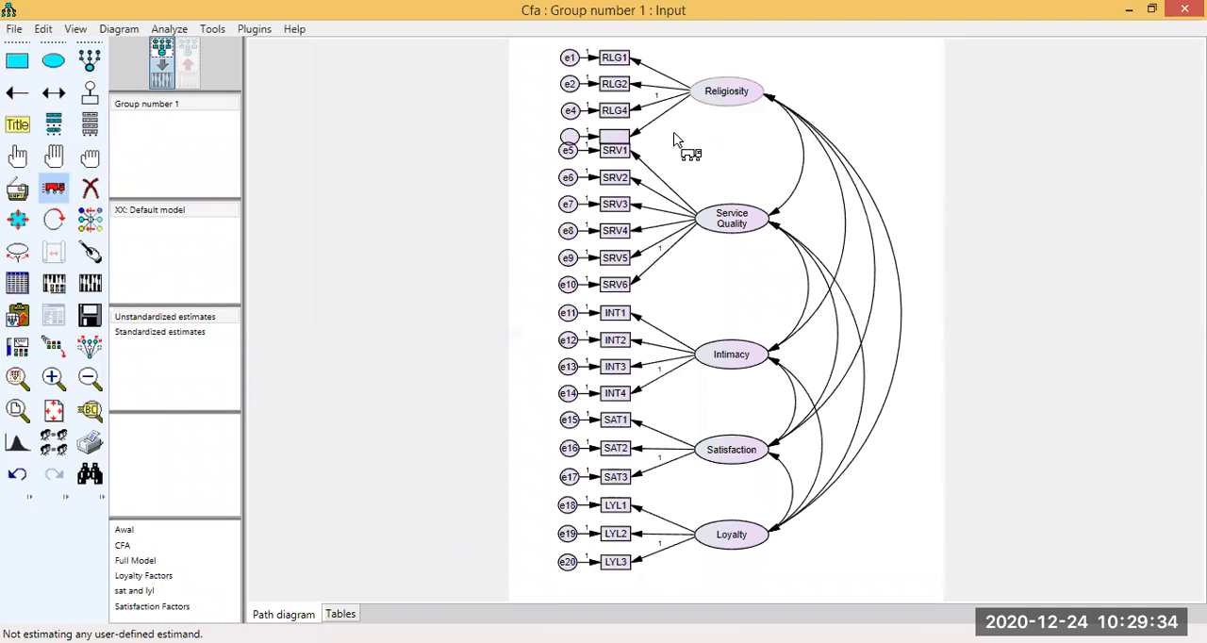
click(82, 345)
click(54, 188)
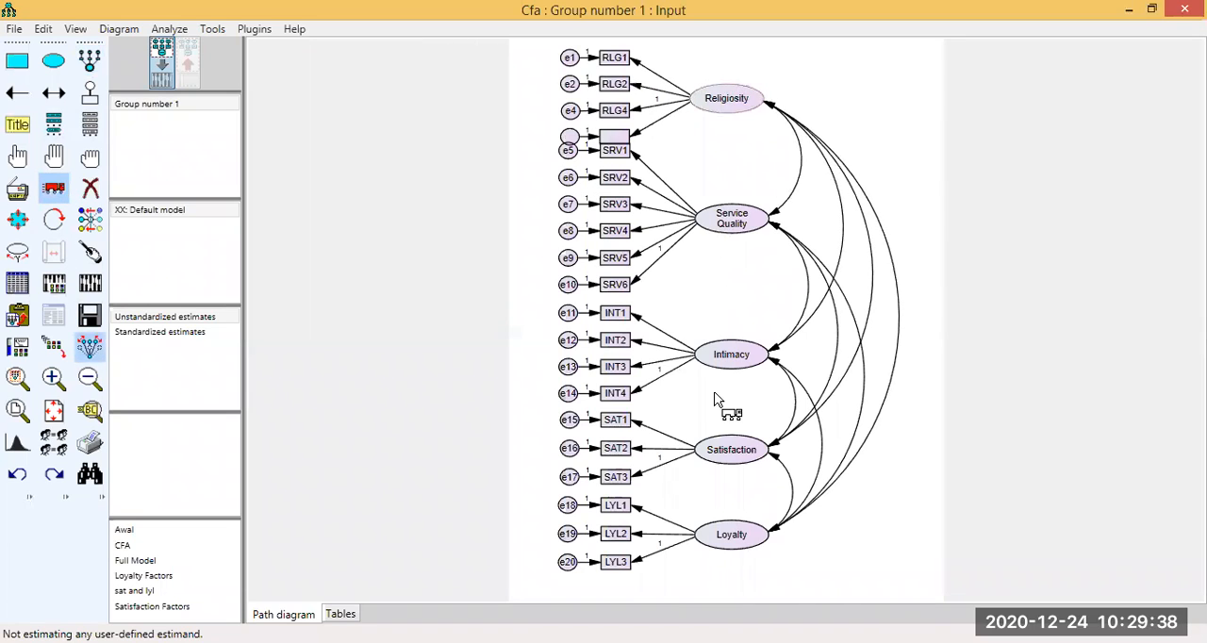
click(724, 542)
drag(724, 536, 724, 546)
drag(734, 457, 731, 470)
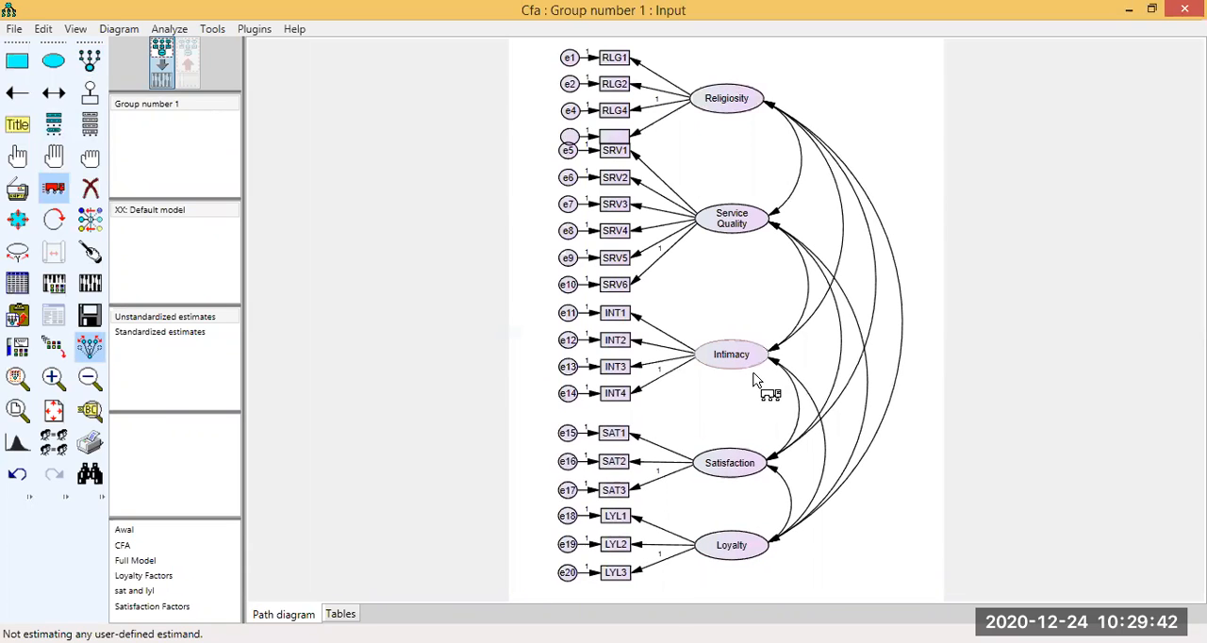
drag(751, 363, 751, 376)
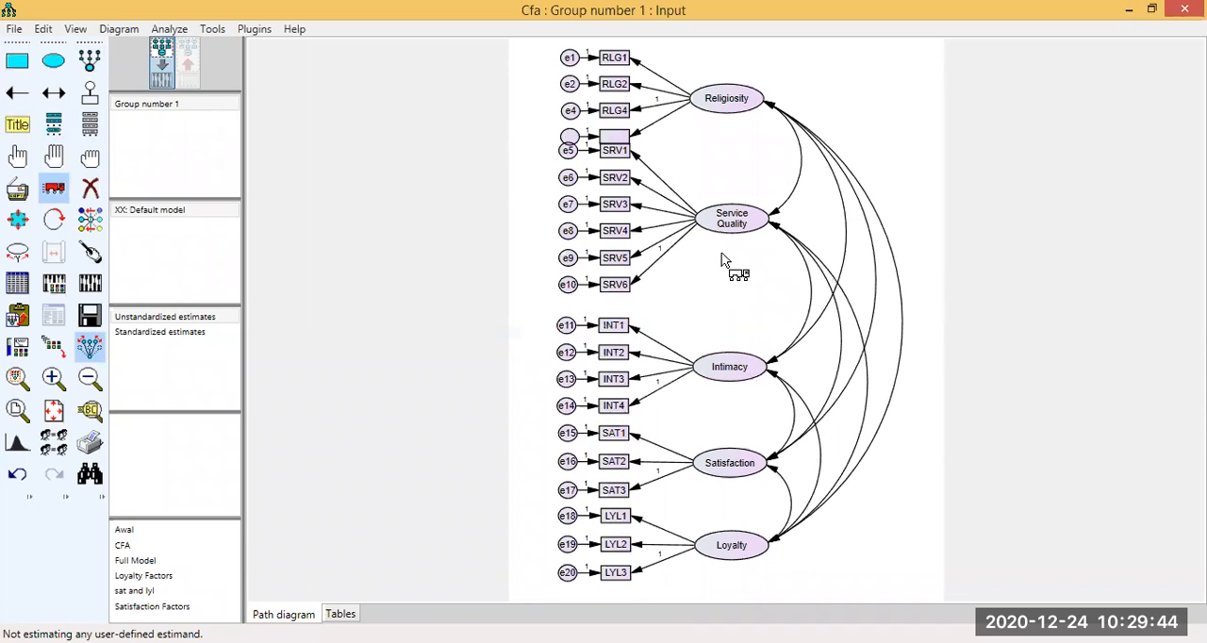
mouse_move(726, 225)
mouse_down()
mouse_move(726, 243)
mouse_move(720, 218)
mouse_up()
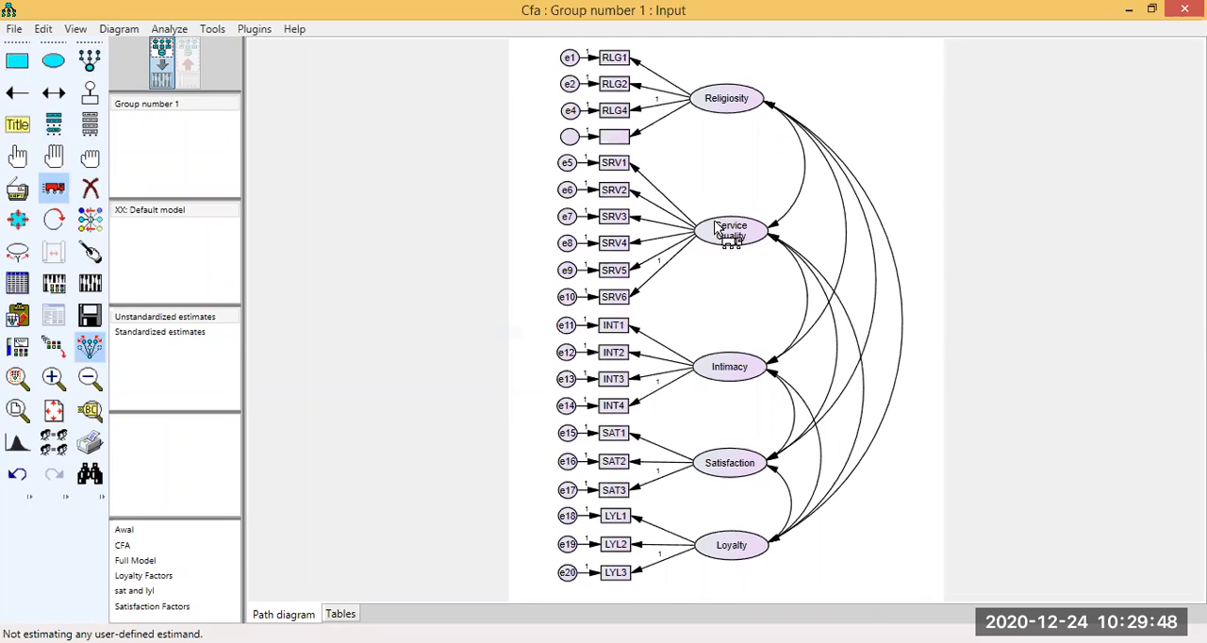
Assign the dataset variables RLG3 and RLG4 to the third and fourth indicators of Religiosity.
click(91, 126)
click(327, 165)
drag(619, 113, 614, 111)
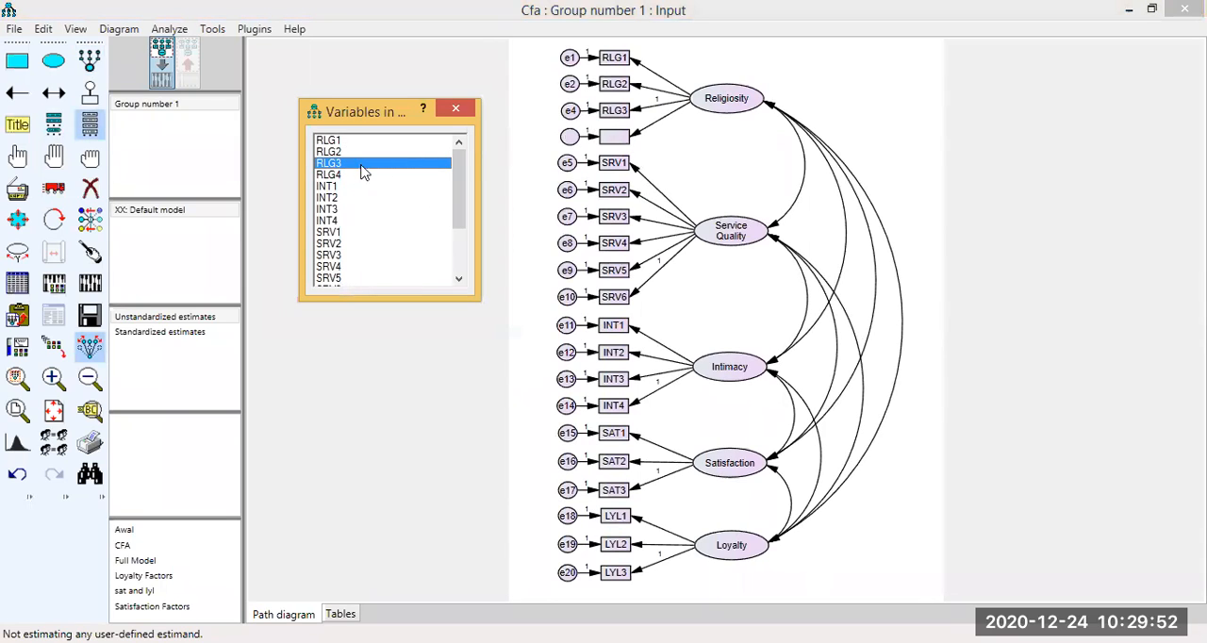
drag(328, 175, 614, 137)
click(457, 110)
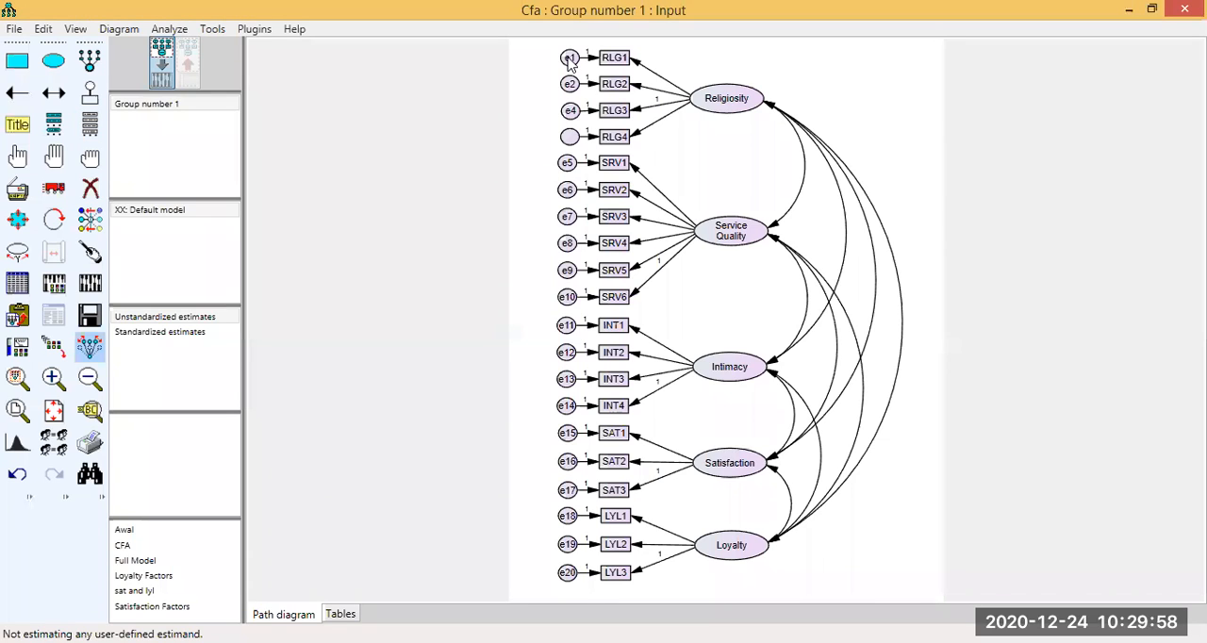
Check the names of the Religiosity error terms, setting RLG3's error to e3 and RLG4's blank error to e5.
double_click(569, 59)
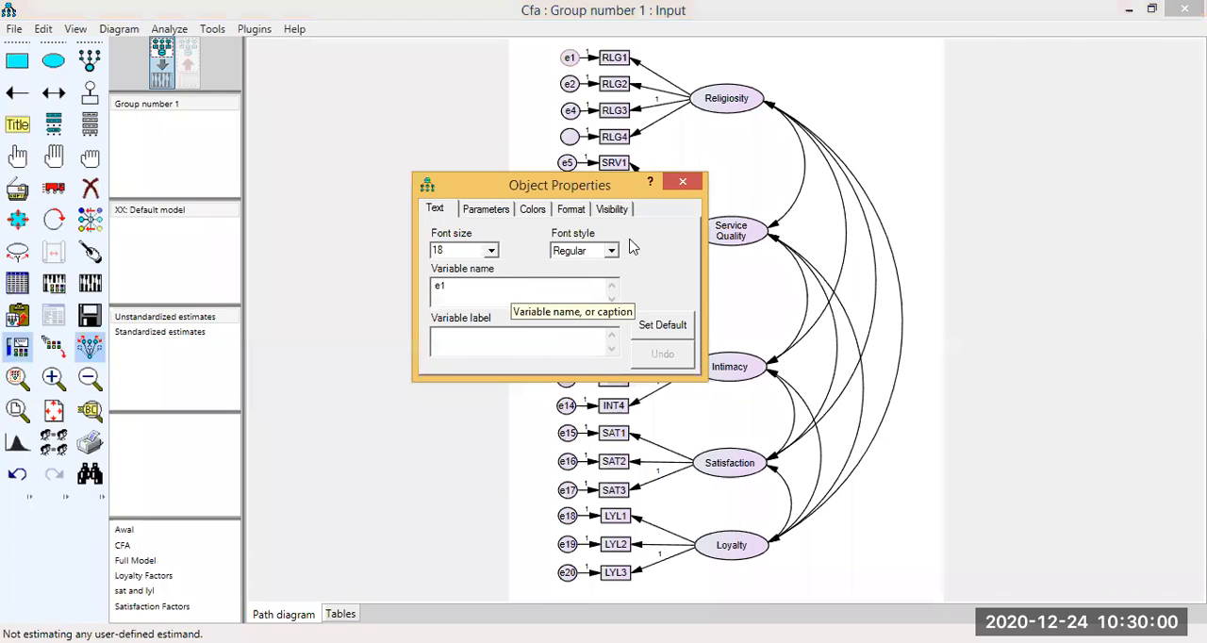
click(682, 181)
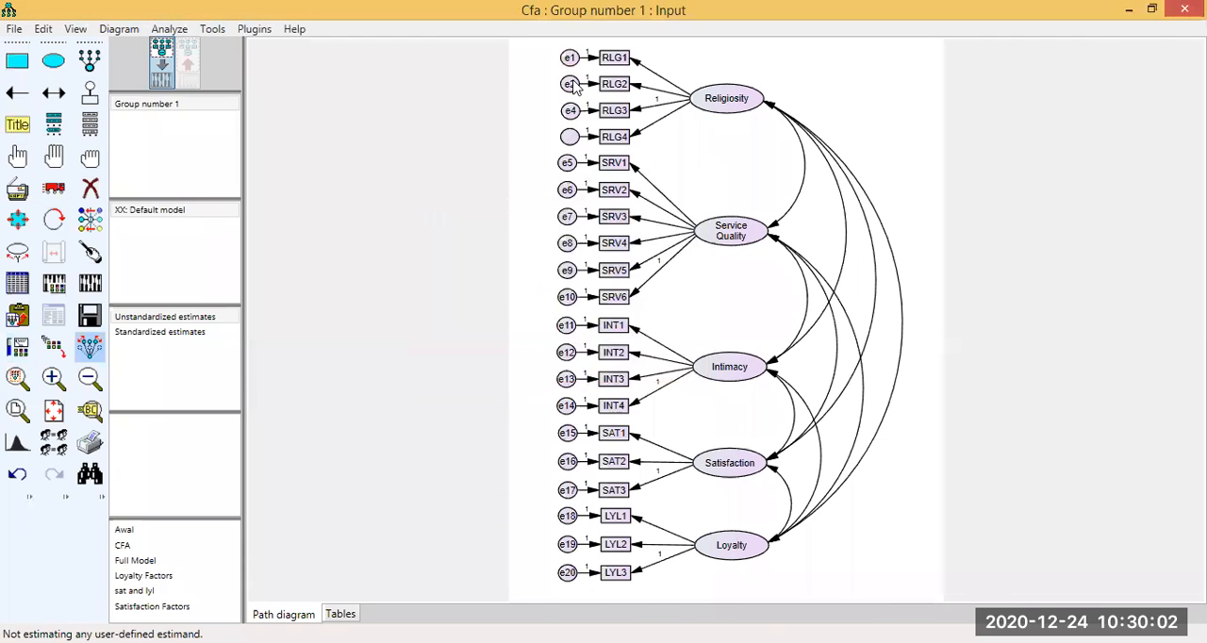
double_click(569, 85)
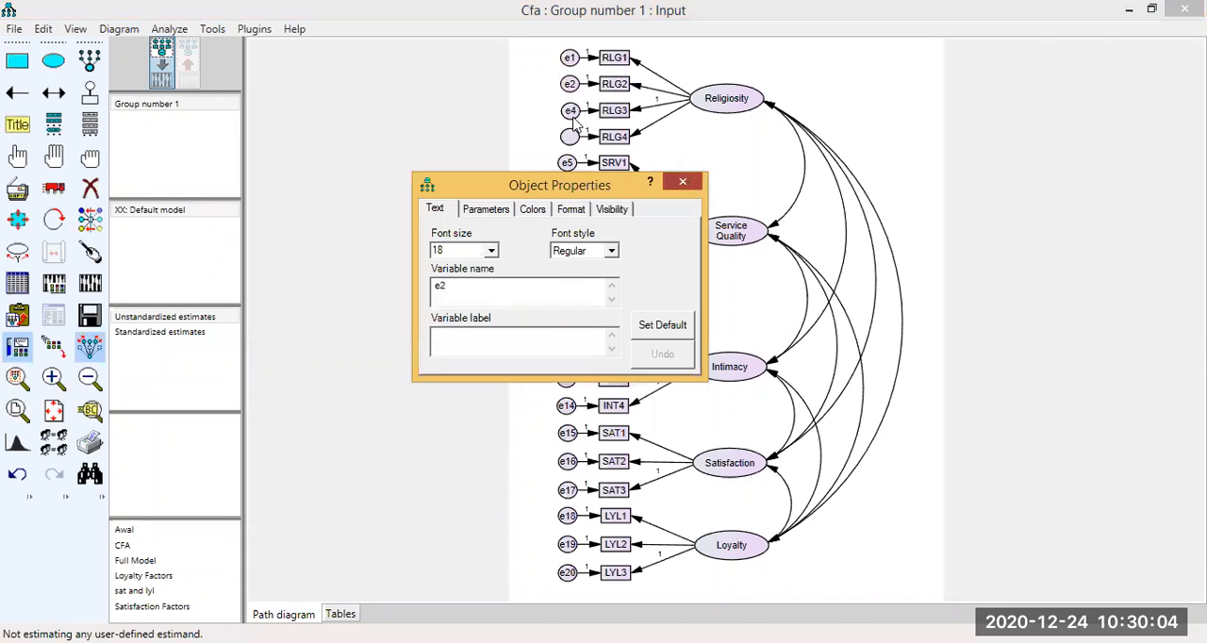
click(686, 179)
double_click(571, 111)
key(BackSpace)
text(3)
key(Escape)
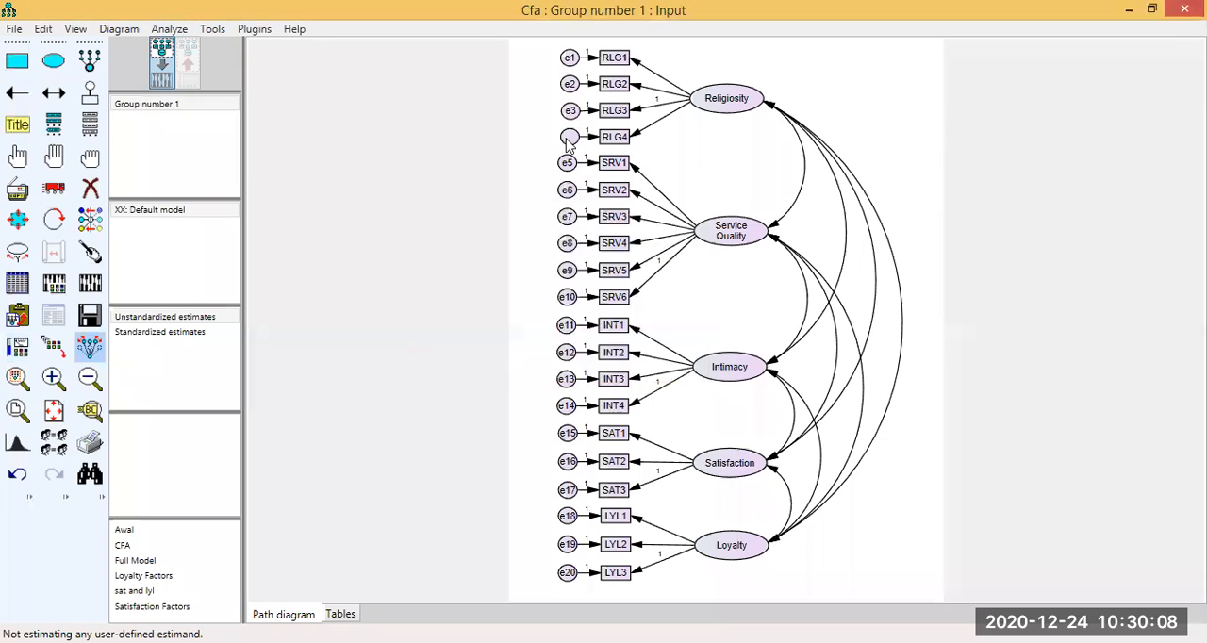
double_click(569, 139)
text(e5)
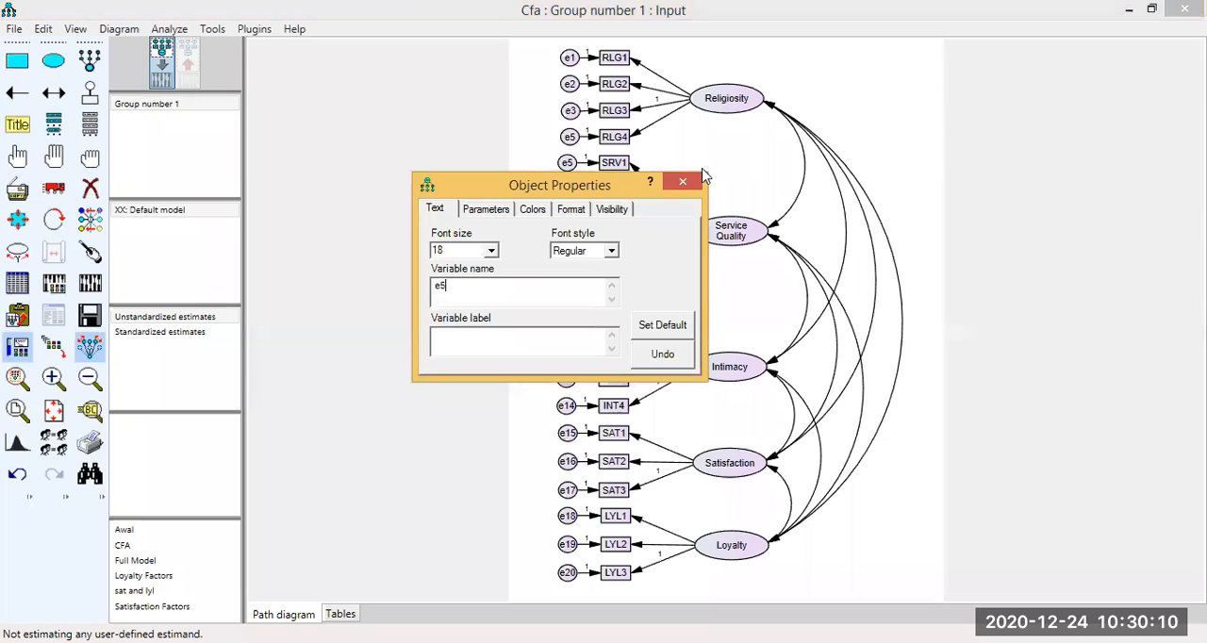
key(Escape)
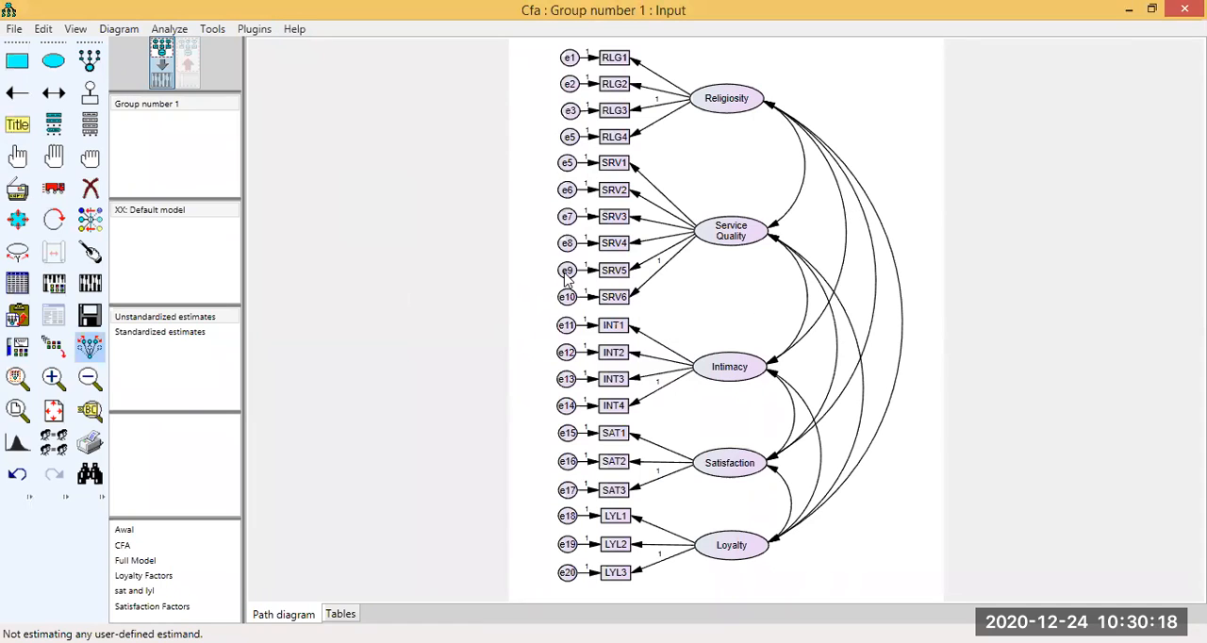
Try to calculate the estimates, and rename the error term of RLG4 as e4.
click(89, 286)
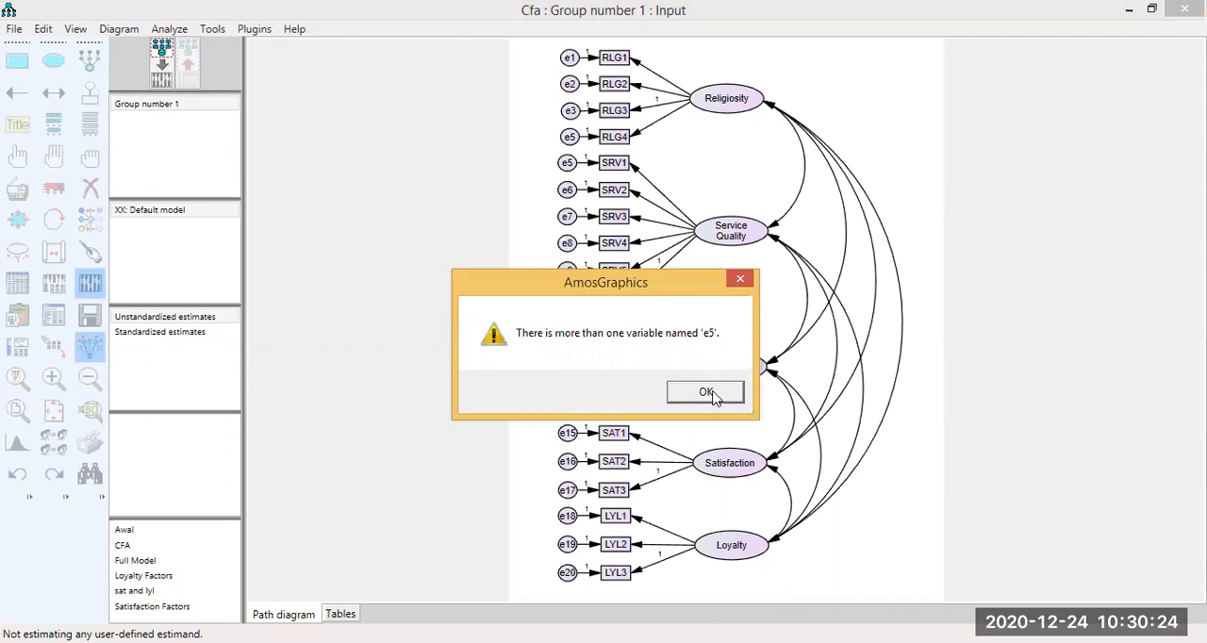
click(706, 392)
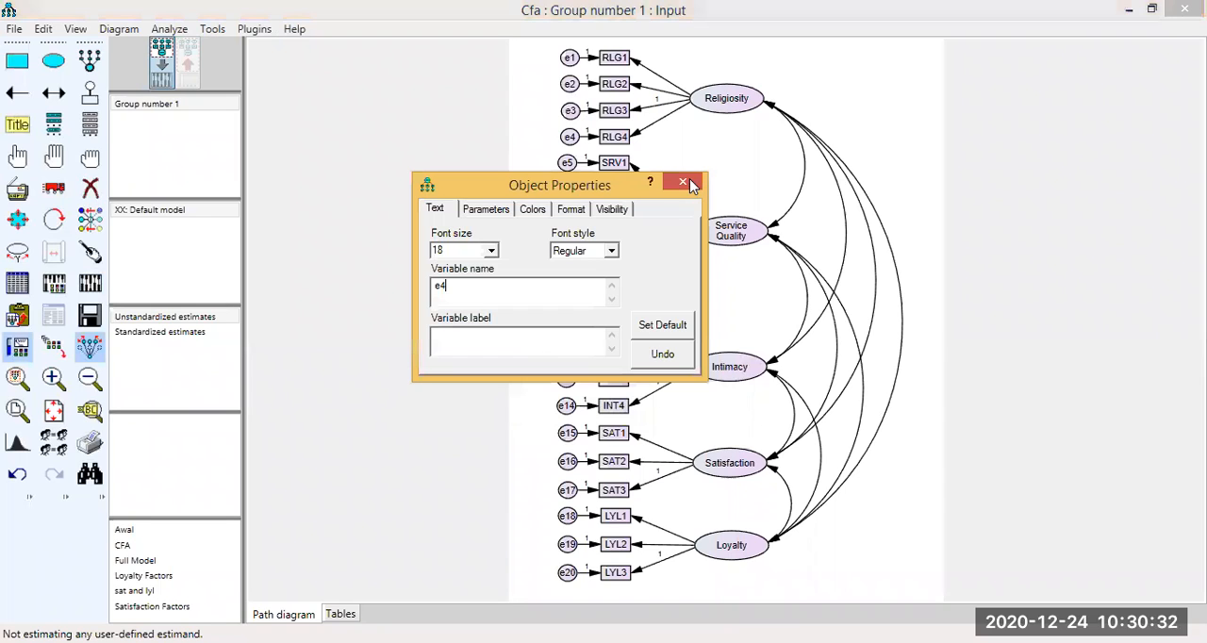
click(689, 181)
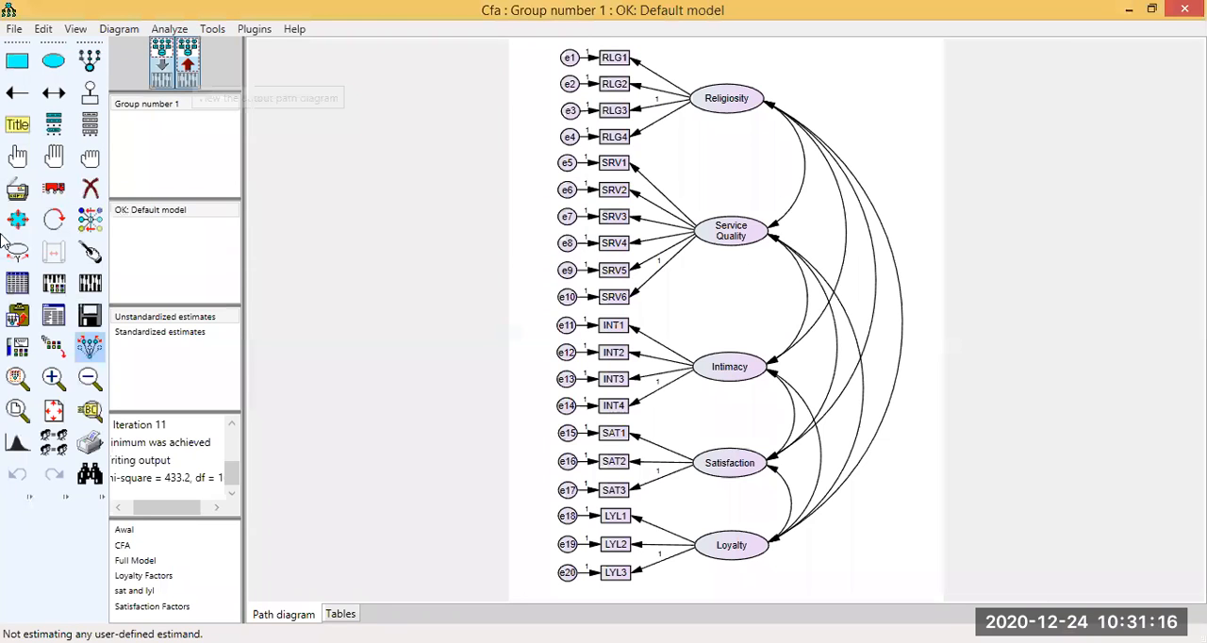
Show the standardized estimates on the output path diagram and examine the loadings and correlations of all five latent variables.
click(188, 61)
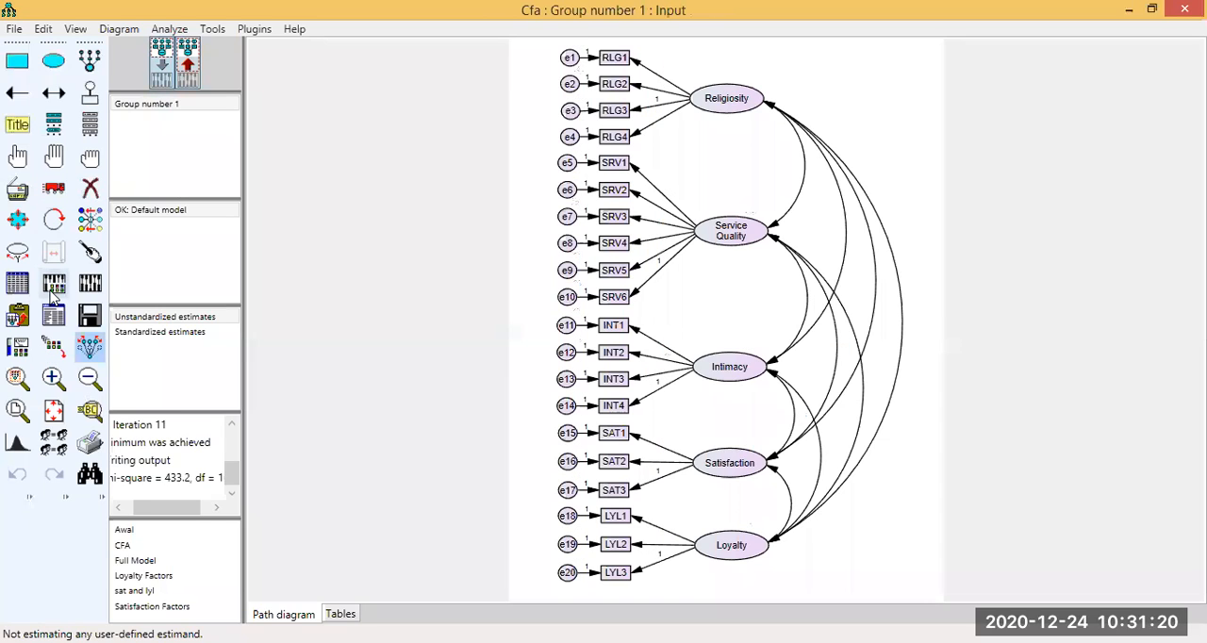
key(ctrl+a)
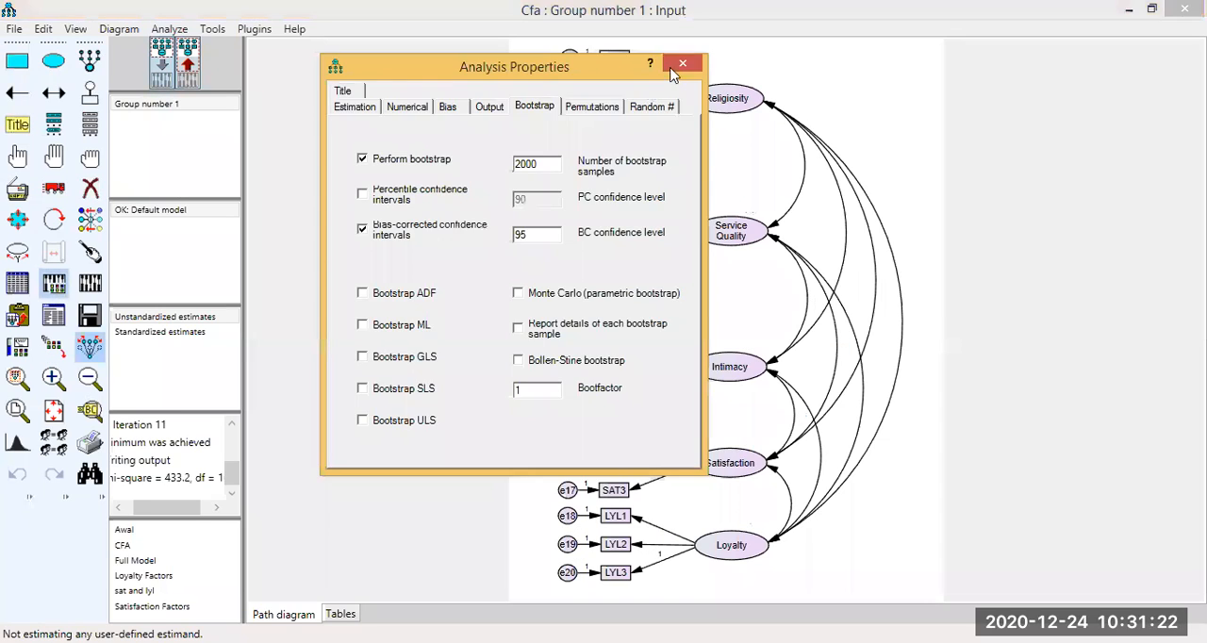
click(680, 64)
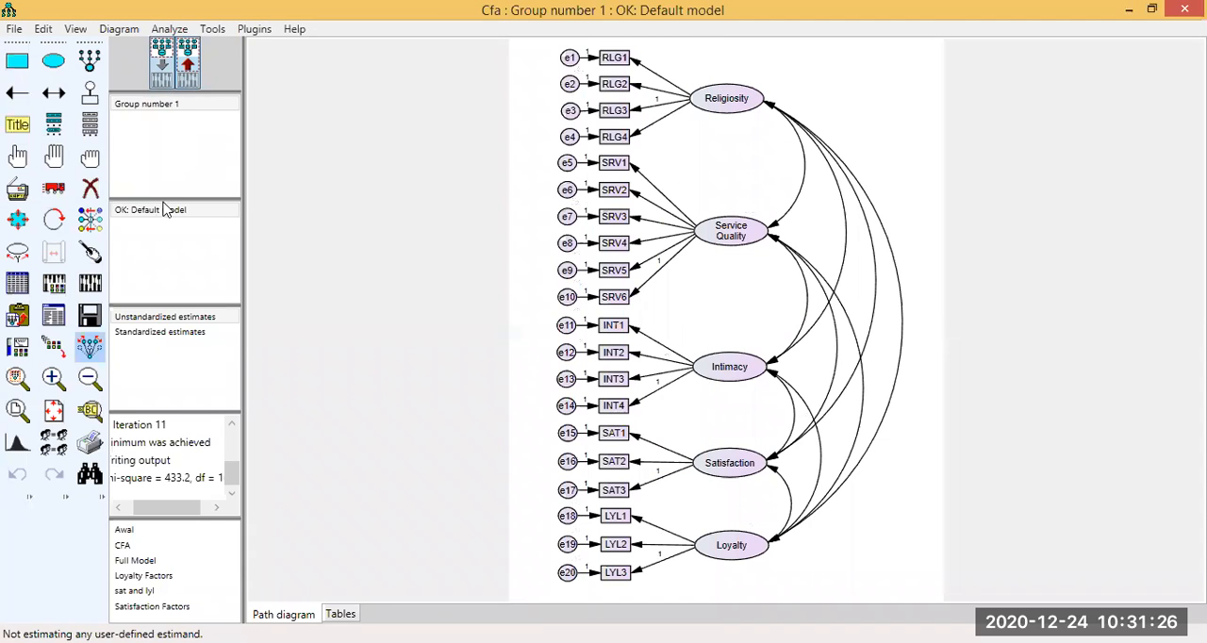
click(187, 66)
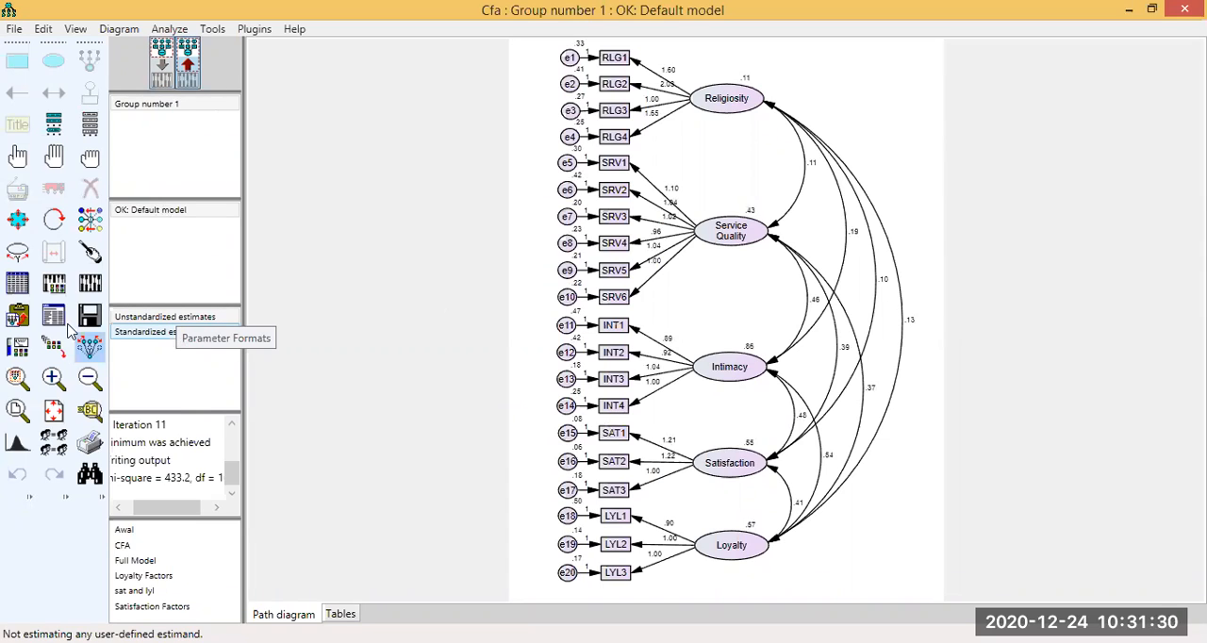
click(158, 331)
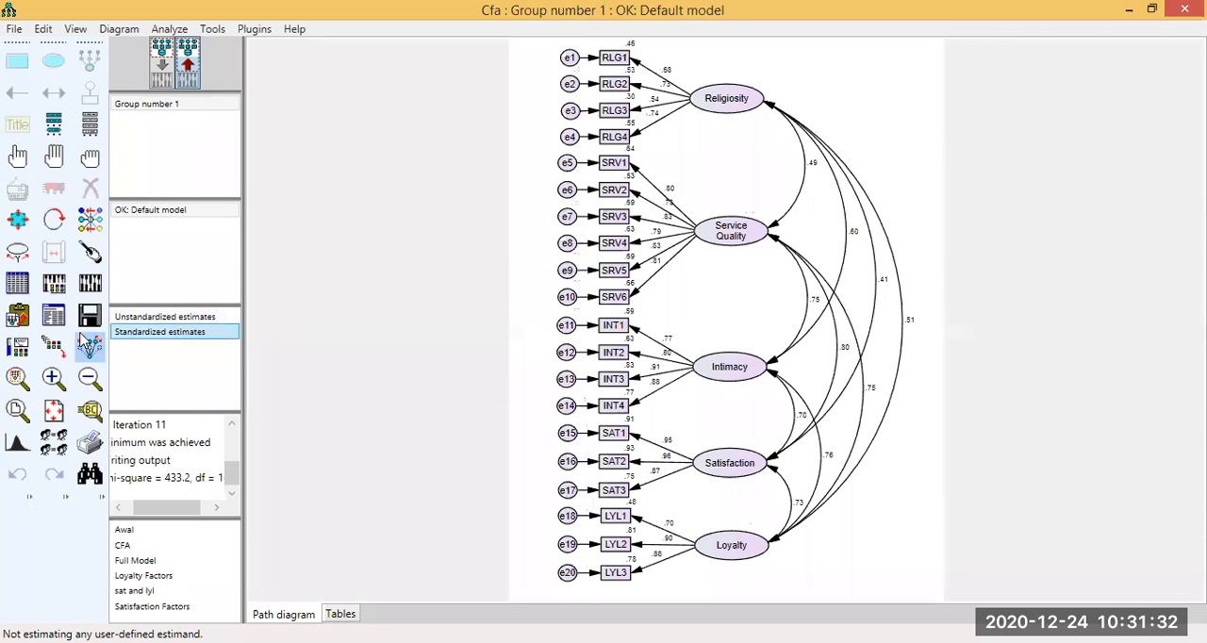
click(57, 383)
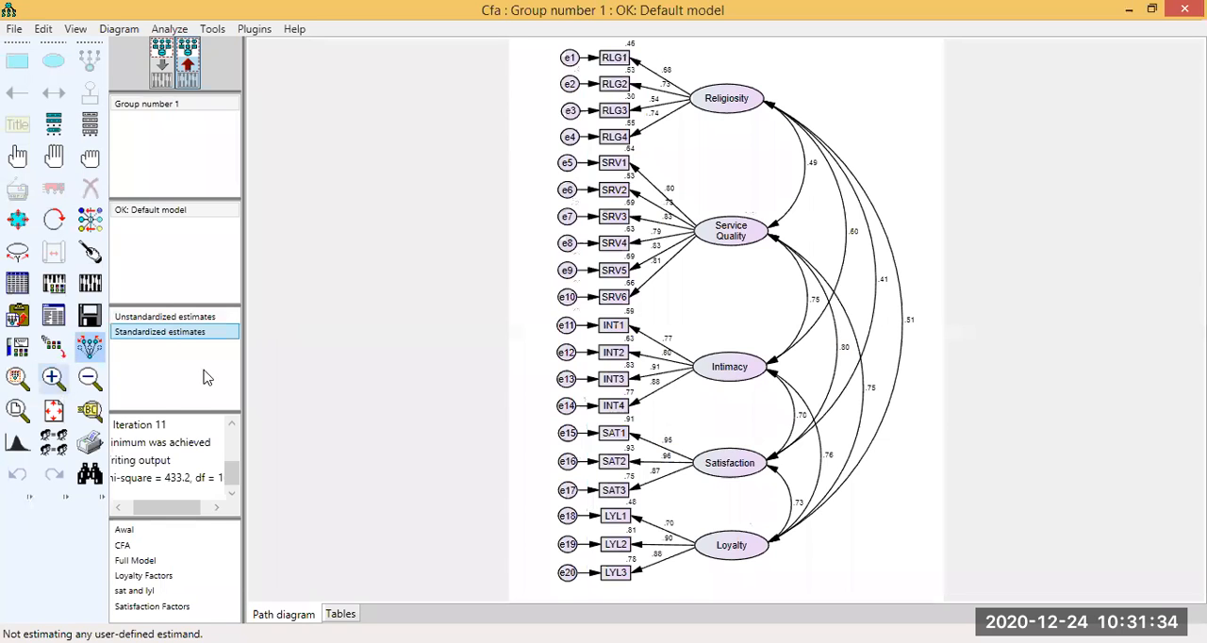
click(54, 379)
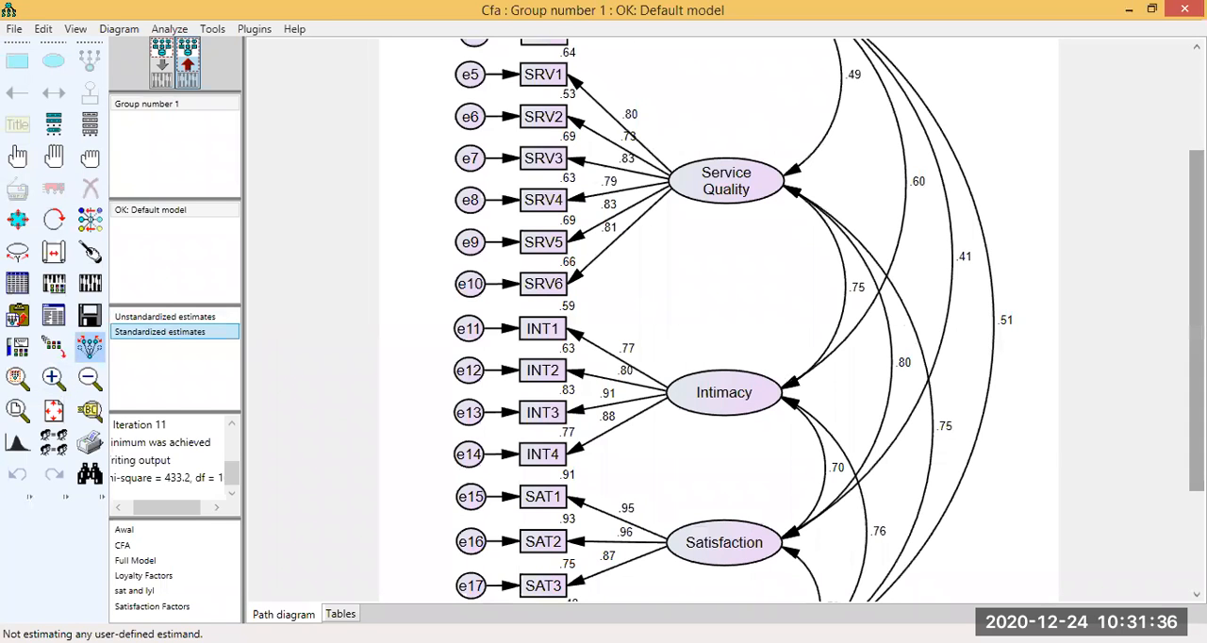
scroll(713, 148, up, 3)
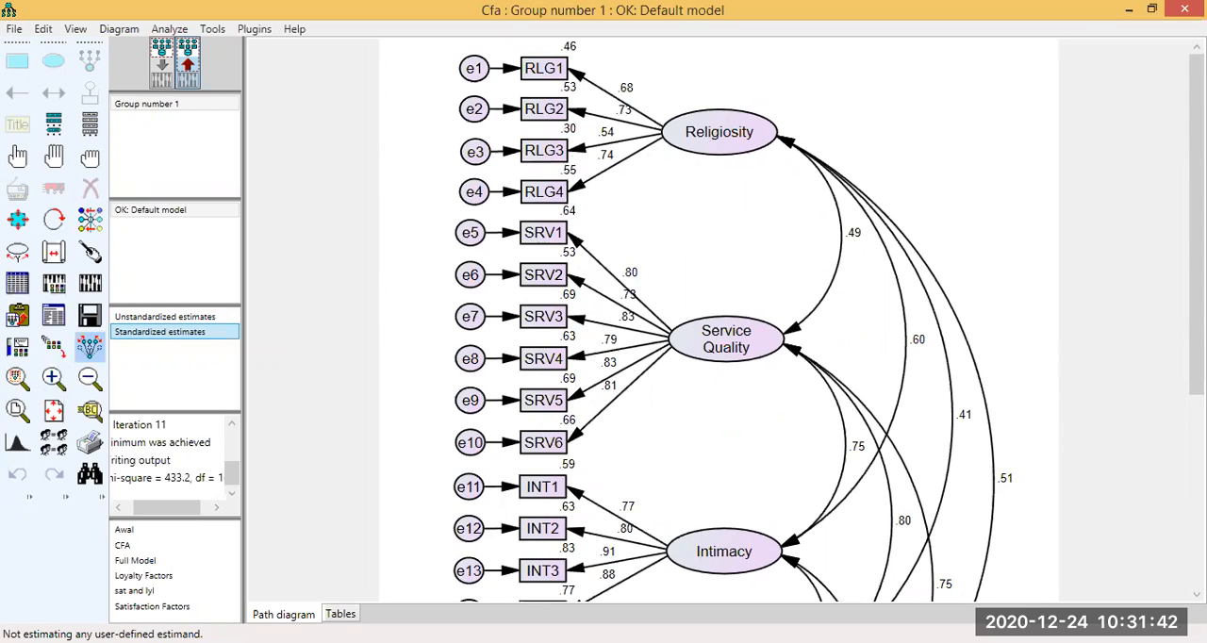
scroll(657, 165, down, 5)
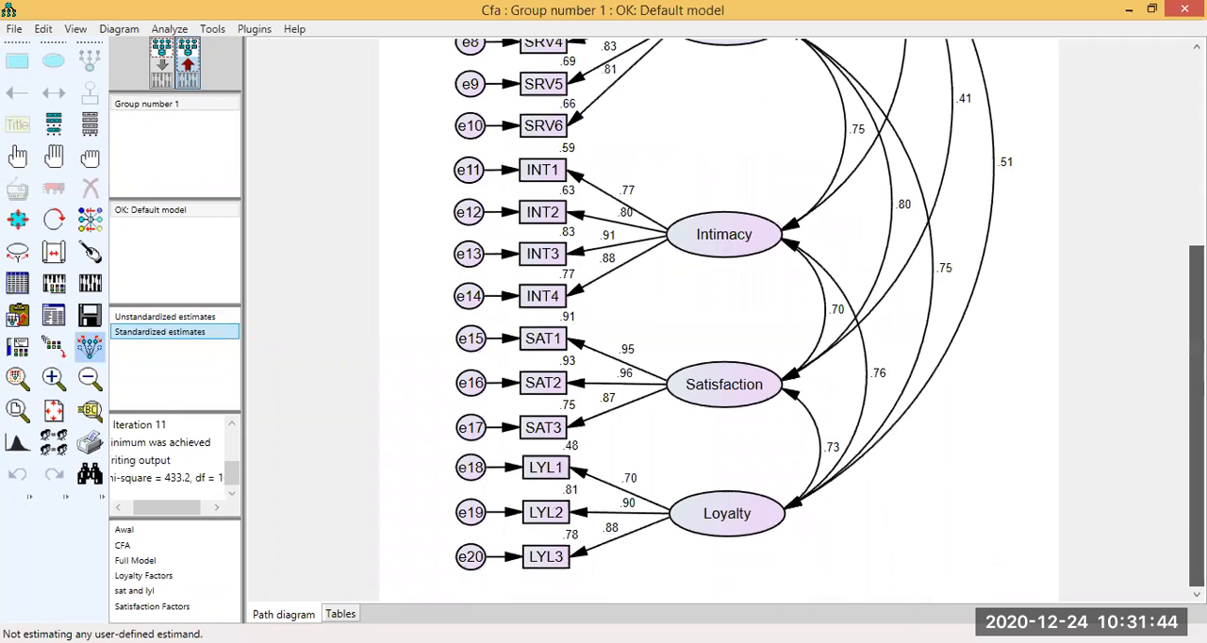
scroll(632, 104, up, 5)
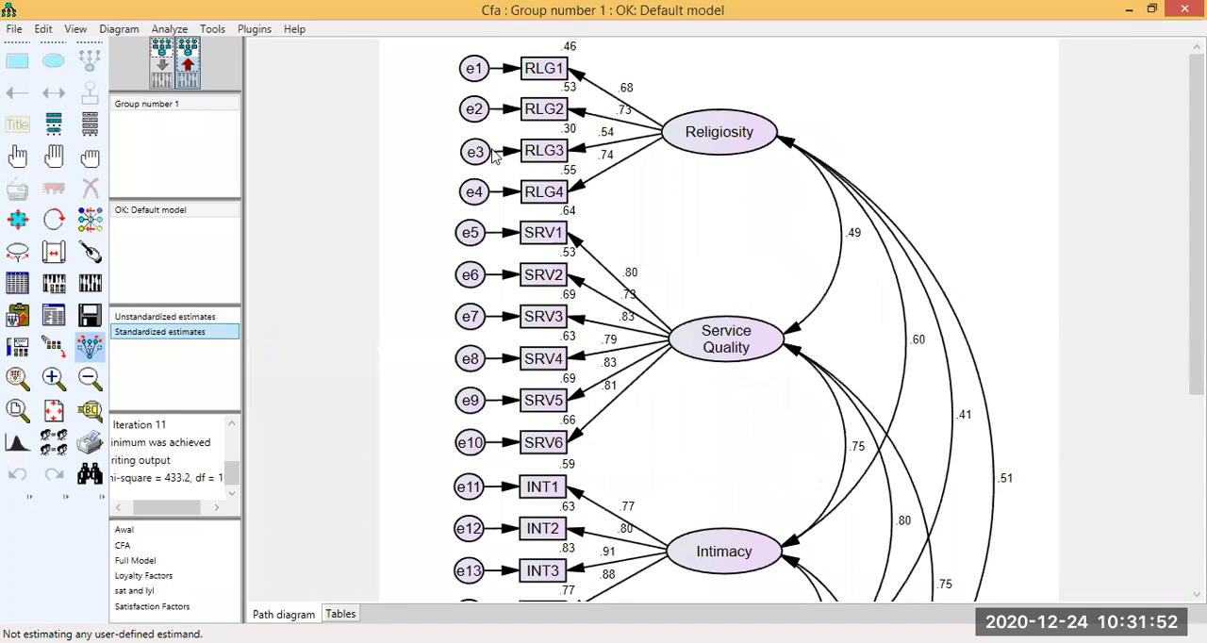
key(alt+Tab)
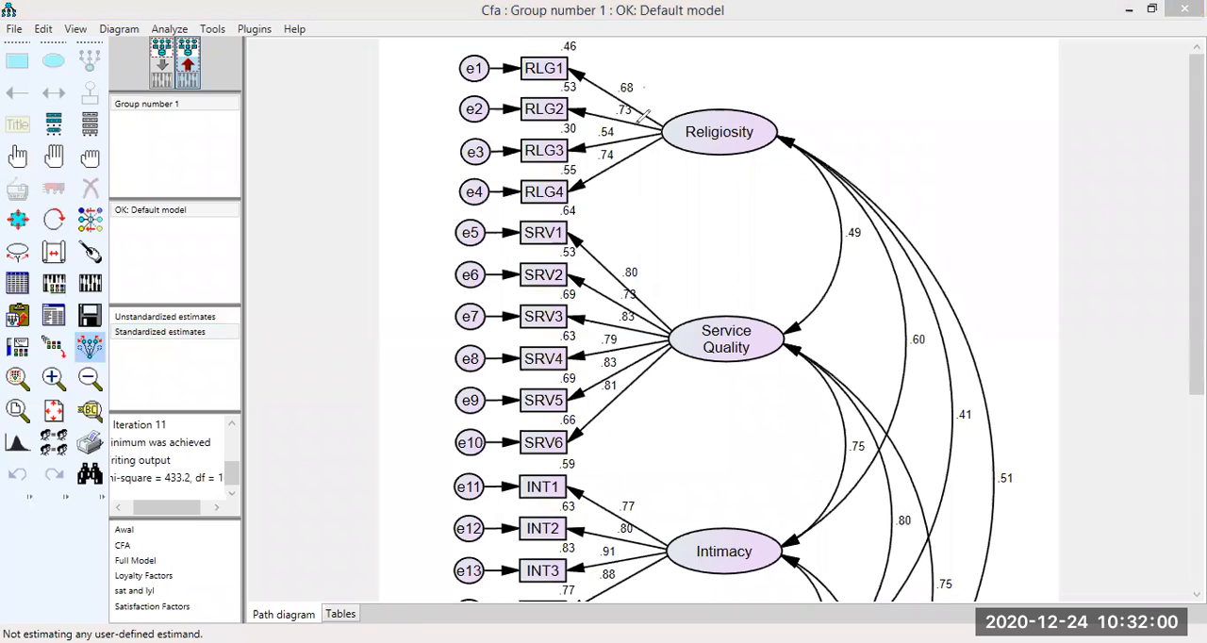
drag(643, 88, 624, 87)
mouse_move(834, 227)
mouse_down()
mouse_move(868, 227)
mouse_move(859, 220)
mouse_up()
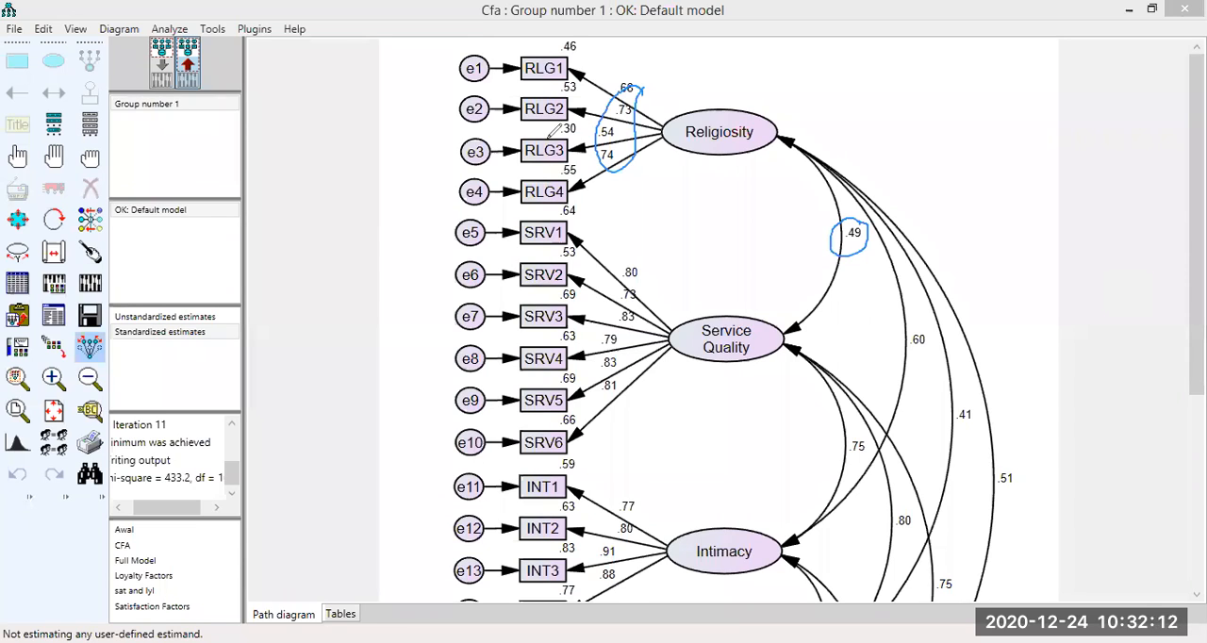
click(640, 83)
click(838, 211)
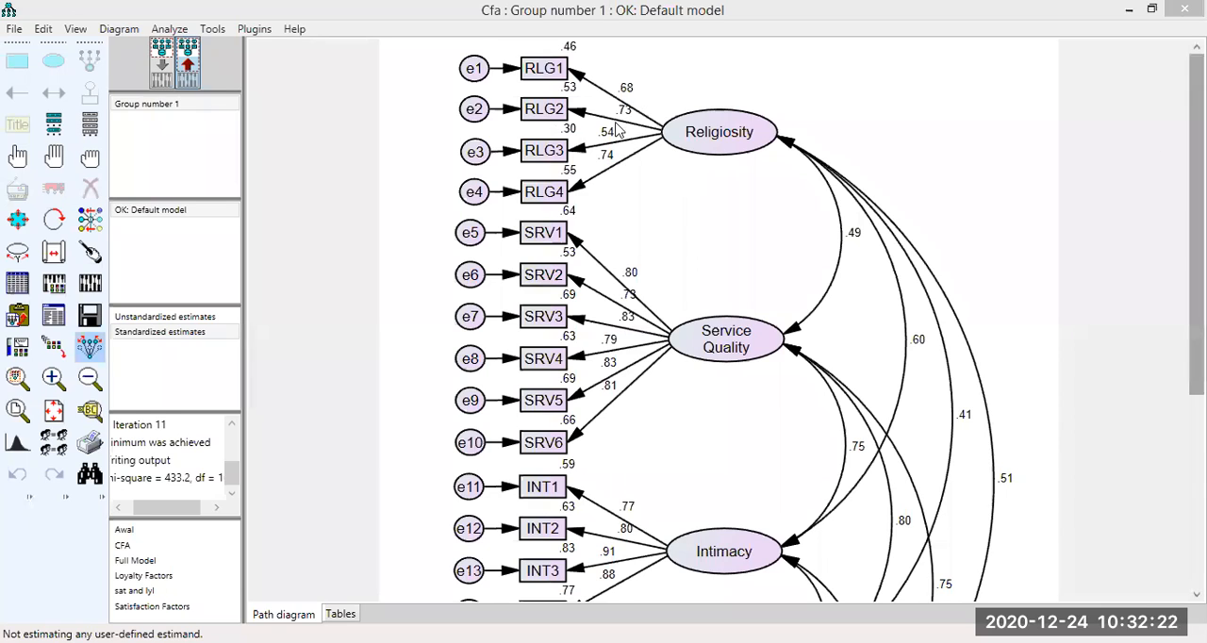
click(1145, 157)
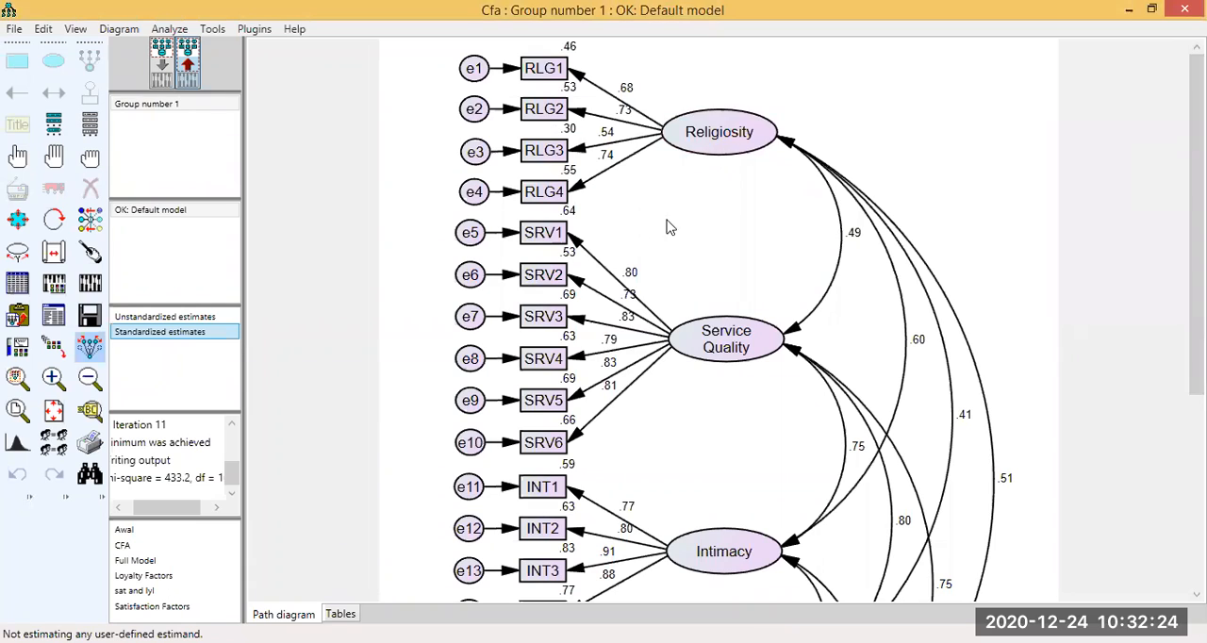
Review the standardized loadings of the Service Quality, Intimacy, Satisfaction and Loyalty indicators against those of Religiosity.
scroll(691, 279, down, 1)
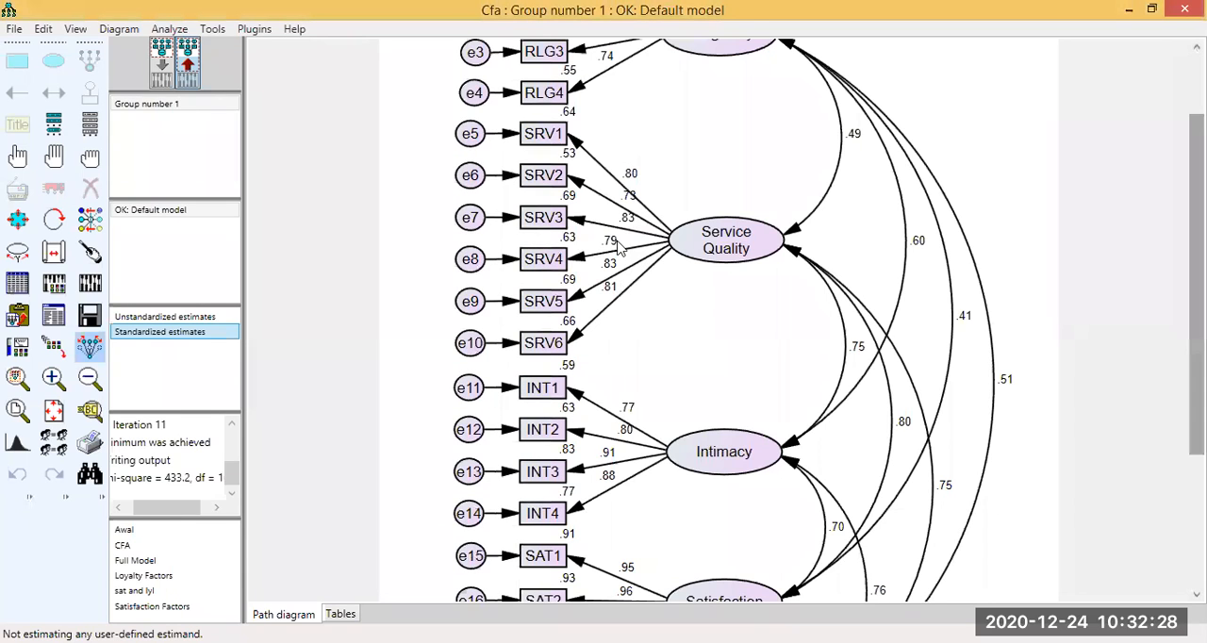
scroll(590, 215, down, 2)
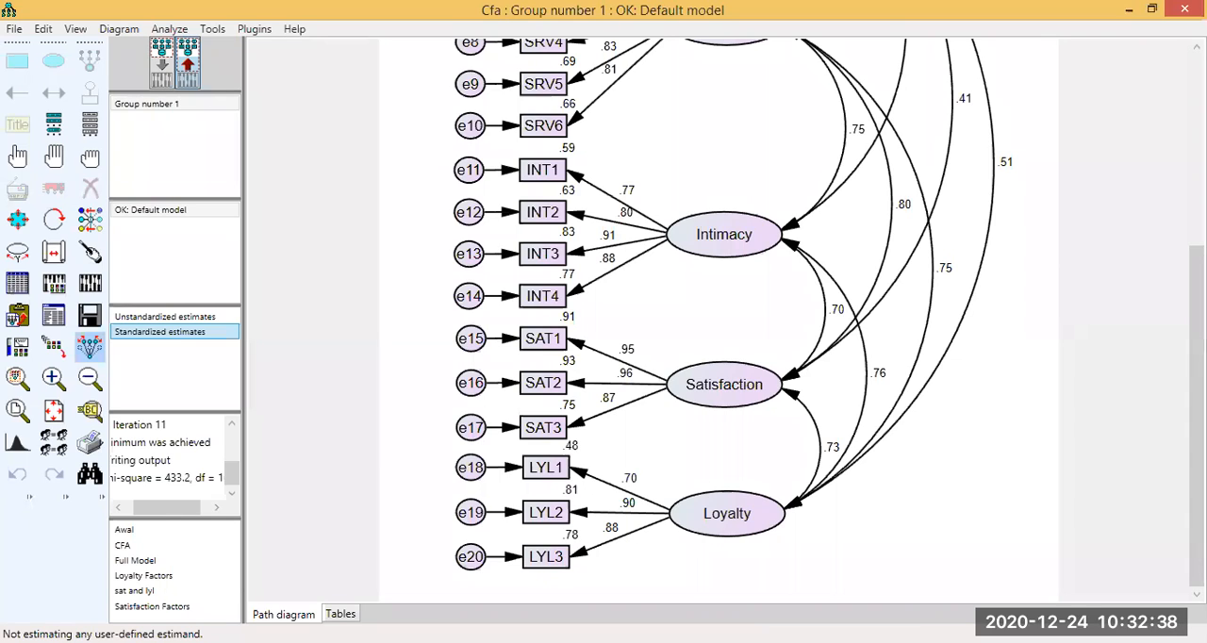
scroll(877, 197, up, 5)
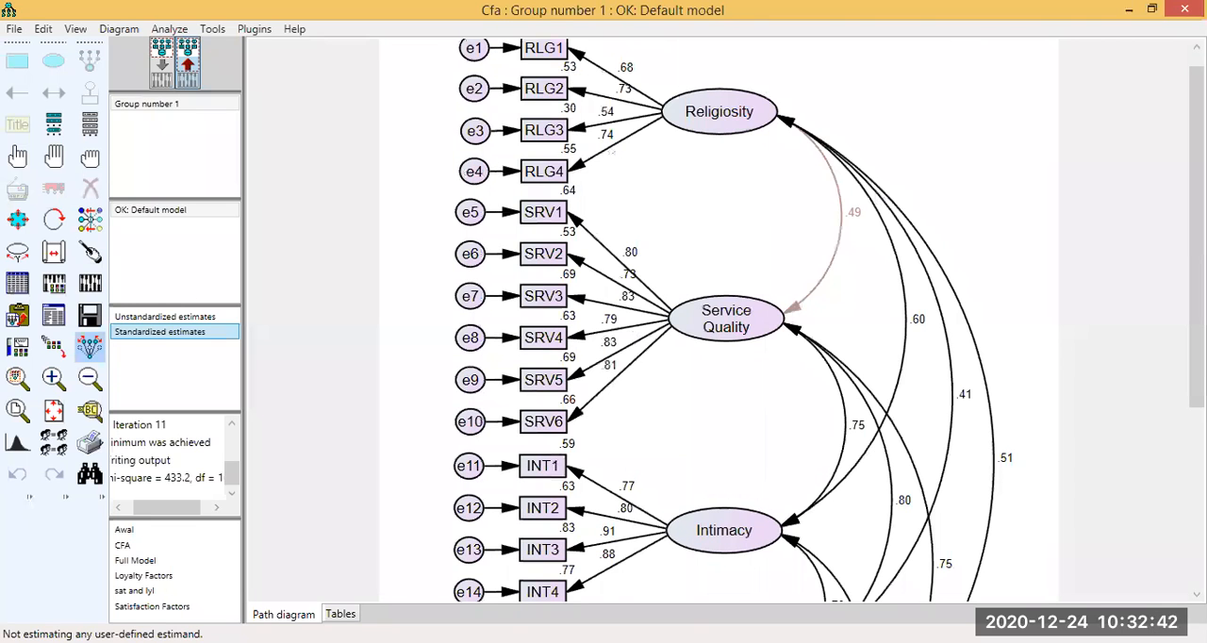
scroll(869, 209, down, 1)
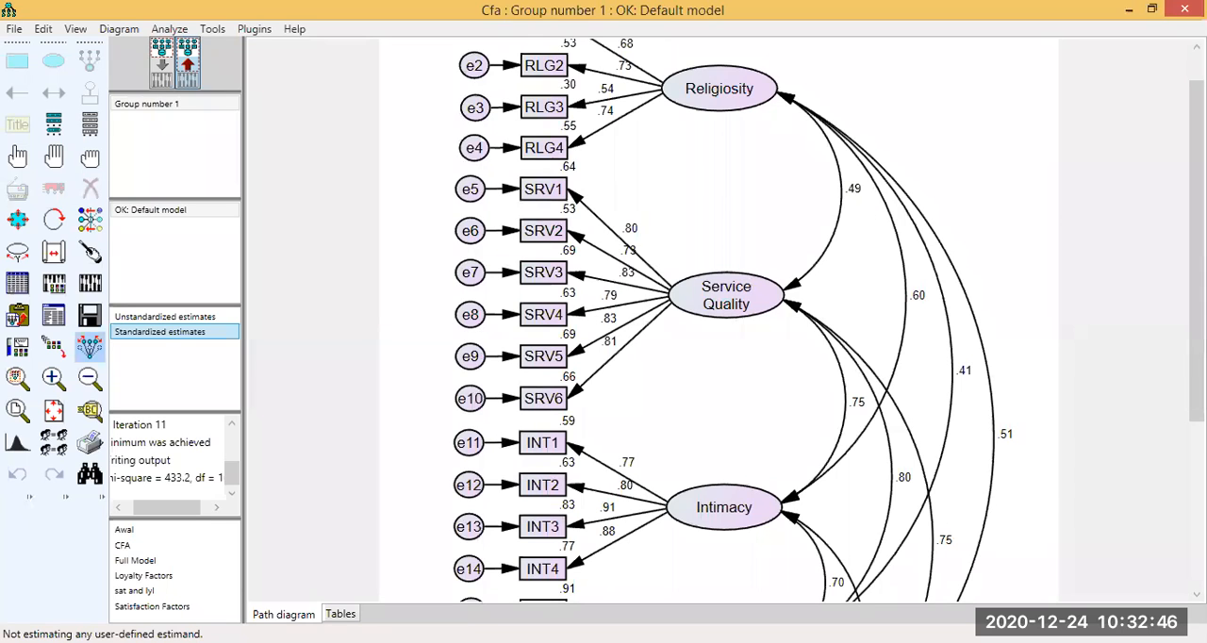
Examine the standardized loadings and correlations of Intimacy, Satisfaction and Loyalty in the output path diagram.
scroll(946, 297, down, 2)
scroll(923, 183, down, 2)
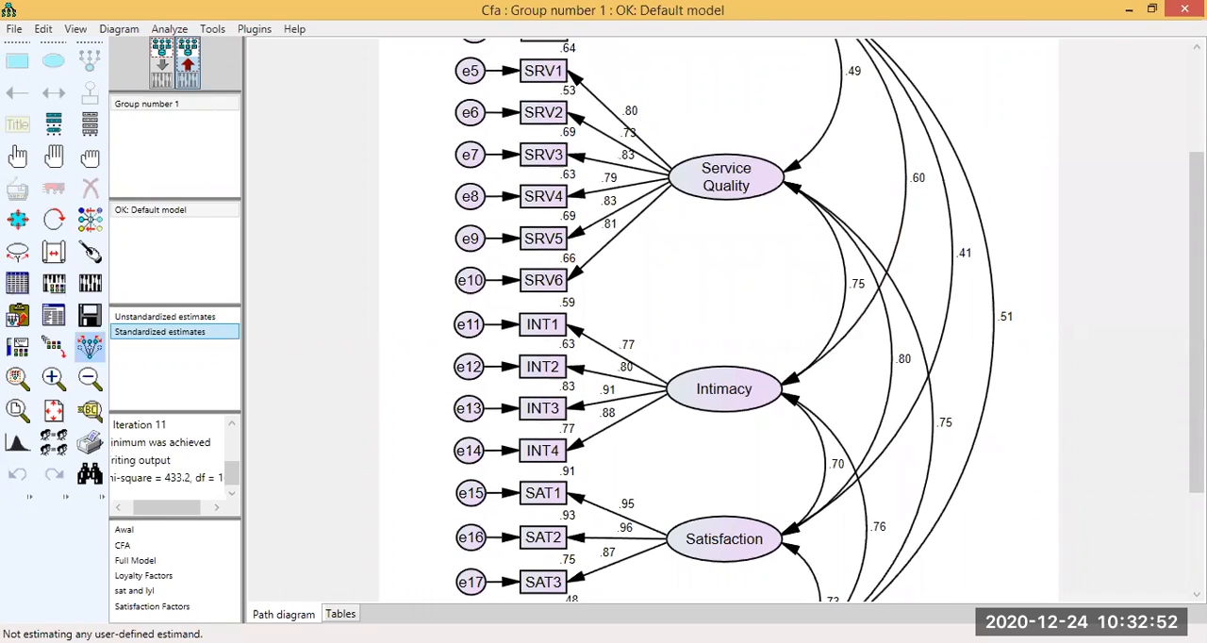
scroll(90, 377, down, 2)
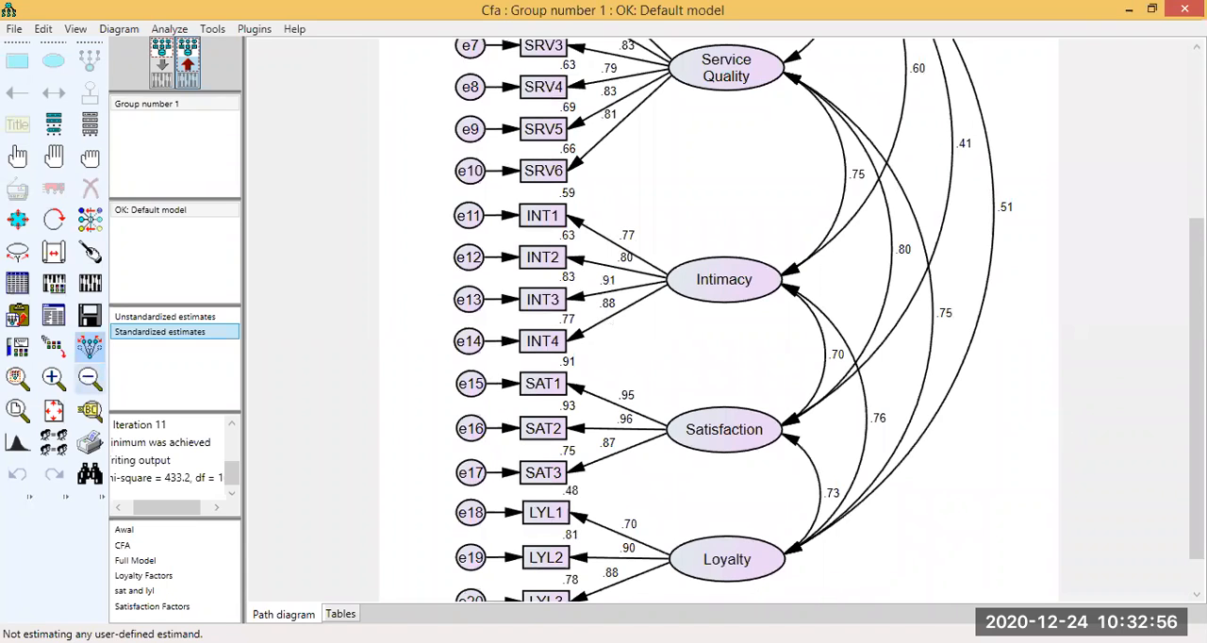
click(90, 379)
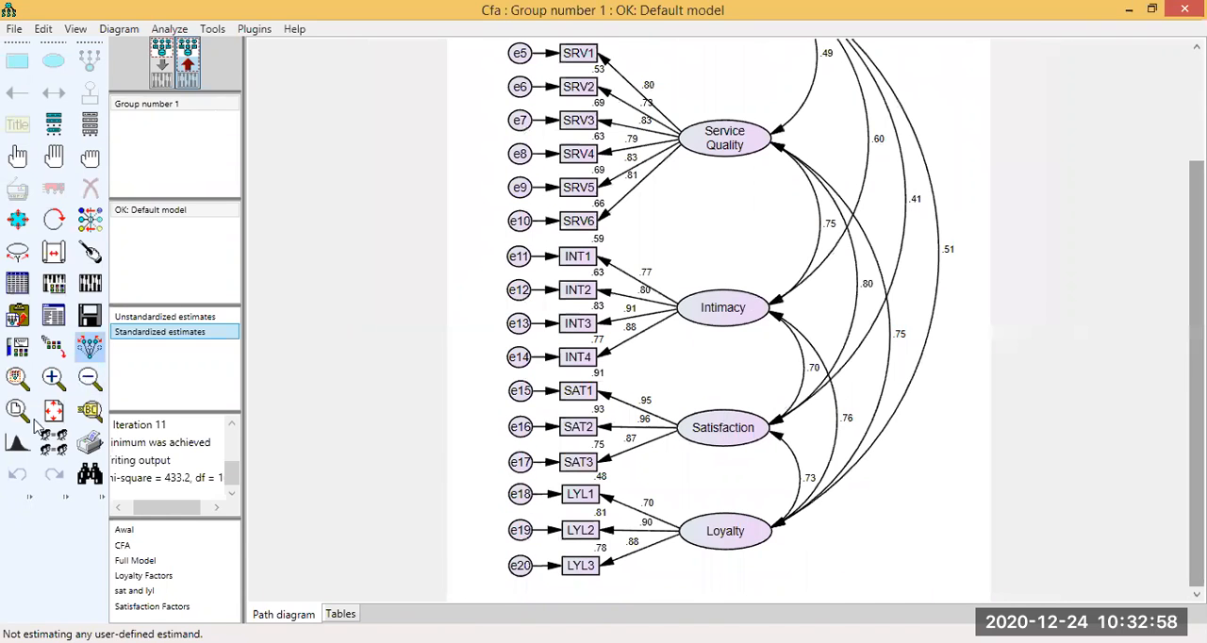
scroll(36, 427, up, 3)
Return to the input path diagram and start a figure caption with the line "GFI = \gfi".
click(162, 64)
click(19, 124)
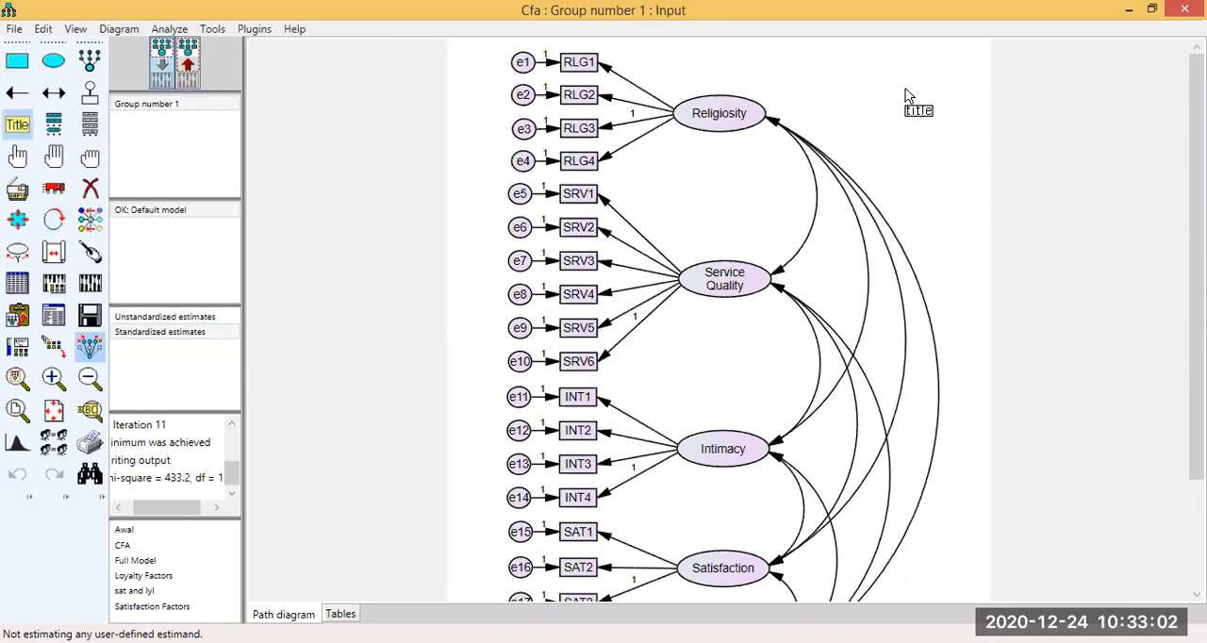
click(503, 371)
text(G)
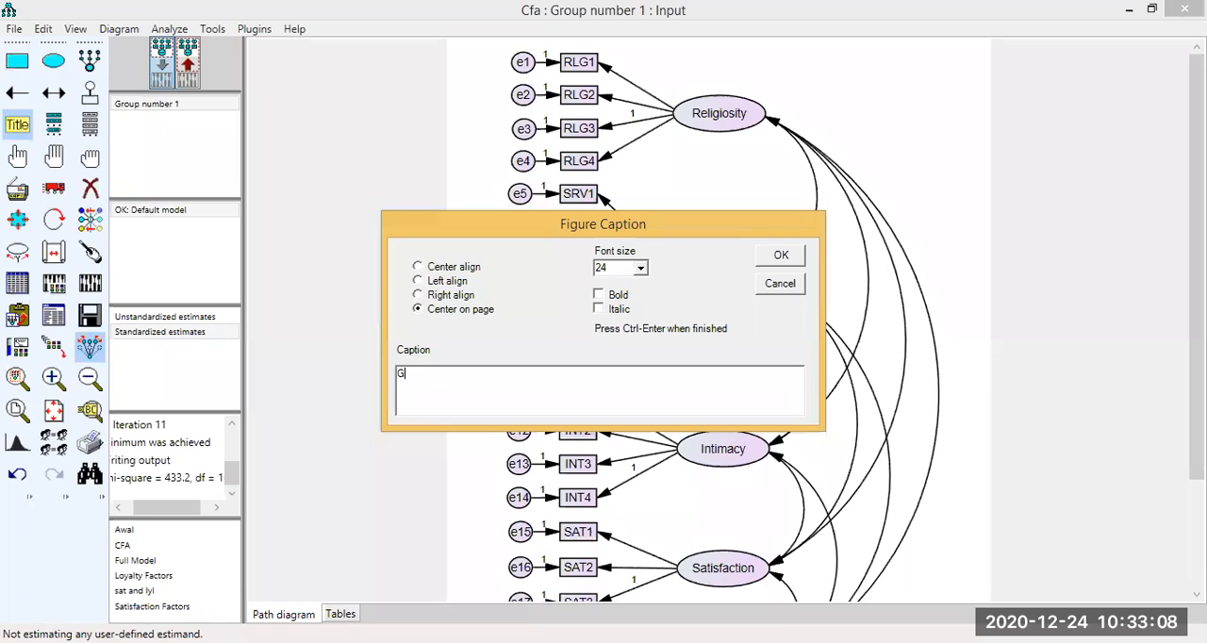
text(FI = \g)
text(fi)
key(Return)
Add the lines "RMSEA = \rmsea" and "AGFI = \agfi" to the figure caption.
text(RMSEA = msea)
key(Return)
text(AGFI = \agfi)
key(Return)
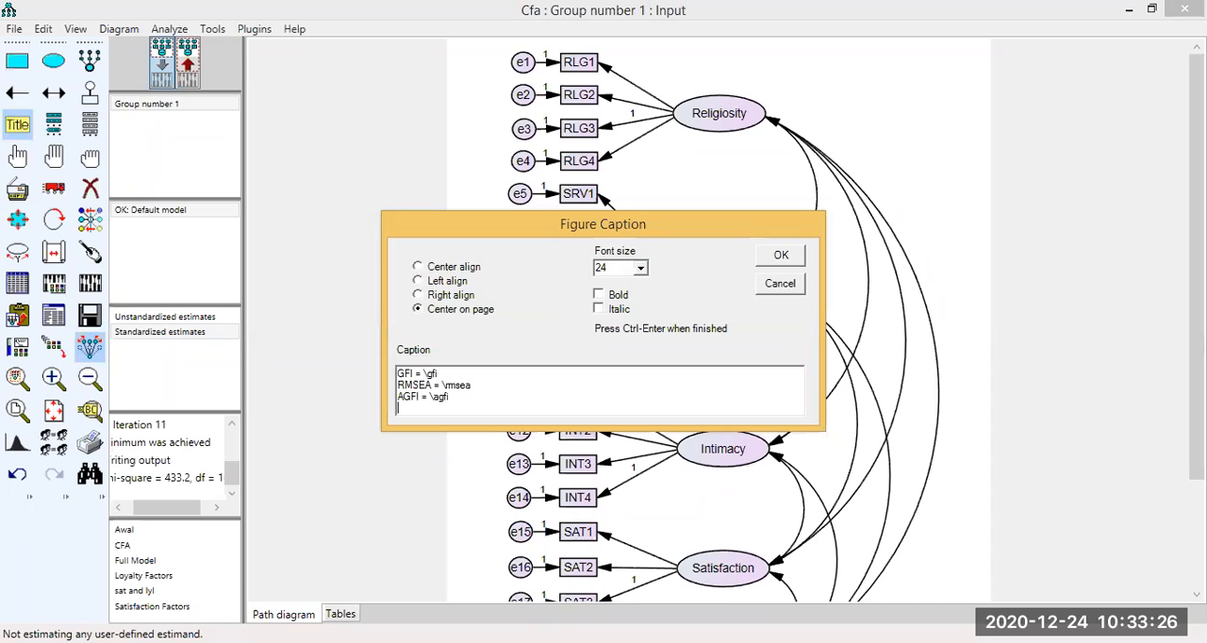
Add the lines "X2DF = \cmindf" and "NFI = \nfi" to the figure caption and finish it.
text(X2DF = \cmindf)
key(Return)
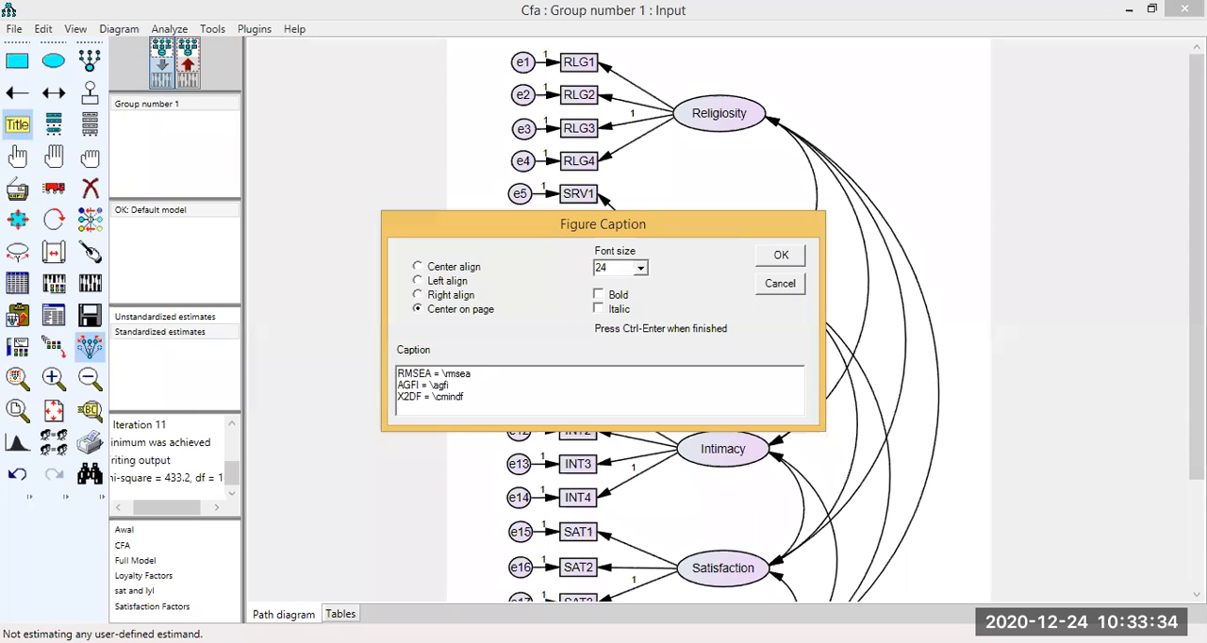
text(NFI = \)
text(nfi)
key(ctrl+Return)
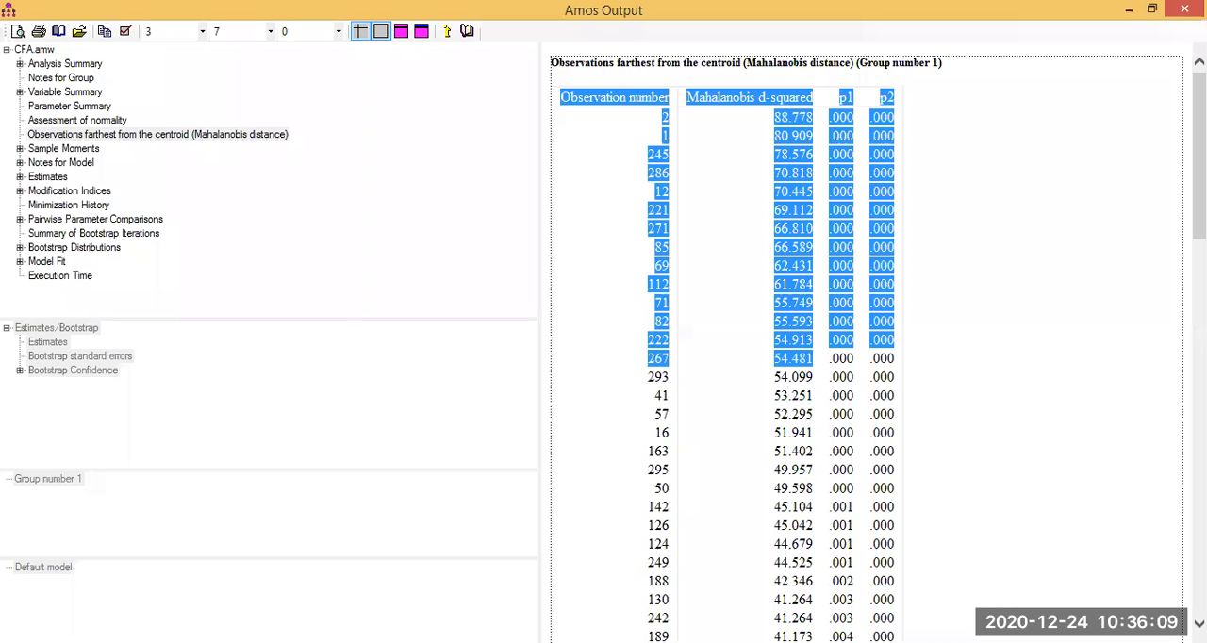
Examine the p1 values of the observations farthest from the centroid in the Mahalanobis distance output.
click(686, 332)
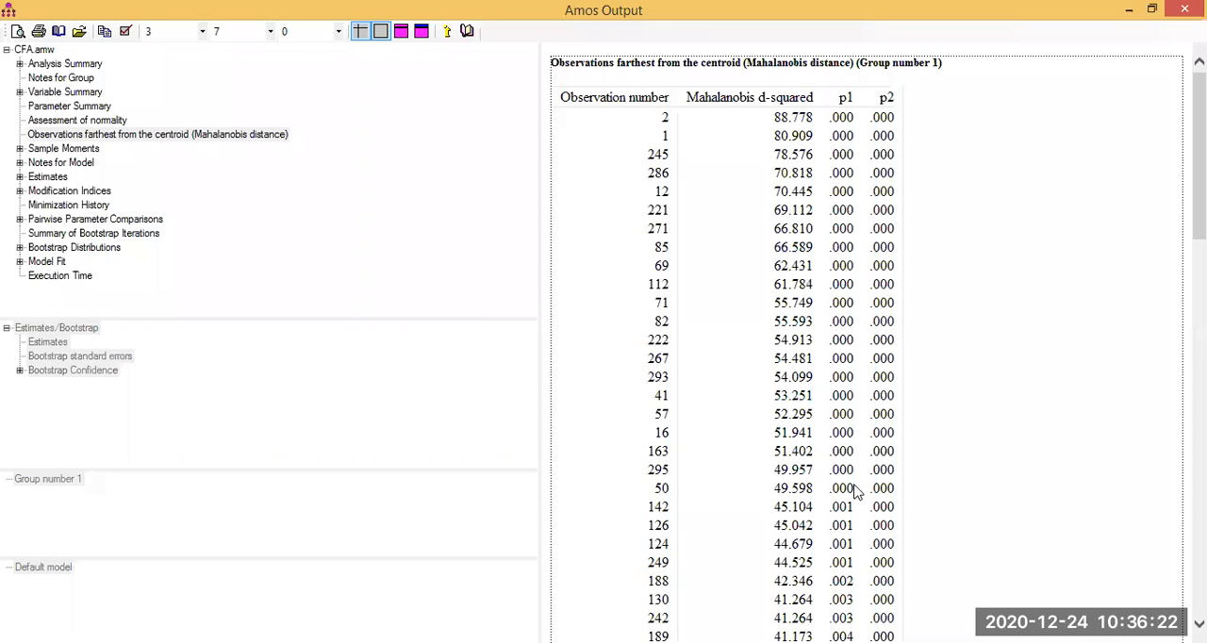
drag(903, 488, 856, 117)
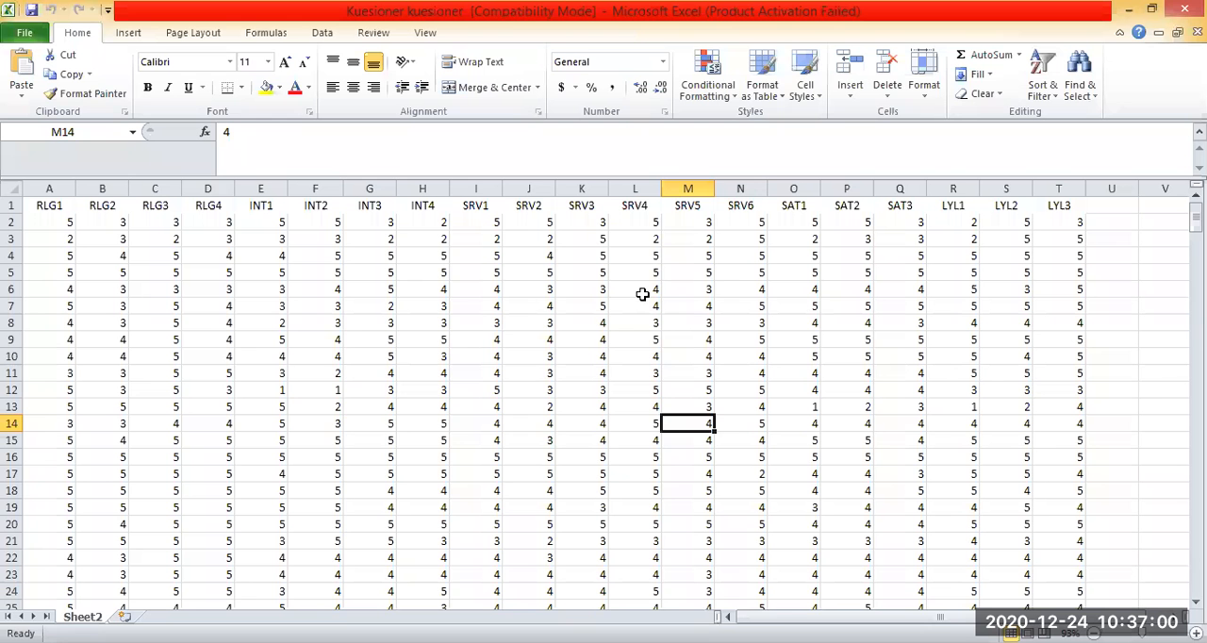
Switch to the Kuesioner kuesioner workbook in Excel and examine the questionnaire responses of the indicators.
click(476, 323)
click(688, 290)
click(801, 286)
click(794, 356)
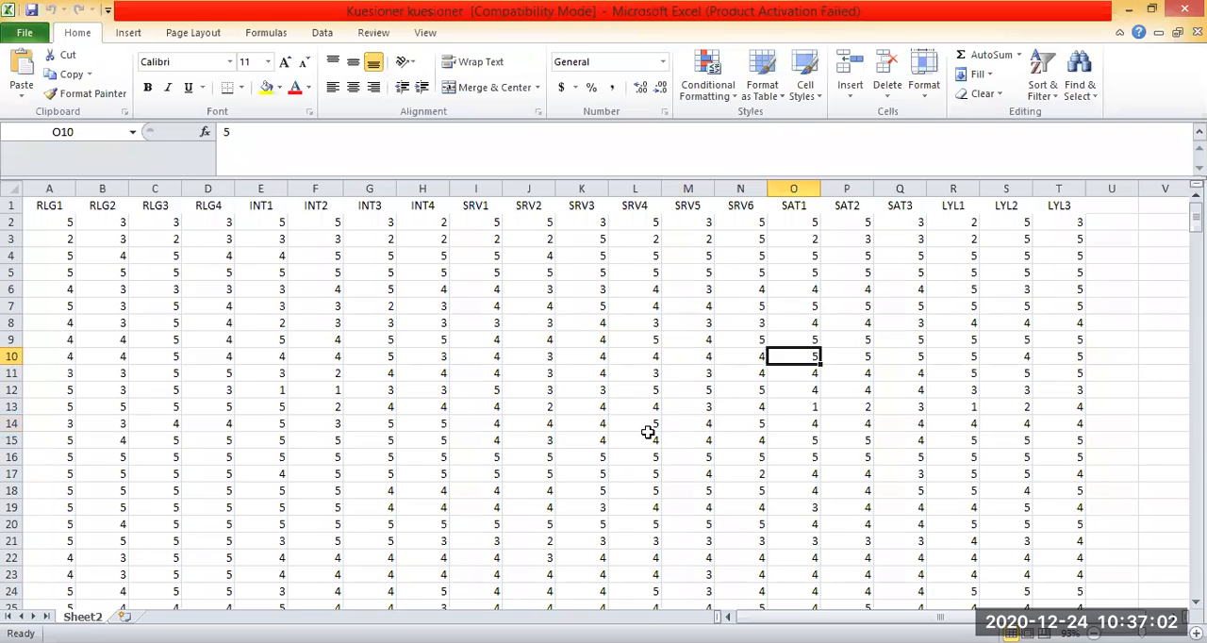
click(219, 273)
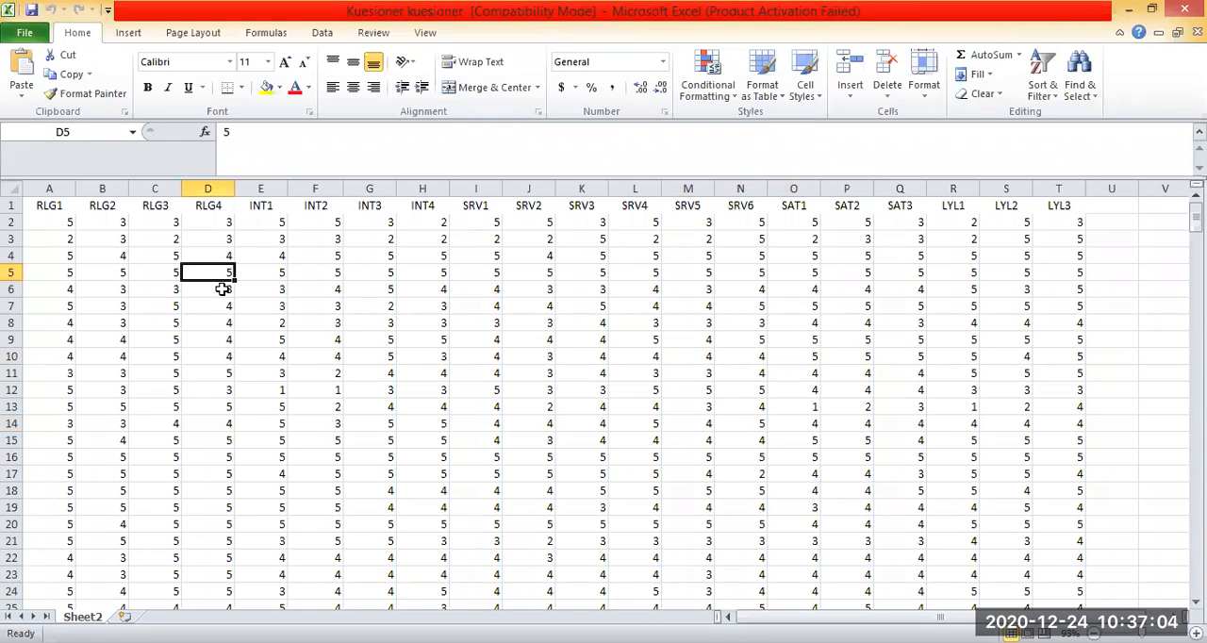
click(301, 306)
click(309, 269)
click(195, 271)
click(83, 223)
click(63, 224)
click(289, 337)
click(413, 295)
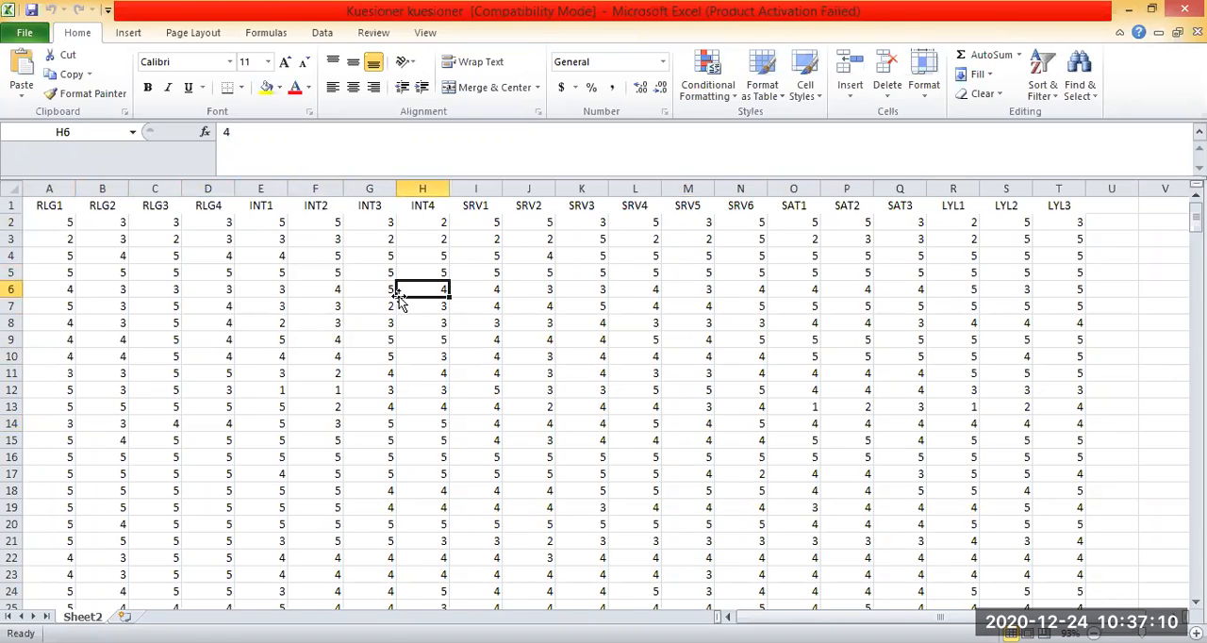
click(268, 382)
click(81, 320)
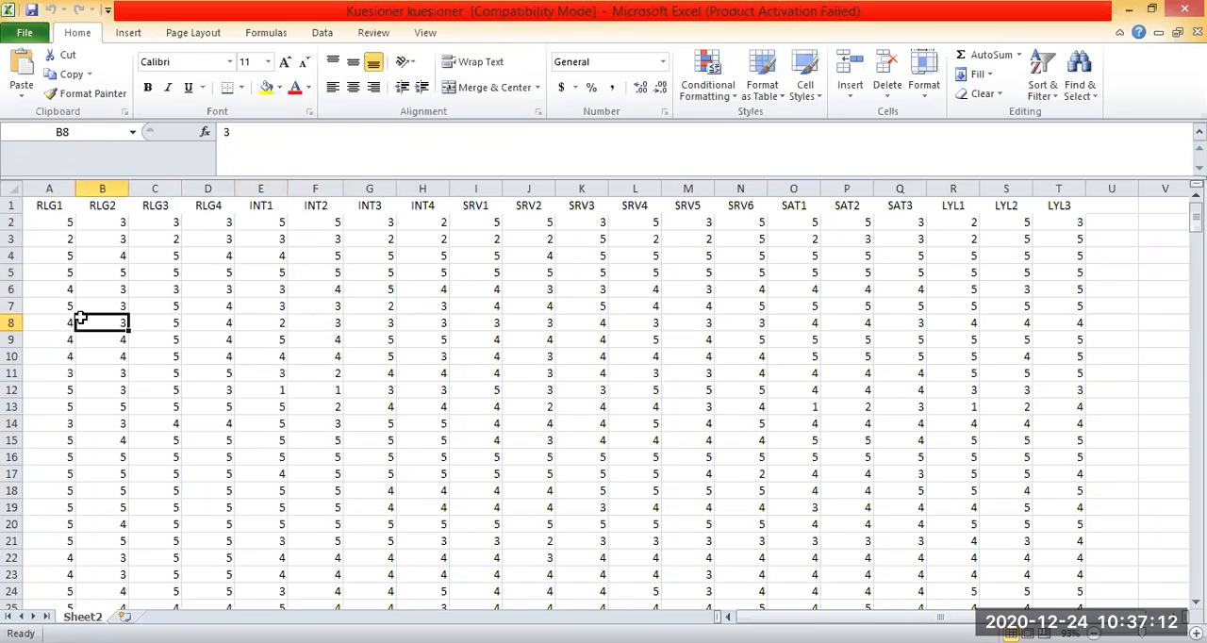
click(332, 304)
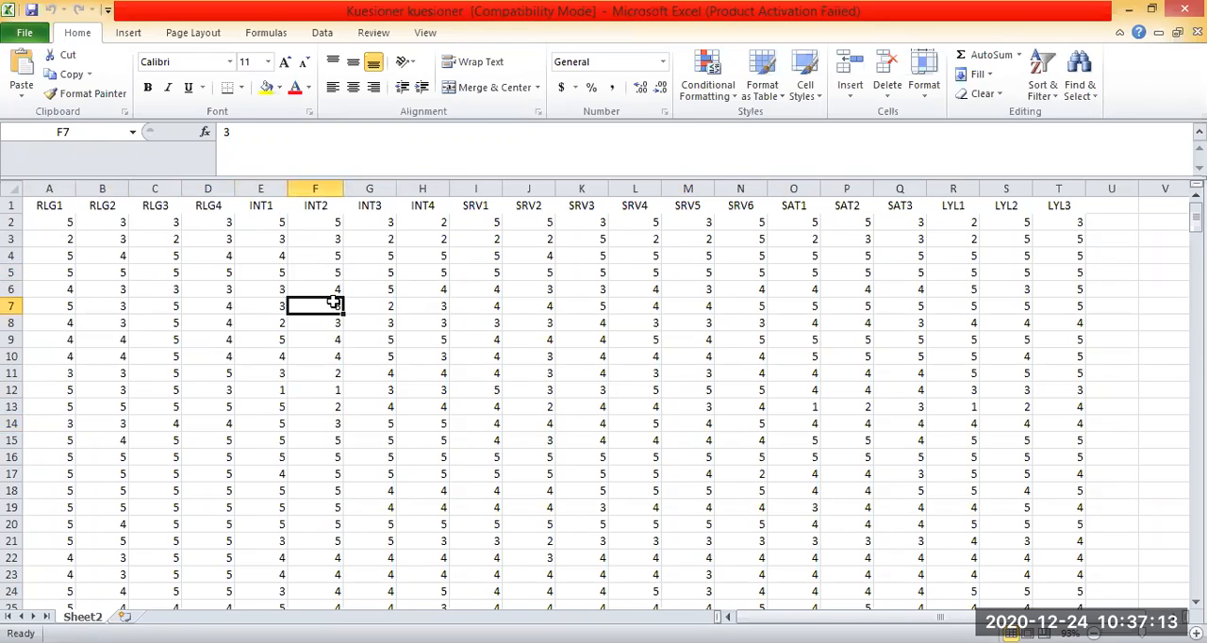
Examine the header row with the indicator names RLG1 to LYL3 above the response data.
click(16, 205)
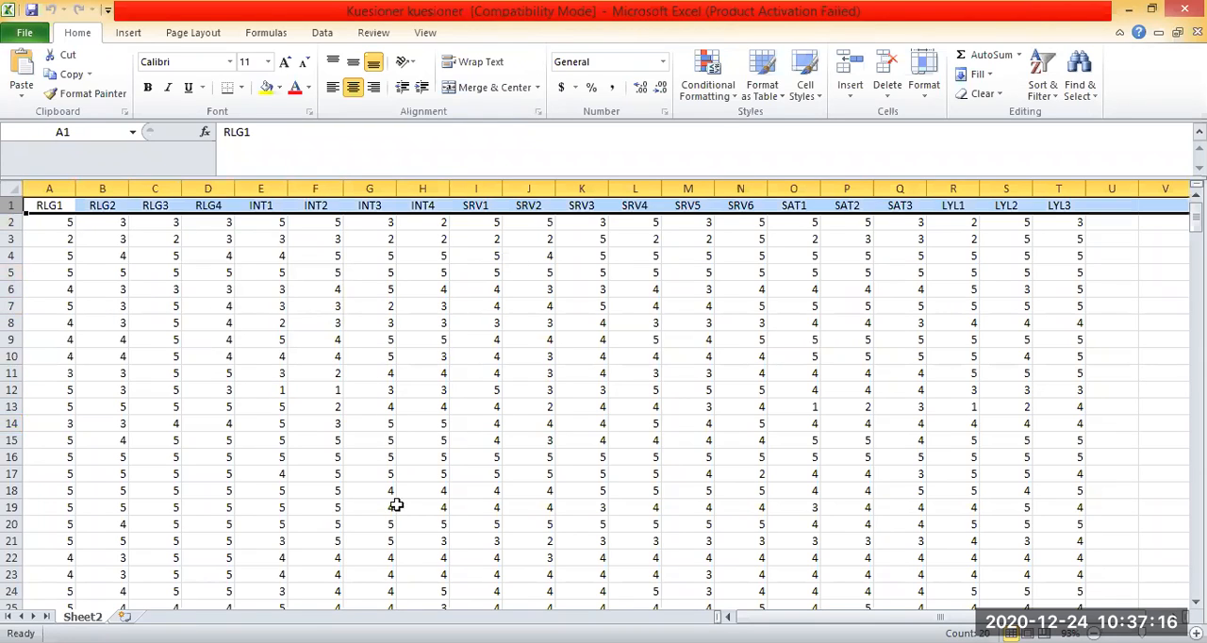
drag(56, 206, 1071, 205)
click(318, 339)
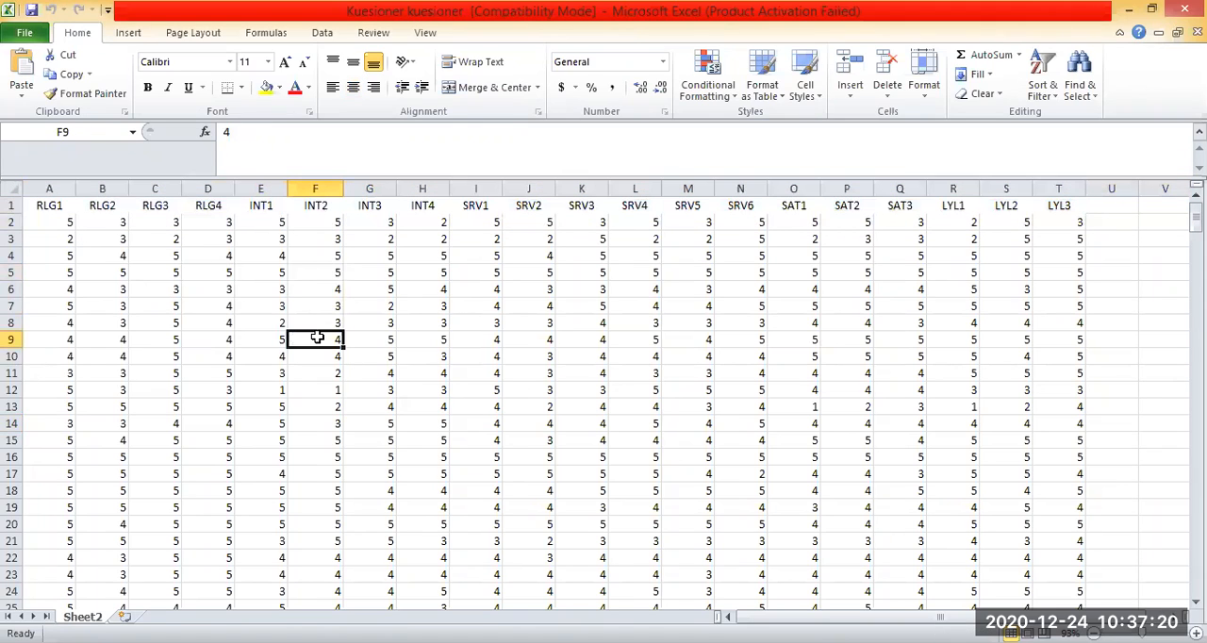
click(530, 272)
click(652, 237)
click(672, 239)
click(628, 308)
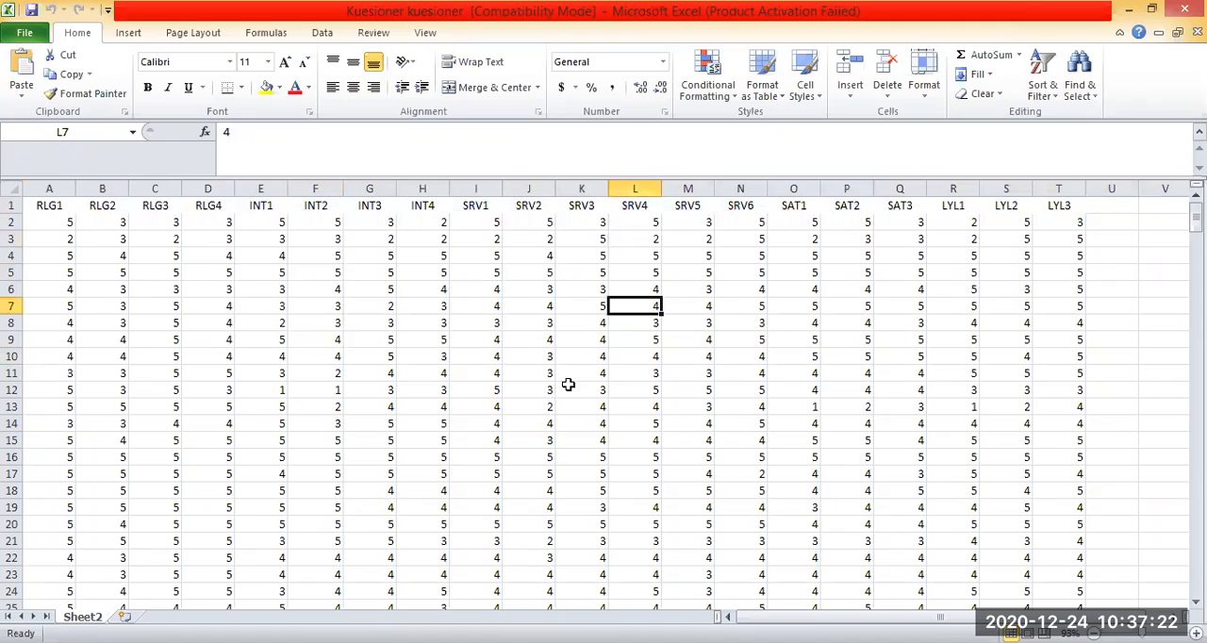
Cut the header row of indicator names and paste it into row 311 below the data.
click(13, 205)
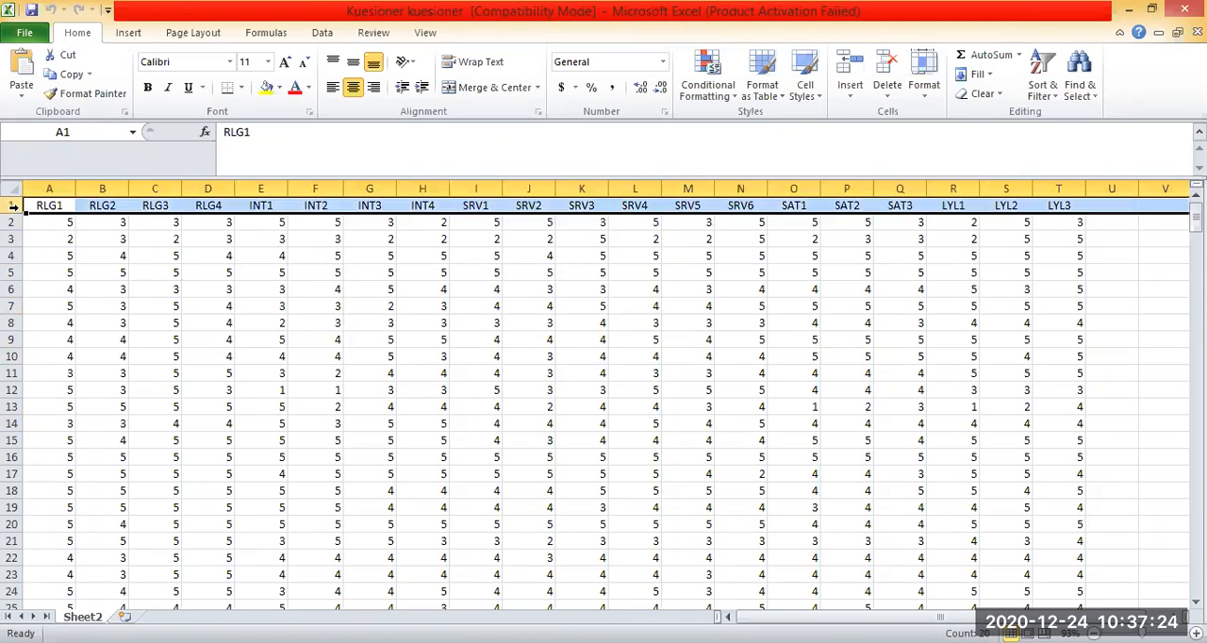
right_click(13, 205)
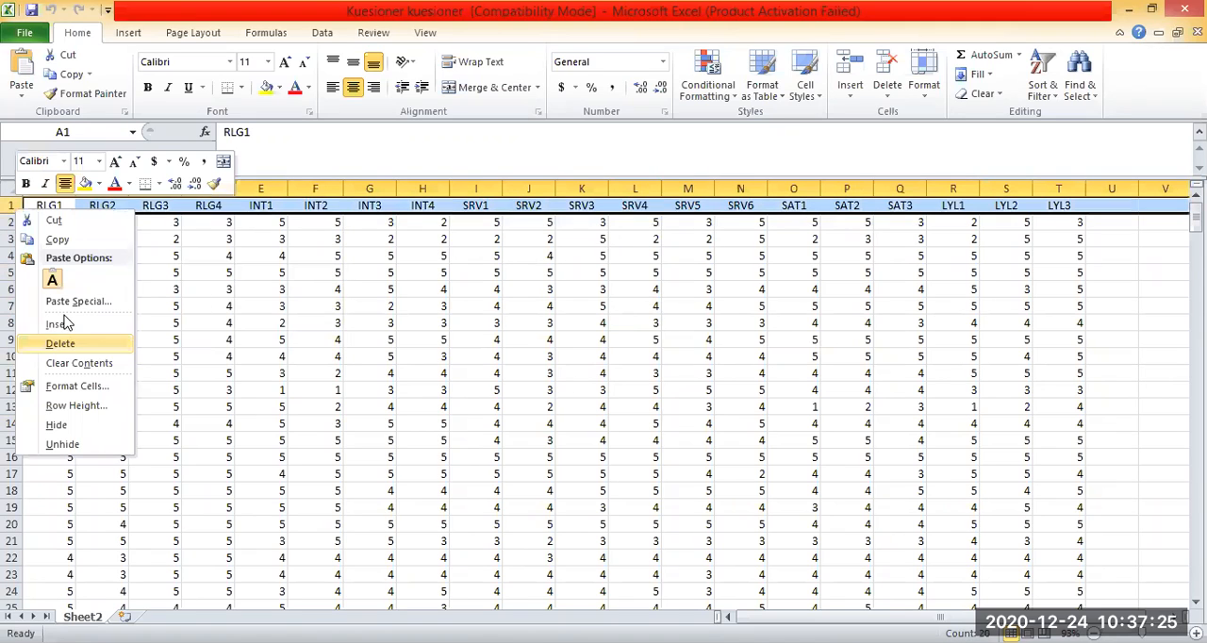
click(86, 224)
scroll(408, 337, down, 20)
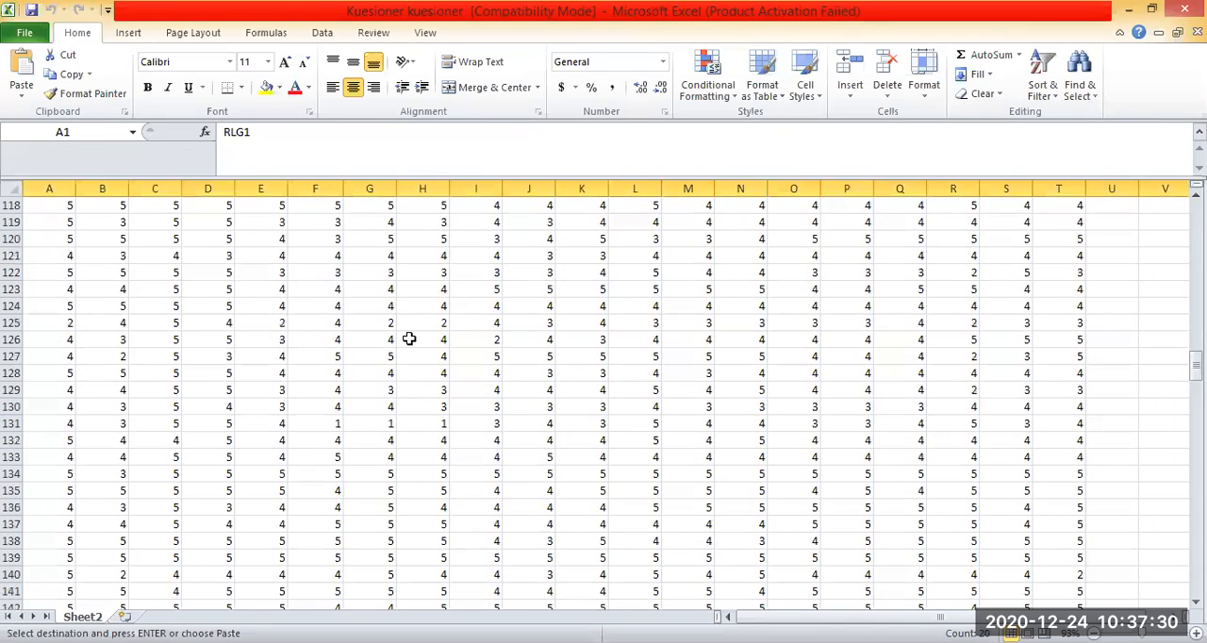
scroll(408, 338, down, 20)
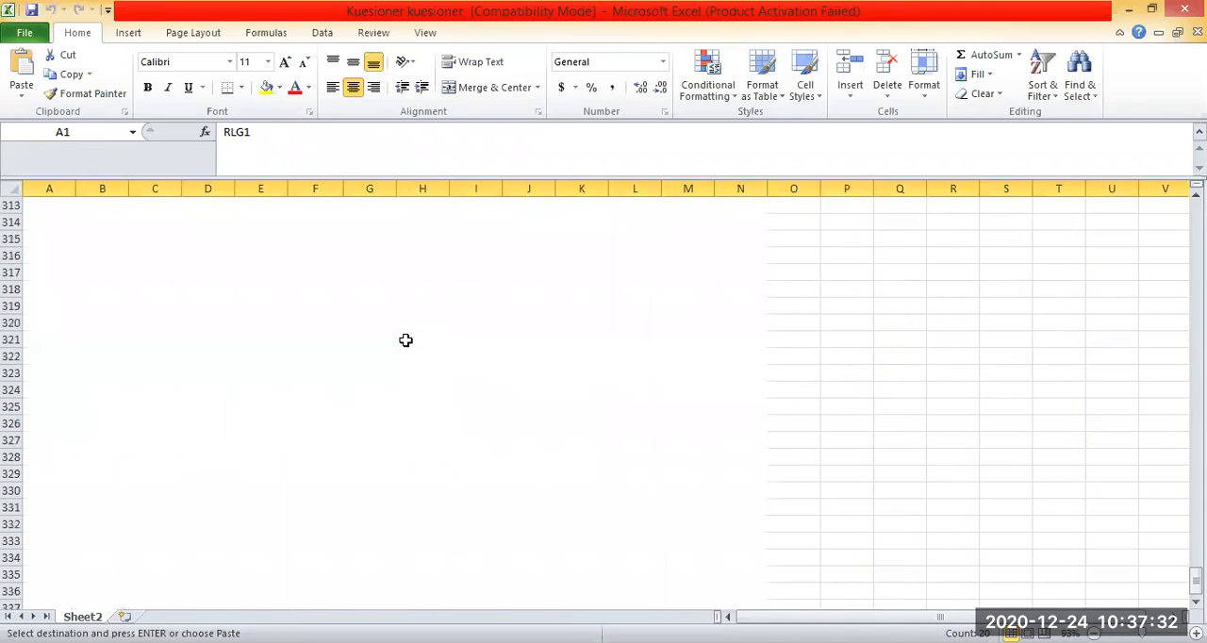
scroll(84, 223, up, 2)
click(11, 324)
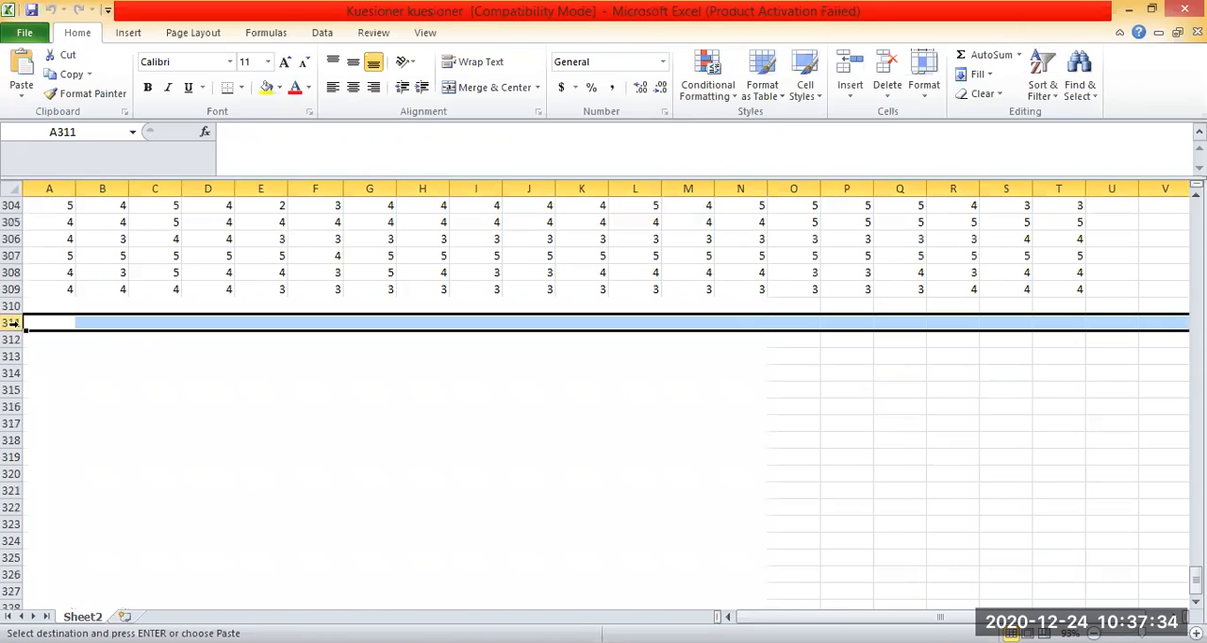
right_click(13, 324)
click(55, 399)
click(494, 454)
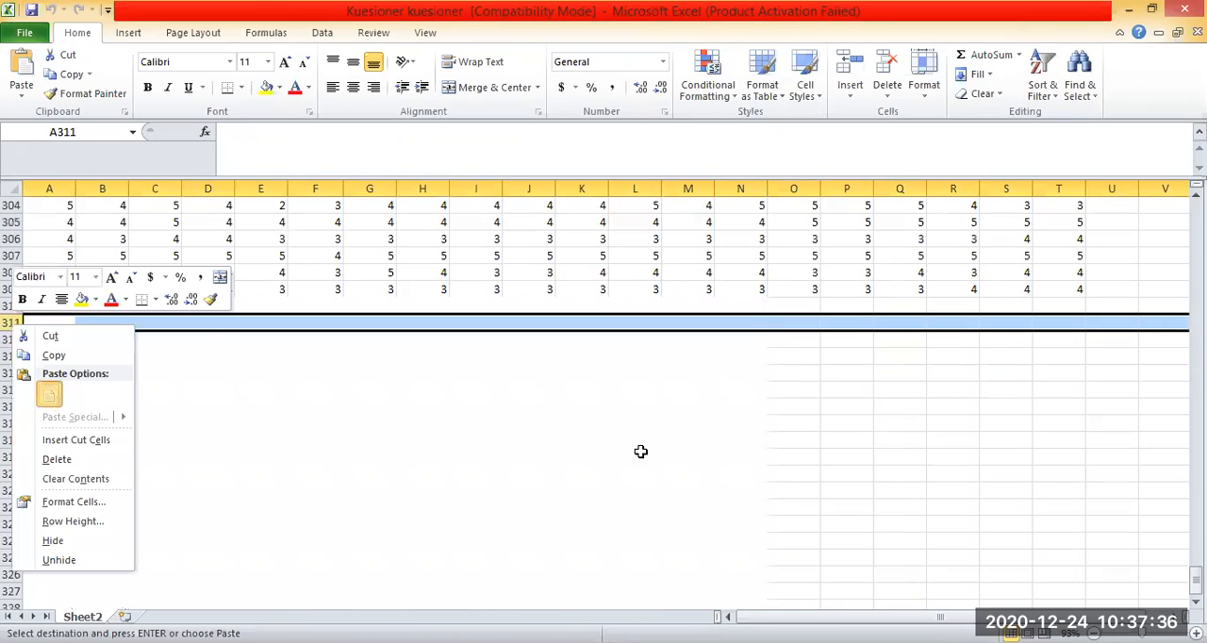
Delete the emptied row 1 so that the responses start in the first row.
scroll(641, 453, up, 6)
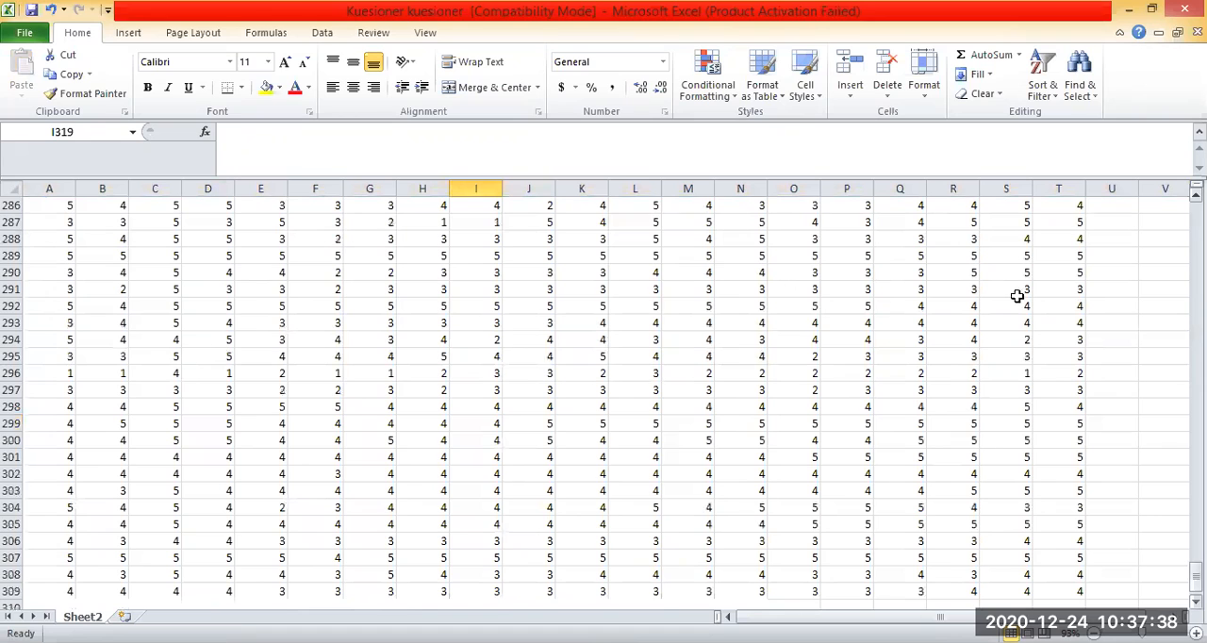
drag(1195, 576, 1196, 217)
click(793, 339)
click(13, 204)
right_click(15, 205)
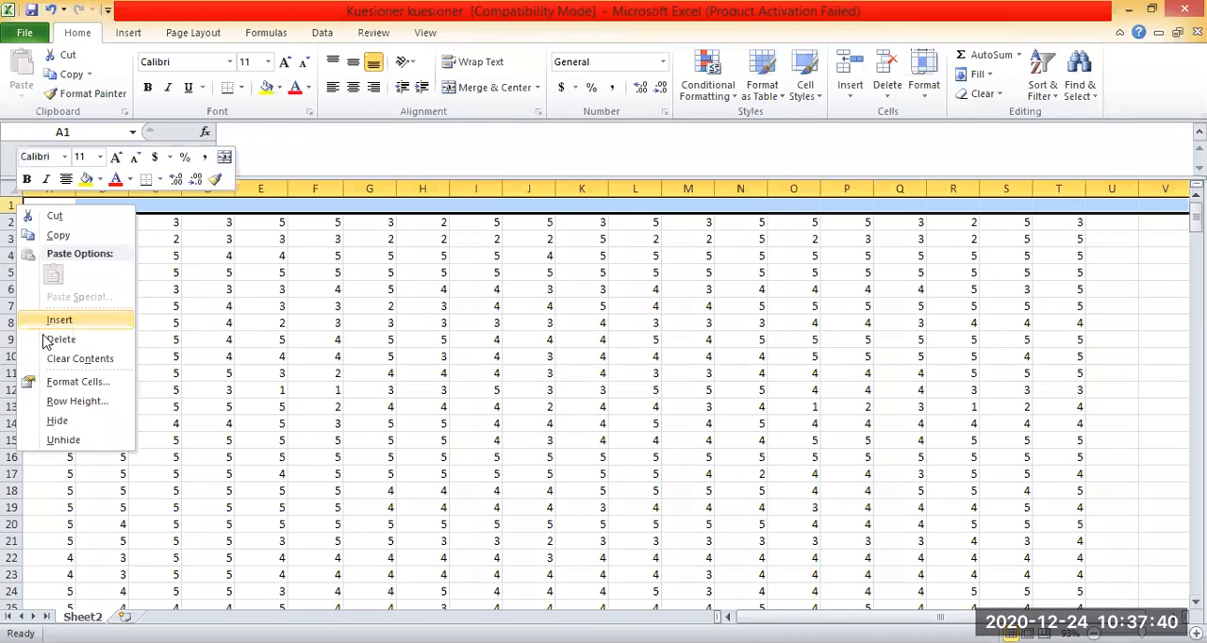
click(45, 342)
Examine the first observation's responses across row 1.
click(529, 324)
click(750, 338)
click(405, 287)
drag(66, 204, 1063, 205)
click(1027, 307)
click(315, 423)
click(409, 353)
Highlight rows 1 and 2 of the response data with a yellow fill.
click(15, 206)
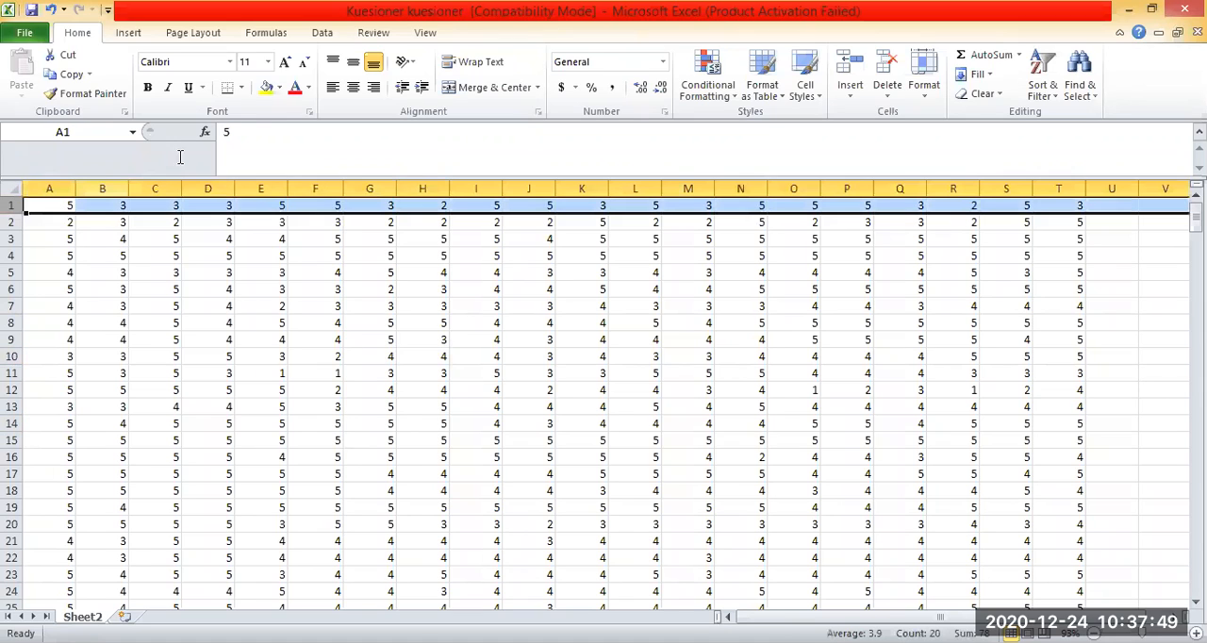
click(316, 332)
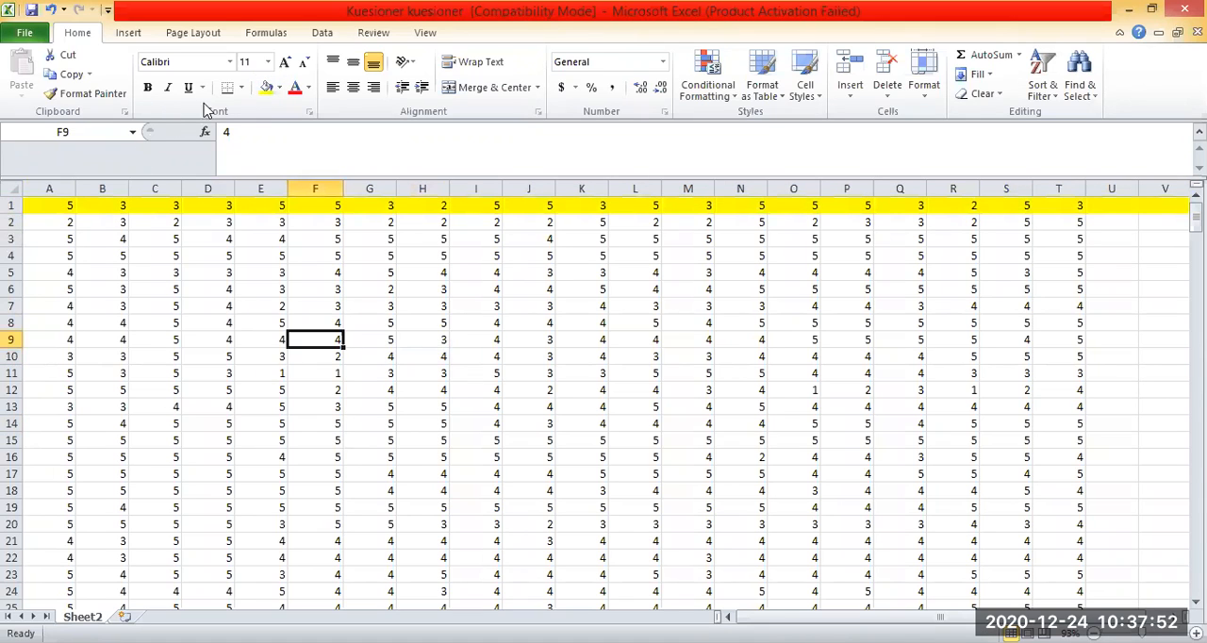
click(13, 223)
click(266, 88)
scroll(336, 345, down, 1)
click(336, 344)
scroll(336, 345, up, 1)
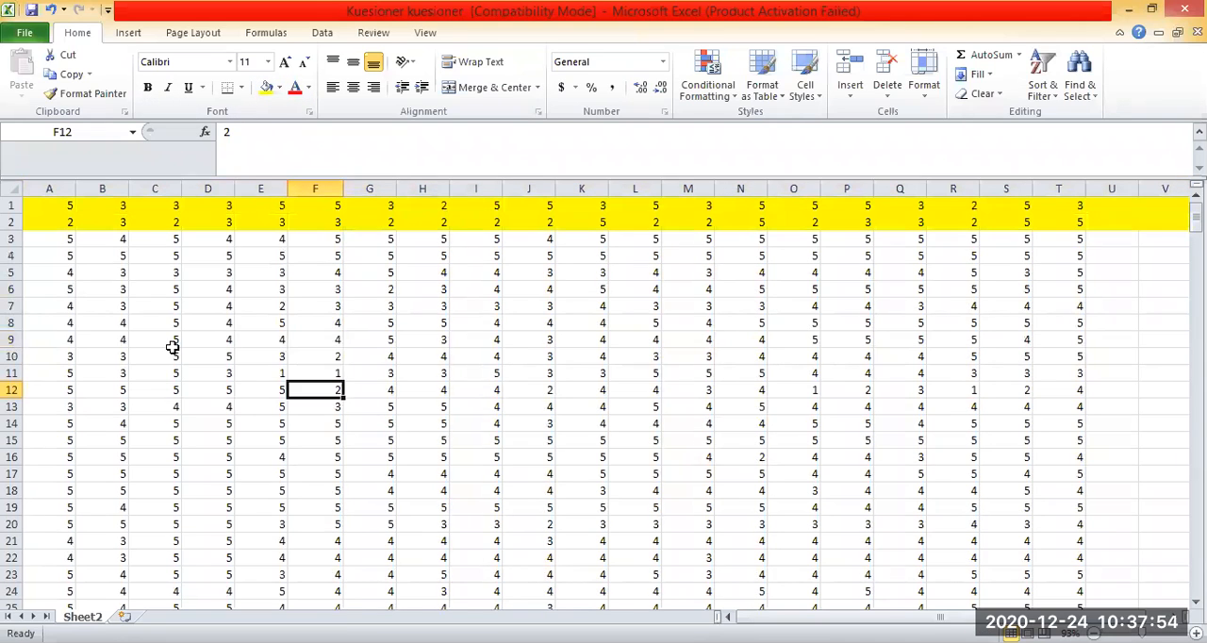
Highlight rows 10 and 15 of the response data with a yellow fill.
click(13, 356)
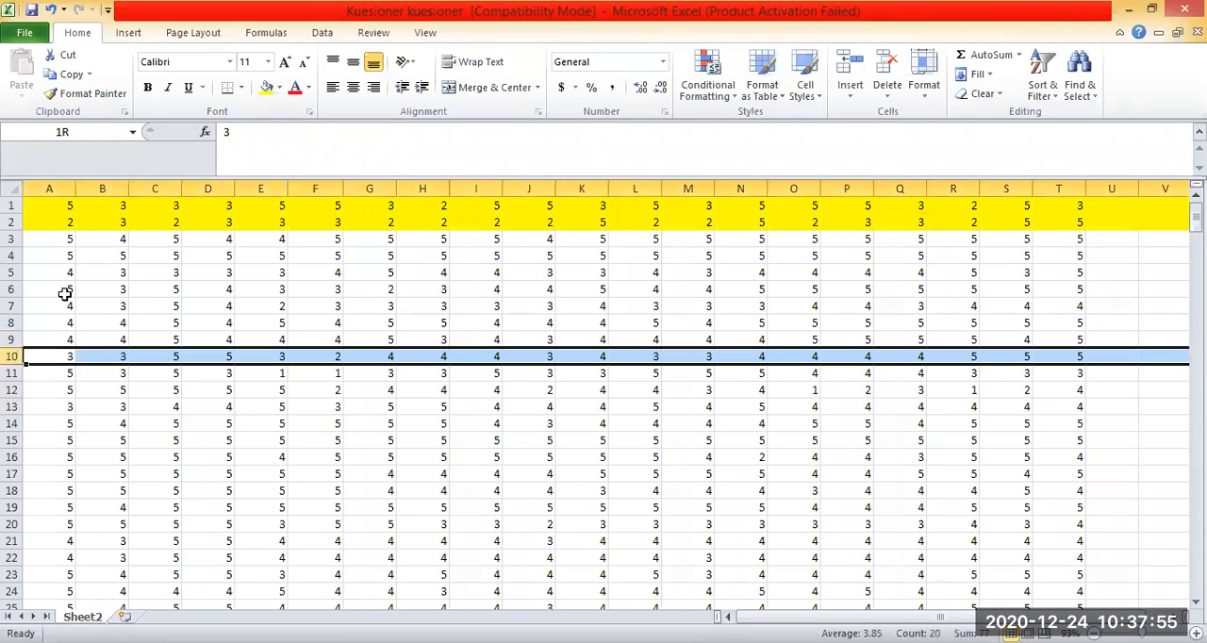
click(266, 88)
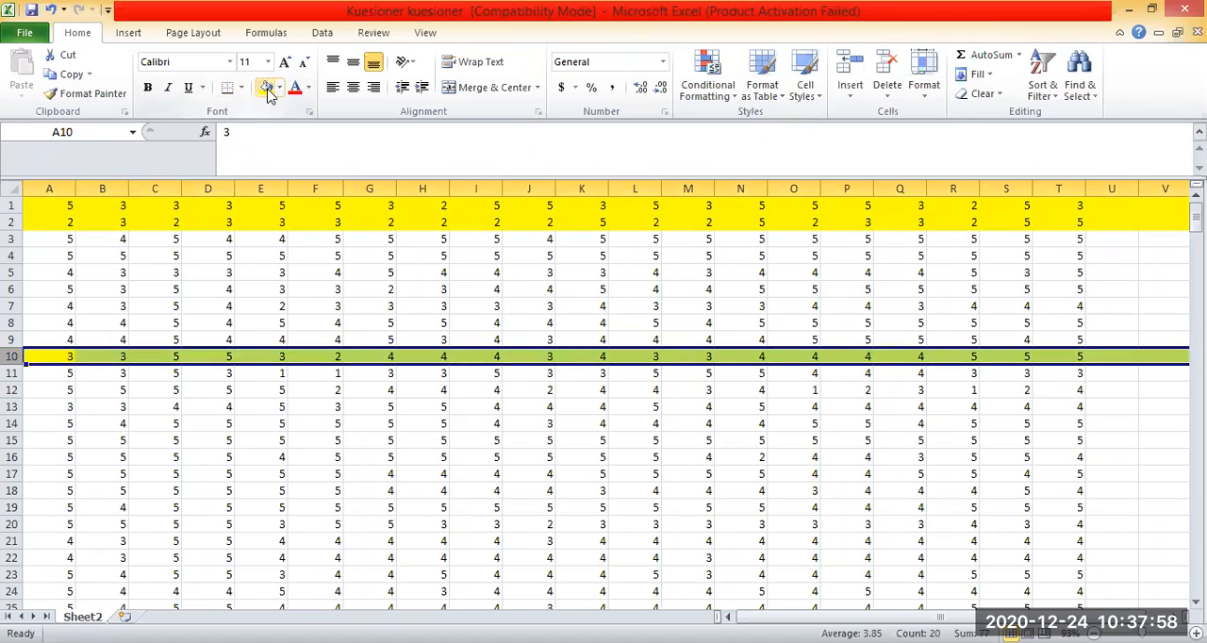
click(434, 409)
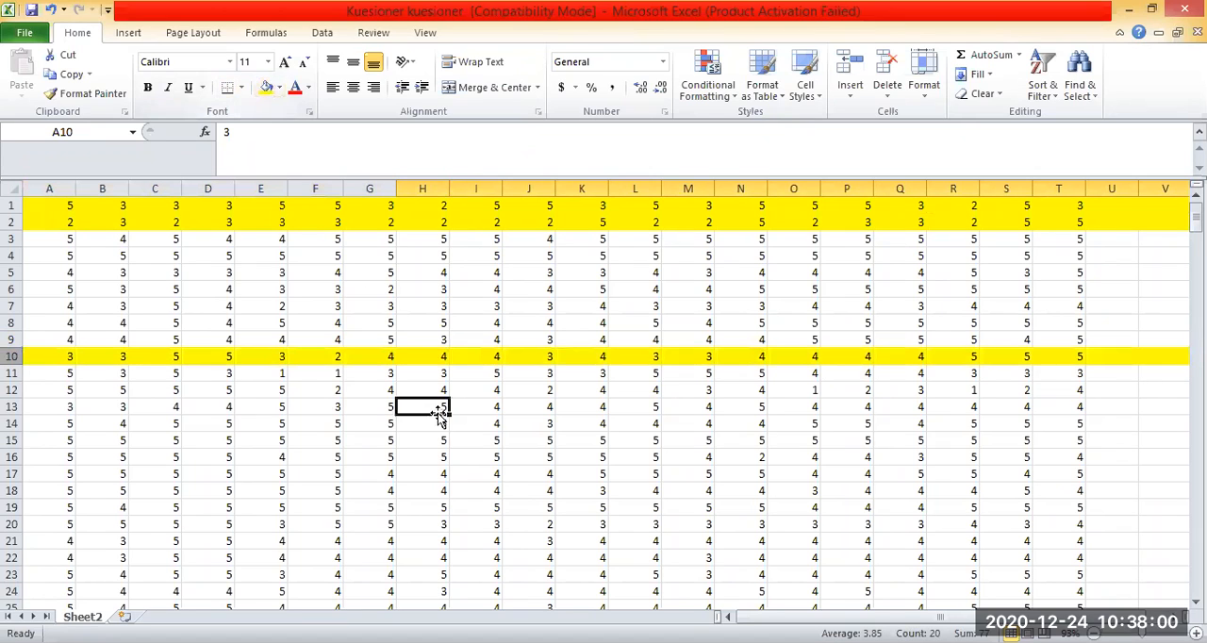
scroll(429, 398, down, 1)
click(357, 471)
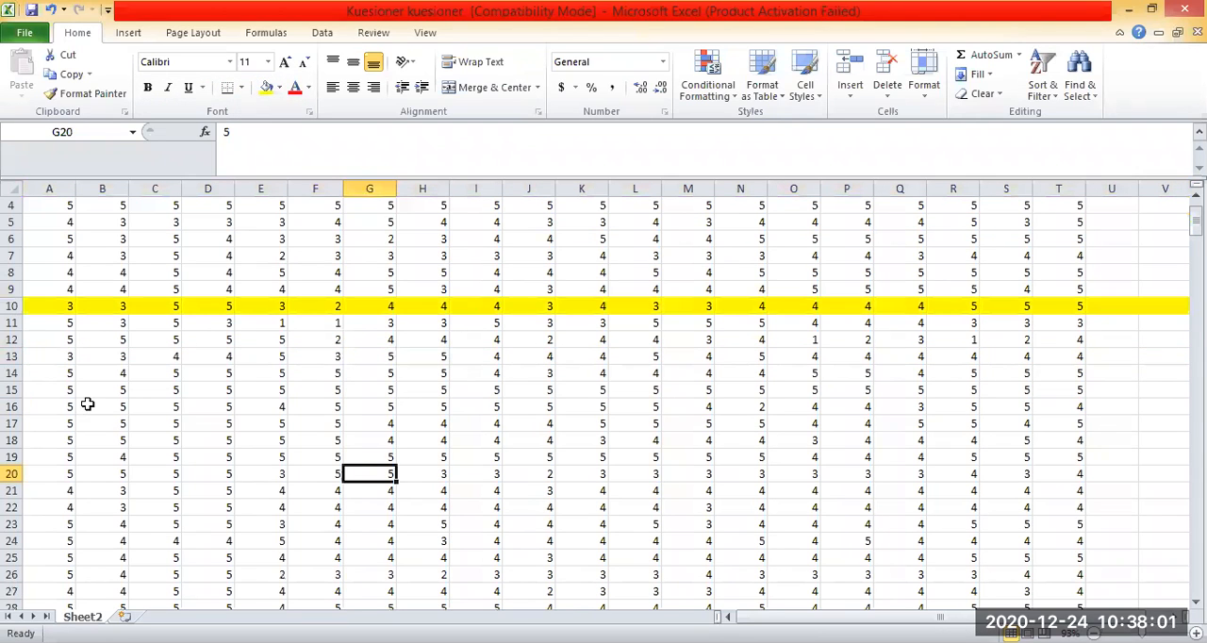
click(12, 392)
click(266, 88)
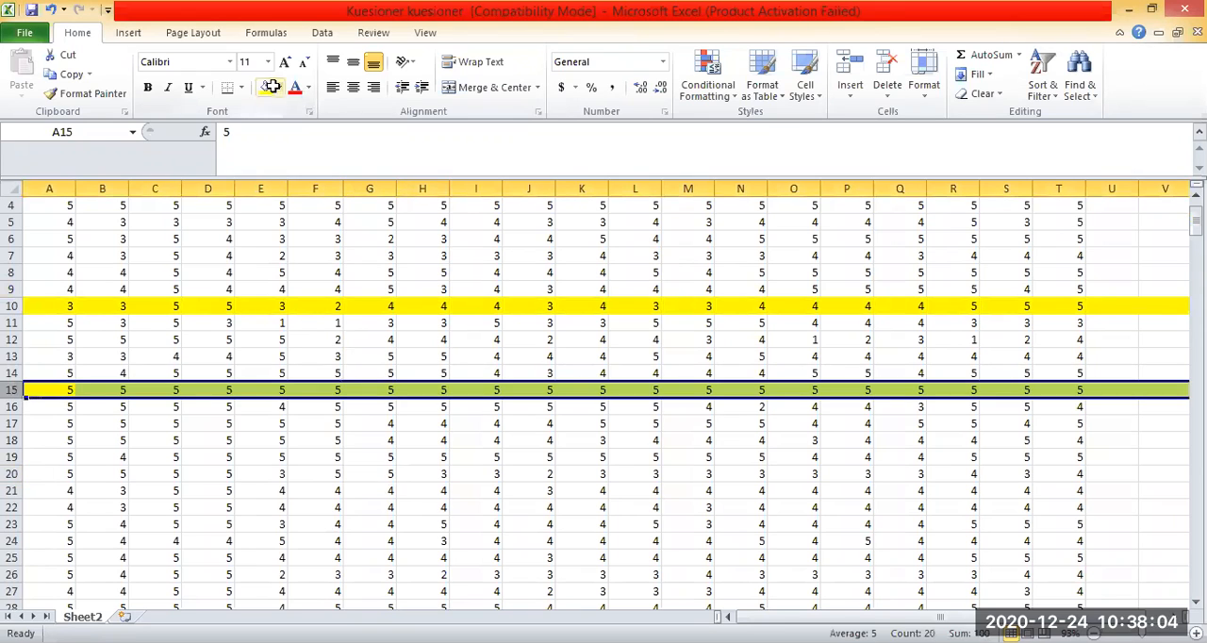
Highlight row 21 of the response data with a yellow fill.
scroll(543, 421, down, 2)
click(542, 421)
click(12, 389)
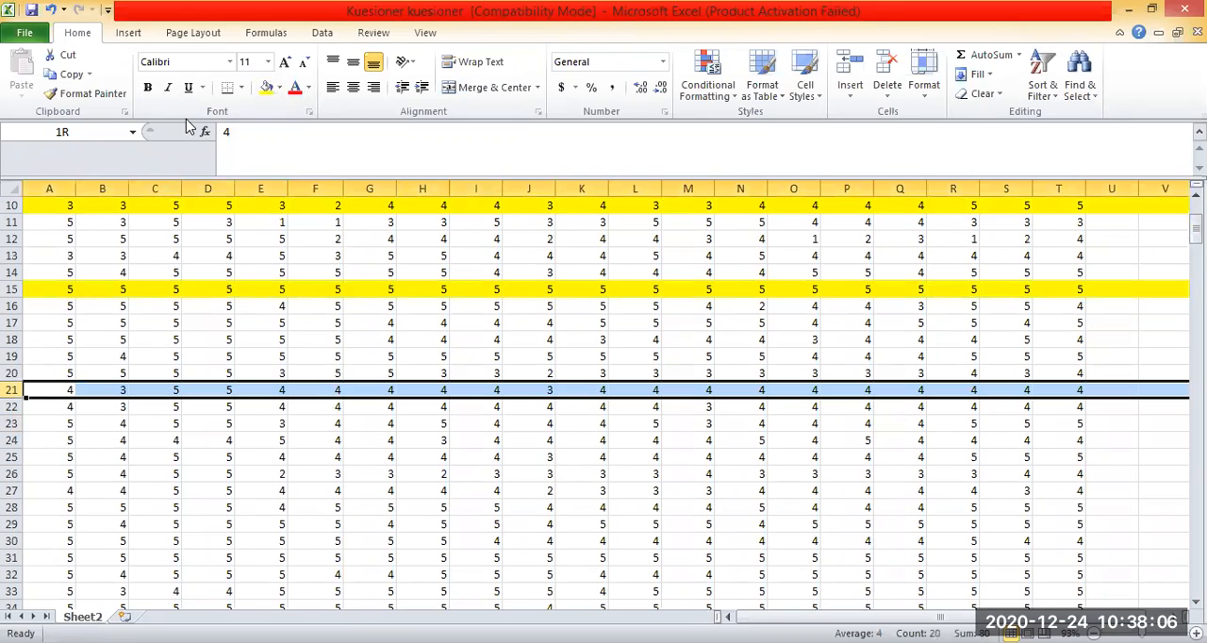
click(269, 91)
scroll(598, 406, up, 3)
click(634, 326)
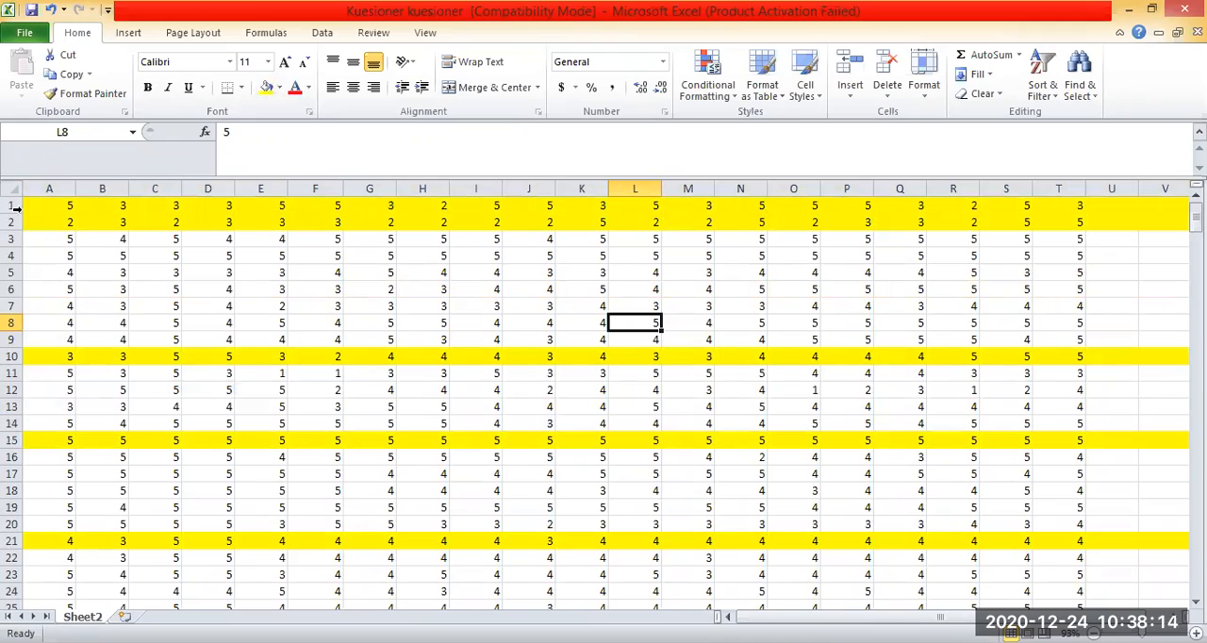
key(Left)
key(Left)
key(Left)
key(Left)
key(Left)
key(Left)
key(Left)
key(Left)
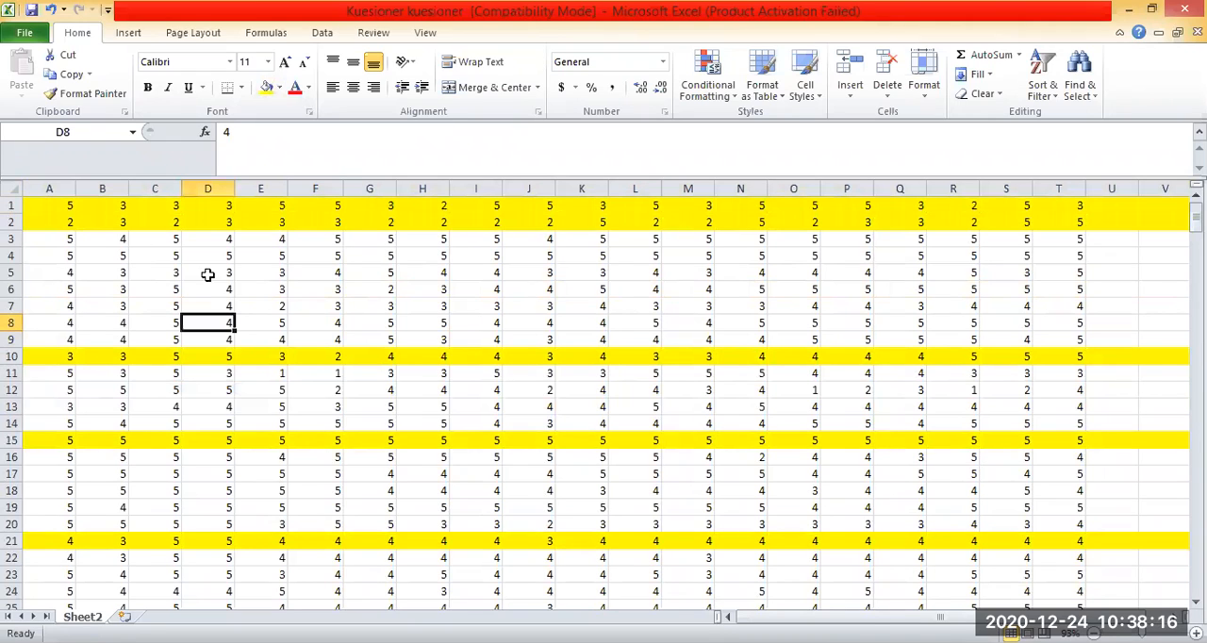
key(Up)
key(Up)
key(Up)
key(Left)
key(Down)
key(Down)
key(Right)
key(Right)
key(Right)
key(Right)
key(Right)
key(Right)
key(Right)
key(Right)
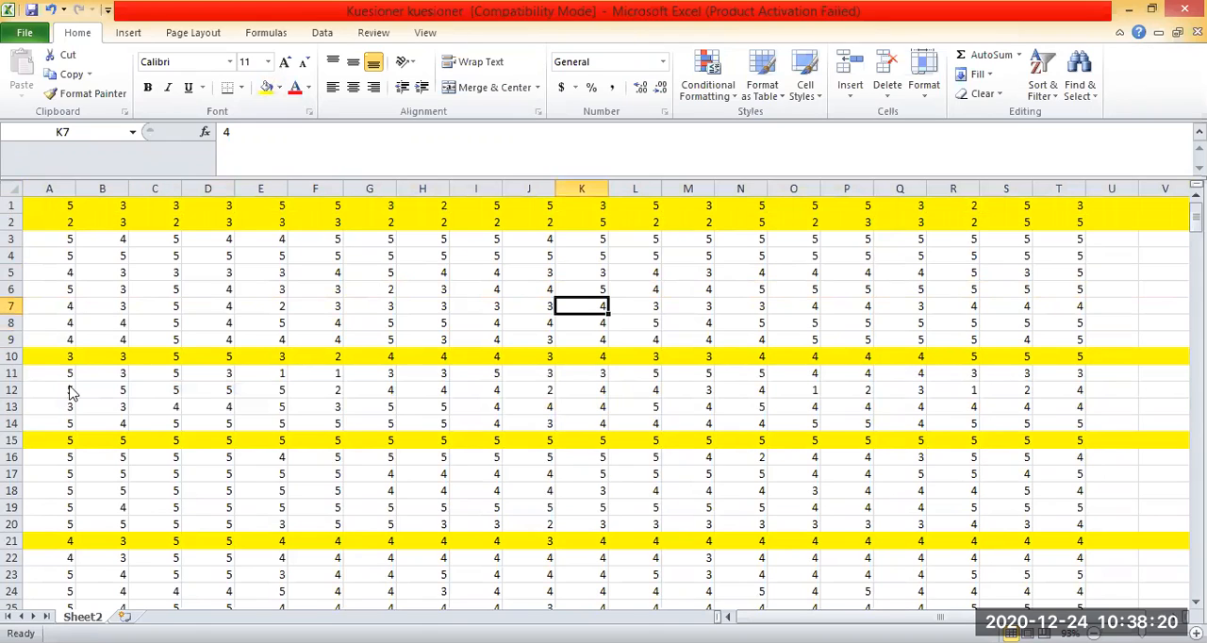
Try deleting the unhighlighted row 4 of the response data and undo the deletion.
right_click(14, 256)
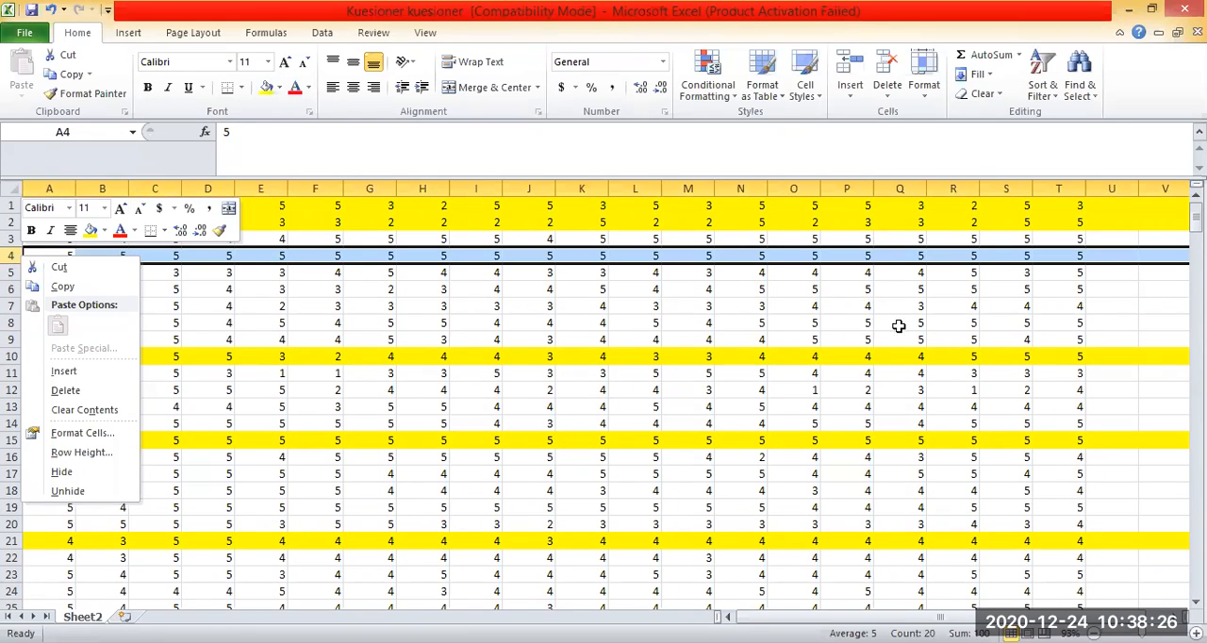
key(d)
key(ctrl+z)
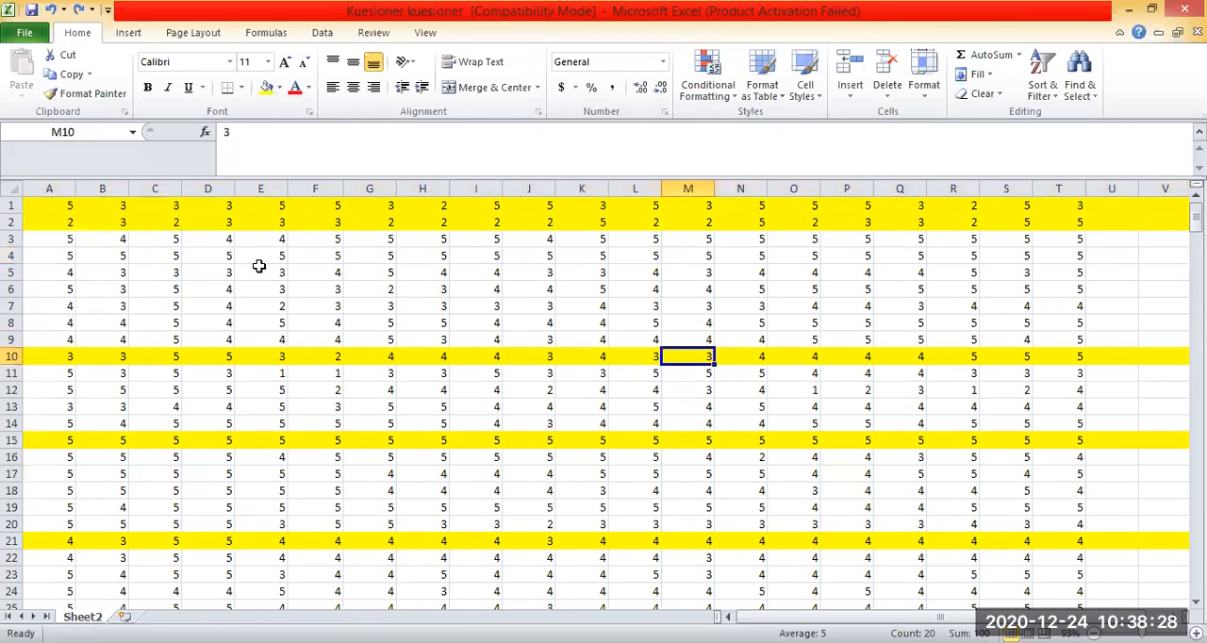
click(369, 307)
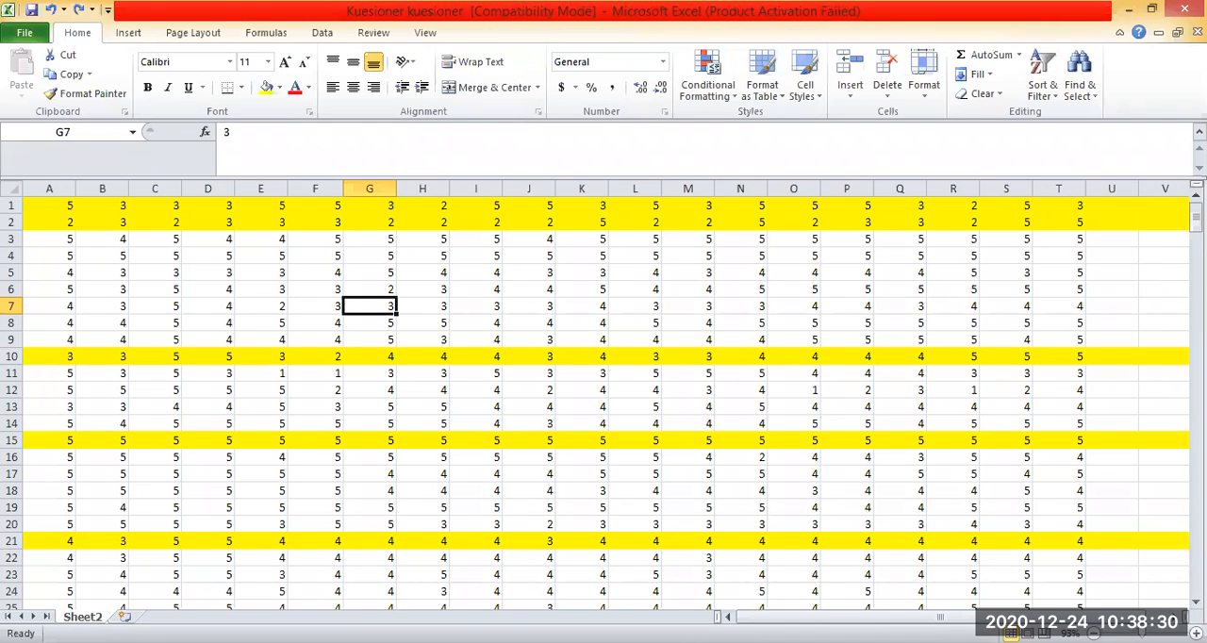
Delete all the yellow-highlighted outlier rows from the response data.
right_click(15, 205)
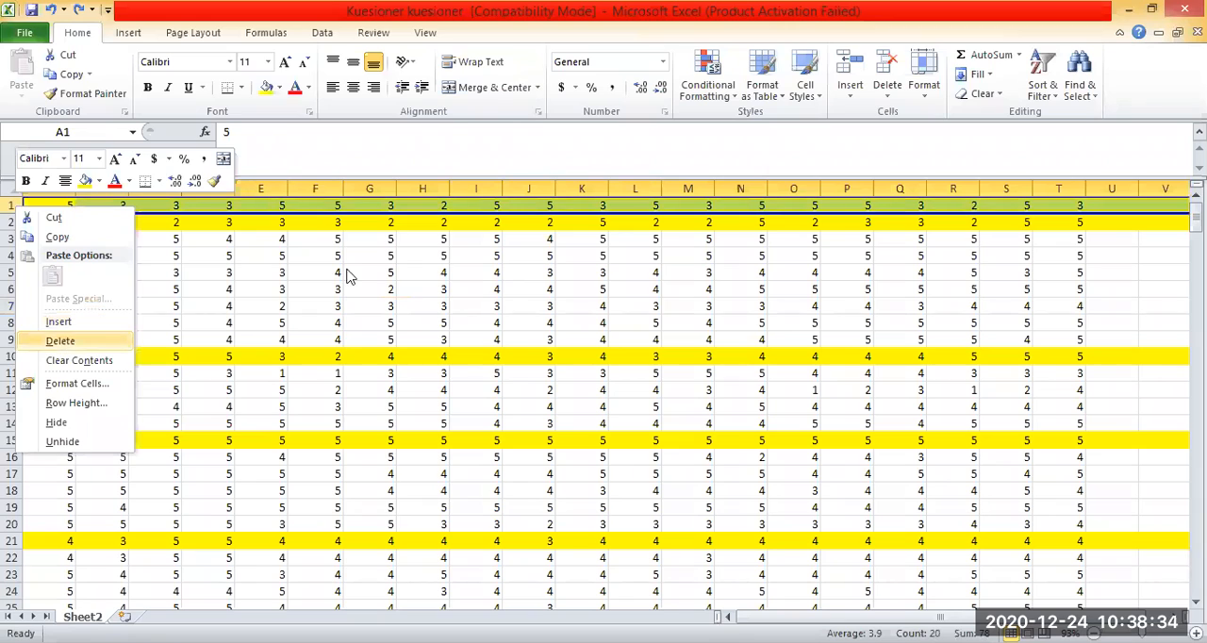
key(d)
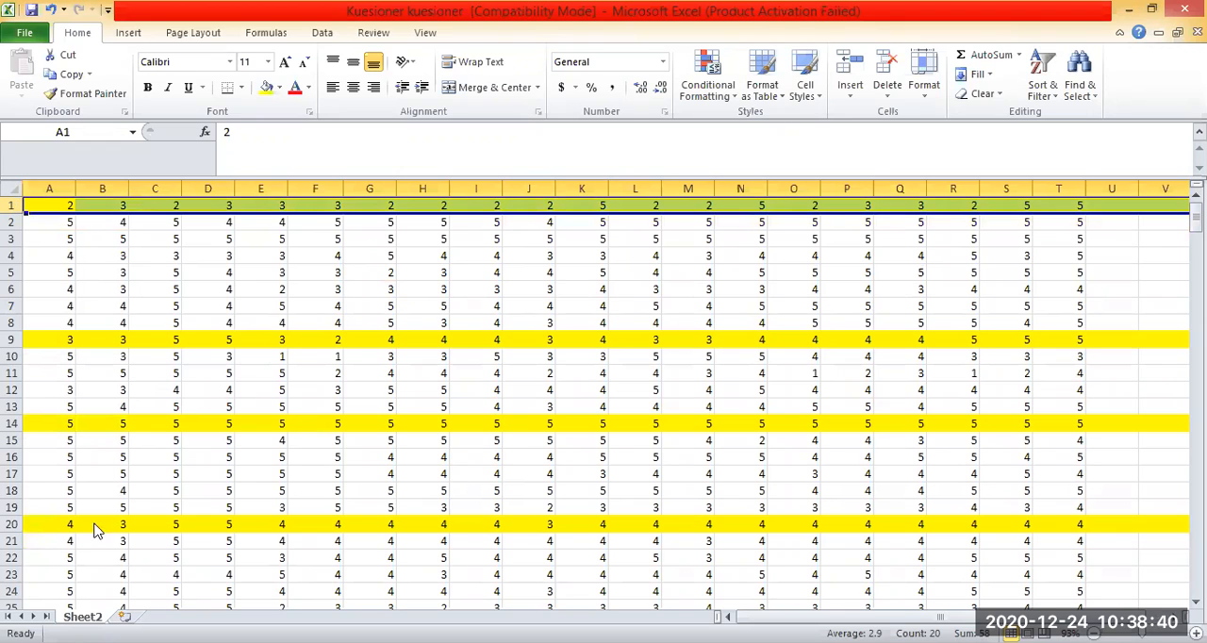
click(57, 522)
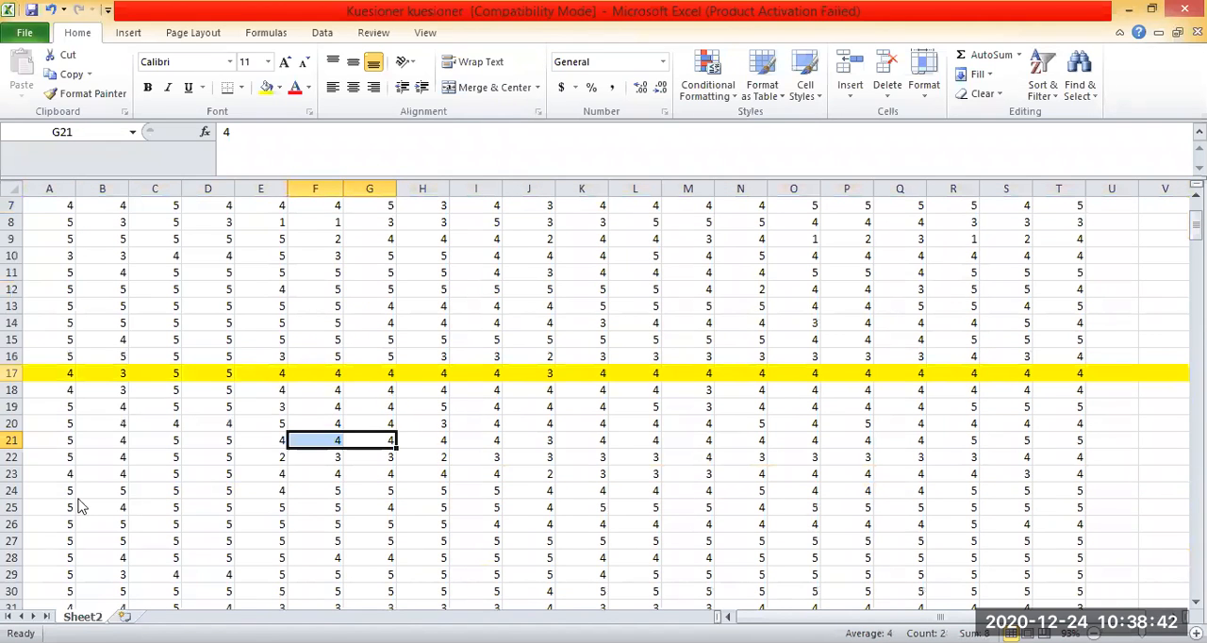
click(796, 322)
scroll(795, 321, down, 20)
scroll(830, 311, up, 1)
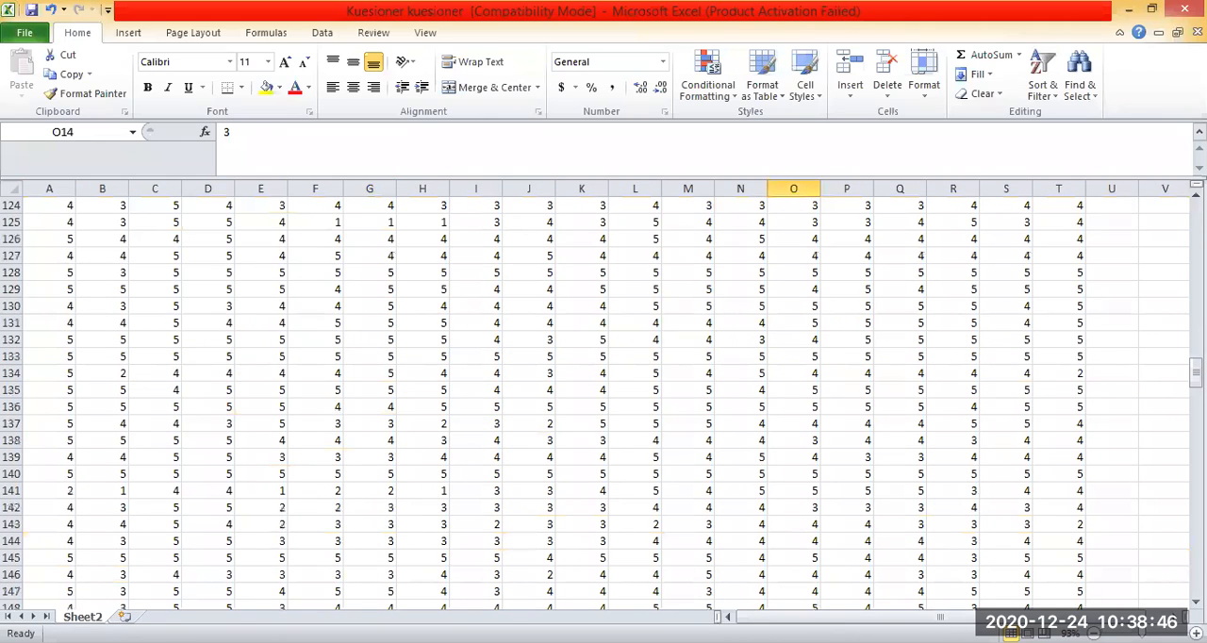
drag(1196, 373, 1195, 217)
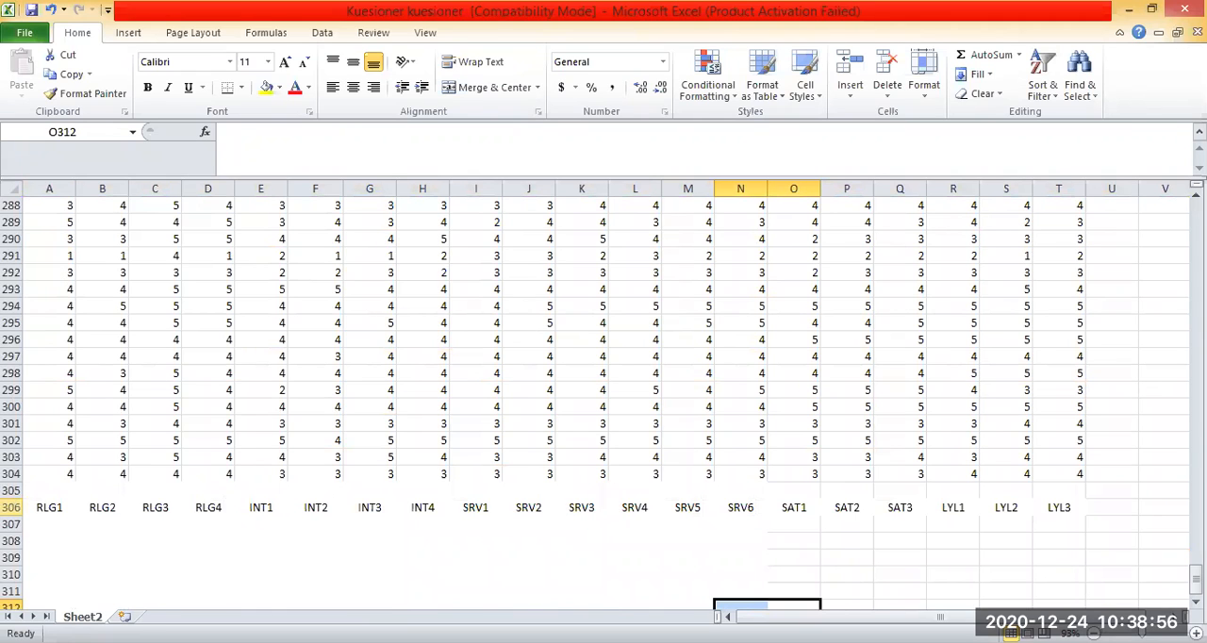
Paste the indicator names RLG1 through LYL3 from below the data into the blank row 1 as column headers.
click(13, 205)
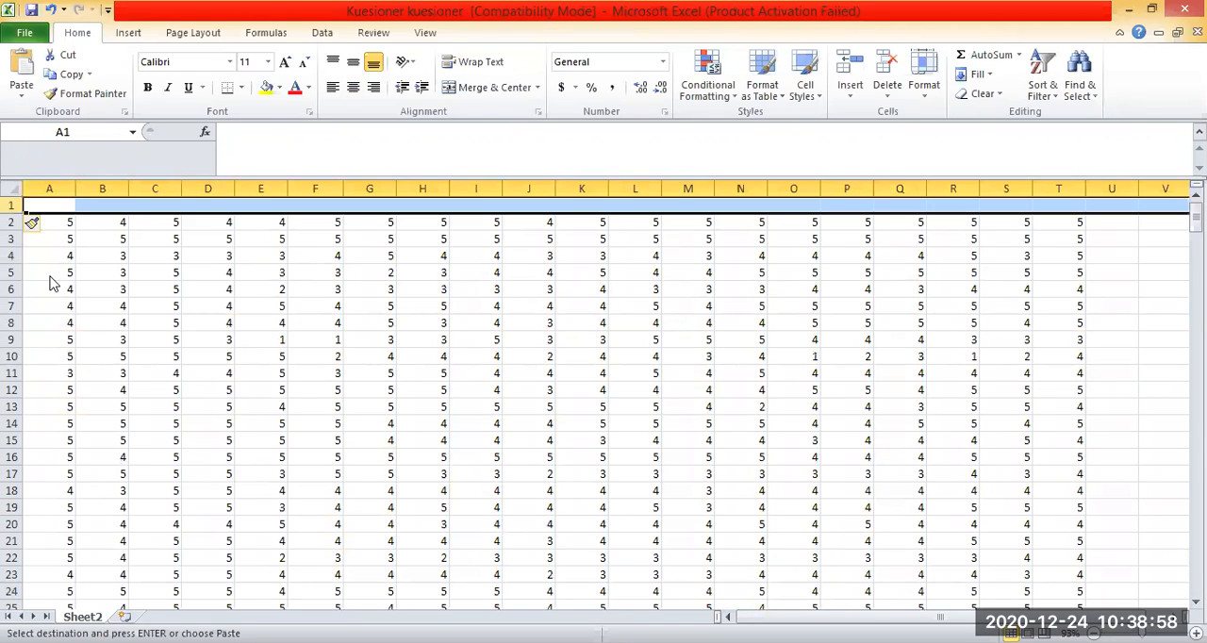
right_click(13, 206)
click(53, 279)
click(899, 374)
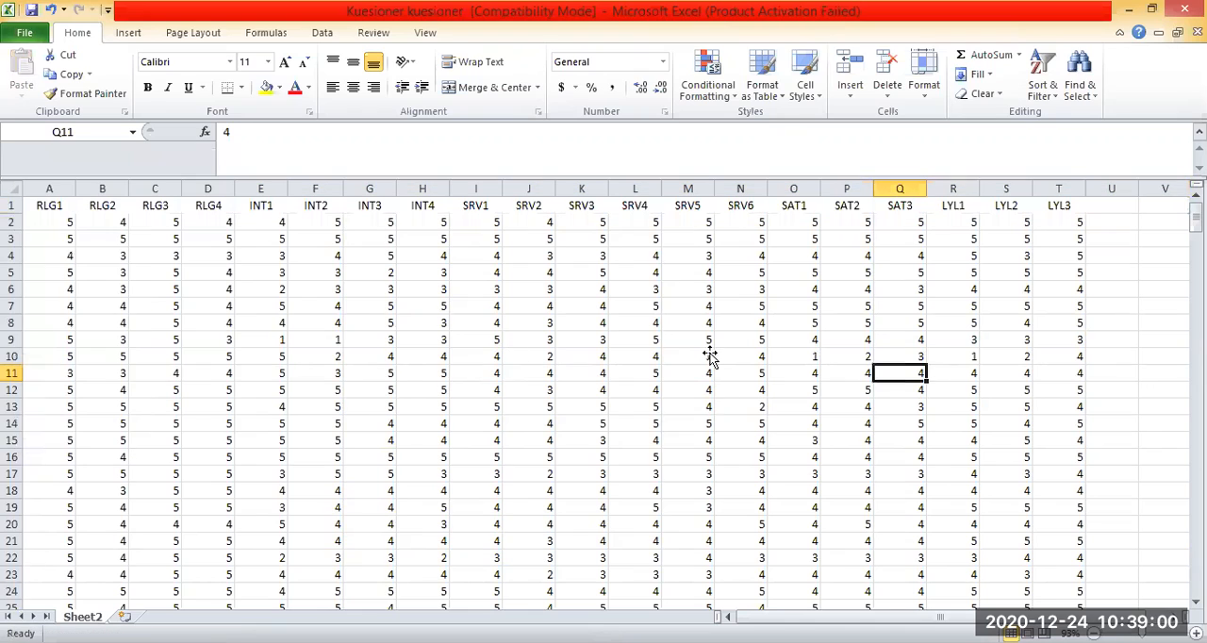
key(Up)
click(794, 423)
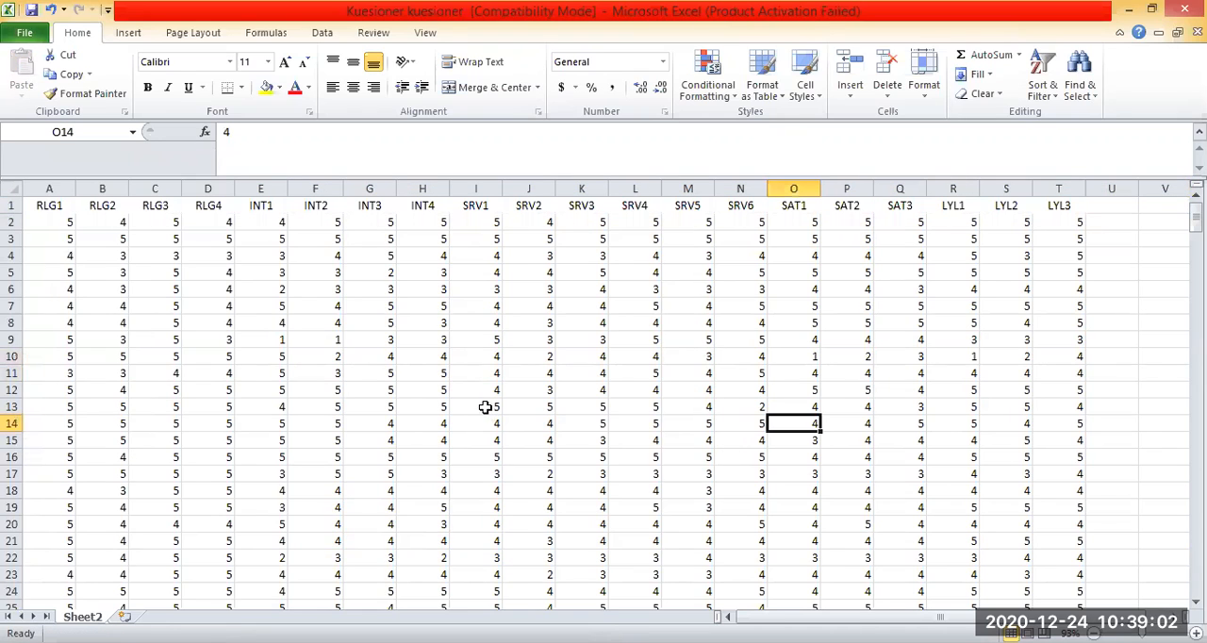
click(452, 409)
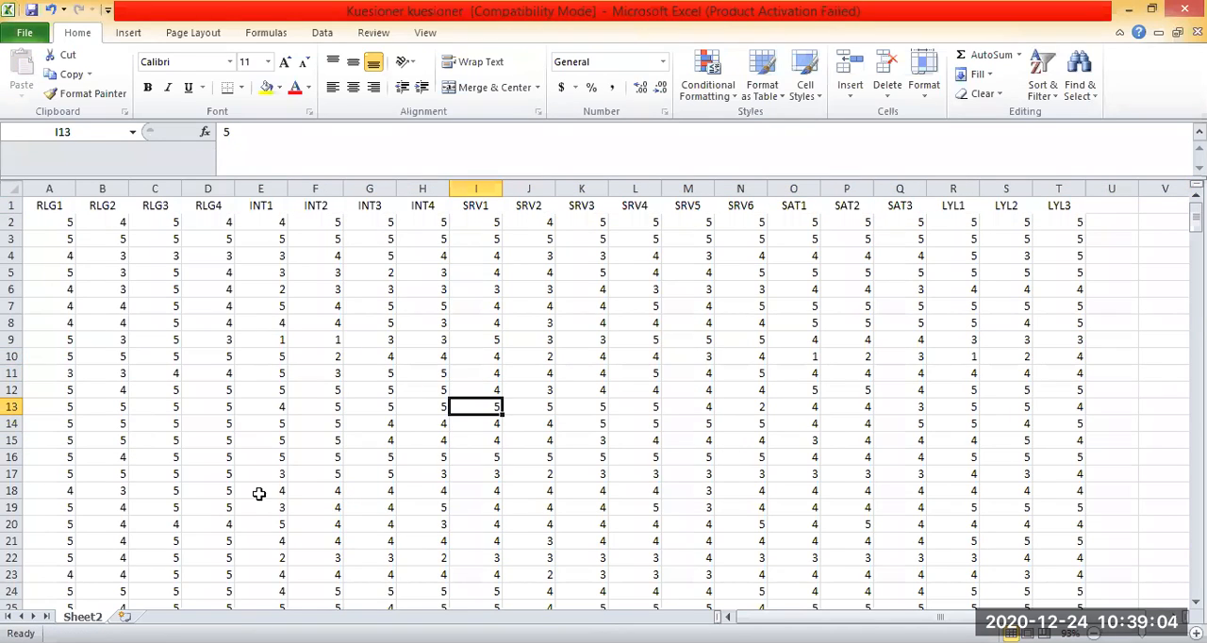
click(403, 274)
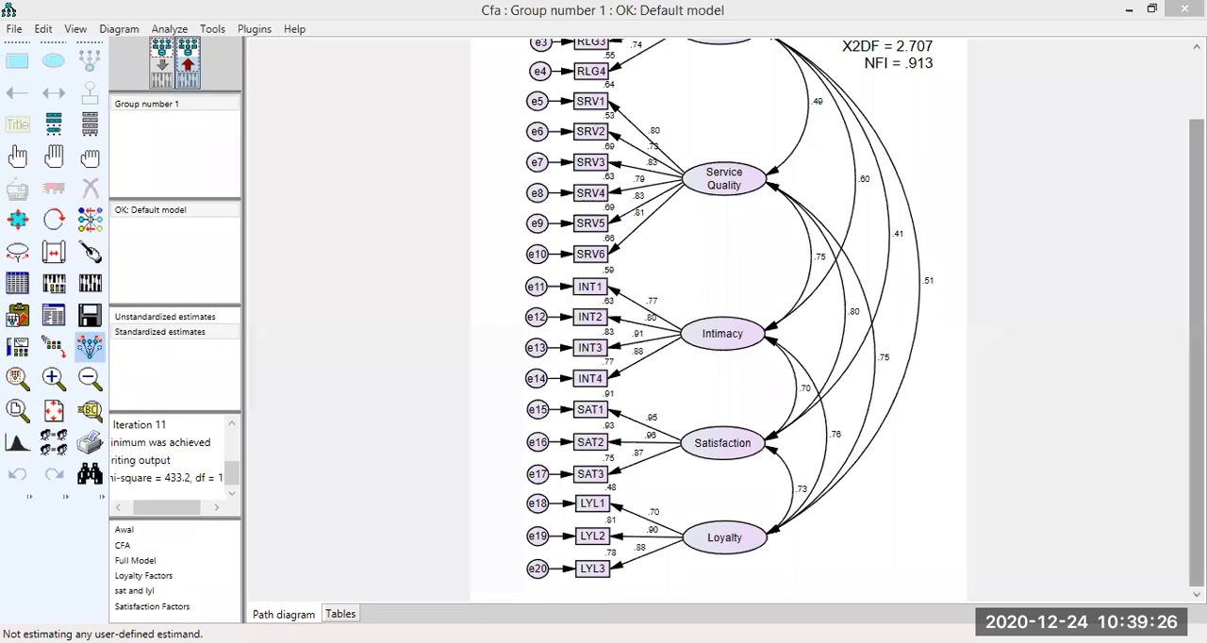
In AMOS, return to the input path diagram and delete indicator RLG3 with its error term e3 from the Religiosity factor.
drag(1195, 245, 1195, 174)
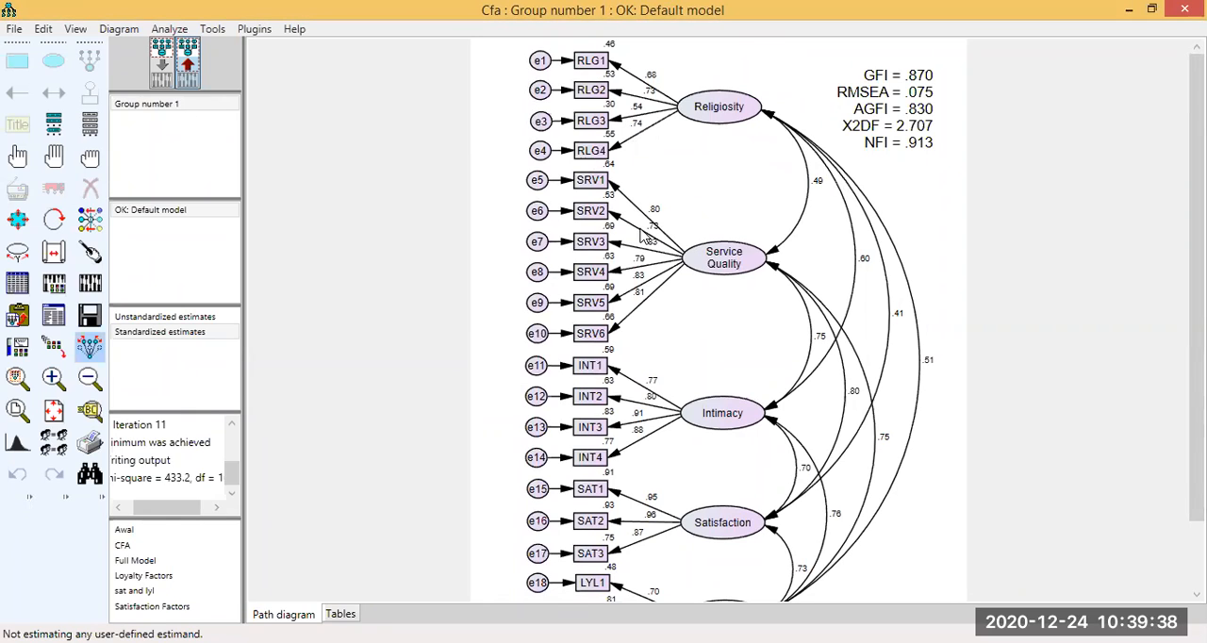
drag(1196, 207, 1196, 207)
mouse_move(1197, 319)
mouse_down()
mouse_move(1196, 388)
mouse_move(1196, 321)
mouse_up()
scroll(1195, 282, down, 2)
scroll(1195, 283, up, 2)
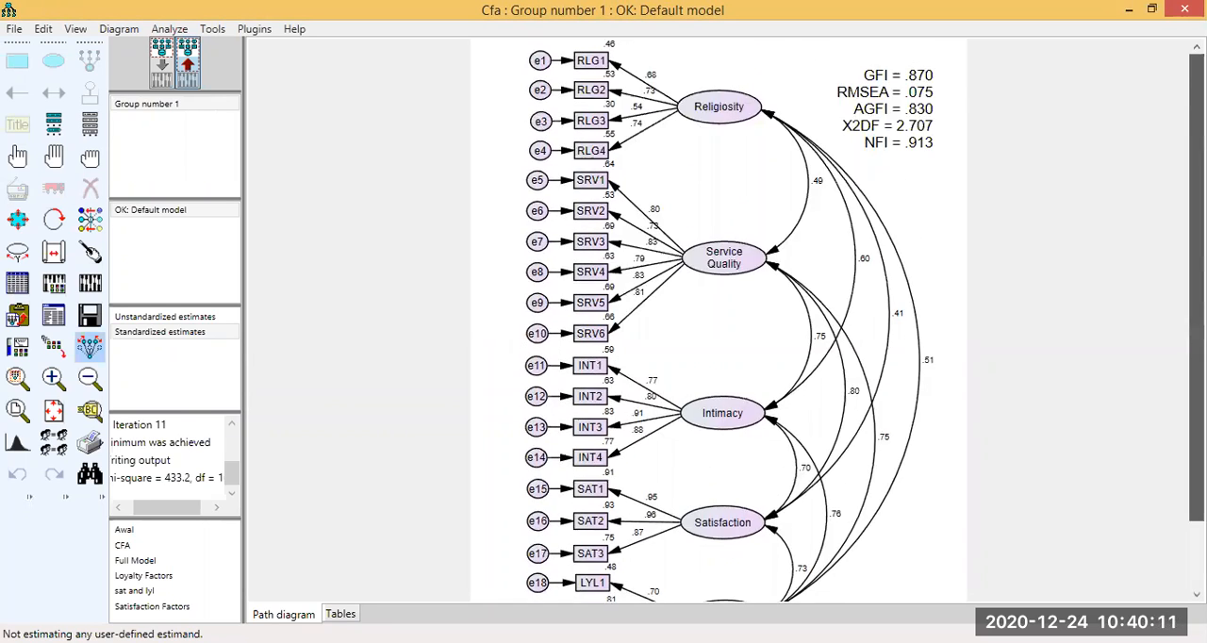
click(162, 75)
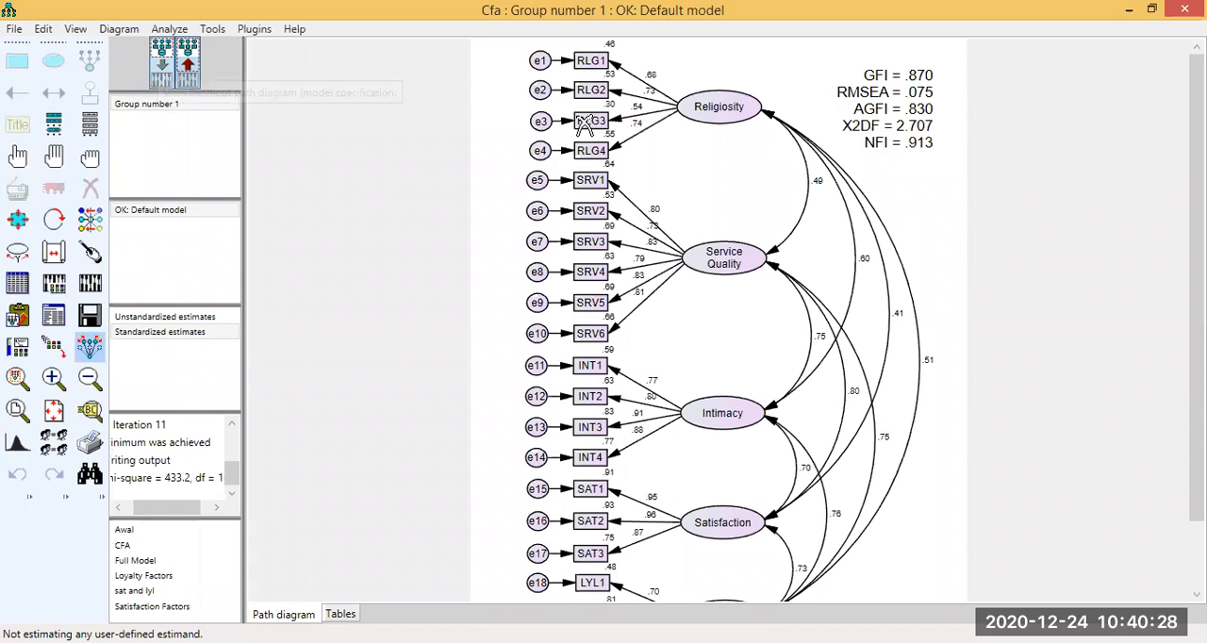
click(160, 74)
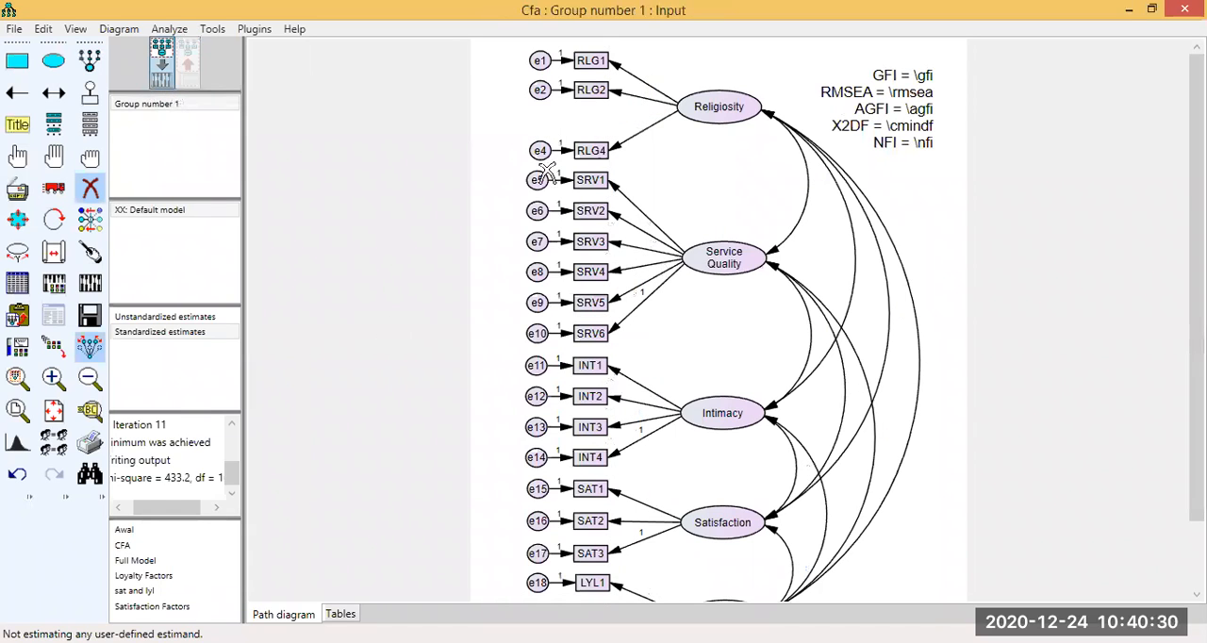
Try to calculate the estimates for the model without RLG3 and check the factors' paths for fixed loadings.
click(92, 285)
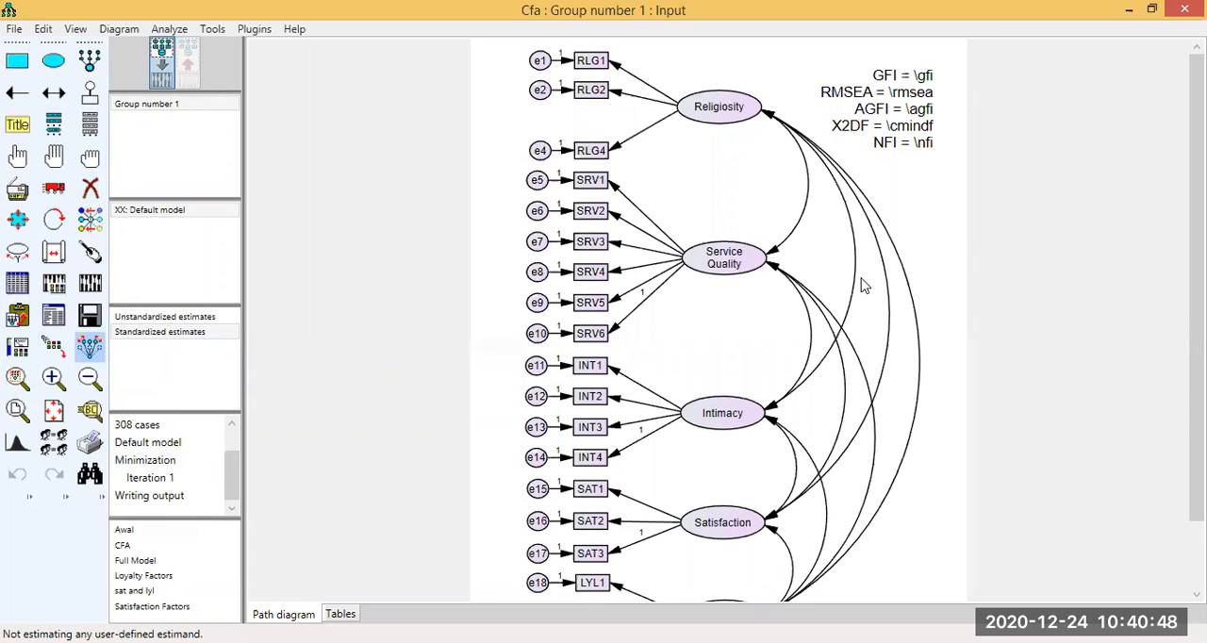
scroll(861, 279, down, 1)
scroll(861, 279, up, 1)
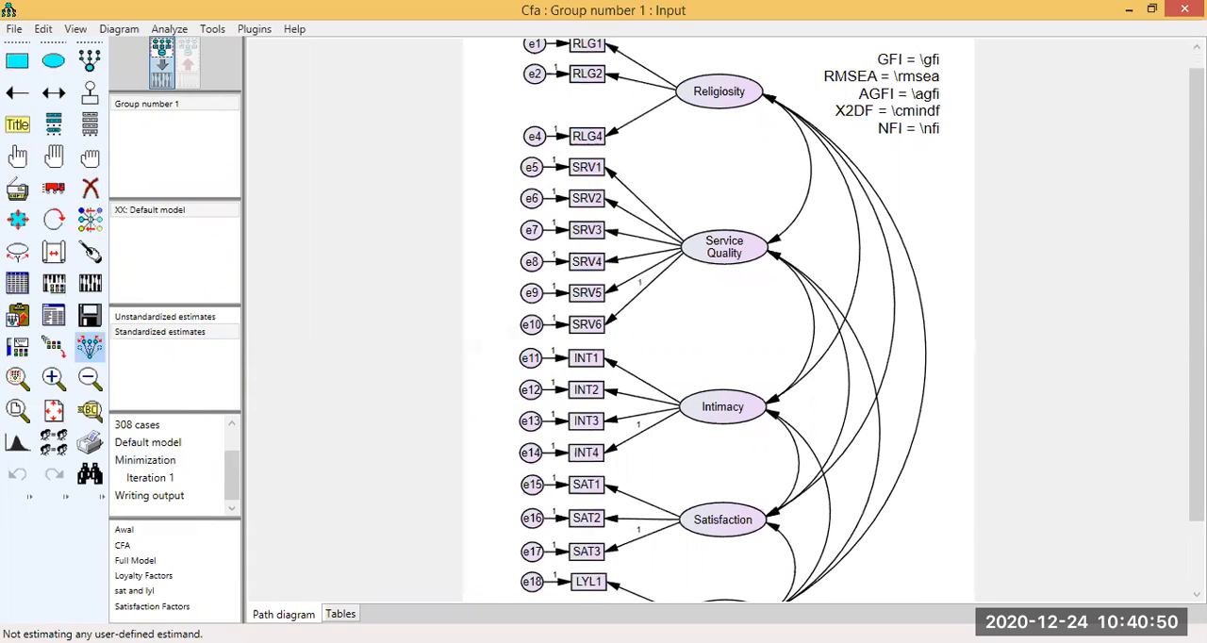
scroll(256, 399, up, 1)
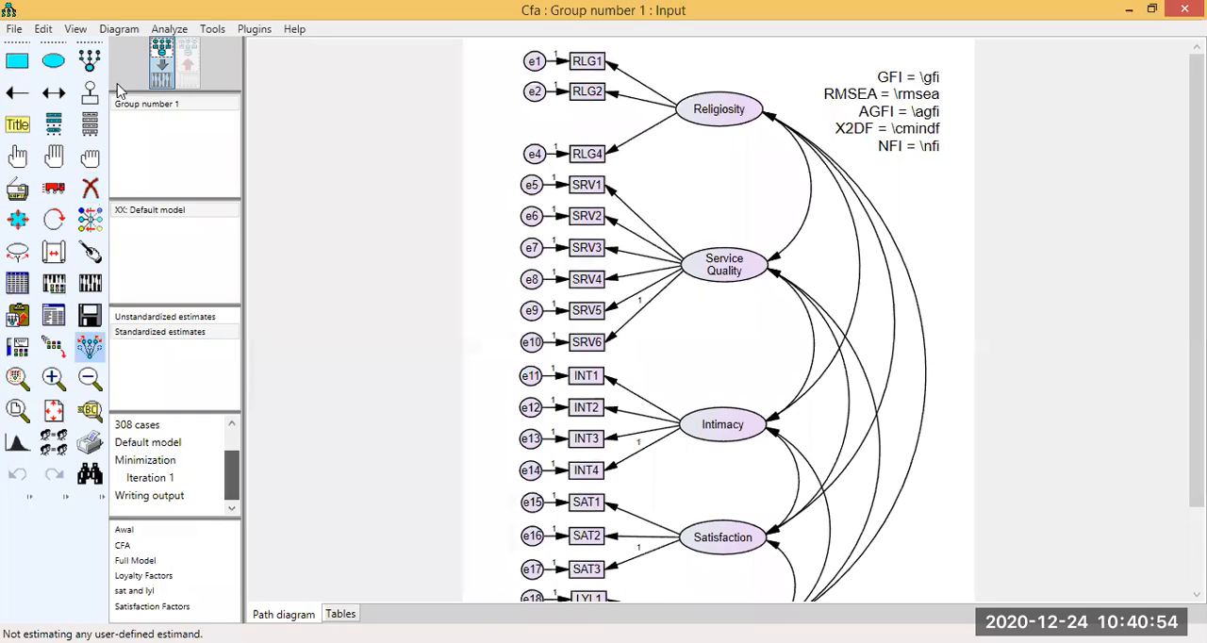
click(90, 284)
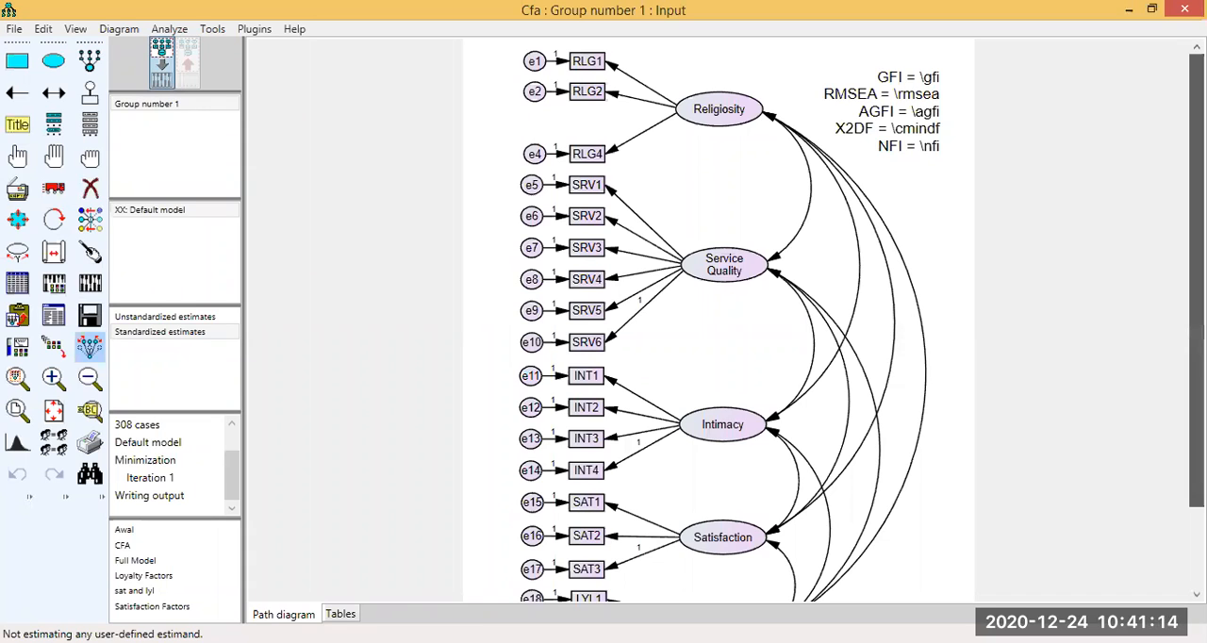
scroll(622, 571, down, 3)
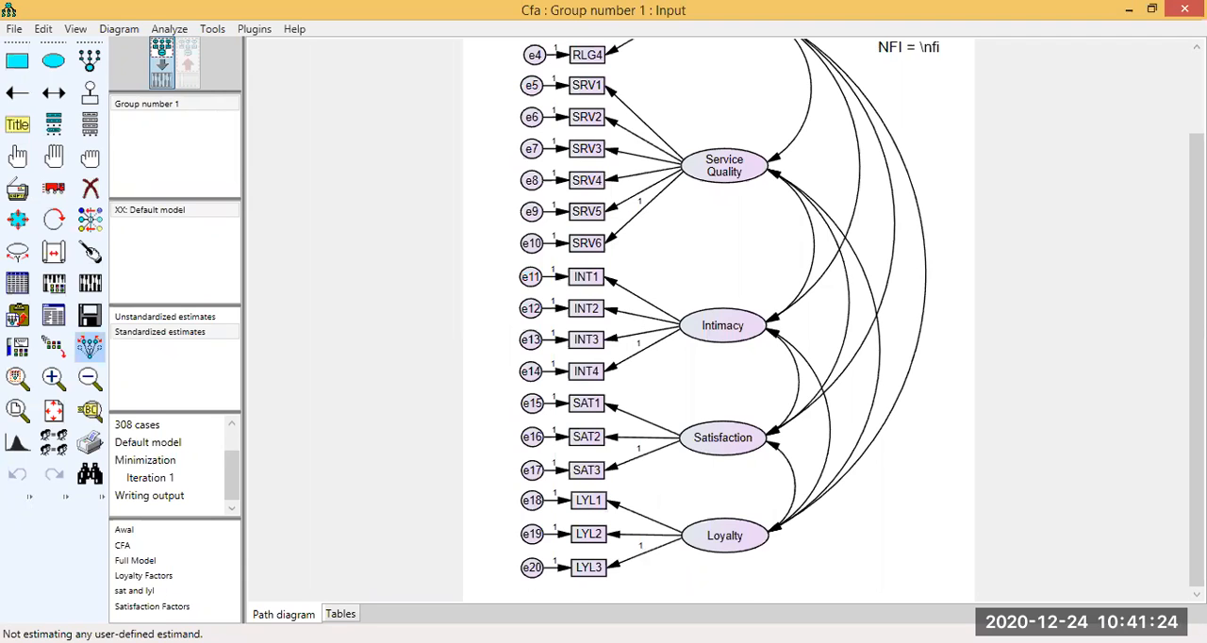
scroll(629, 123, up, 2)
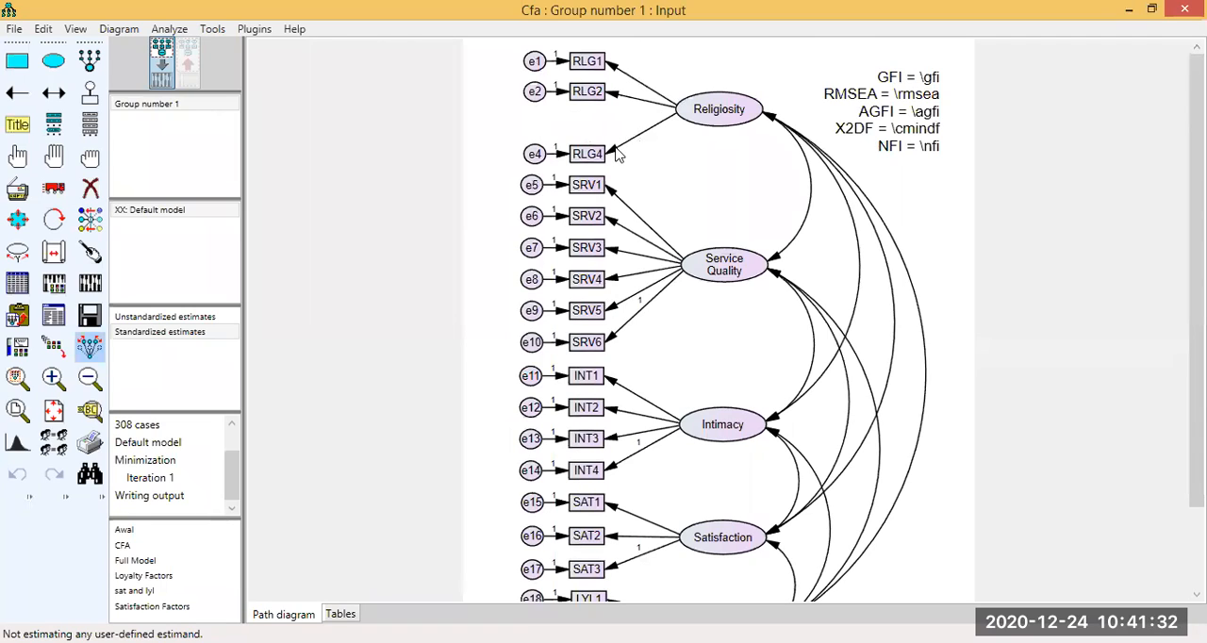
Fix the regression weight of the path from Religiosity to RLG4 at 1, and recalculate the model to display its estimates on the diagram.
click(506, 211)
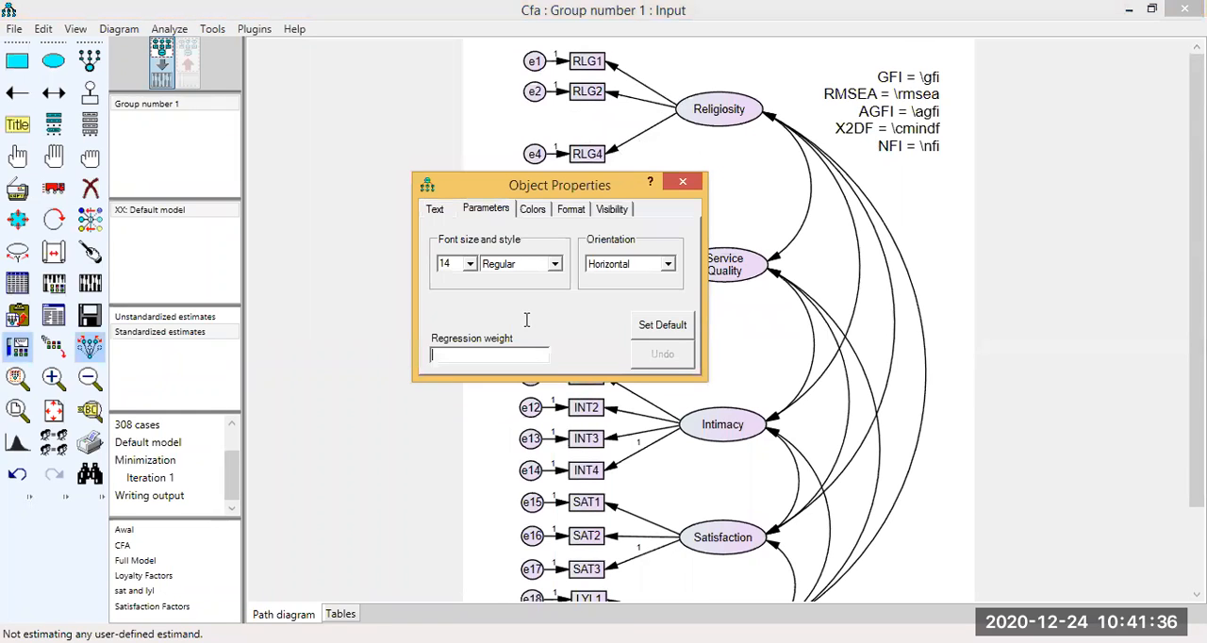
text(1)
key(Escape)
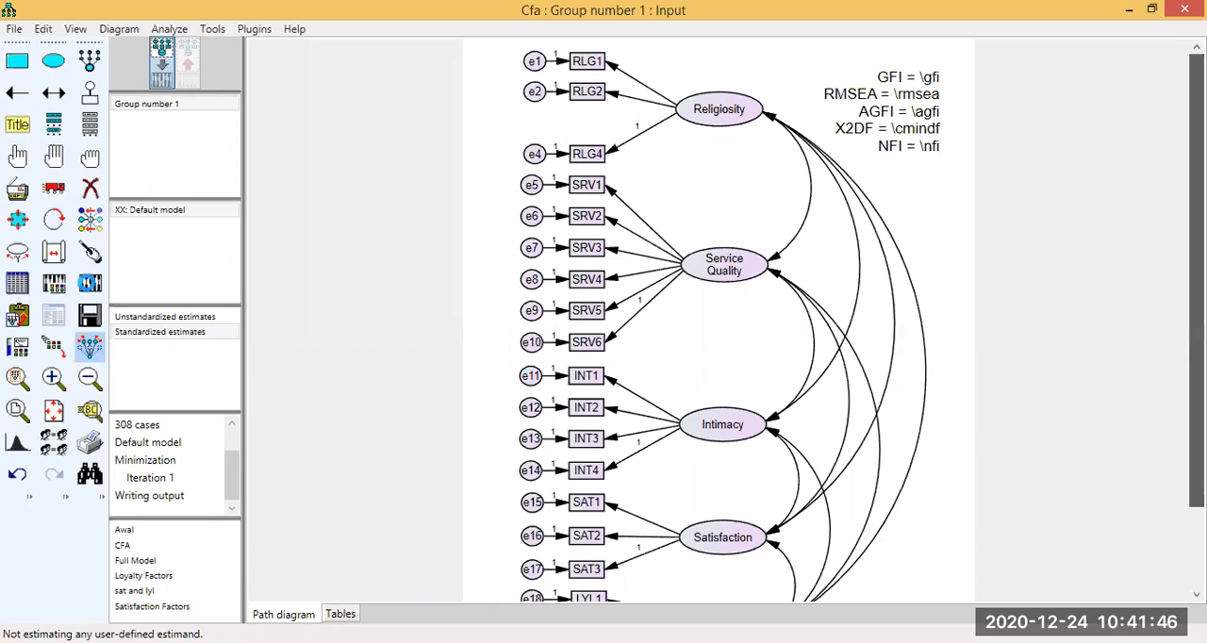
click(89, 282)
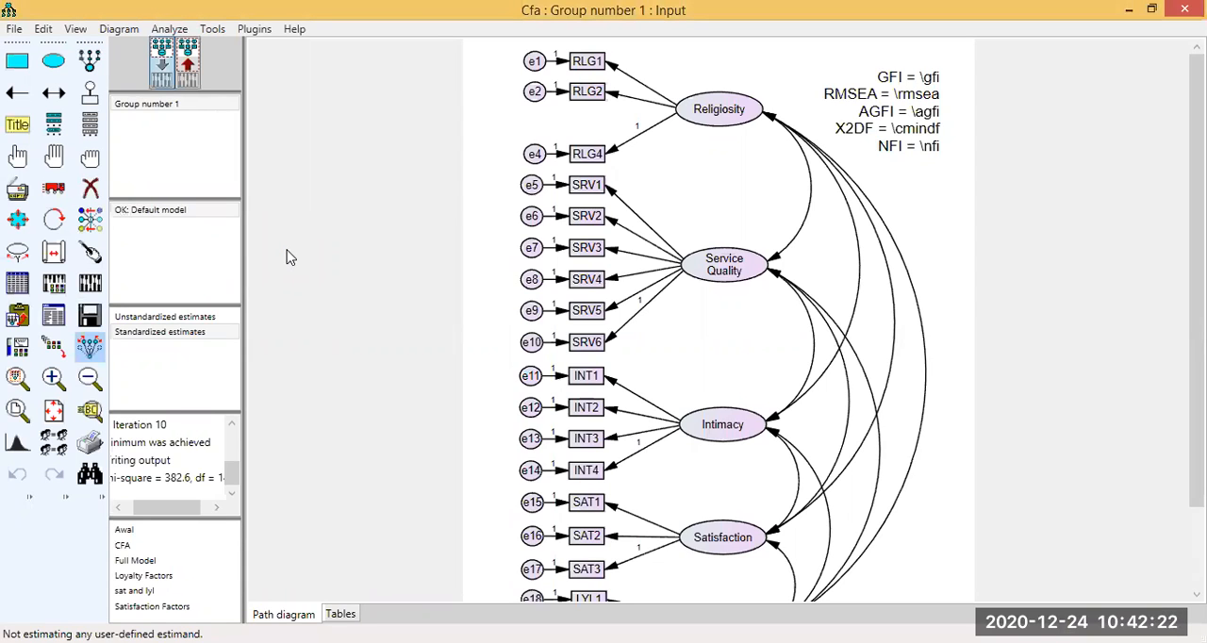
click(188, 80)
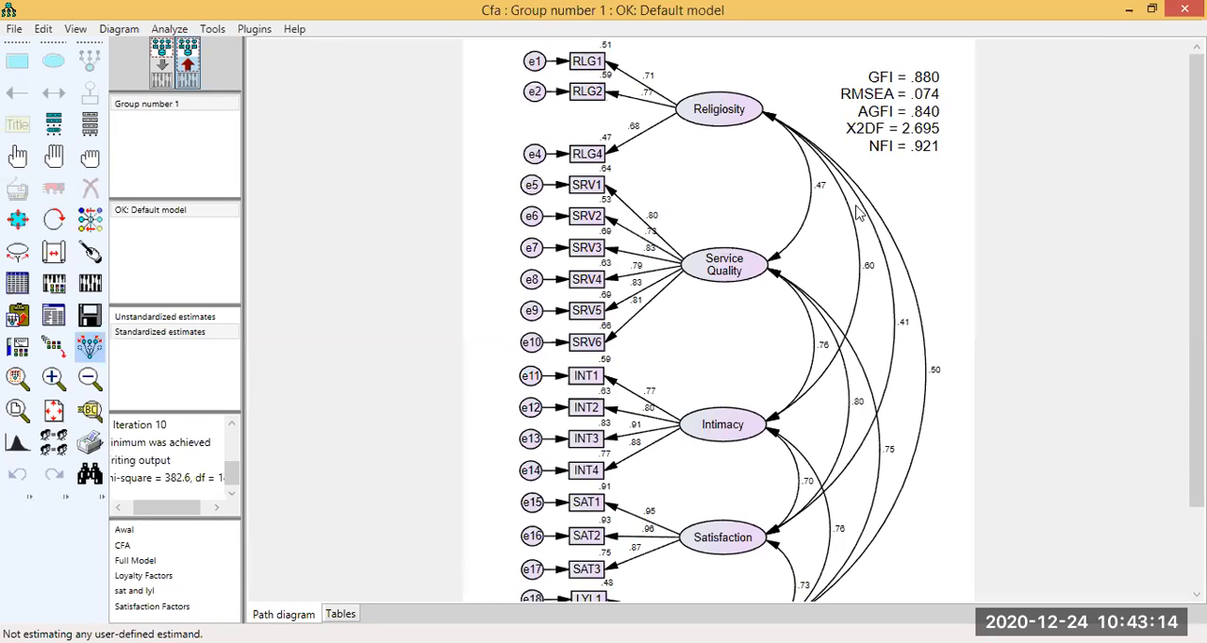
Examine the covariance modification indices in the text output of the recalculated model.
click(59, 323)
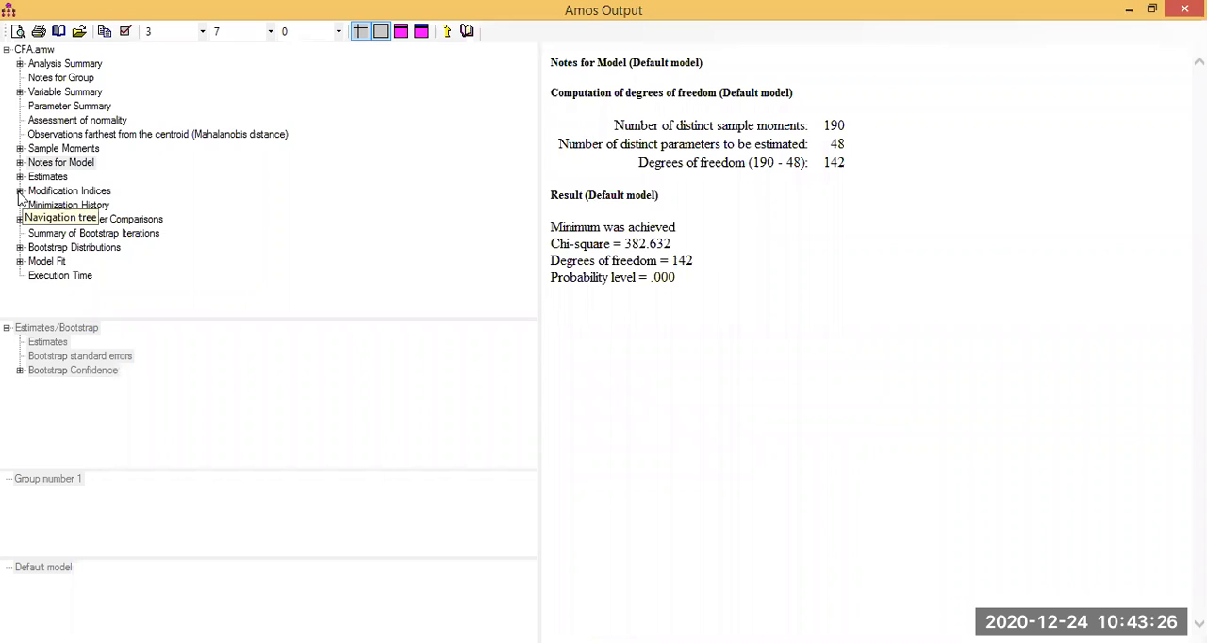
click(19, 191)
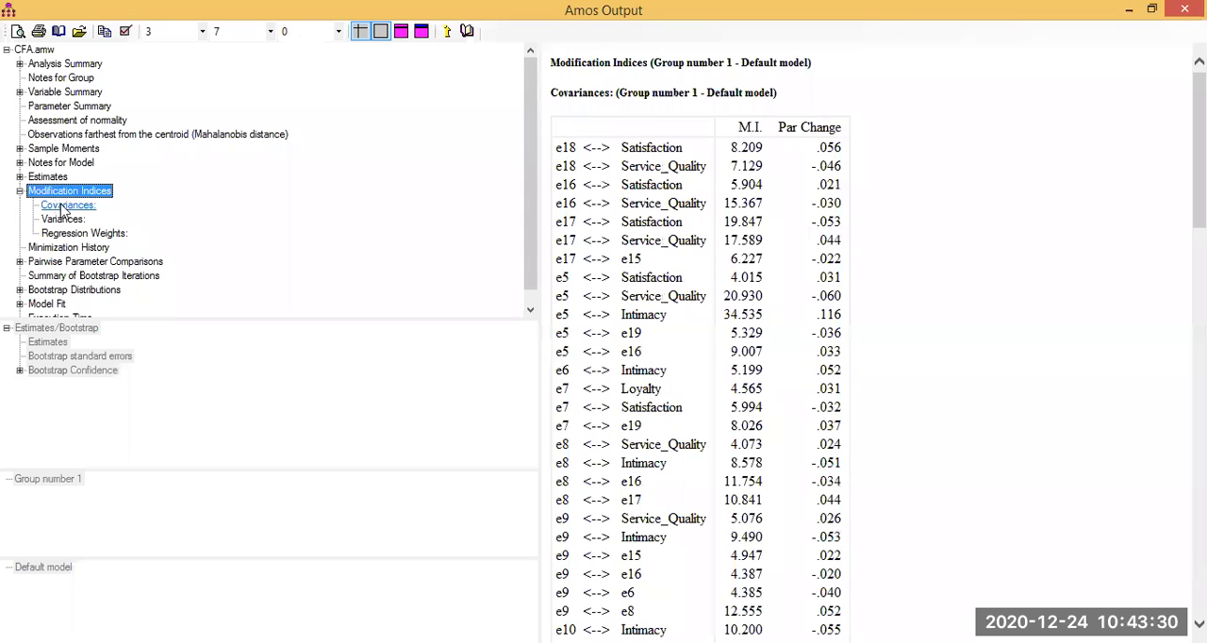
key(Down)
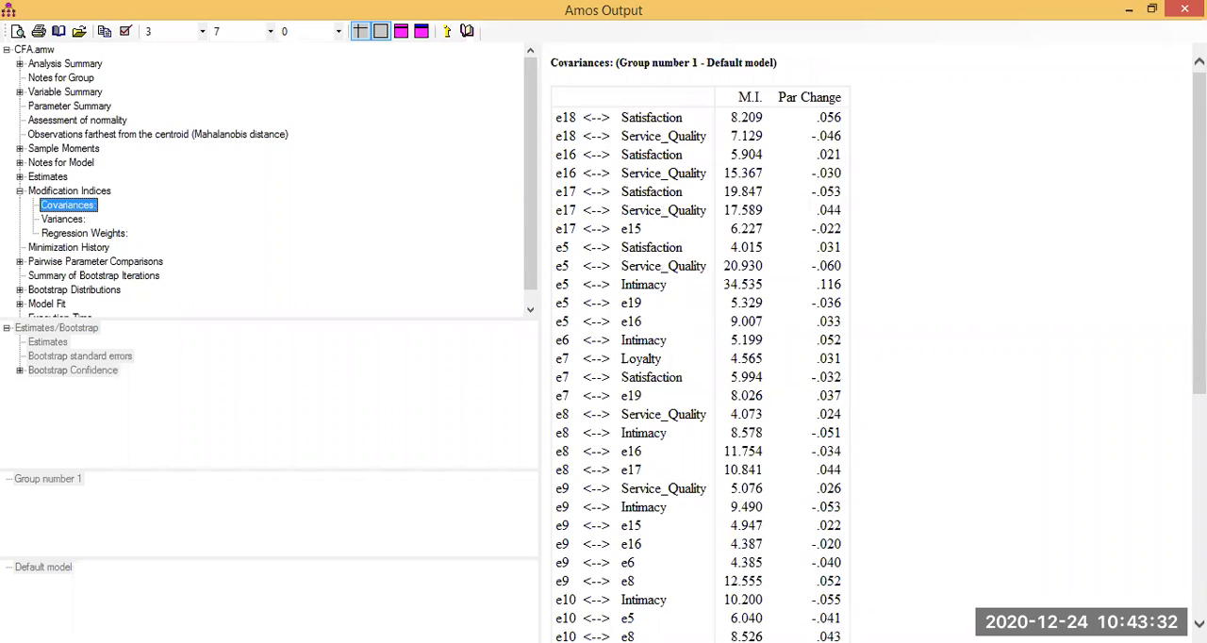
drag(1199, 233, 1199, 233)
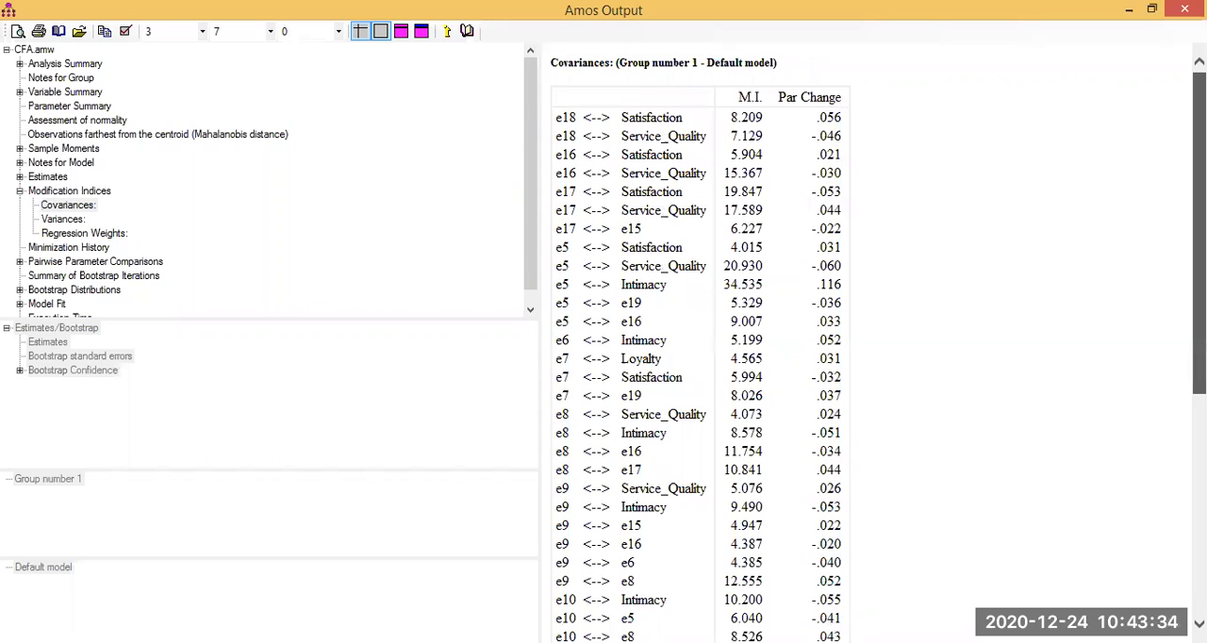
click(1149, 11)
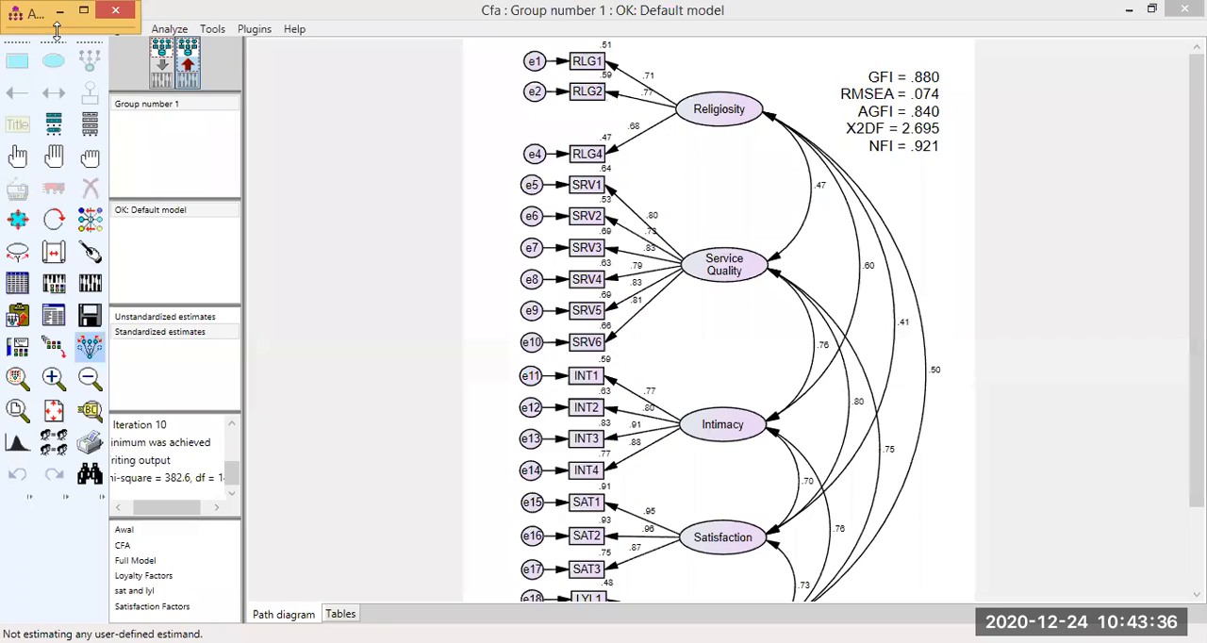
Enlarge the text output window until the covariance table's M.I. and Par Change columns are readable, keeping the path diagram in view.
drag(56, 31, 92, 335)
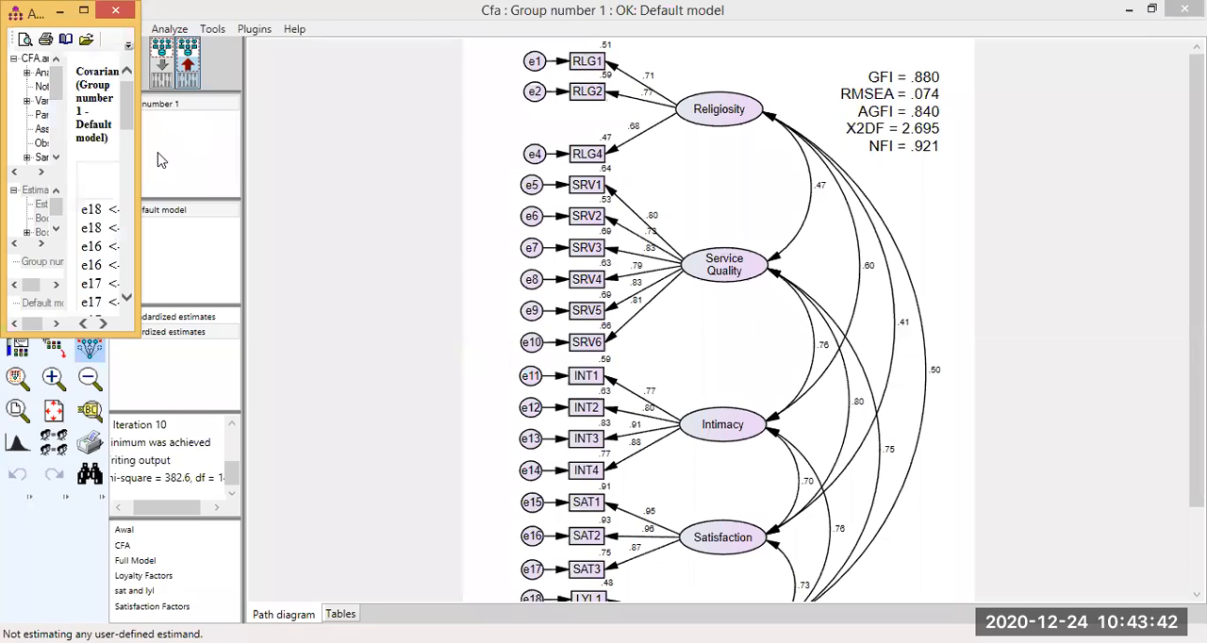
drag(139, 160, 434, 142)
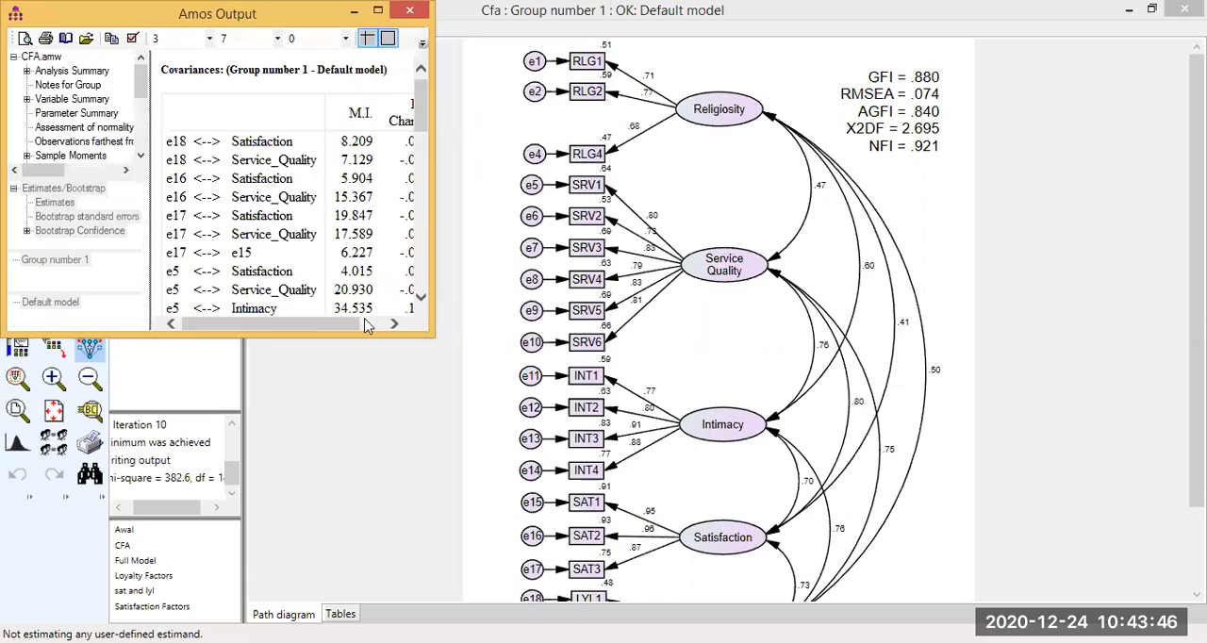
drag(365, 323, 357, 323)
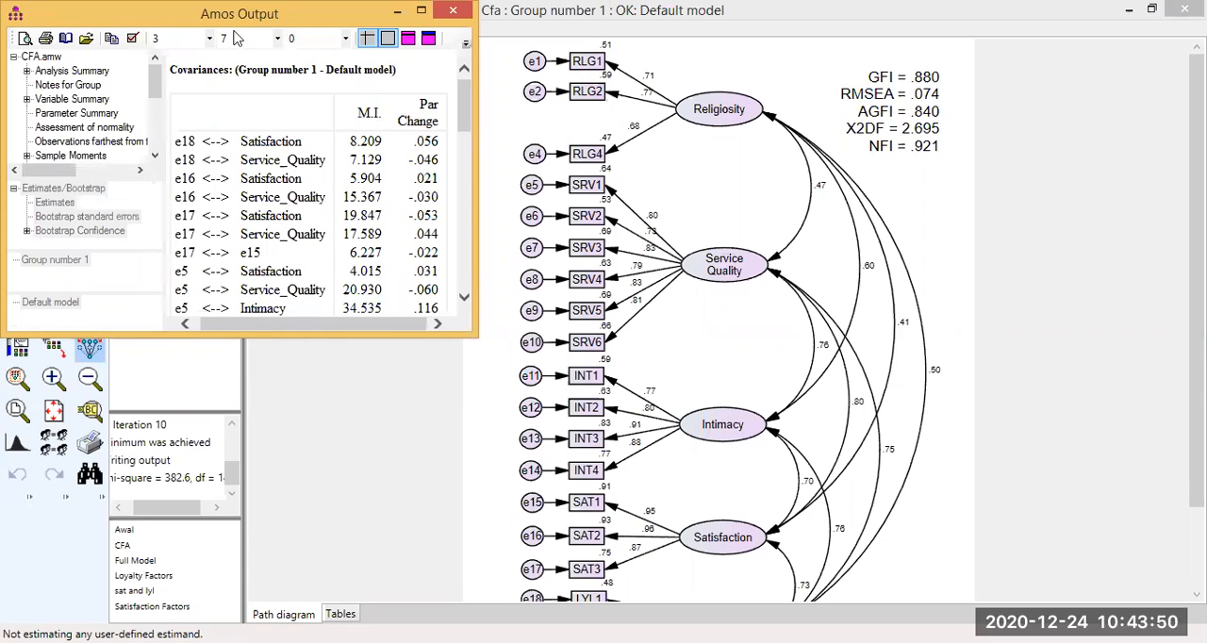
drag(265, 15, 235, 36)
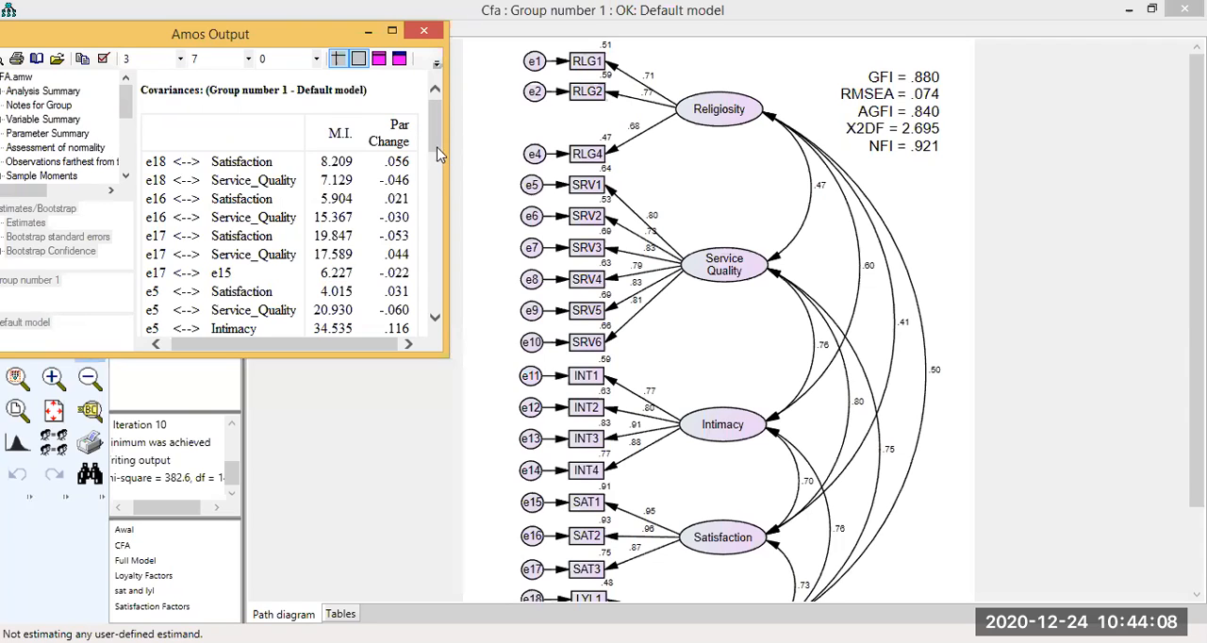
Examine the covariance modification indices from start to end and compare the listed pairs with the error terms on the path diagram.
drag(437, 148, 438, 176)
drag(434, 129, 441, 296)
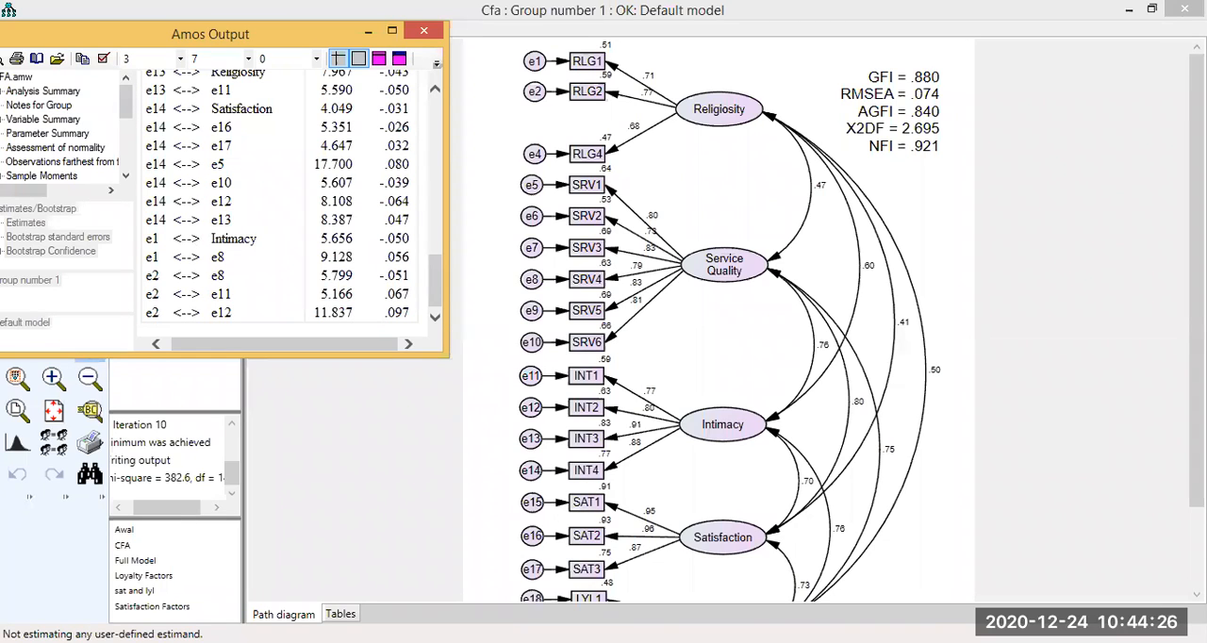
drag(1196, 283, 1196, 362)
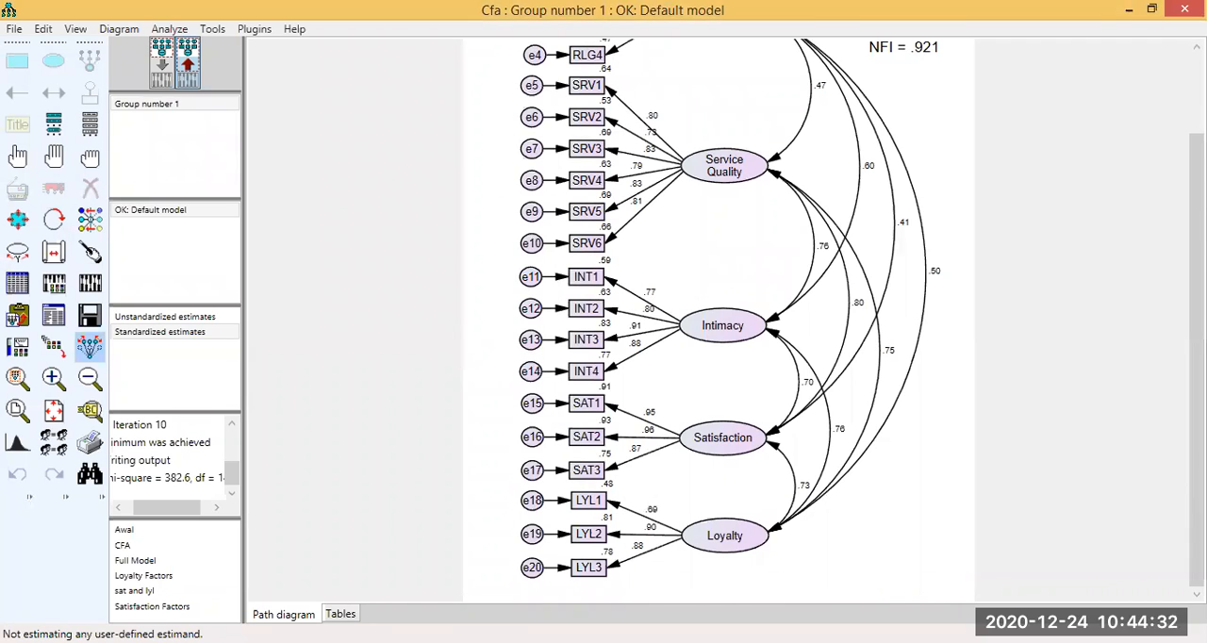
key(alt+Tab)
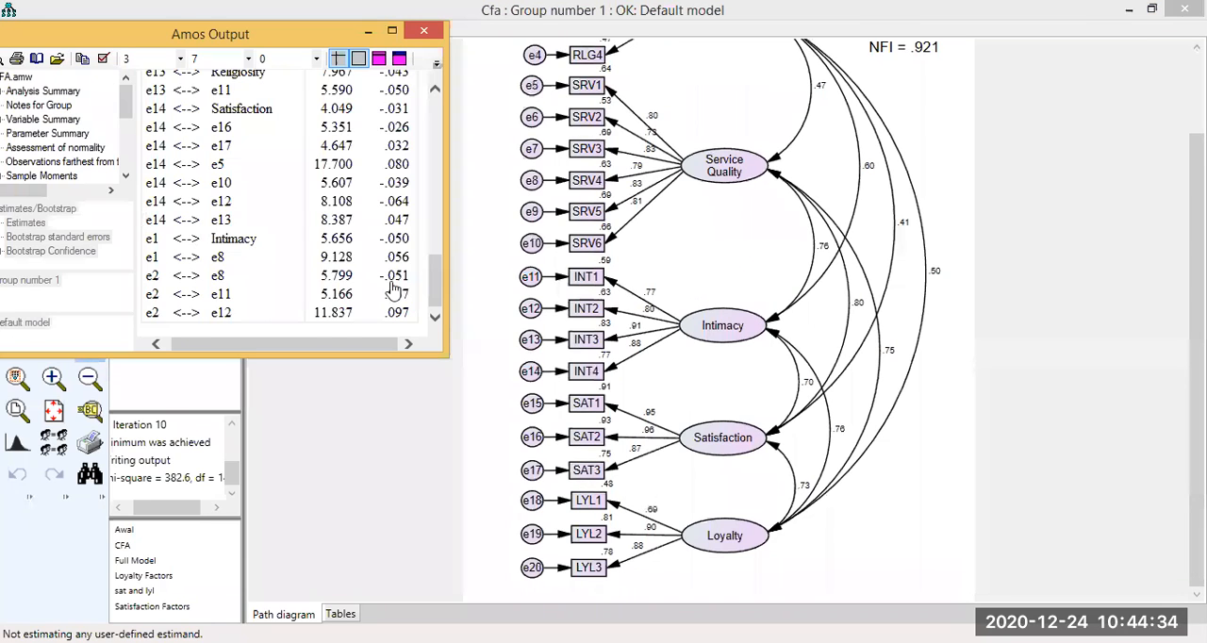
scroll(391, 287, up, 3)
scroll(439, 318, down, 5)
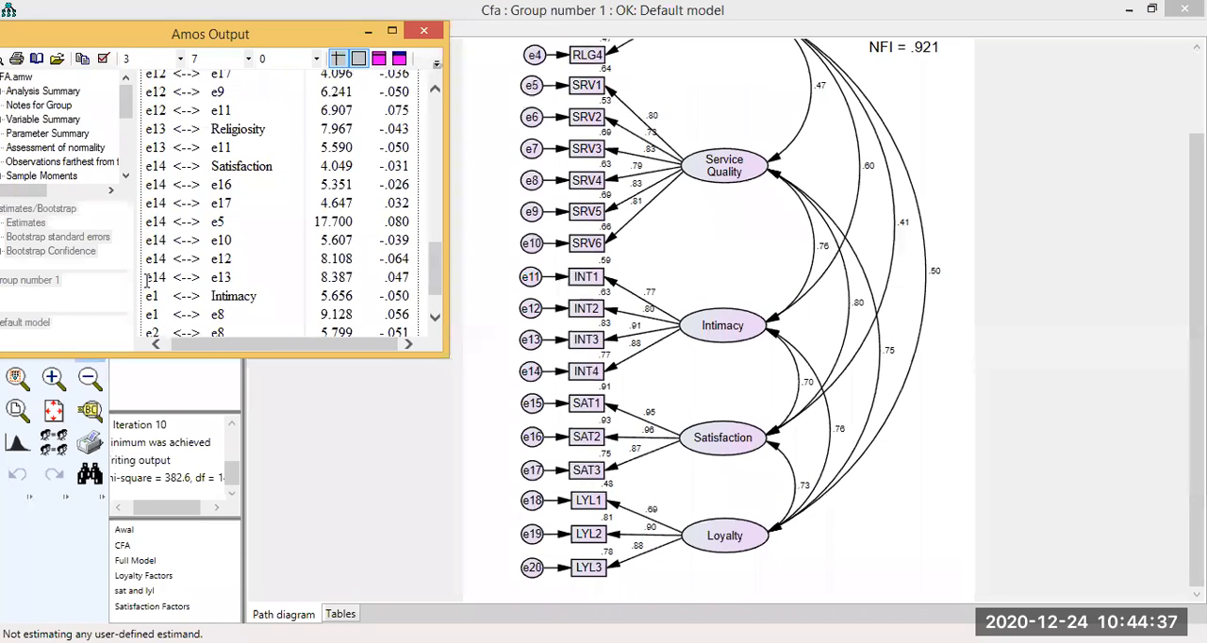
click(394, 281)
click(438, 275)
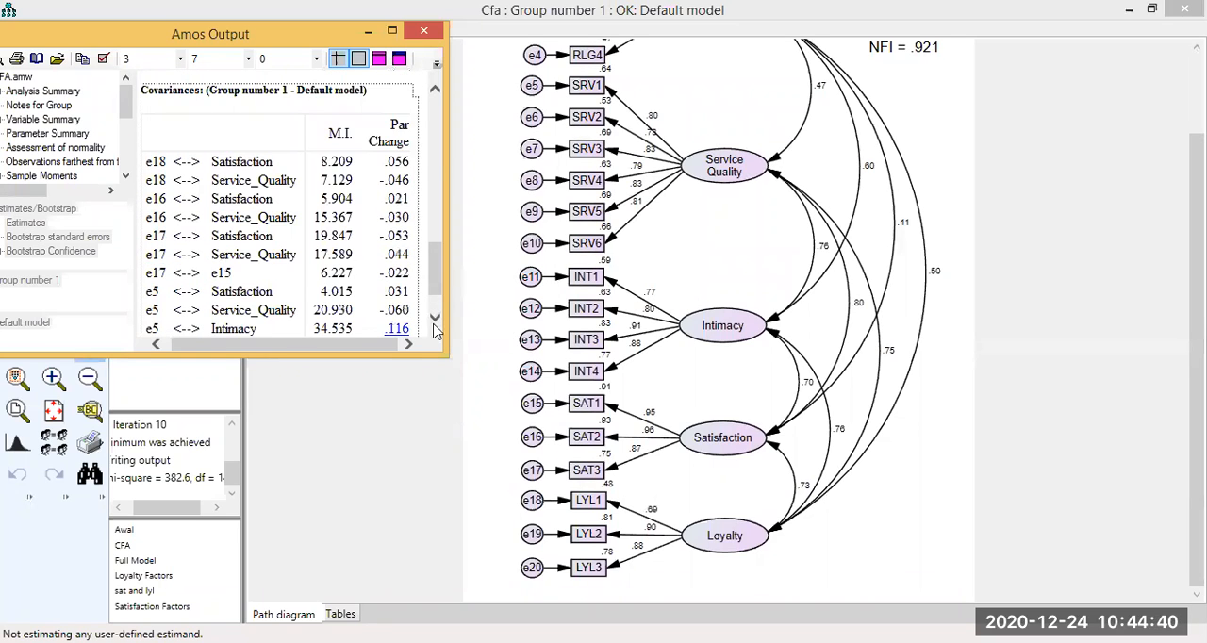
click(439, 302)
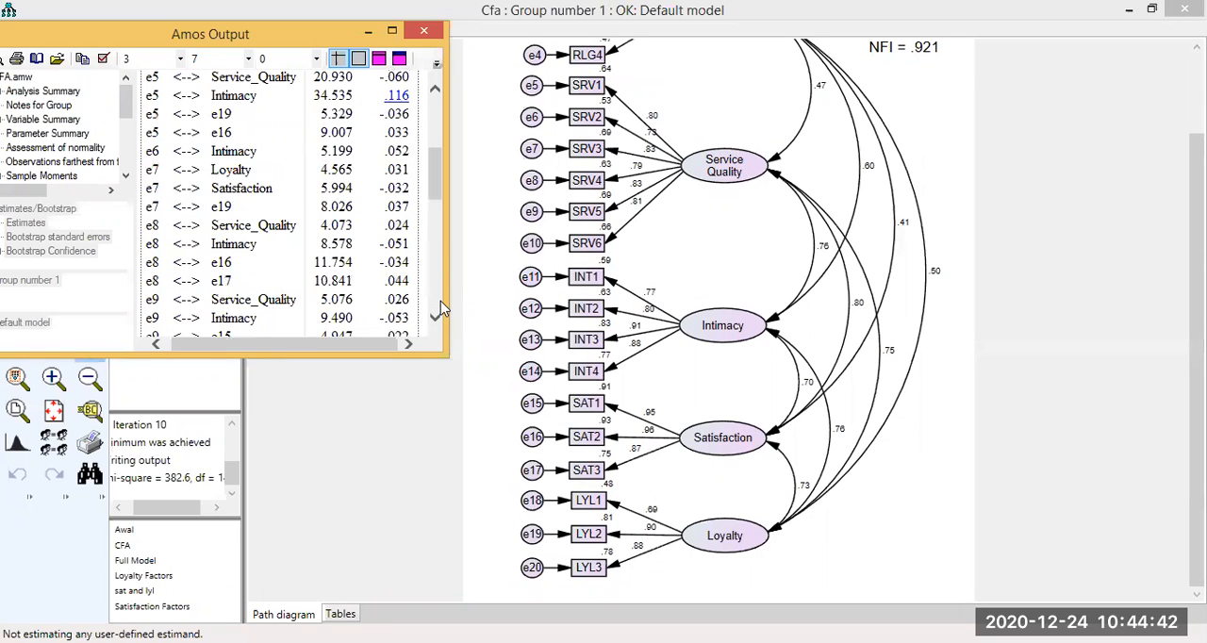
click(441, 301)
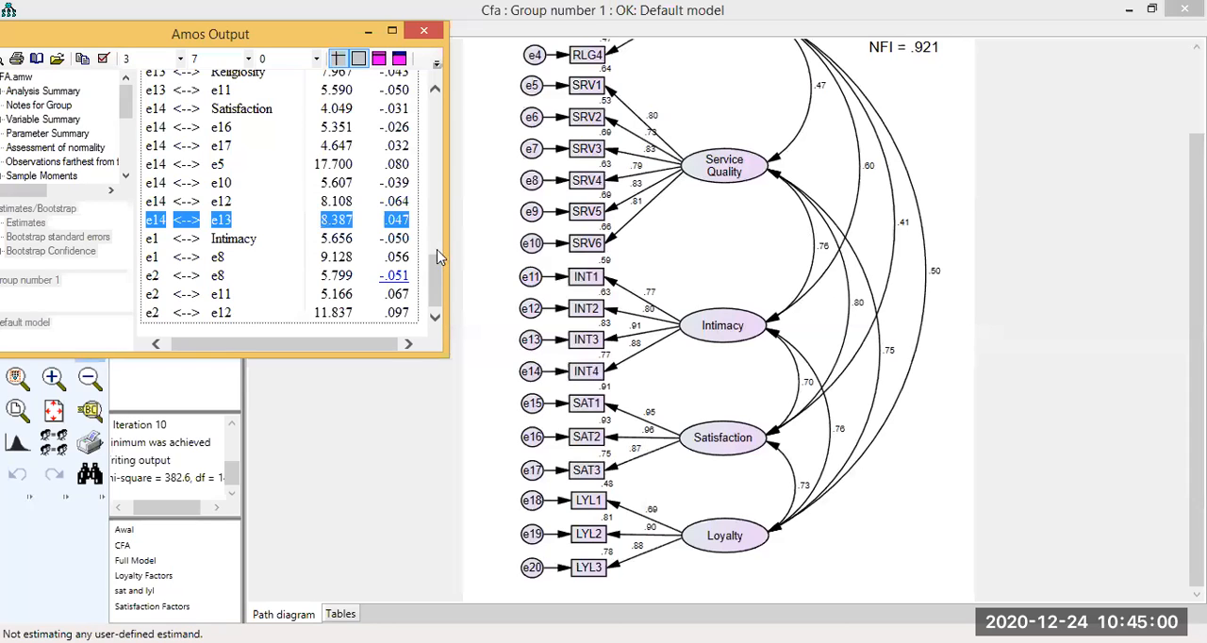
scroll(330, 188, up, 10)
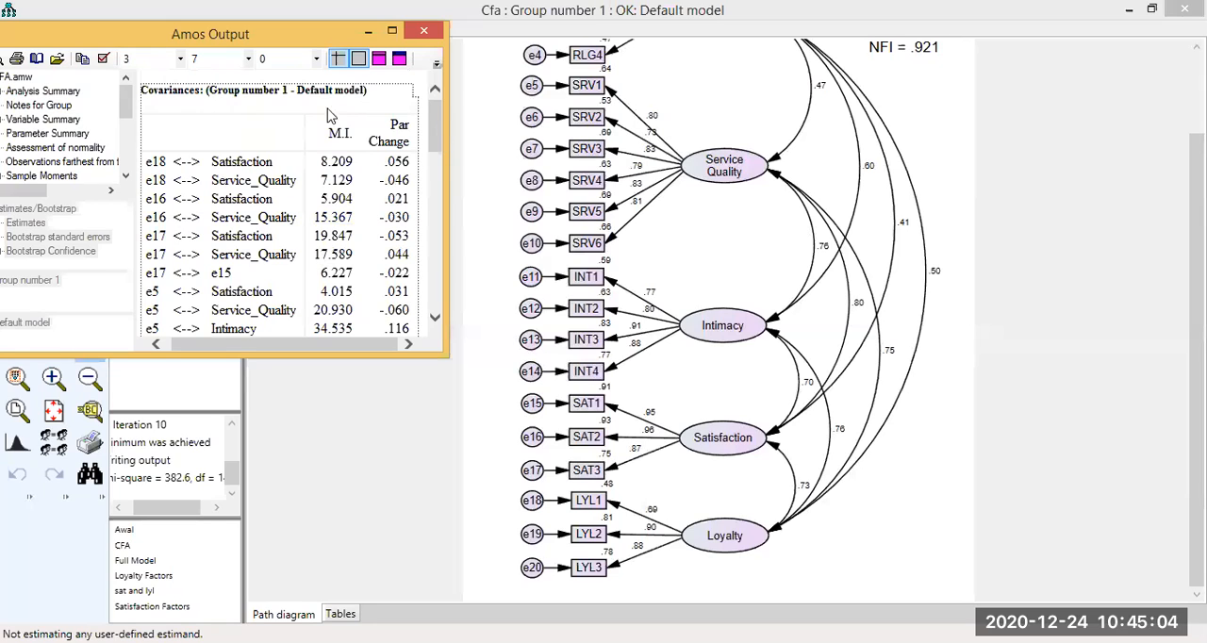
scroll(337, 138, down, 1)
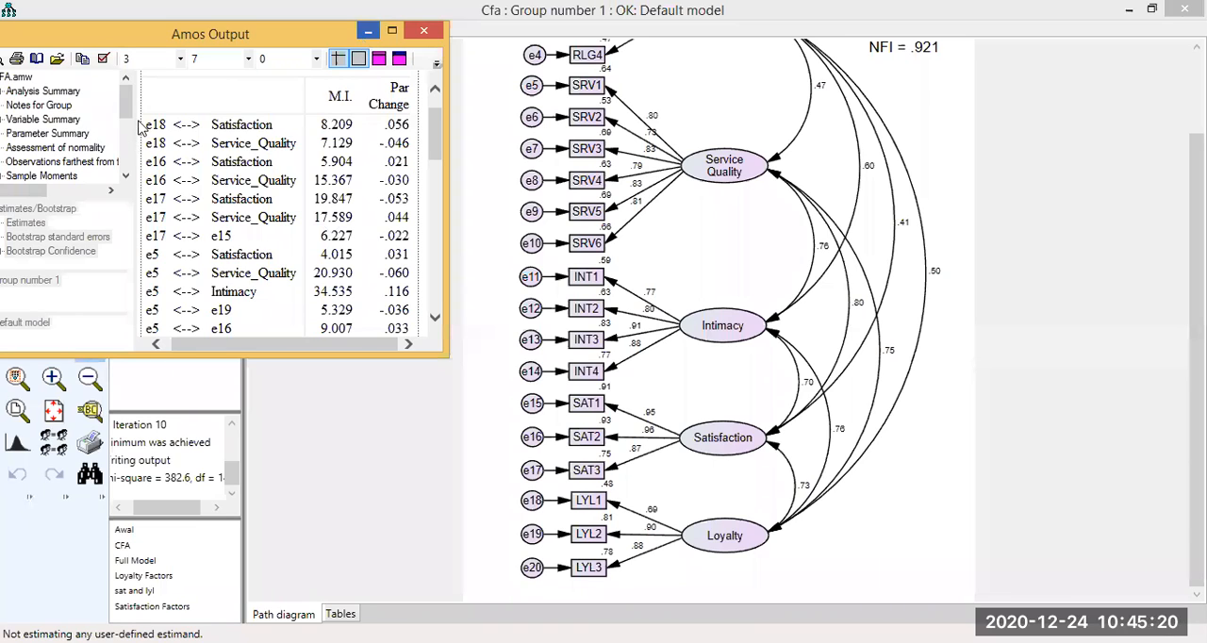
Draw trial covariances between e18 and Satisfaction, e13 and e19, and e20 and Loyalty on the input path diagram.
drag(148, 125, 273, 124)
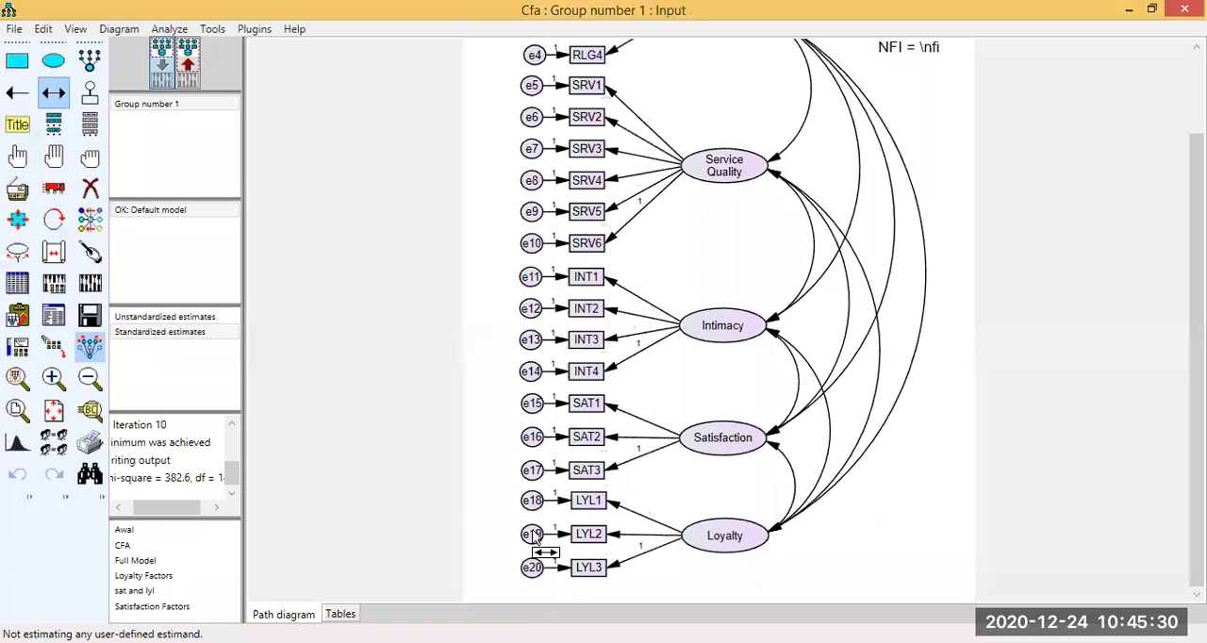
drag(530, 502, 712, 433)
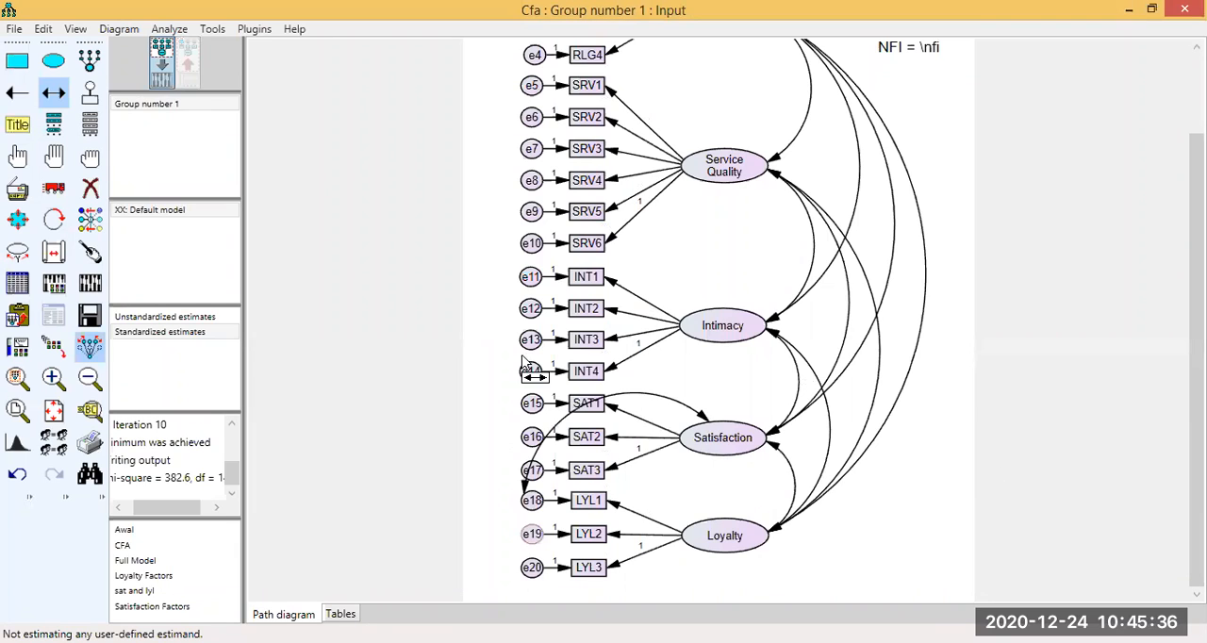
drag(531, 340, 530, 534)
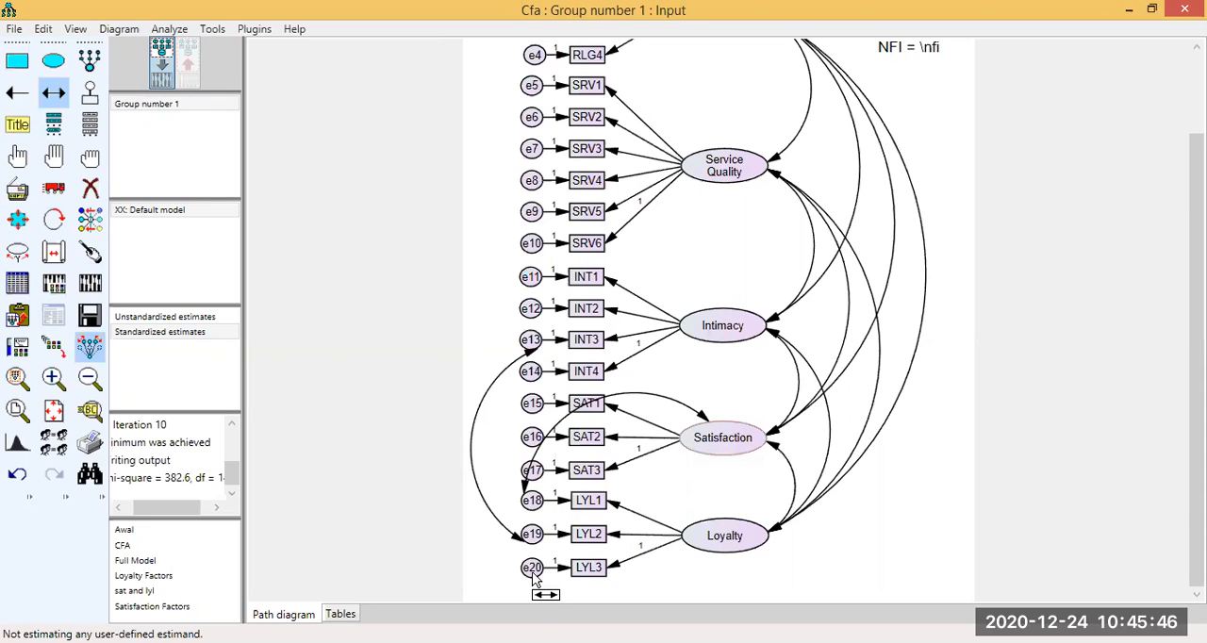
drag(531, 567, 738, 524)
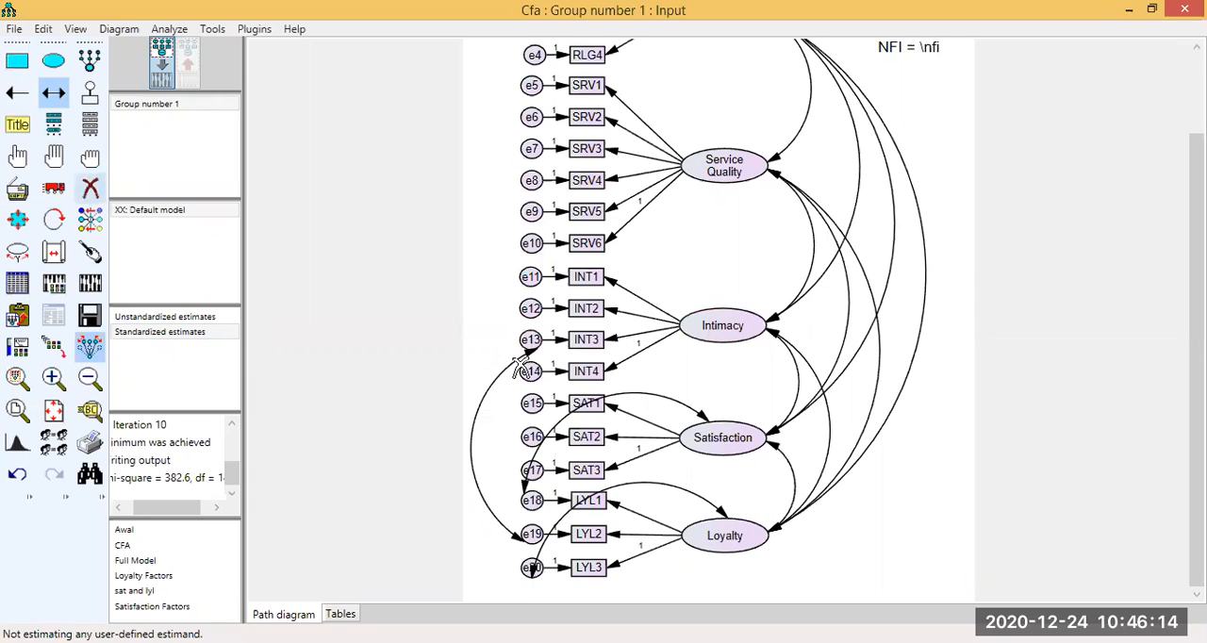
Delete the three trial covariances attached to e13, Satisfaction and Loyalty from the path diagram.
key(Delete)
click(706, 421)
click(718, 509)
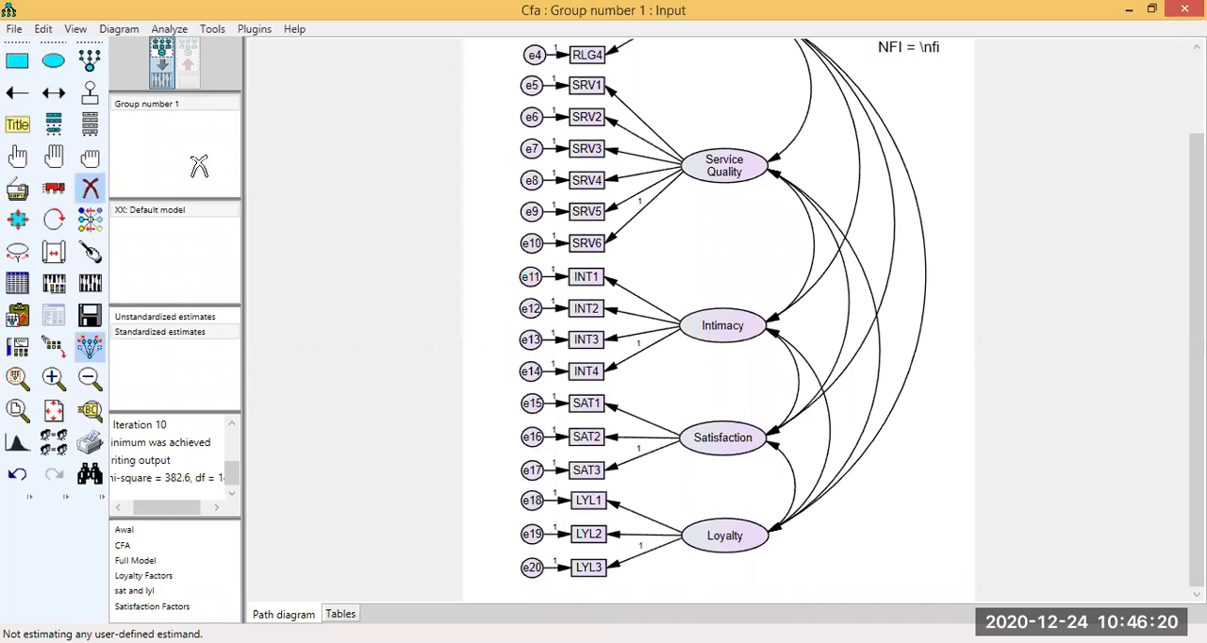
Examine the covariance modification indices for pairs of error terms that belong to the same factor.
key(alt+Tab)
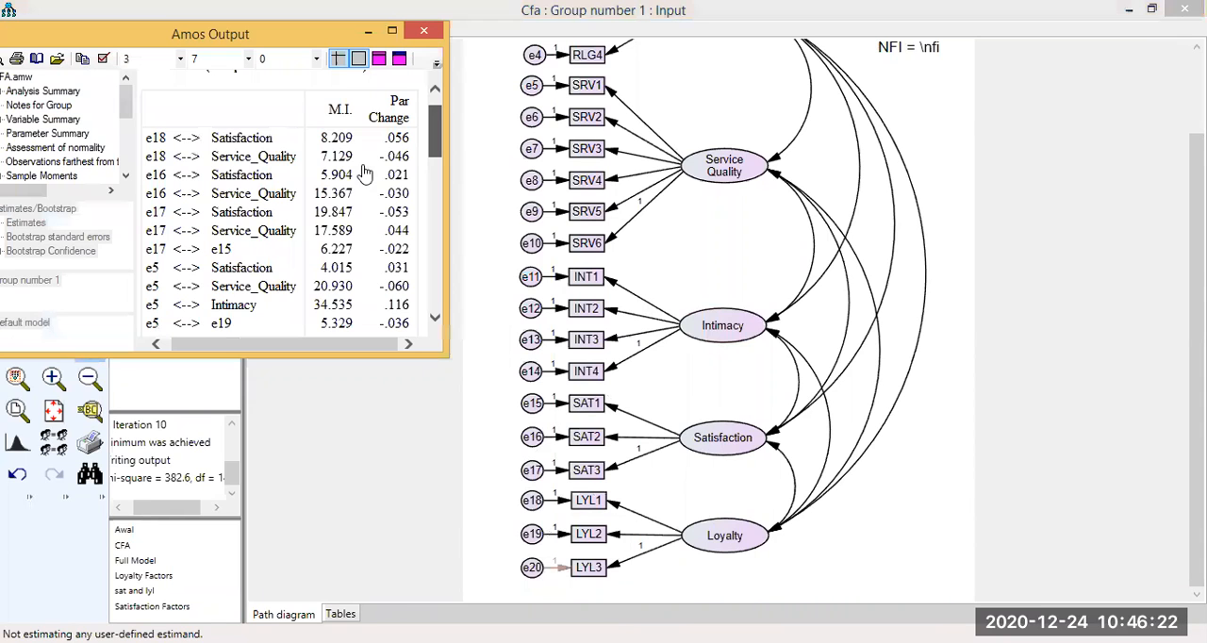
scroll(348, 170, up, 1)
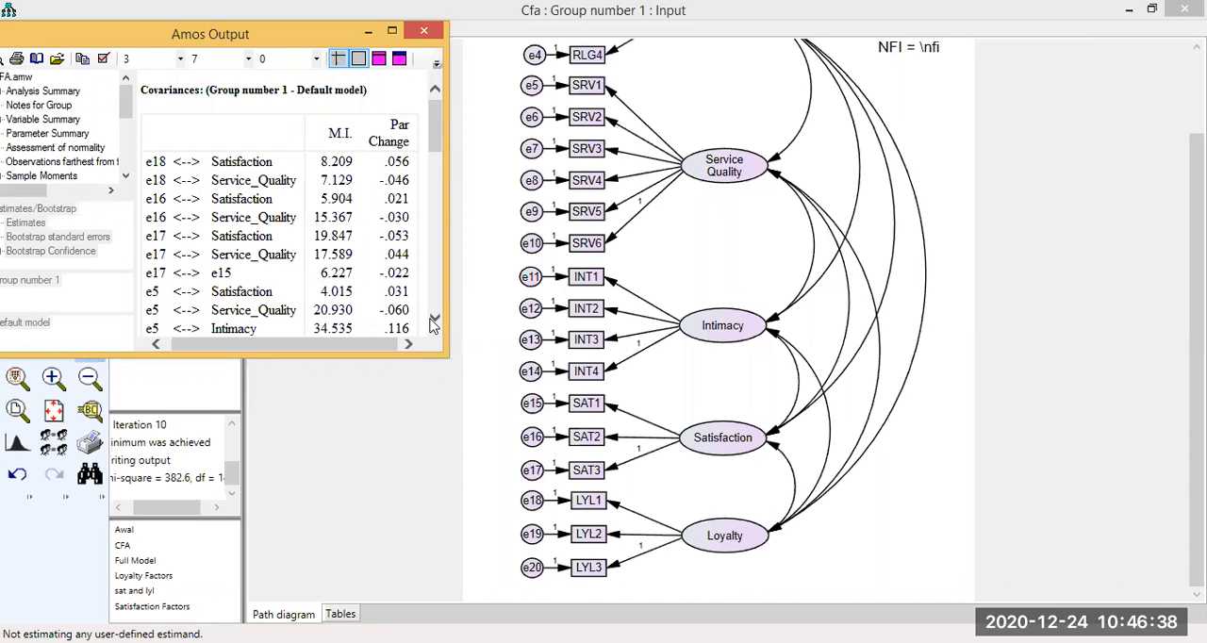
scroll(358, 240, down, 1)
scroll(345, 264, down, 3)
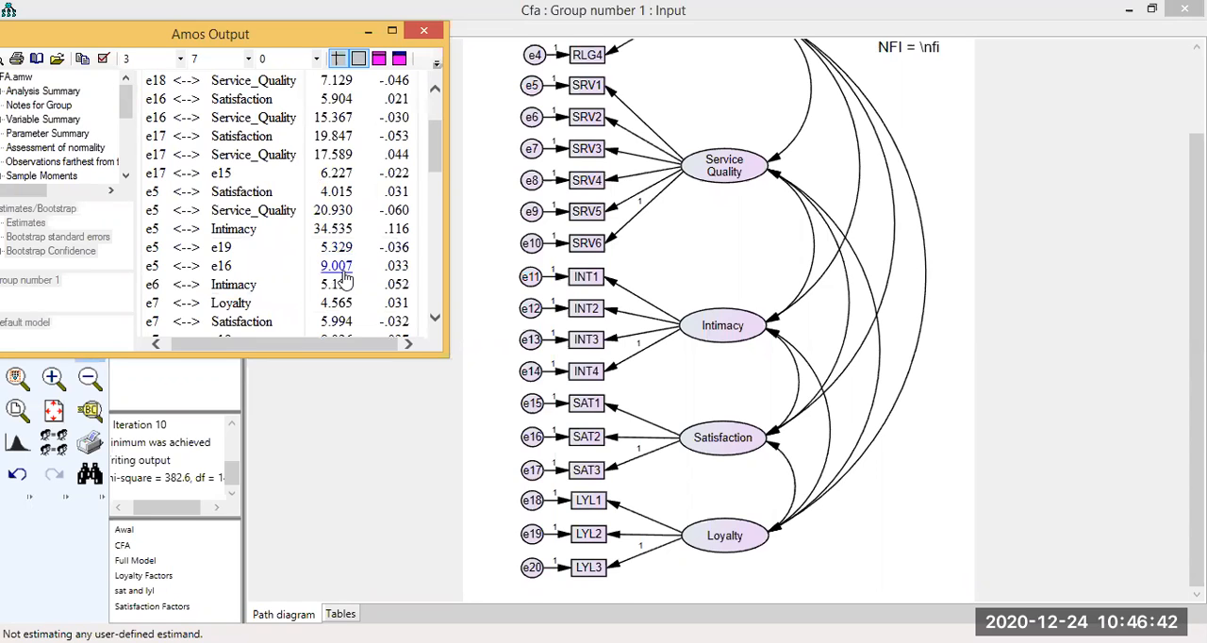
click(434, 321)
click(434, 322)
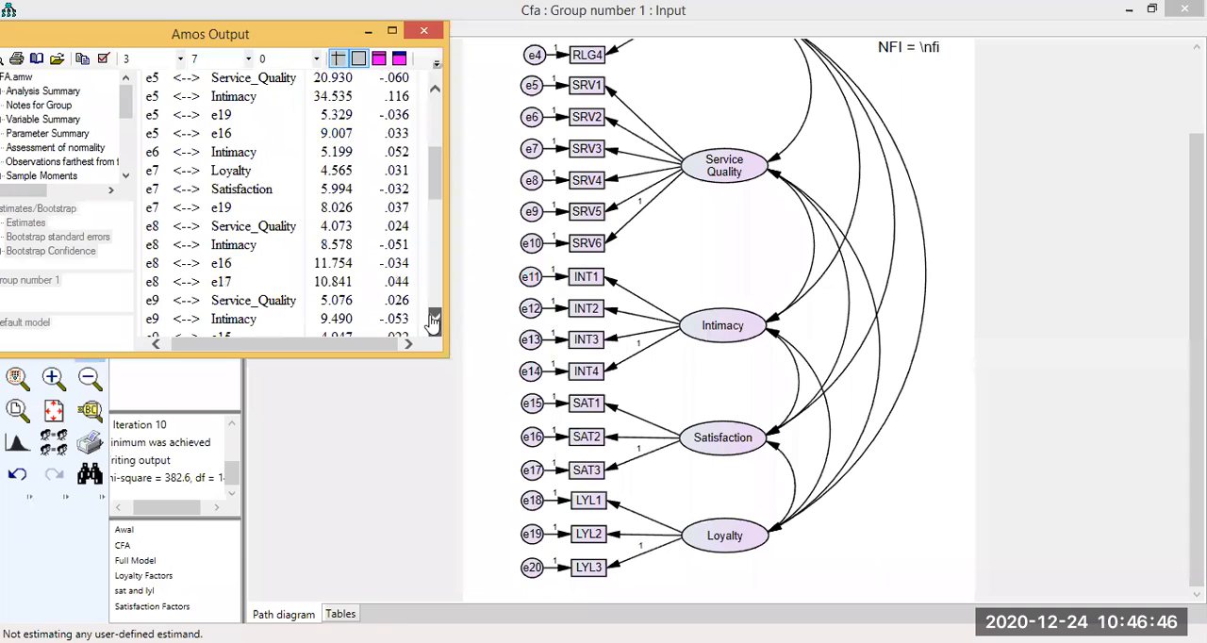
scroll(432, 322, down, 2)
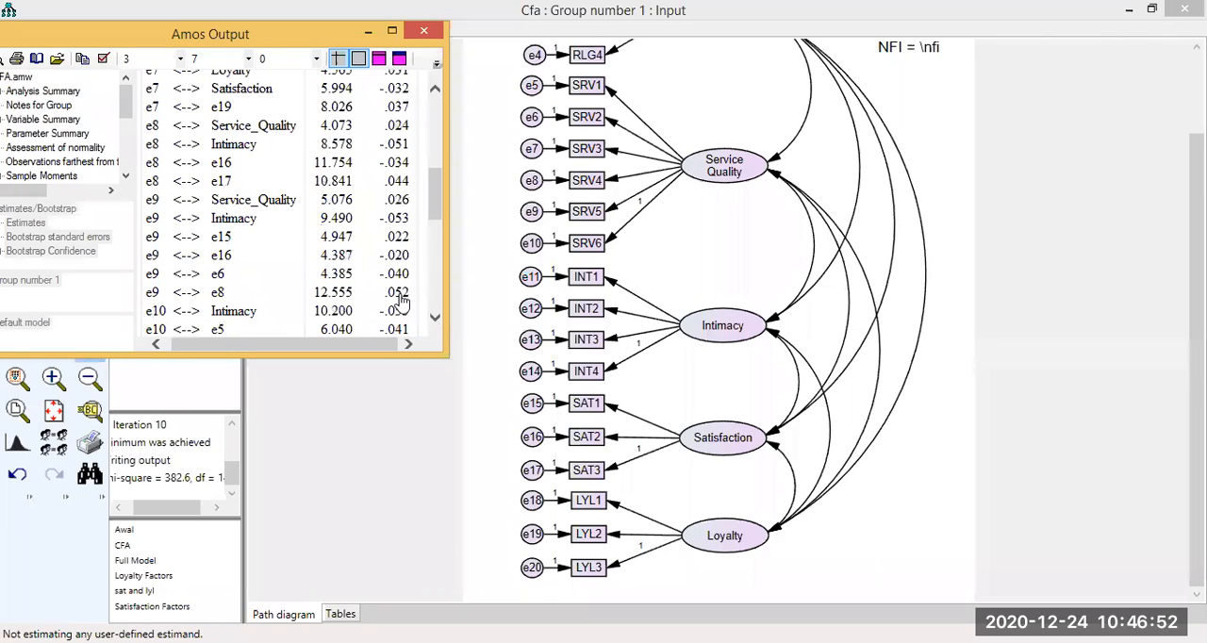
click(435, 323)
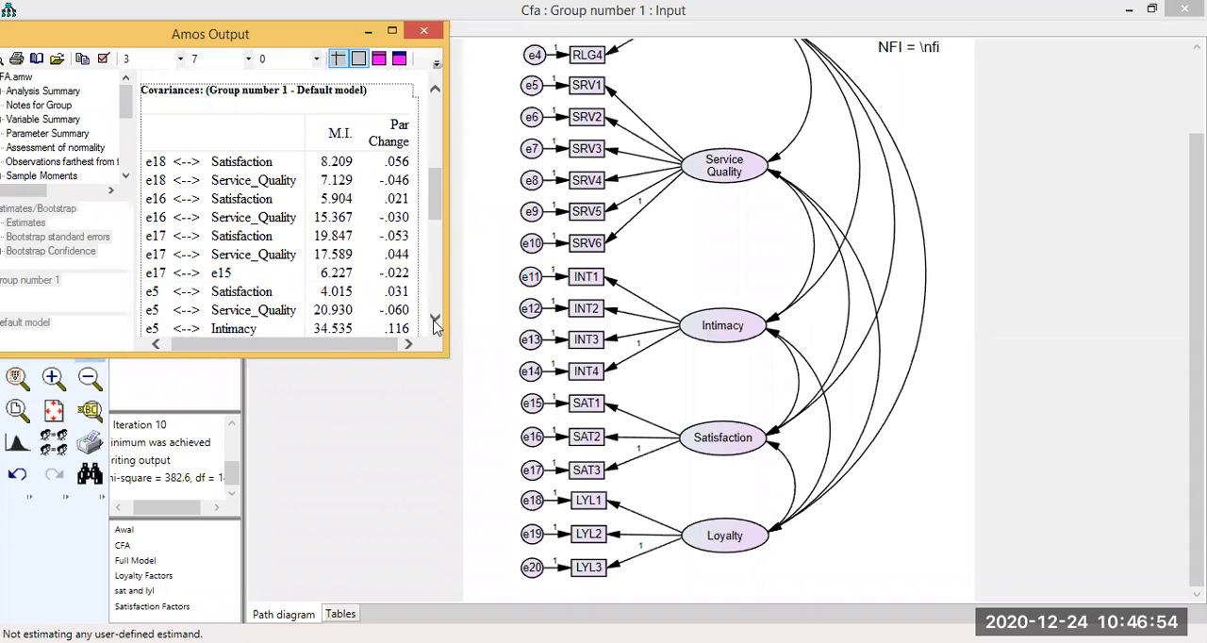
click(434, 322)
click(435, 322)
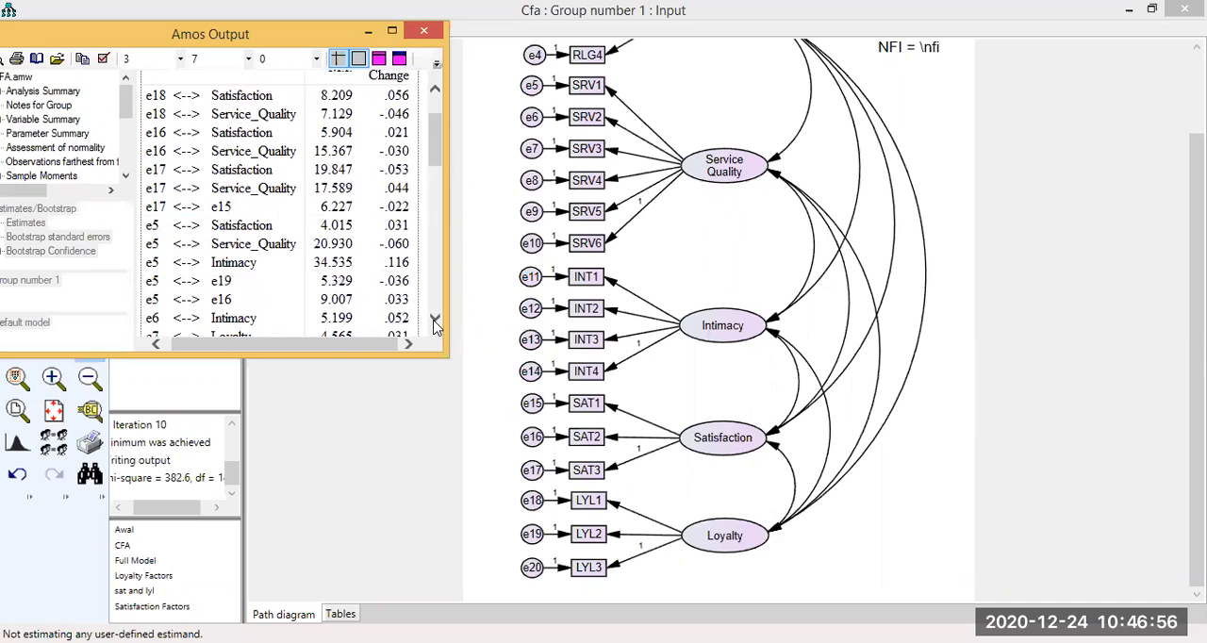
scroll(335, 159, down, 1)
click(334, 175)
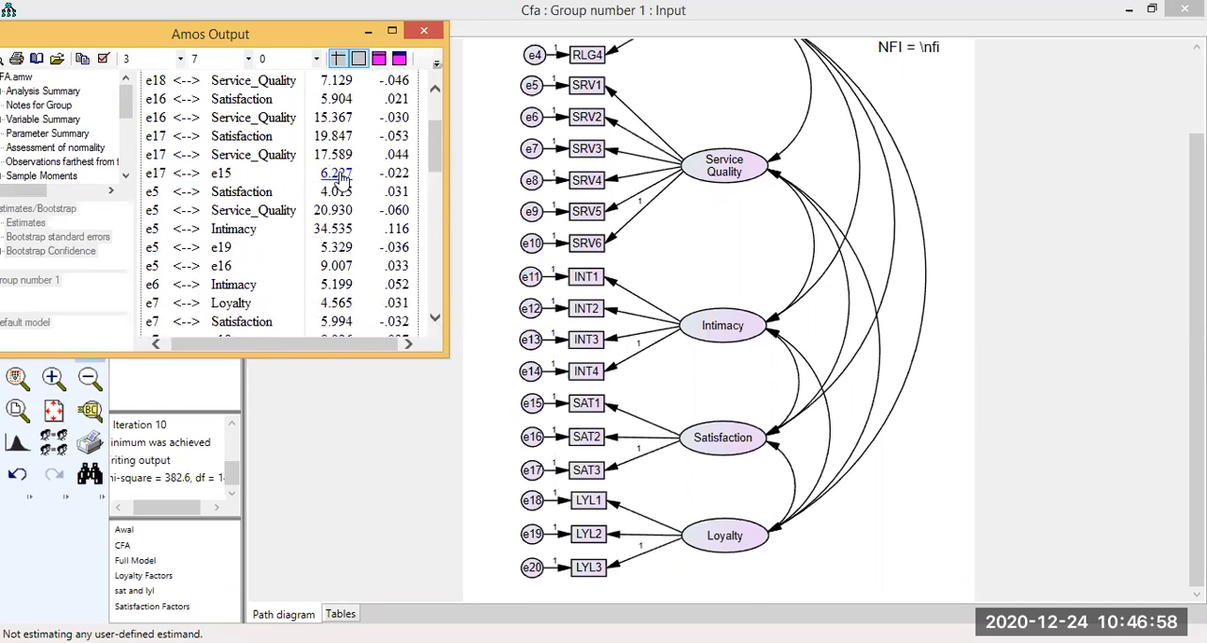
Locate the e9–e8 pair in the modification indices and draw a covariance between error terms e9 and e8 of Service Quality.
click(434, 322)
scroll(339, 272, down, 1)
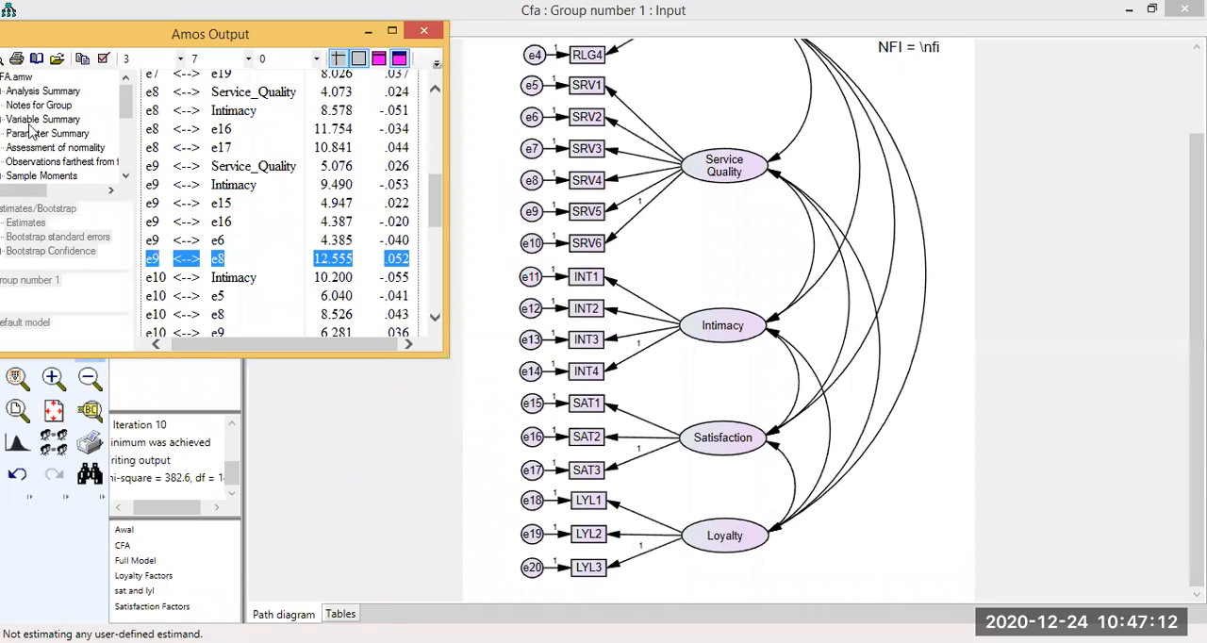
drag(526, 213, 532, 181)
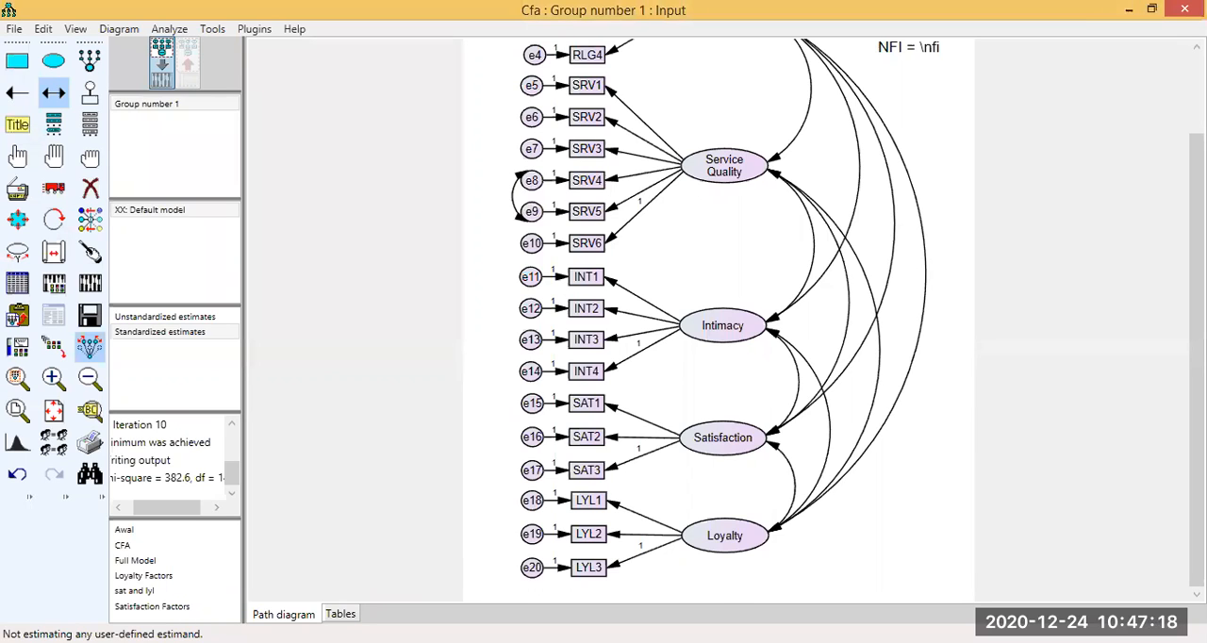
Examine the remaining modification indices from e10 through e14, e1 and e2 for further error pairs within one factor.
key(alt+Tab)
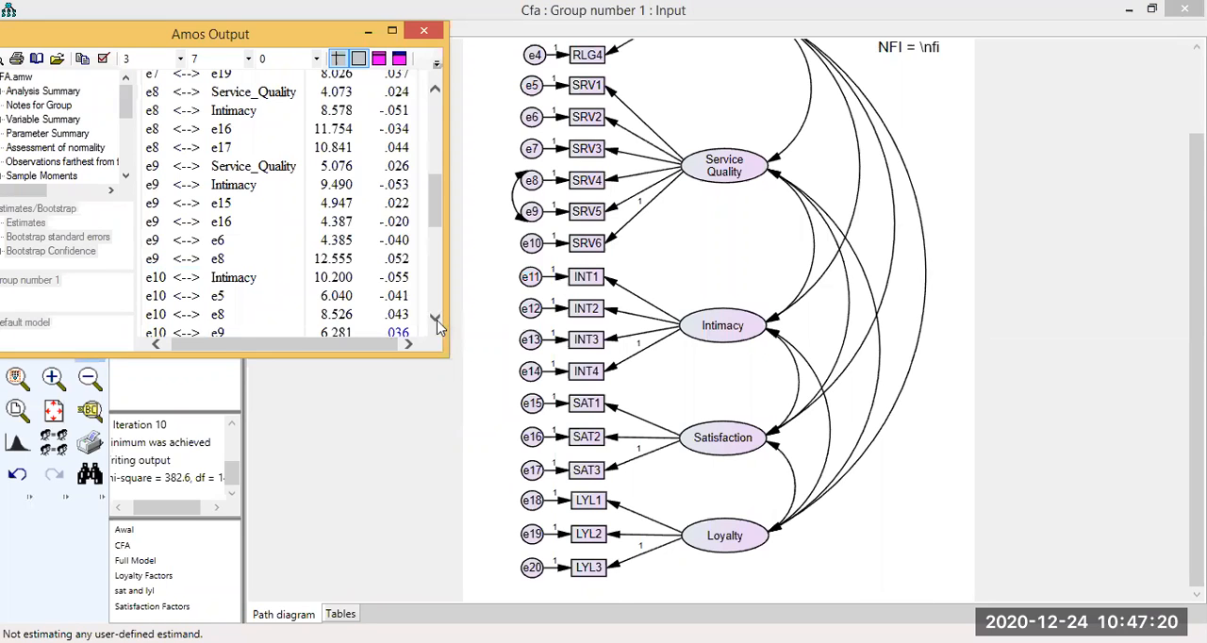
click(436, 321)
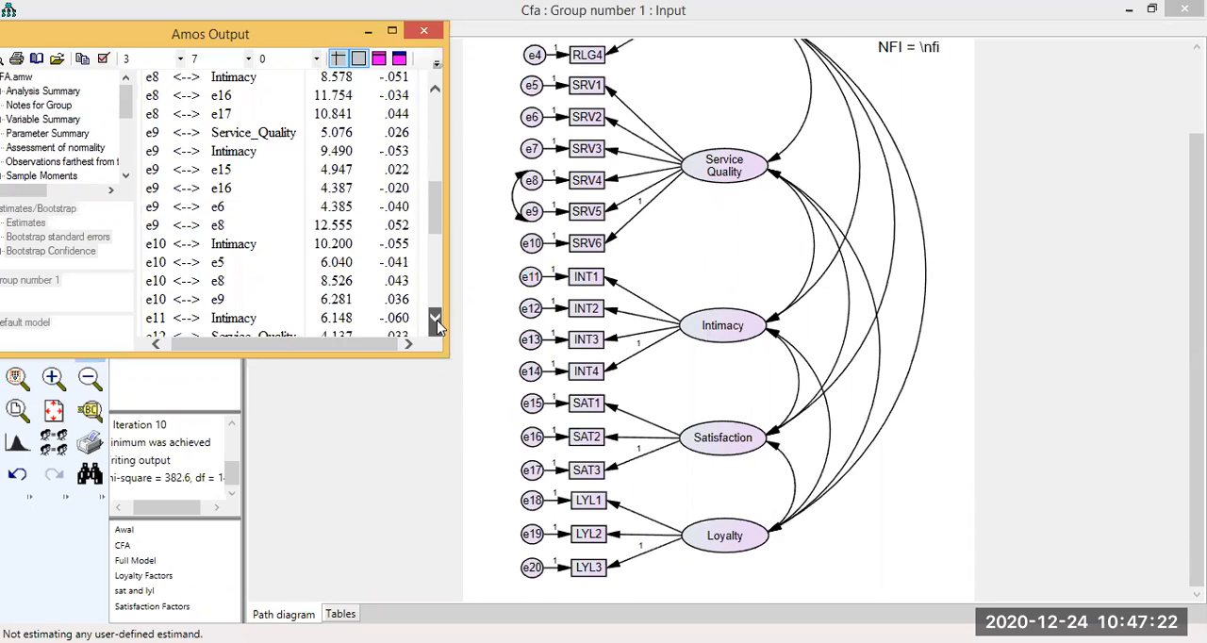
click(436, 320)
click(436, 320)
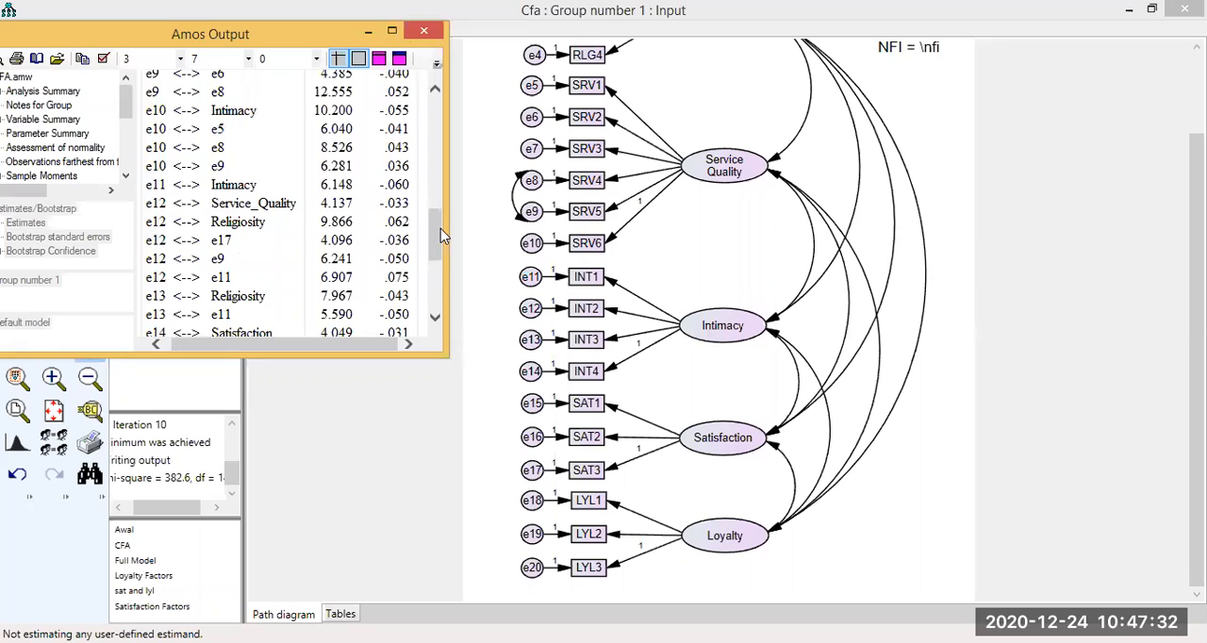
scroll(405, 181, up, 2)
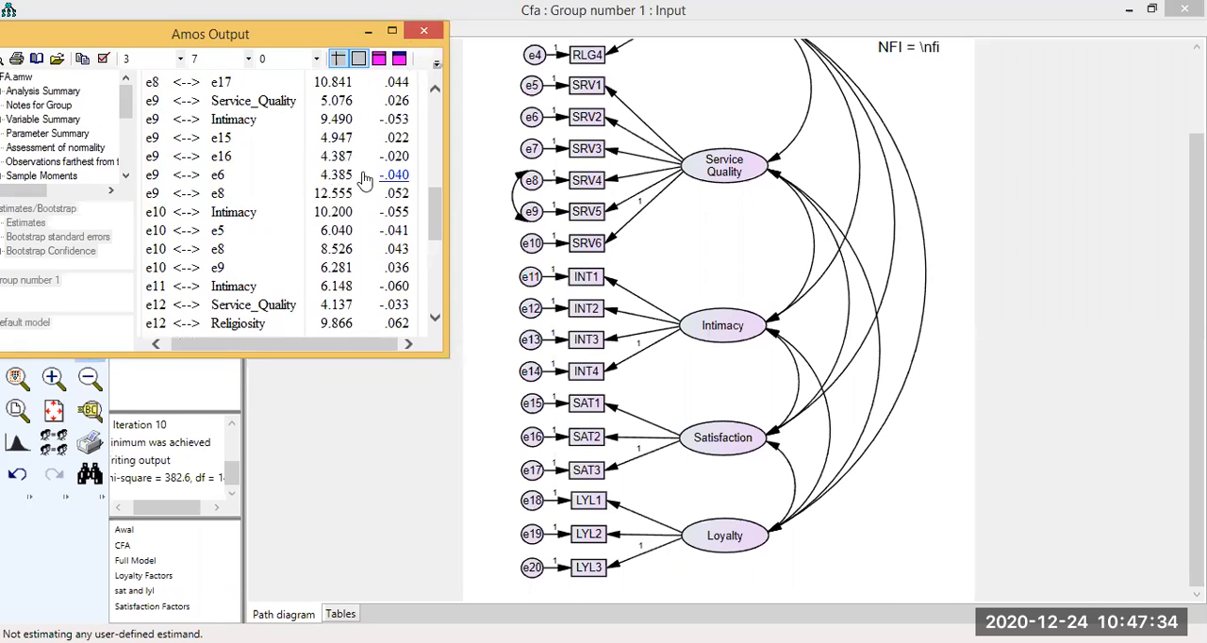
click(437, 320)
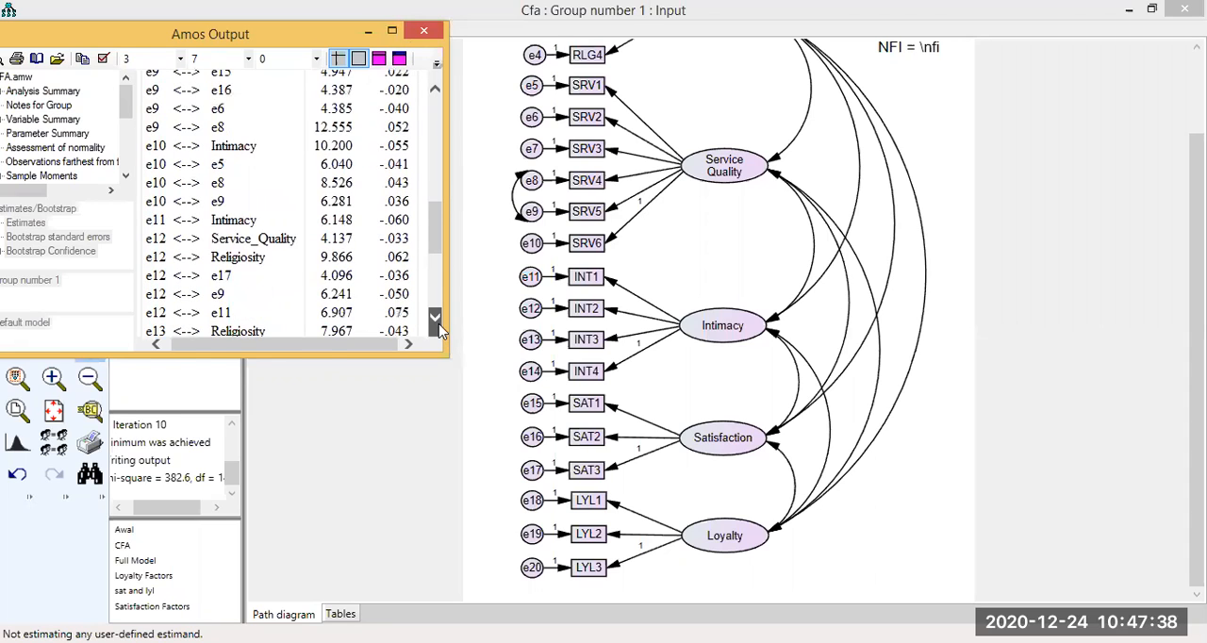
click(438, 323)
scroll(438, 324, down, 1)
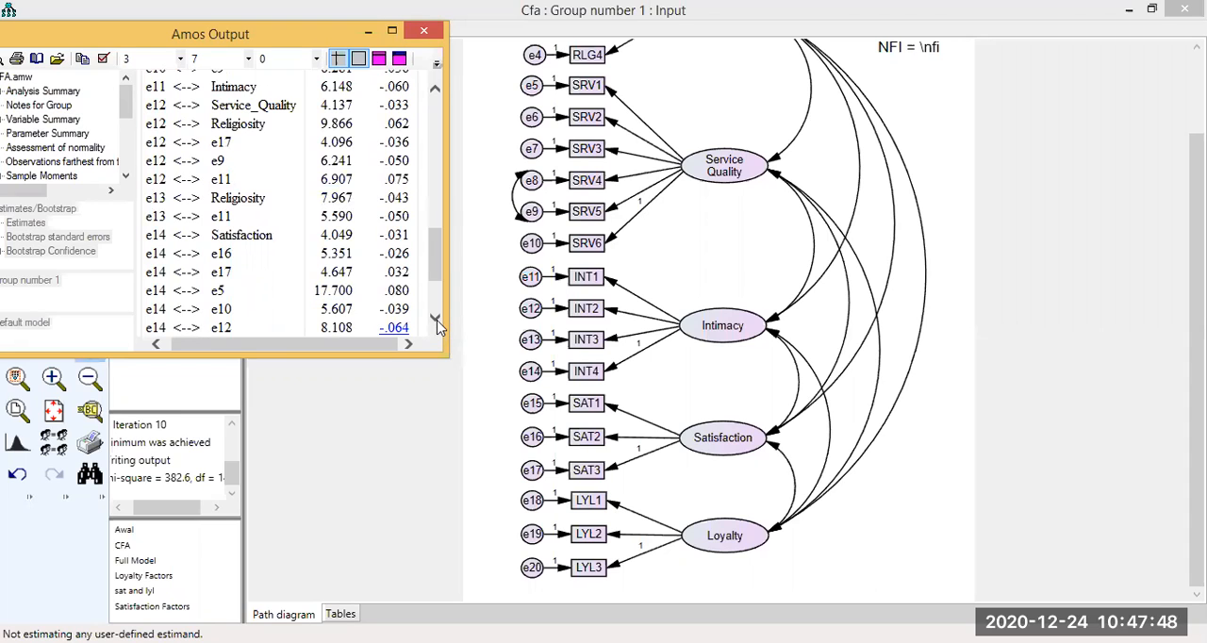
scroll(438, 325, down, 1)
scroll(332, 255, down, 1)
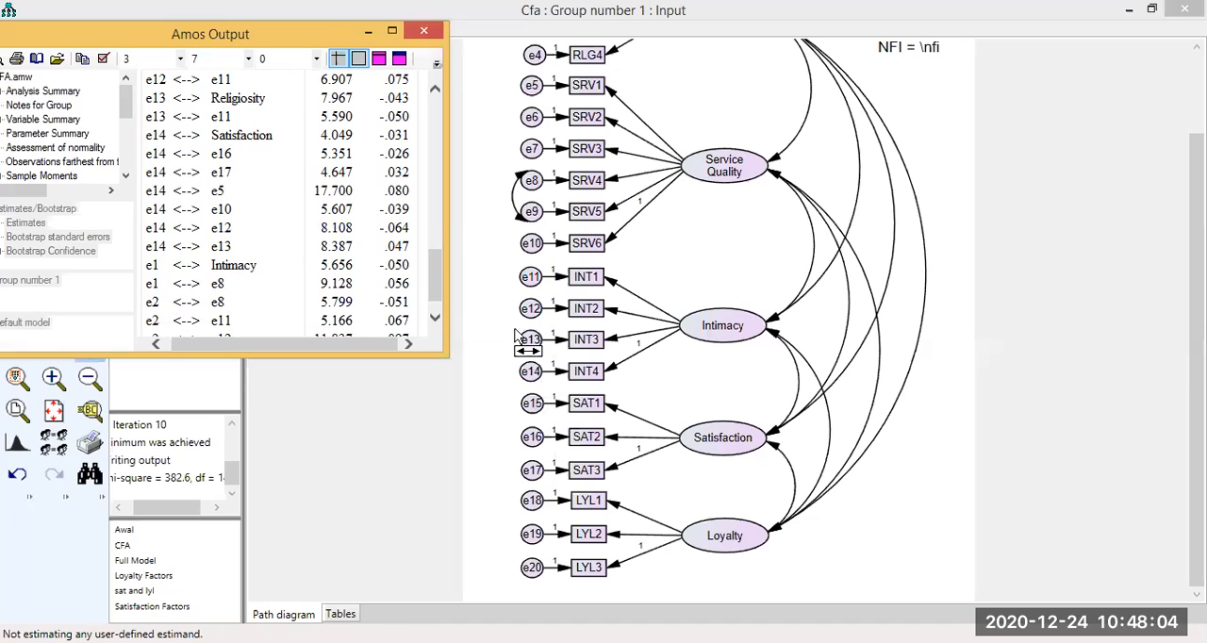
Draw a covariance between error terms e14 and e13 of Intimacy, and check the remaining modification indices down to e2.
click(367, 36)
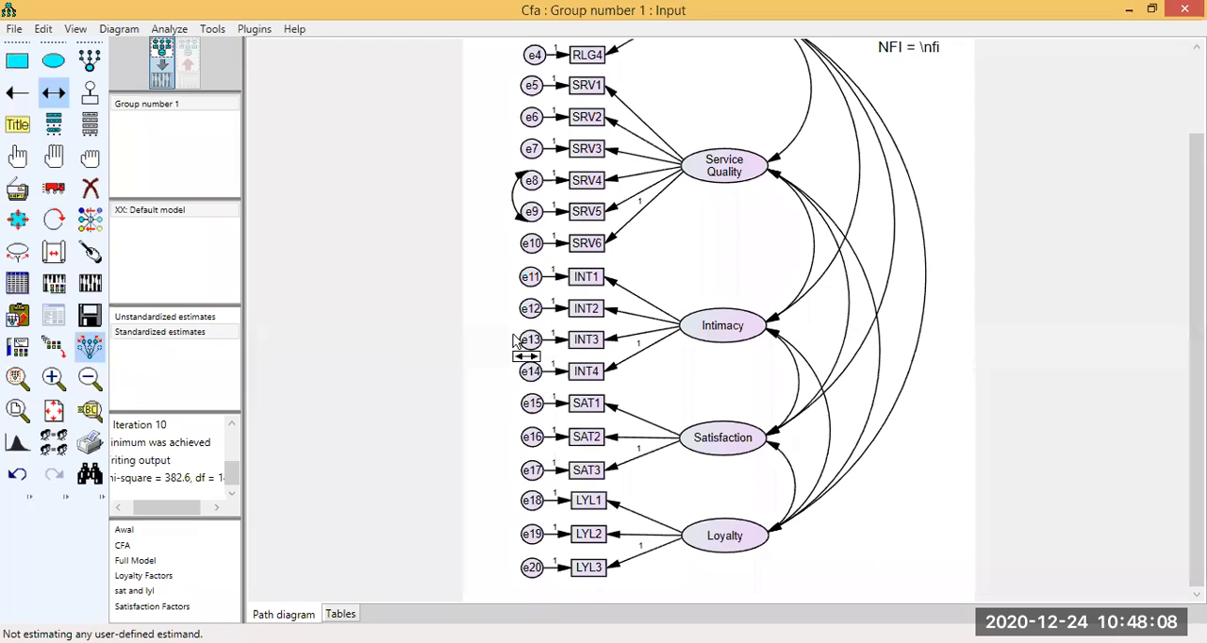
drag(531, 370, 531, 340)
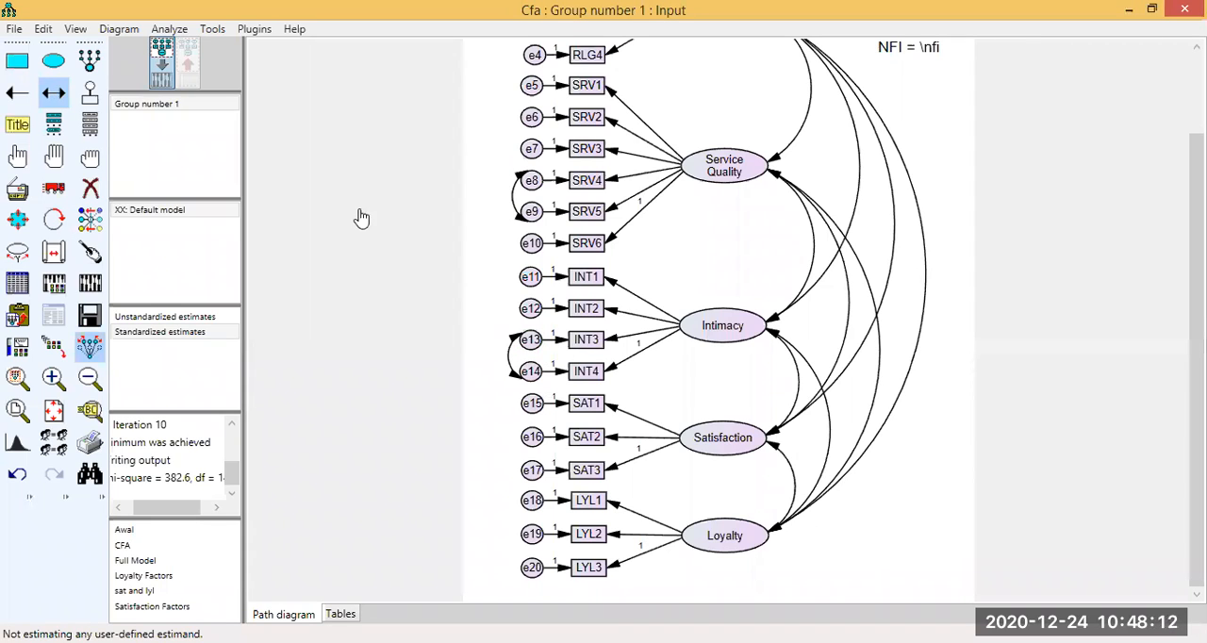
key(F10)
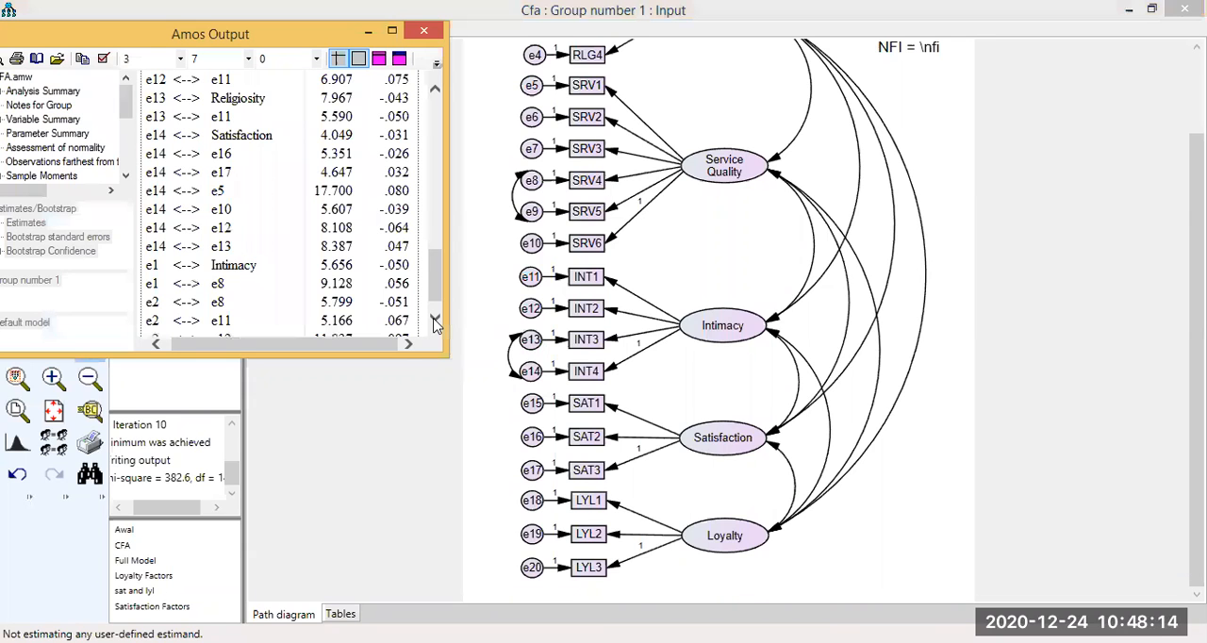
click(434, 322)
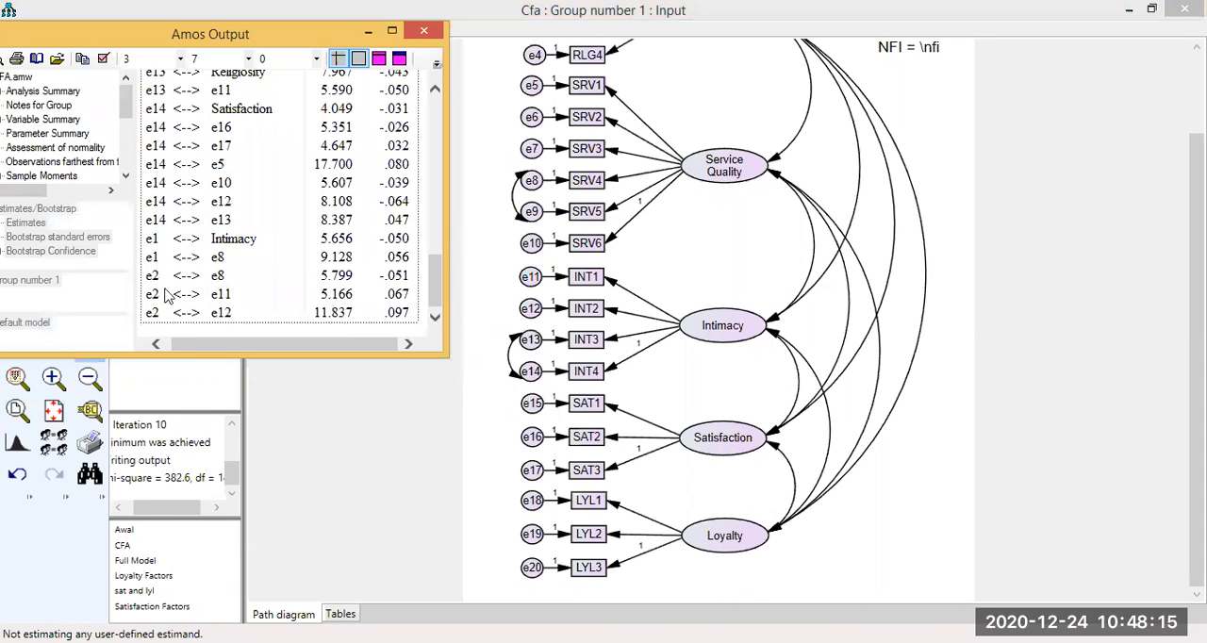
click(425, 35)
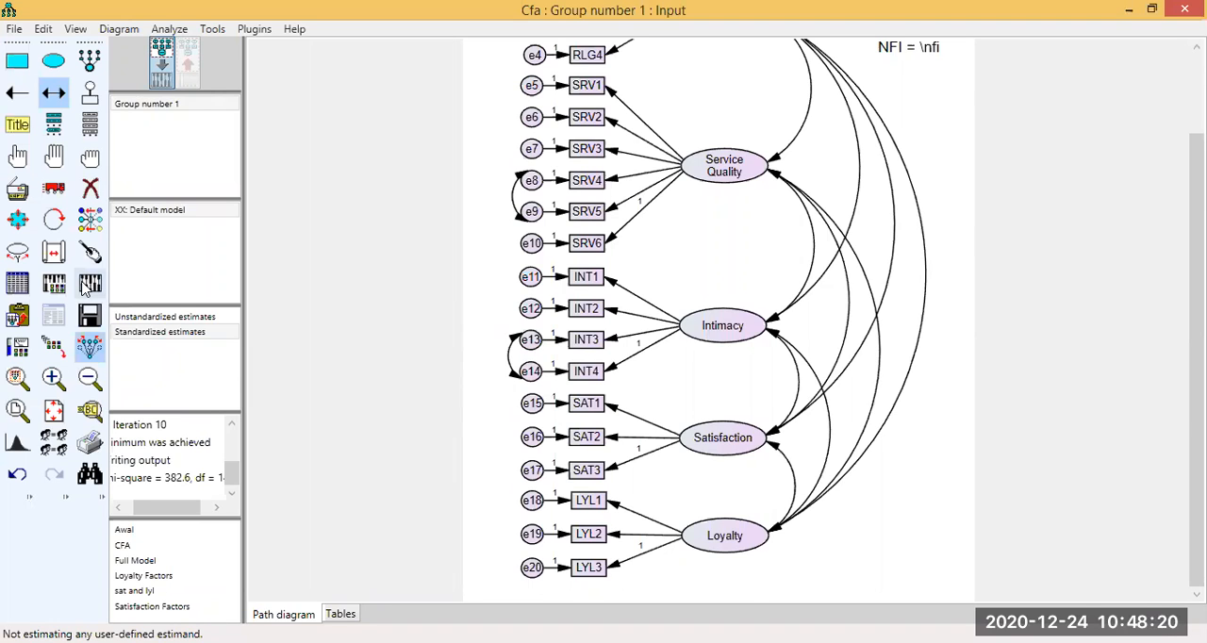
Recalculate the estimates with the e8–e9 and e13–e14 covariances and review the fit indices and standardized estimates on the diagram.
click(85, 287)
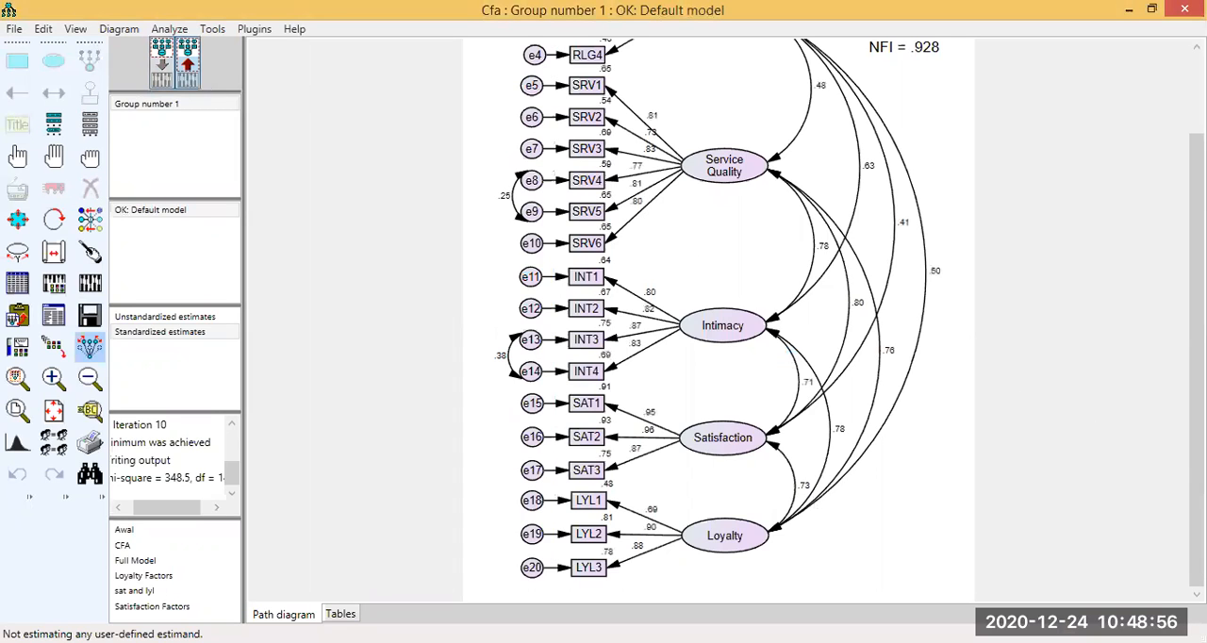
drag(1196, 358, 1197, 278)
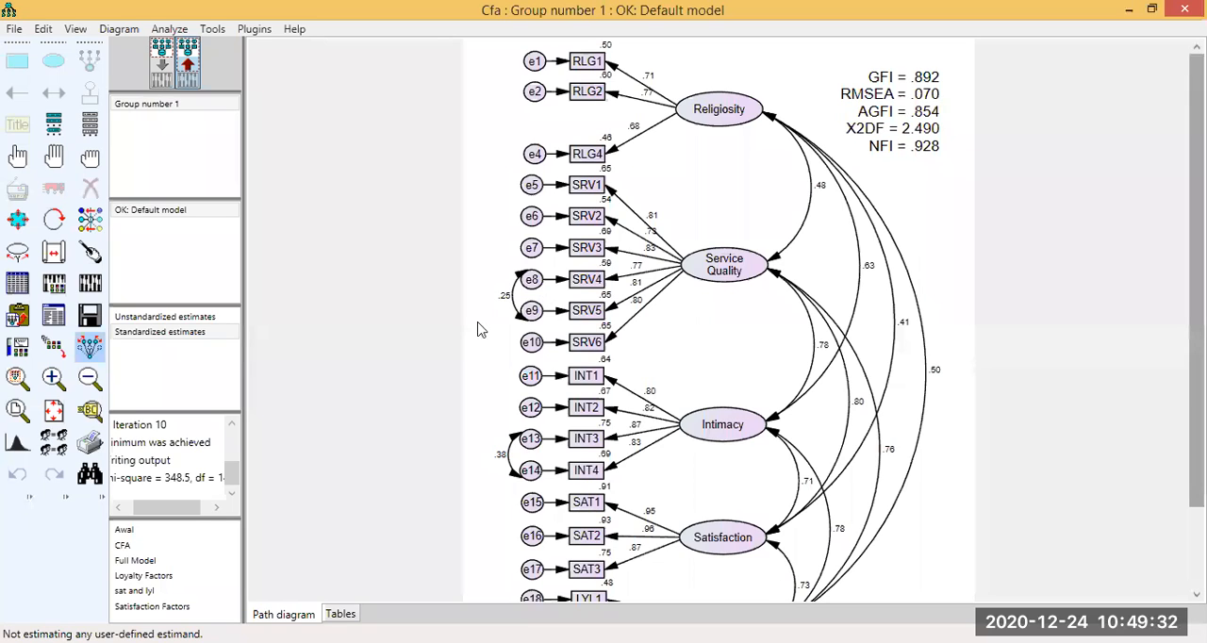
scroll(479, 330, down, 1)
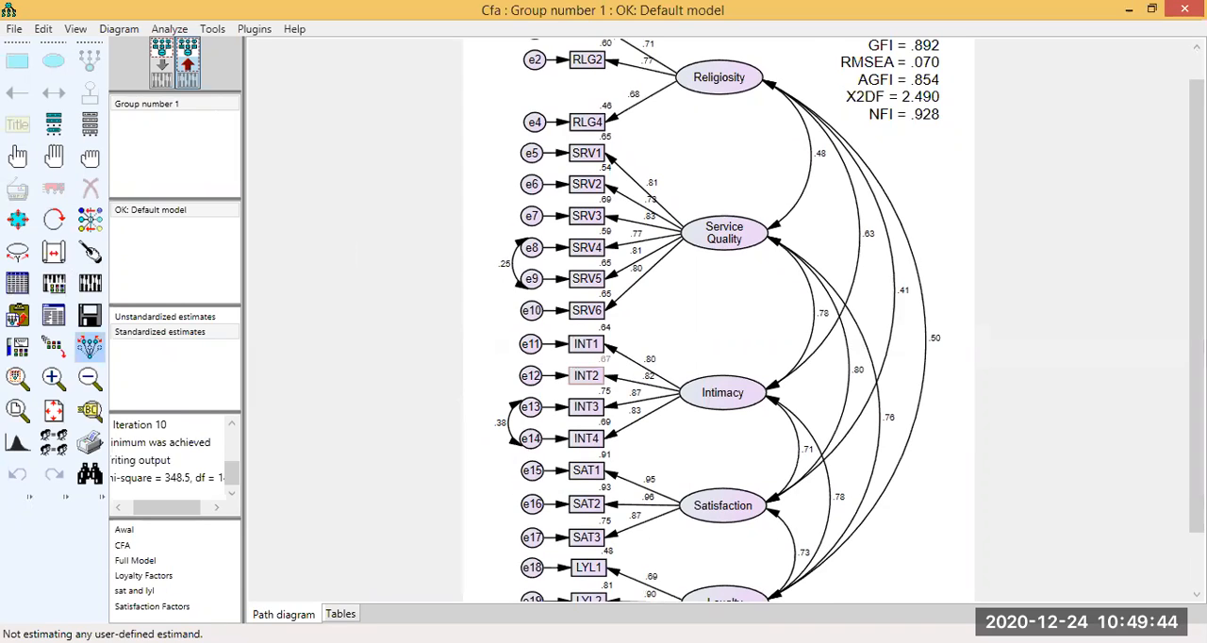
scroll(717, 321, down, 2)
scroll(999, 336, up, 1)
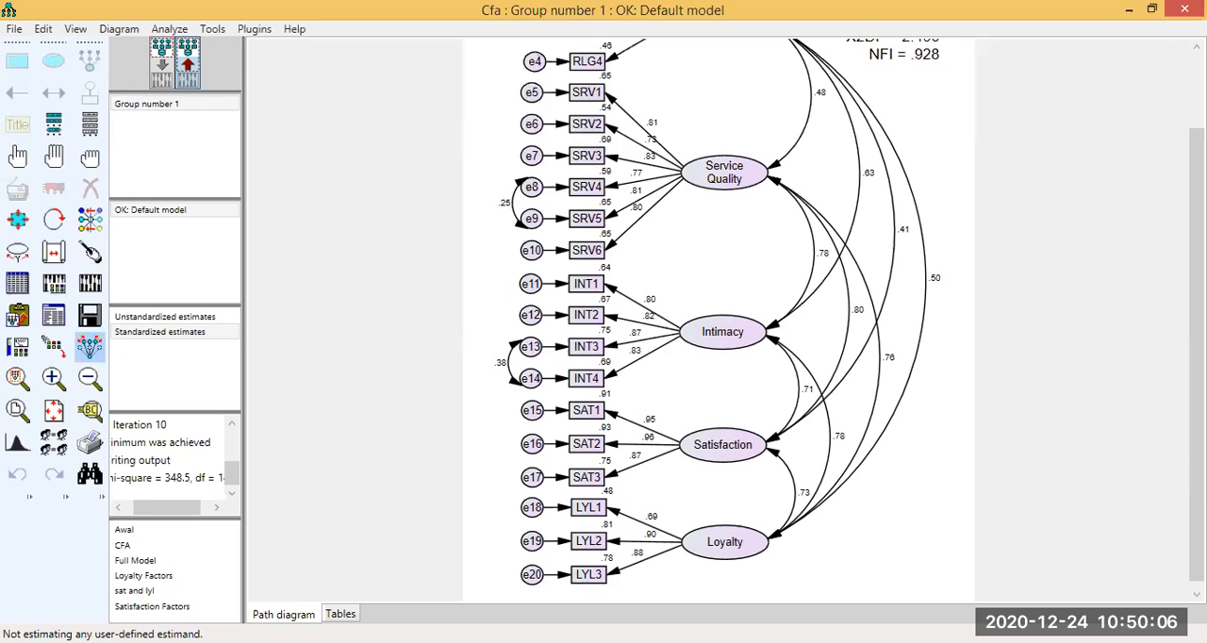
scroll(794, 280, up, 2)
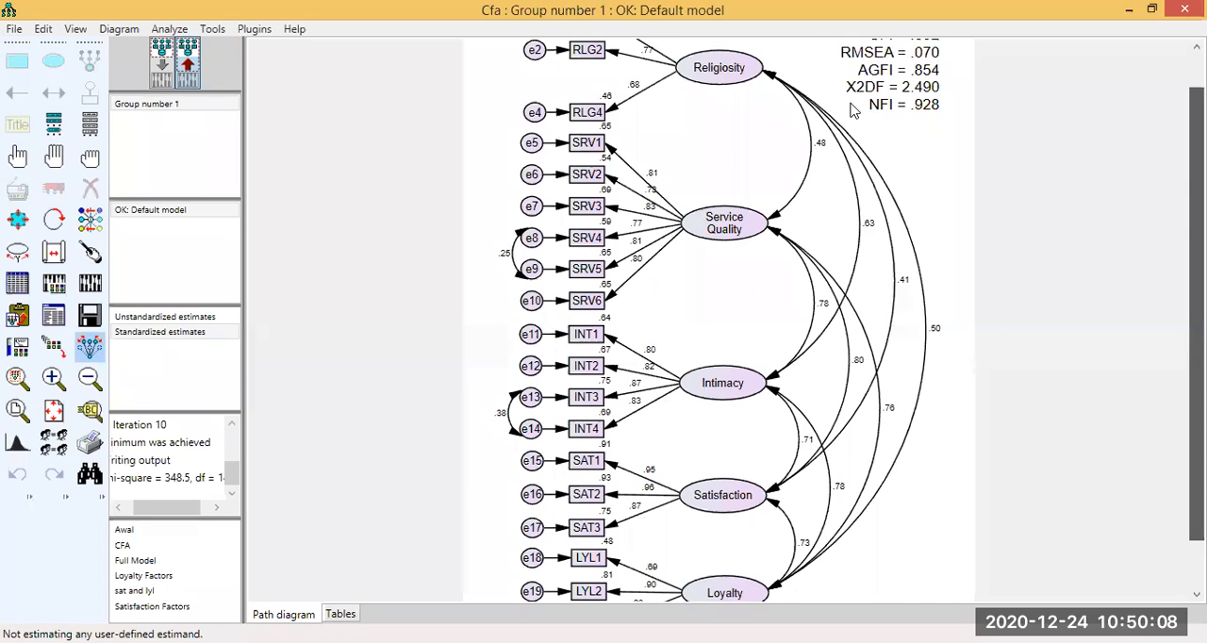
scroll(844, 317, down, 2)
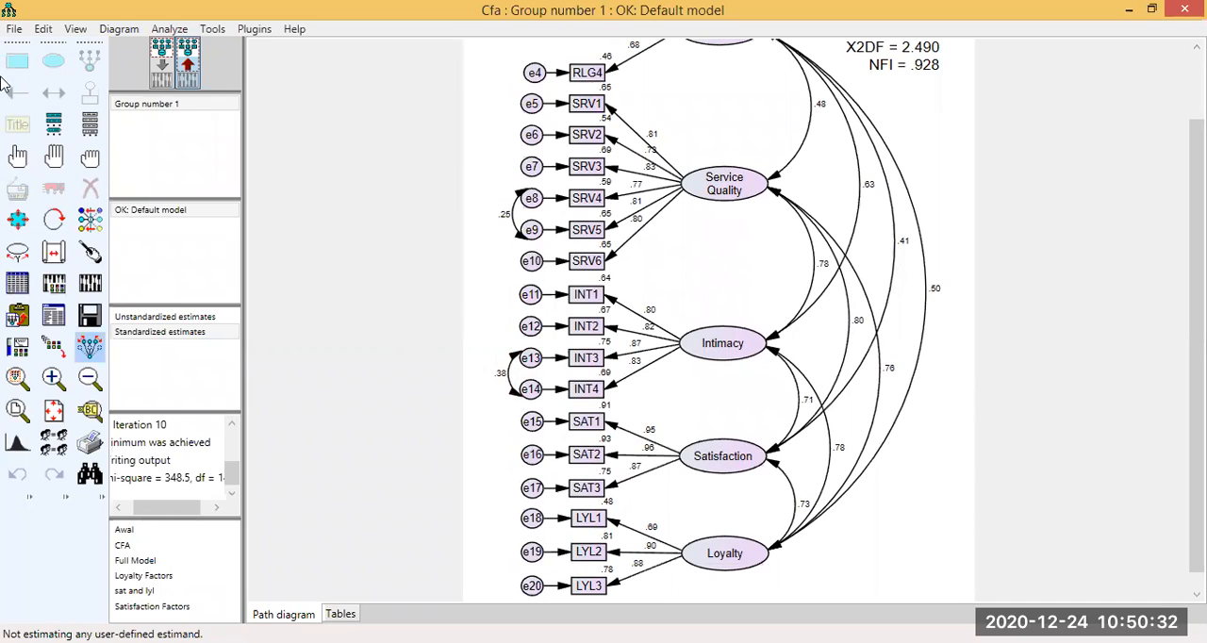
Open the modification indices of the recalculated model and examine the covariance entries for e18, e16 and e17.
click(56, 318)
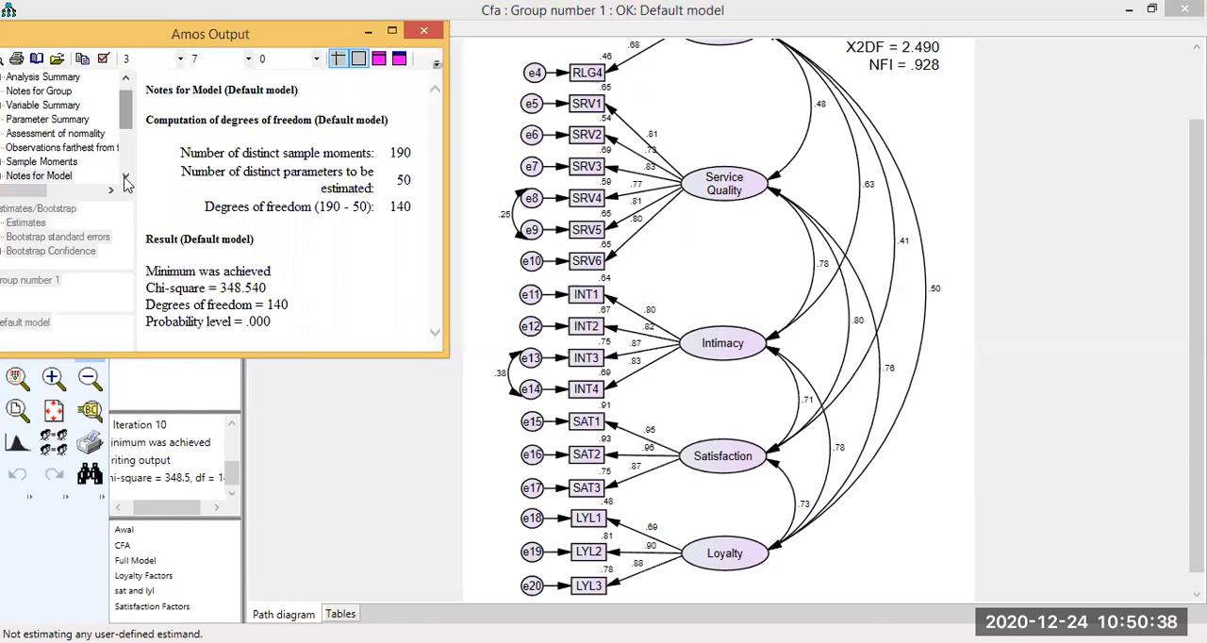
click(125, 178)
click(126, 178)
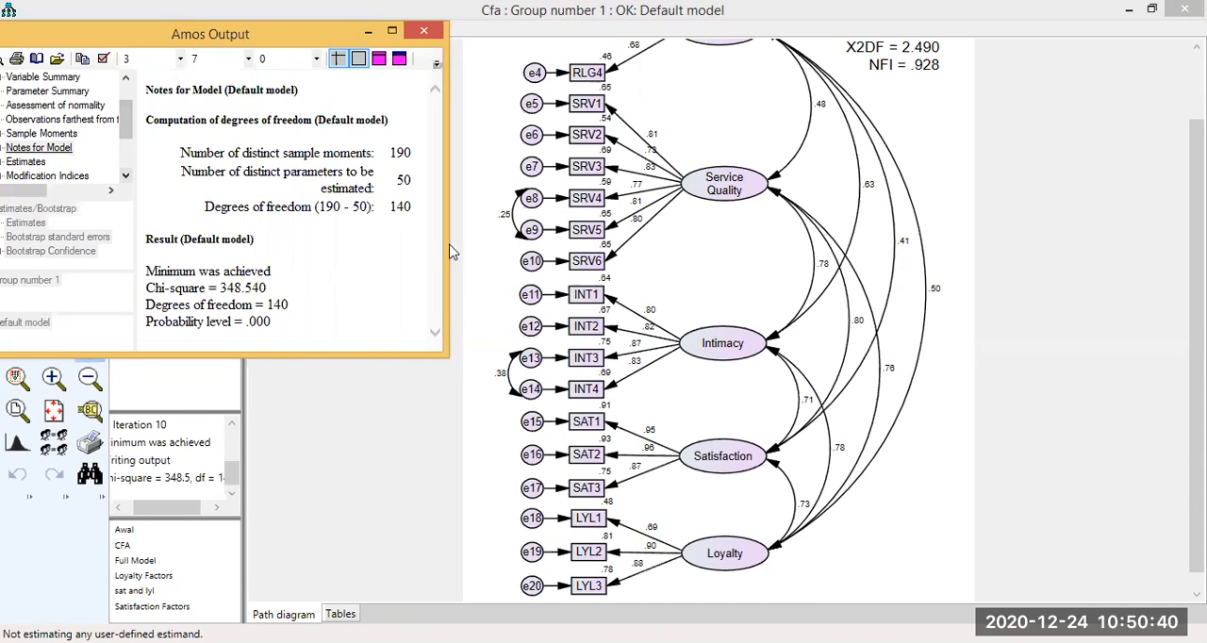
key(Down)
key(Down)
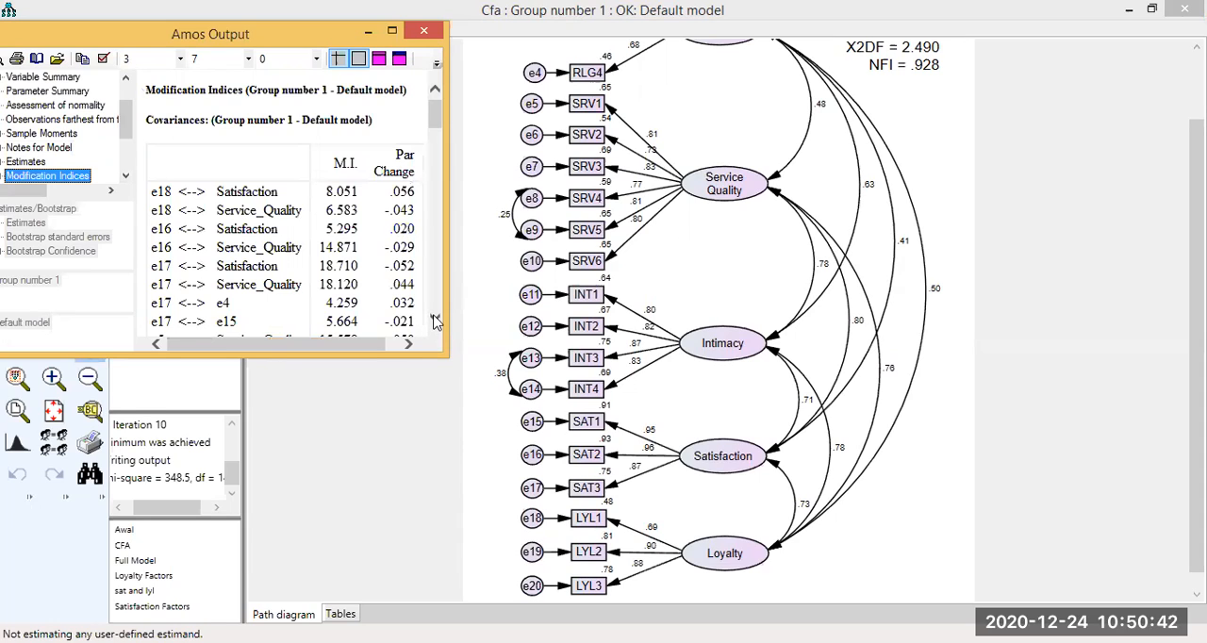
click(434, 321)
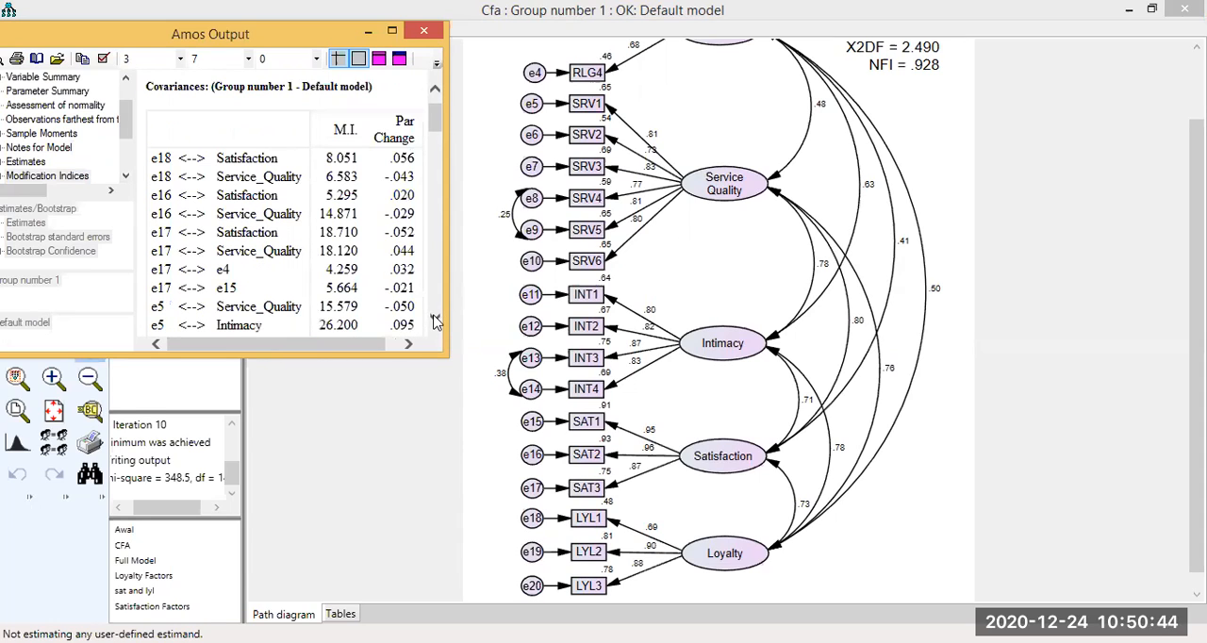
click(435, 321)
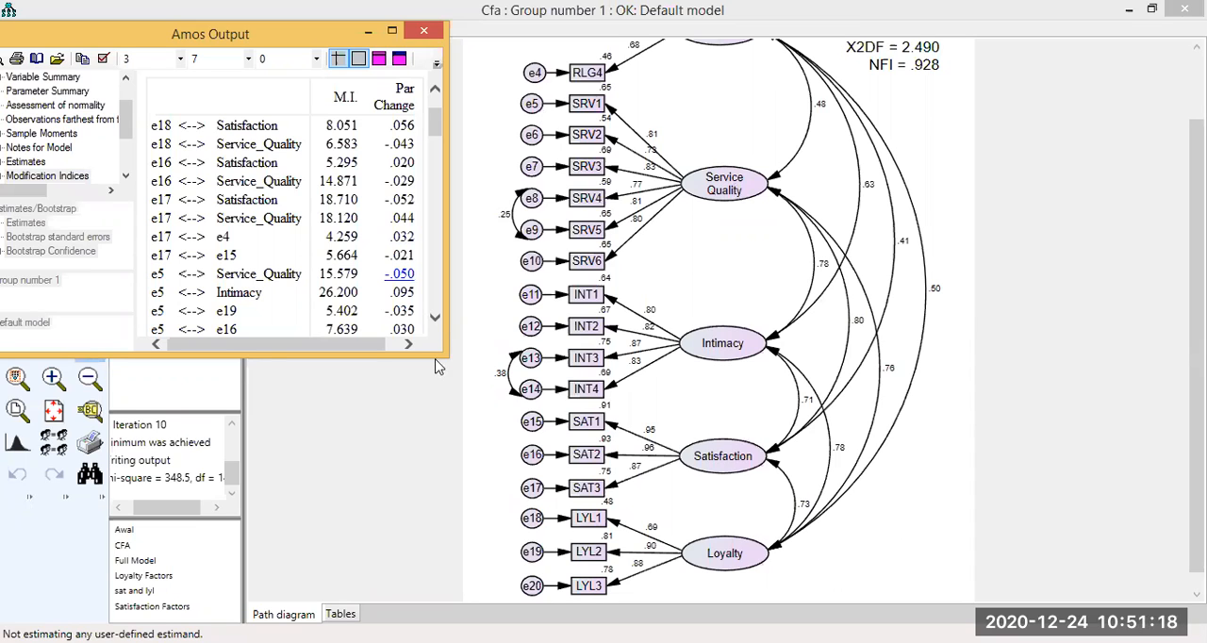
Examine the covariance modification indices from e5 through e12 for another pair of error terms within Service Quality.
click(436, 318)
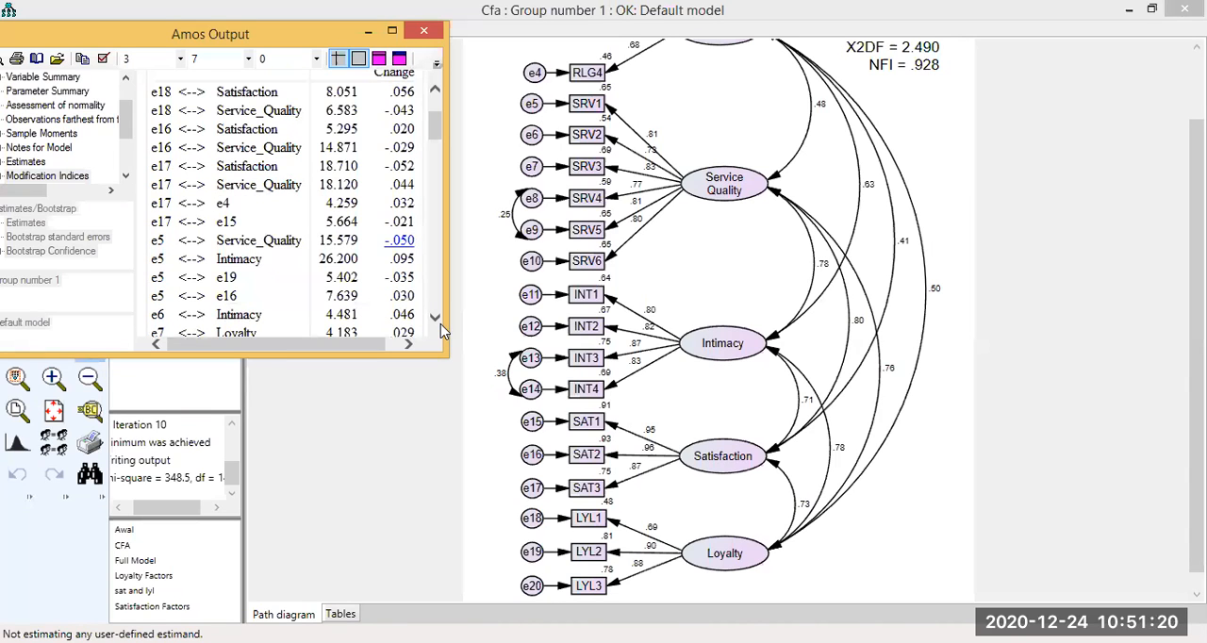
click(436, 319)
click(435, 319)
click(436, 319)
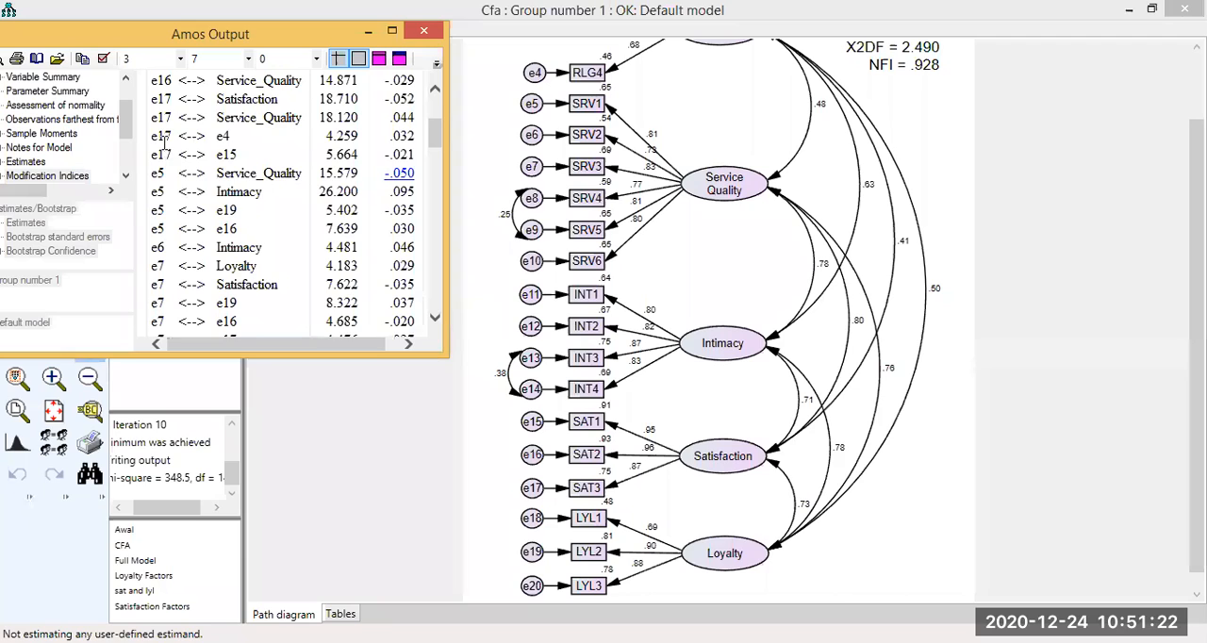
scroll(164, 142, down, 1)
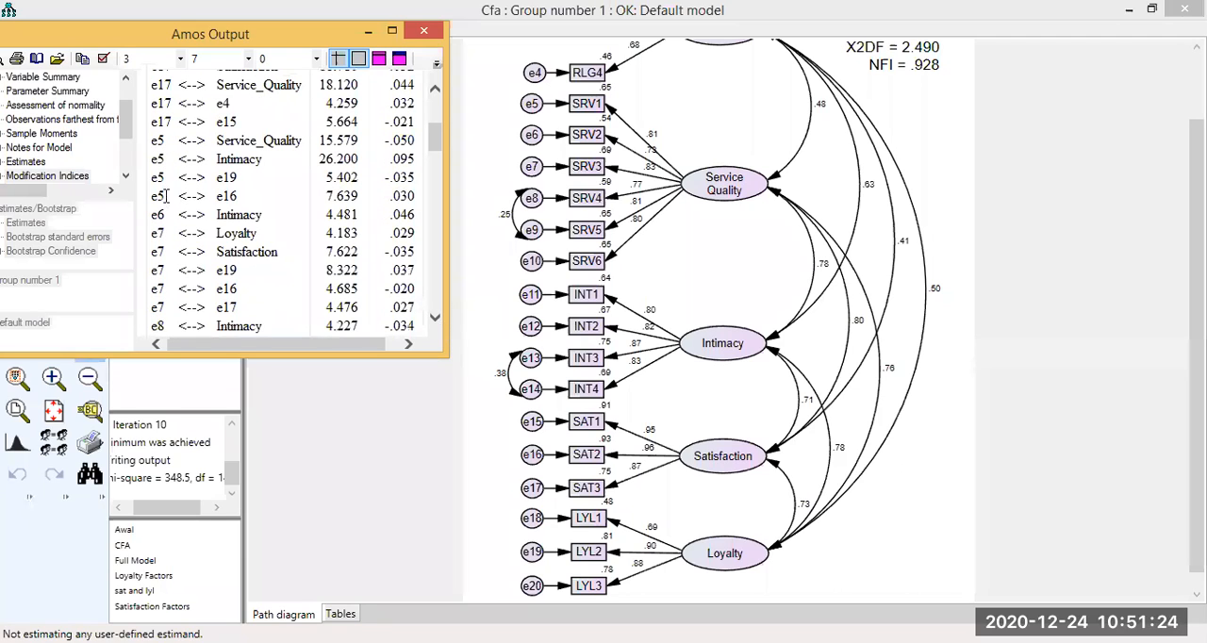
click(435, 319)
click(436, 319)
click(435, 319)
click(435, 319)
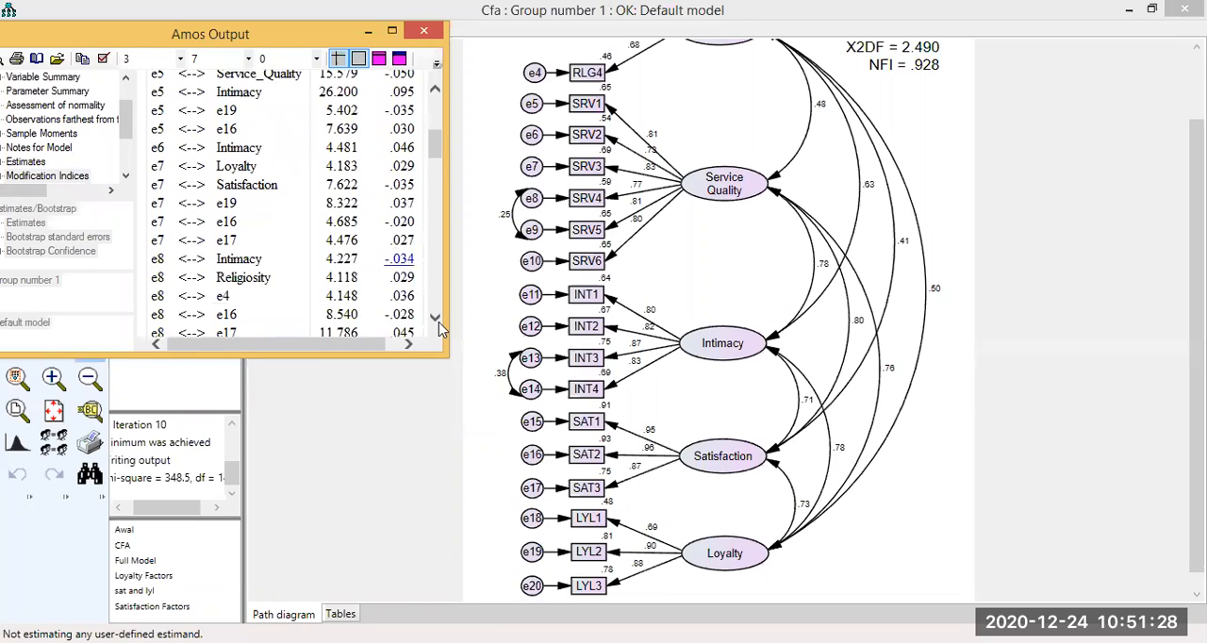
click(436, 319)
click(436, 321)
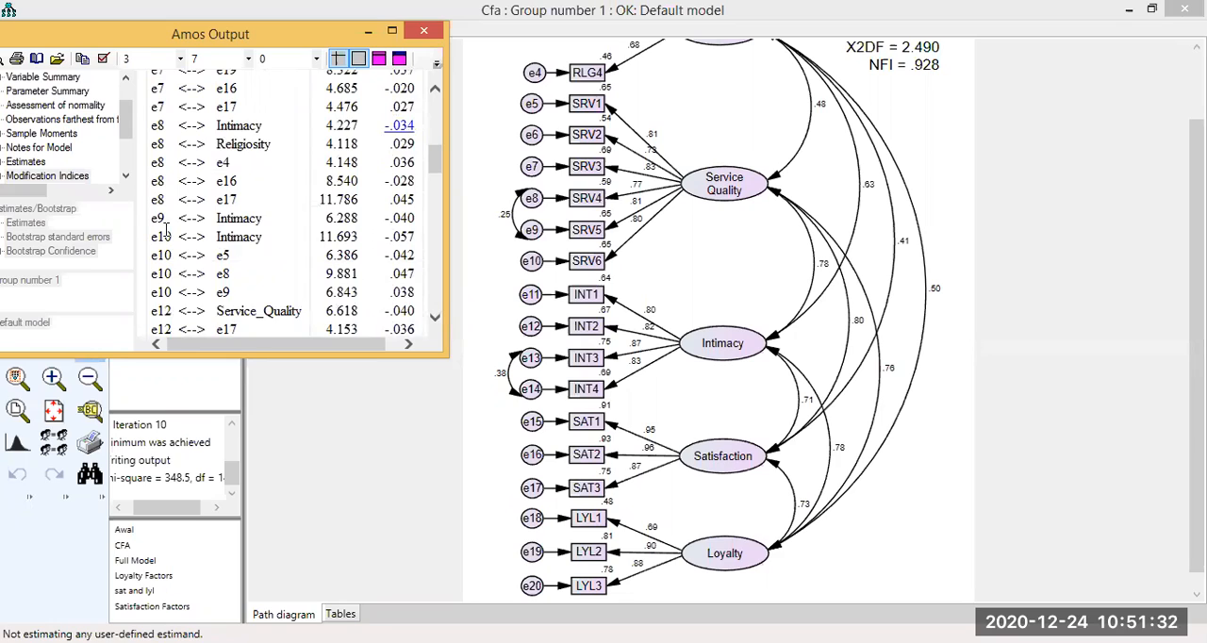
scroll(165, 231, down, 1)
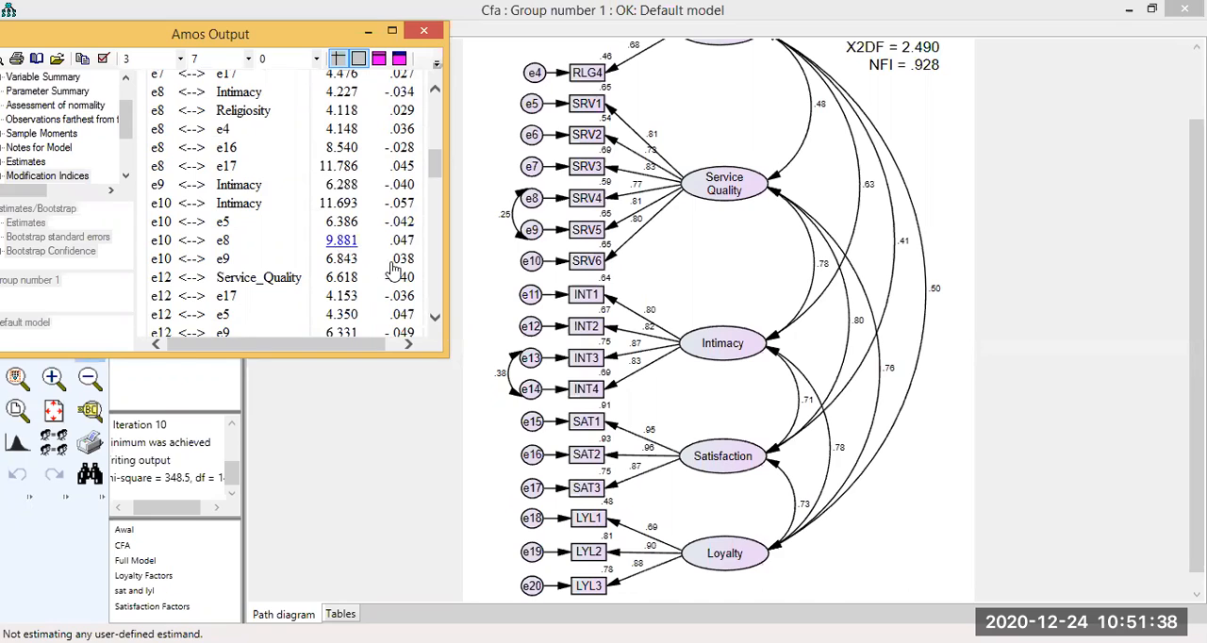
scroll(341, 243, up, 2)
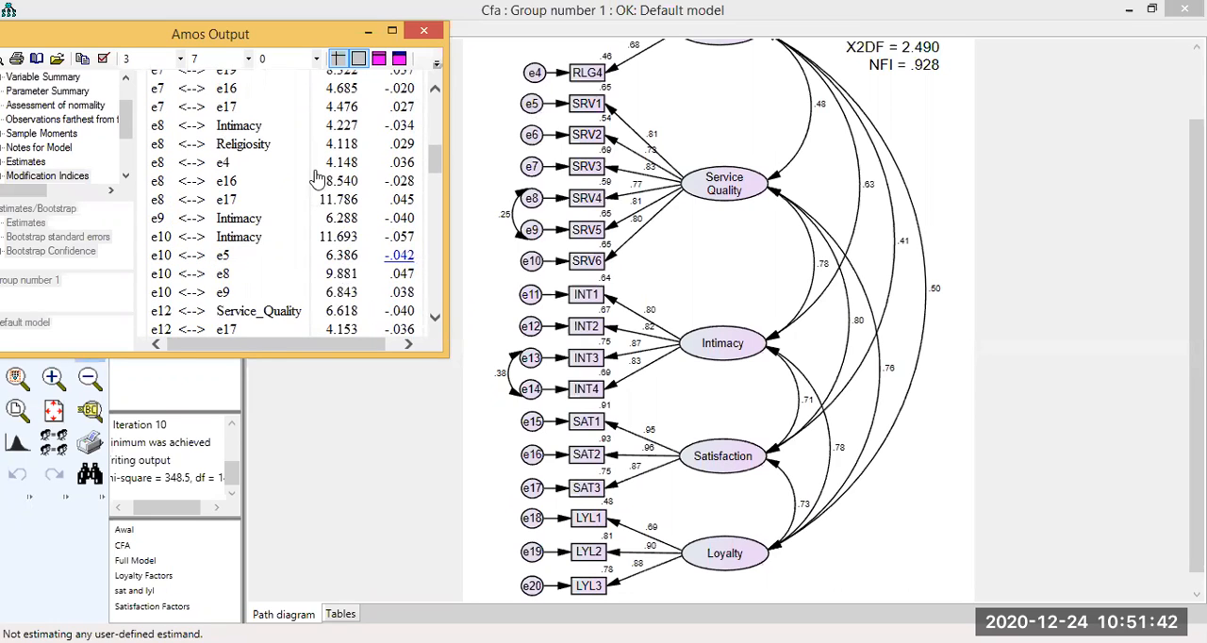
click(367, 36)
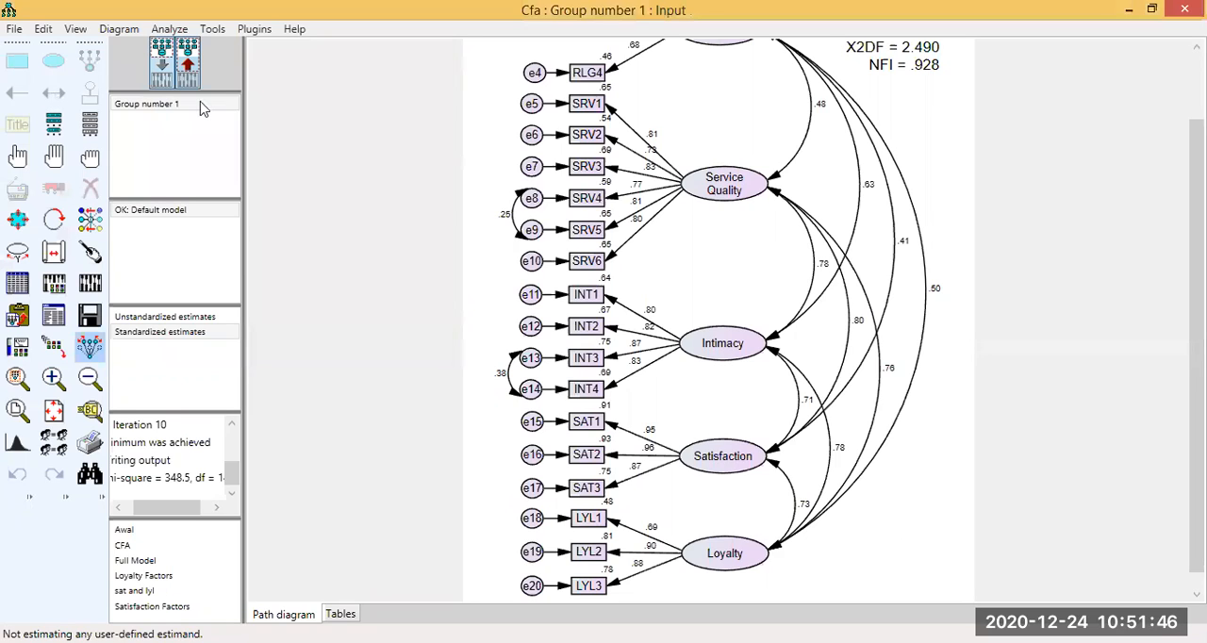
Draw a covariance between error terms e5 and e10 of Service Quality in the input diagram, and reshape the e8–e9 covariance arc.
click(162, 64)
click(54, 92)
mouse_move(535, 105)
mouse_down()
mouse_move(553, 207)
mouse_move(537, 266)
mouse_move(493, 143)
mouse_move(517, 188)
mouse_move(537, 108)
mouse_up()
drag(790, 166, 538, 290)
click(53, 187)
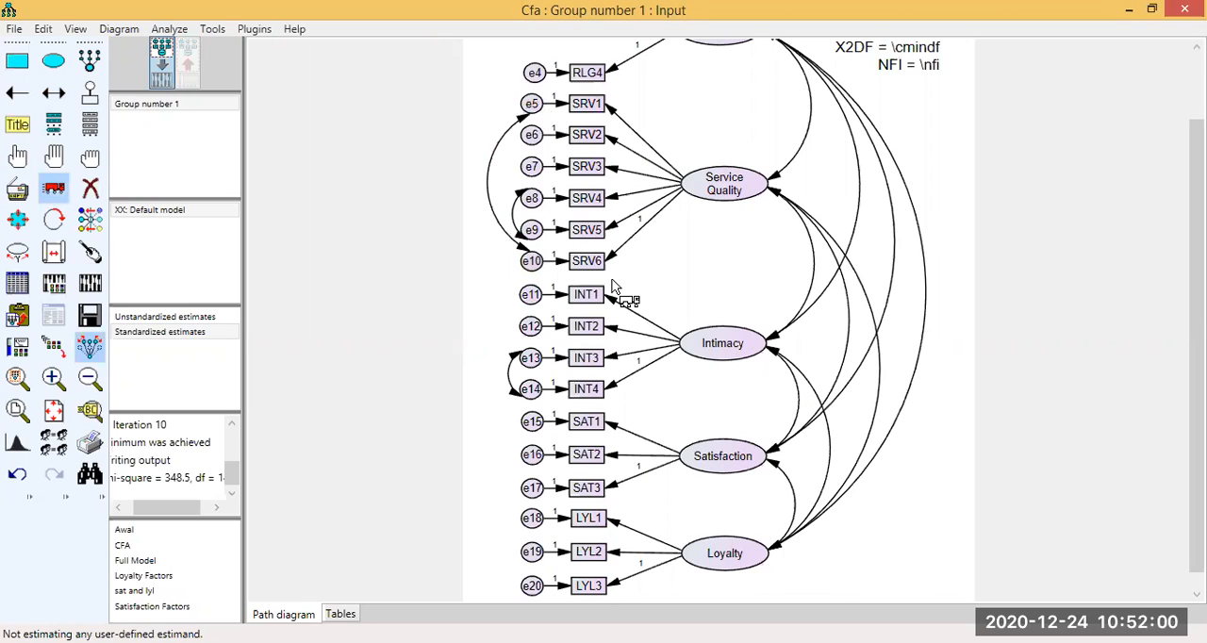
mouse_move(517, 207)
mouse_down()
mouse_move(554, 201)
mouse_move(519, 227)
mouse_up()
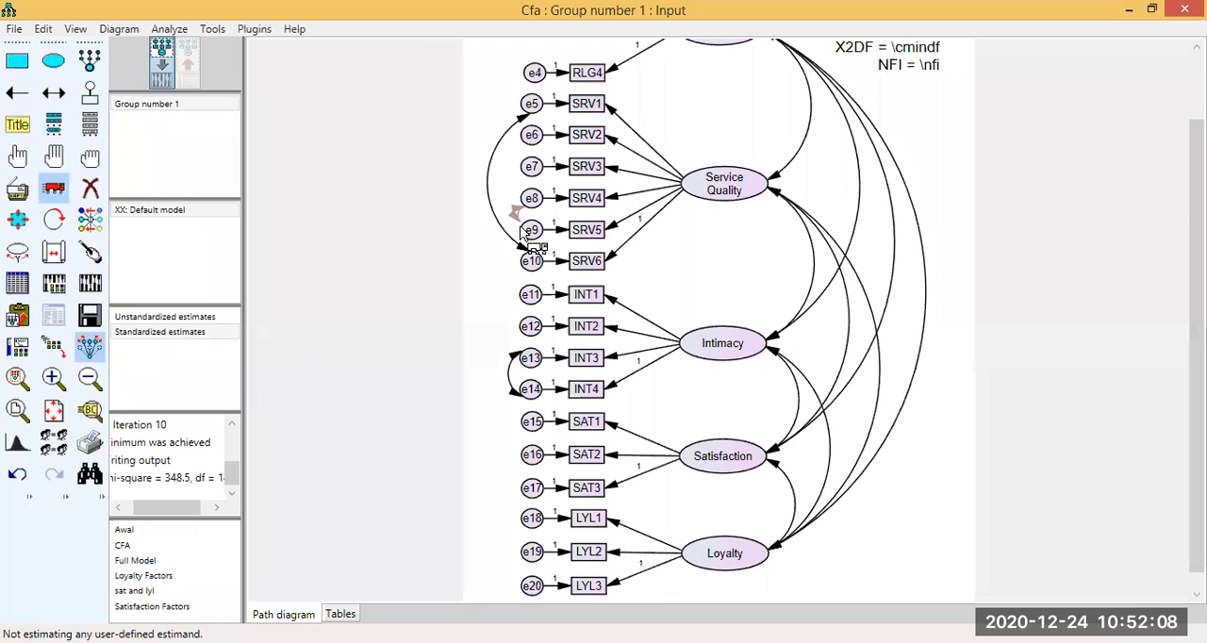
Recalculate the model with the e5–e10 covariance and show the estimates on the path diagram to review the fit indices.
scroll(1099, 203, up, 2)
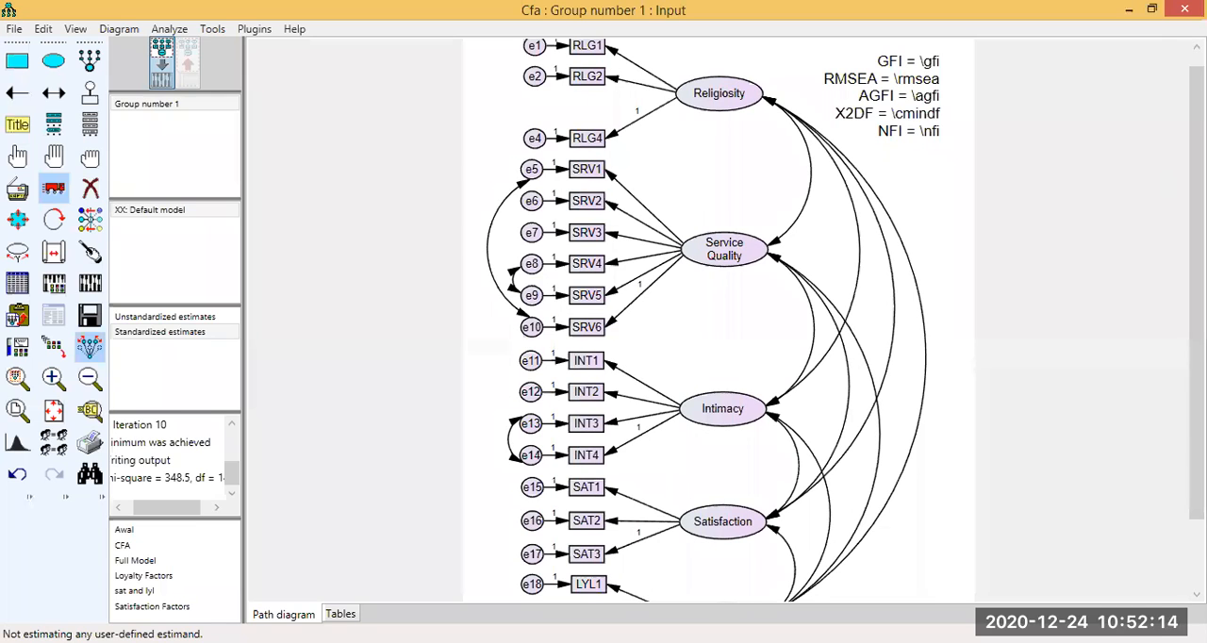
scroll(1110, 170, up, 1)
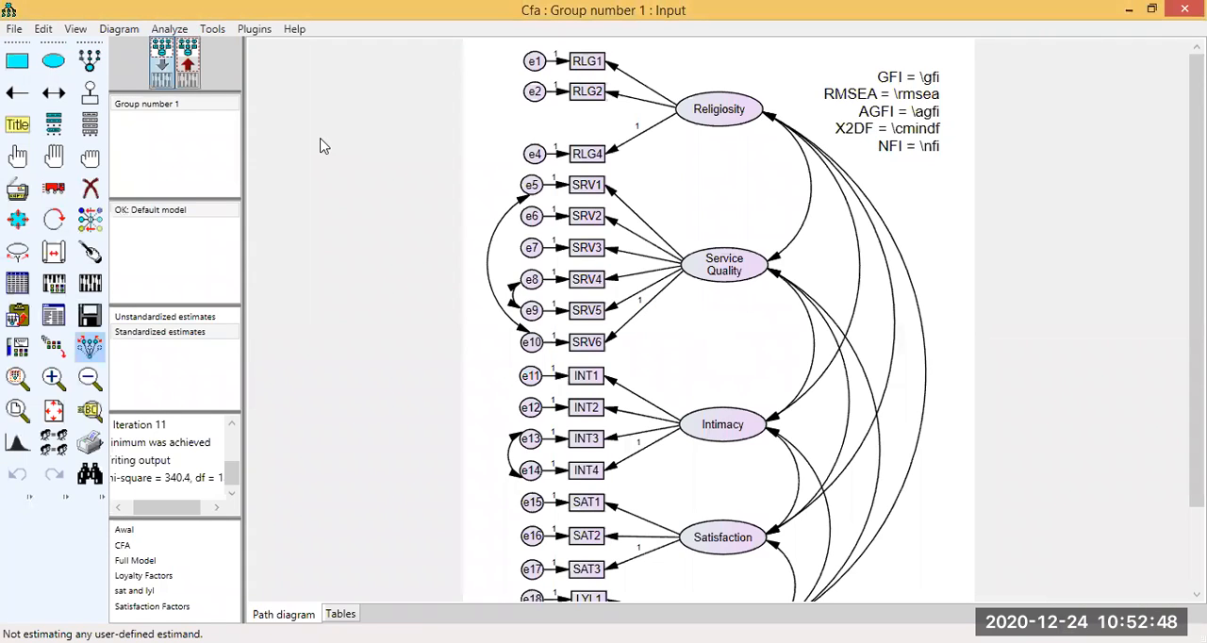
click(198, 85)
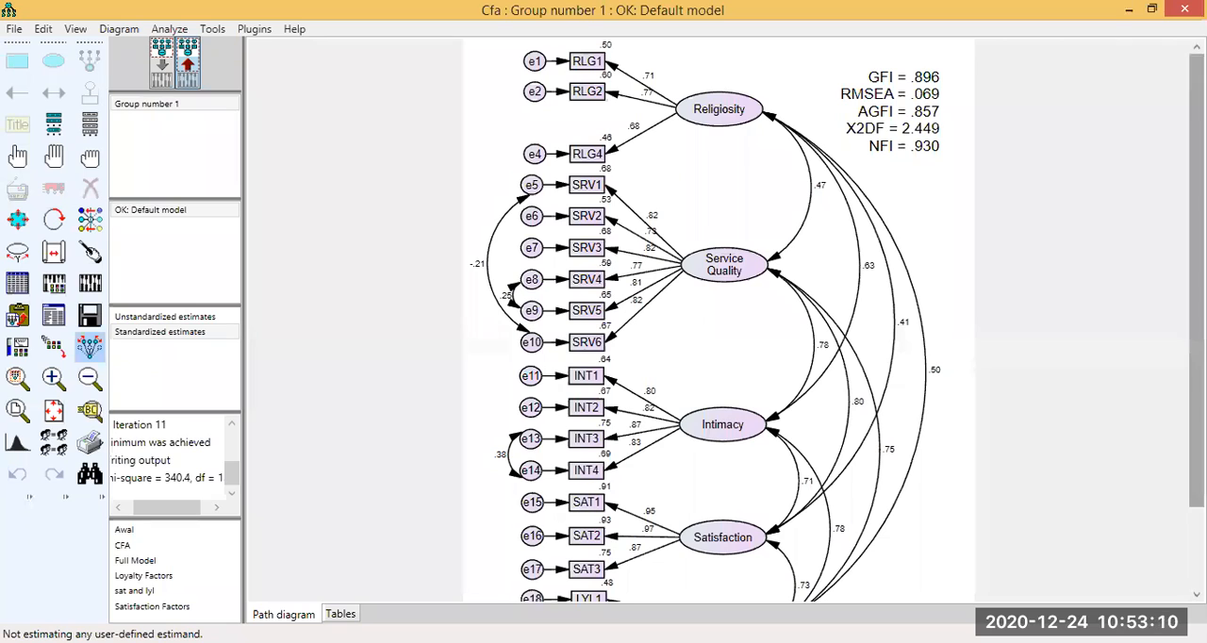
scroll(853, 321, down, 3)
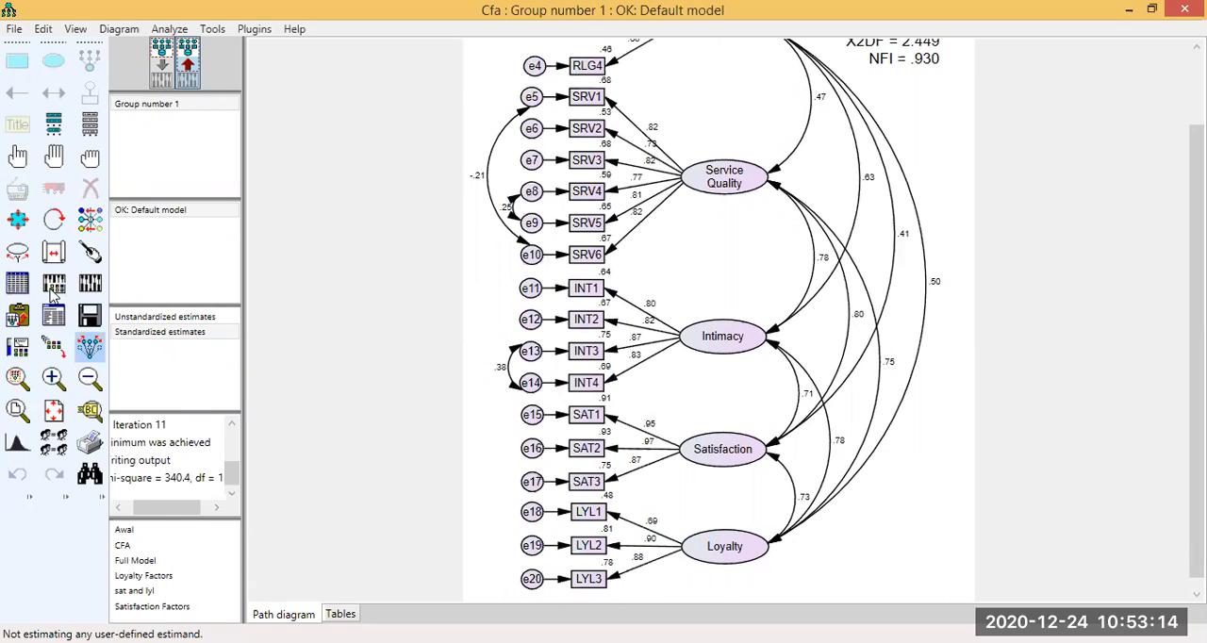
Open the text output and review the scalar estimates' correlations between the factors and between the covaried error terms.
click(54, 315)
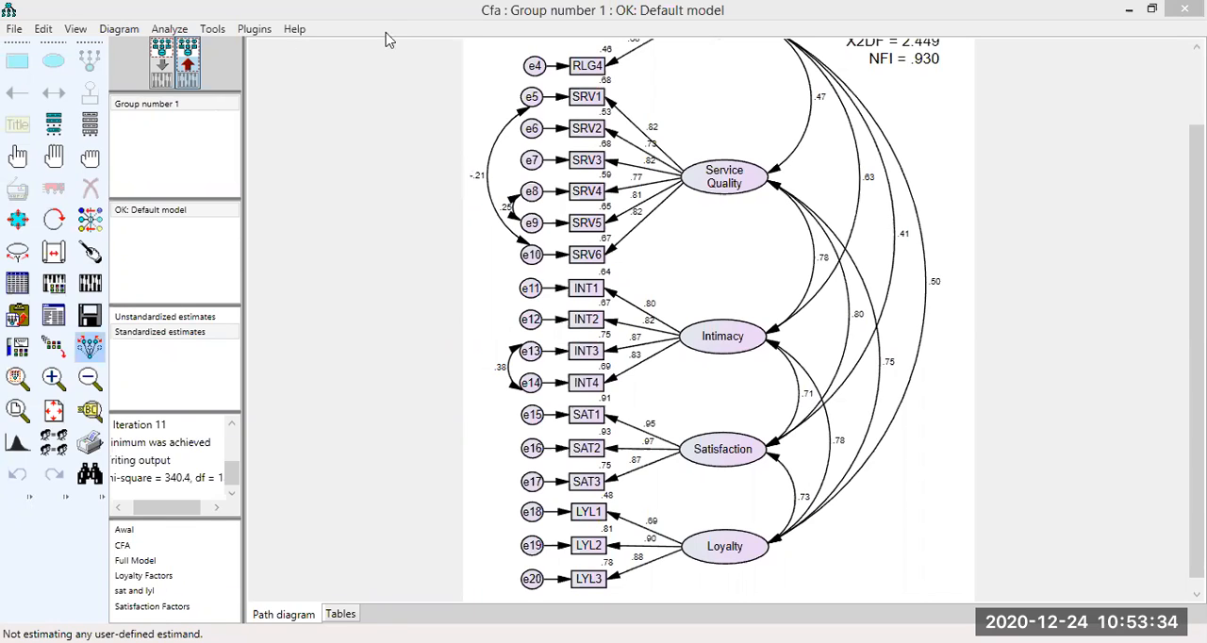
key(alt+Tab)
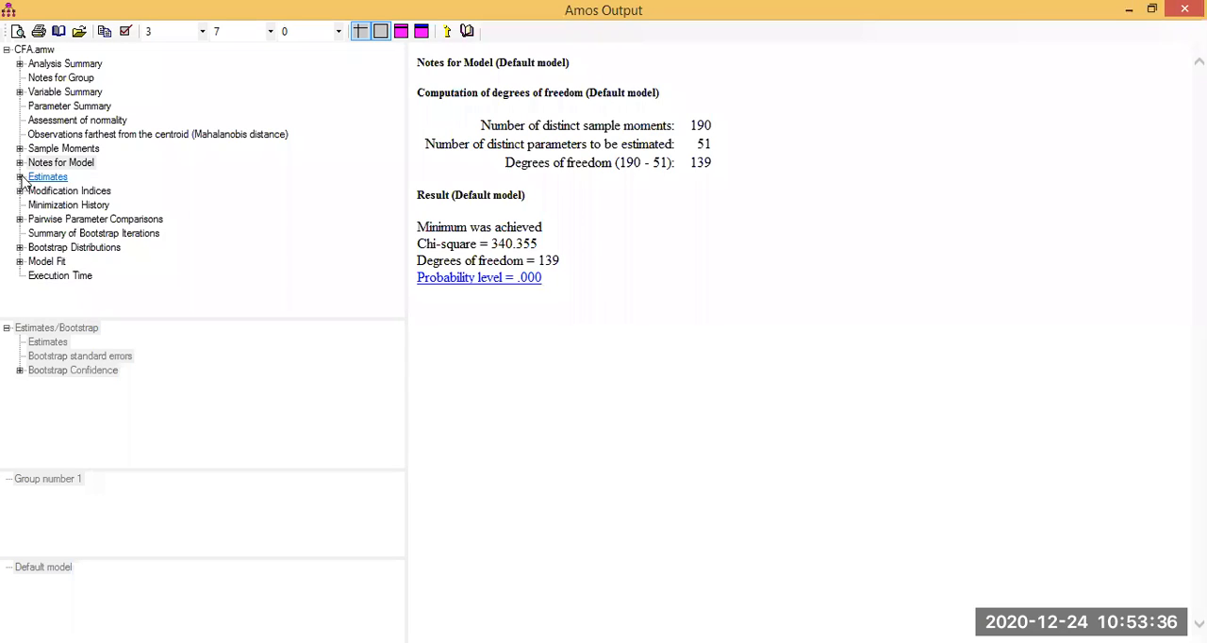
click(57, 178)
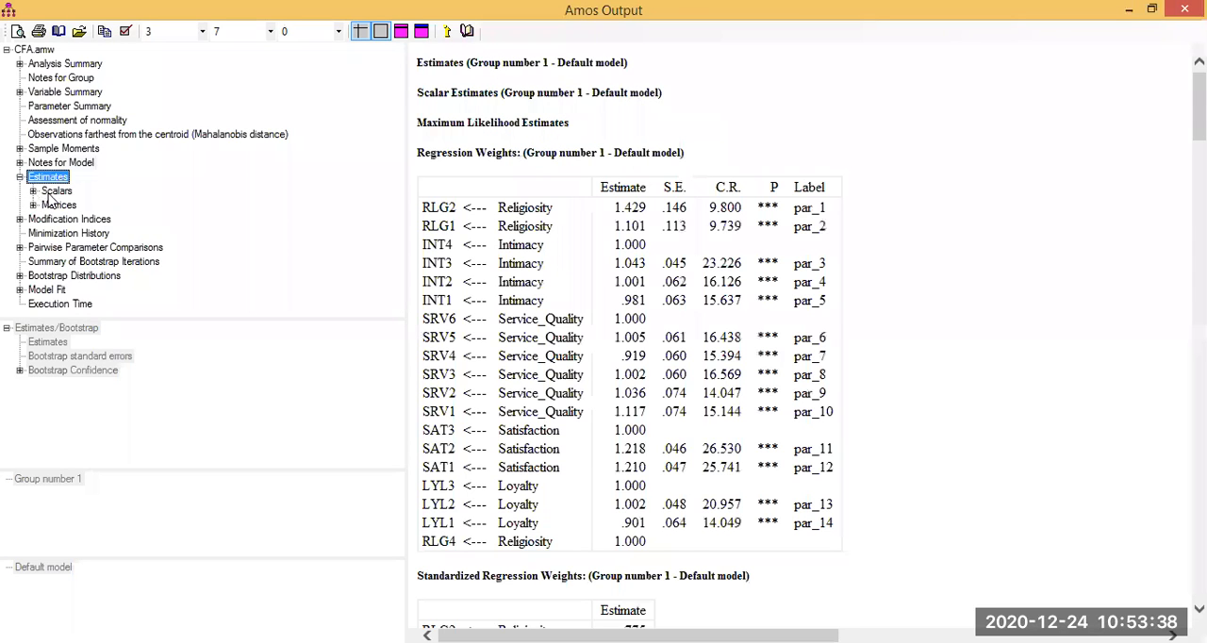
click(80, 247)
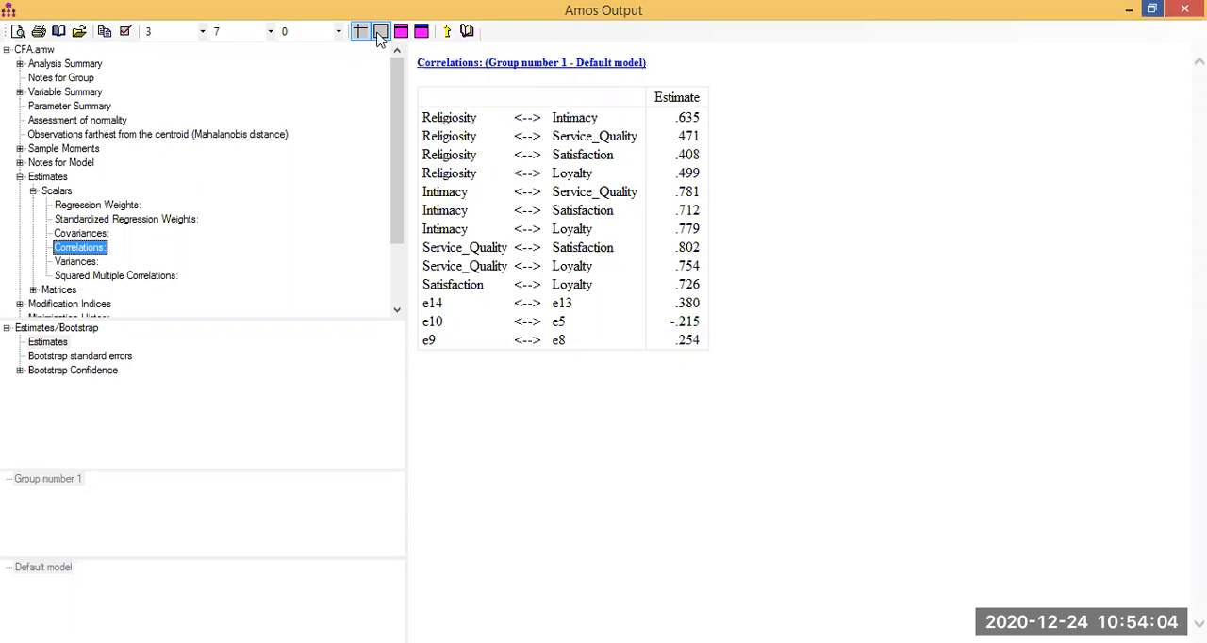
click(1151, 9)
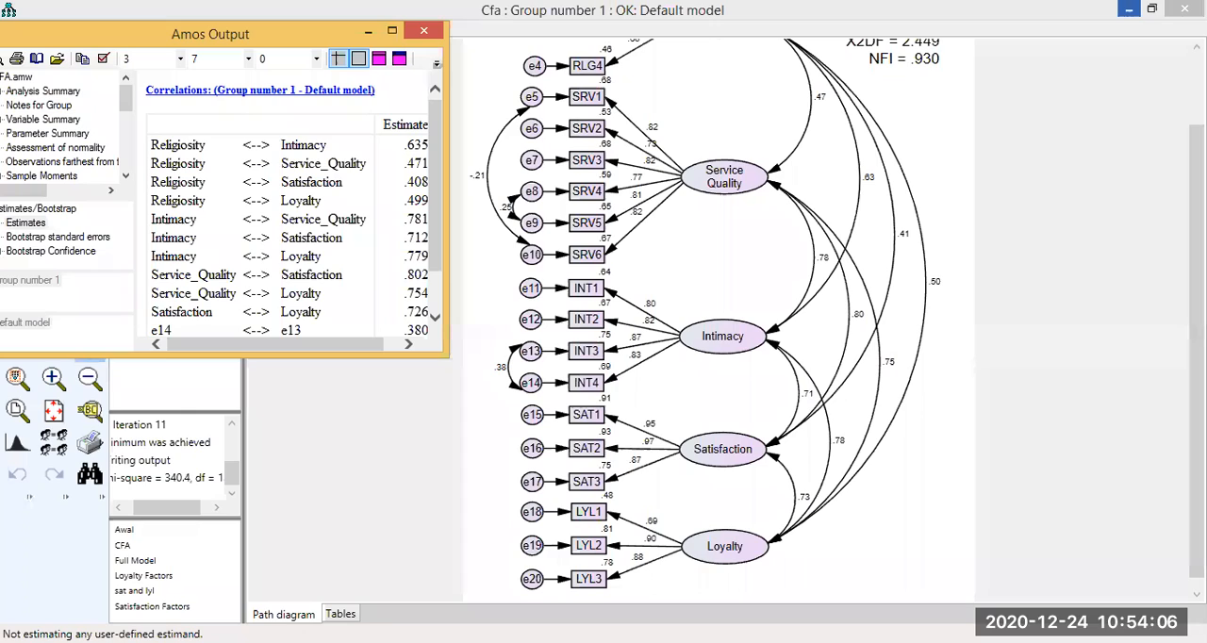
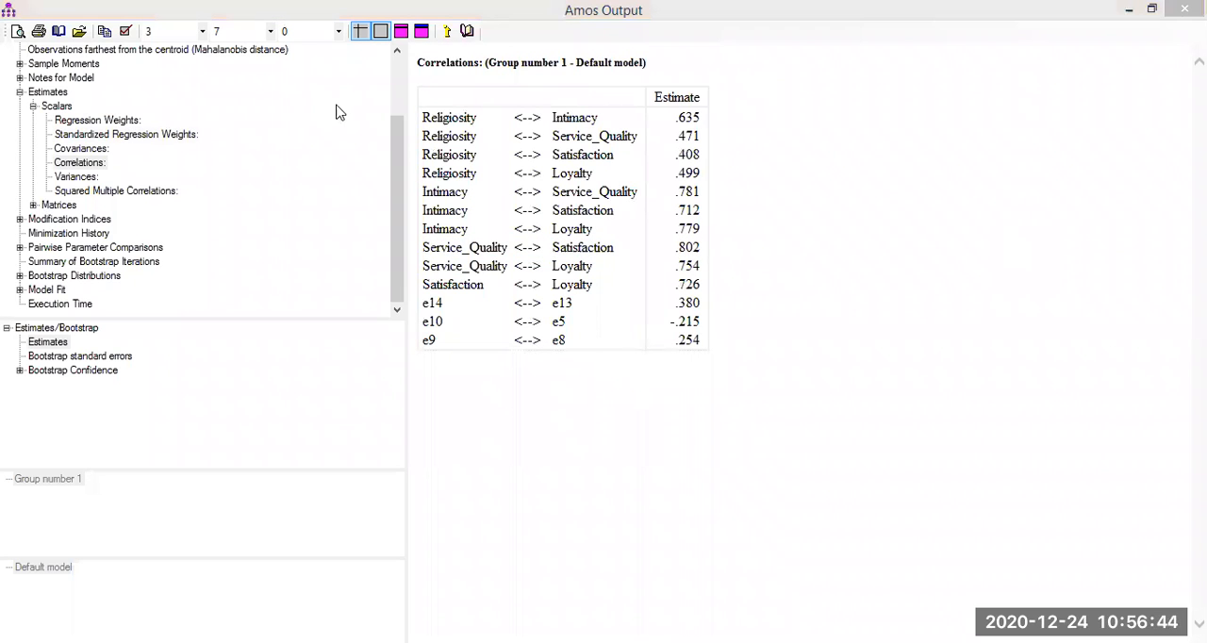
Return to the input path diagram and delete the covariance between error terms e8 and e9 of Service Quality.
key(alt+Tab)
click(90, 187)
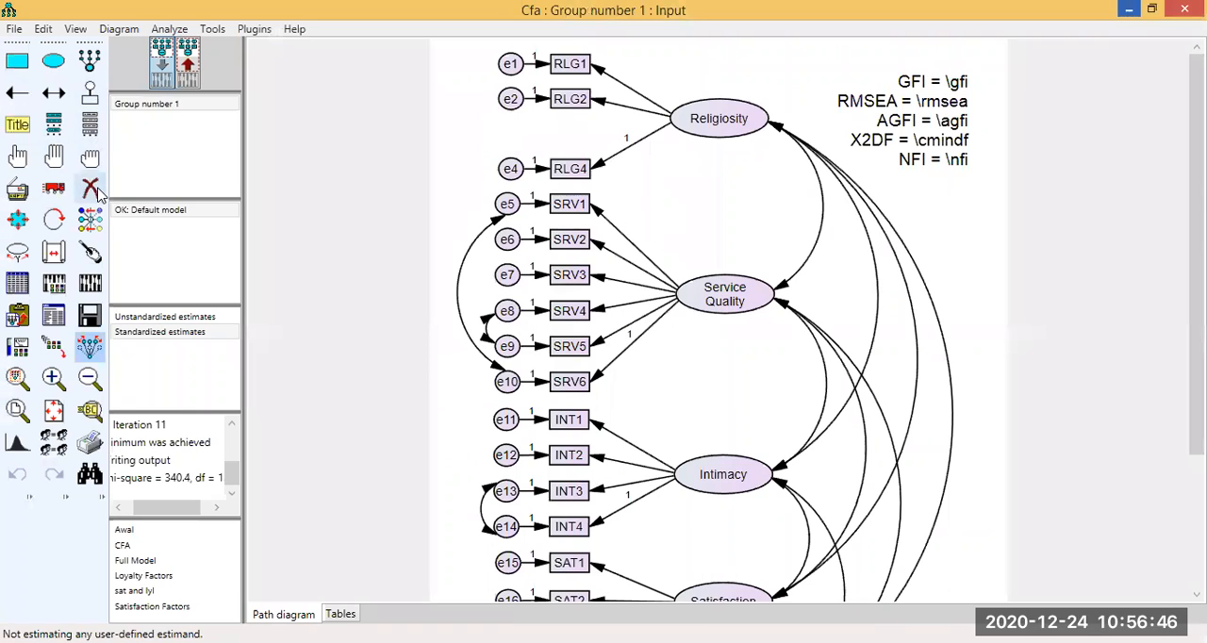
click(487, 340)
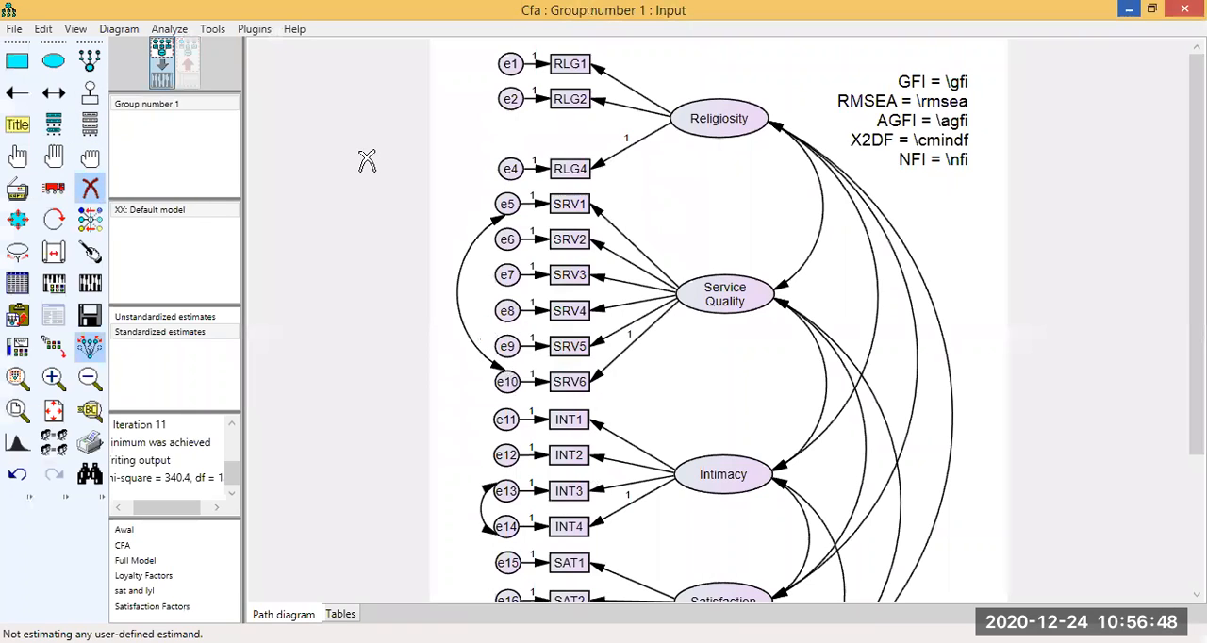
Recalculate the model without the e8–e9 covariance and show the estimates on the path diagram to review the fit indices.
click(87, 286)
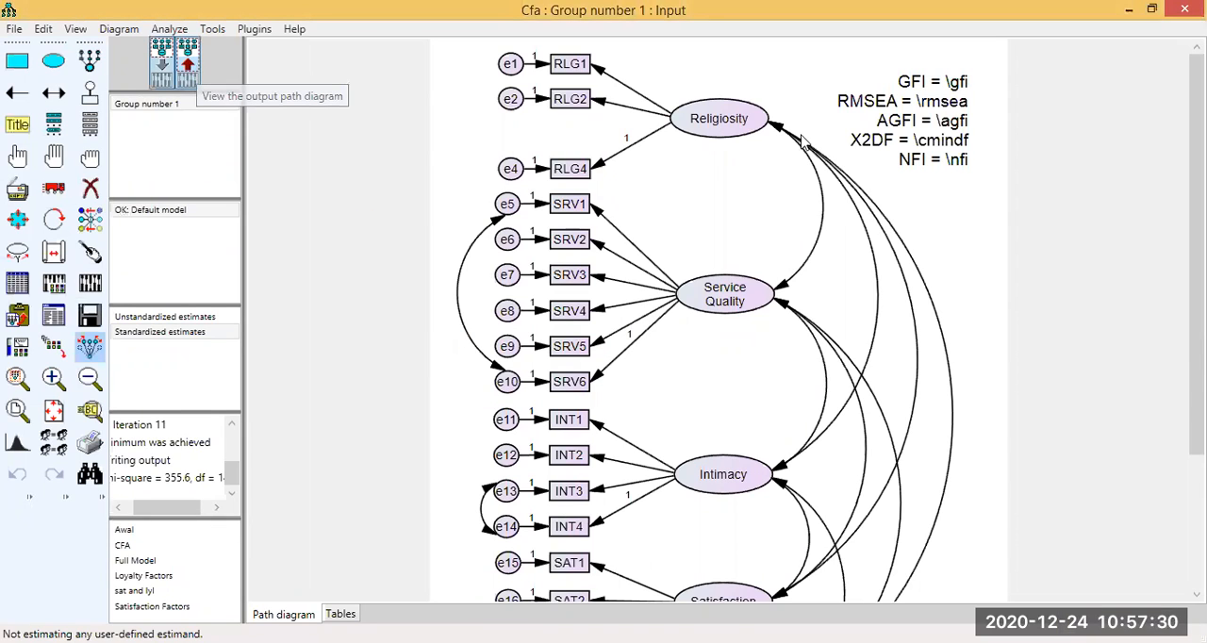
click(186, 71)
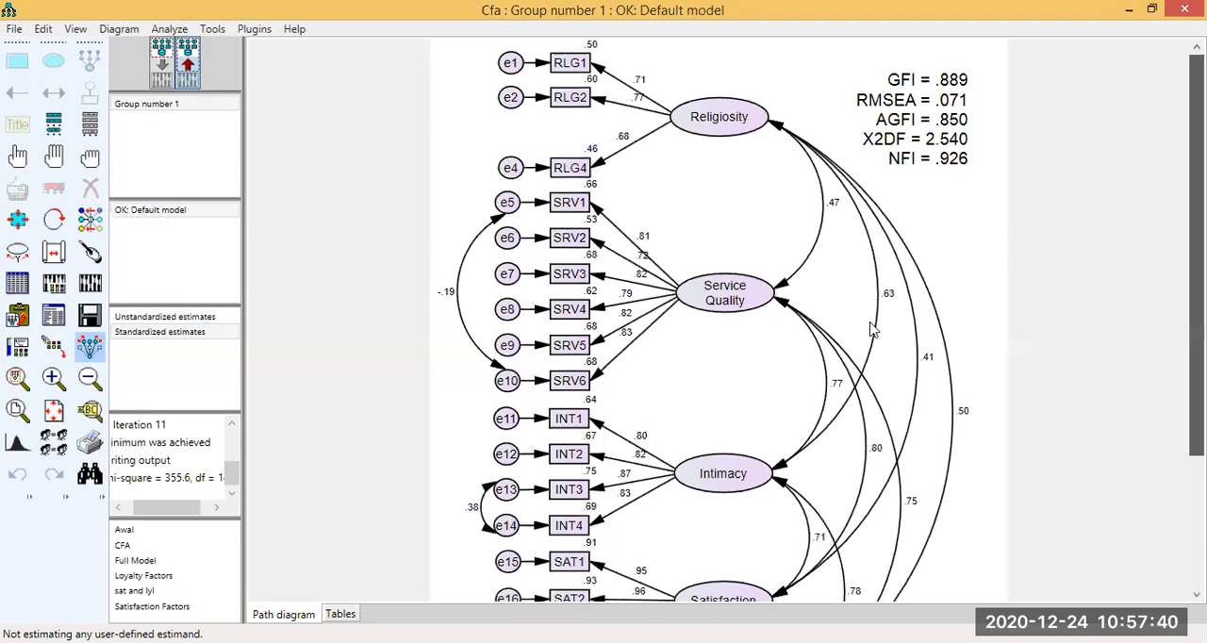
scroll(59, 319, down, 3)
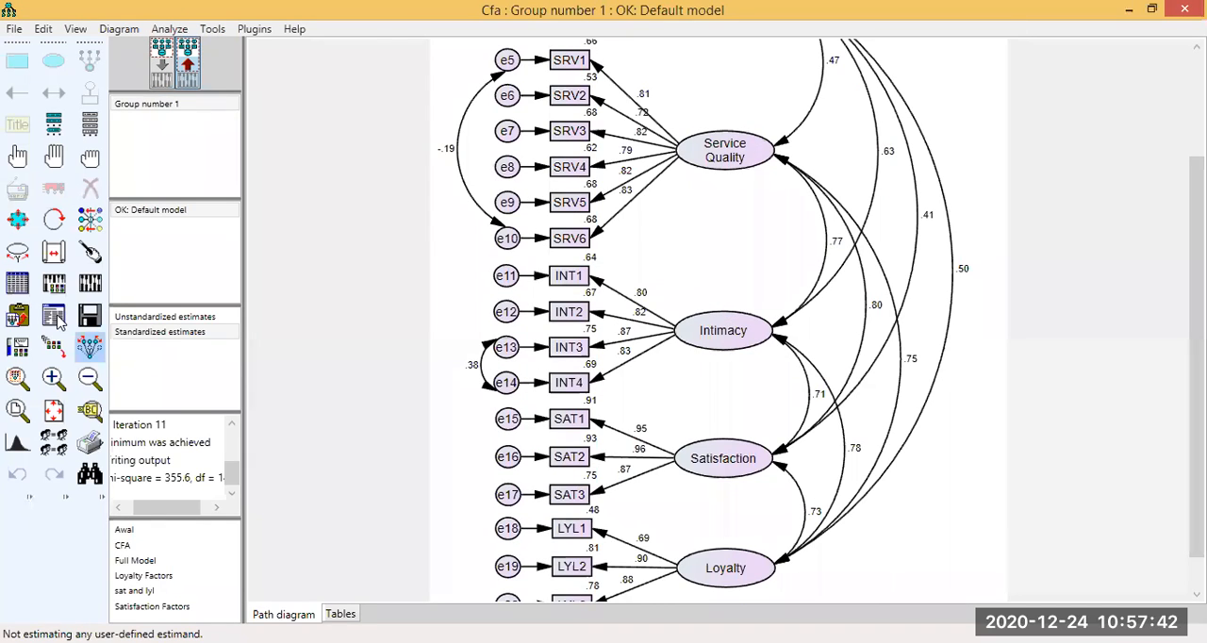
Open the text output, review the scalar estimates' correlations, and return to the output path diagram.
click(54, 283)
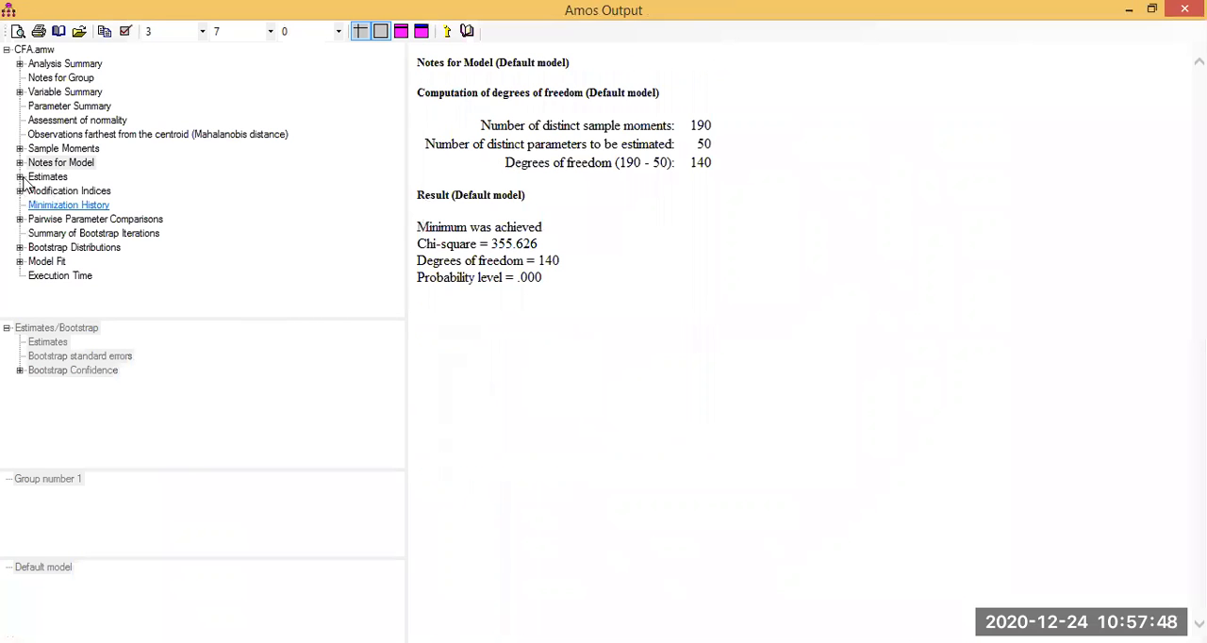
double_click(38, 179)
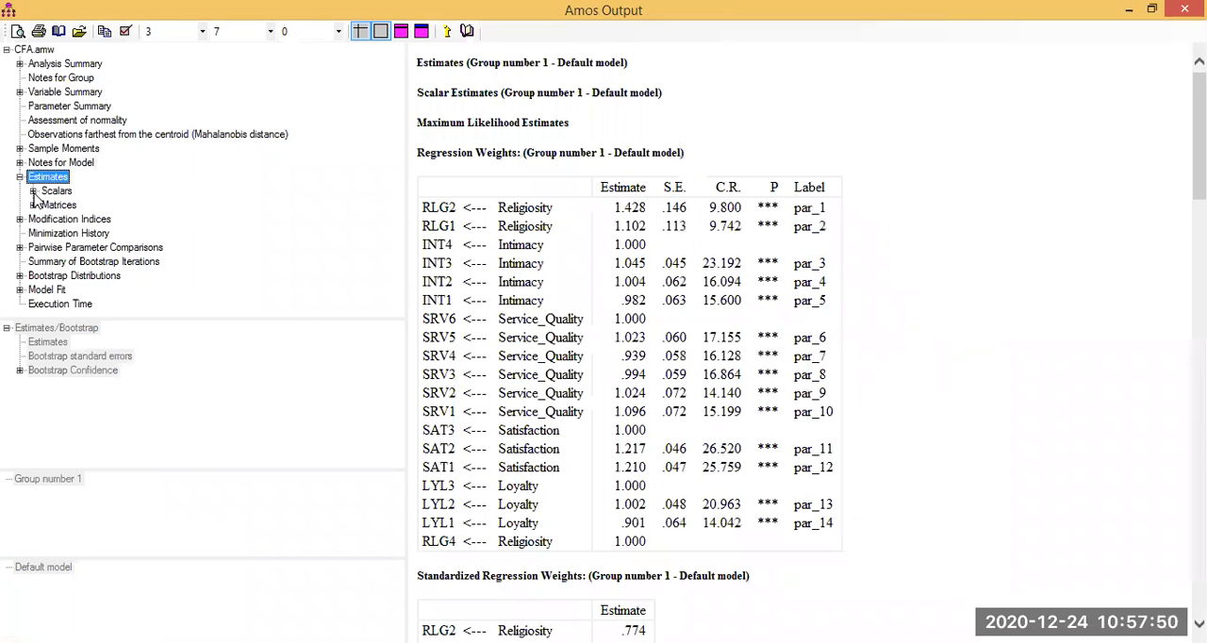
double_click(35, 193)
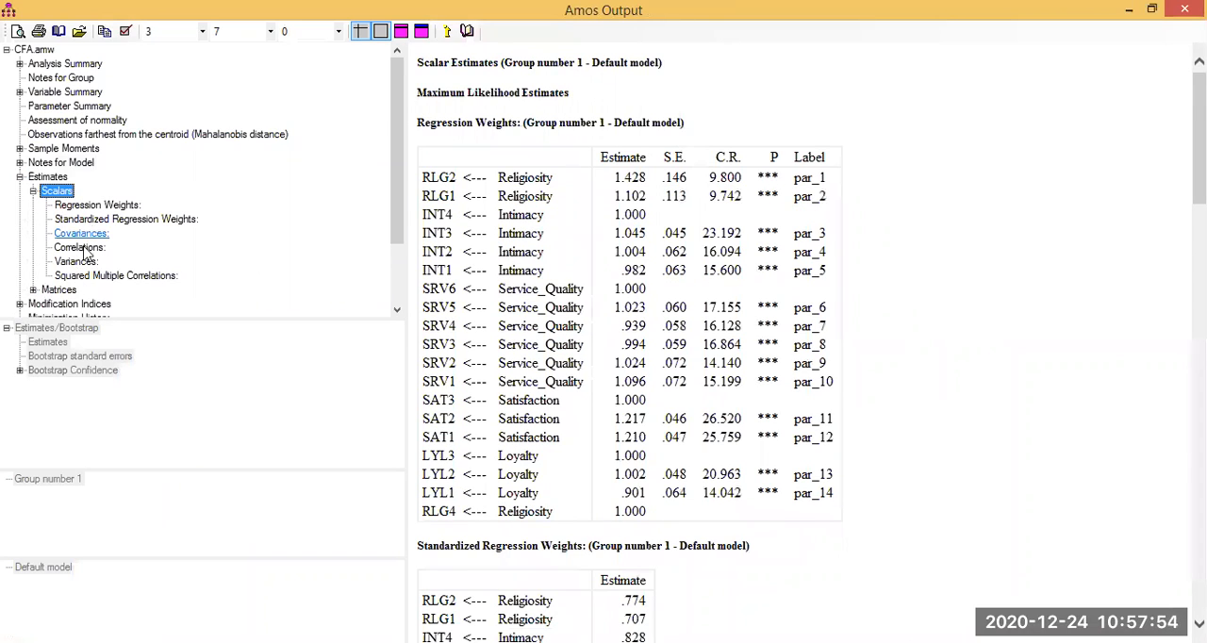
click(80, 247)
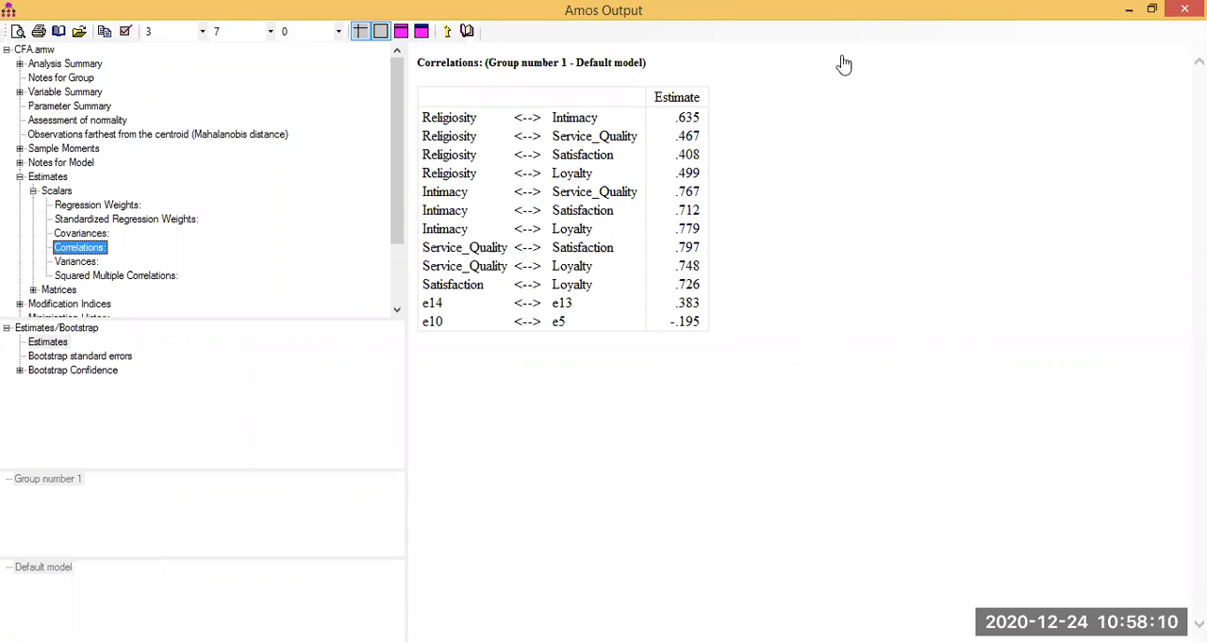
click(1149, 18)
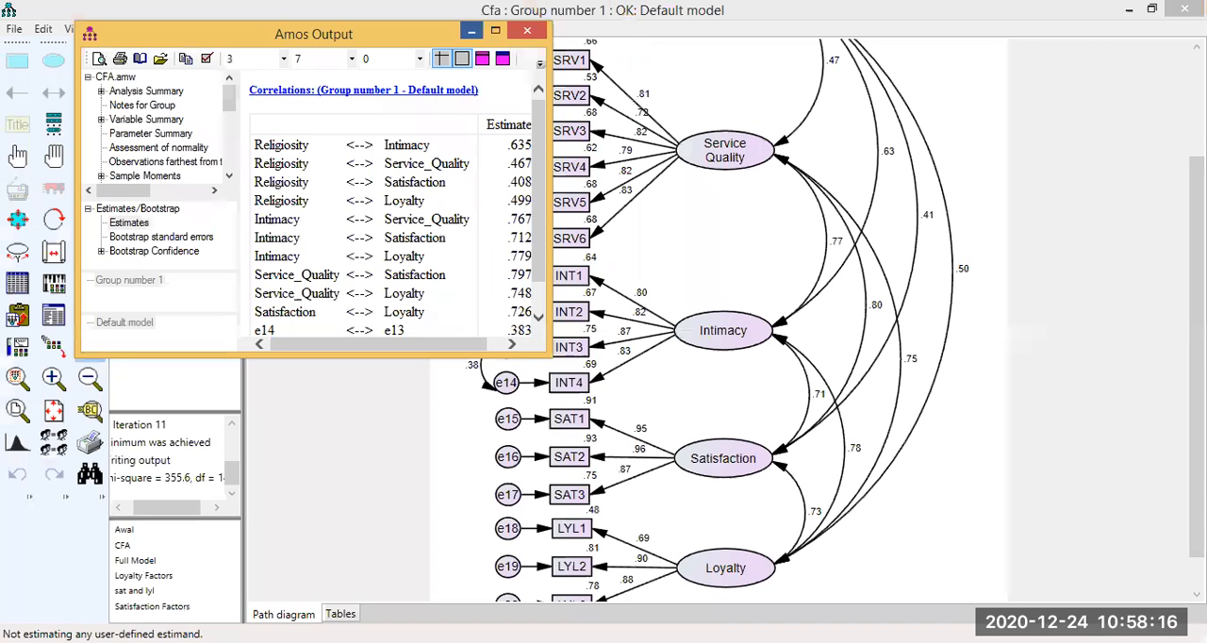
click(471, 31)
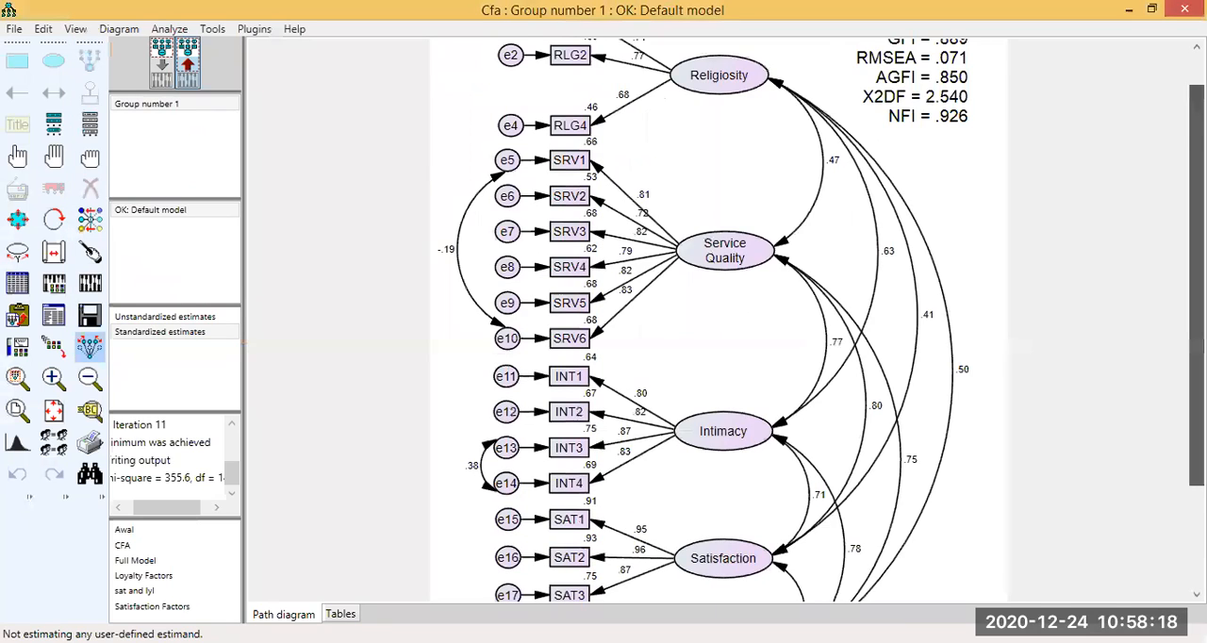
Examine the fit indices, factor loadings and factor correlations from Religiosity to Loyalty on the output path diagram.
scroll(705, 321, down, 2)
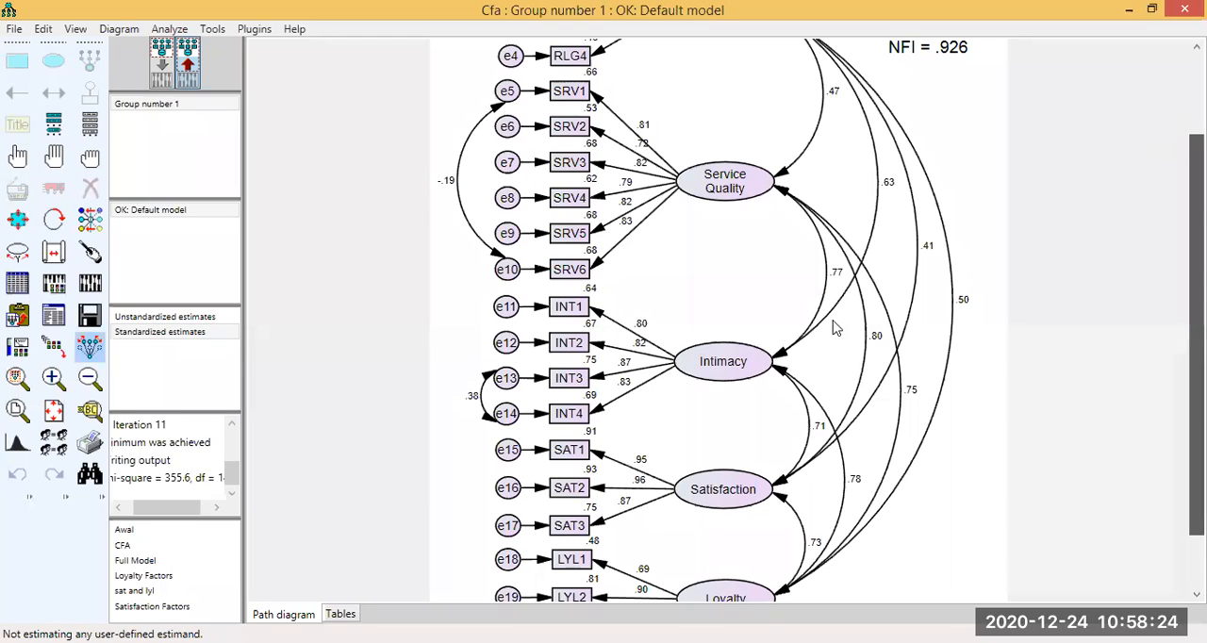
scroll(834, 327, up, 3)
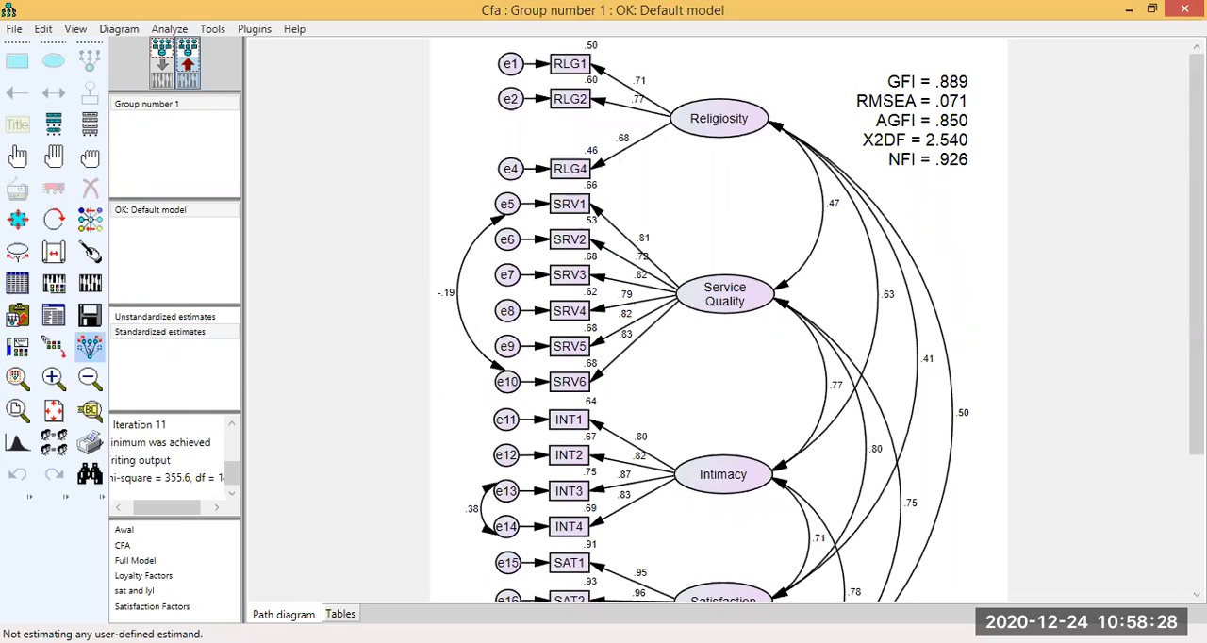
scroll(853, 362, down, 1)
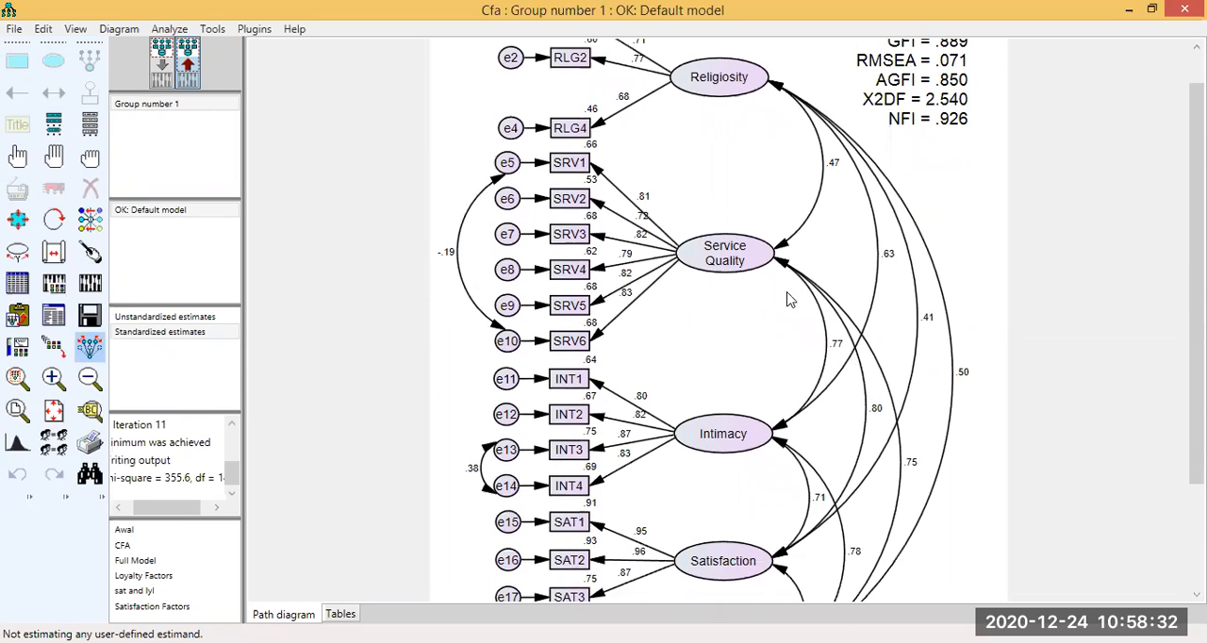
scroll(790, 299, down, 1)
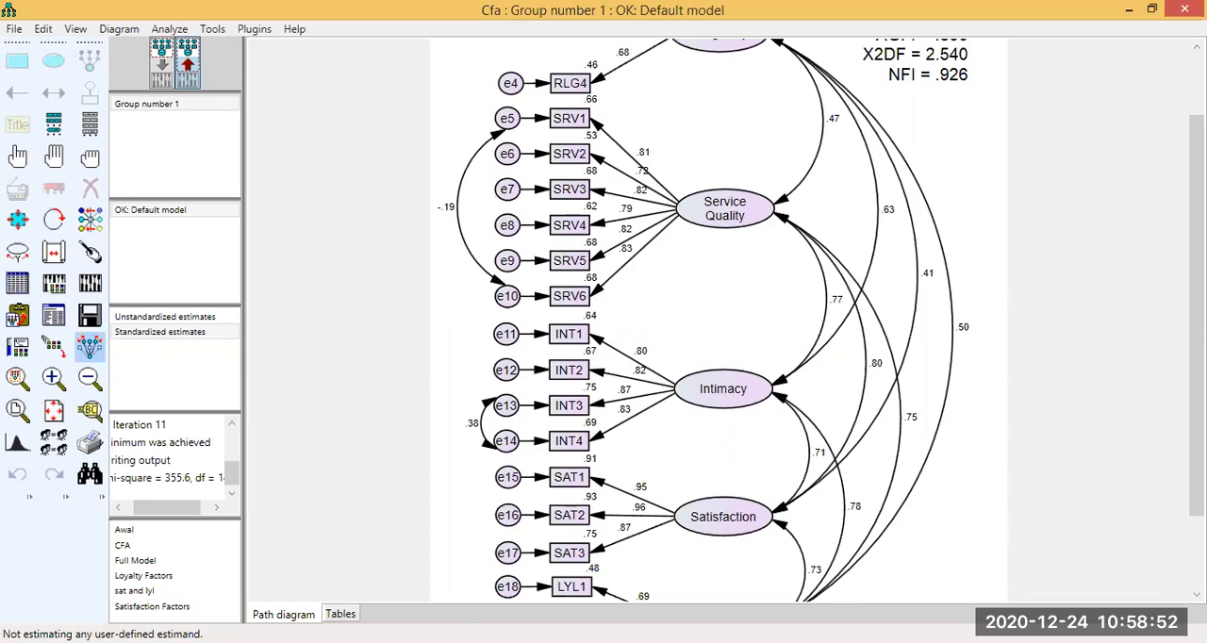
scroll(1196, 321, down, 1)
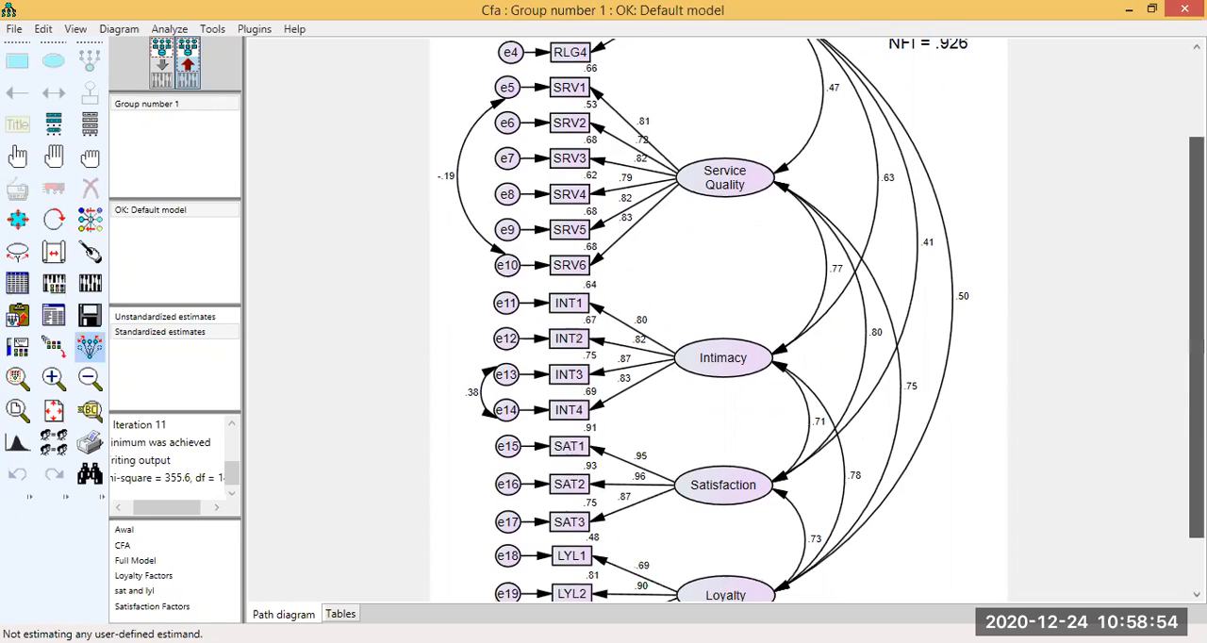
scroll(1002, 179, up, 4)
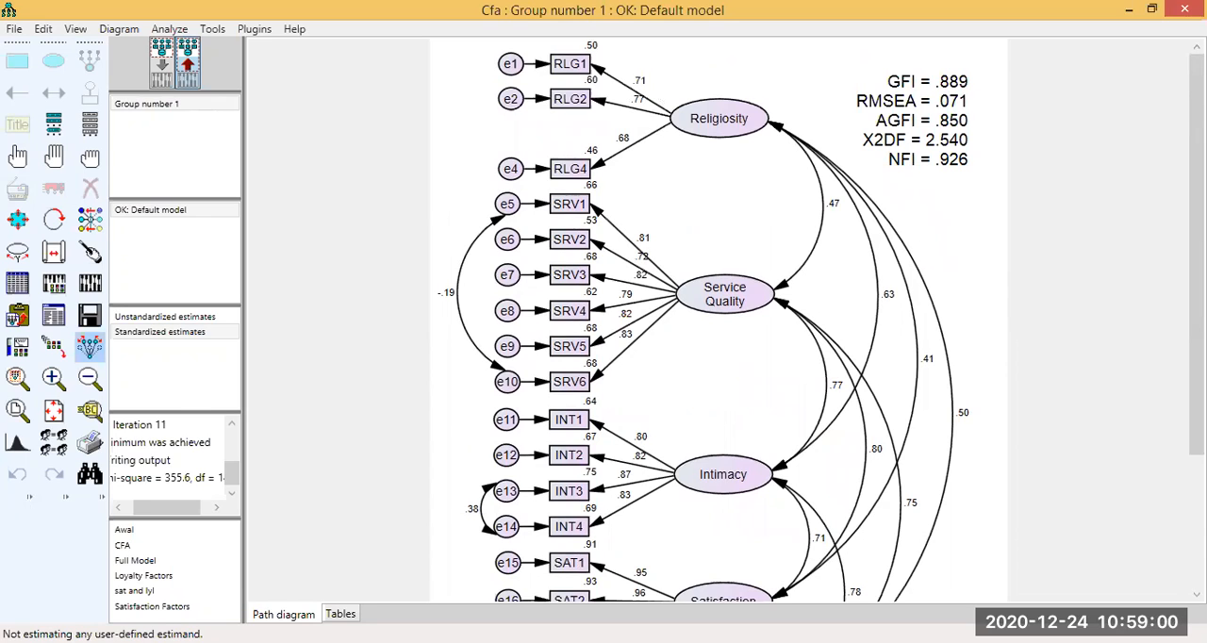
scroll(55, 325, down, 2)
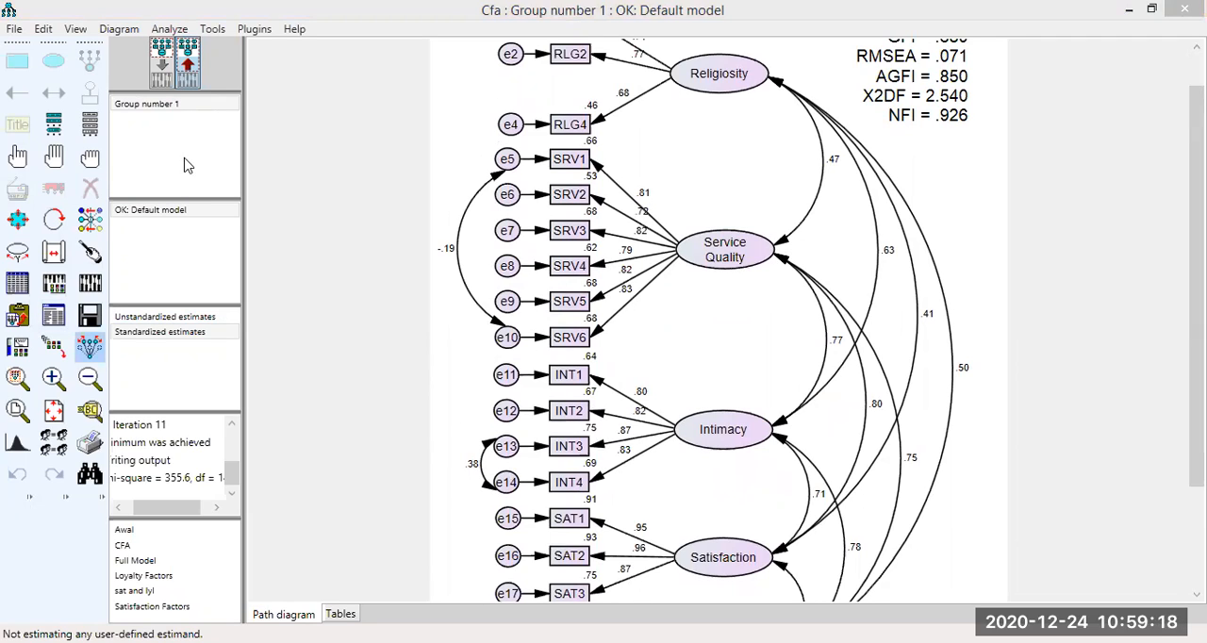
Show the covariance modification indices in the text output and move the output window clear of the path diagram.
scroll(188, 154, down, 1)
click(112, 148)
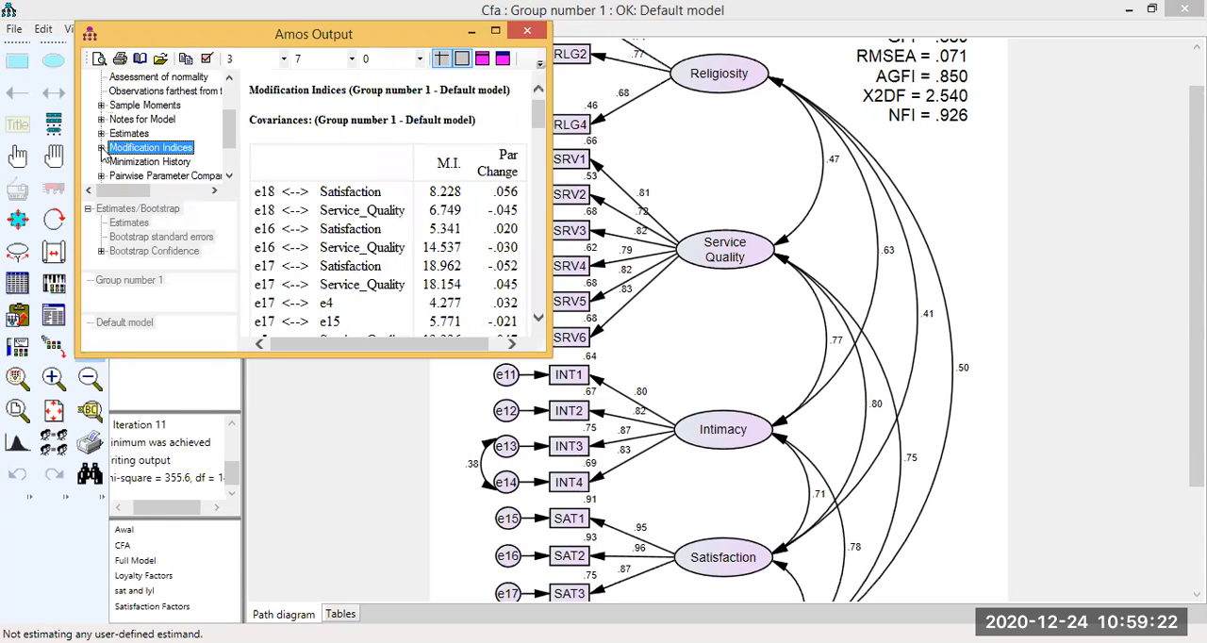
click(101, 148)
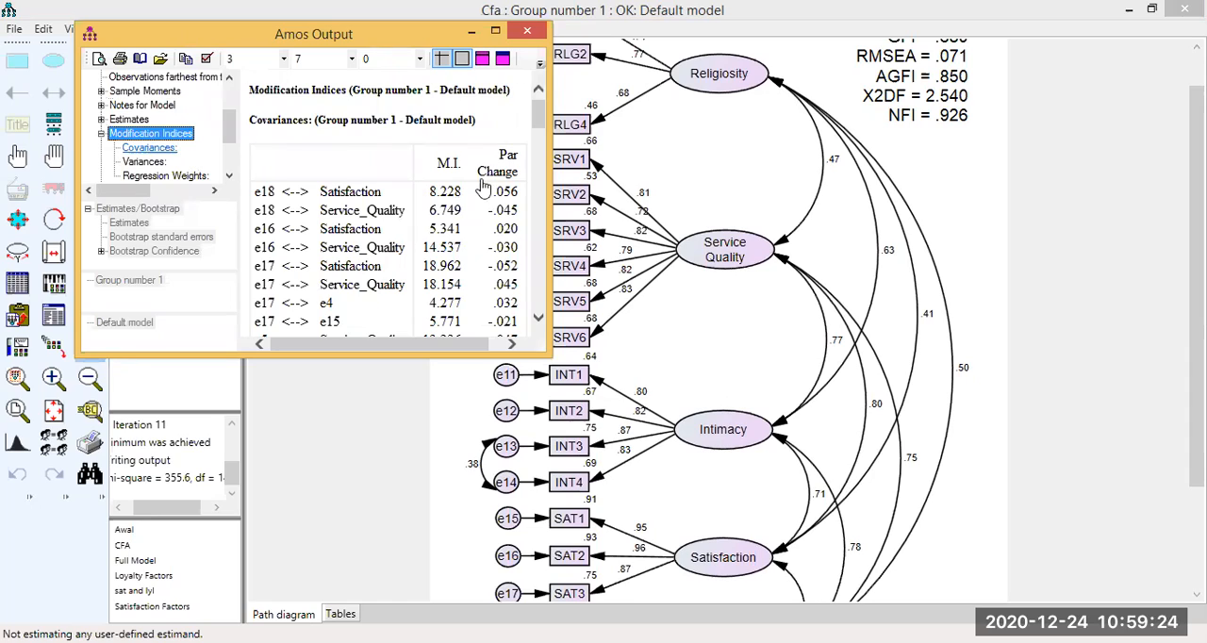
scroll(483, 189, down, 1)
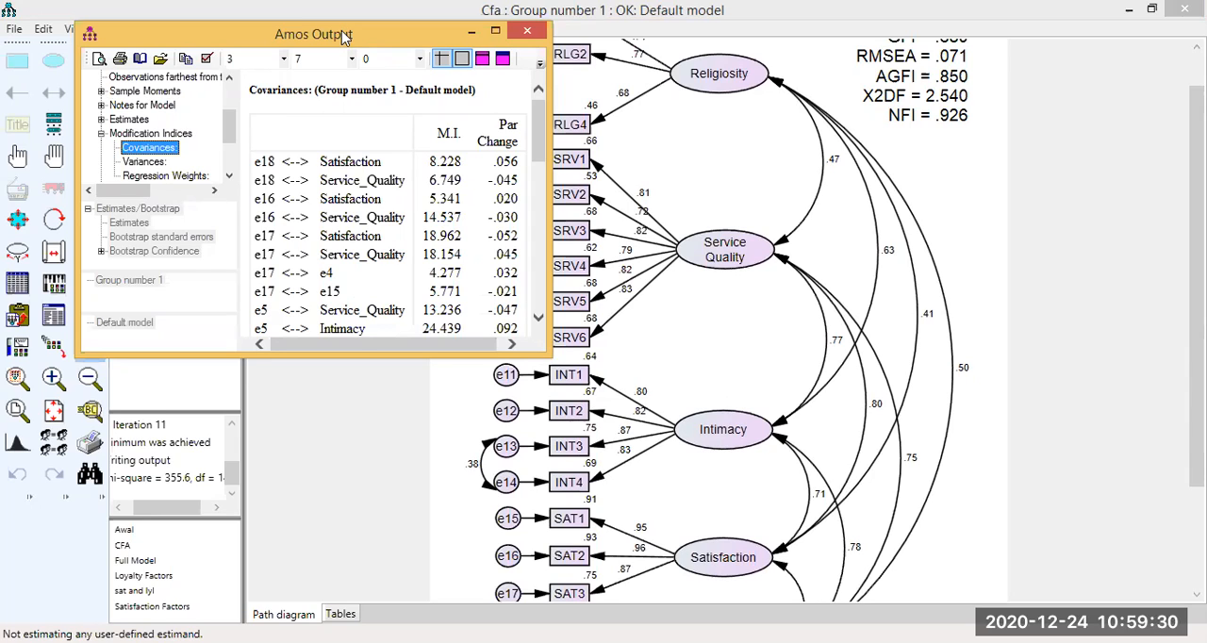
drag(344, 37, 241, 10)
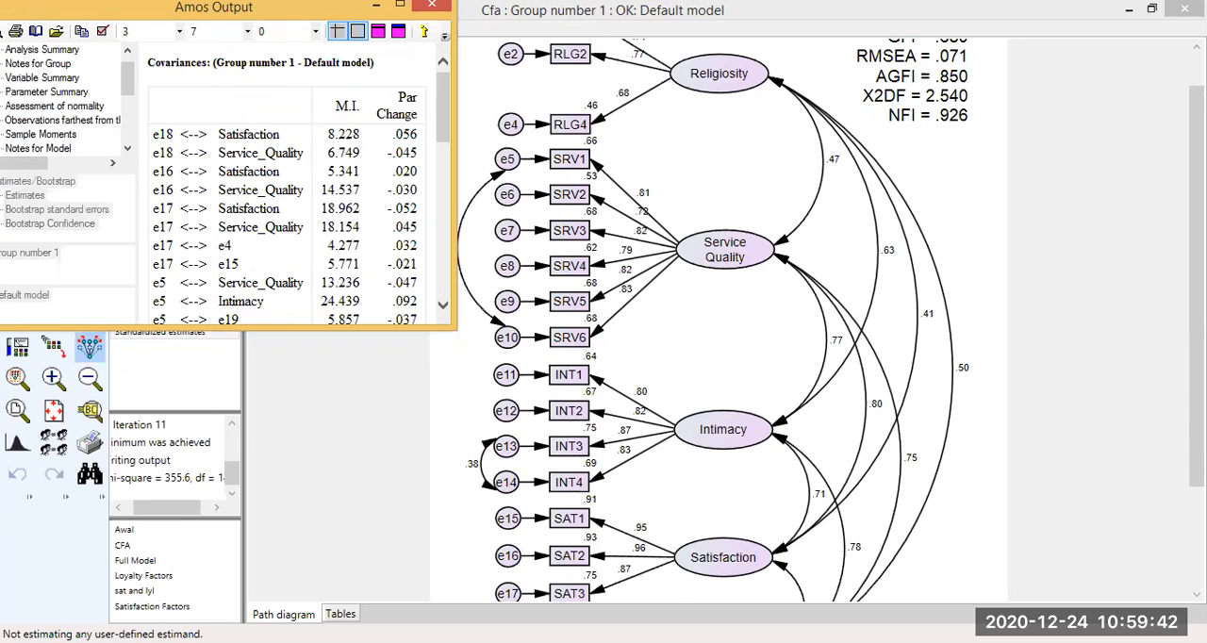
Compare the indicators and error terms of each factor on the path diagram, down to the Loyalty items.
drag(1196, 326, 1197, 374)
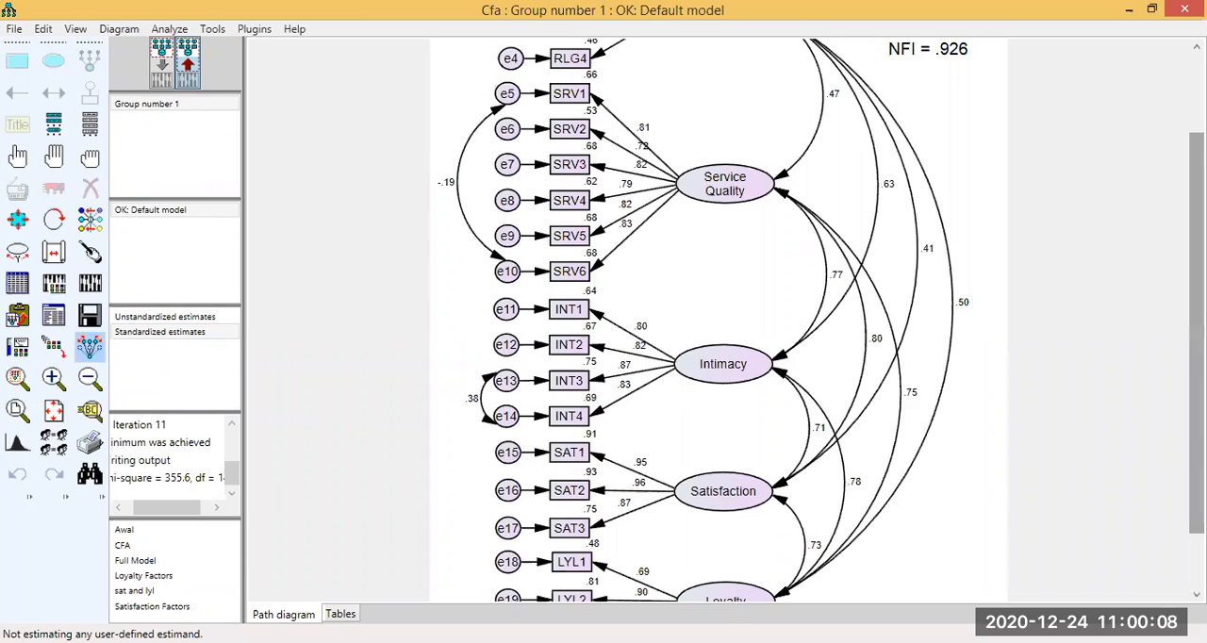
drag(1196, 333, 1196, 294)
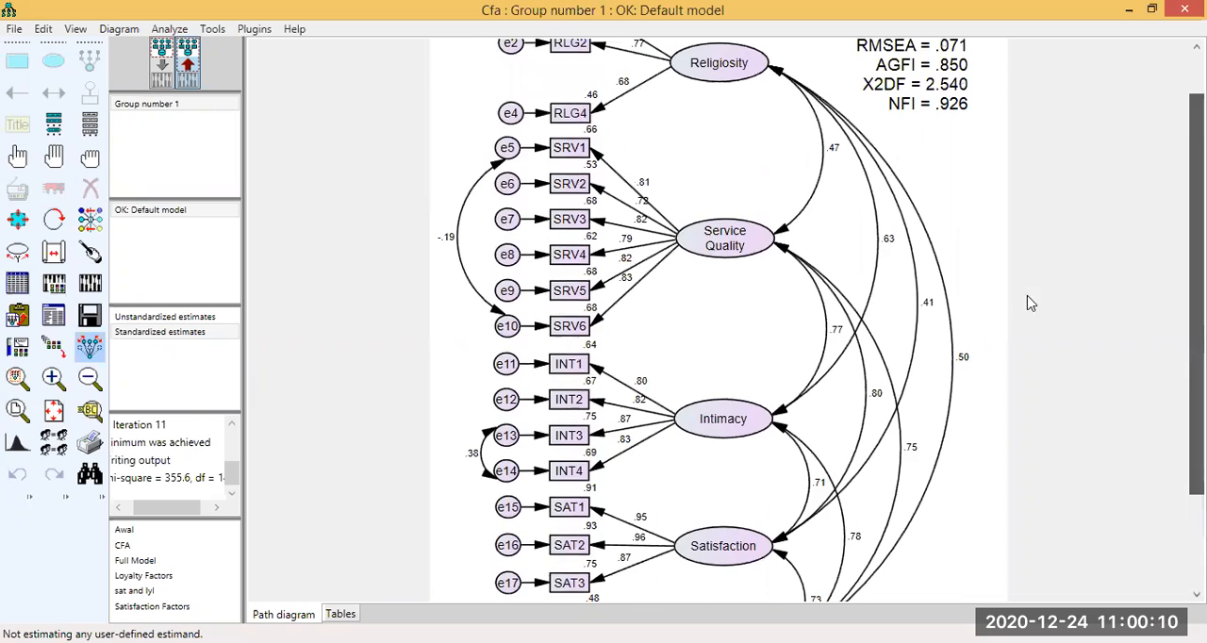
scroll(504, 489, down, 2)
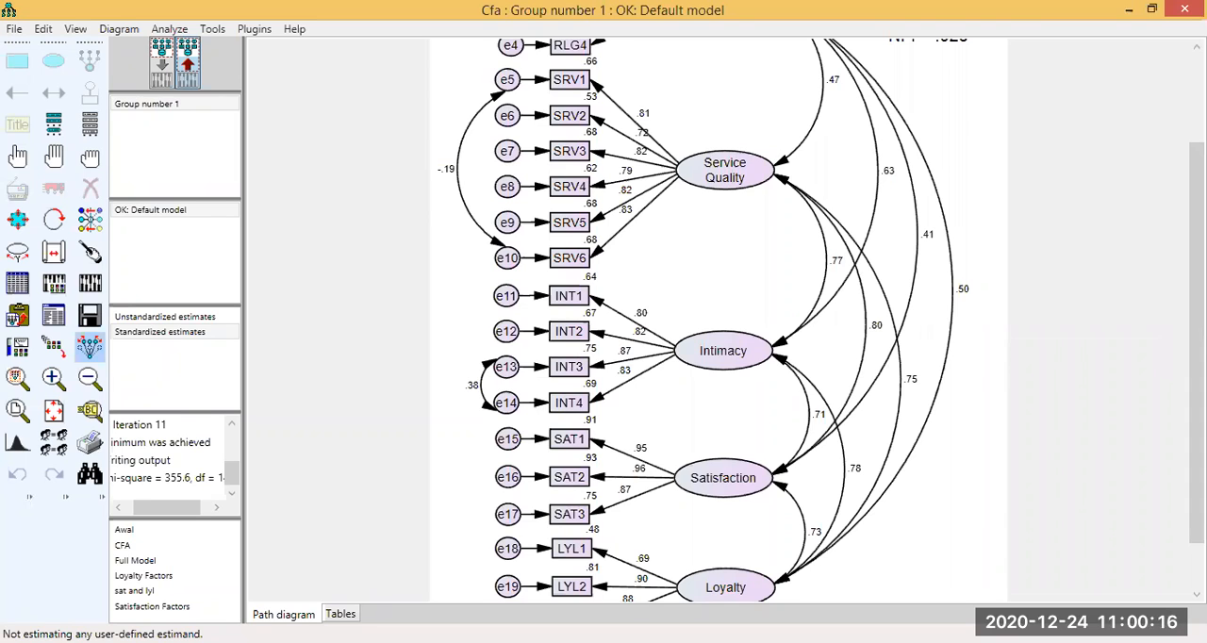
scroll(837, 334, up, 2)
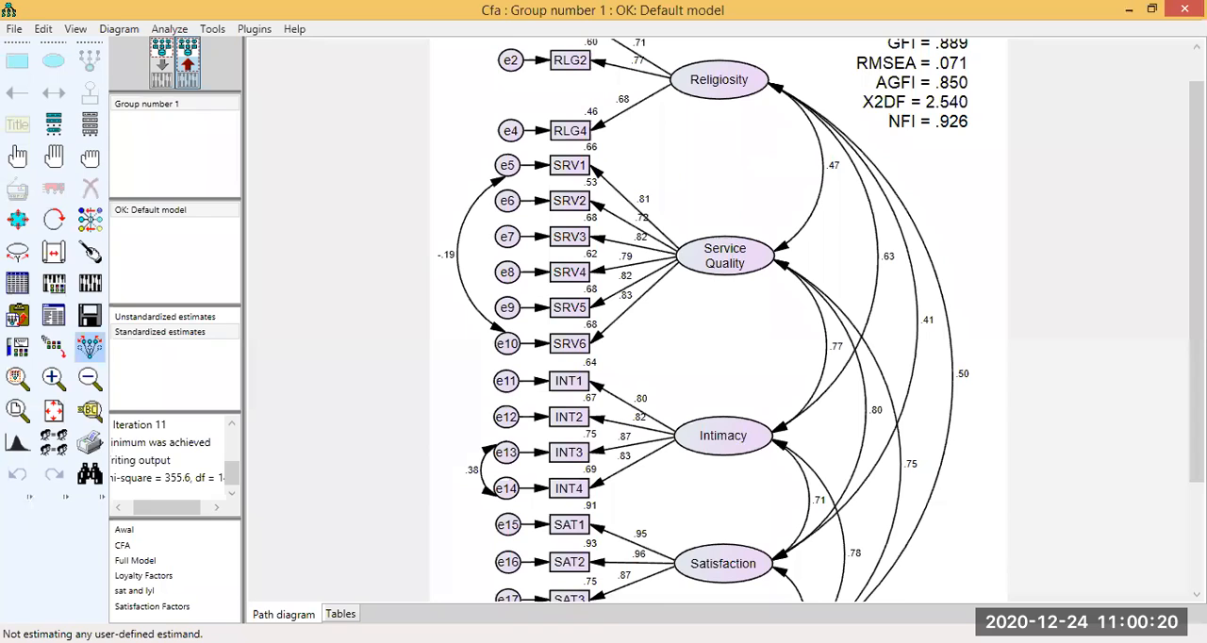
scroll(390, 364, down, 3)
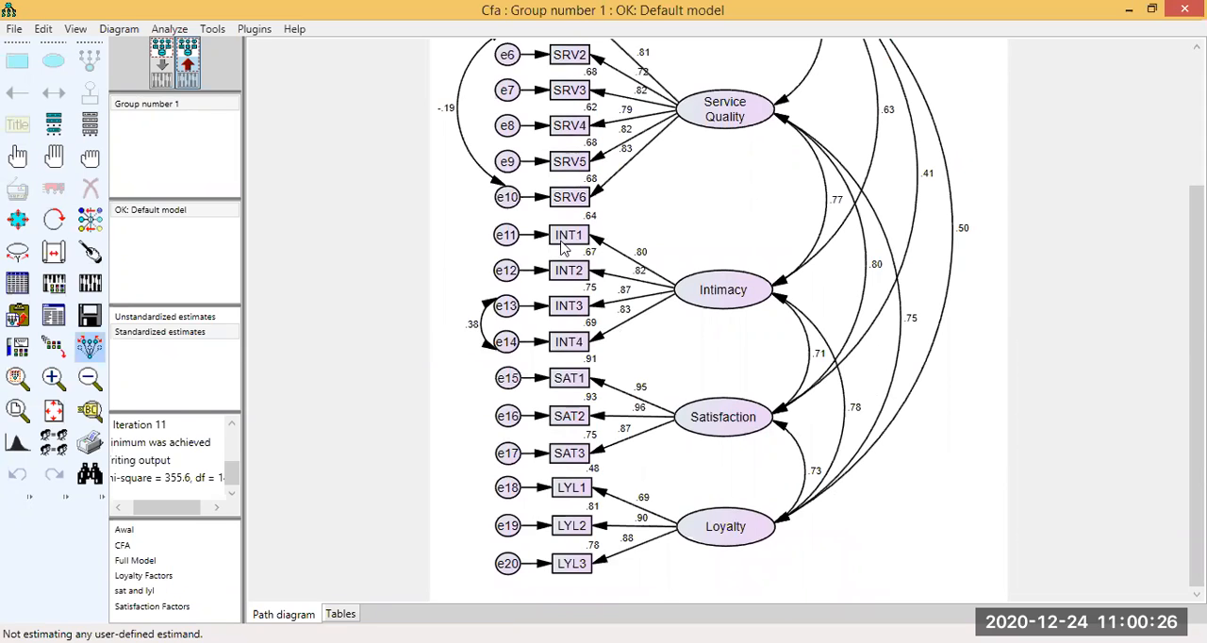
Examine the full list of covariance modification indices for further error-term pairs belonging to the same factor.
key(alt+Tab)
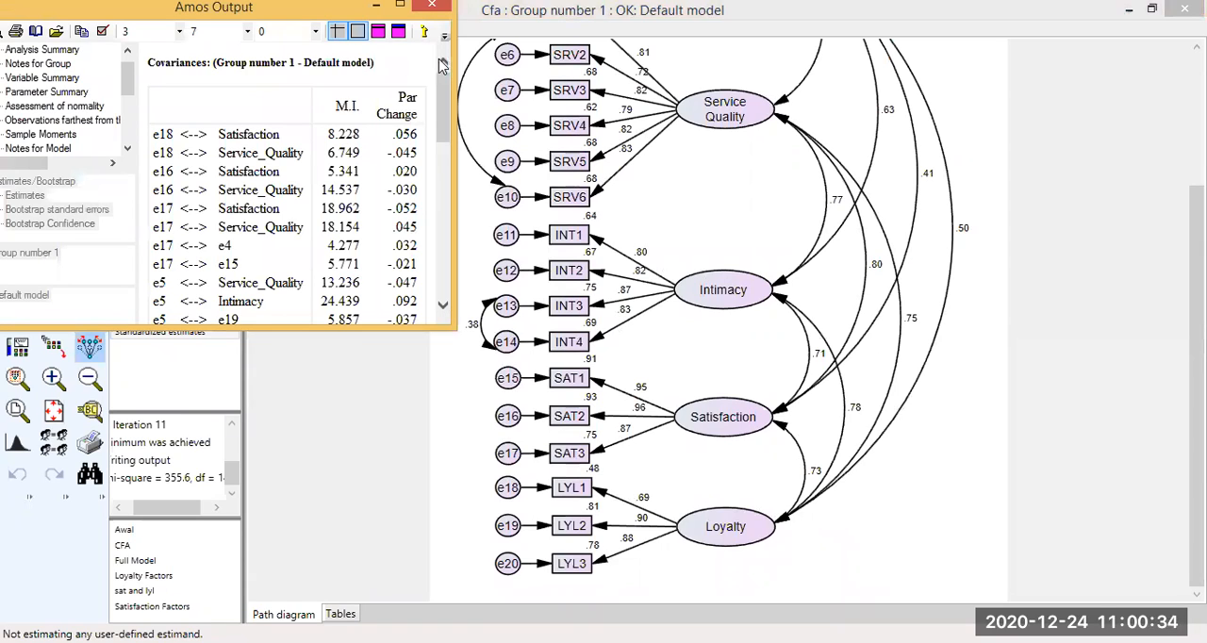
scroll(442, 64, down, 8)
scroll(442, 64, up, 3)
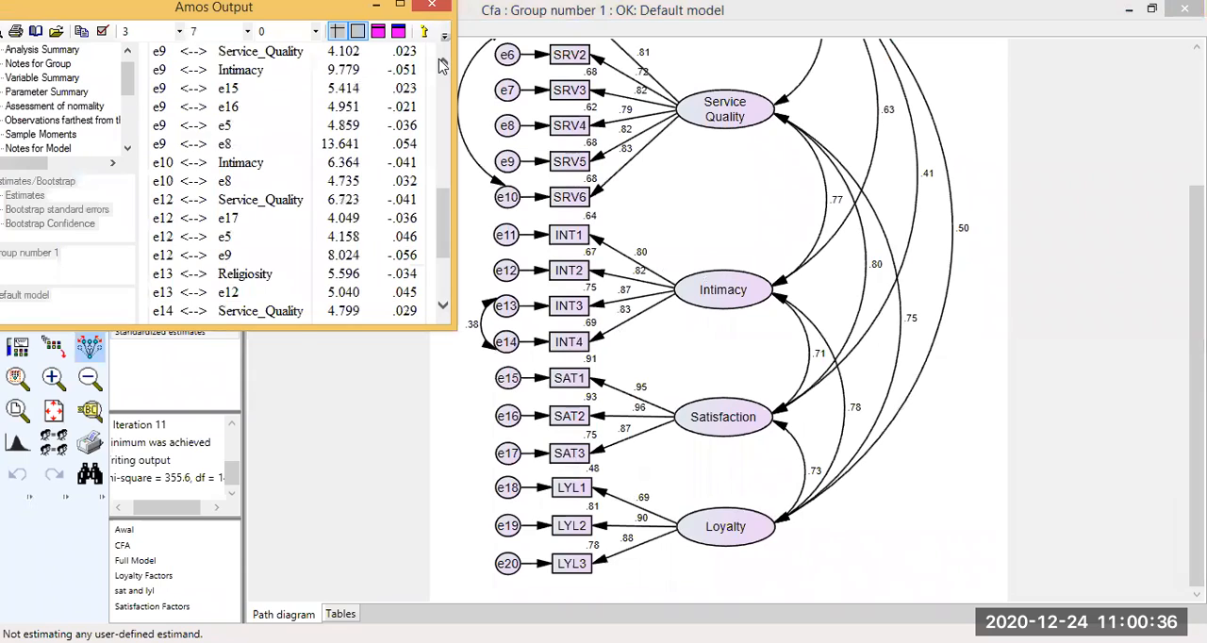
scroll(442, 64, up, 3)
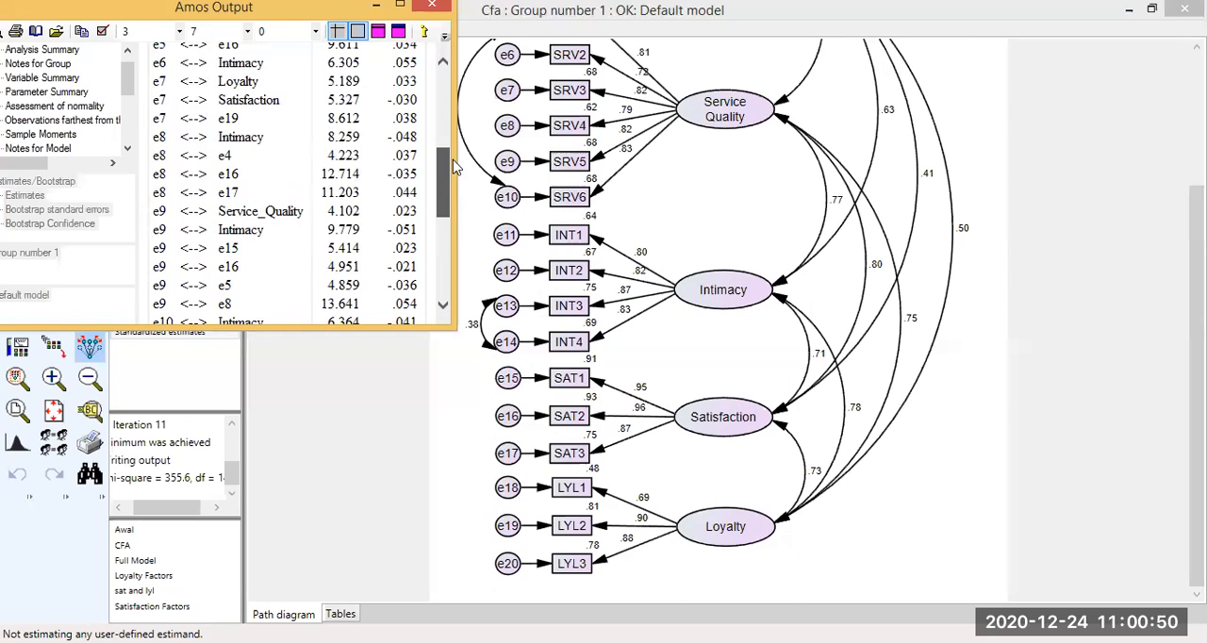
scroll(452, 170, up, 3)
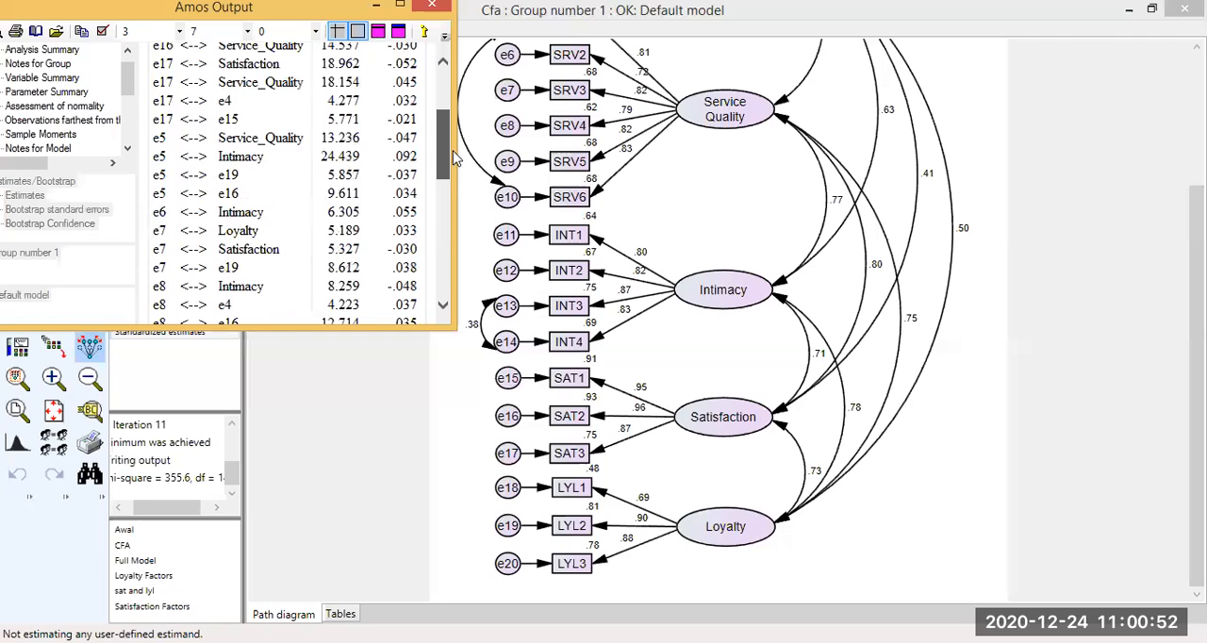
scroll(452, 160, up, 1)
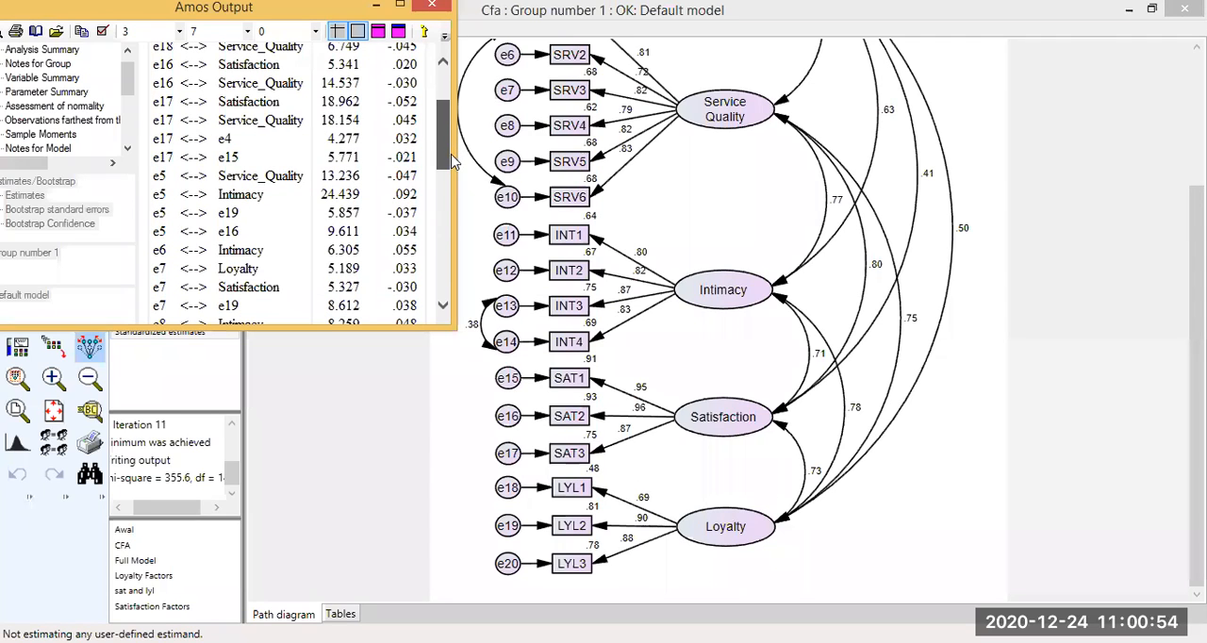
scroll(454, 174, down, 2)
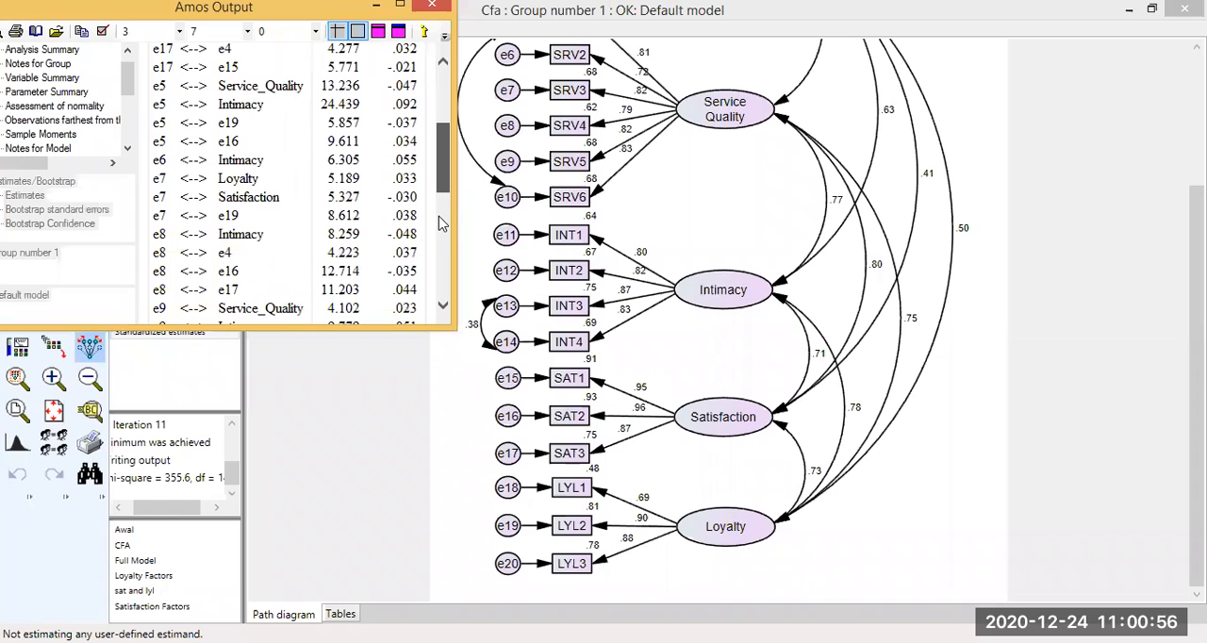
scroll(441, 240, up, 1)
click(443, 283)
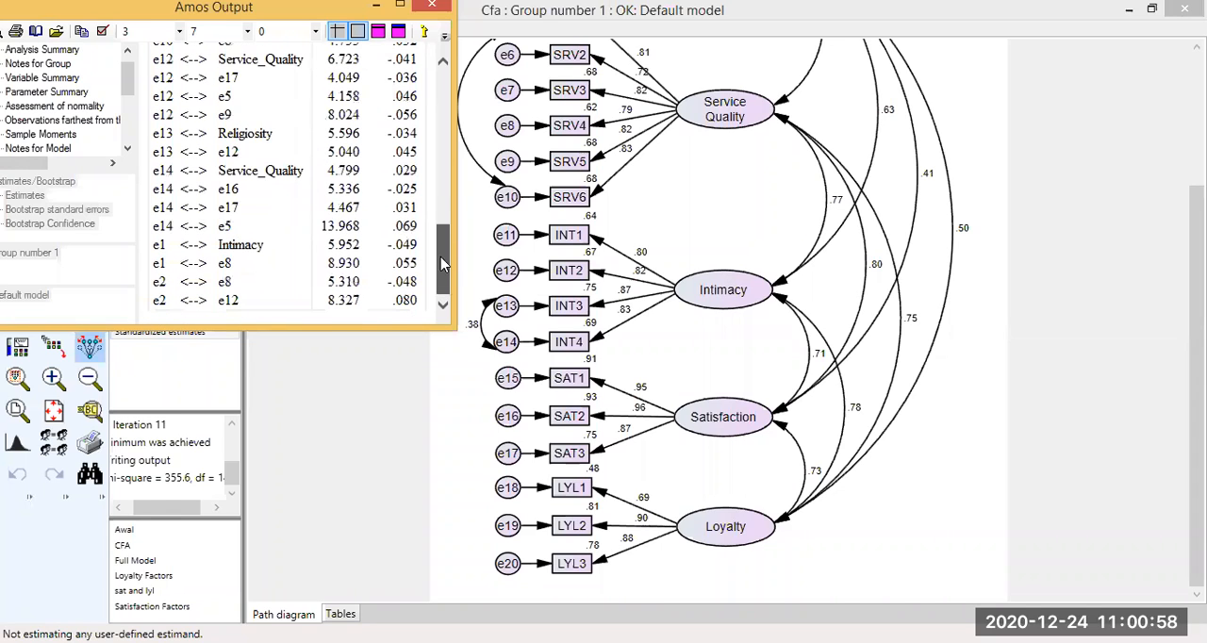
scroll(444, 265, up, 2)
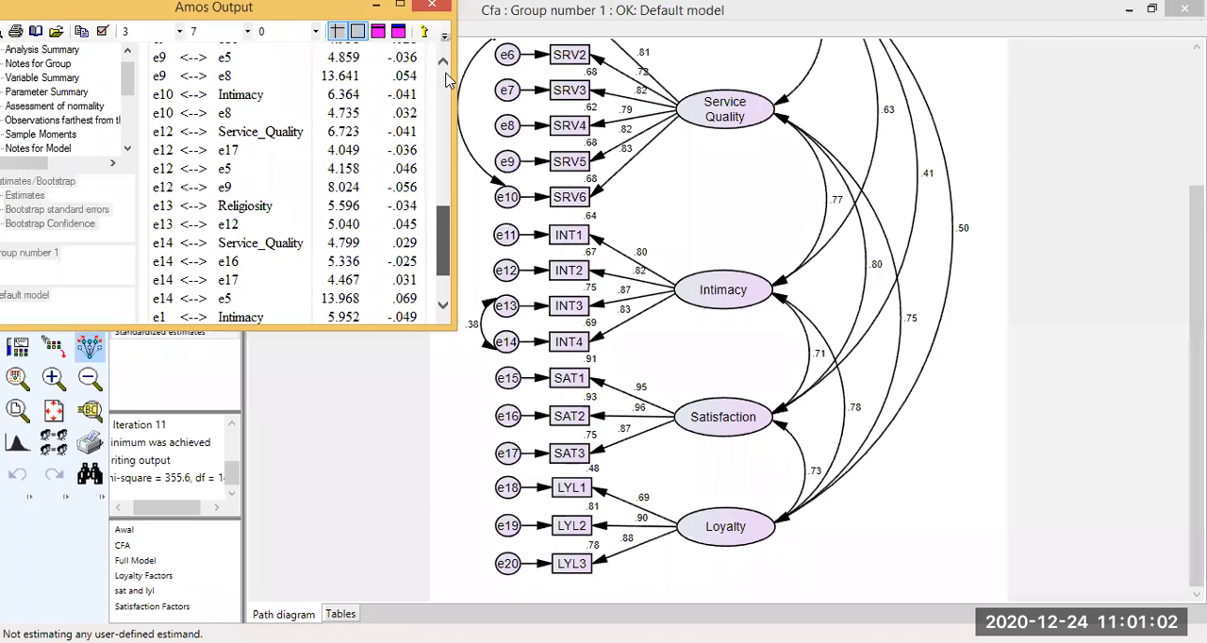
Re-examine the covariance modification indices from the first row down to the e14 pairs for error terms belonging to the same factor.
click(445, 106)
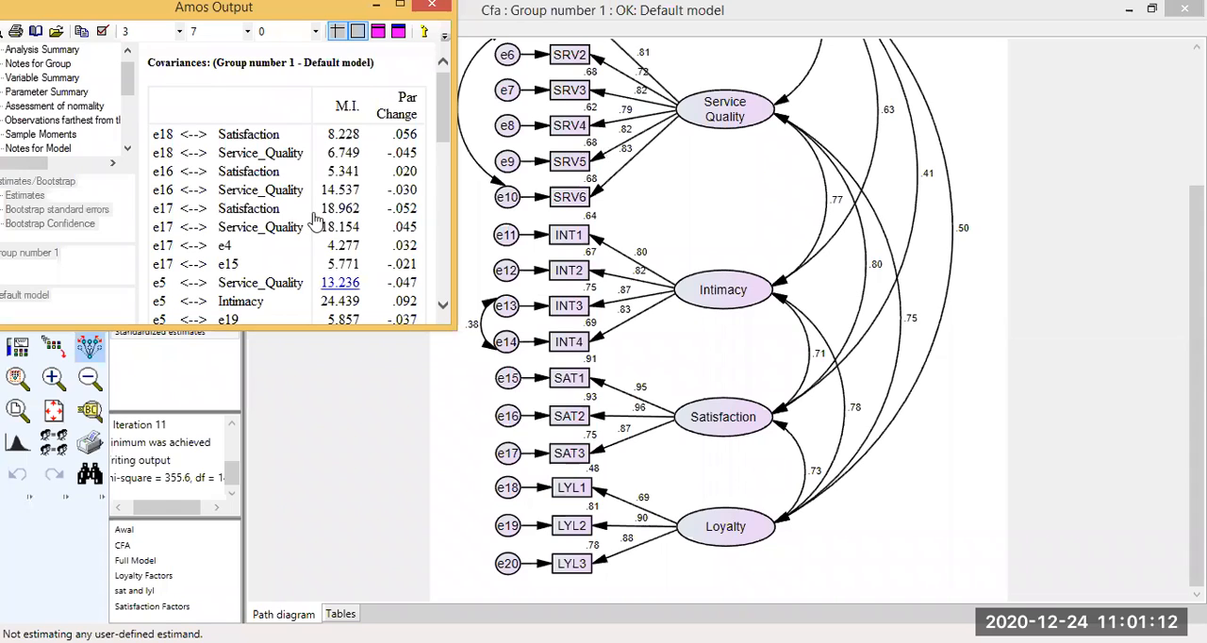
click(443, 305)
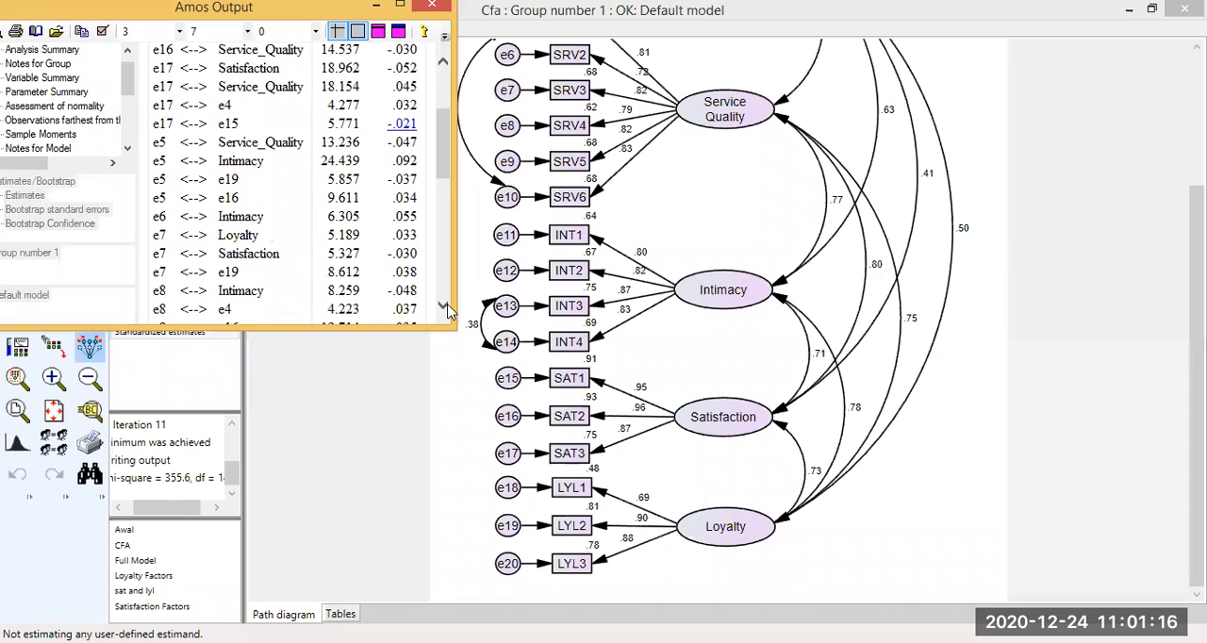
scroll(448, 311, down, 1)
scroll(448, 311, down, 1)
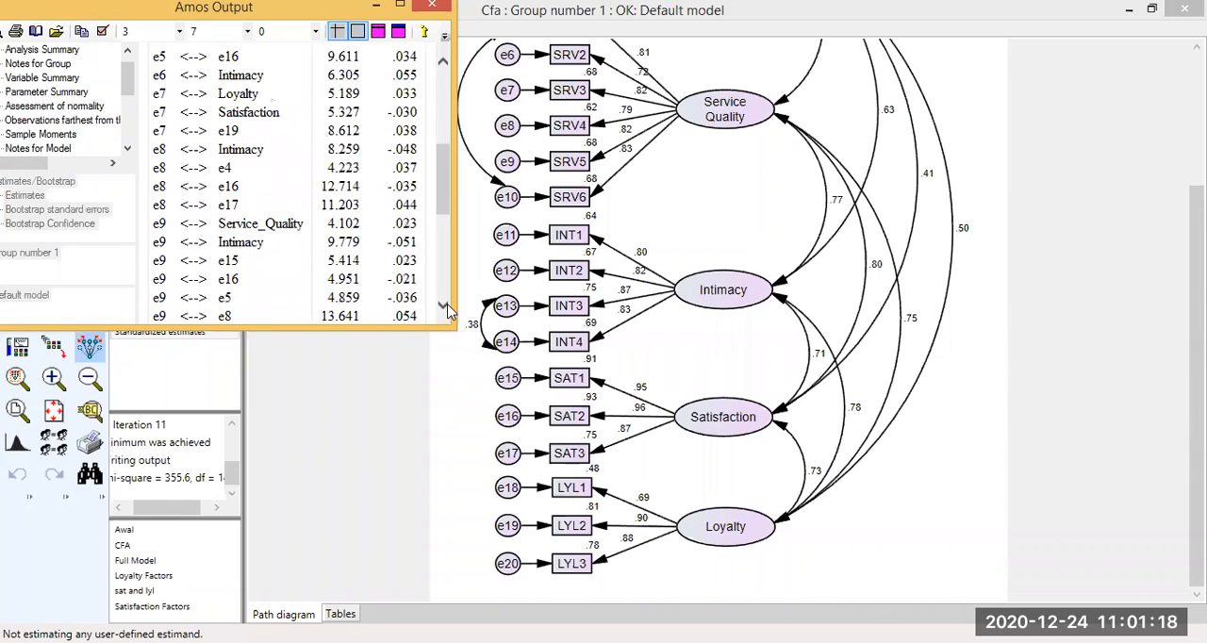
scroll(448, 311, down, 1)
scroll(448, 311, down, 1)
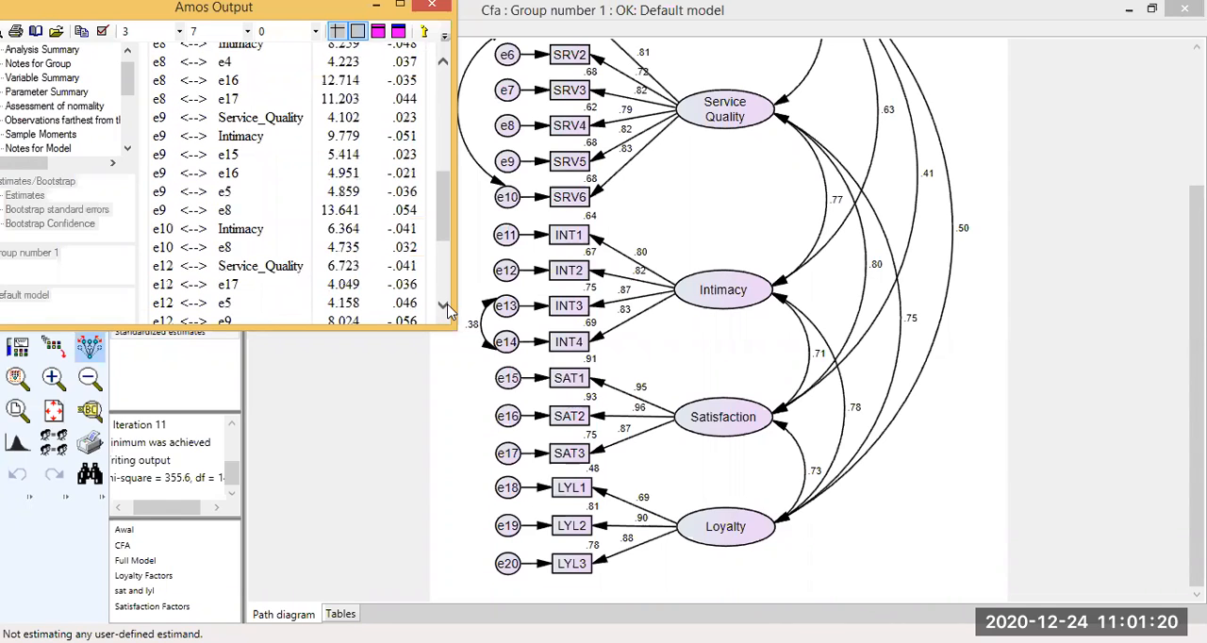
scroll(448, 311, down, 1)
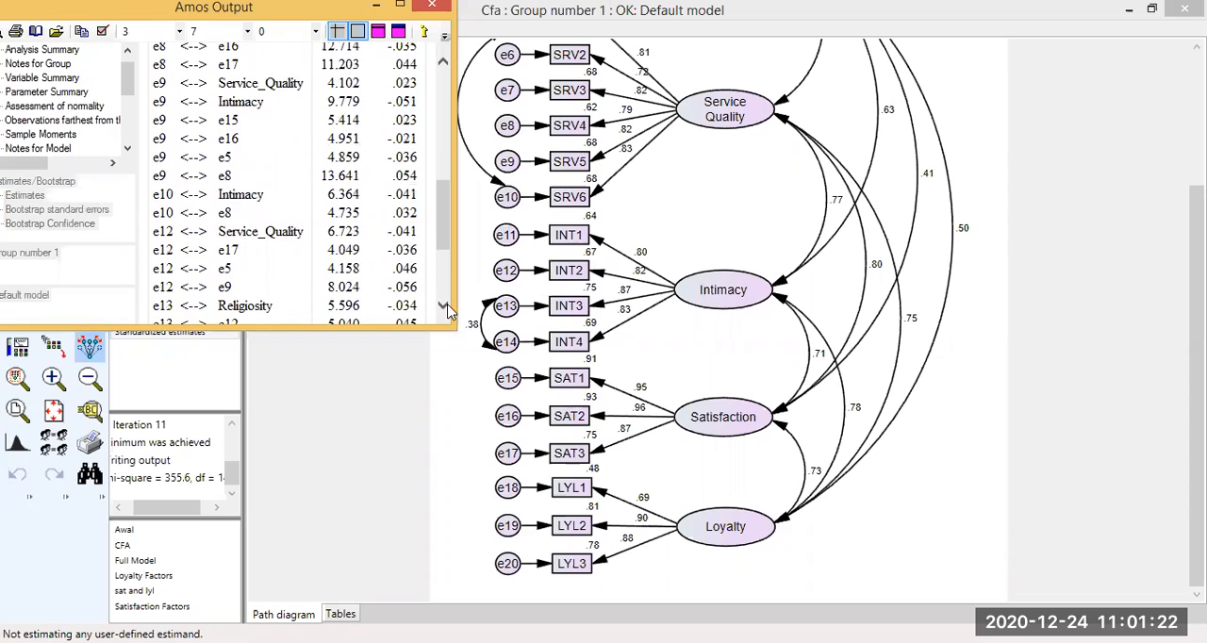
scroll(448, 311, down, 1)
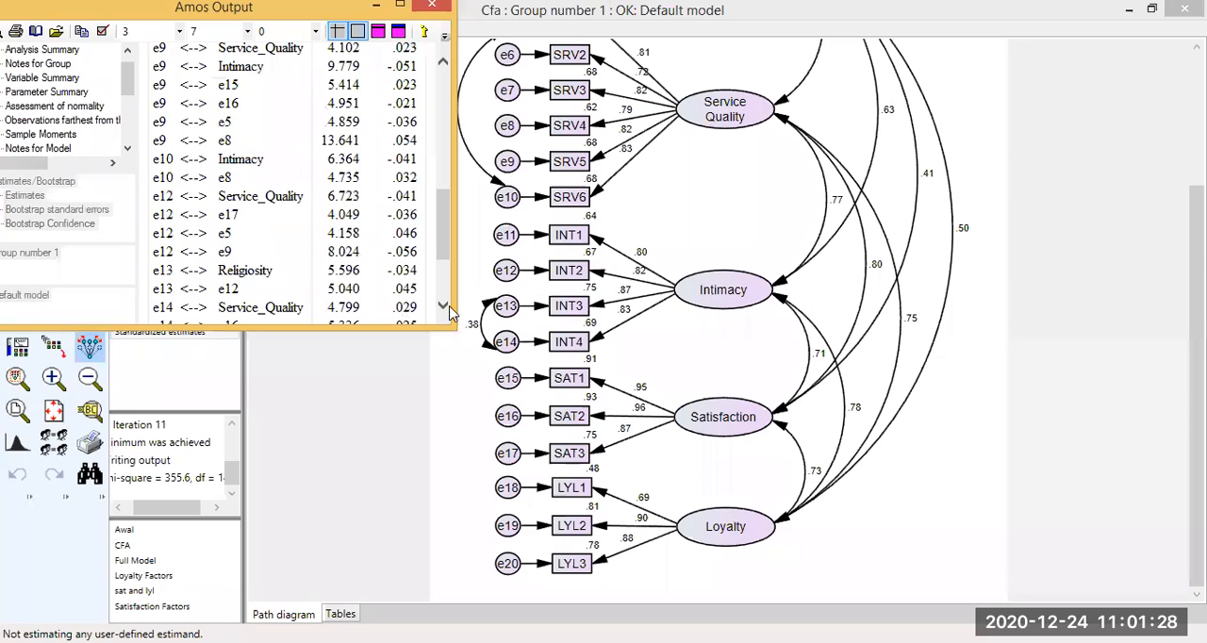
scroll(450, 313, down, 1)
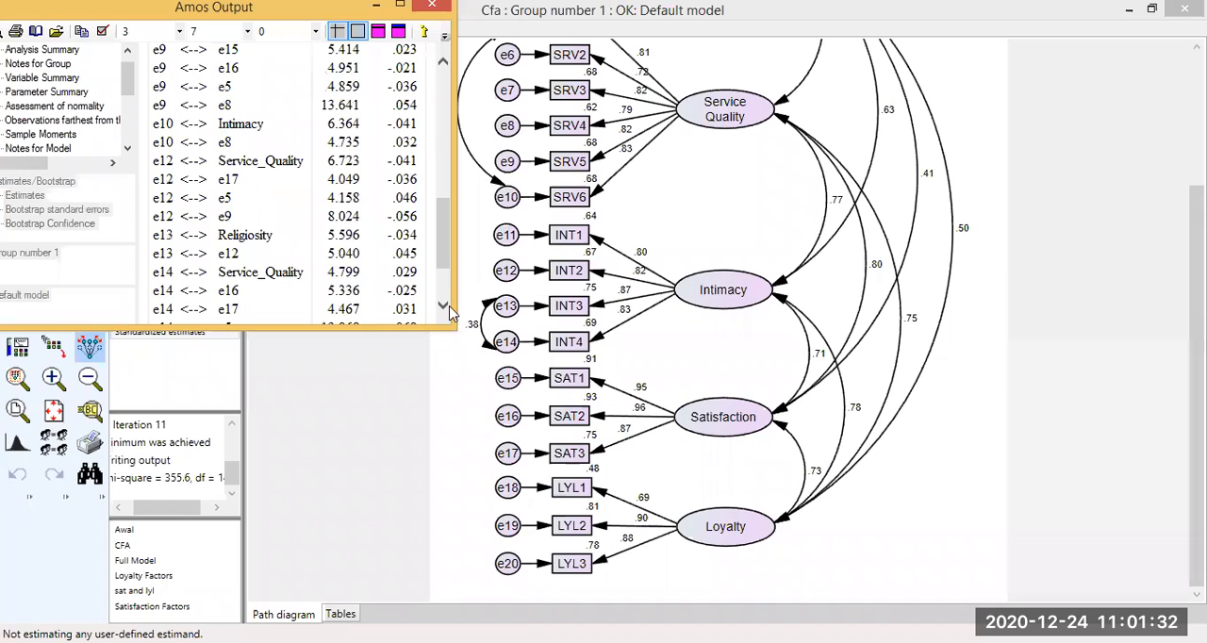
scroll(441, 64, down, 2)
scroll(442, 64, up, 2)
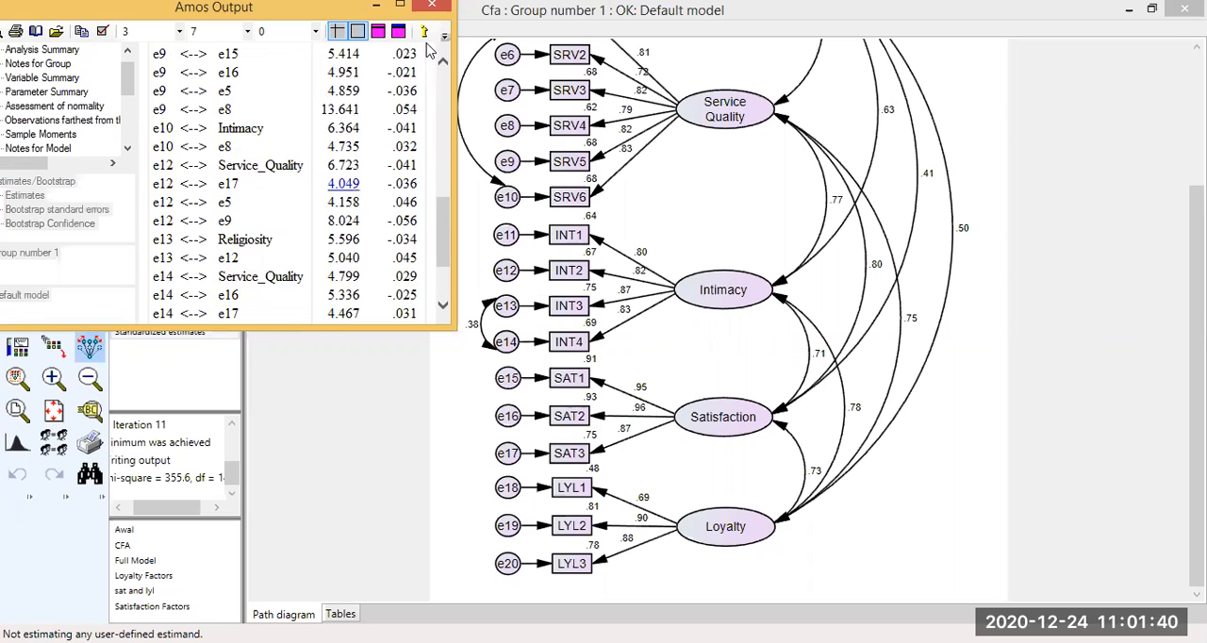
scroll(428, 49, up, 1)
Try adding a covariance between error terms e12 and e13 of Intimacy on the input path diagram, and reposition its curve.
click(170, 138)
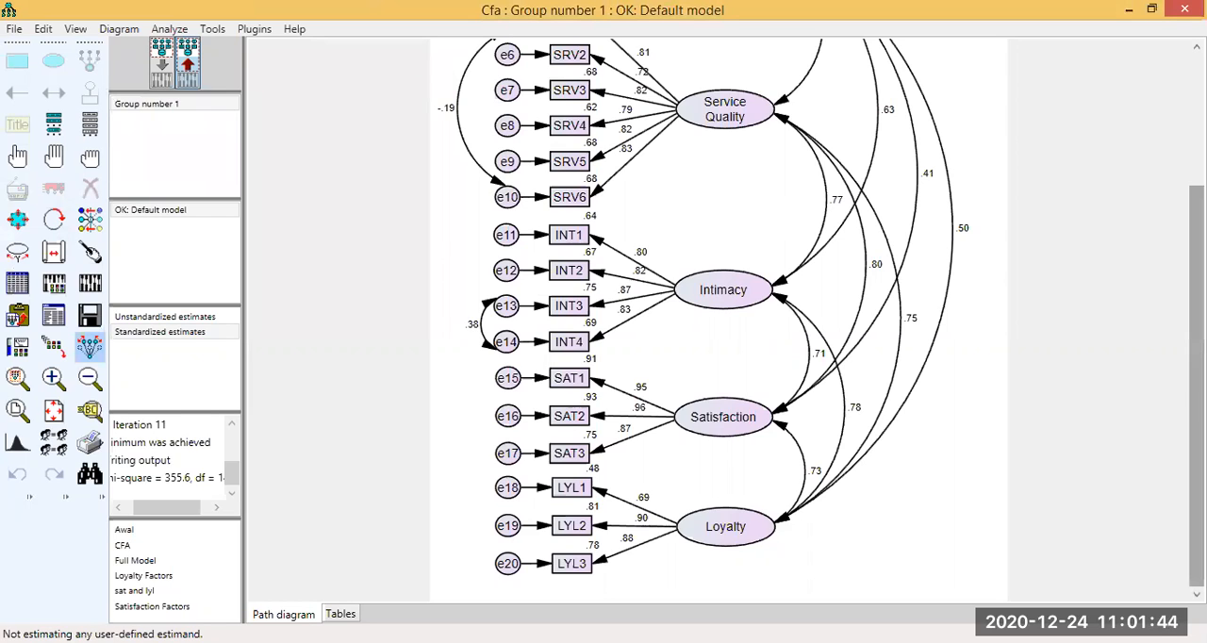
drag(1197, 386, 1196, 383)
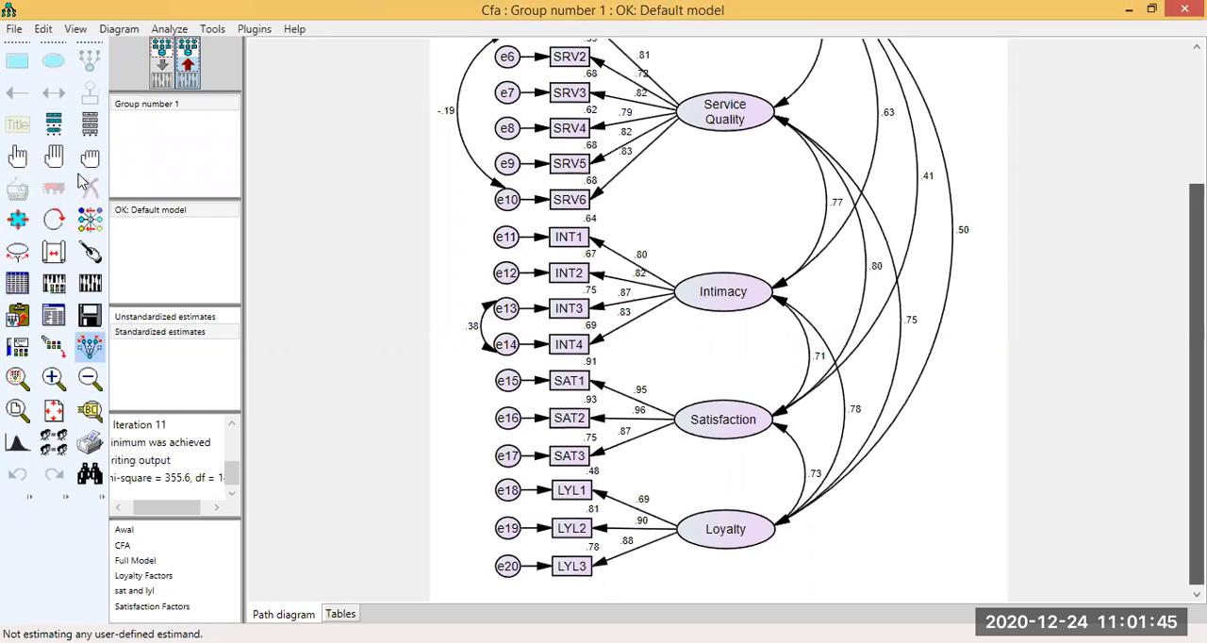
click(158, 74)
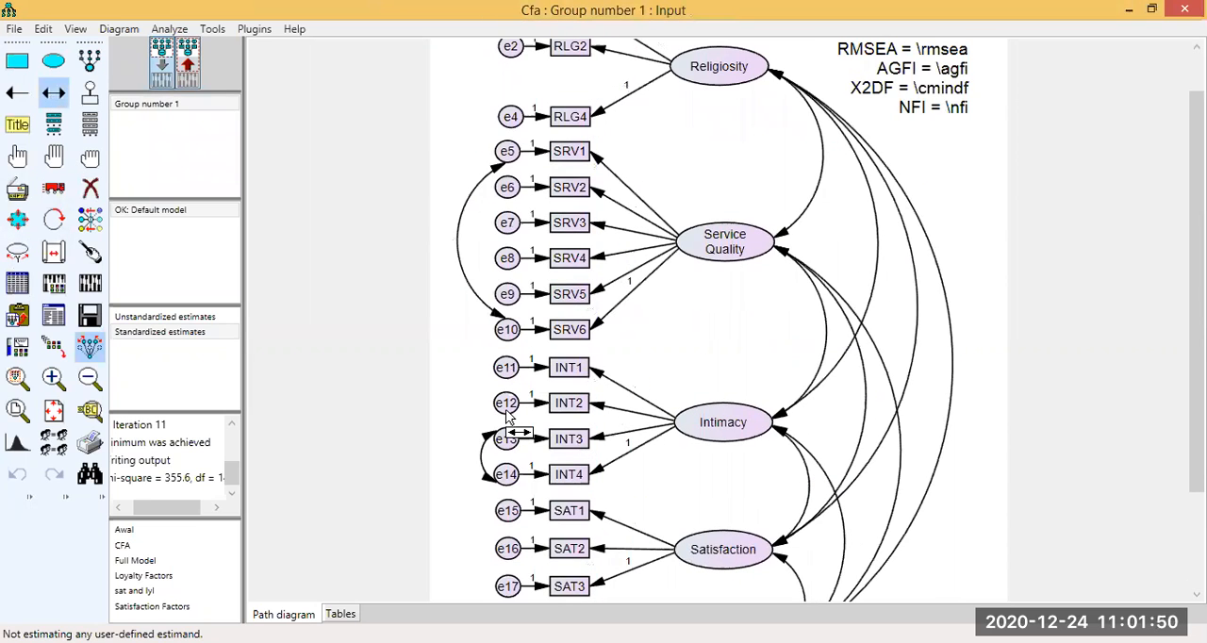
drag(506, 435, 515, 401)
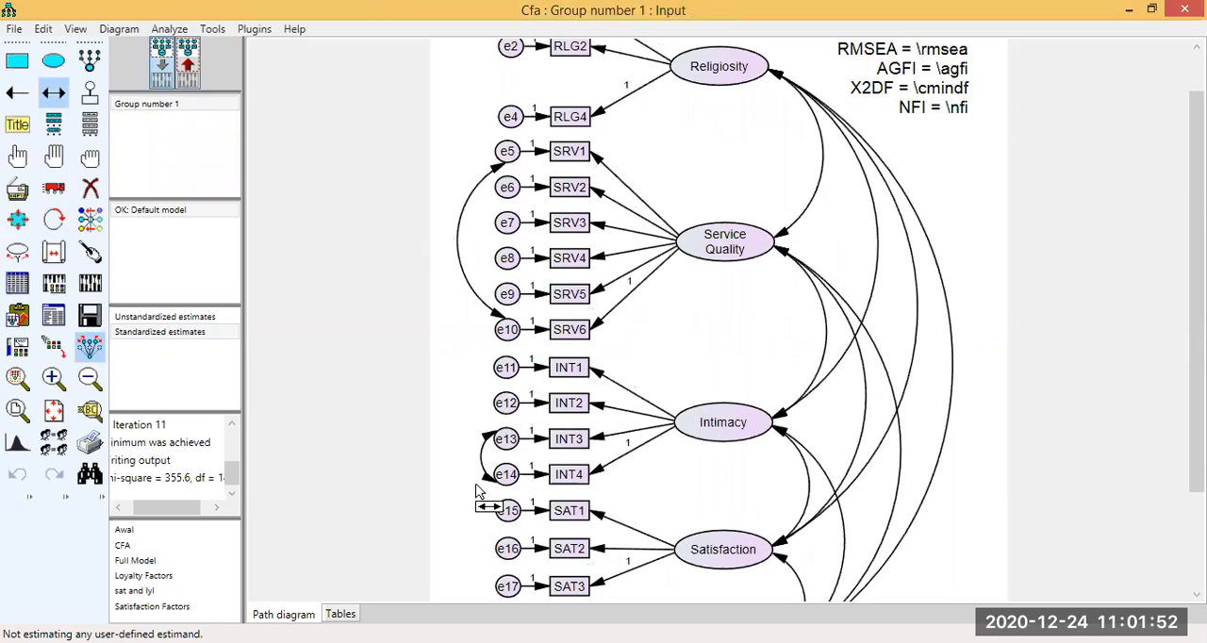
click(53, 189)
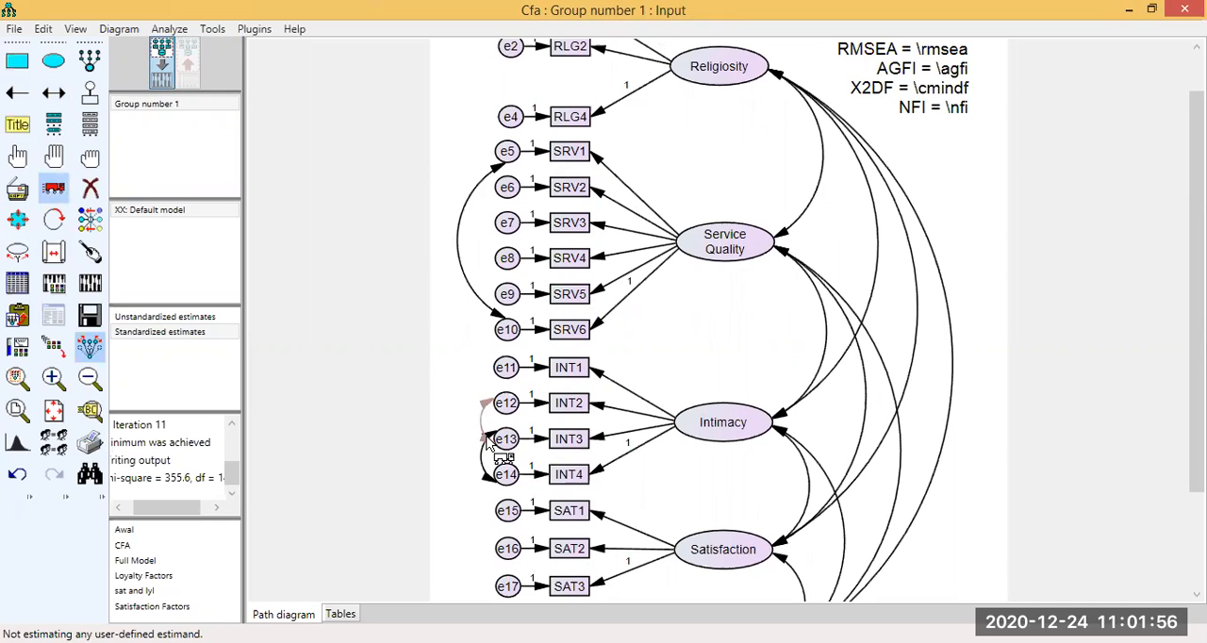
drag(494, 443, 510, 402)
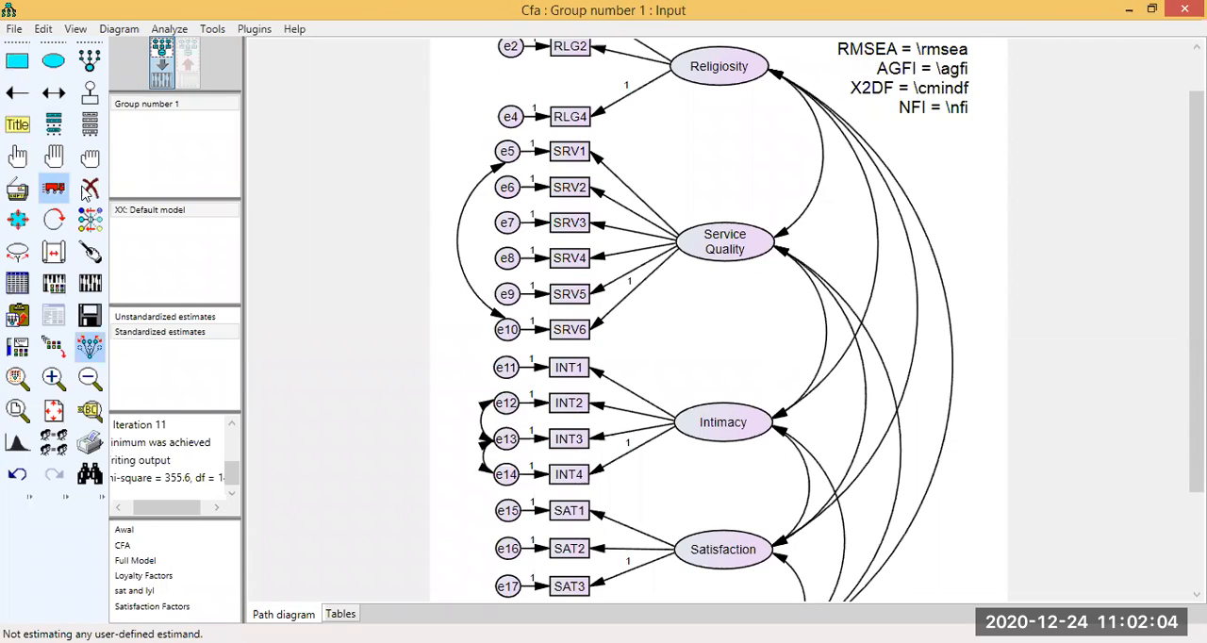
Recalculate the estimates and examine the fit indices, loadings and factor correlations on the output path diagram.
click(91, 288)
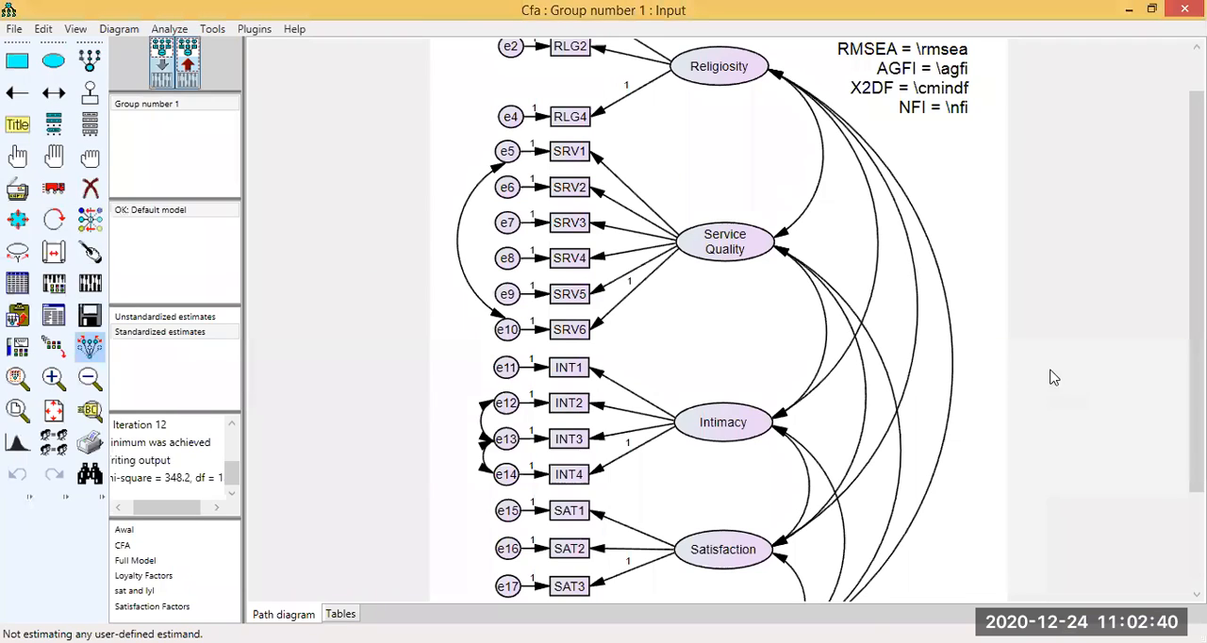
click(188, 64)
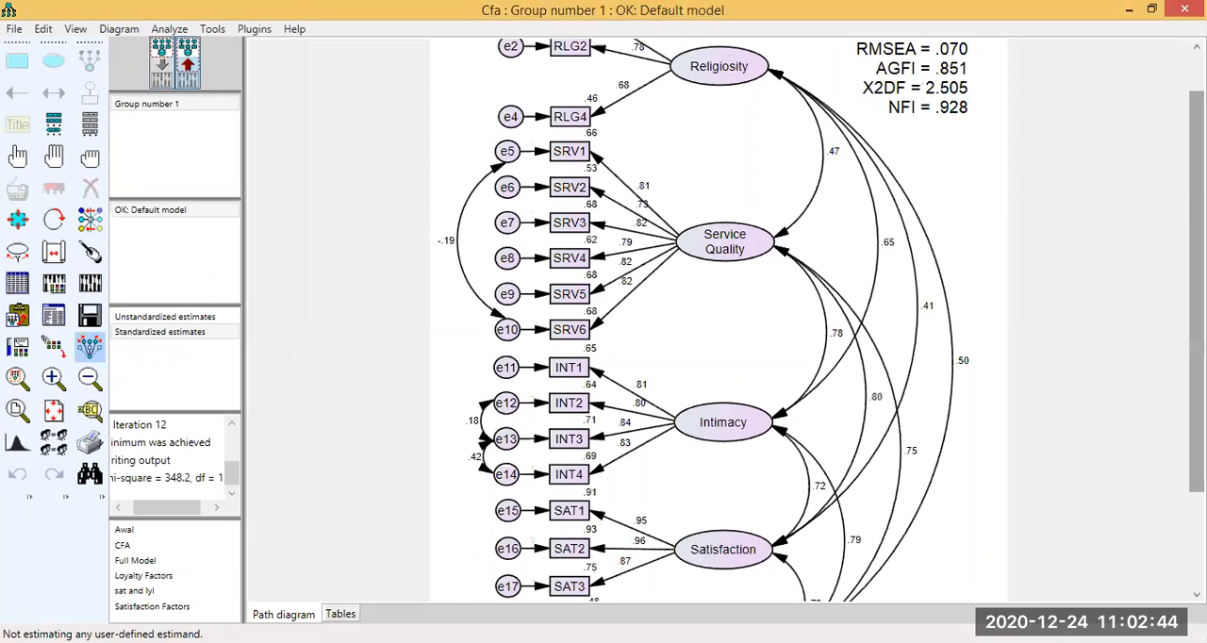
scroll(931, 84, up, 1)
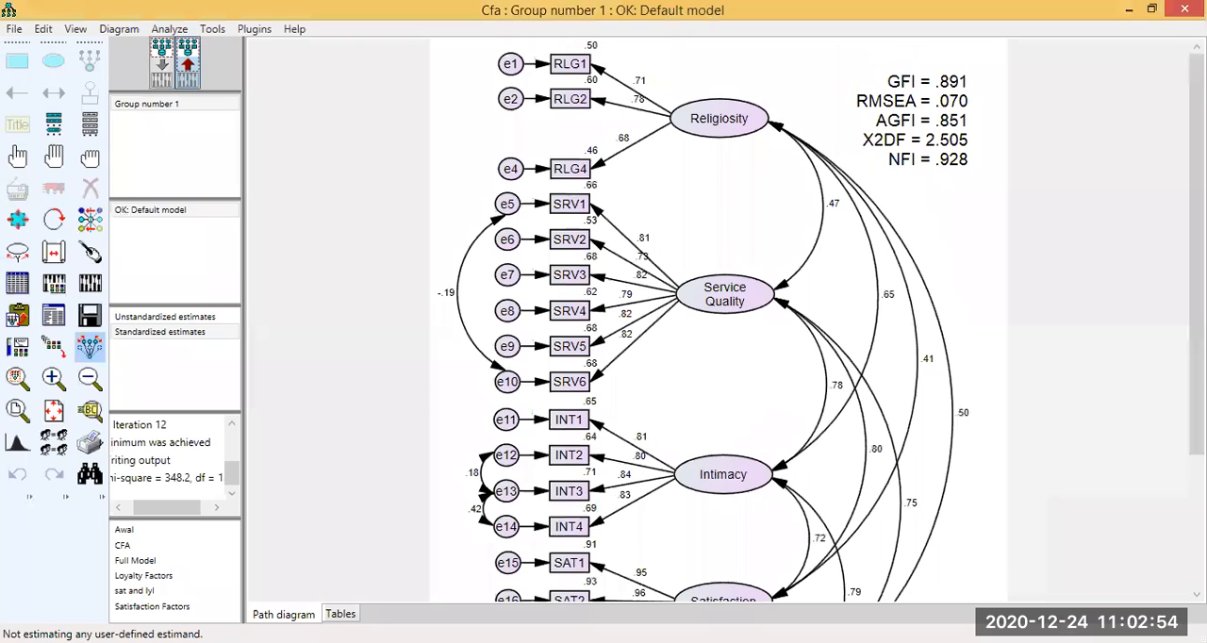
scroll(916, 286, down, 5)
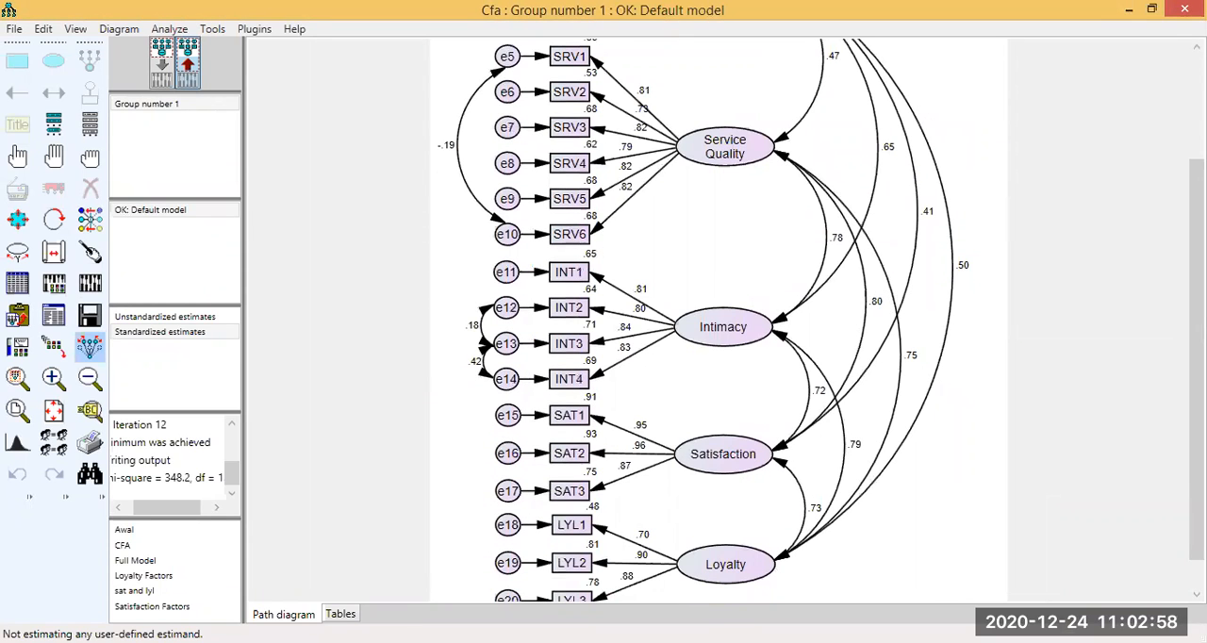
scroll(705, 320, up, 2)
scroll(705, 321, up, 1)
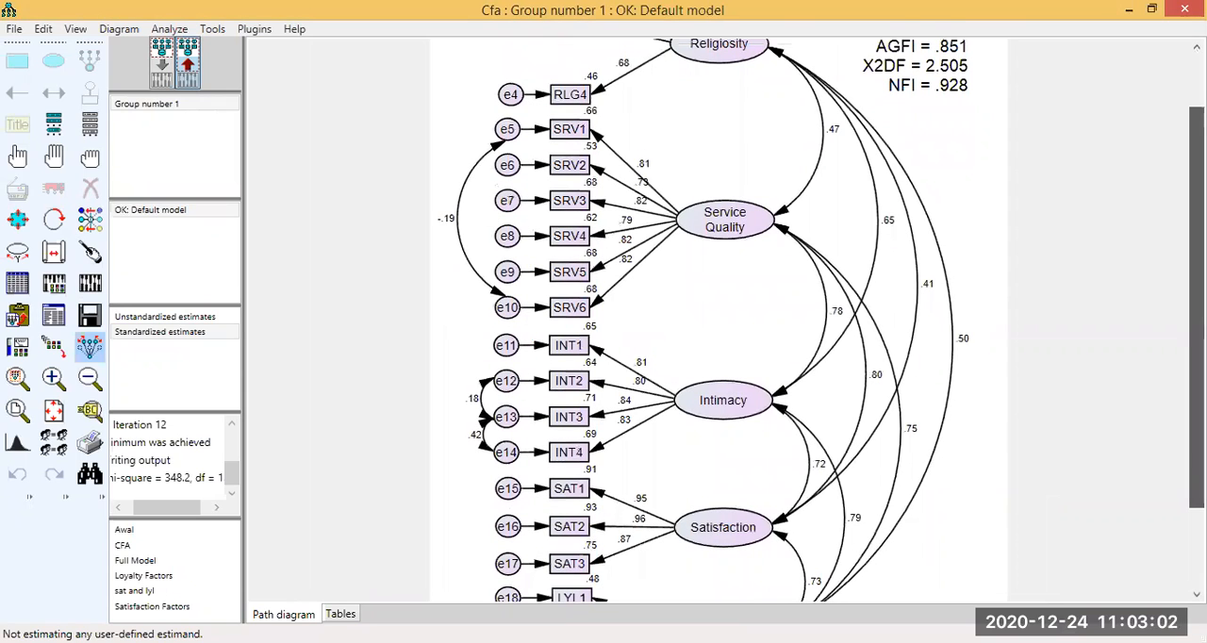
scroll(109, 167, up, 1)
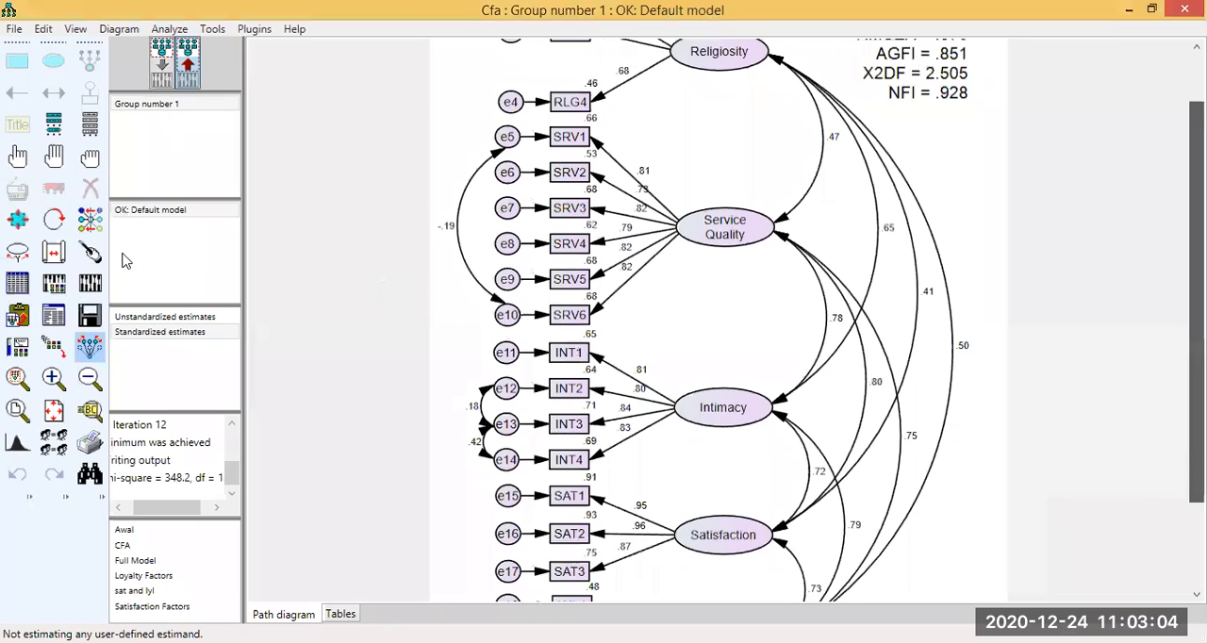
scroll(125, 256, down, 2)
click(162, 69)
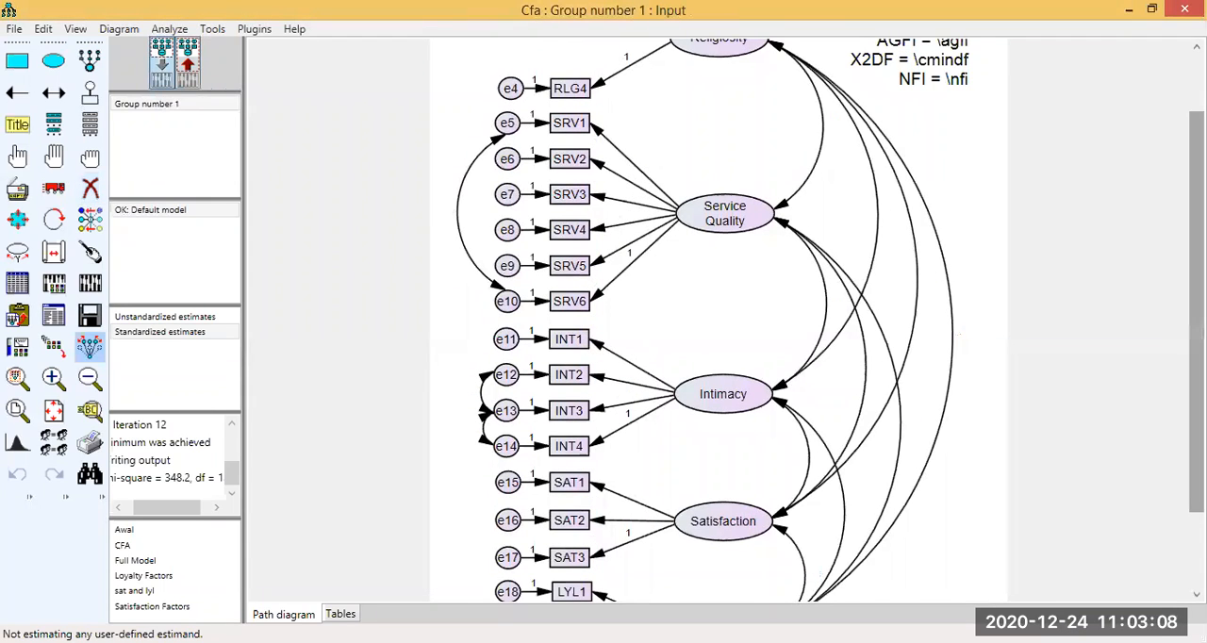
scroll(1195, 311, up, 3)
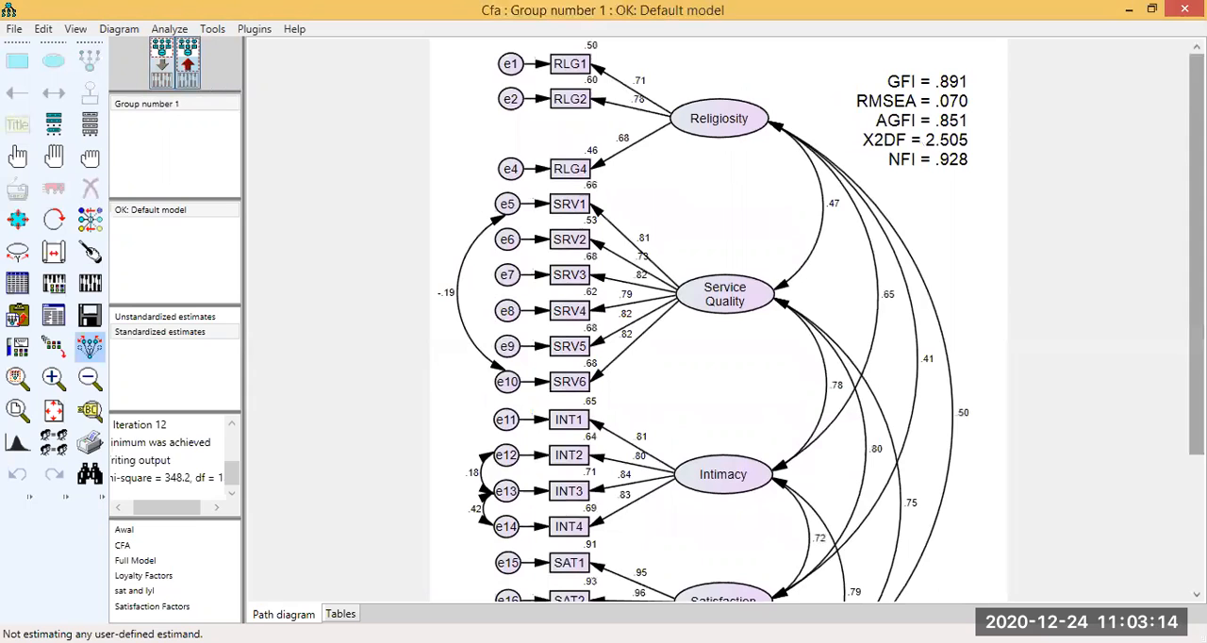
scroll(364, 183, down, 4)
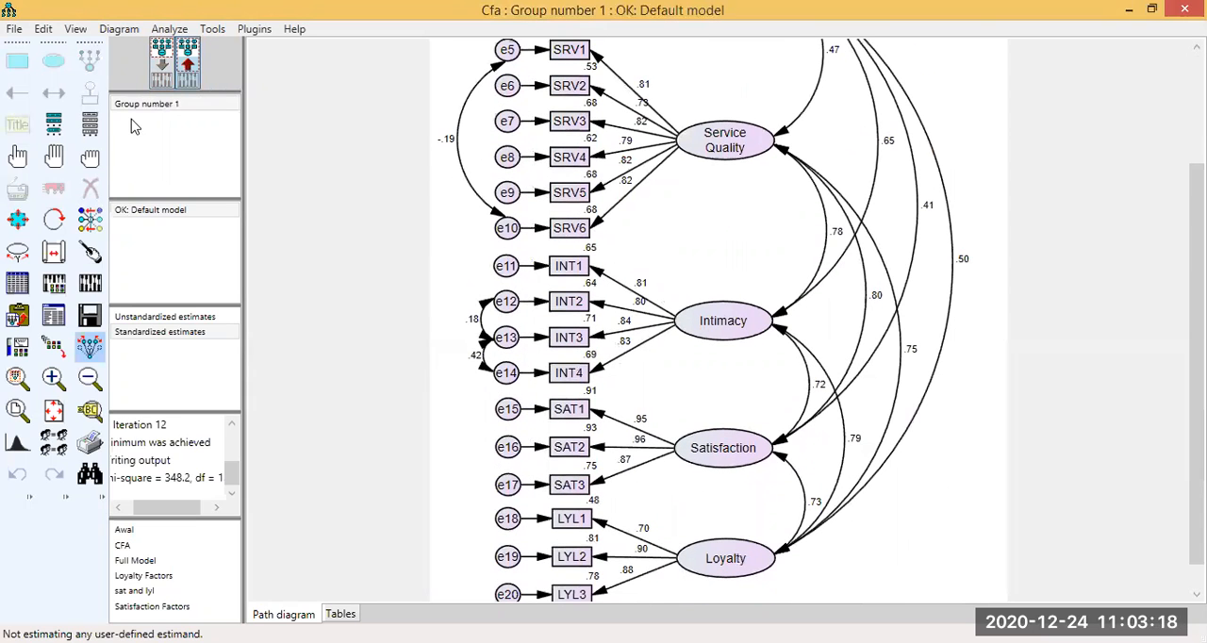
Delete the covariance between error terms e12 and e13 from the input path diagram.
click(94, 192)
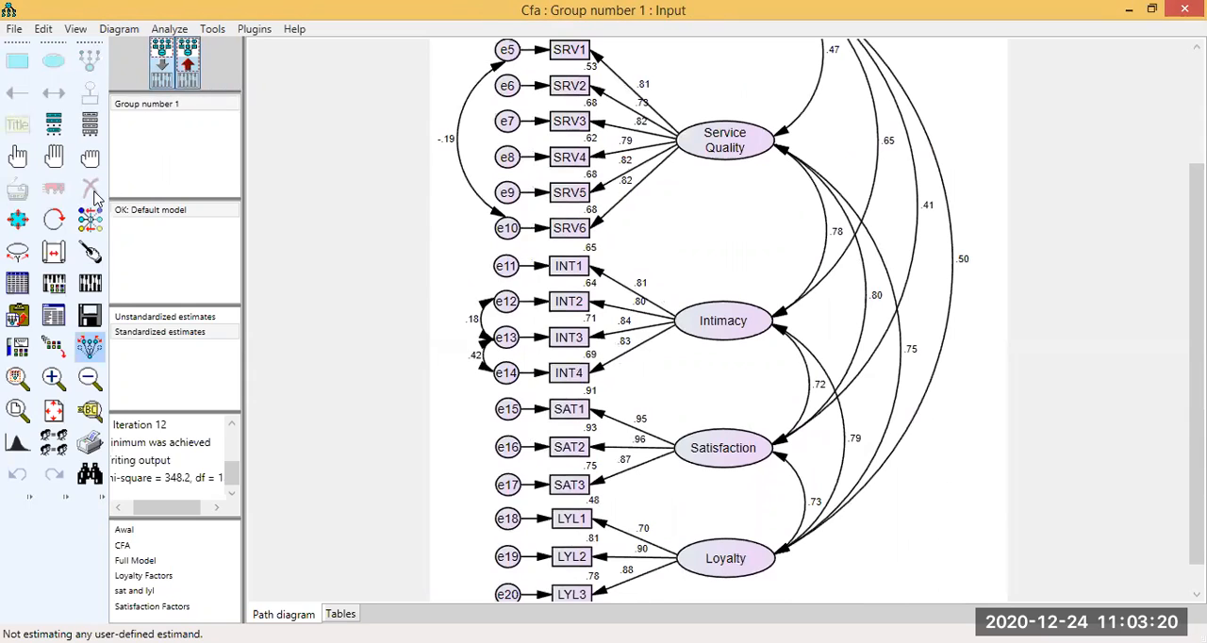
click(482, 321)
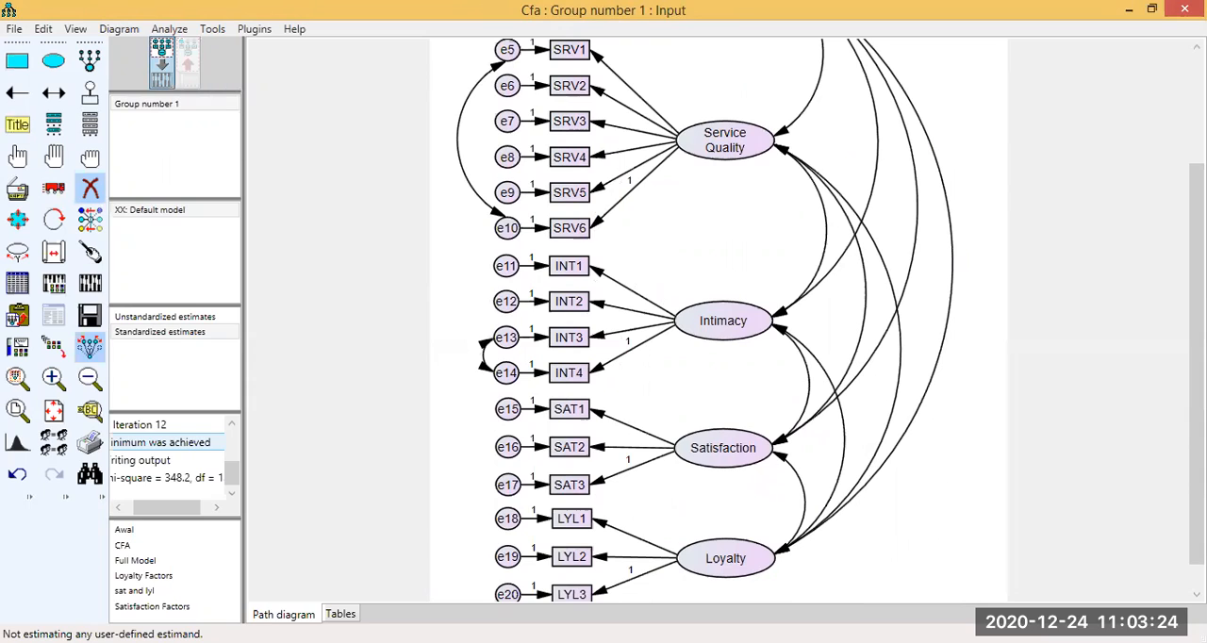
drag(1197, 363, 1196, 352)
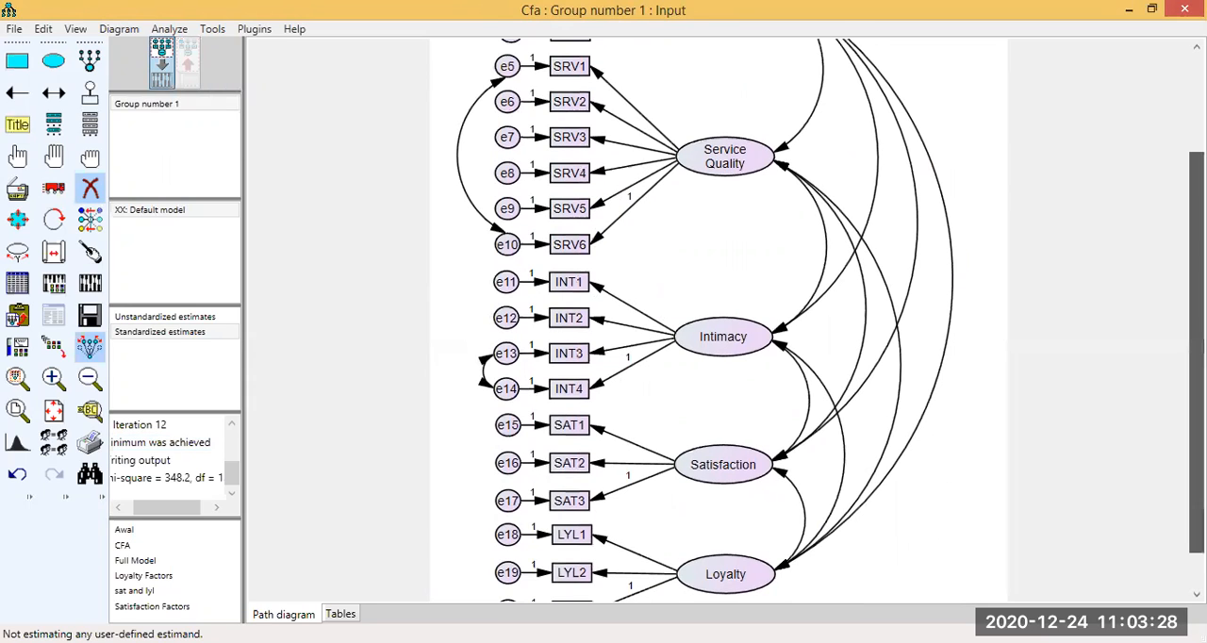
scroll(716, 320, down, 1)
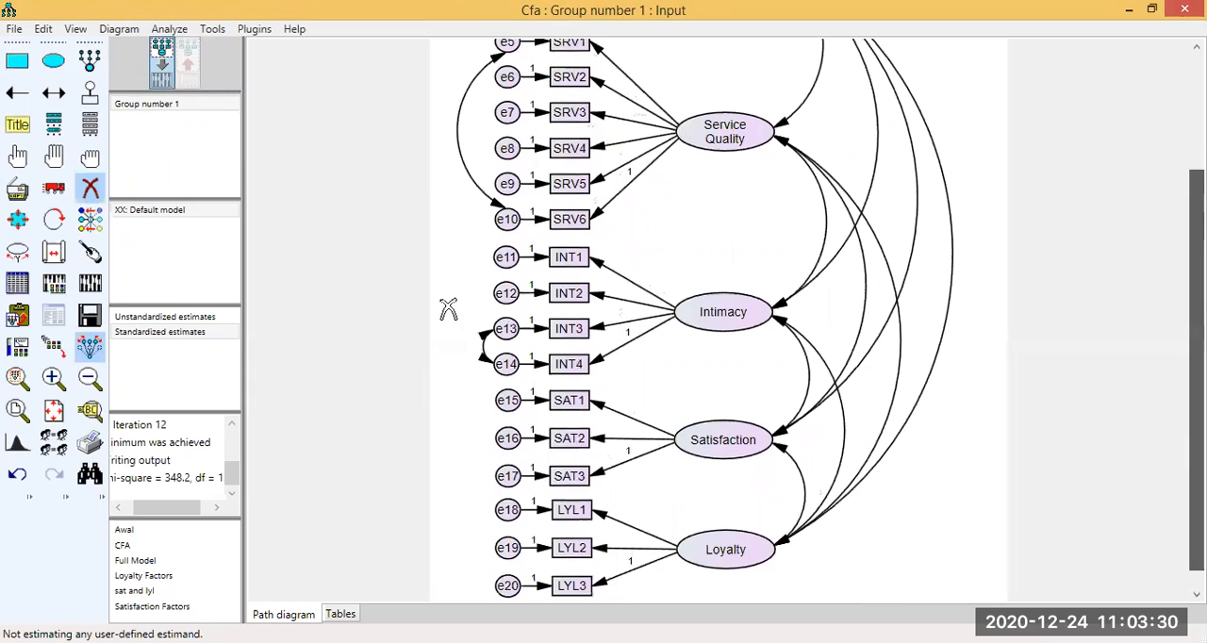
scroll(487, 189, down, 1)
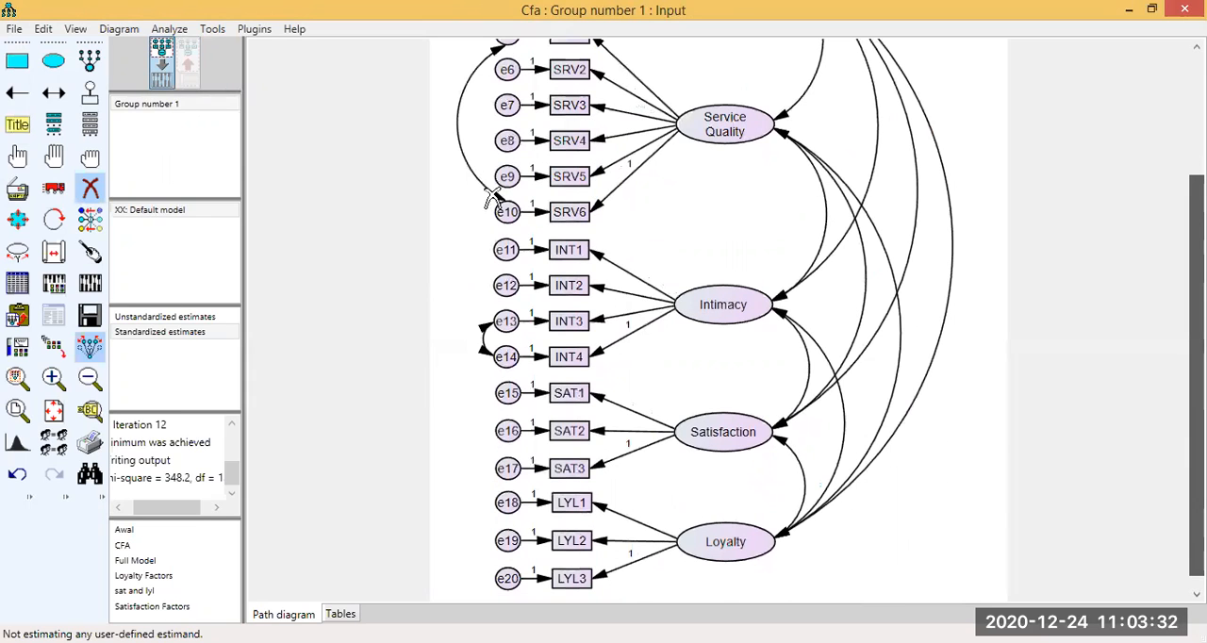
click(492, 198)
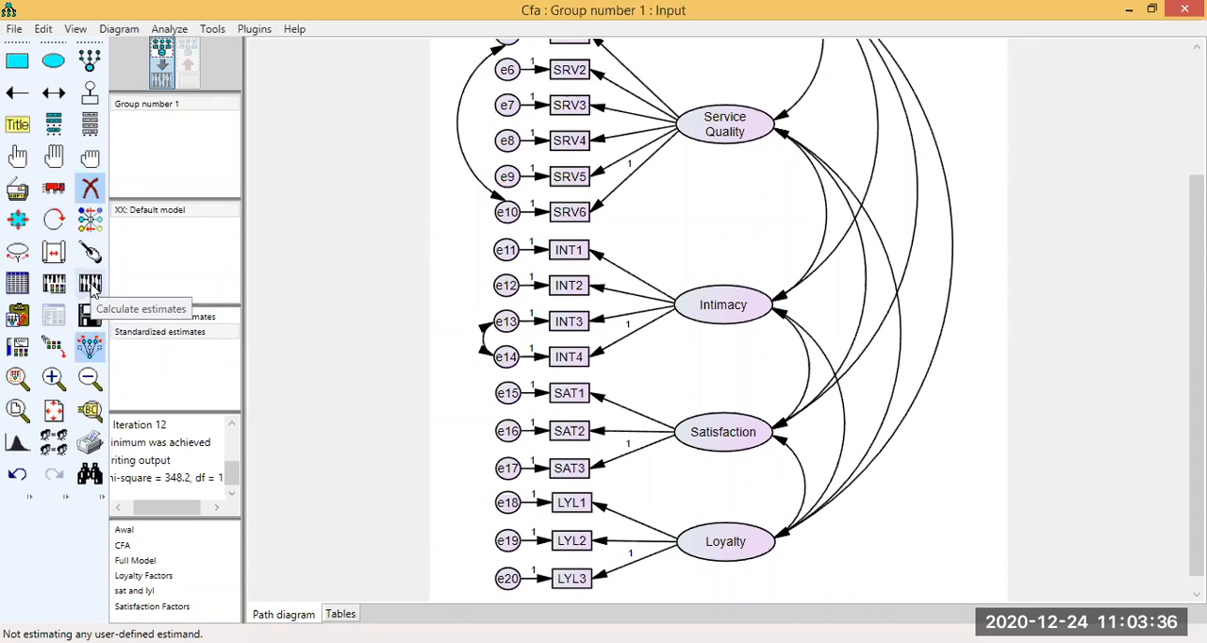
Recalculate the estimates and show the covariance modification indices in the text output.
click(90, 284)
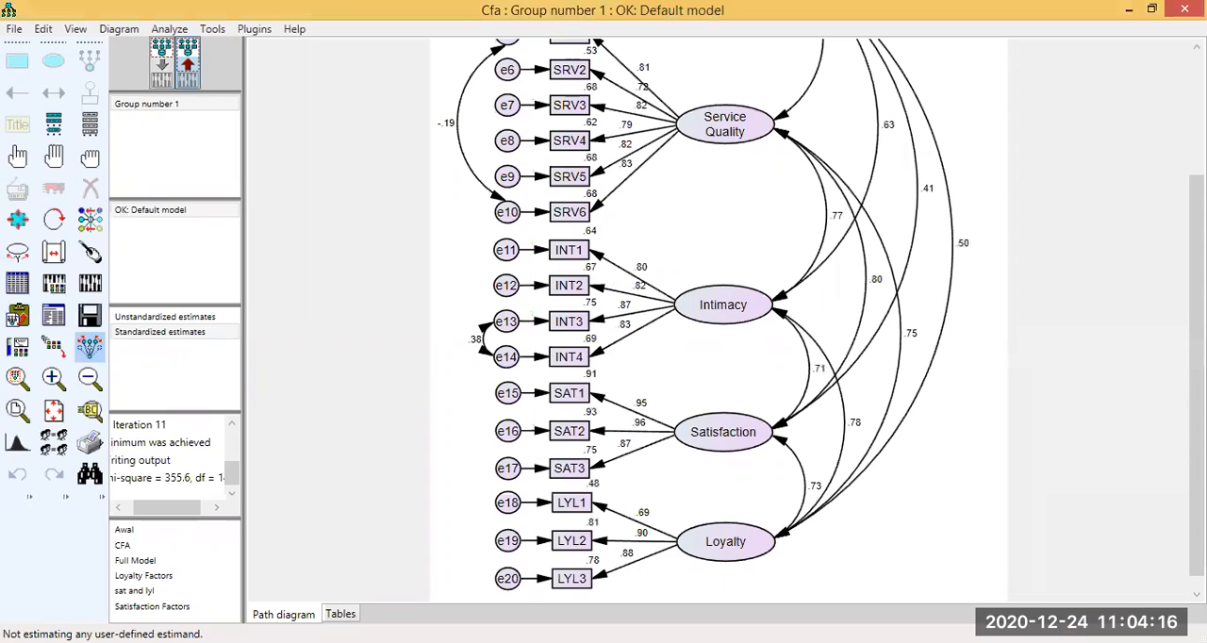
drag(1196, 376, 1196, 387)
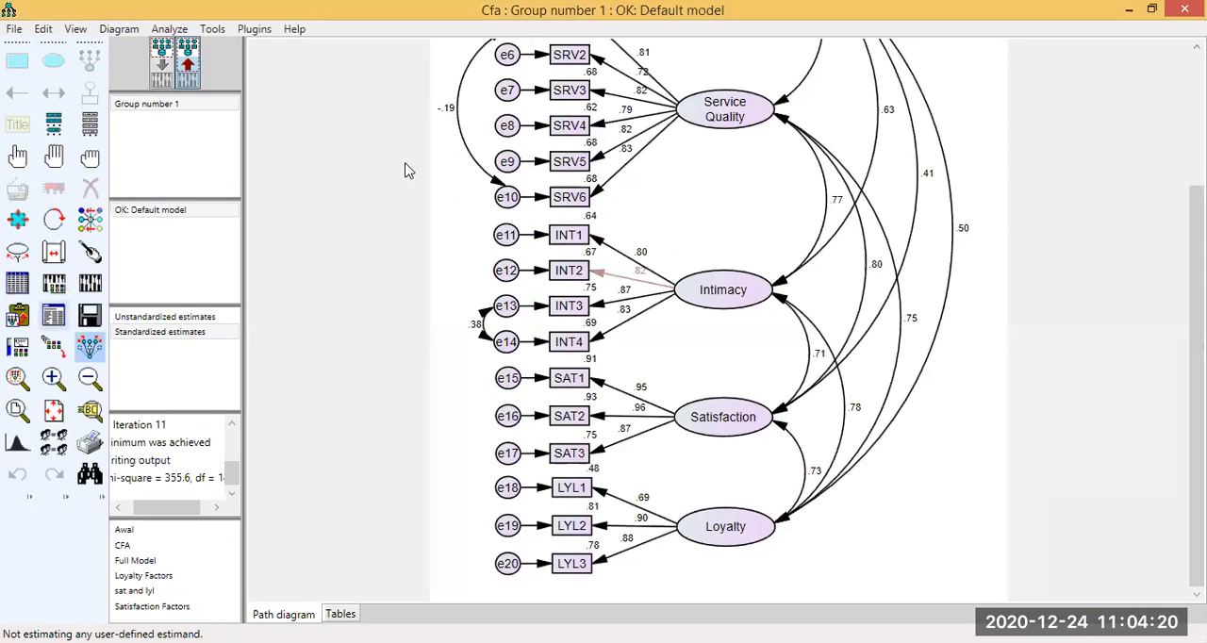
click(152, 252)
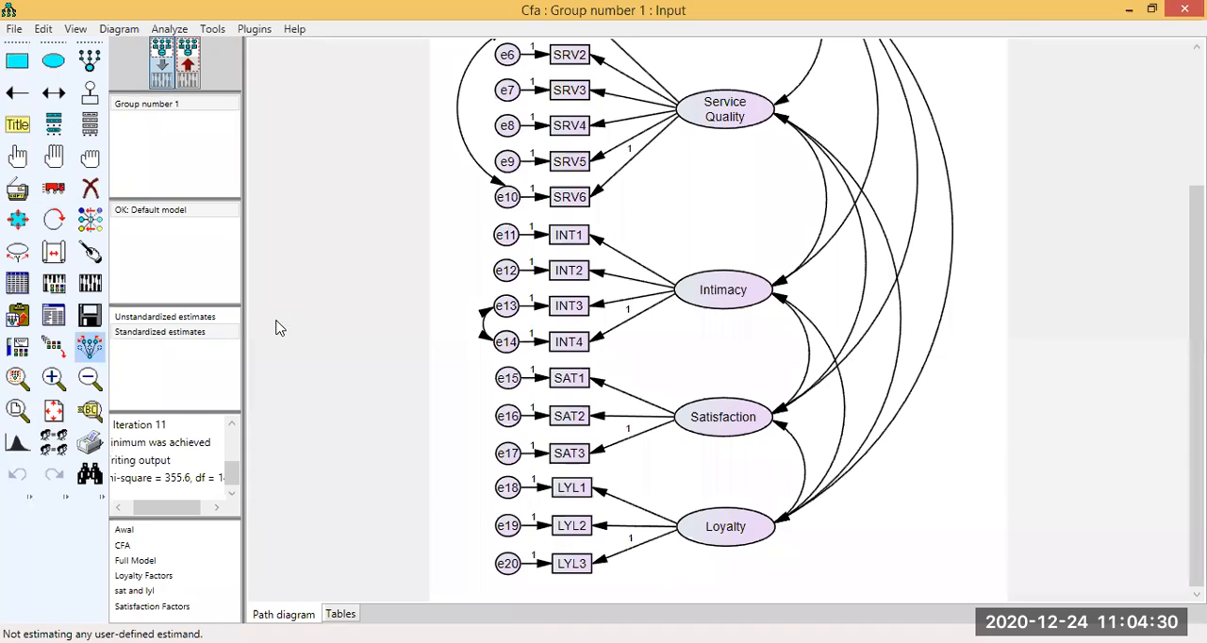
key(F10)
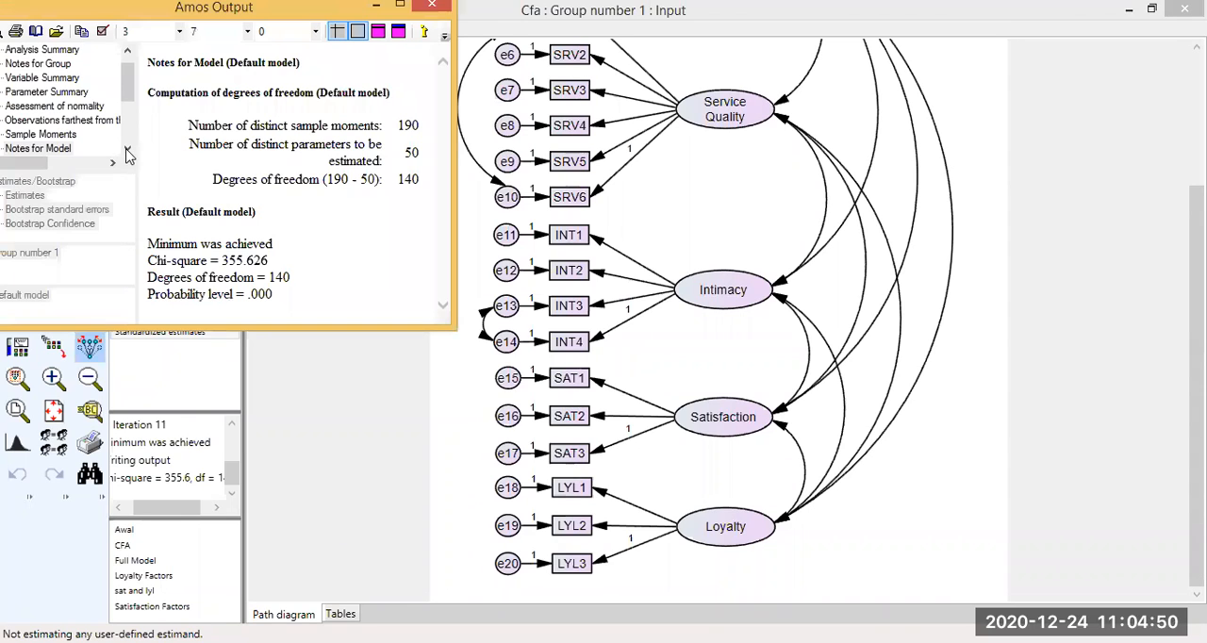
scroll(111, 151, down, 1)
click(83, 134)
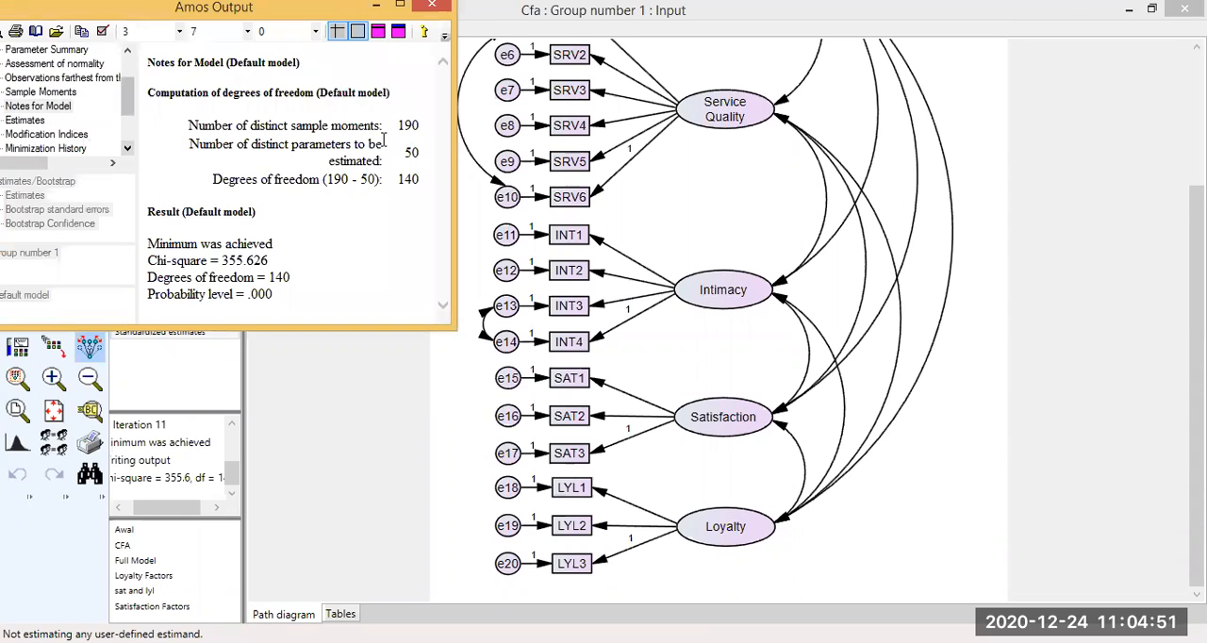
click(443, 292)
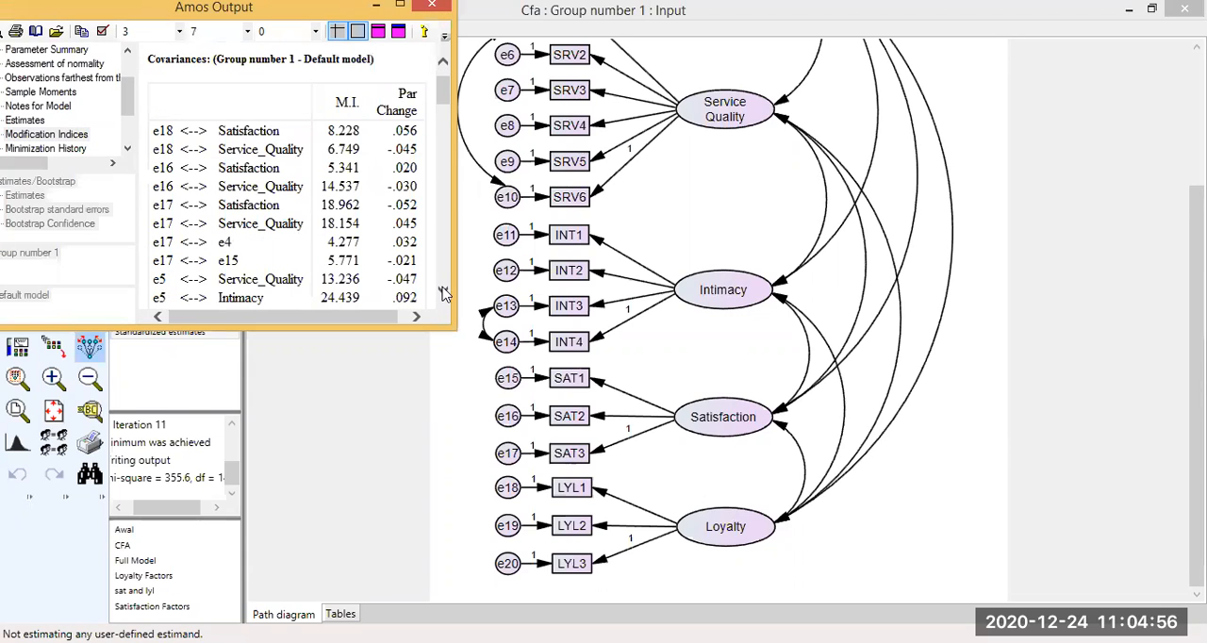
Try adding a covariance between error terms e15 and e17 of Satisfaction on the input path diagram.
click(443, 291)
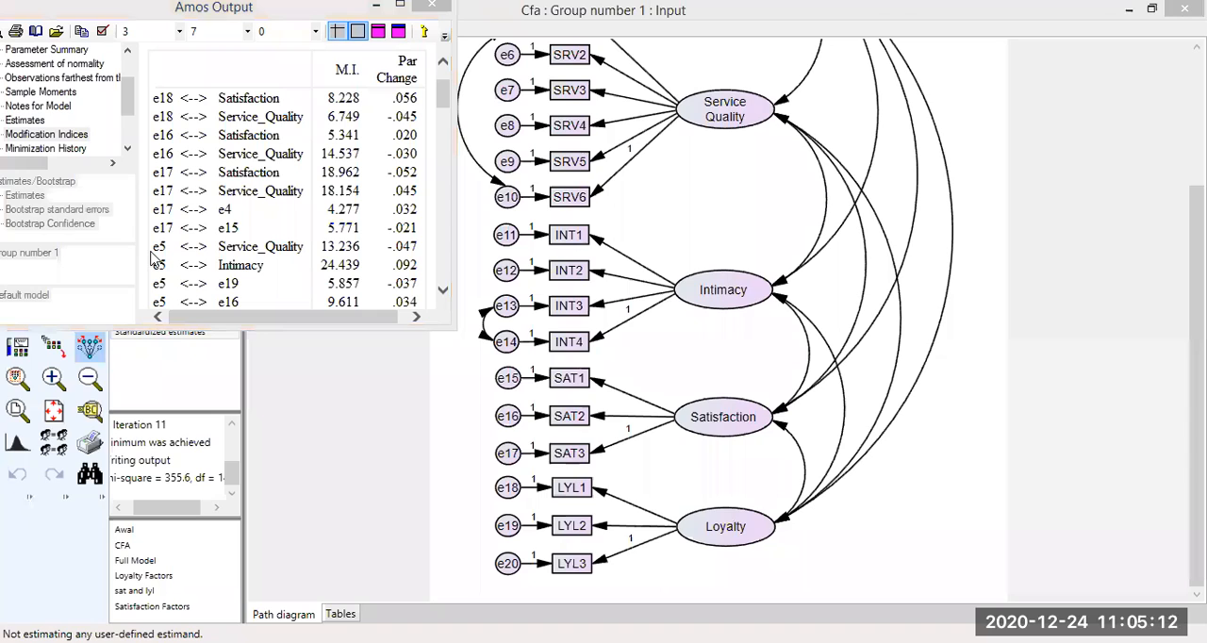
click(509, 476)
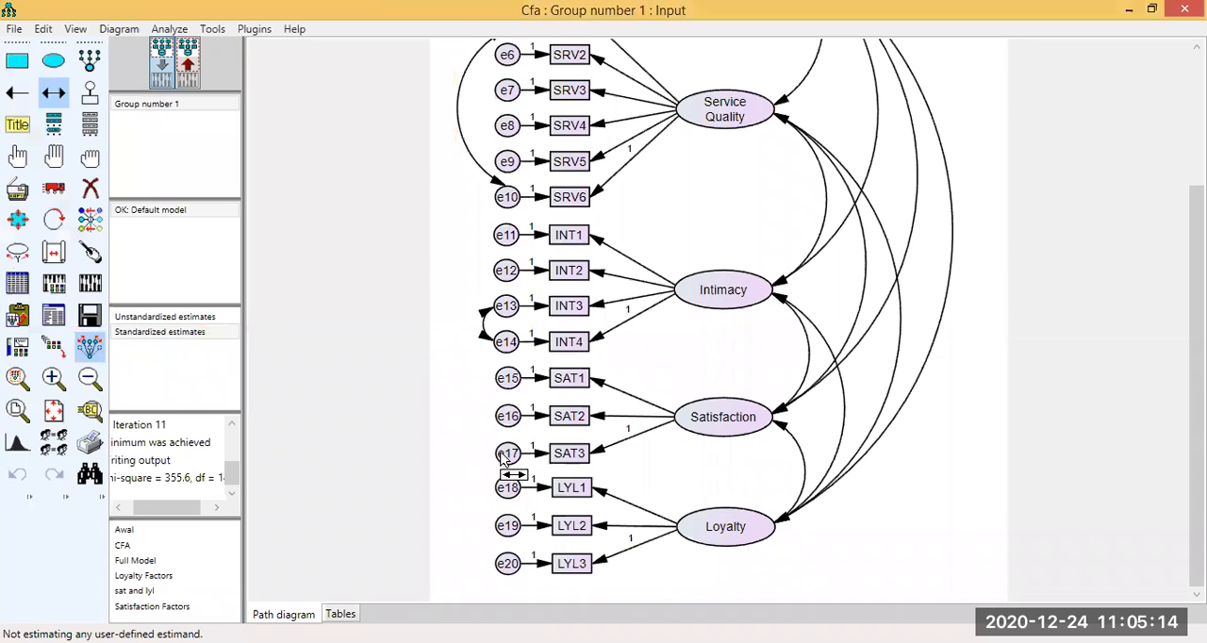
drag(504, 381, 507, 452)
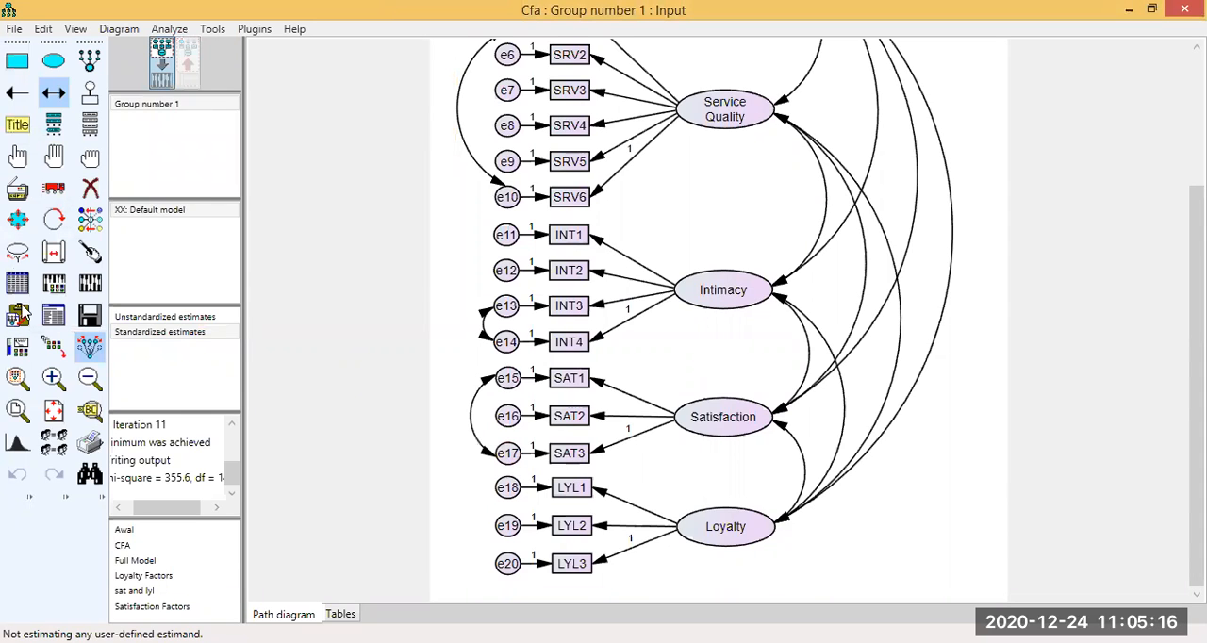
Recalculate the estimates and examine the error correlation and loadings of Satisfaction on the output path diagram.
click(90, 285)
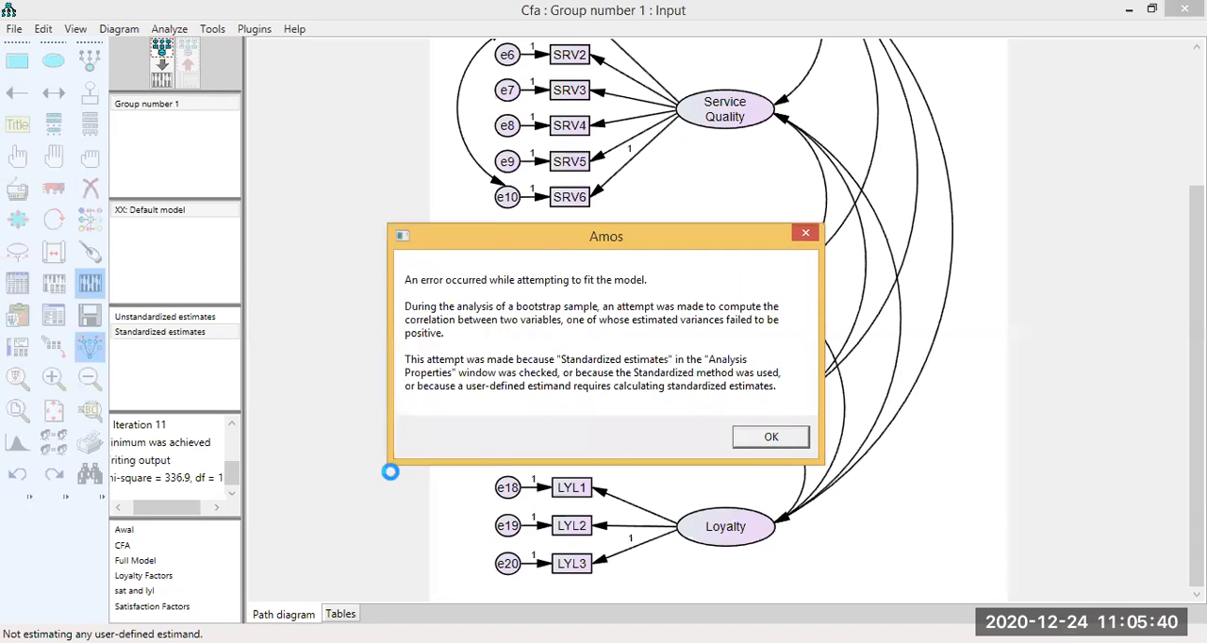
key(Return)
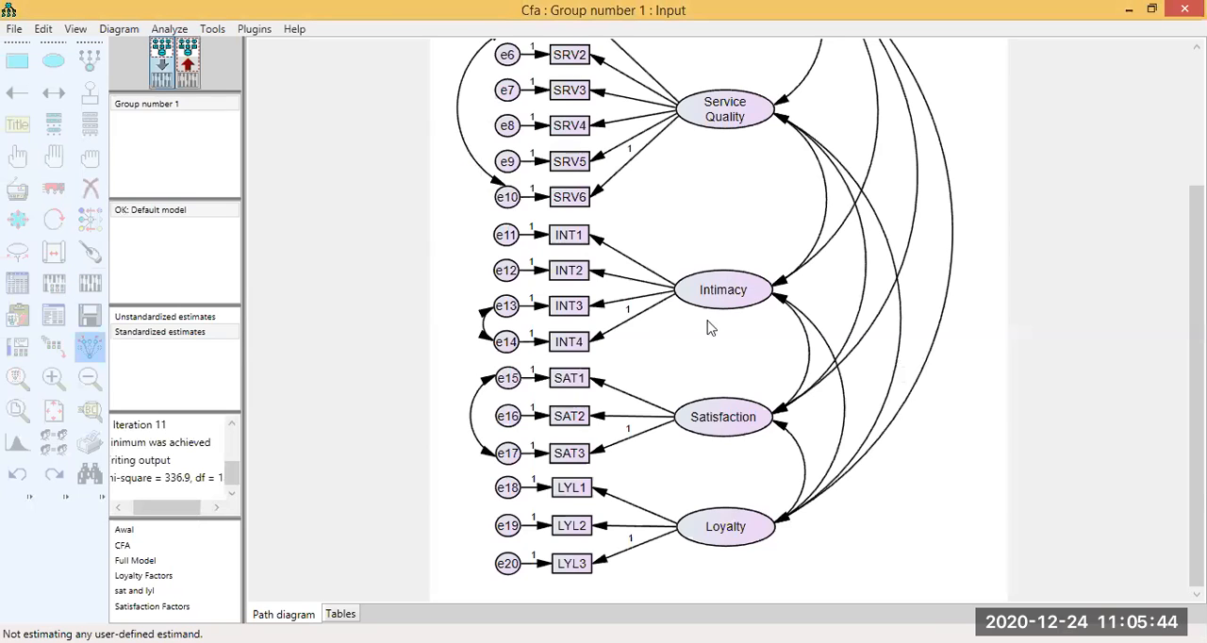
click(89, 187)
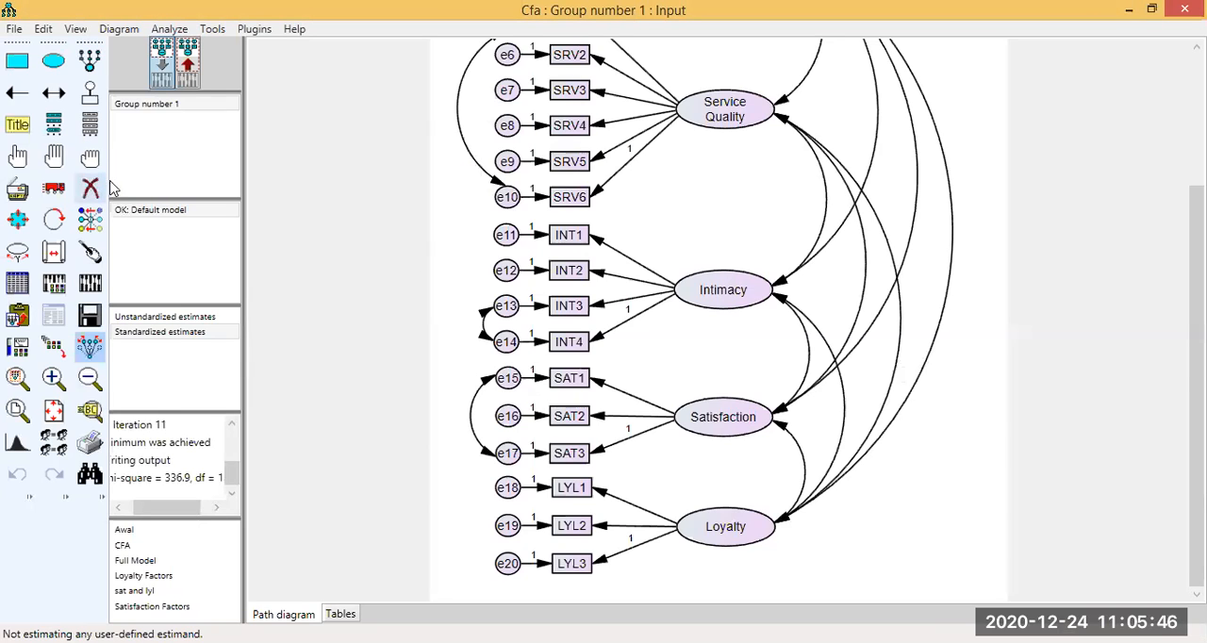
click(191, 63)
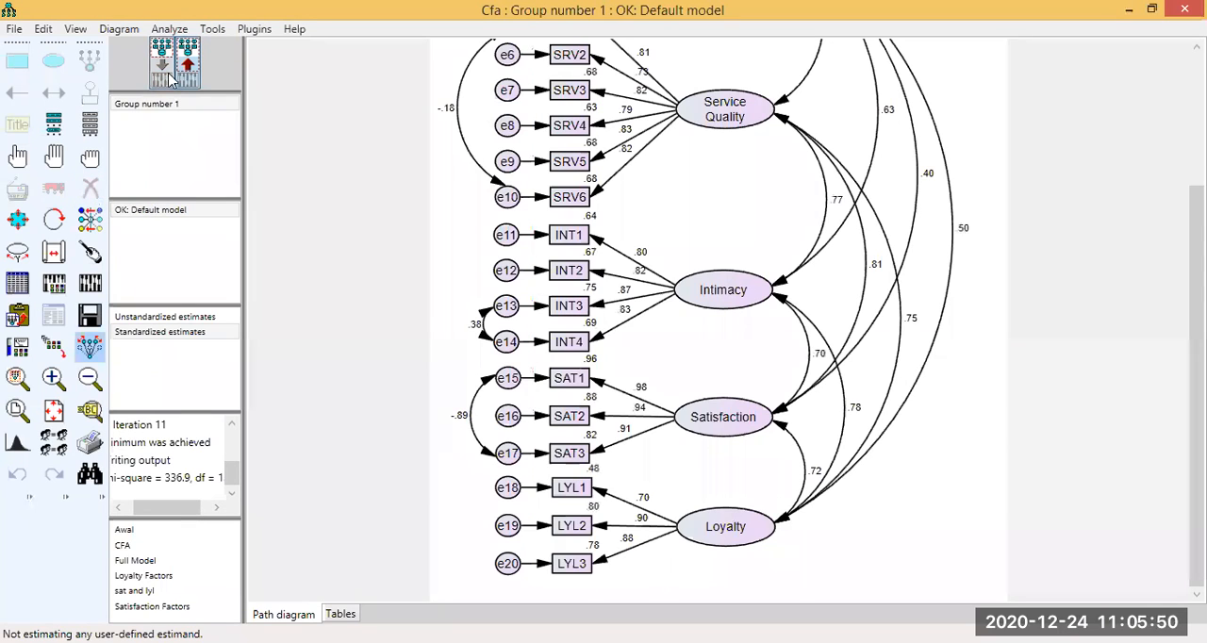
Delete the covariance attached to error term e10 of Service Quality from the input path diagram, and recalculate the estimates.
click(90, 192)
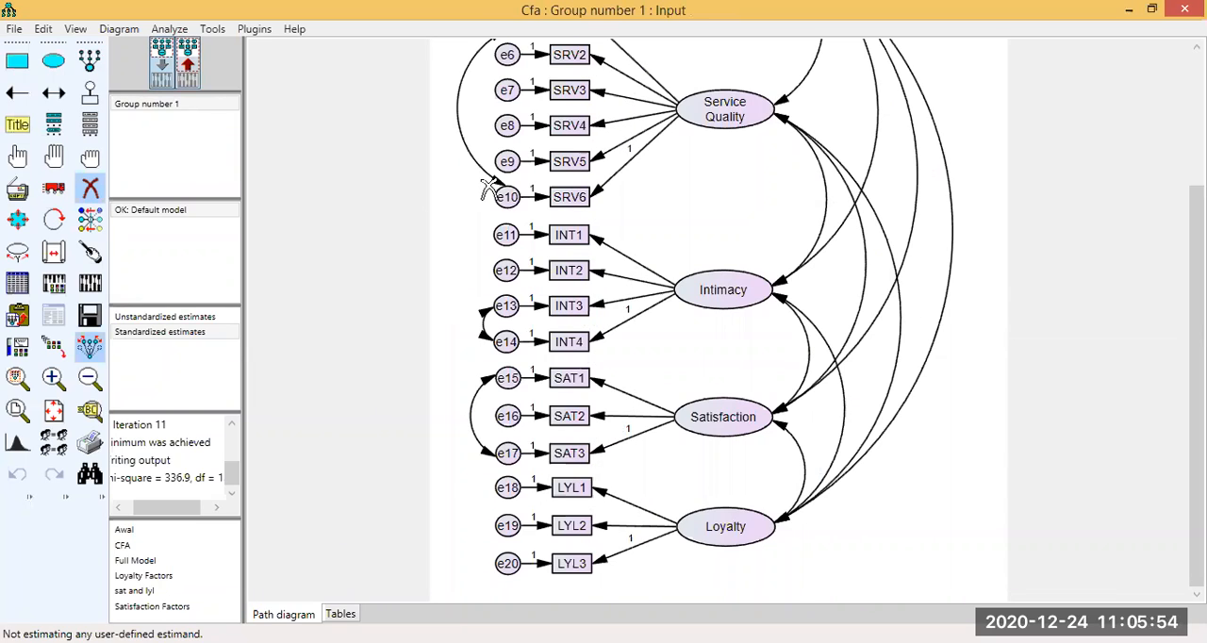
click(92, 283)
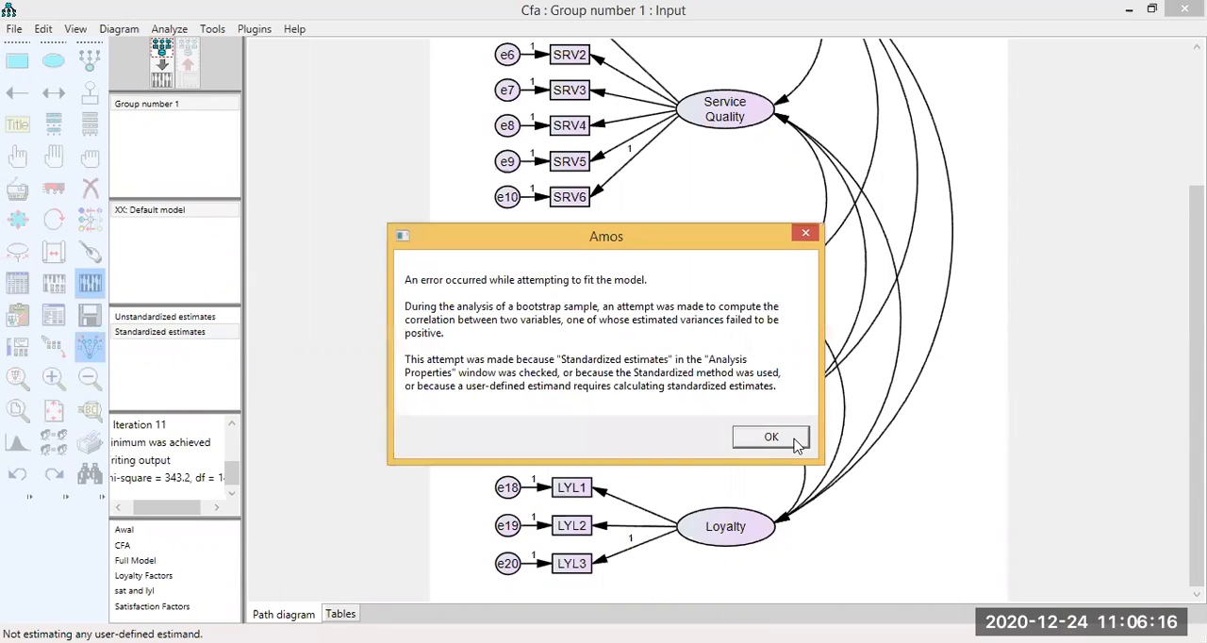
click(794, 440)
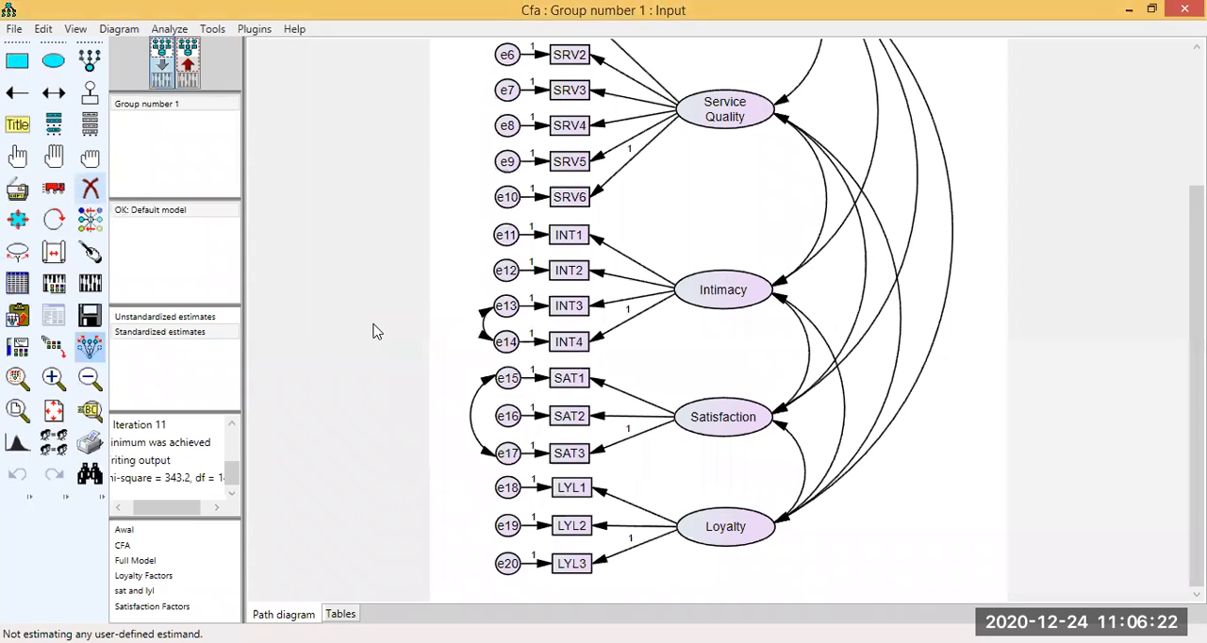
Delete the covariance between error terms e15 and e17, and recalculate the estimates to review the fit indices.
click(94, 284)
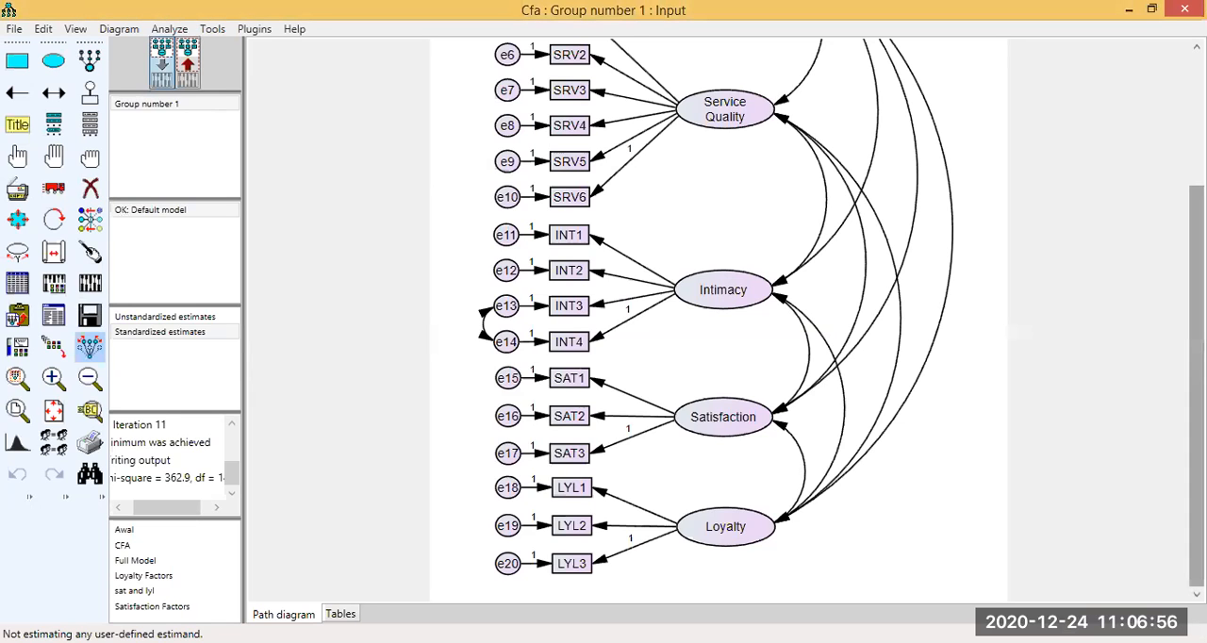
drag(1195, 405, 1195, 273)
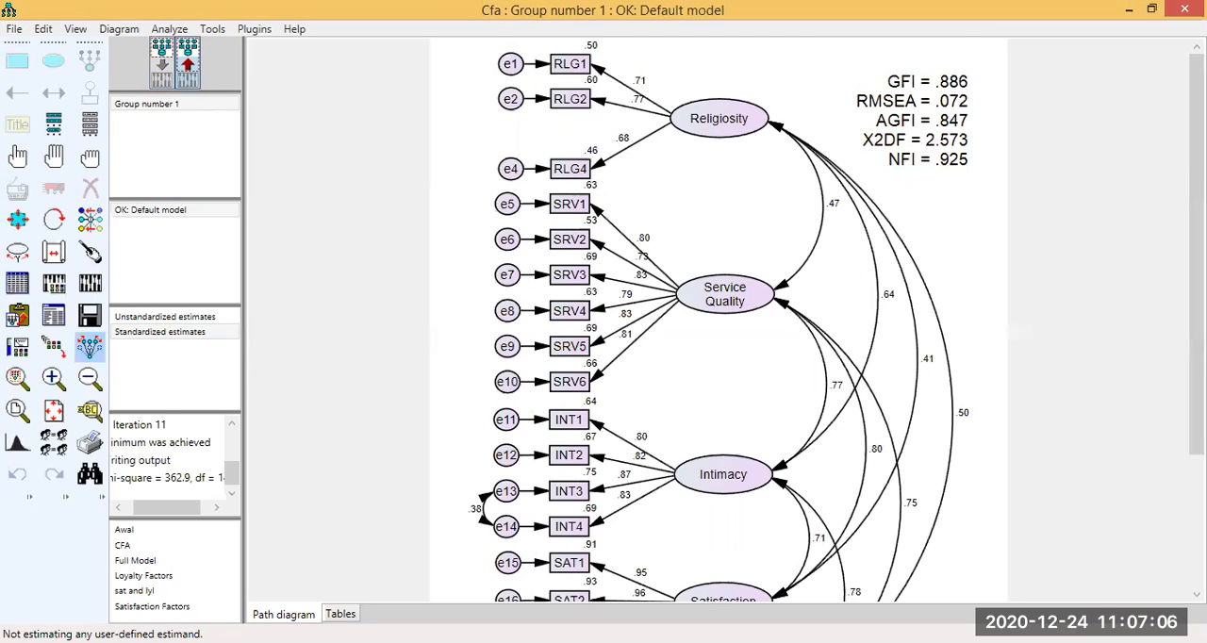
scroll(717, 321, down, 1)
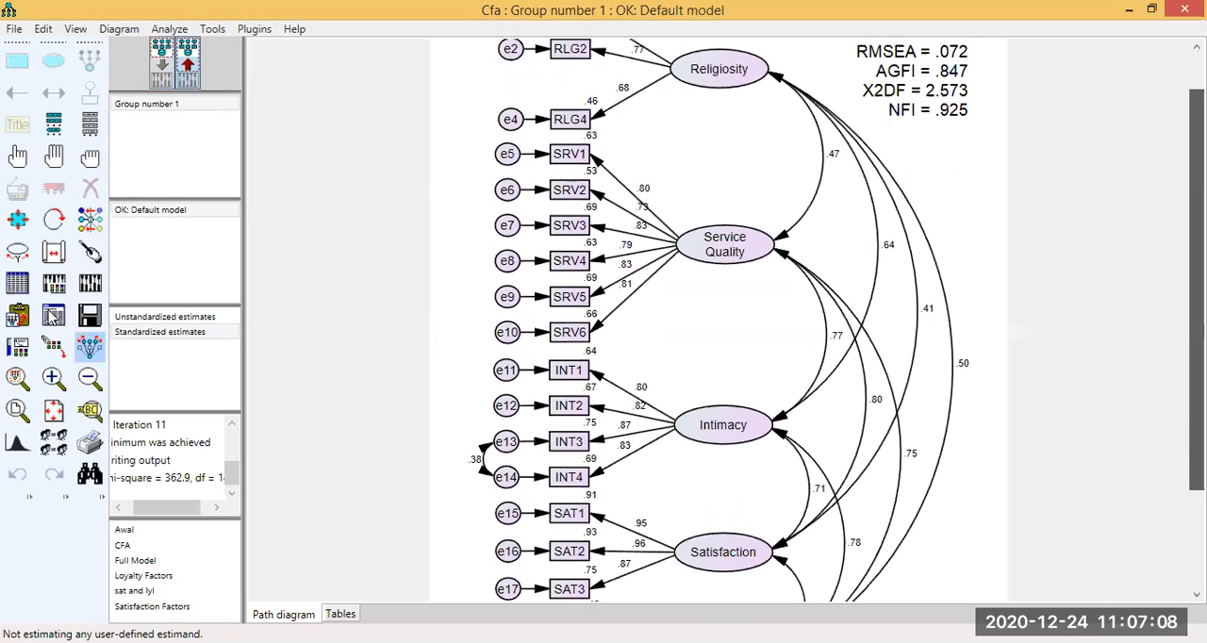
scroll(440, 326, up, 1)
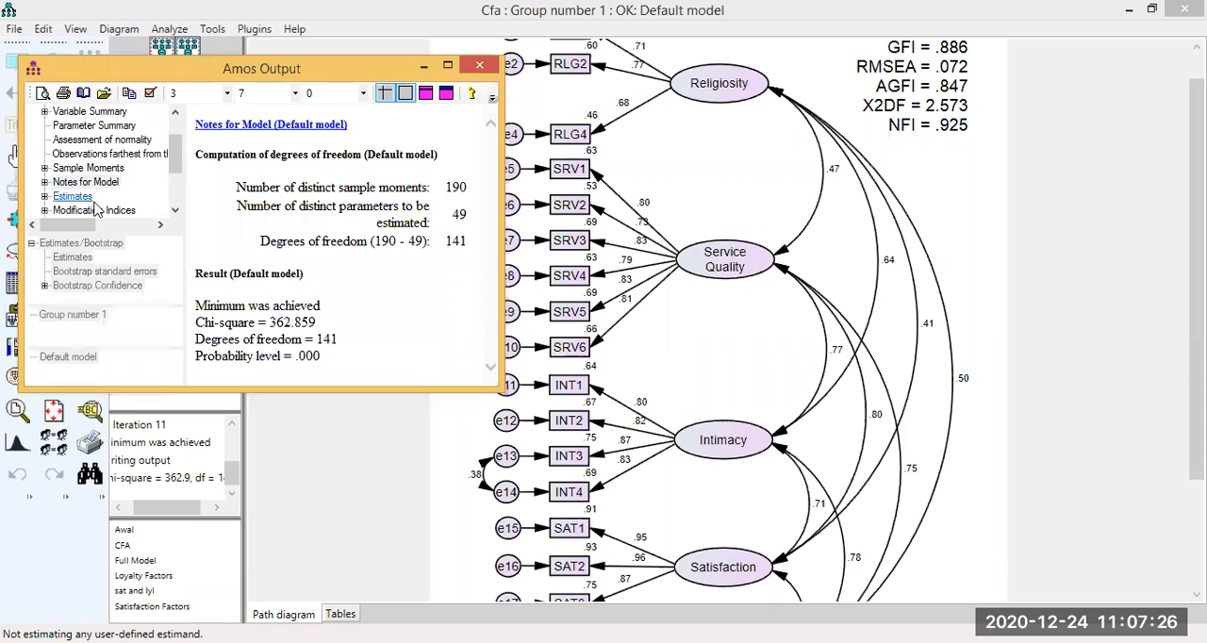
Show the covariance modification indices in the text output and examine the entries for the Satisfaction and Service Quality error terms.
click(55, 212)
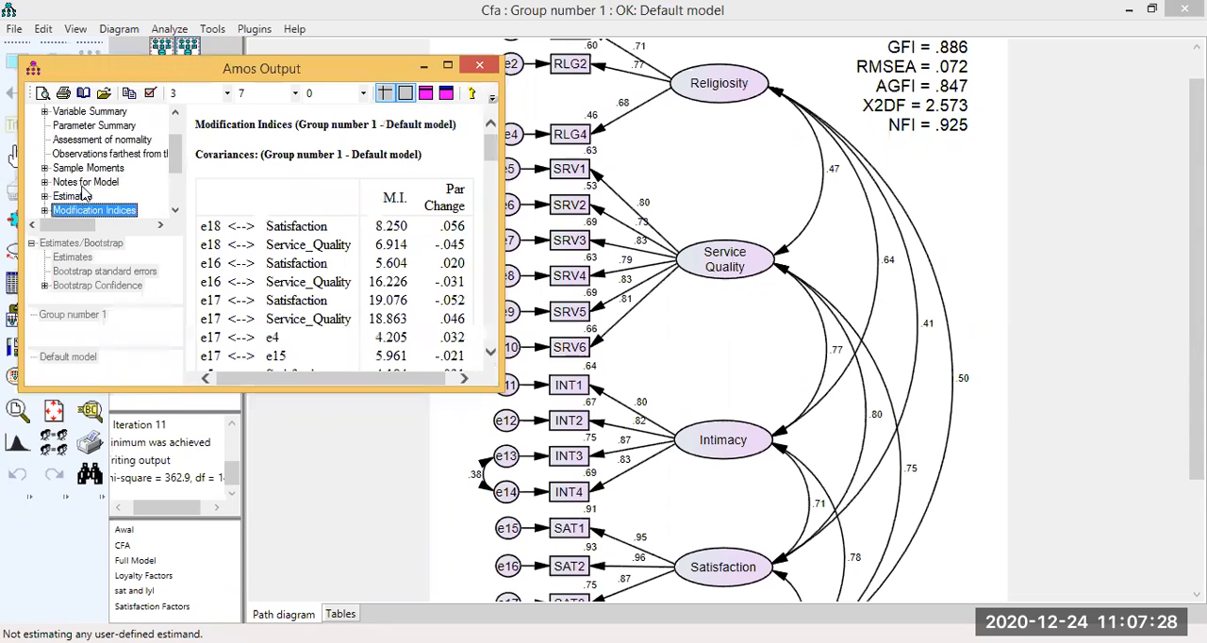
scroll(360, 187, down, 1)
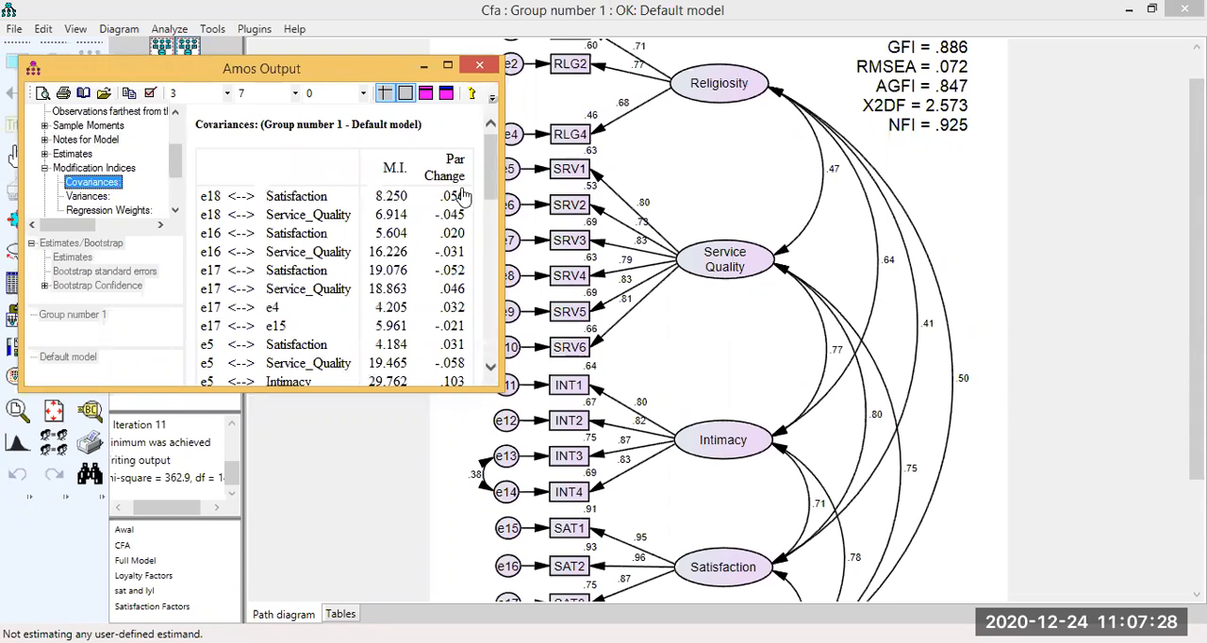
click(490, 368)
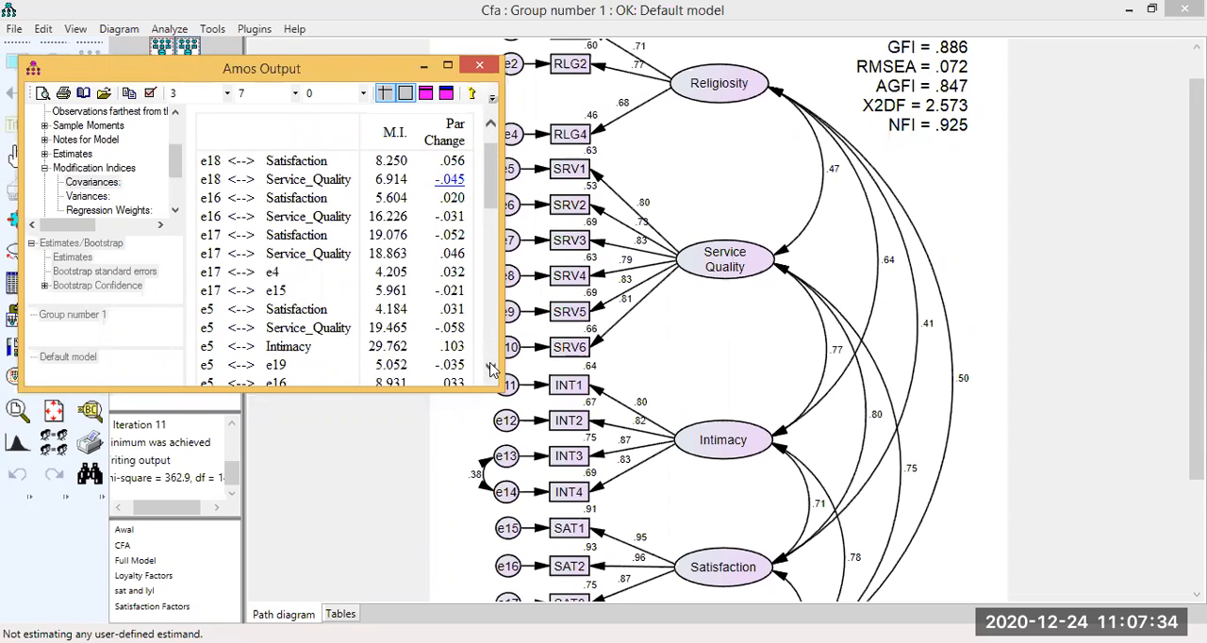
click(490, 369)
click(490, 369)
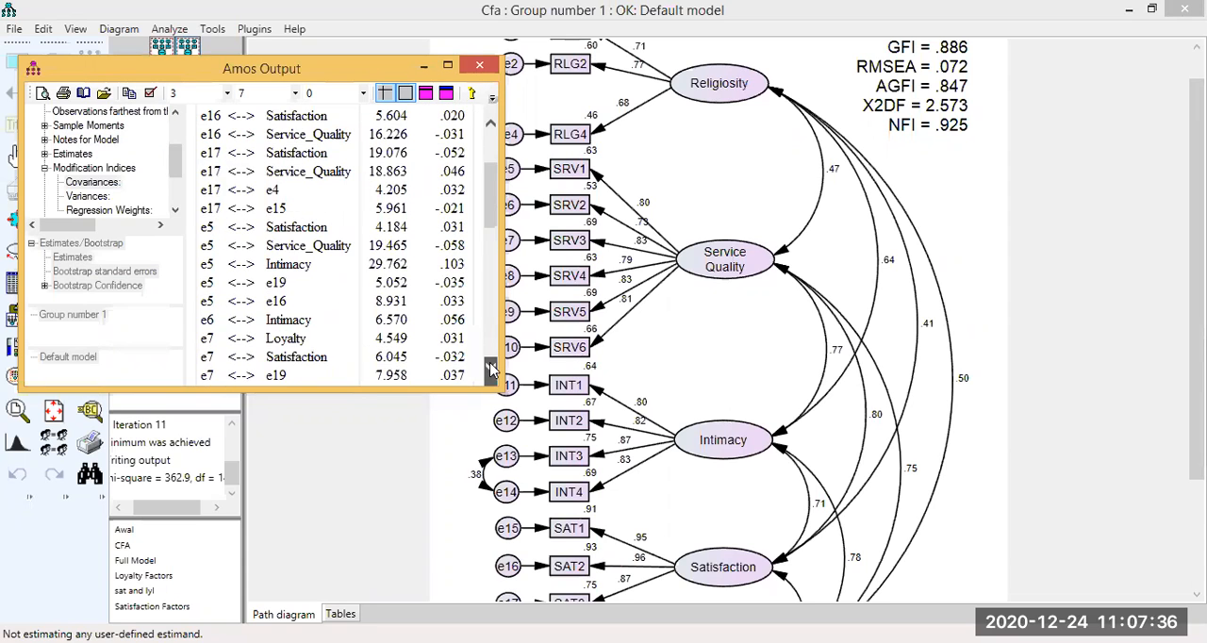
click(490, 369)
click(491, 368)
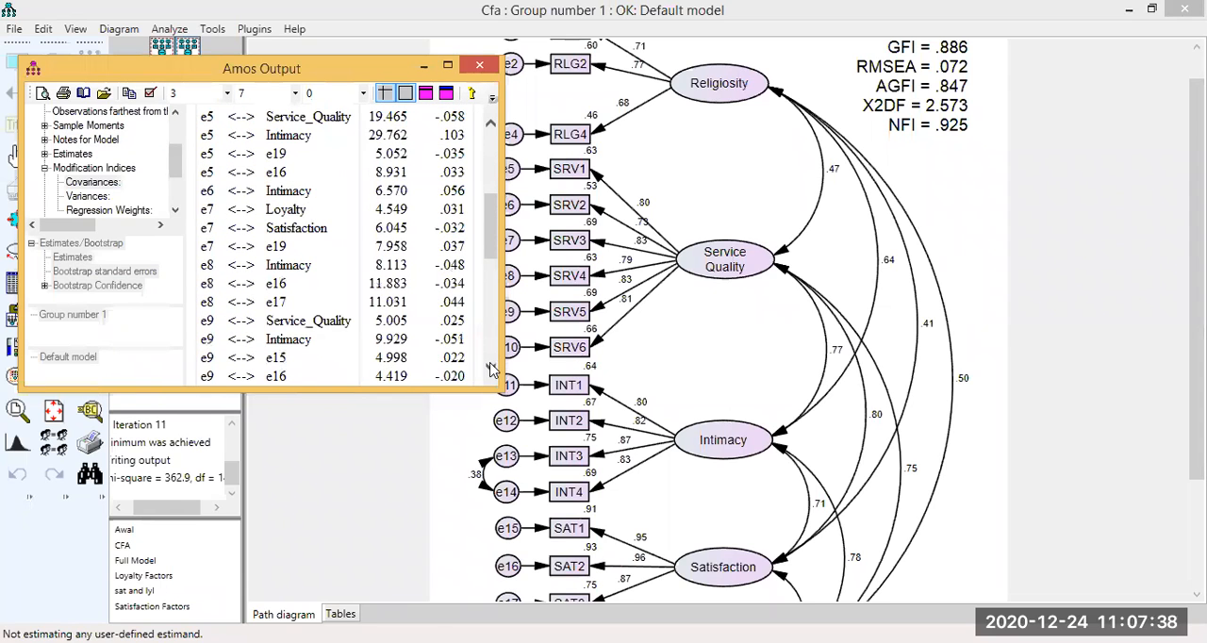
click(490, 368)
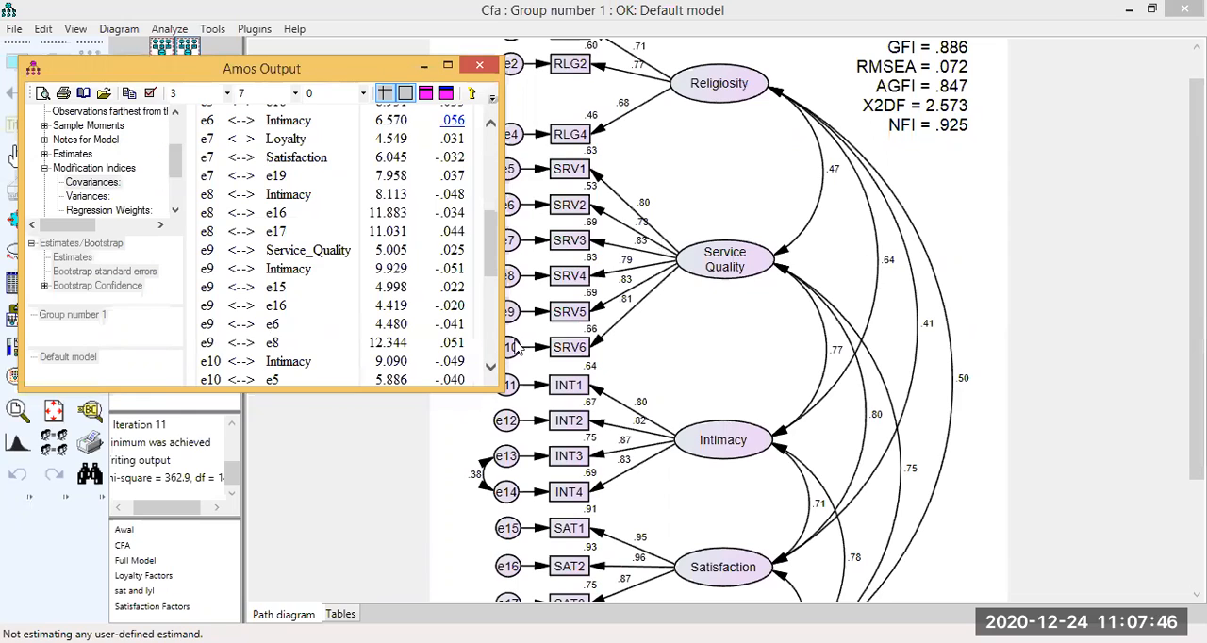
Move the text output clear of the path diagram and examine the remaining covariance modification indices for same-factor error pairs.
drag(358, 69, 281, 46)
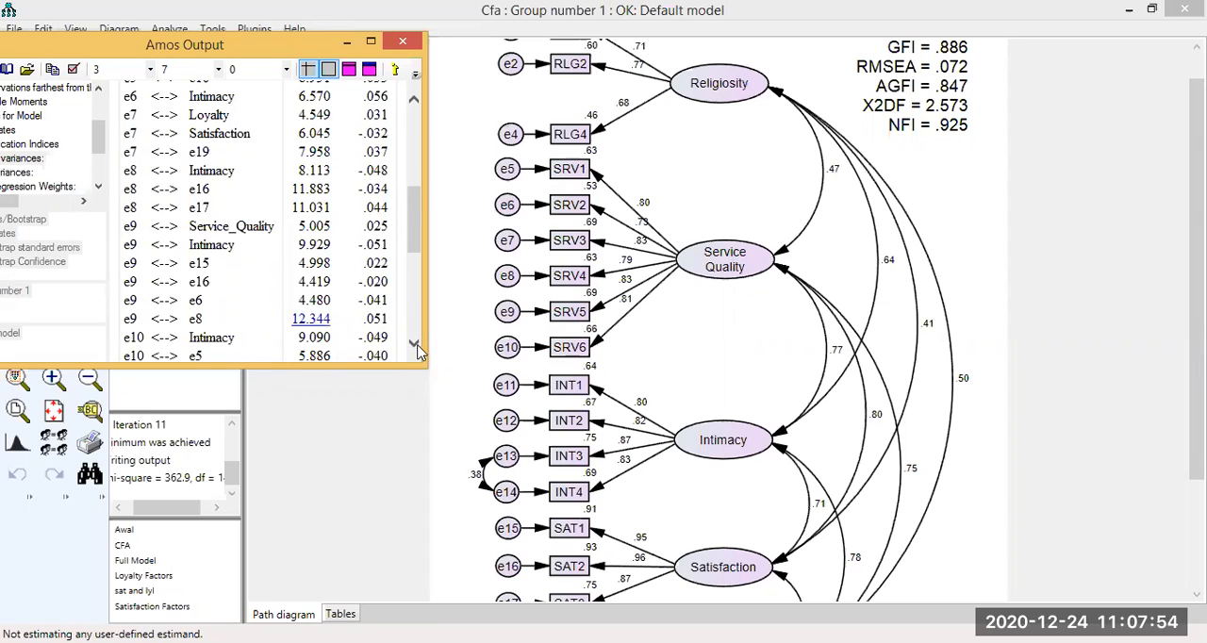
scroll(420, 350, down, 1)
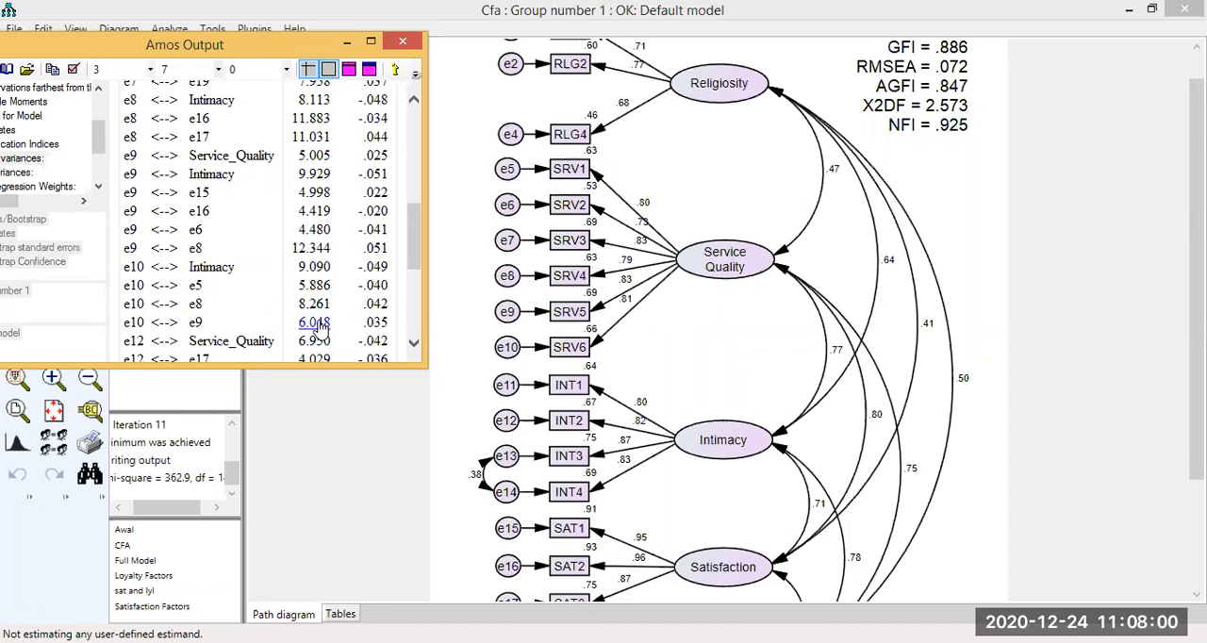
click(414, 345)
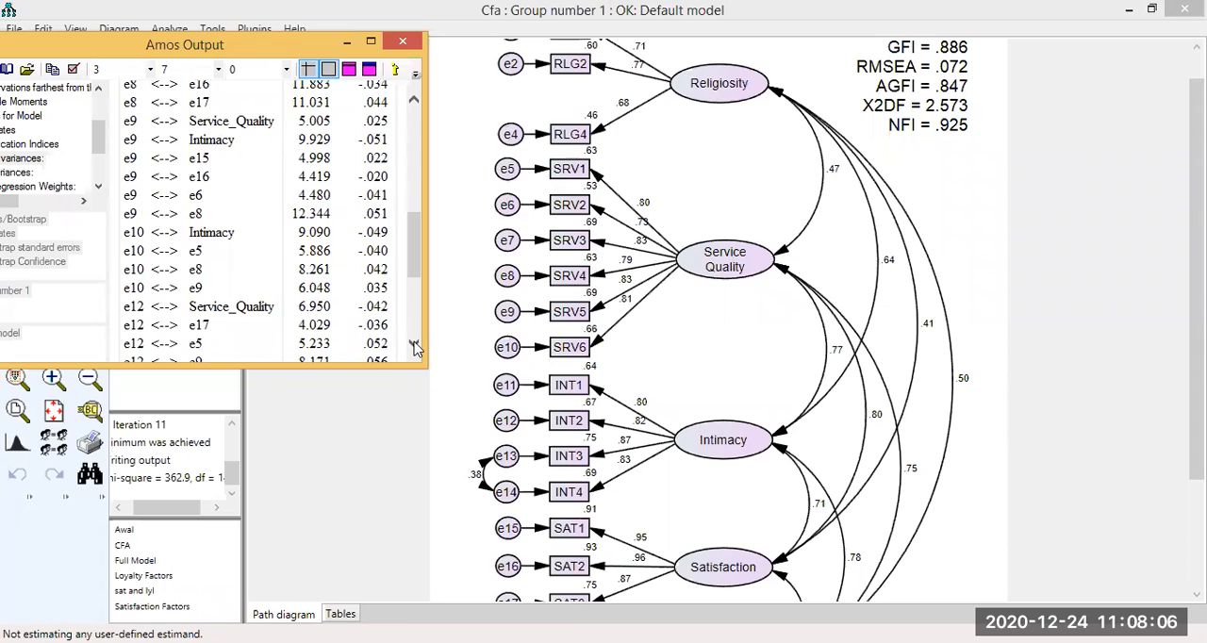
click(413, 345)
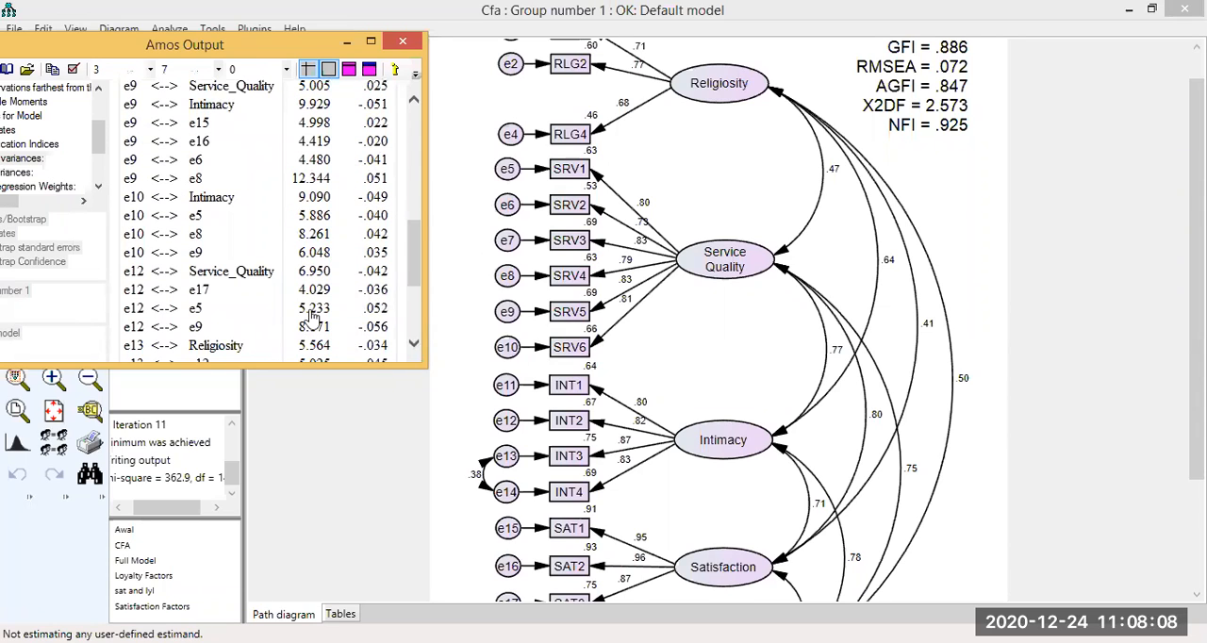
scroll(168, 290, down, 2)
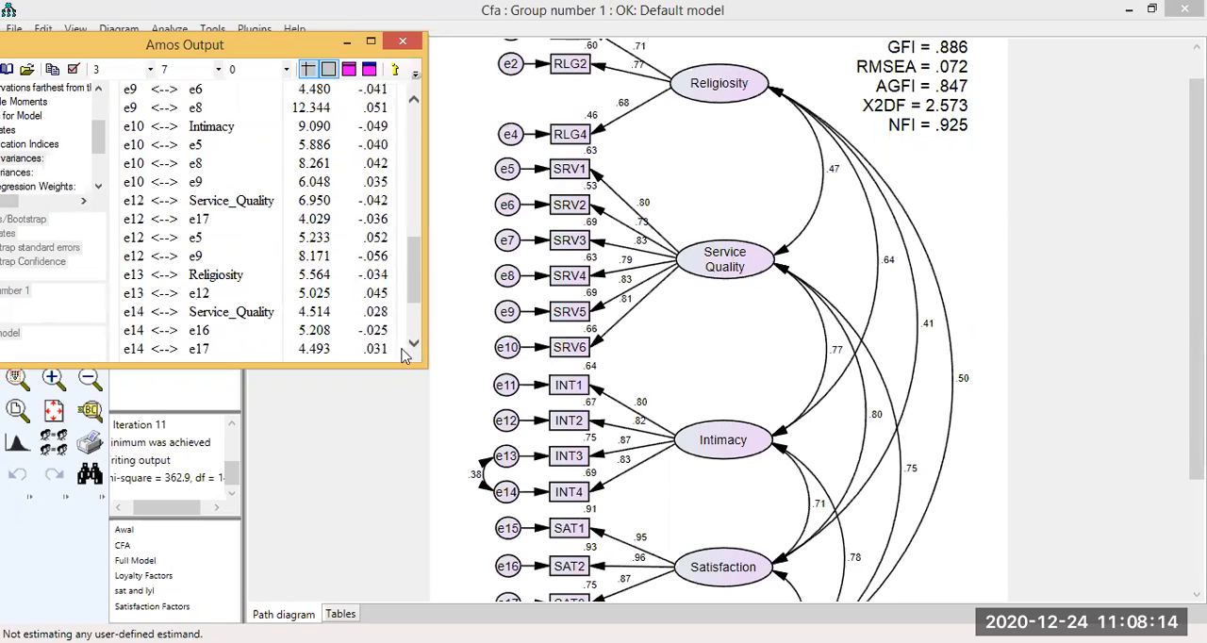
scroll(231, 284, down, 2)
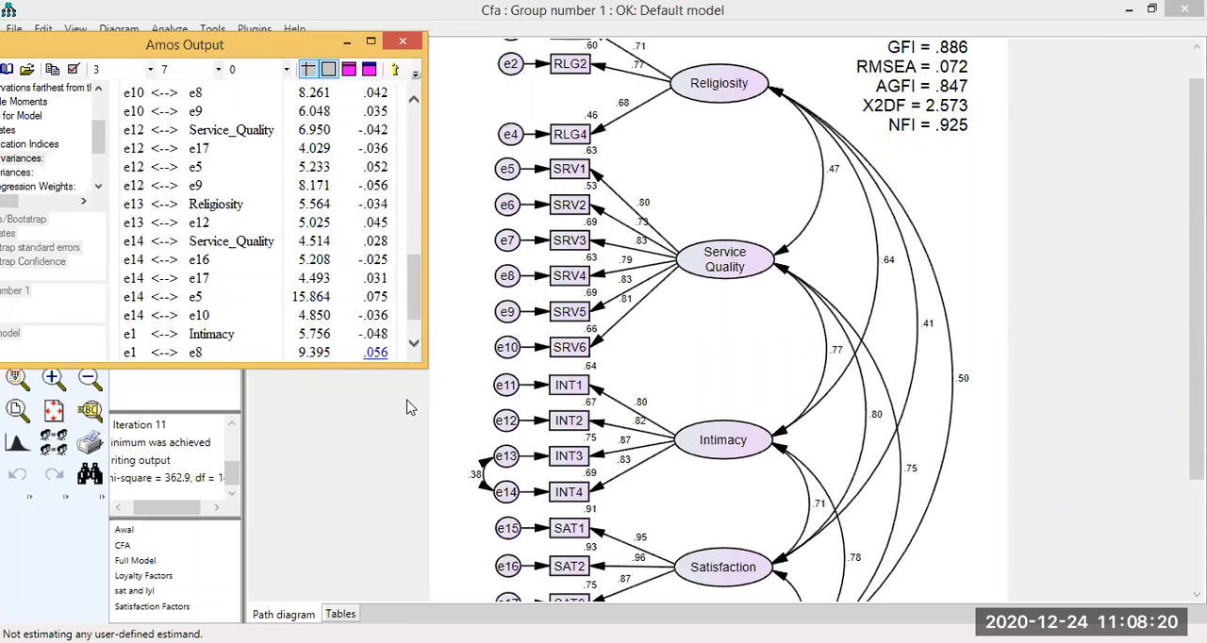
scroll(412, 344, down, 1)
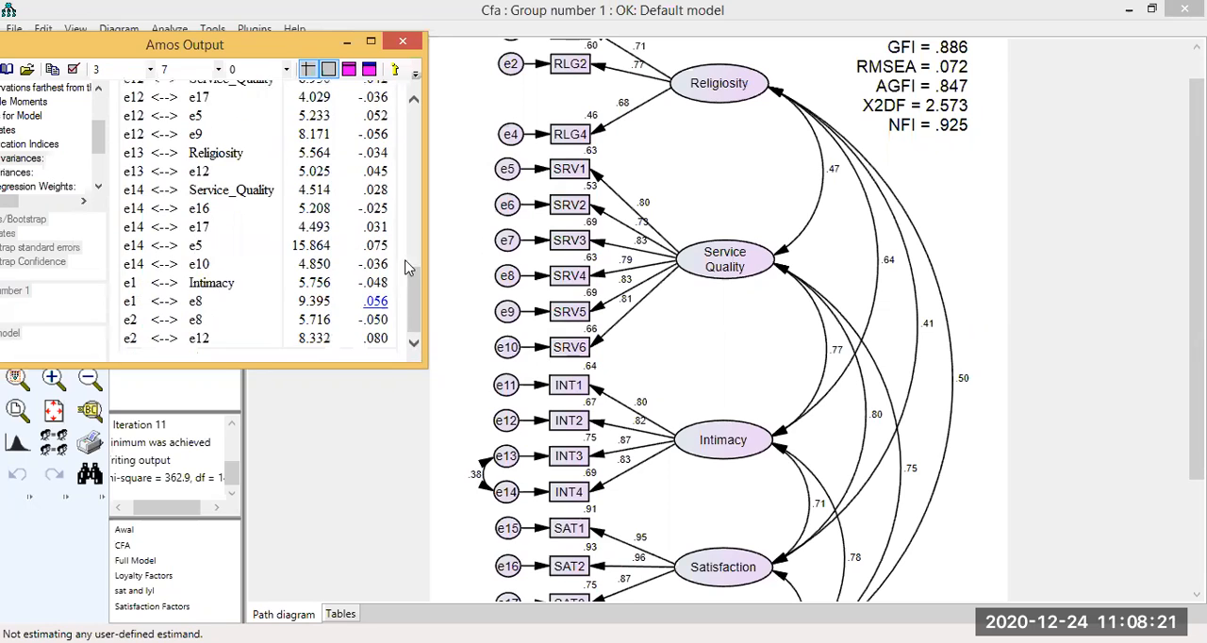
click(413, 102)
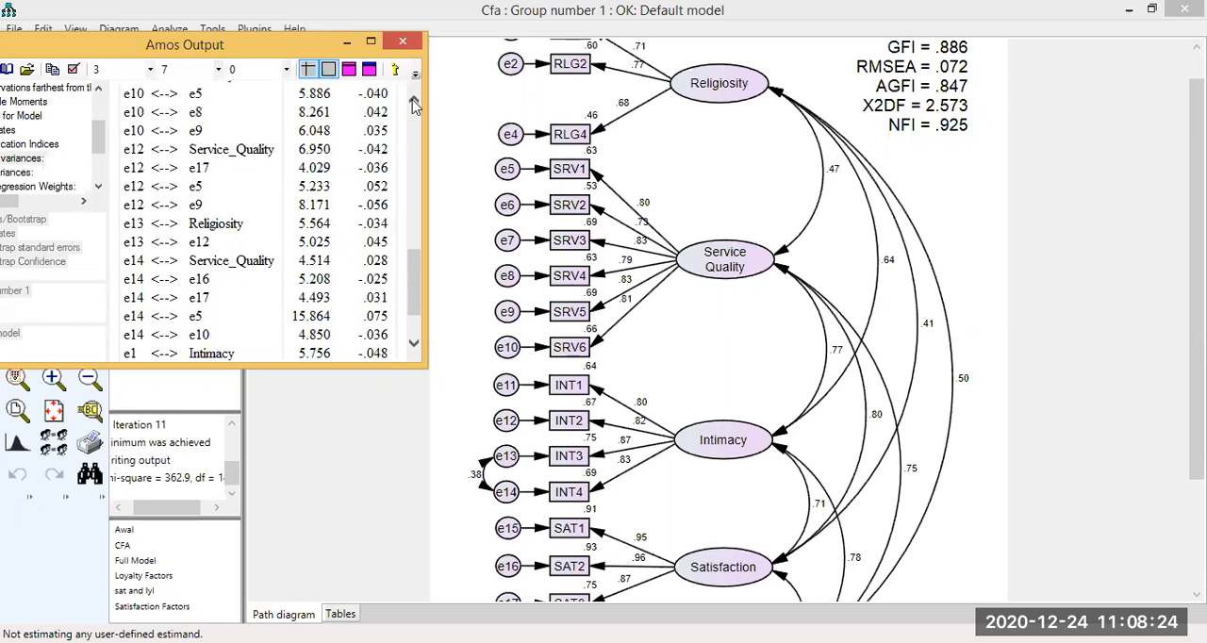
scroll(413, 104, up, 4)
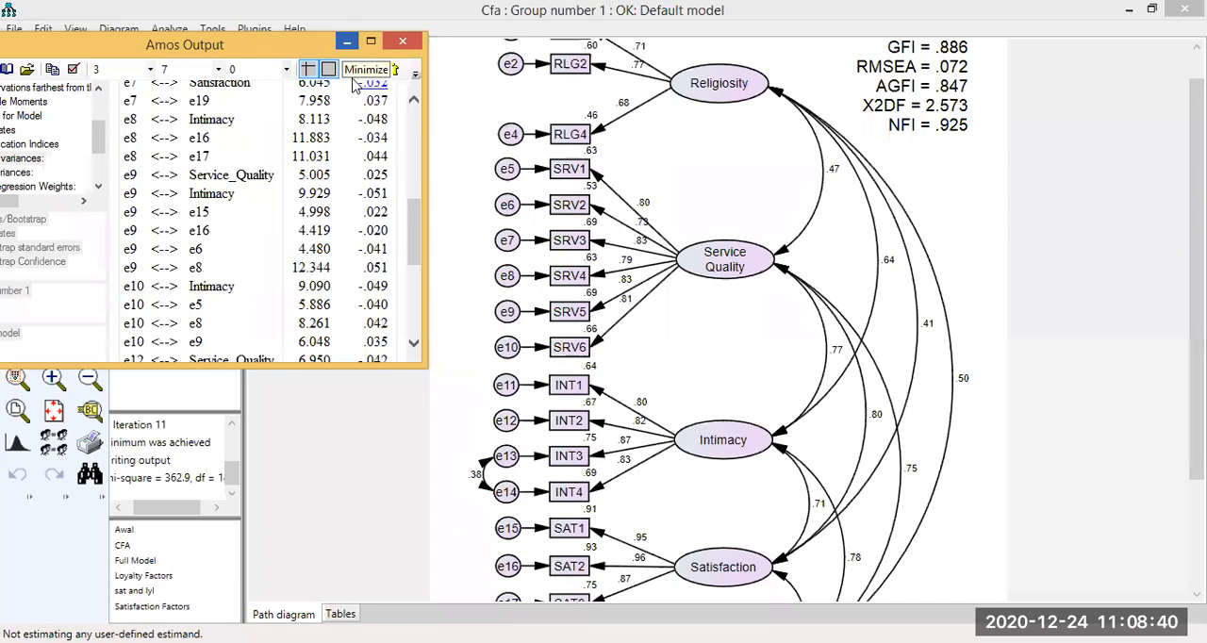
drag(330, 44, 330, 85)
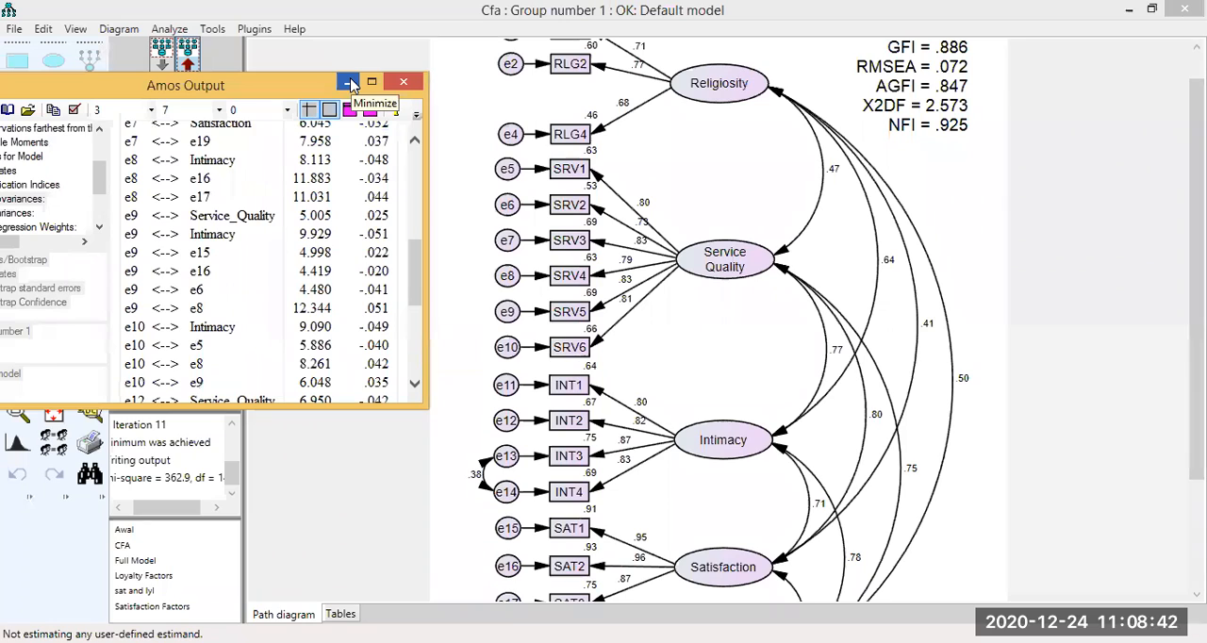
Draw covariances between error terms e8 and e9 and between e6 and e9 in the input path diagram, with their arcs spaced apart.
click(349, 84)
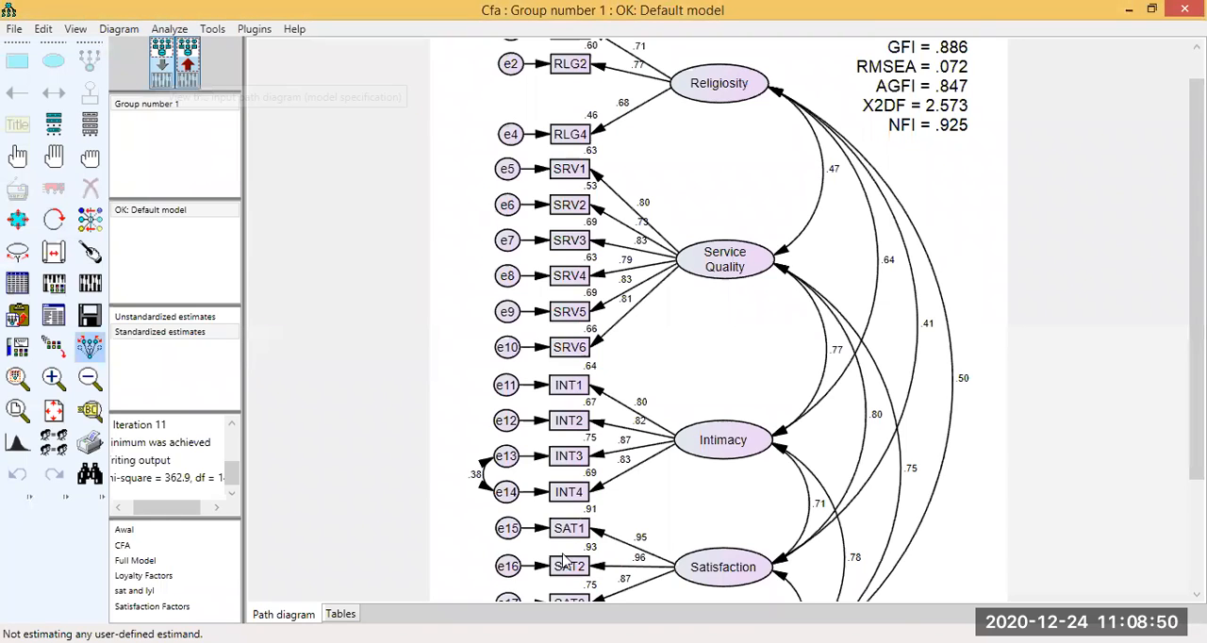
click(162, 64)
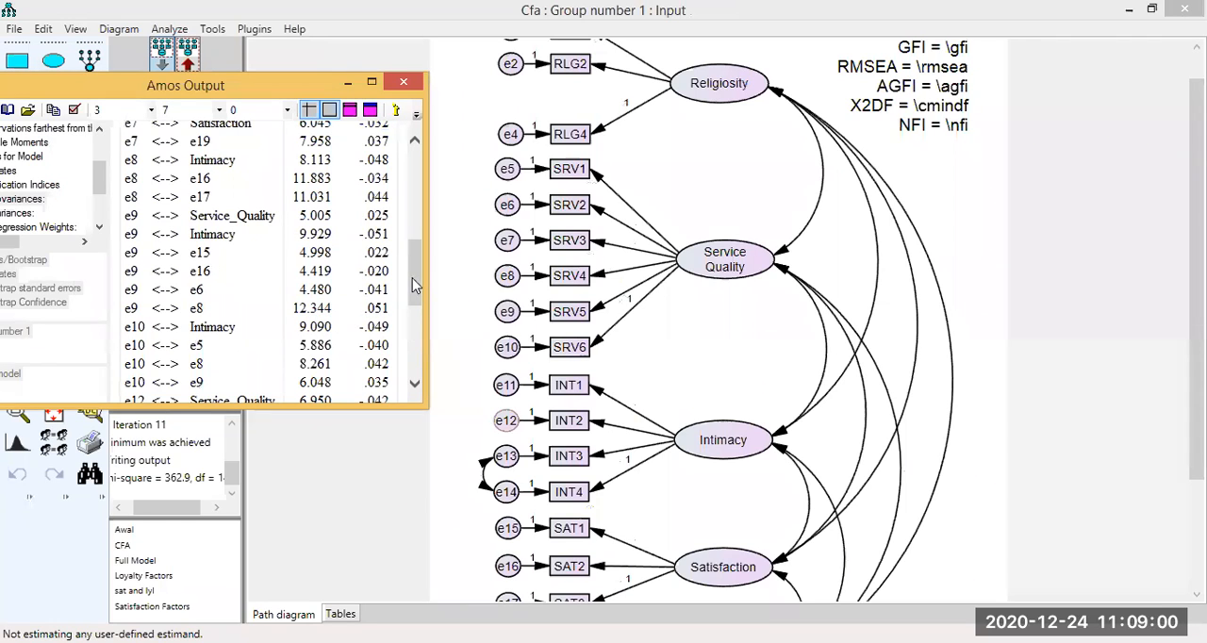
scroll(353, 309, up, 1)
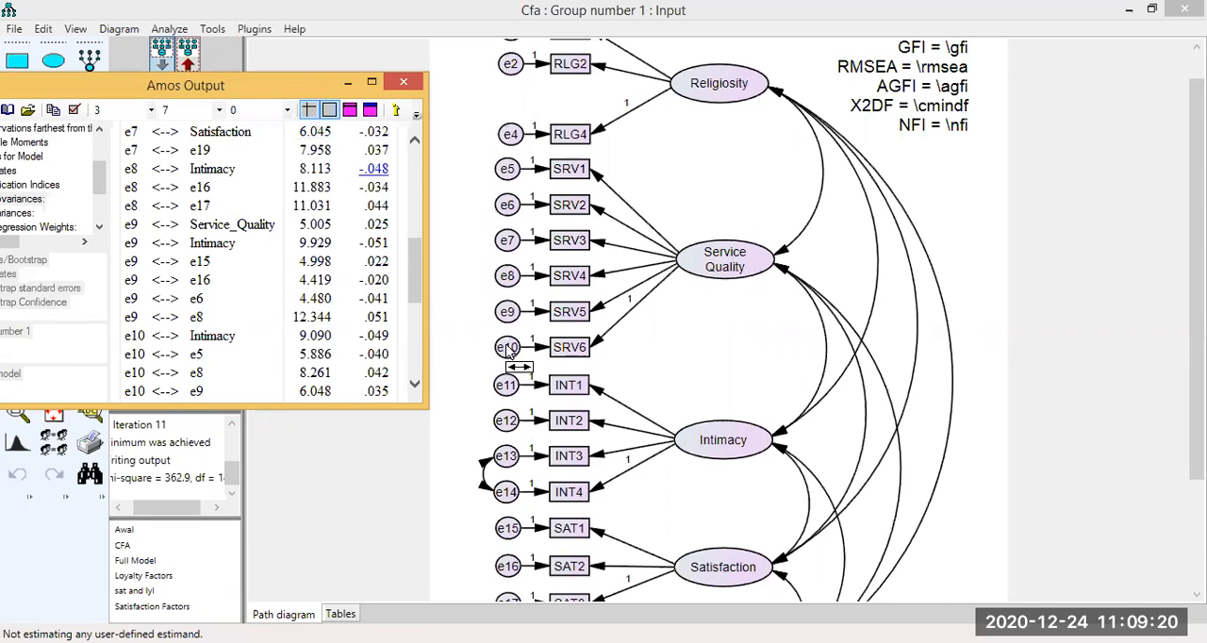
click(499, 317)
drag(503, 273, 500, 321)
drag(502, 211, 498, 318)
click(56, 187)
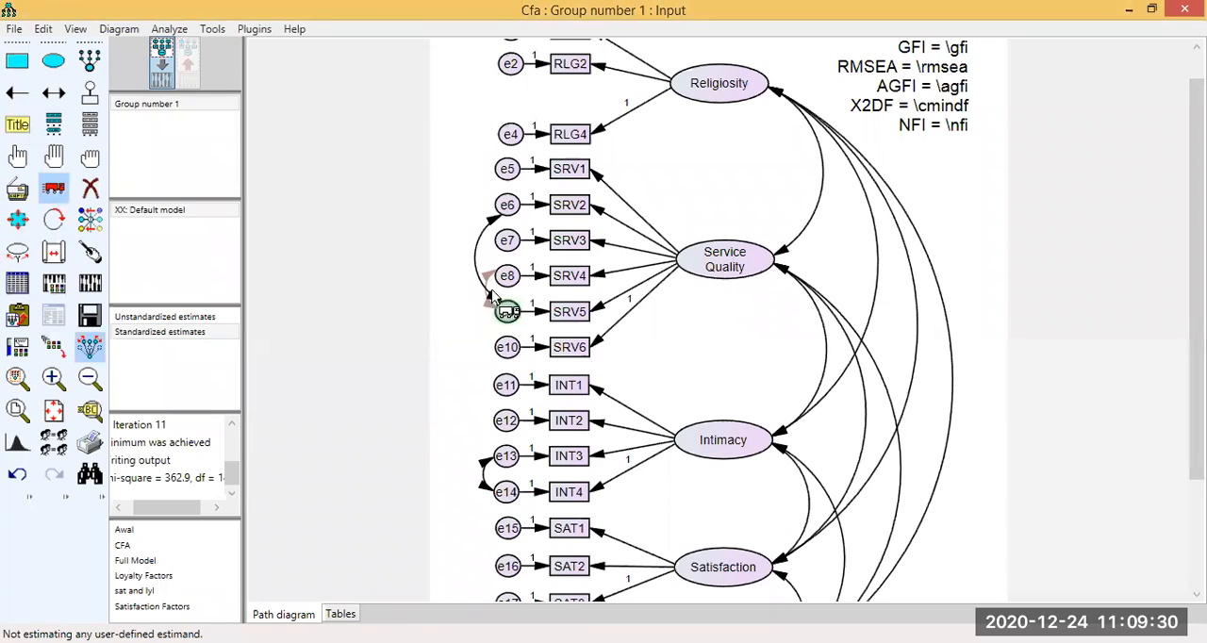
drag(491, 280, 498, 299)
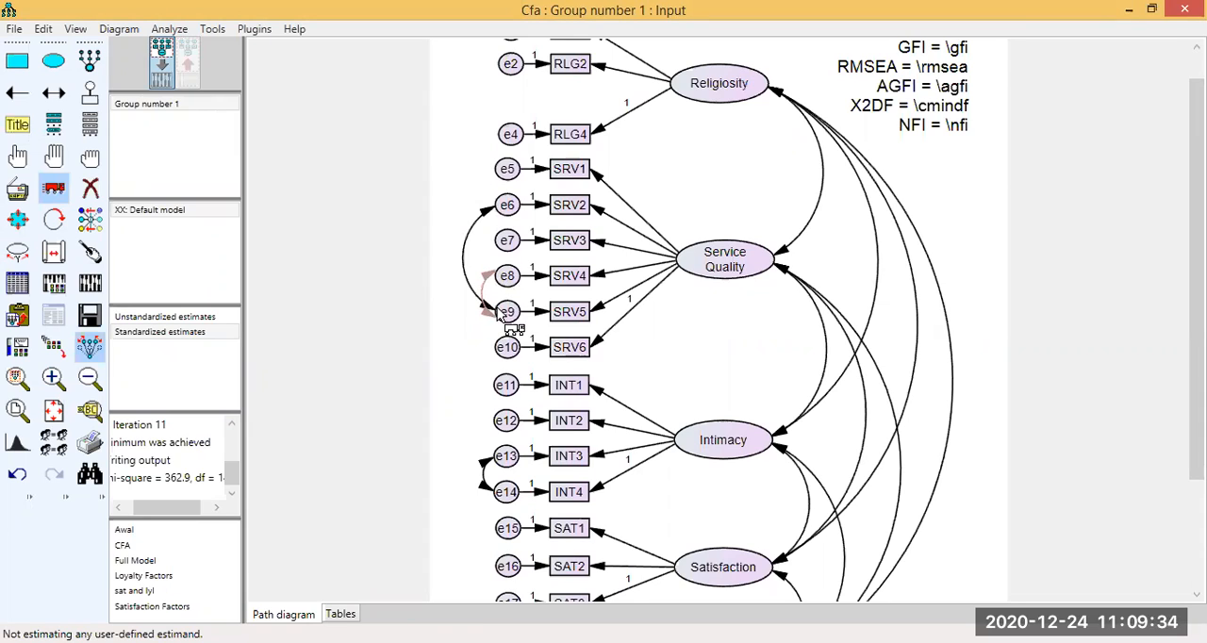
Recalculate the estimates and review the fit indices and error covariances on the output path diagram.
click(93, 287)
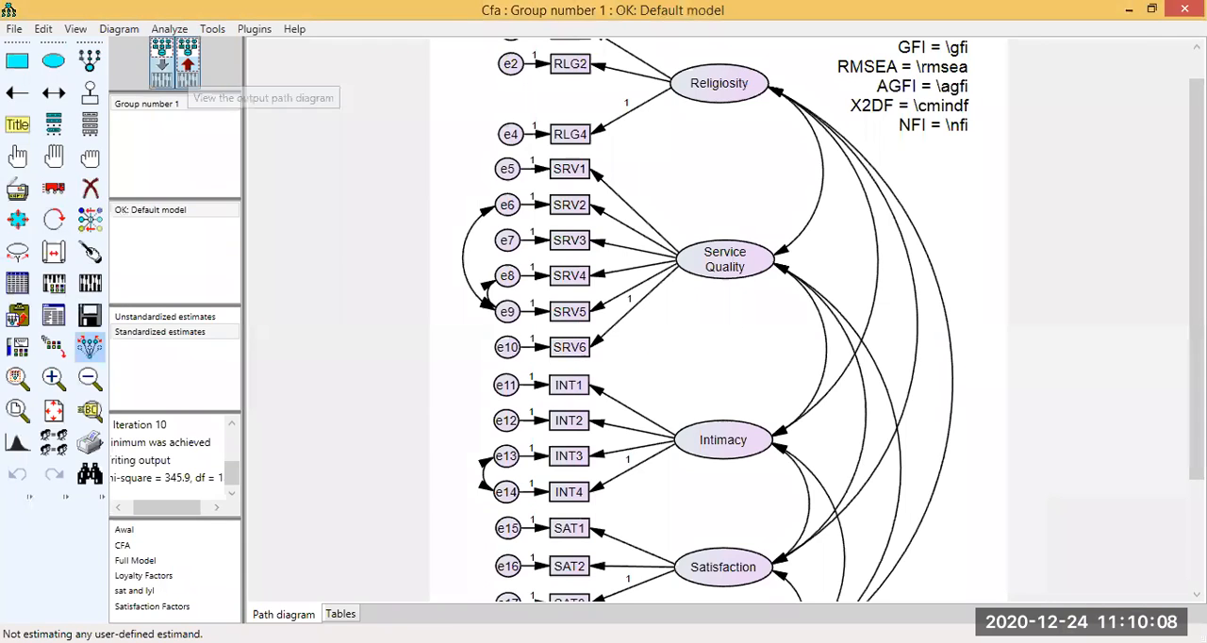
click(187, 61)
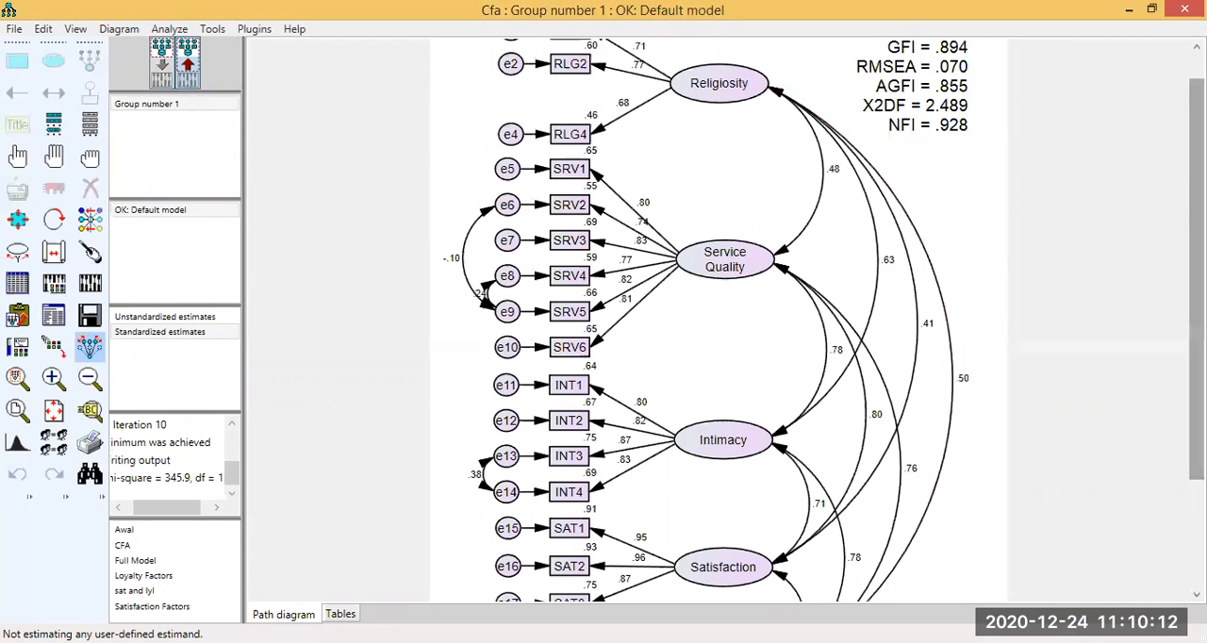
scroll(1099, 154, up, 1)
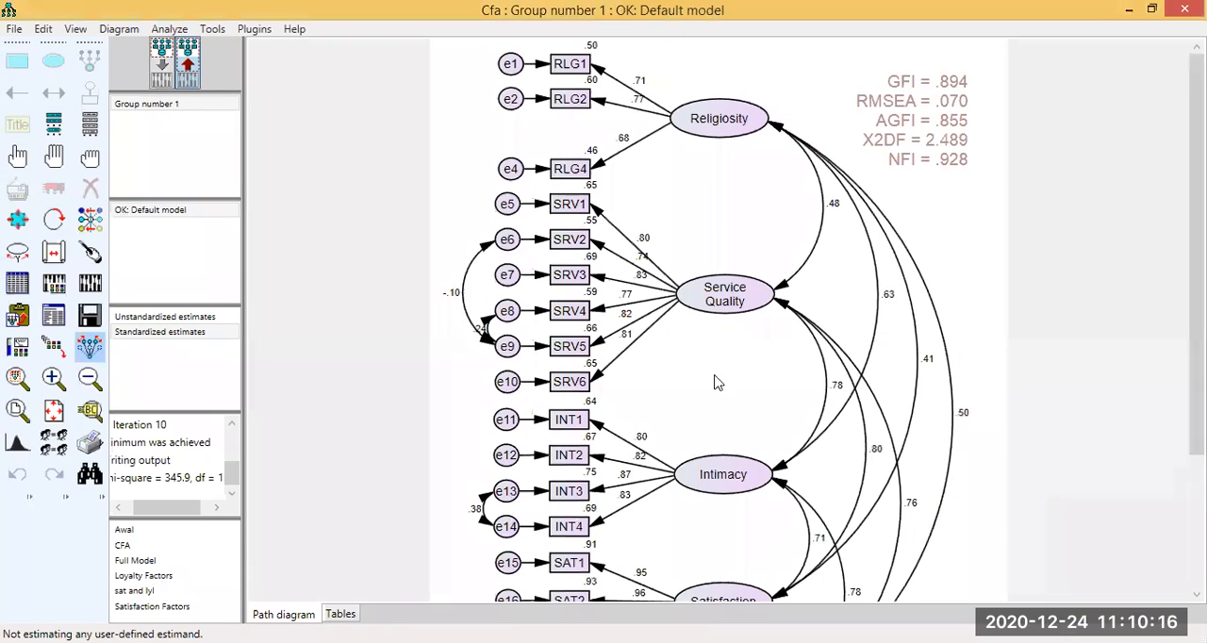
scroll(796, 397, down, 1)
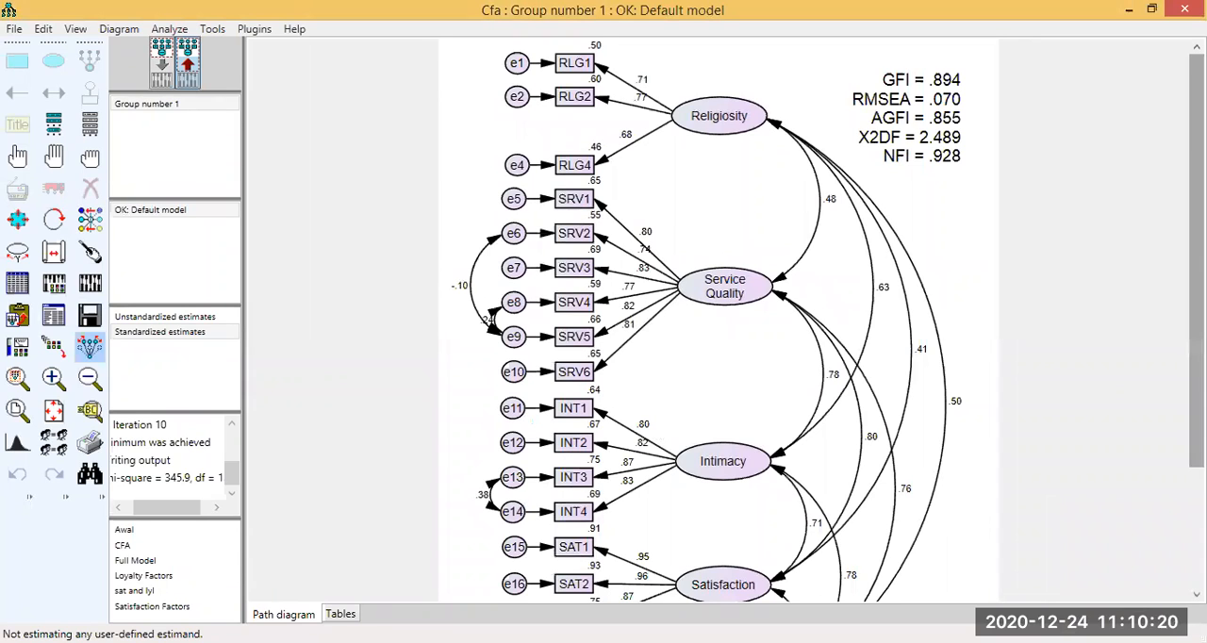
scroll(716, 321, down, 2)
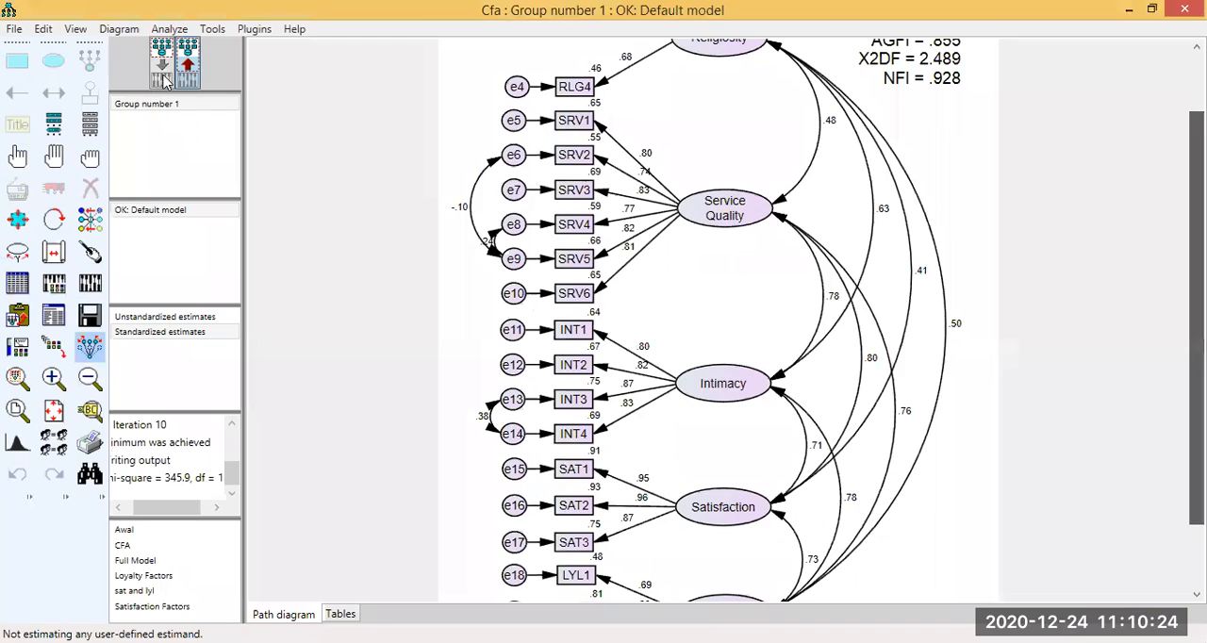
scroll(164, 104, down, 2)
scroll(85, 256, up, 3)
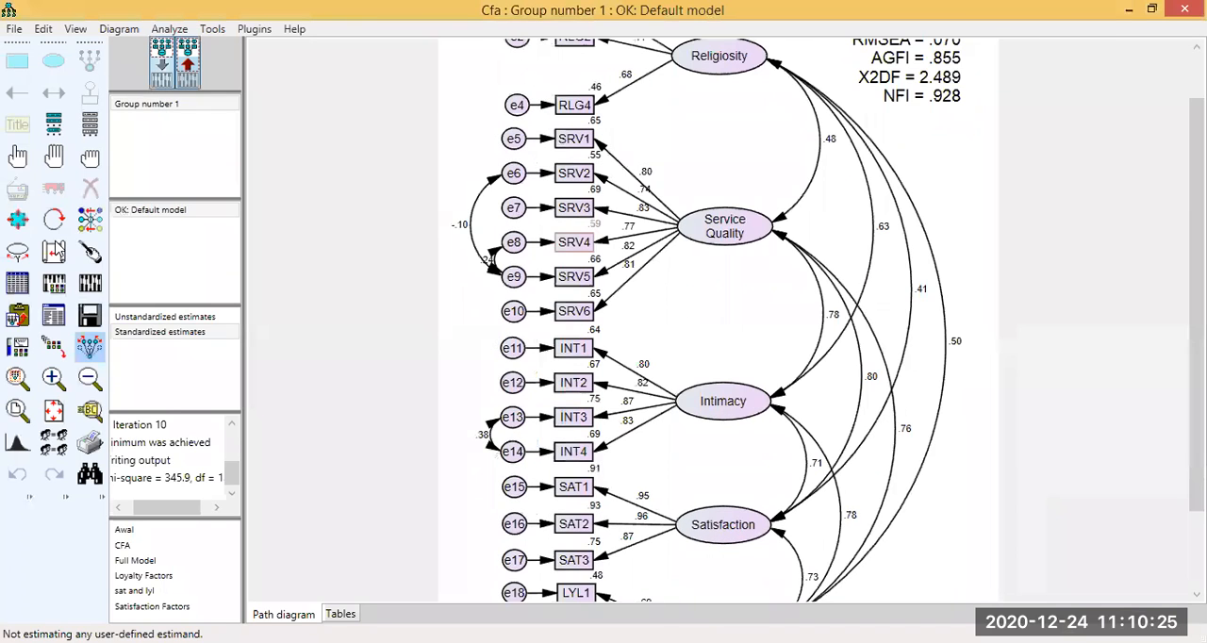
Try a covariance between the Intimacy error terms e11 and e12, recalculate to check the fit indices, and remove it from the input diagram.
click(58, 98)
drag(504, 382, 506, 346)
click(89, 284)
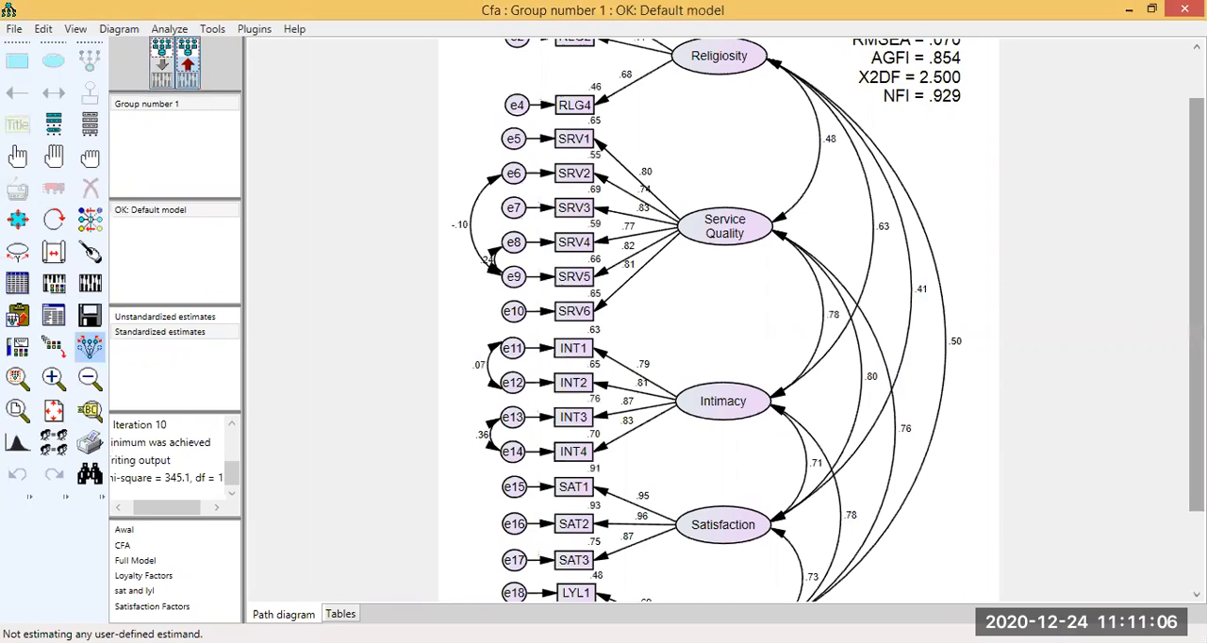
scroll(716, 321, up, 2)
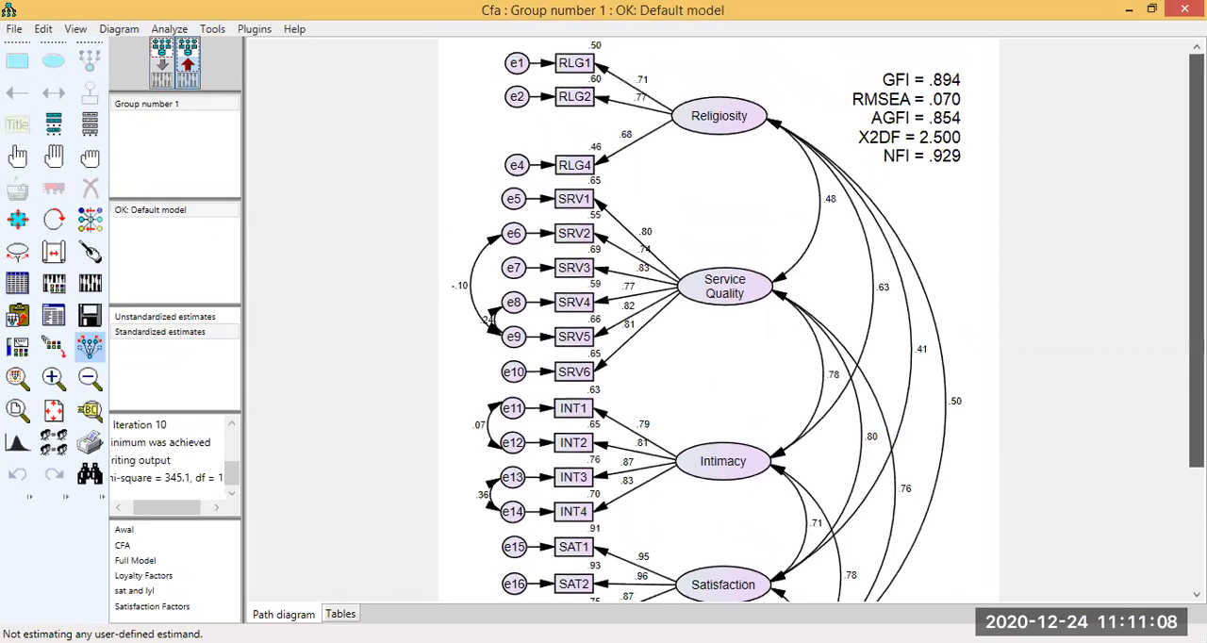
scroll(465, 294, down, 2)
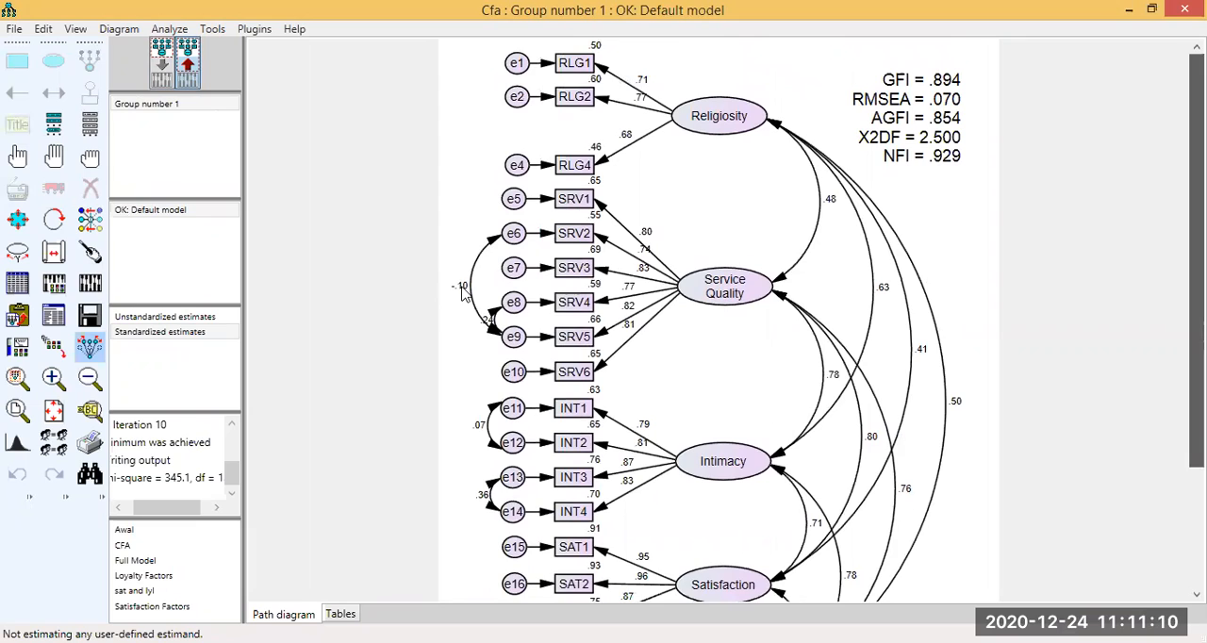
click(170, 65)
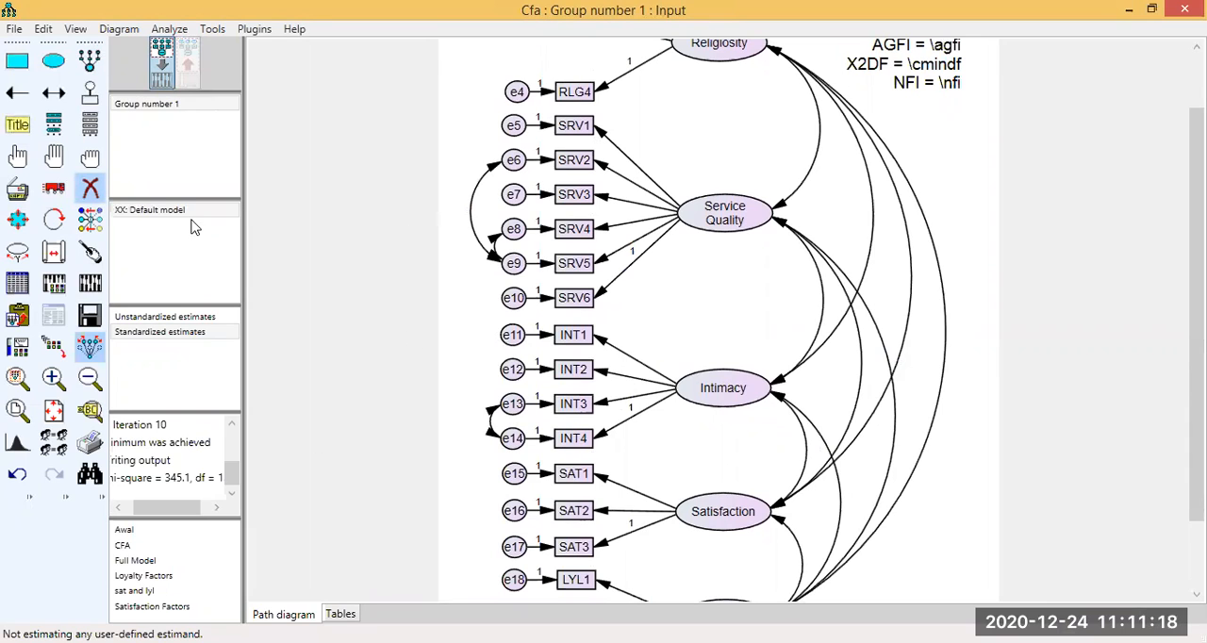
Save a copy of the path diagram as CFA in the latihan SEM folder.
click(43, 30)
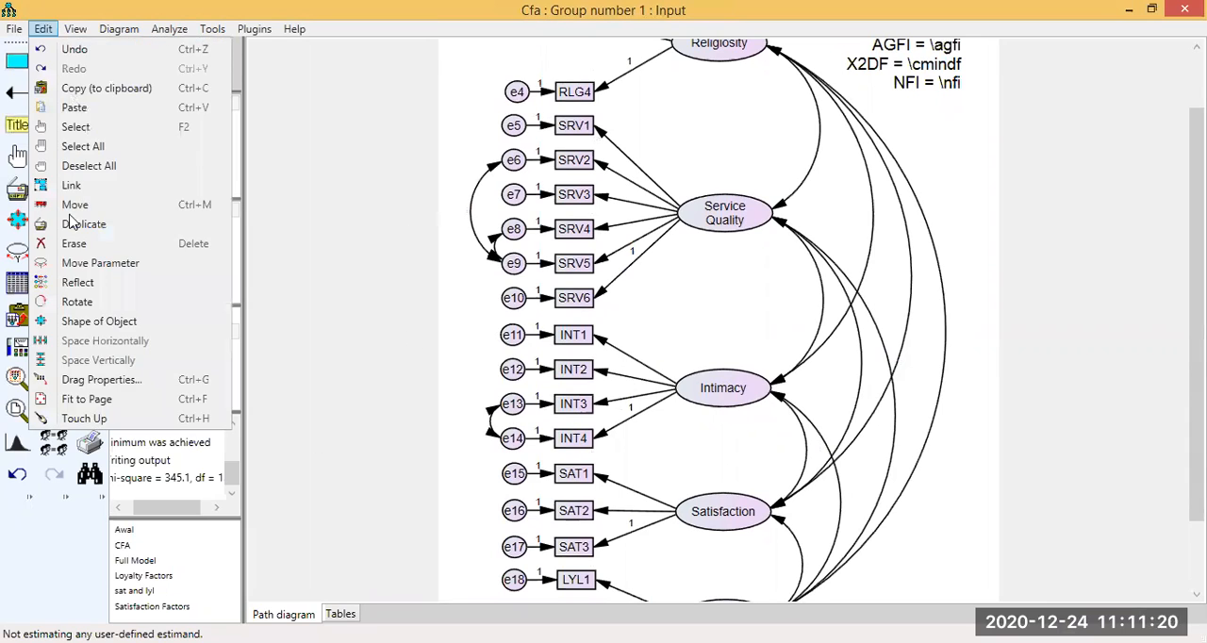
click(9, 38)
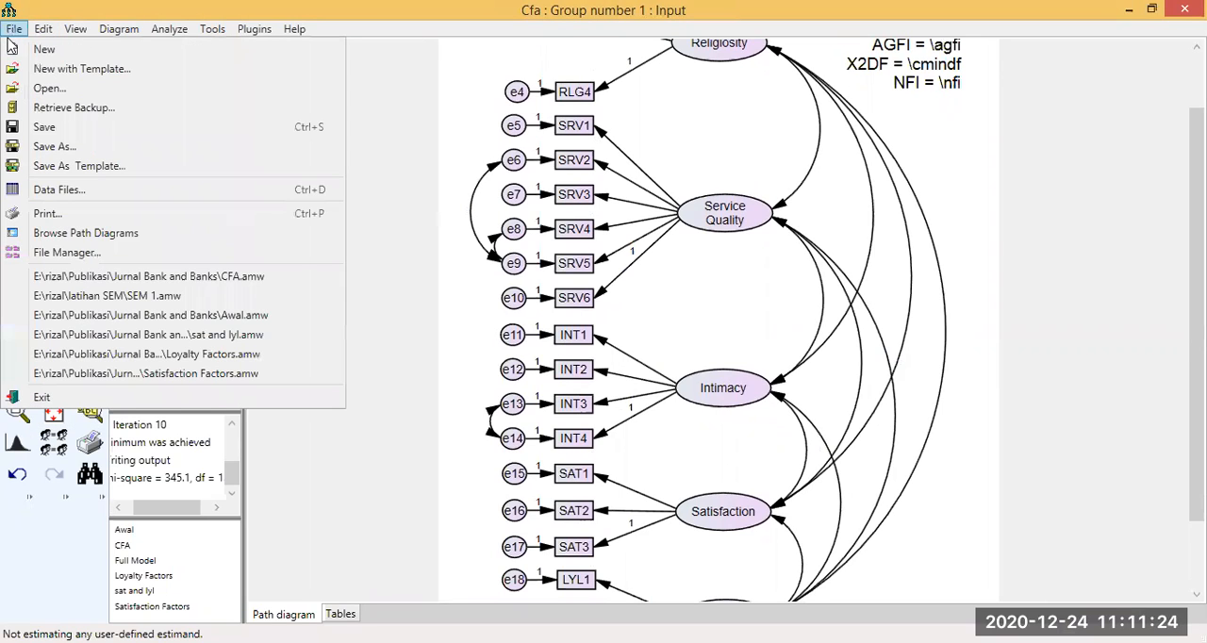
click(55, 147)
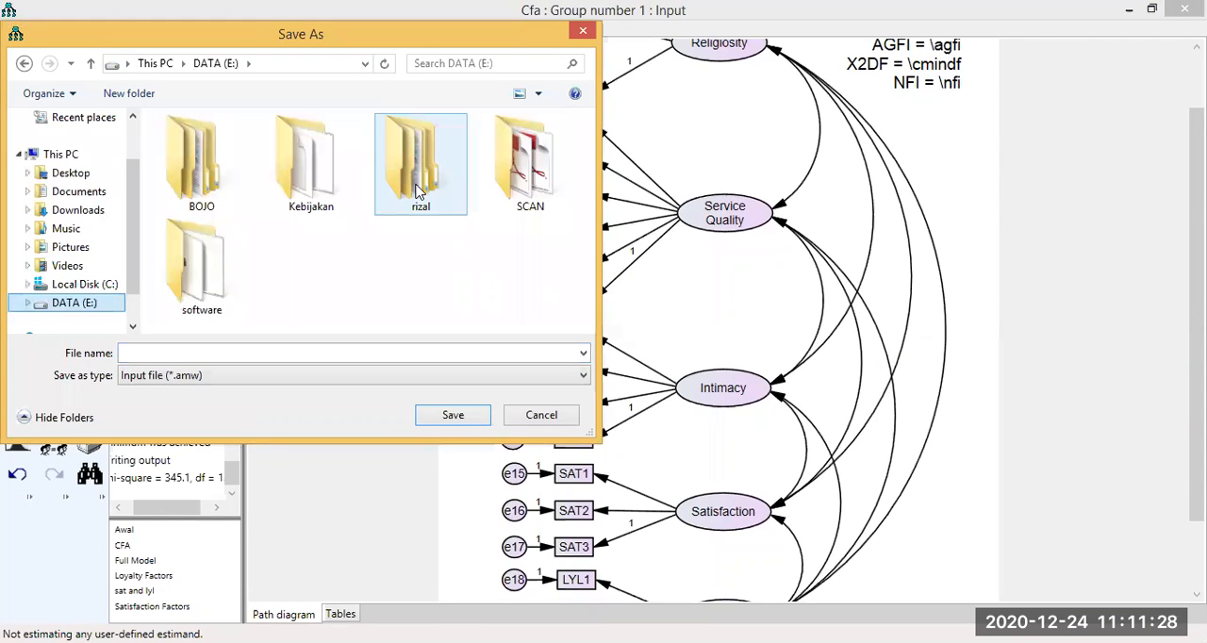
double_click(416, 186)
drag(582, 193, 577, 260)
double_click(327, 232)
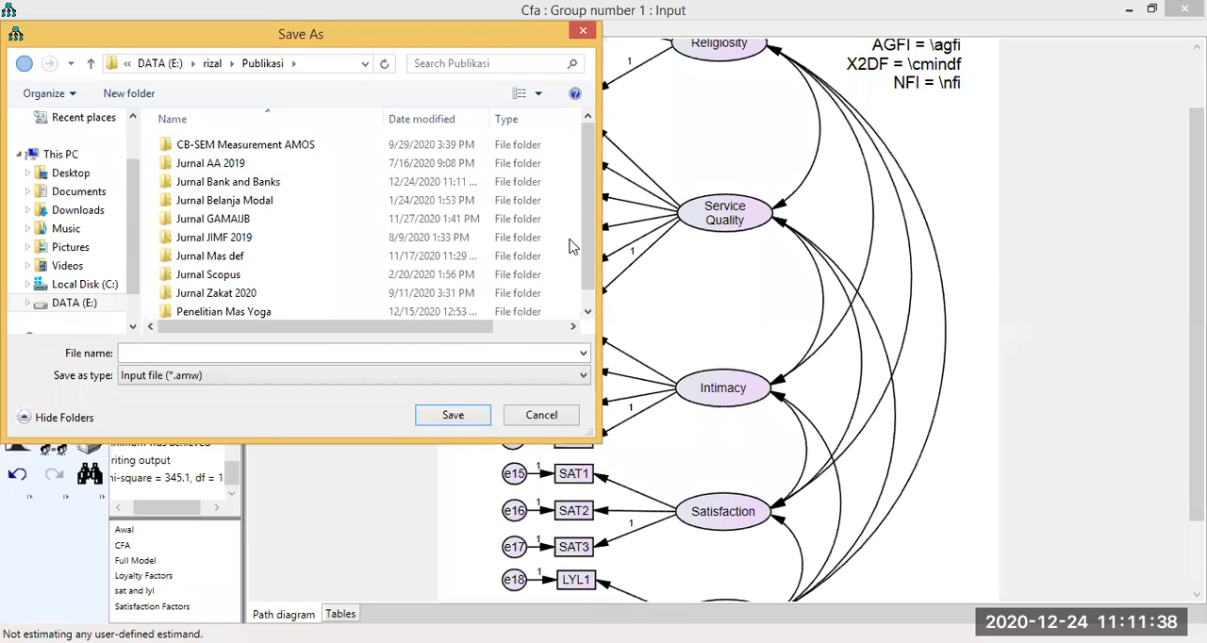
key(BackSpace)
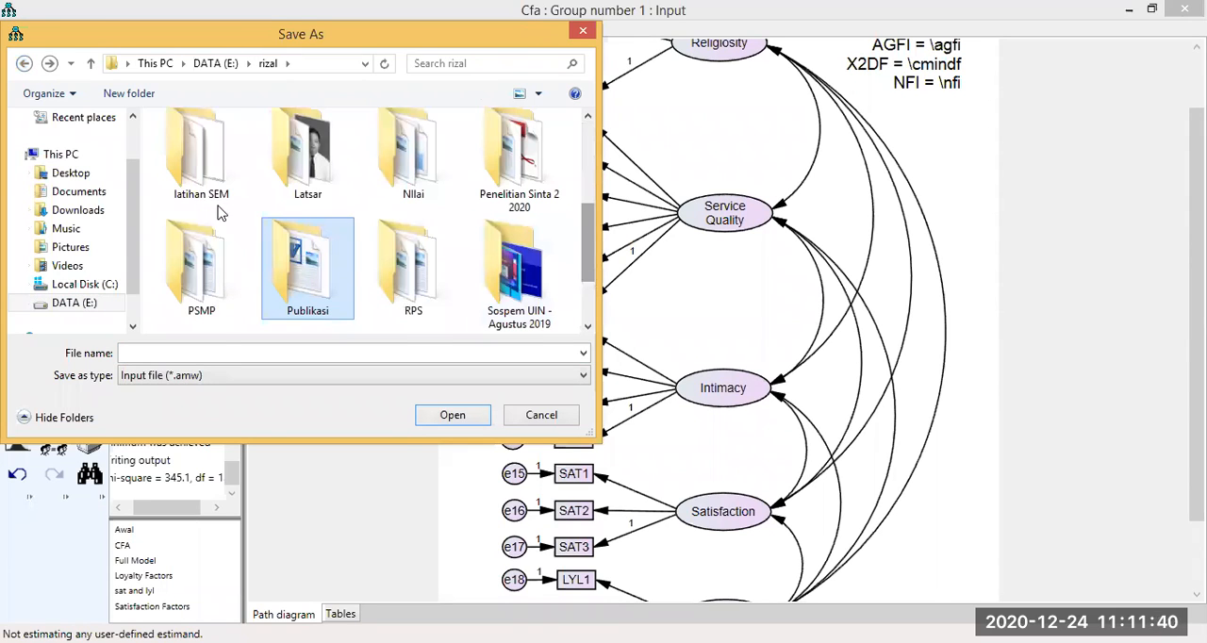
scroll(245, 226, up, 1)
key(Return)
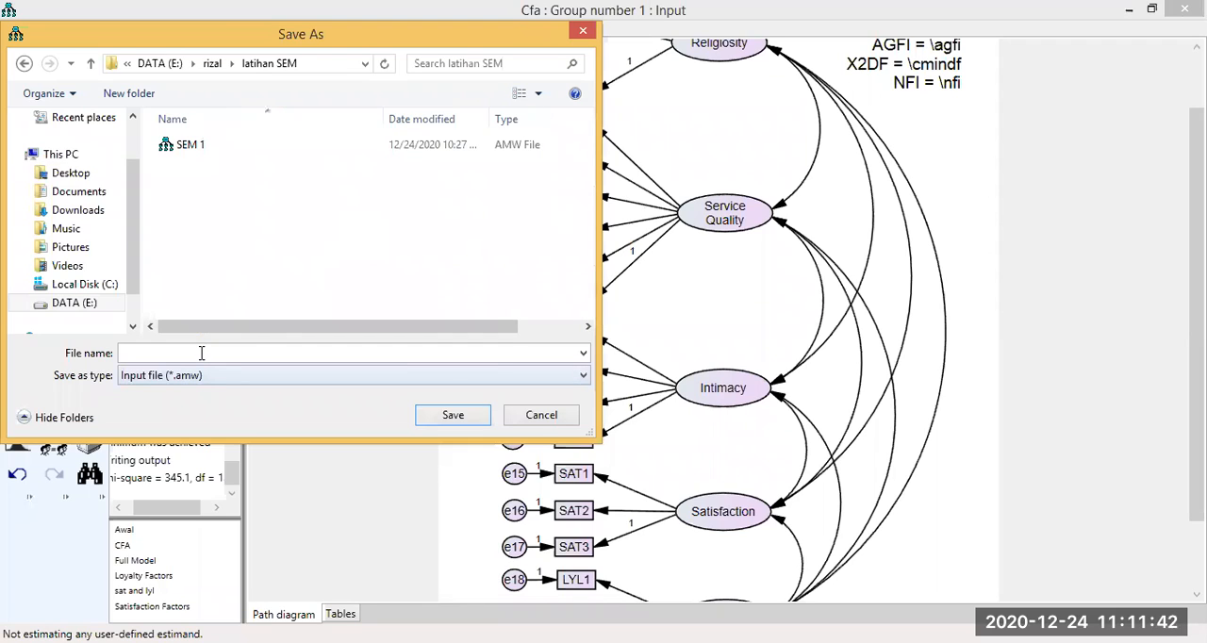
text(CFA)
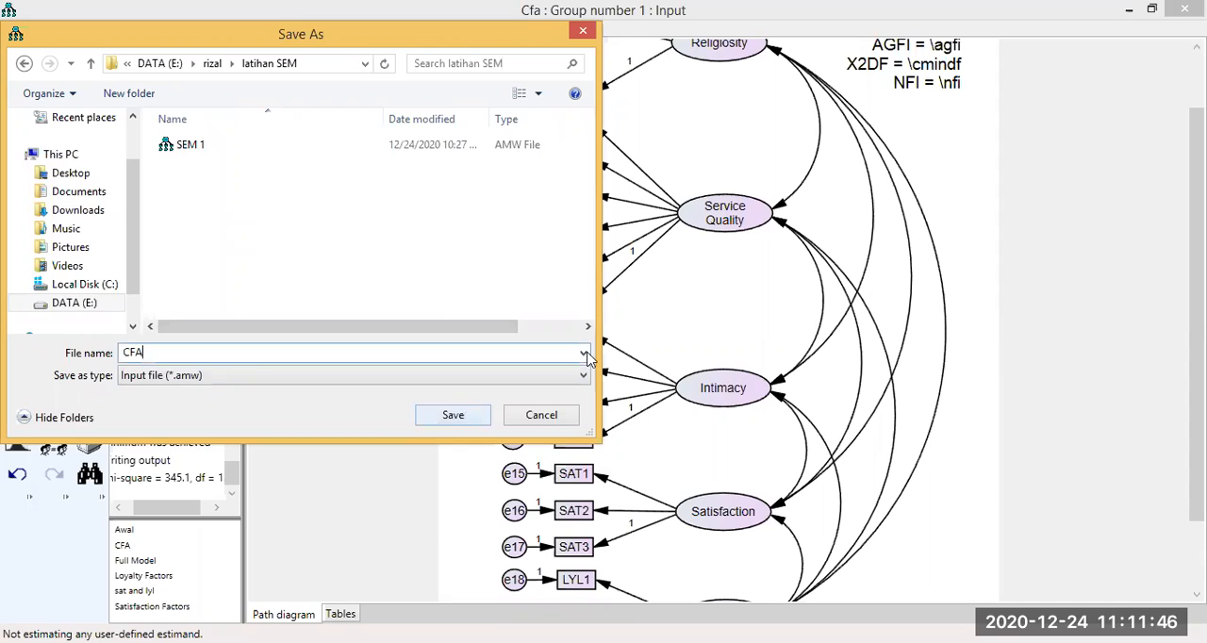
key(Return)
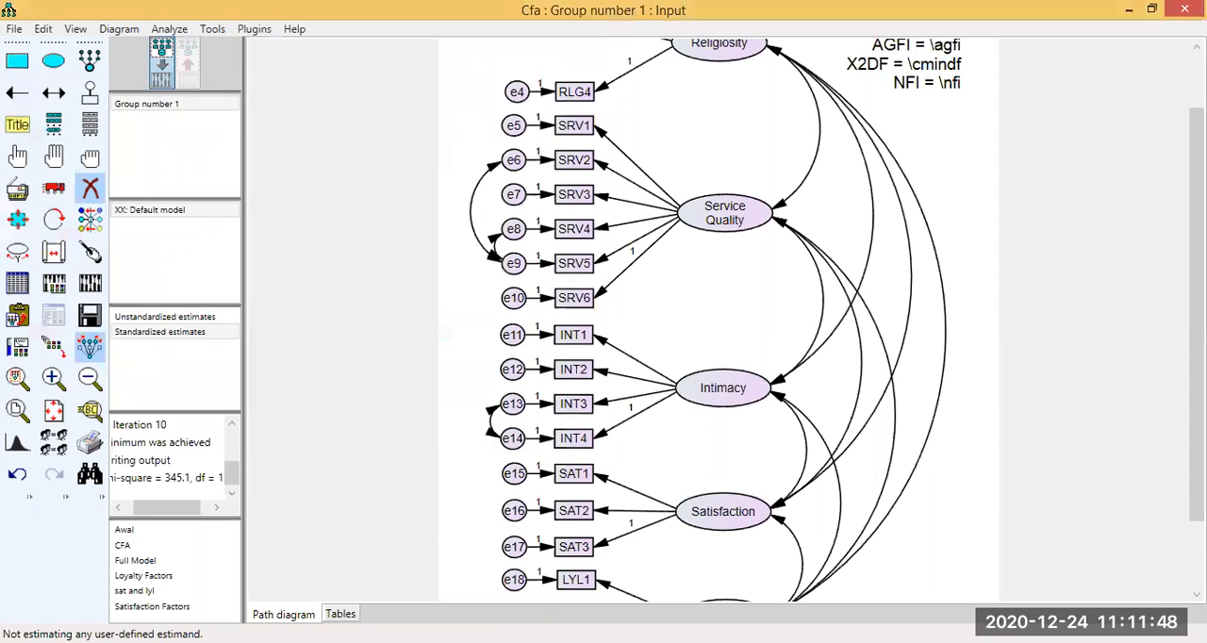
Display the entire path diagram page and look over the saved model with its error covariances.
scroll(707, 320, up, 2)
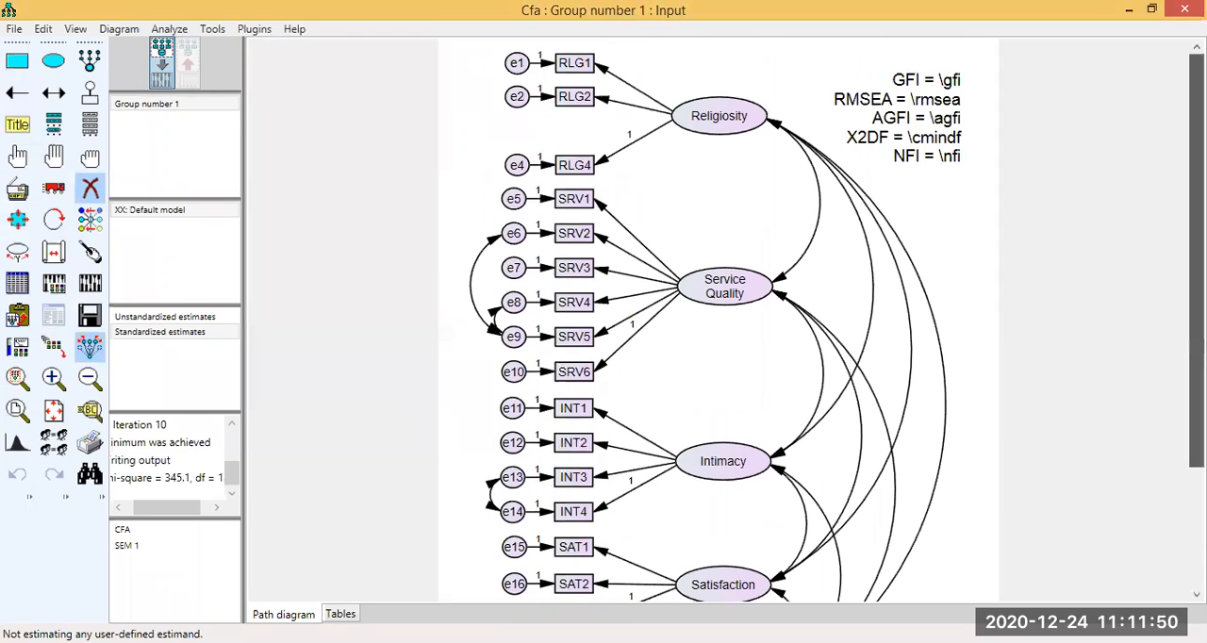
scroll(624, 352, down, 1)
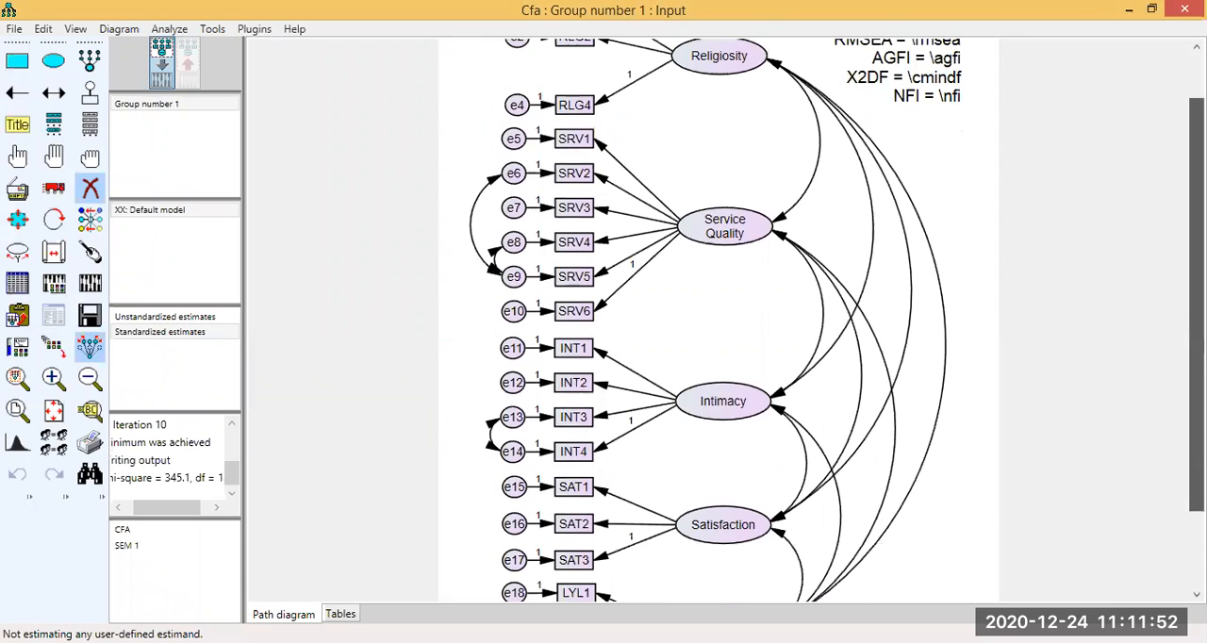
scroll(89, 377, up, 1)
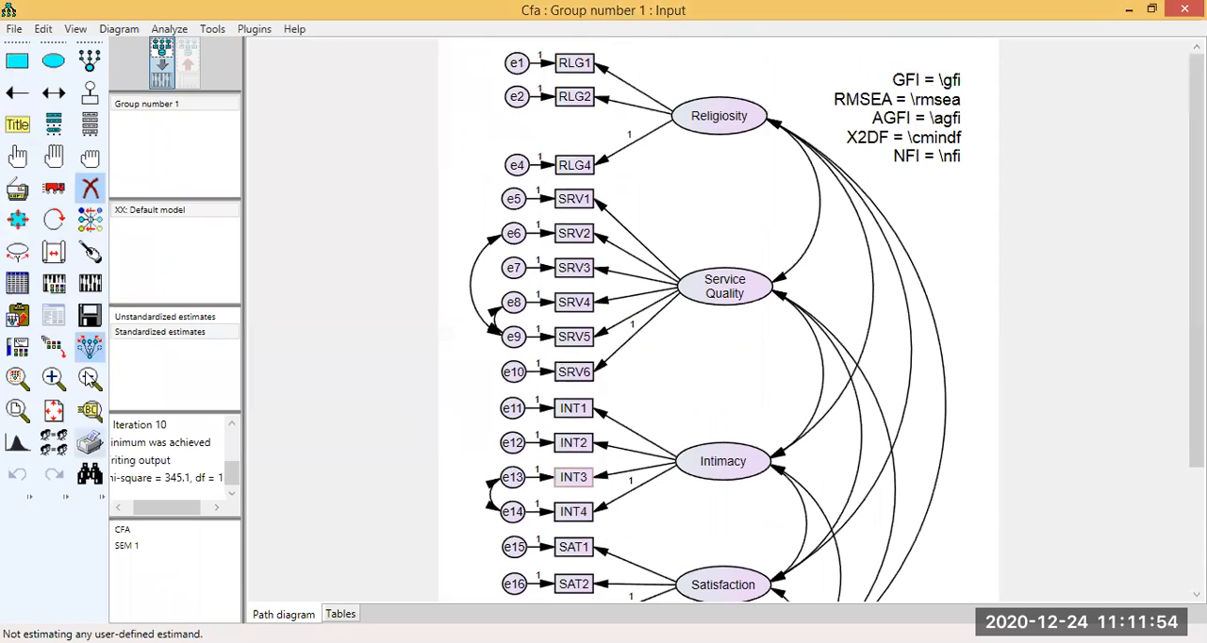
click(89, 378)
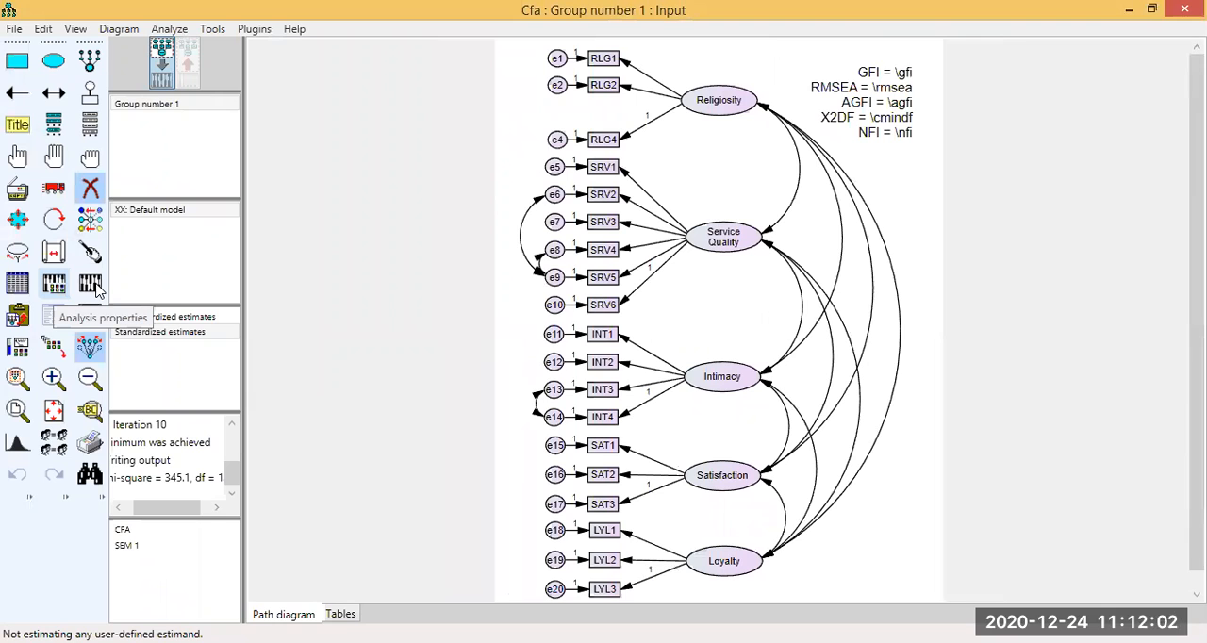
click(61, 258)
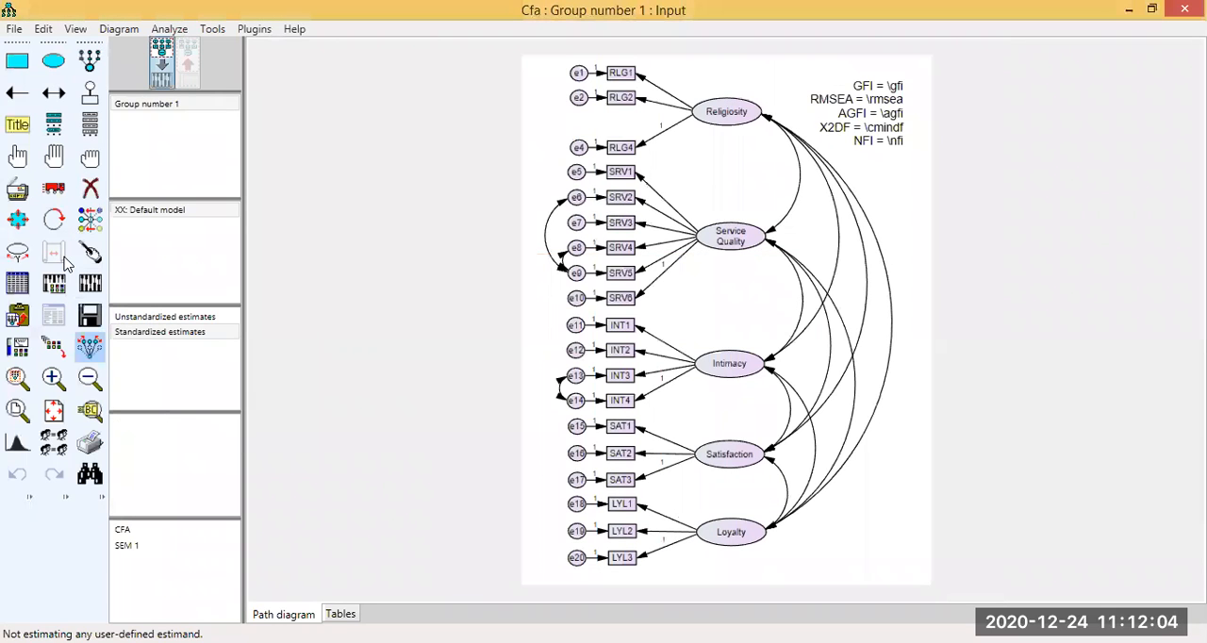
scroll(765, 410, up, 1)
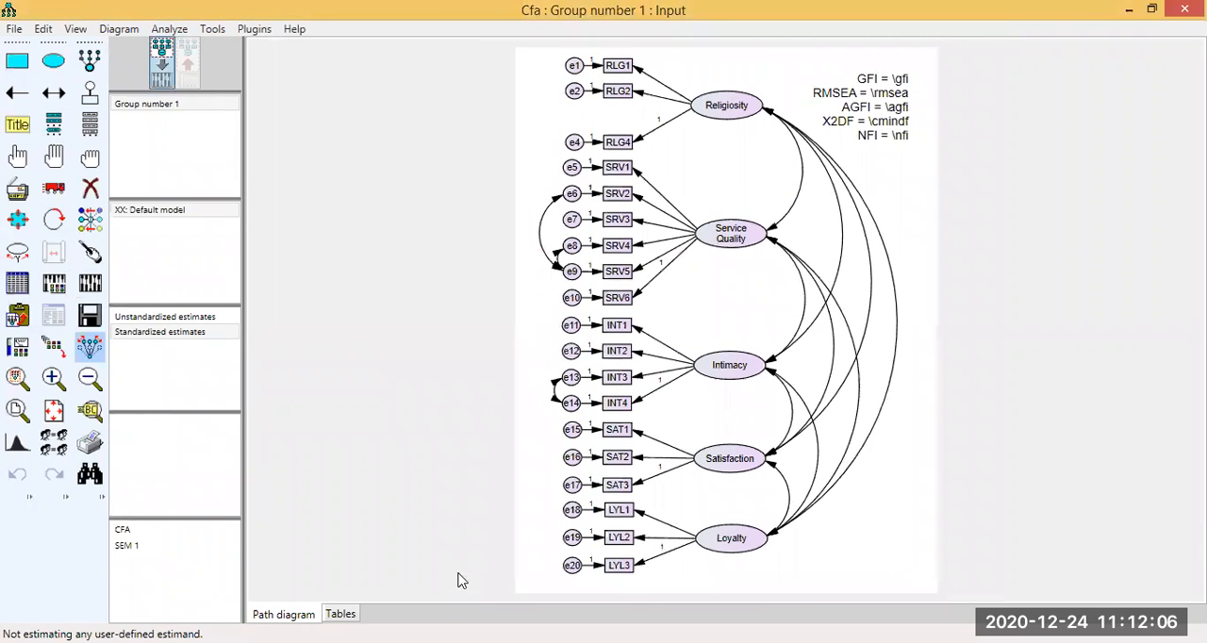
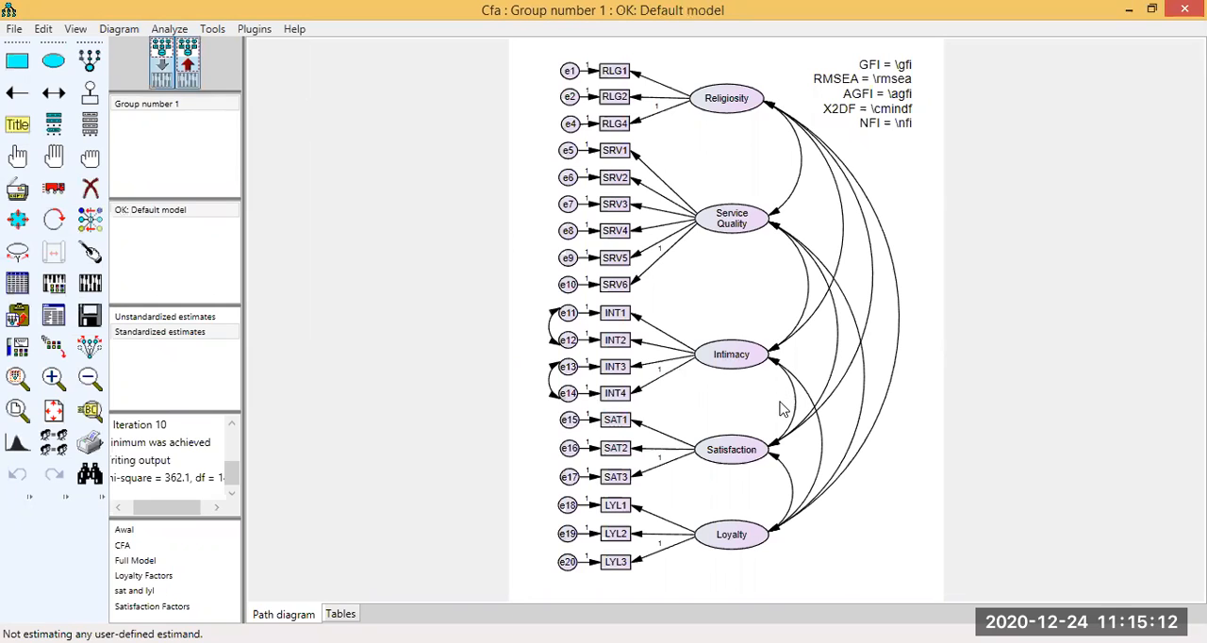
Display the estimates on the output path diagram and open the correlations among the scalar estimates in the text output.
click(188, 64)
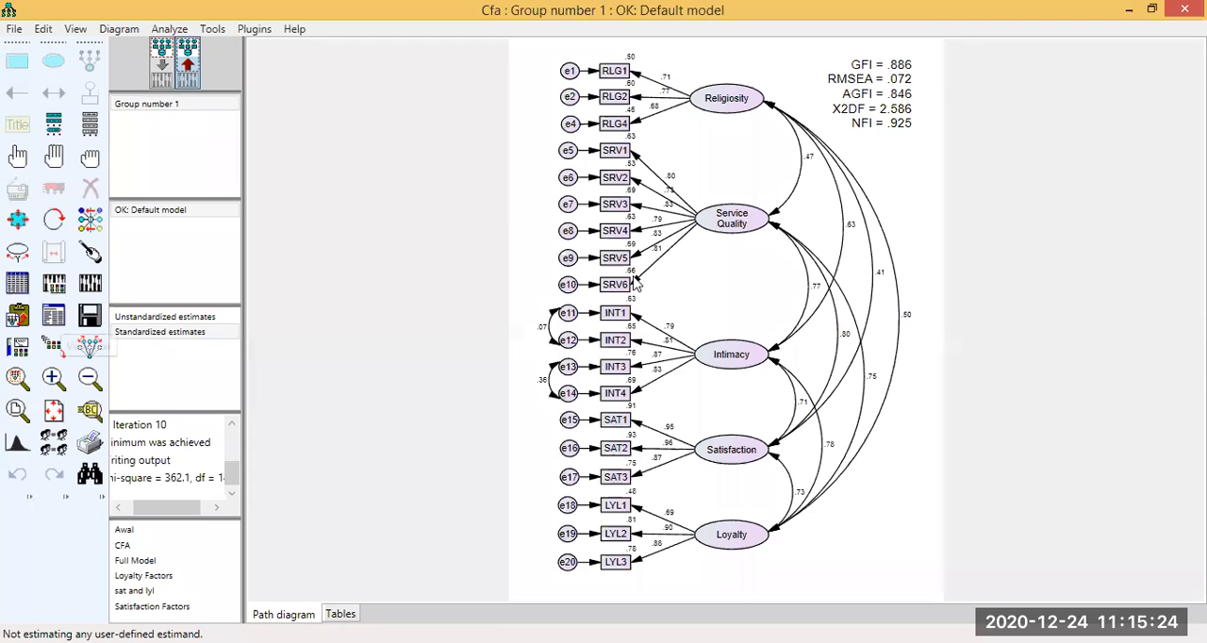
key(F10)
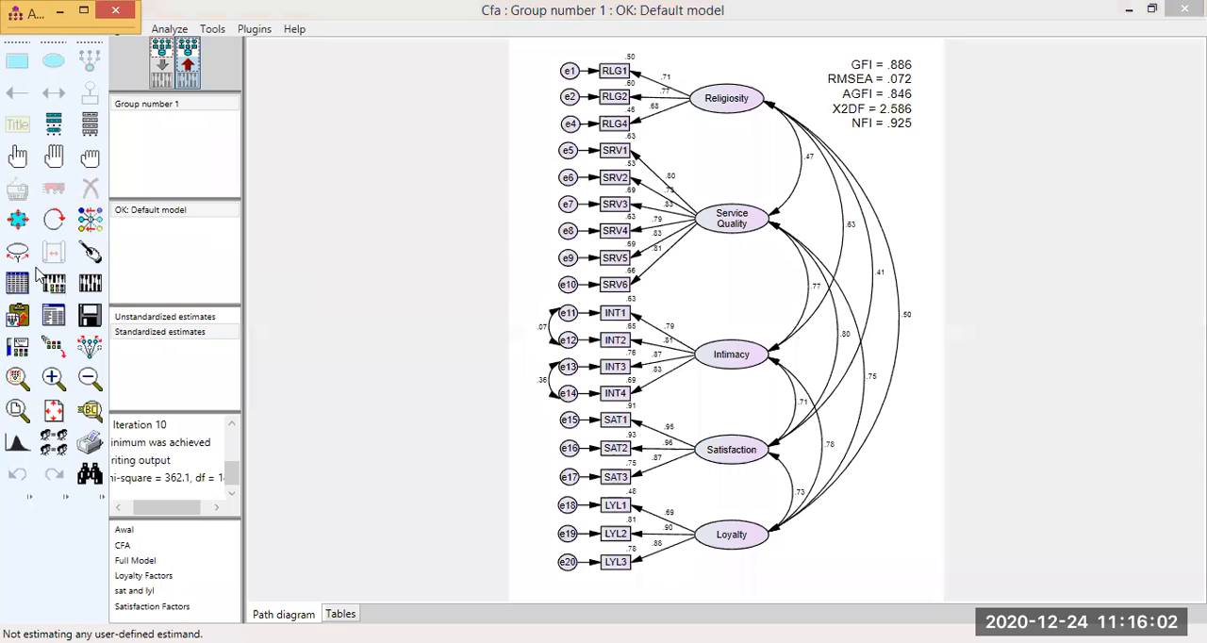
click(23, 195)
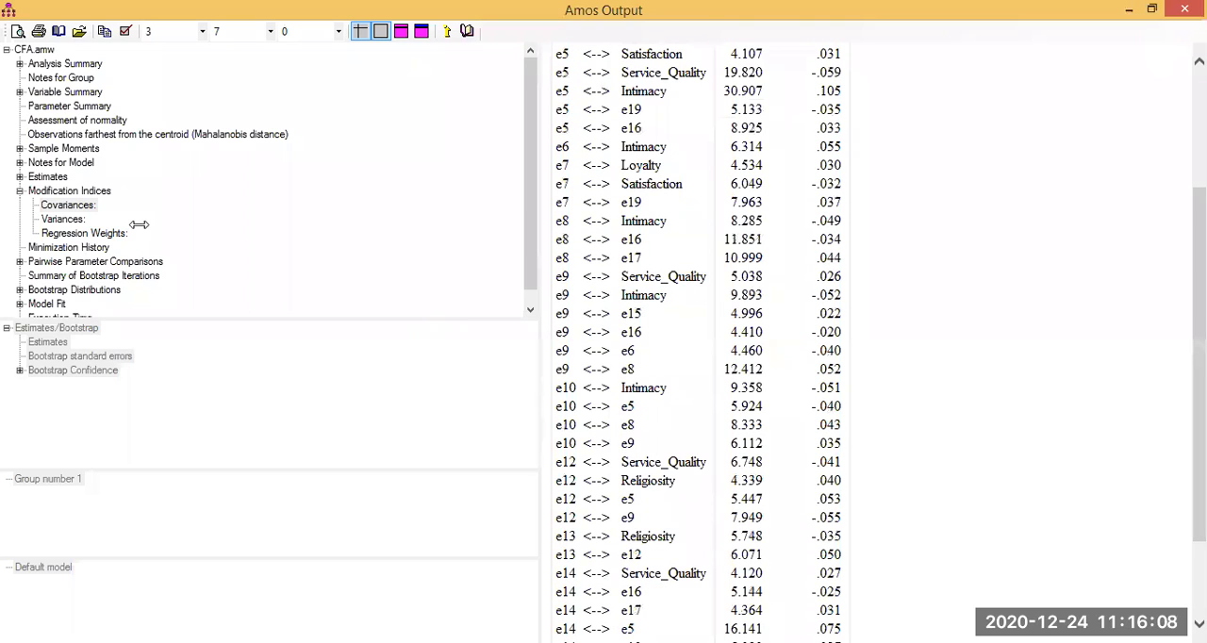
key(super+Down)
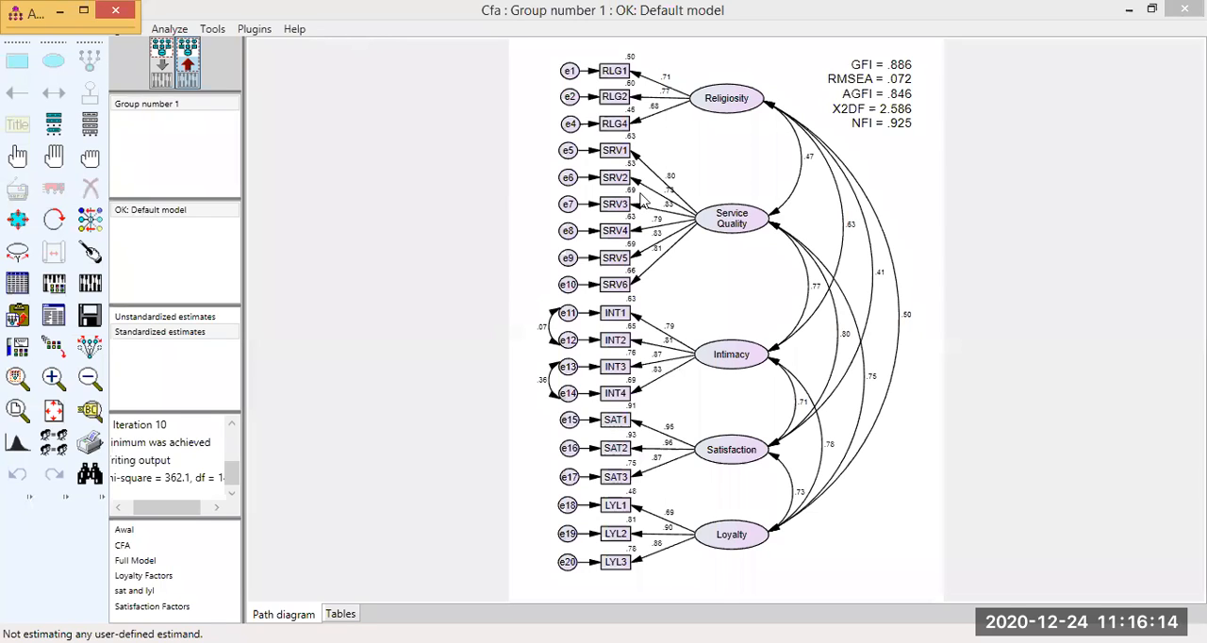
click(54, 312)
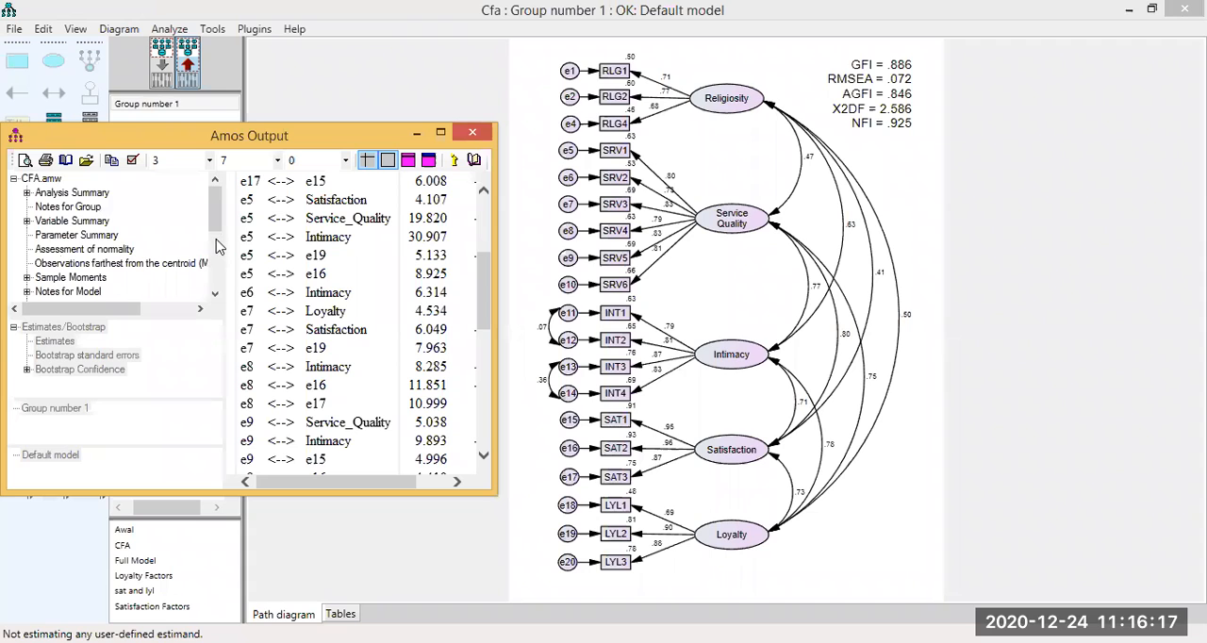
scroll(38, 247, down, 2)
click(56, 236)
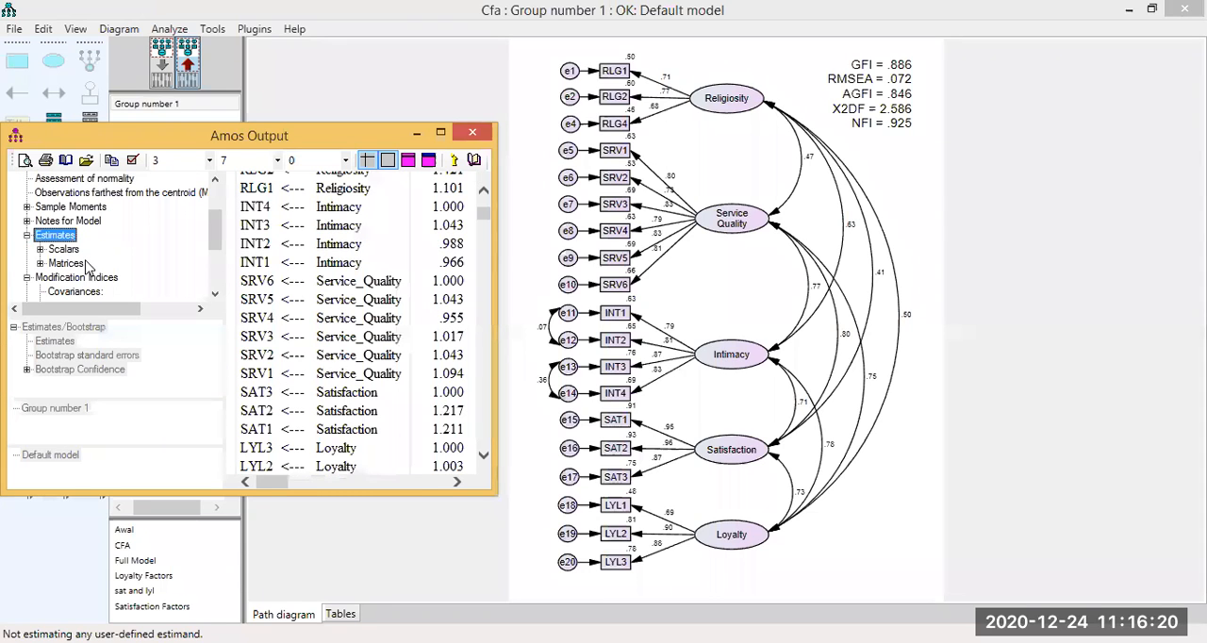
click(65, 249)
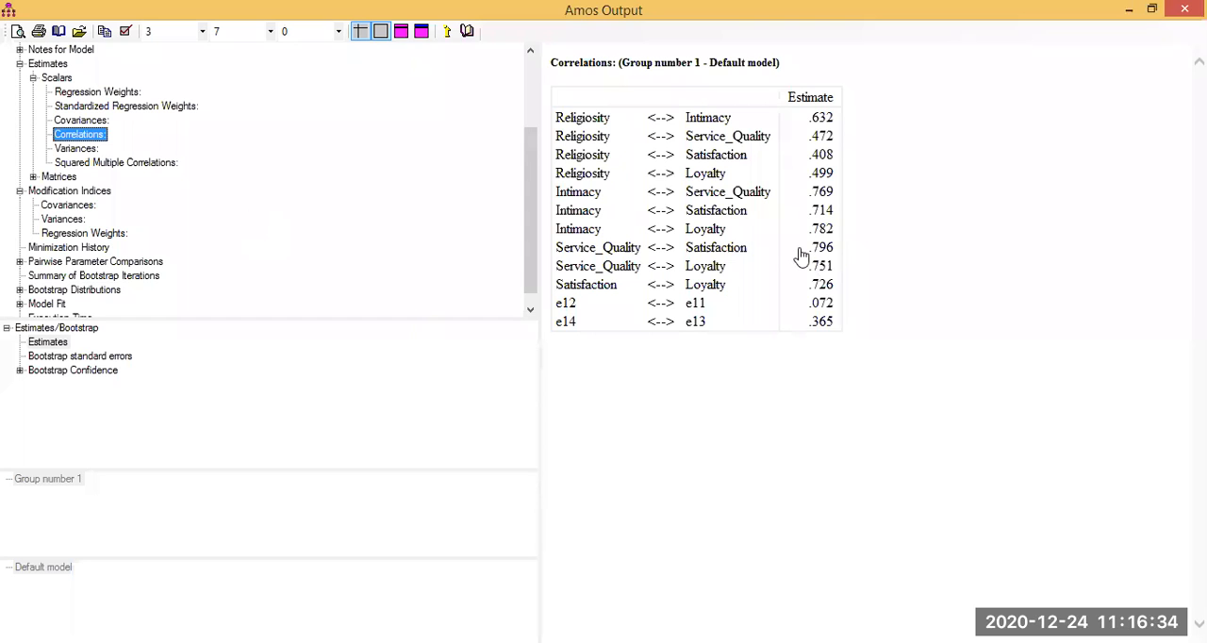
Examine the covariance modification indices for pairs of error terms that belong to the same factor.
click(69, 204)
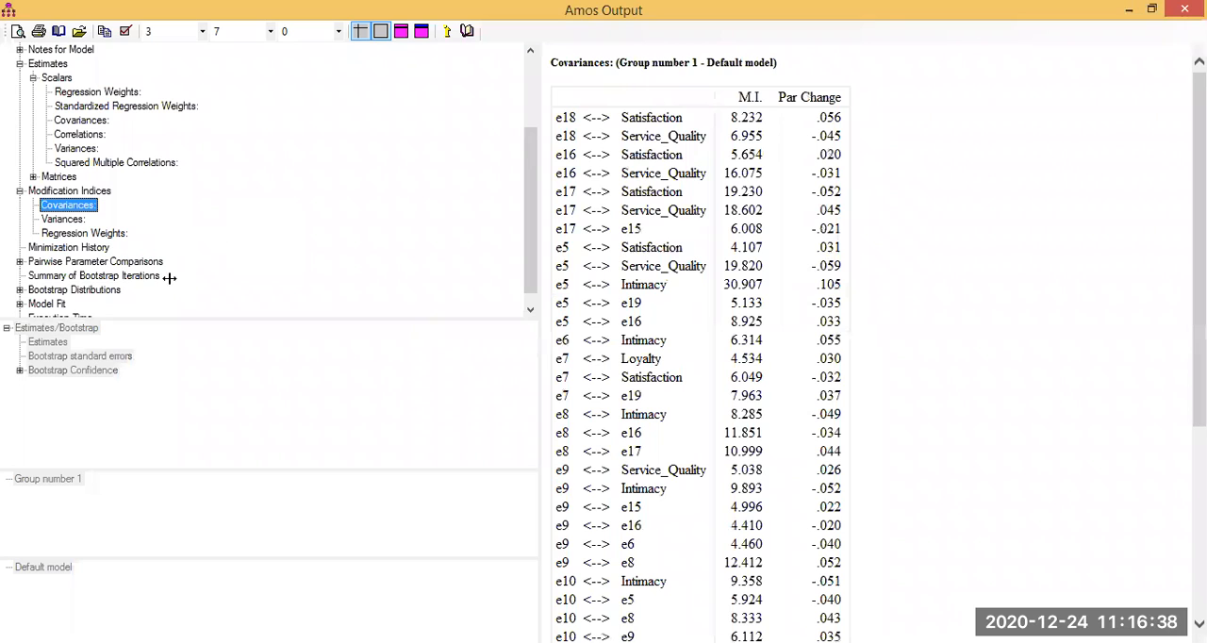
click(1151, 8)
scroll(89, 258, down, 2)
click(85, 253)
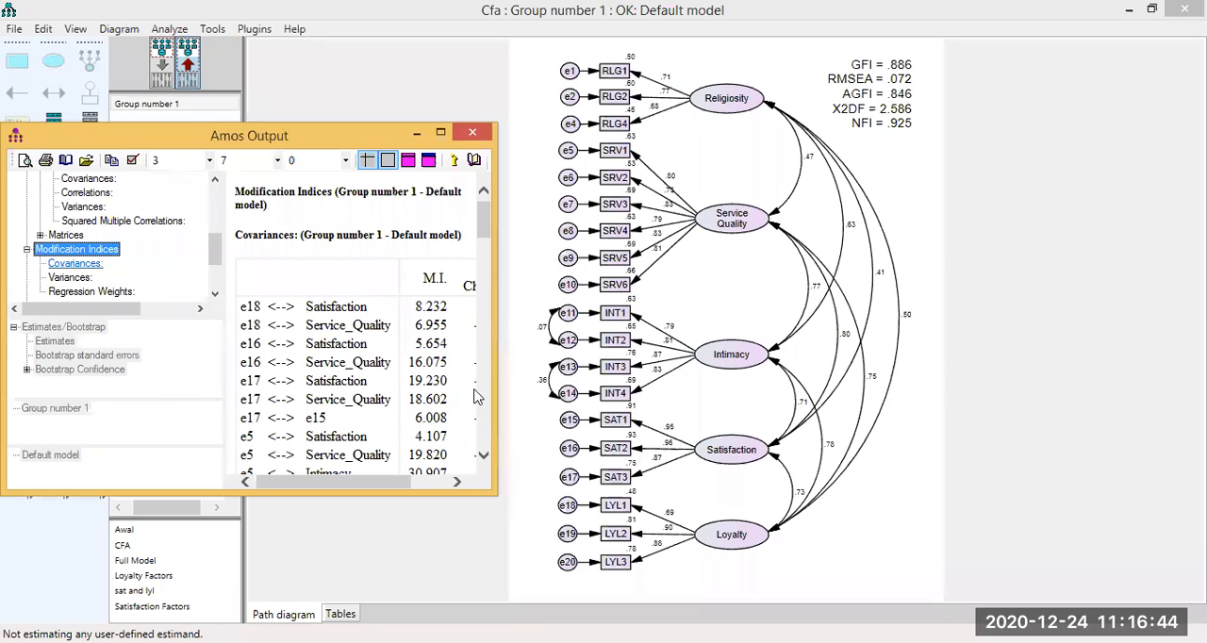
click(476, 407)
scroll(487, 330, up, 4)
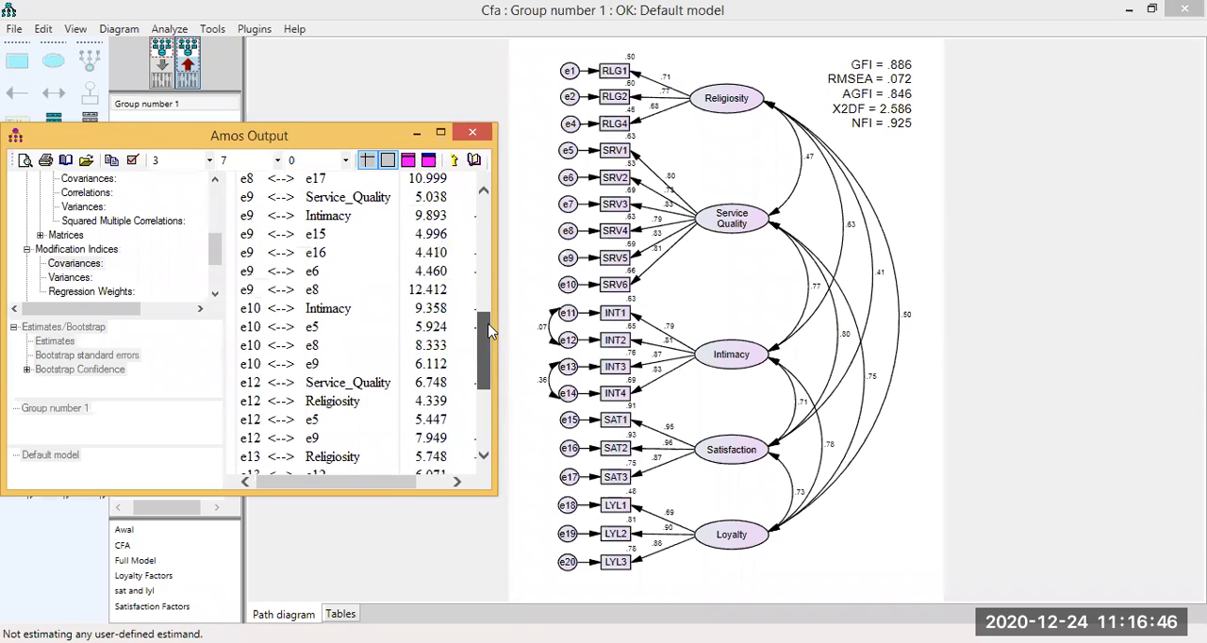
scroll(496, 318, up, 1)
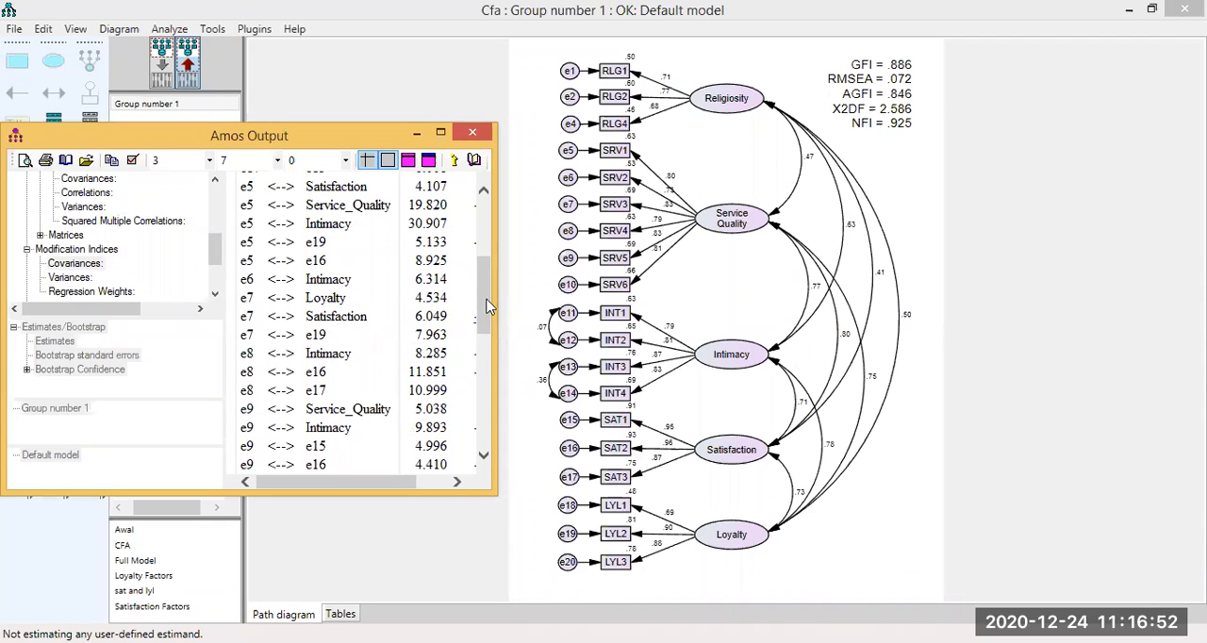
drag(489, 318, 490, 334)
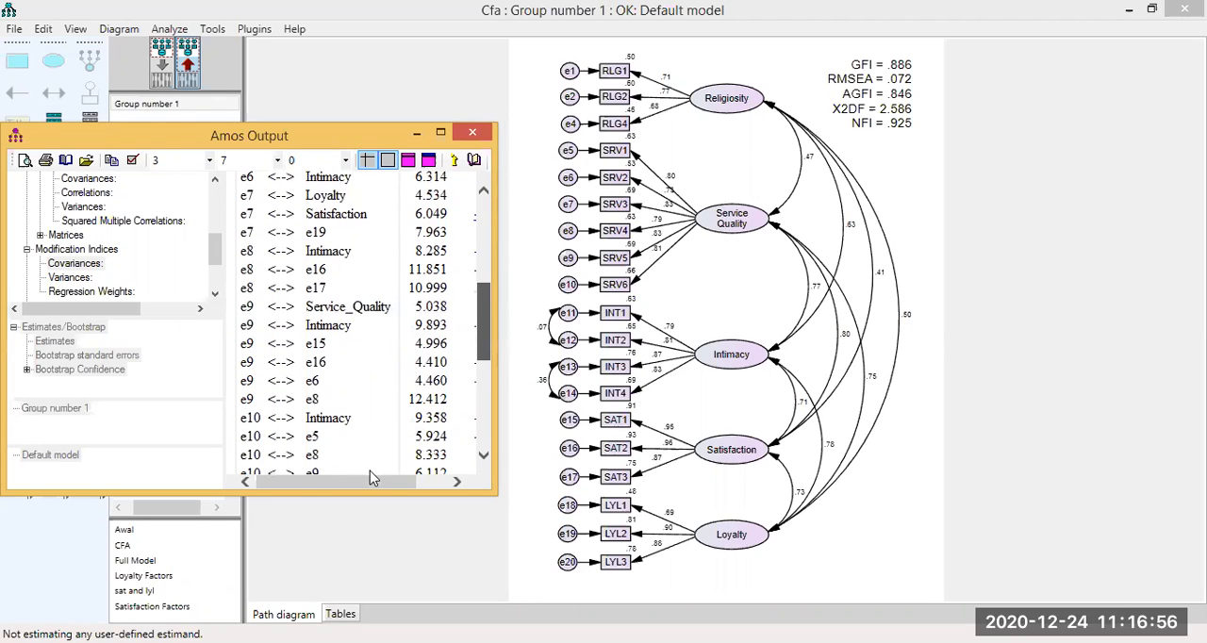
mouse_move(412, 488)
mouse_down()
mouse_move(373, 490)
mouse_move(396, 489)
mouse_up()
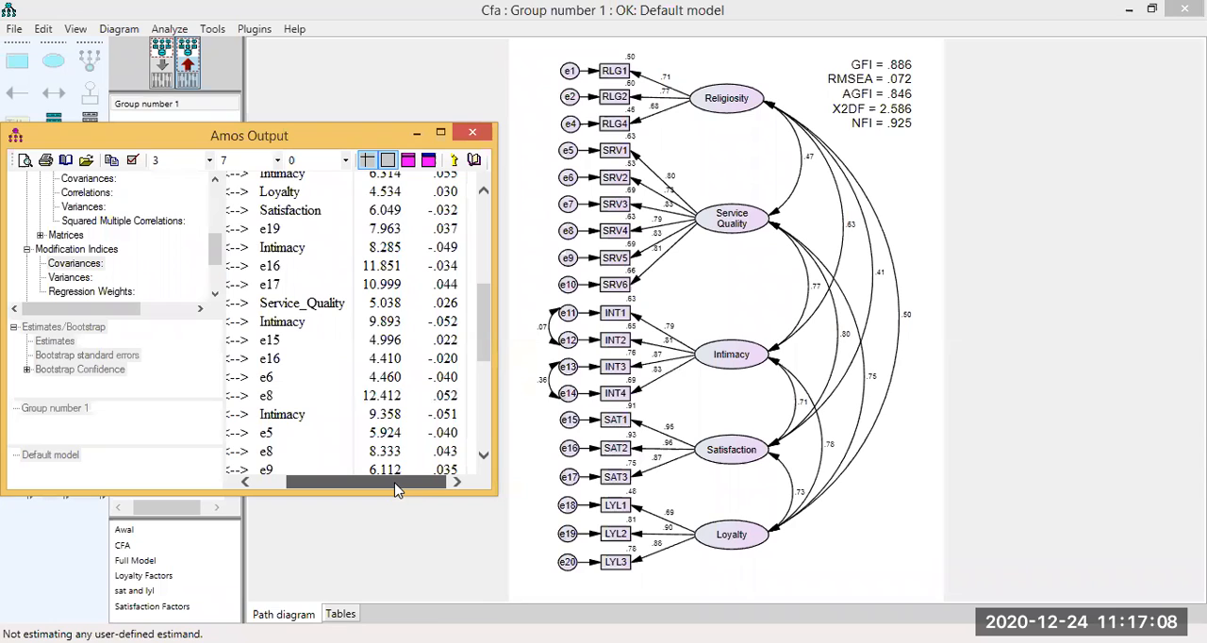
drag(394, 483, 383, 488)
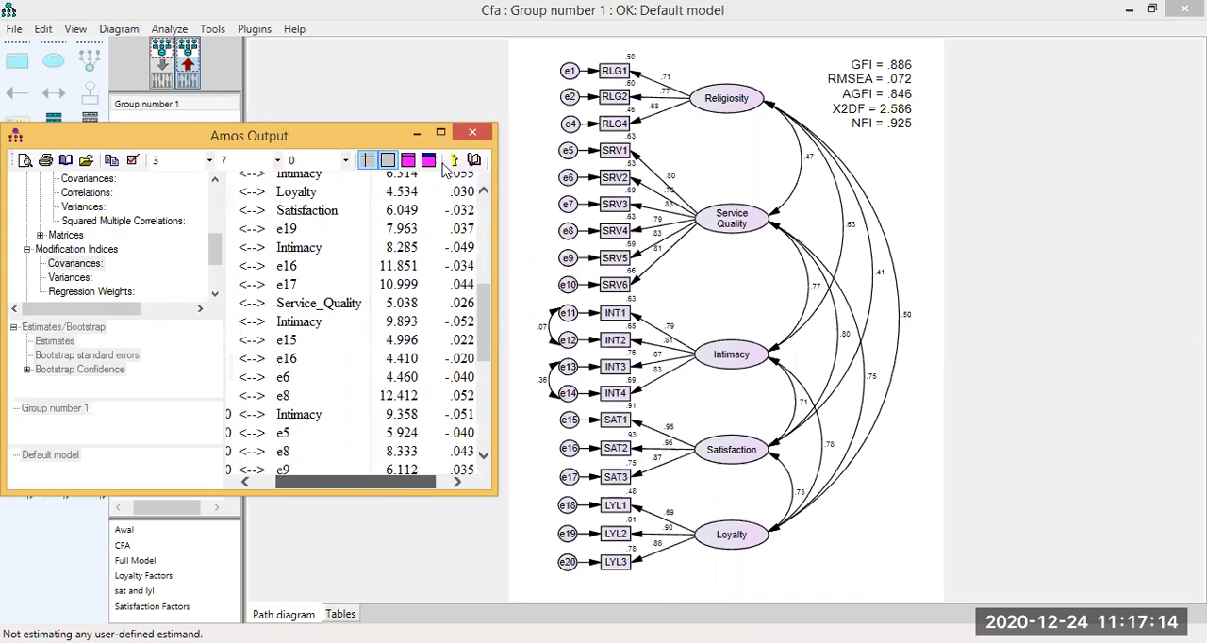
In the input diagram, add covariances between the Service Quality error terms e9 and e8, and between e9 and e6.
click(165, 61)
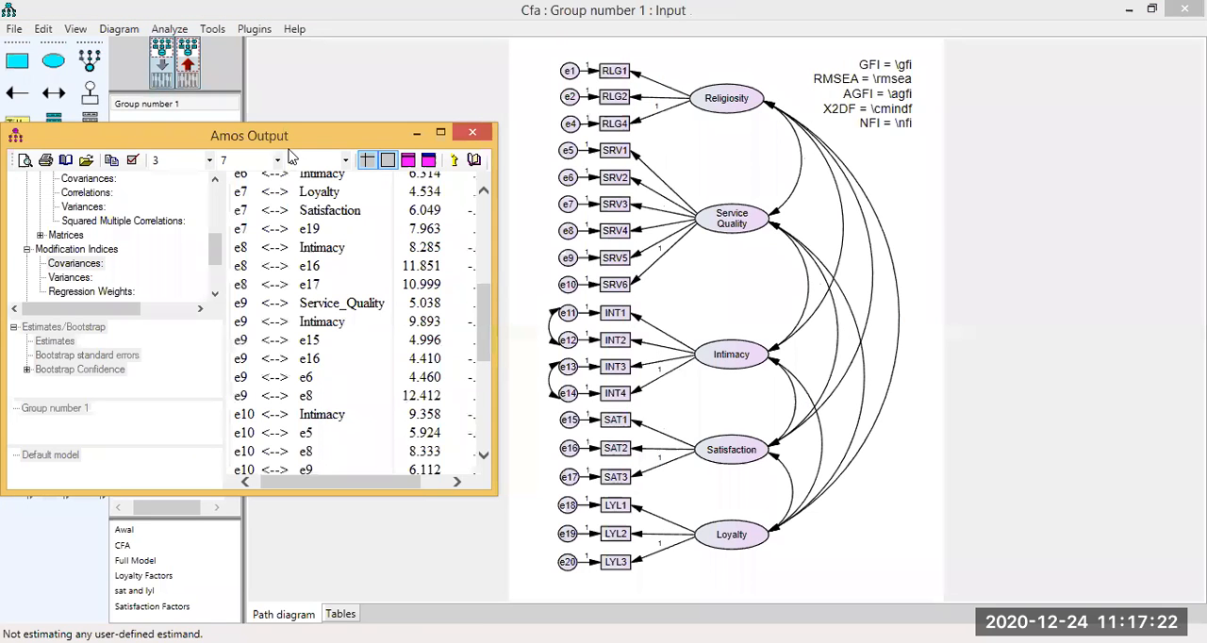
click(566, 271)
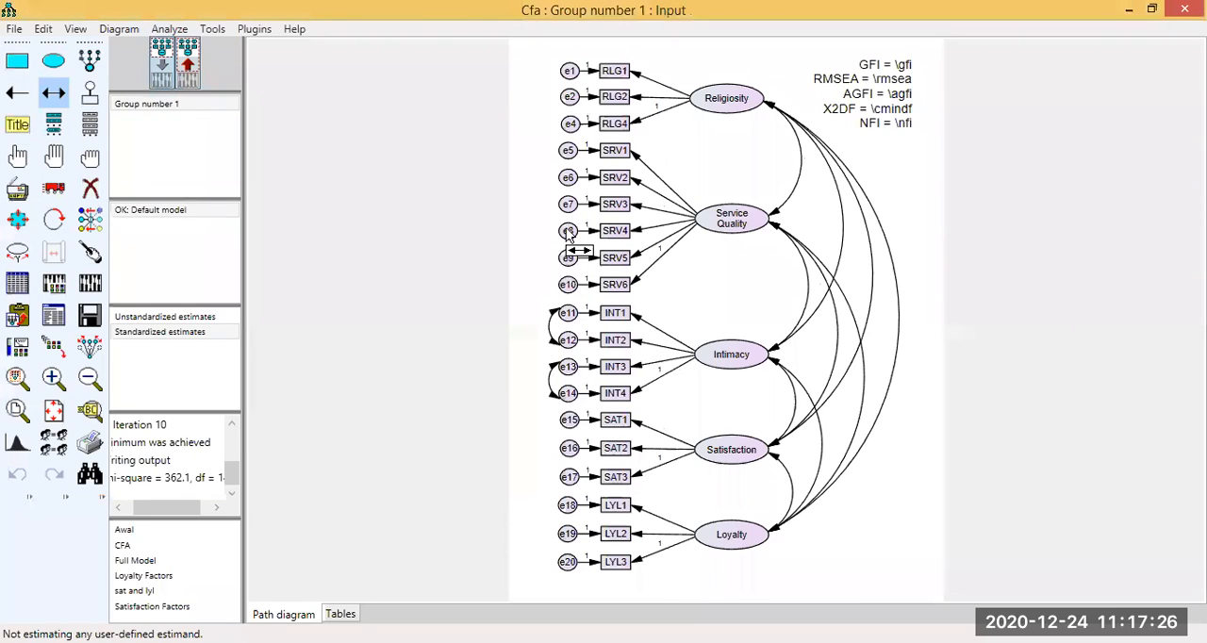
drag(567, 258, 567, 232)
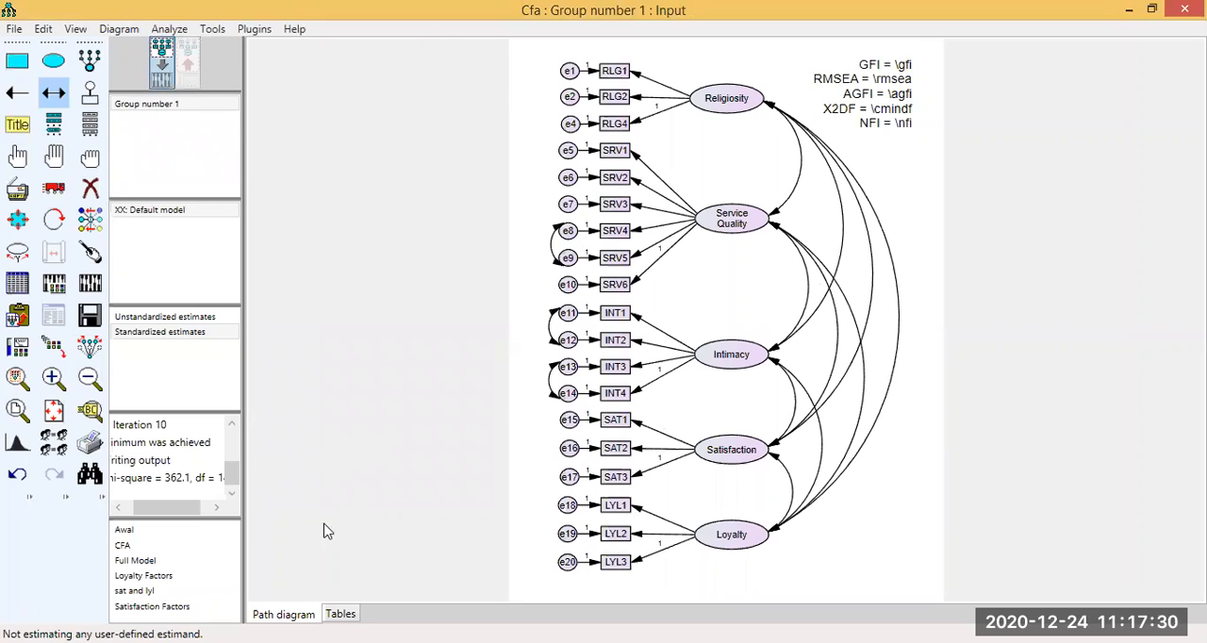
key(alt+Tab)
drag(309, 535, 421, 450)
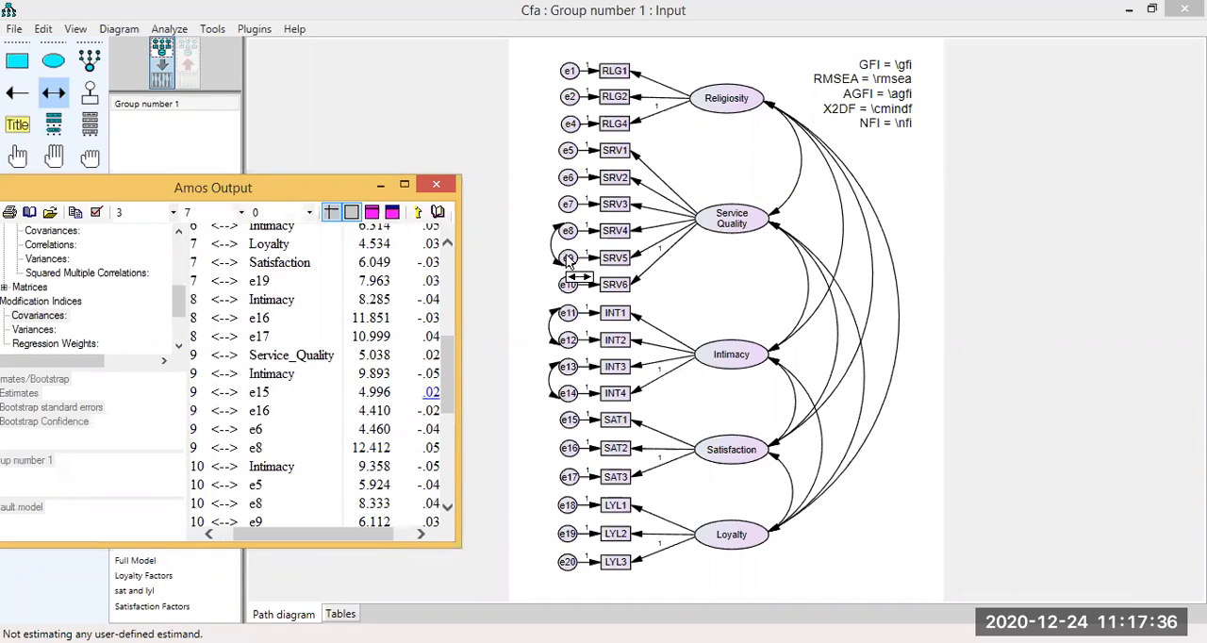
drag(567, 257, 564, 178)
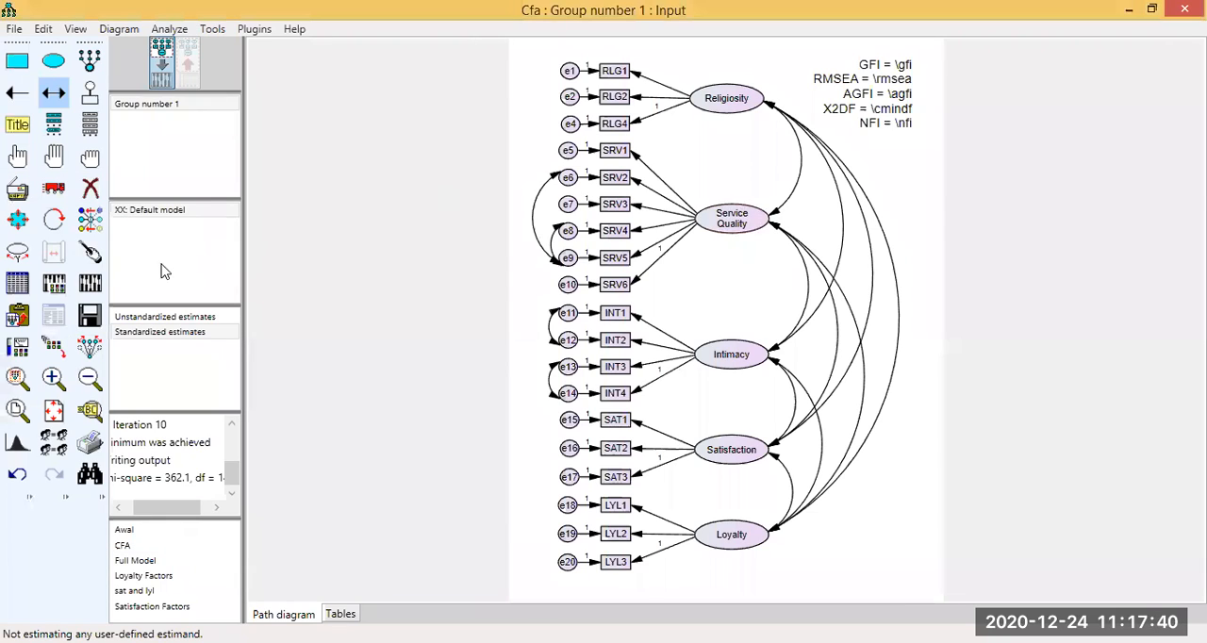
Remove the covariance between the Intimacy error terms e11 and e12 and recalculate the estimates.
click(94, 193)
click(550, 326)
click(89, 282)
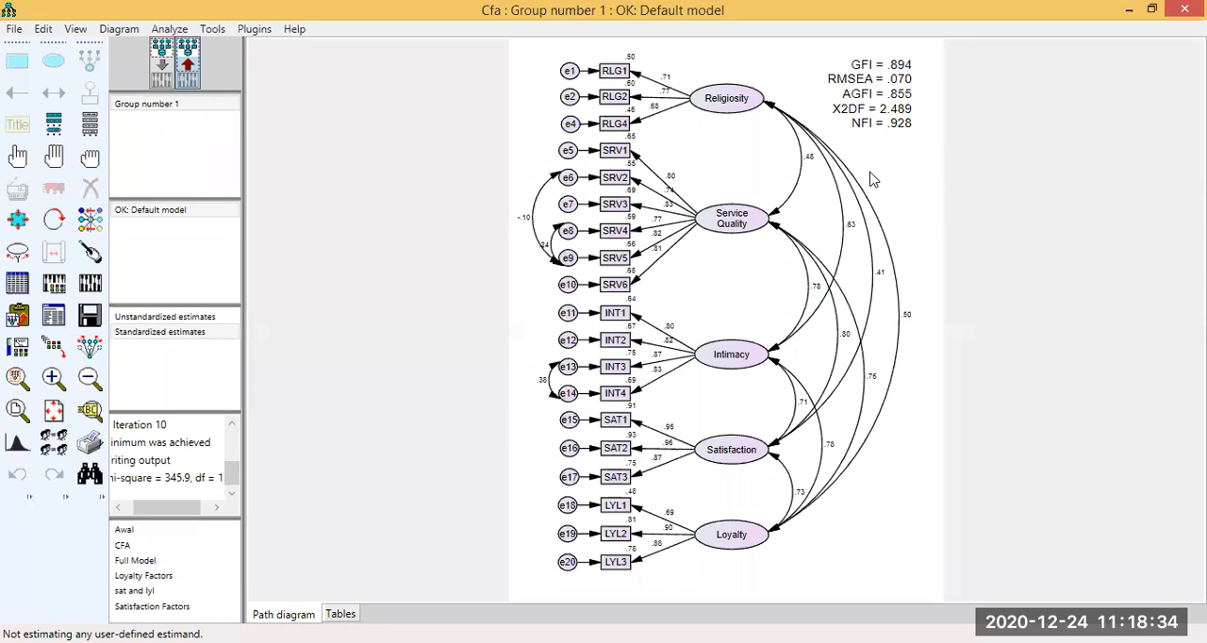
Open the recalculated text output and review the correlation estimates, including those between the error terms.
click(52, 315)
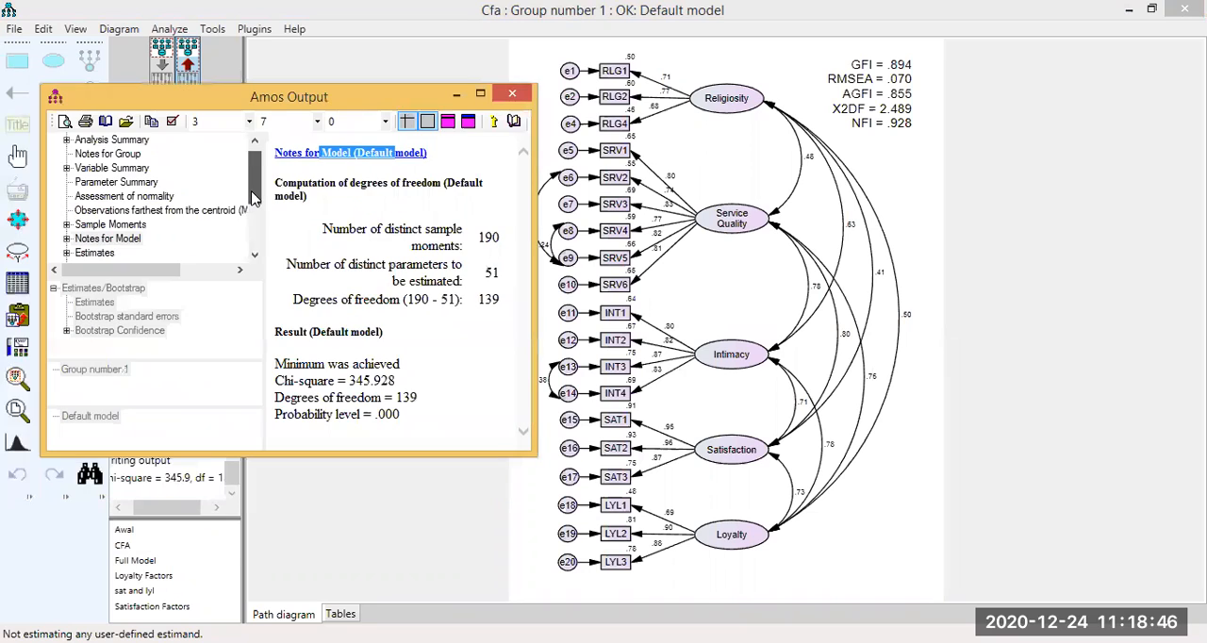
scroll(253, 196, down, 2)
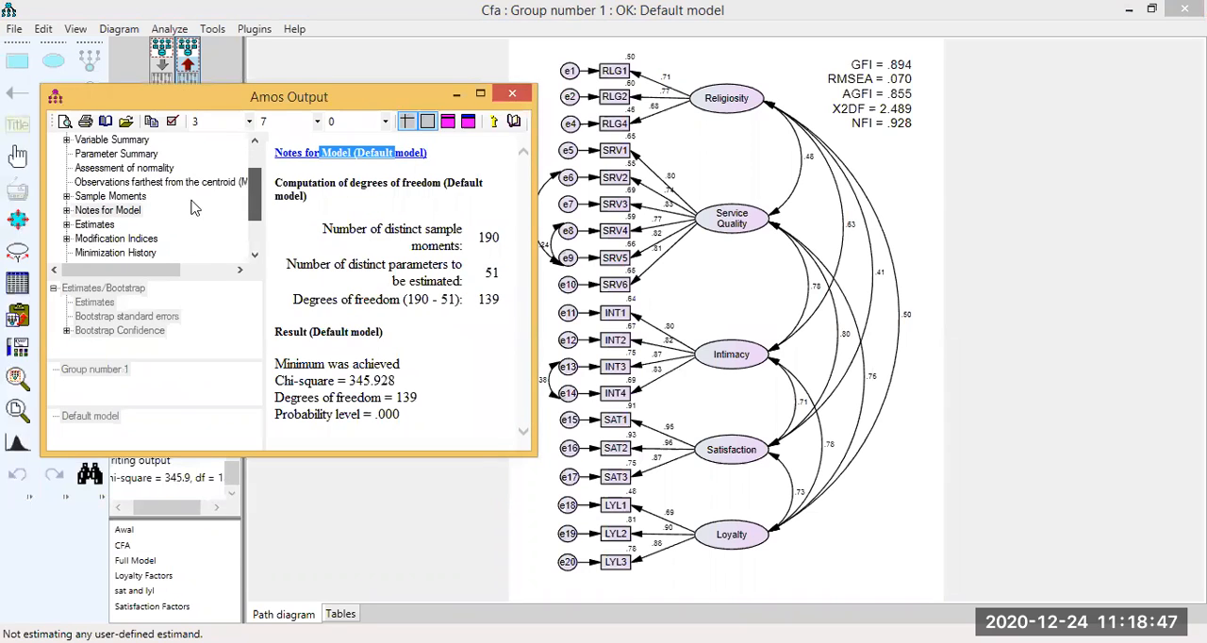
click(94, 210)
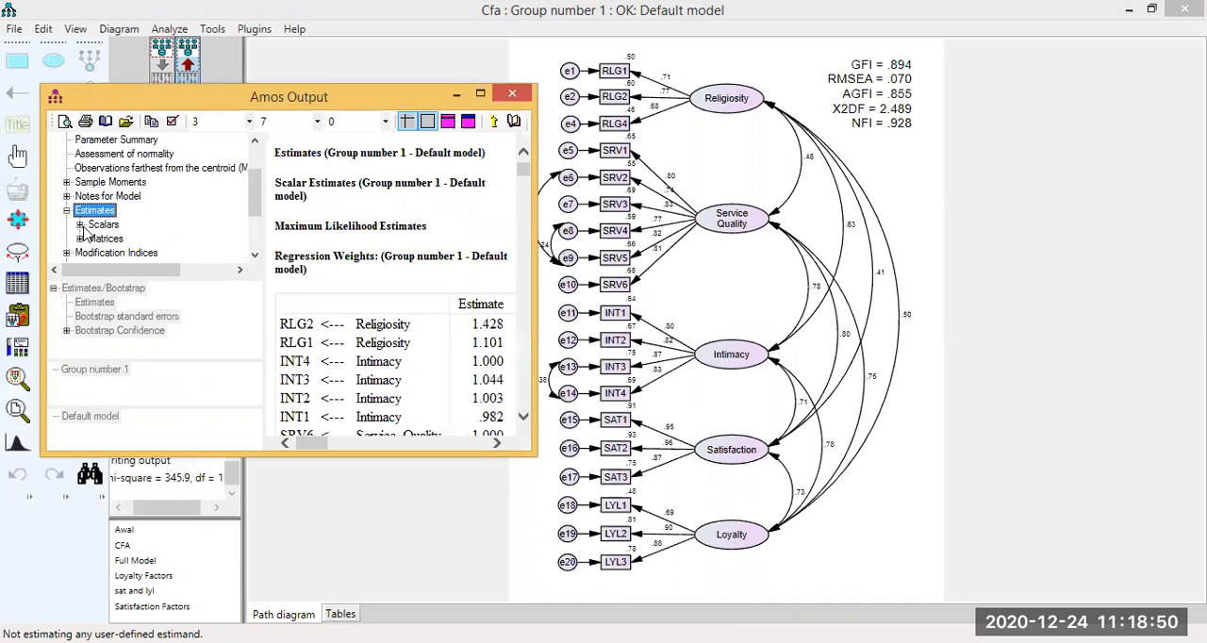
double_click(116, 226)
click(148, 226)
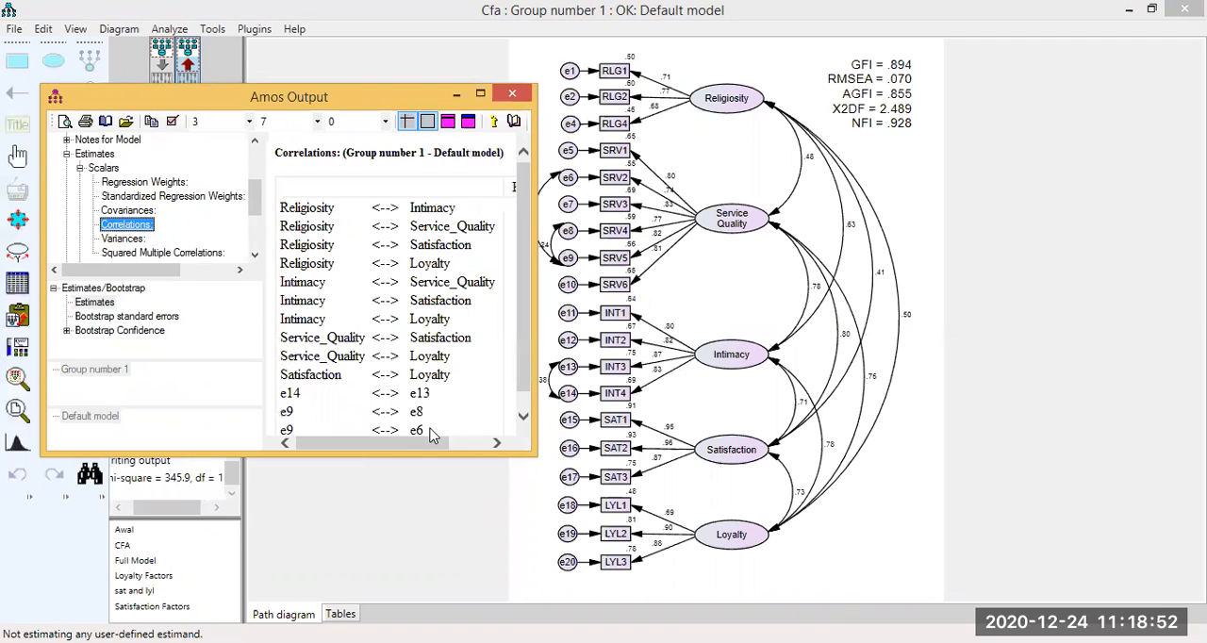
click(474, 444)
drag(471, 446, 441, 445)
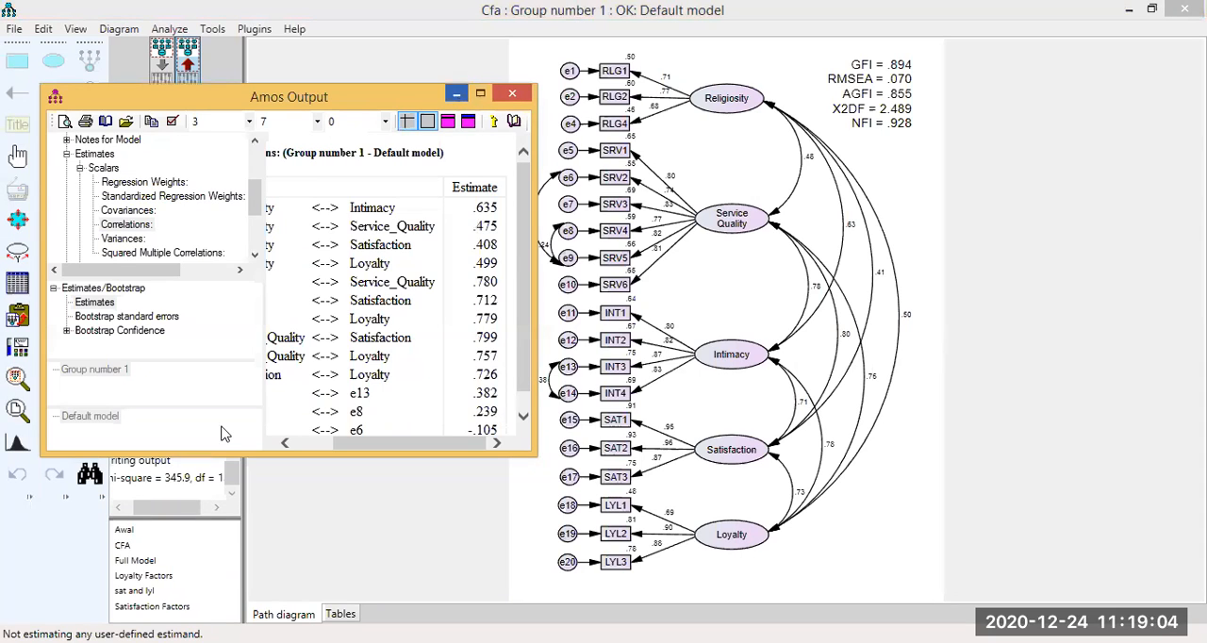
Compare the output diagram with the correlations and standardized regression weights, read the explanations of both tables, and minimize the text output.
click(309, 641)
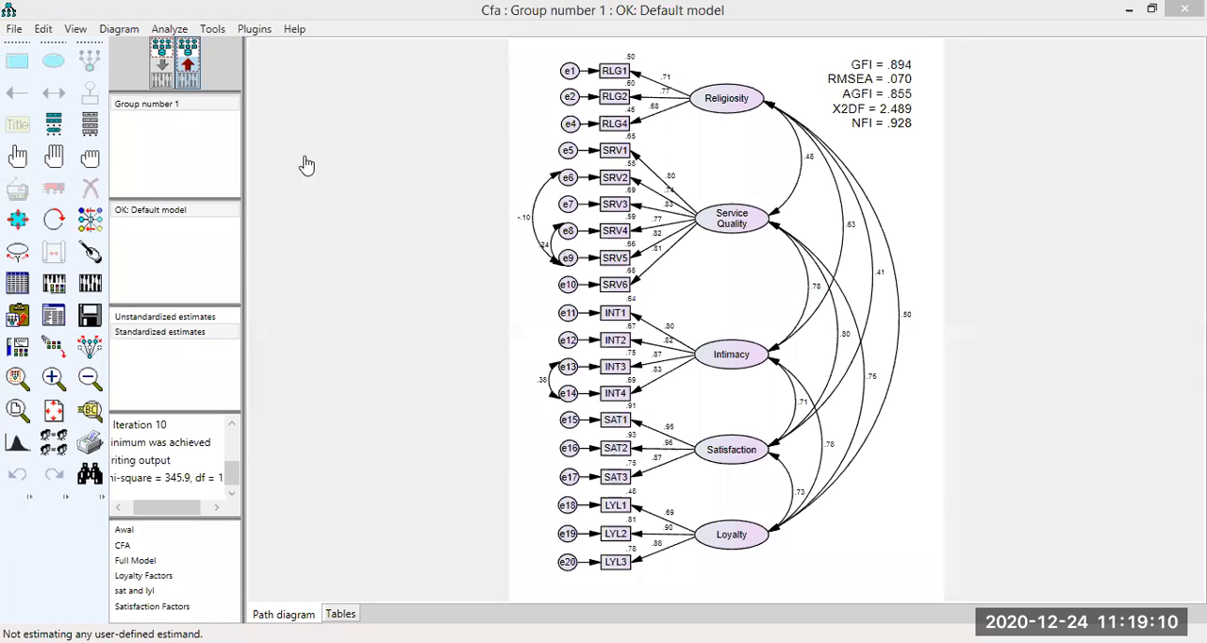
key(alt+Tab)
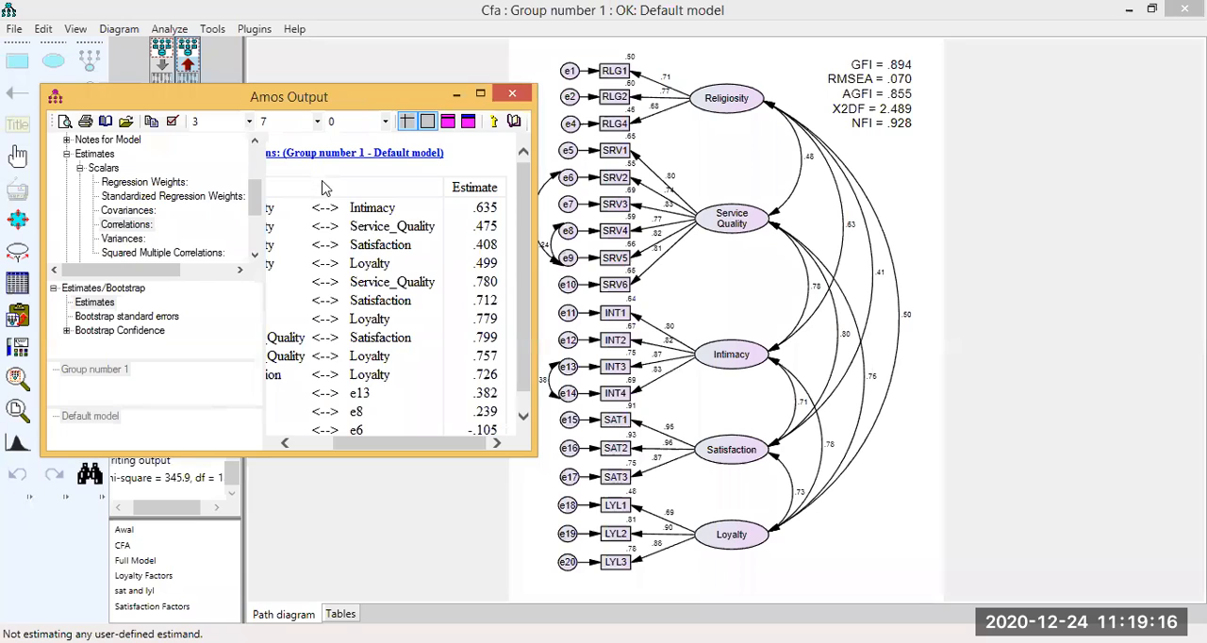
click(319, 189)
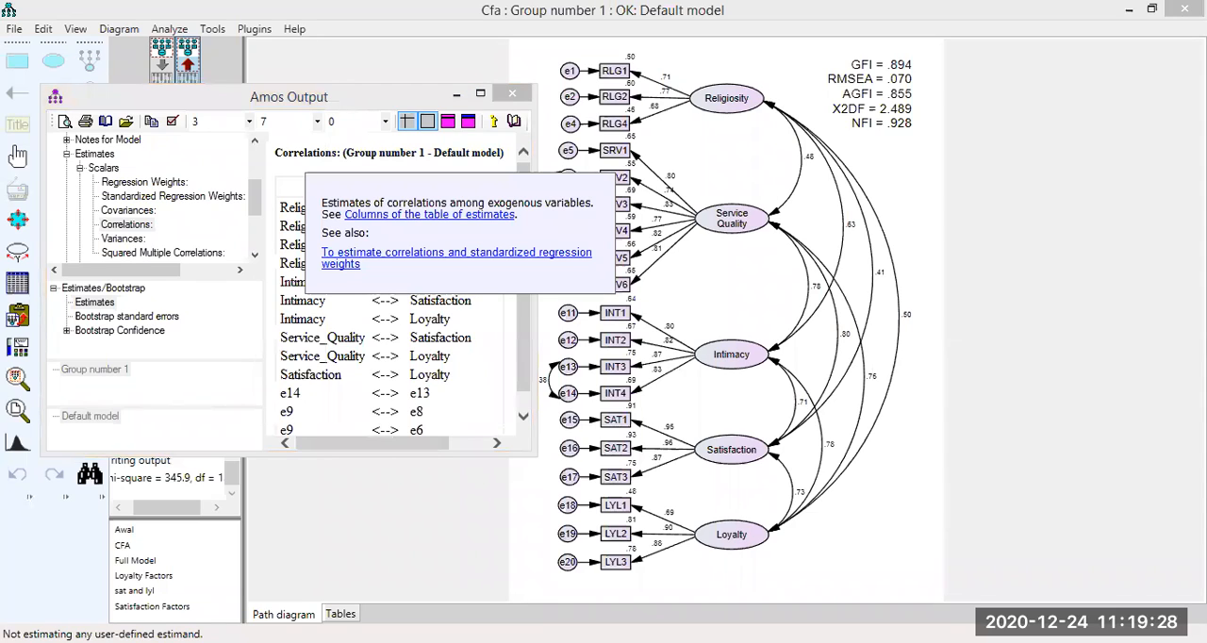
key(alt+Tab)
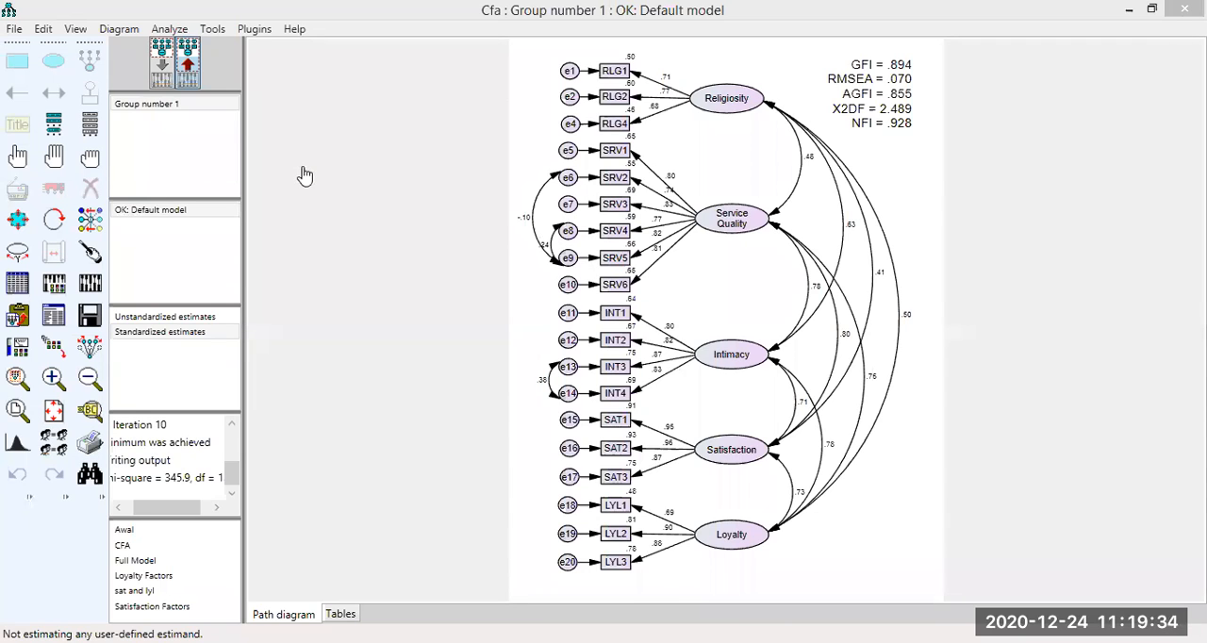
key(alt+Tab)
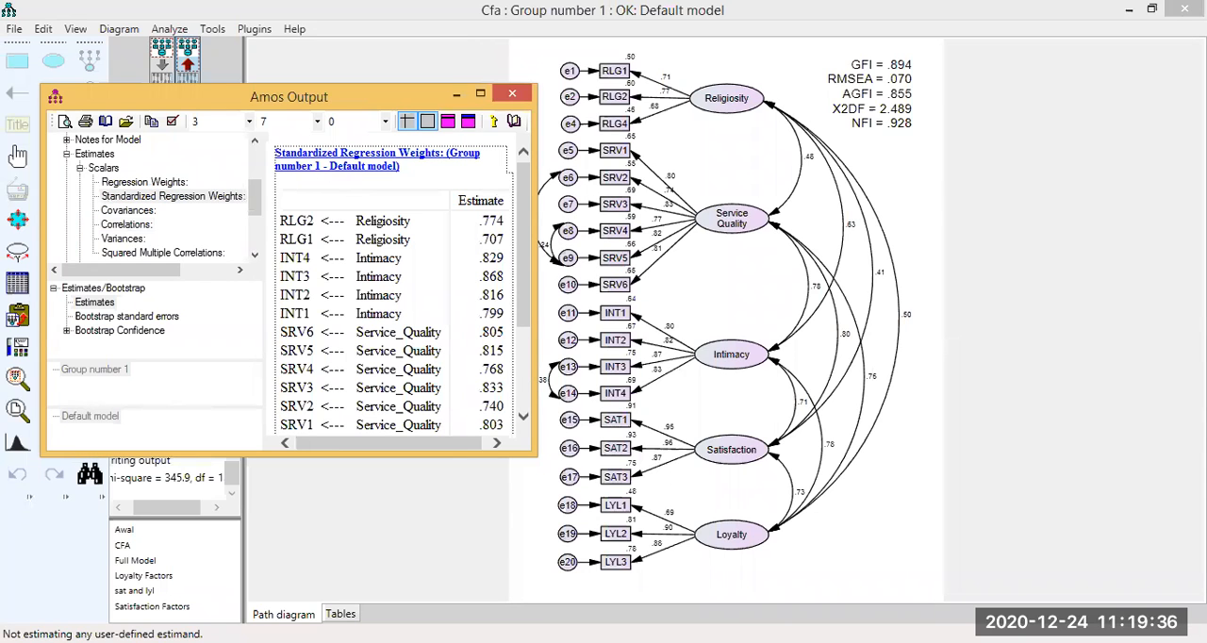
click(377, 158)
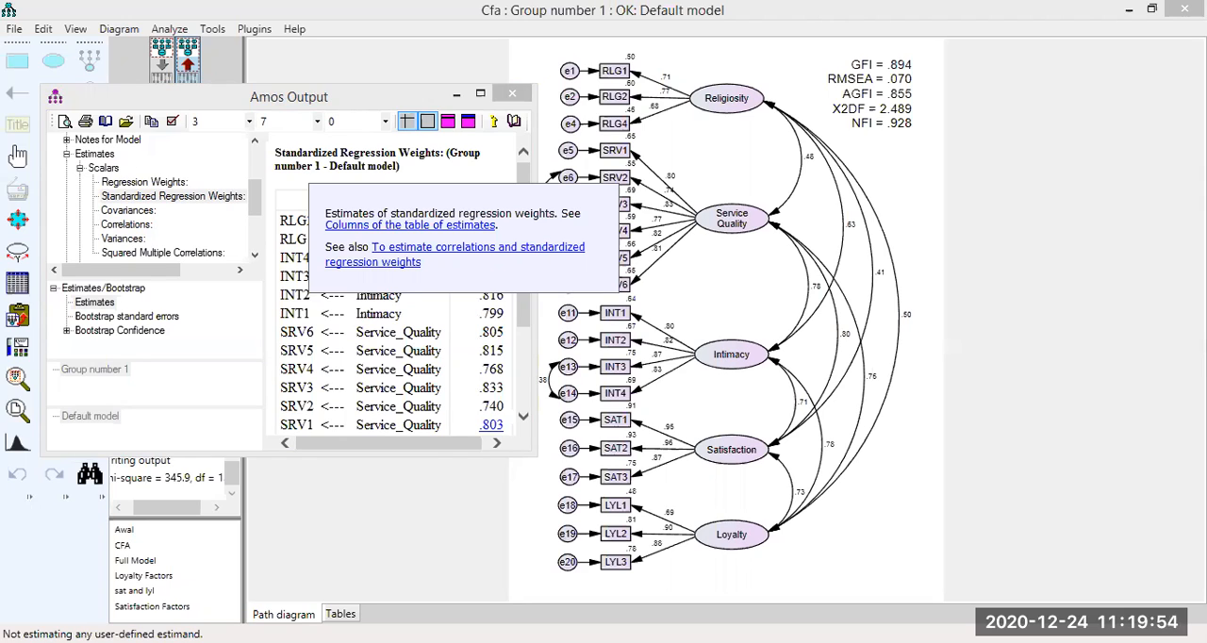
click(461, 154)
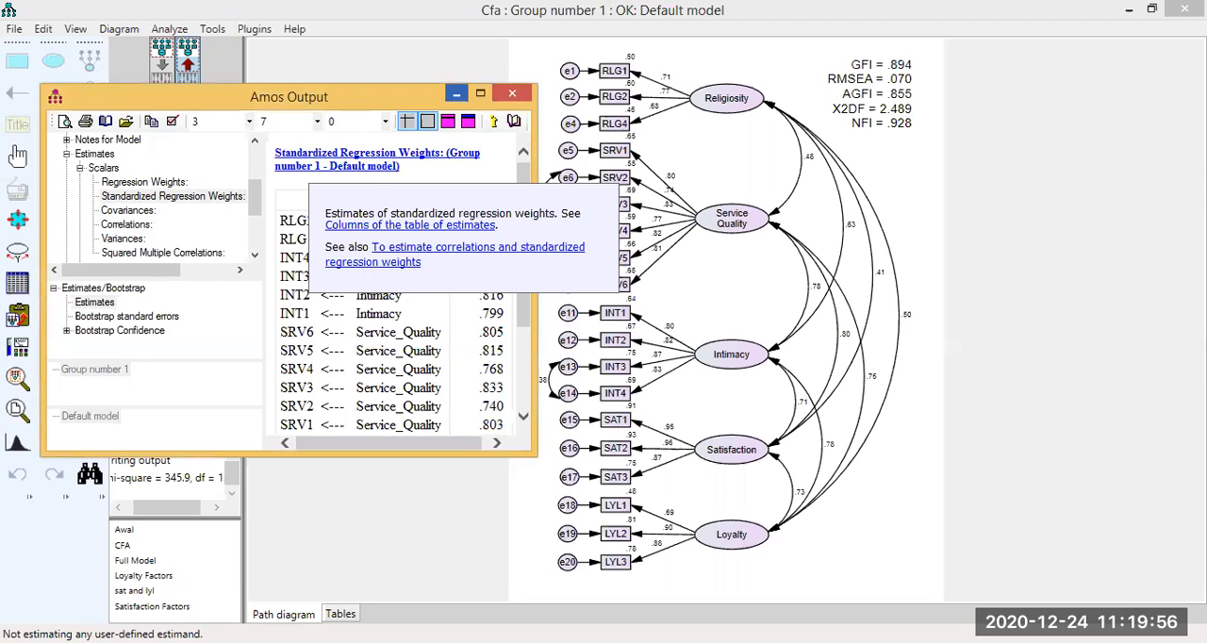
click(456, 93)
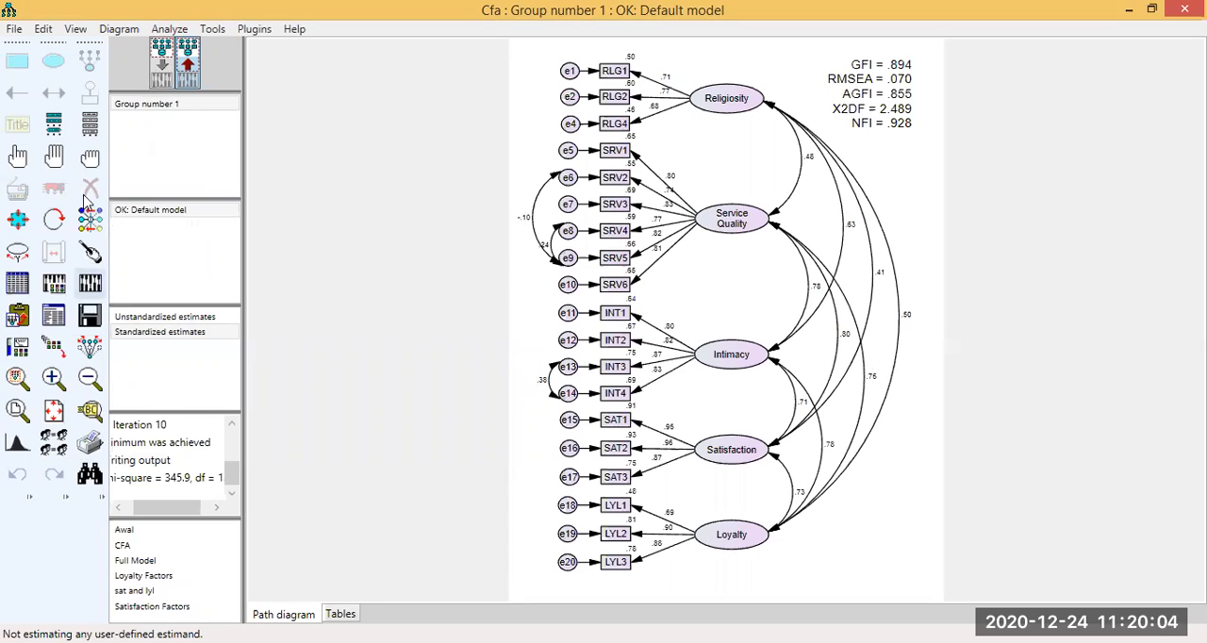
Remove the covariance between the Service Quality error terms e8 and e9 from the input diagram and recalculate the estimates.
key(Delete)
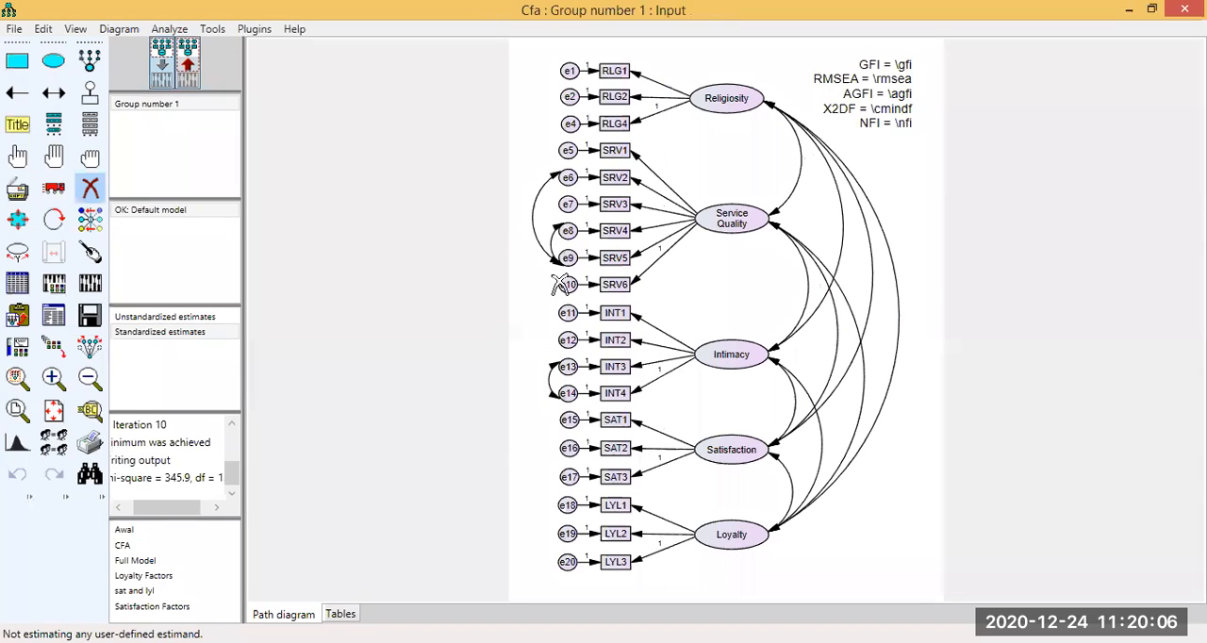
click(89, 289)
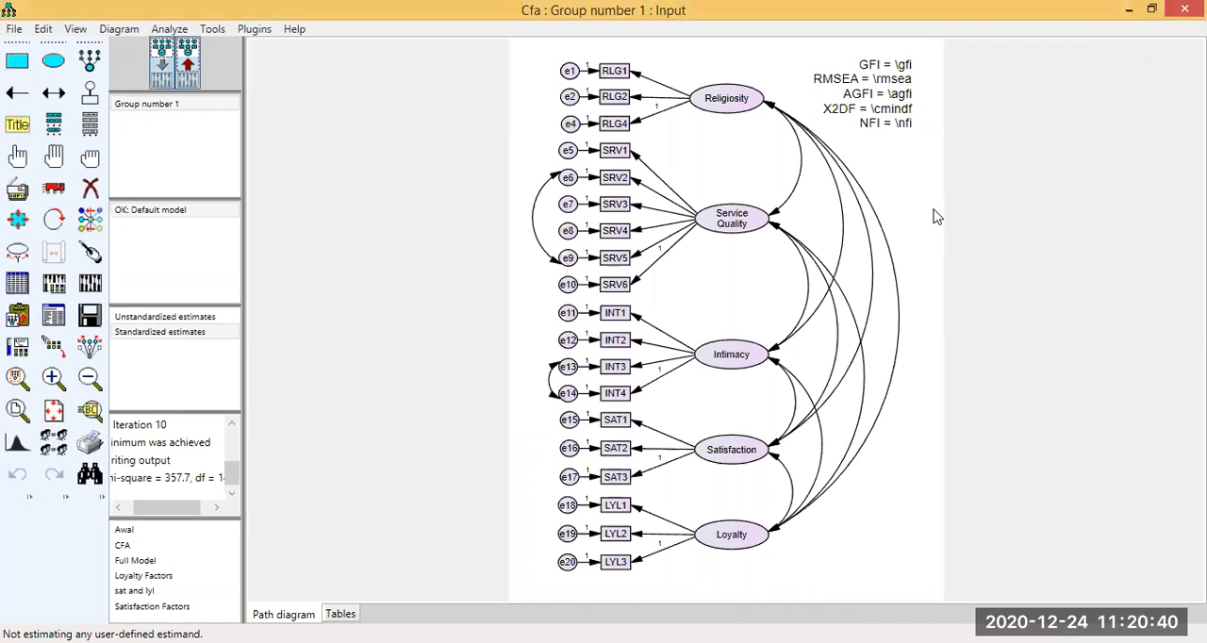
Display the output path diagram and compare its fit indices and standardized estimates with the text output.
click(188, 64)
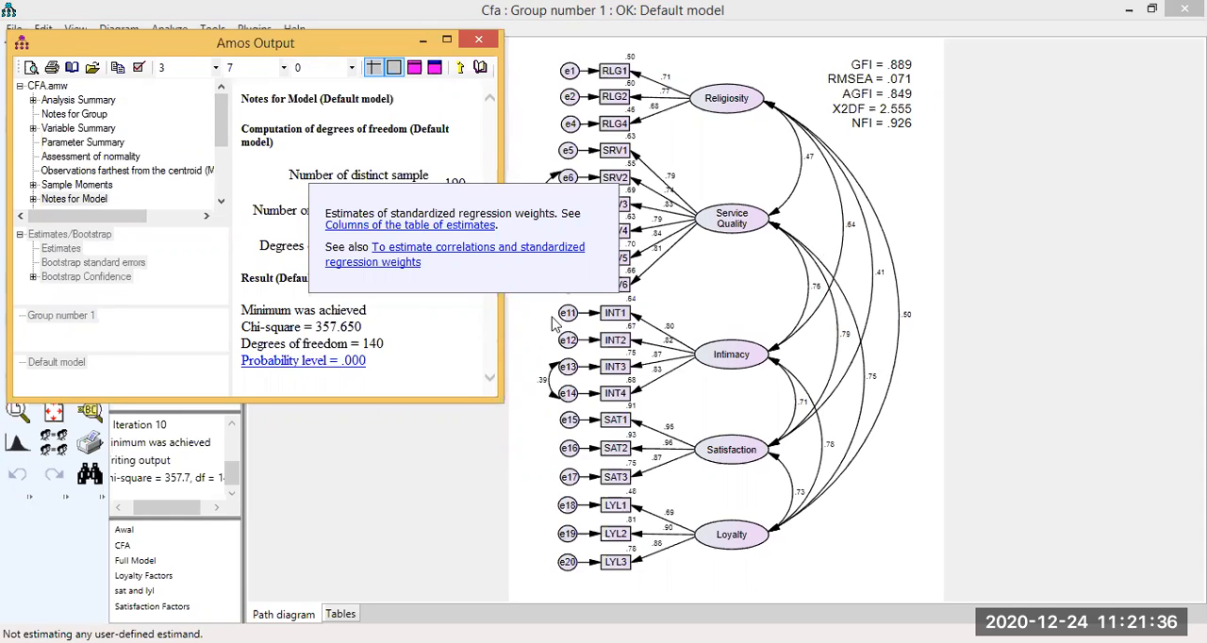
click(680, 262)
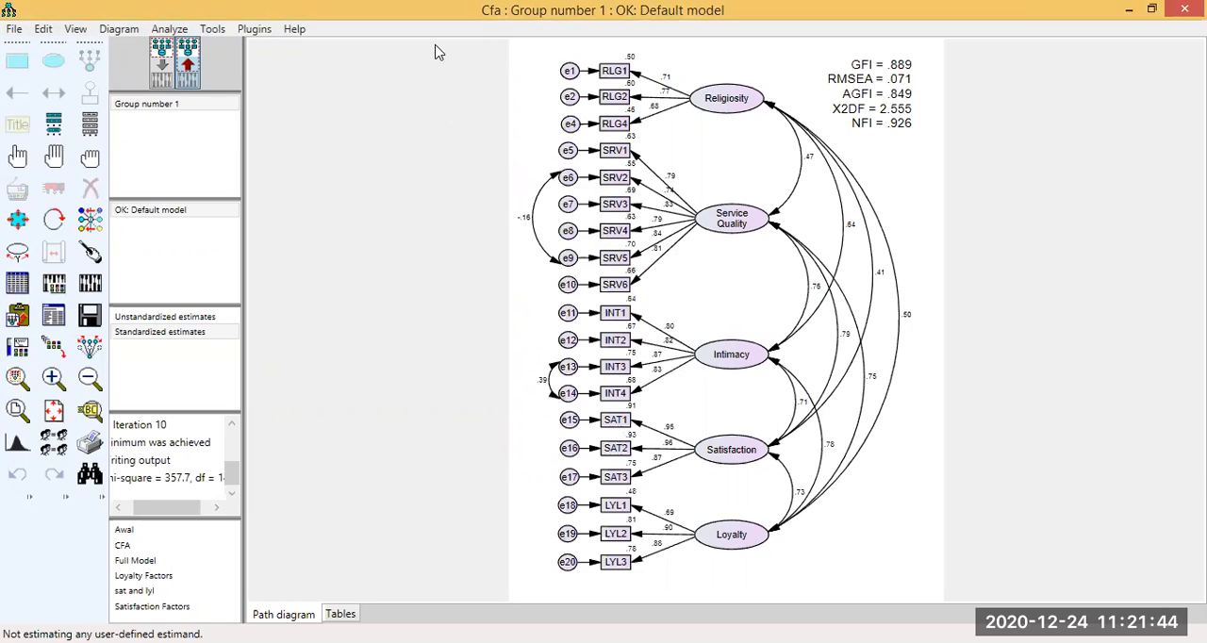
key(alt+Tab)
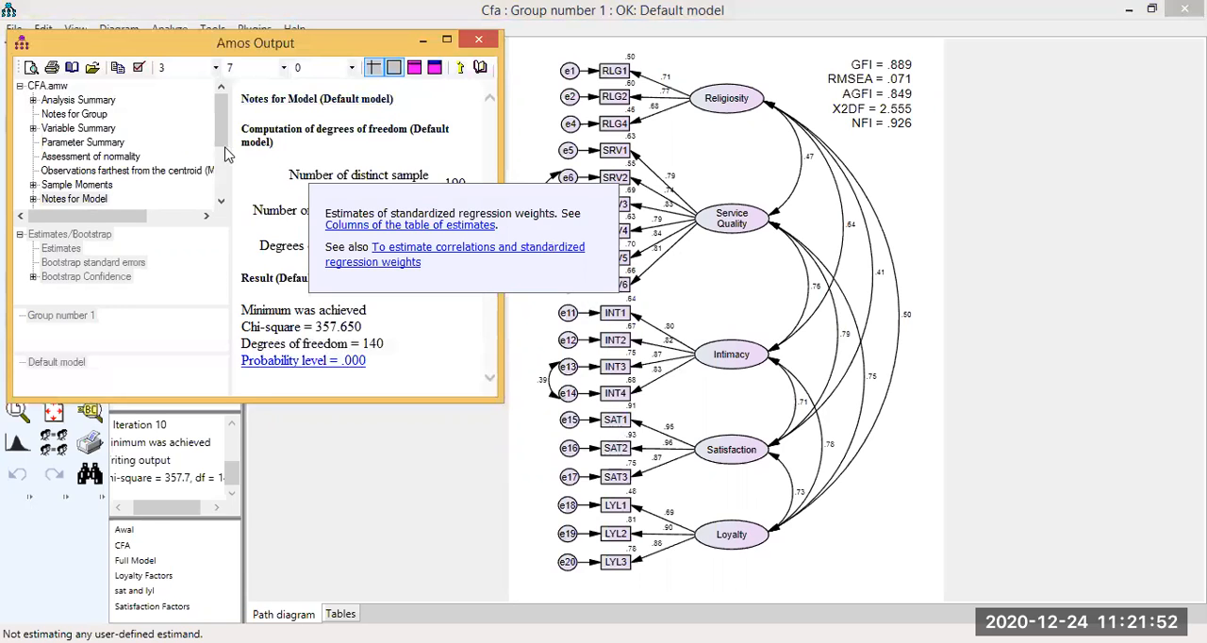
Open the modification indices in the text output and review the suggested covariances with their M.I. and Par Change values.
scroll(86, 196, down, 1)
click(102, 185)
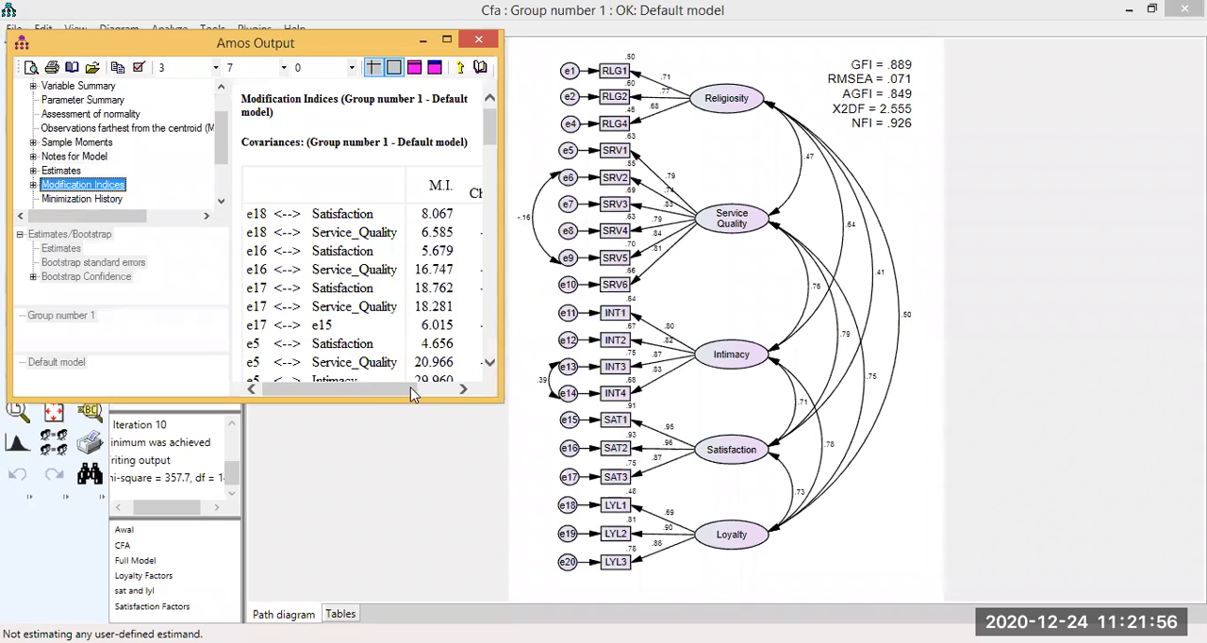
click(411, 388)
drag(367, 394, 420, 227)
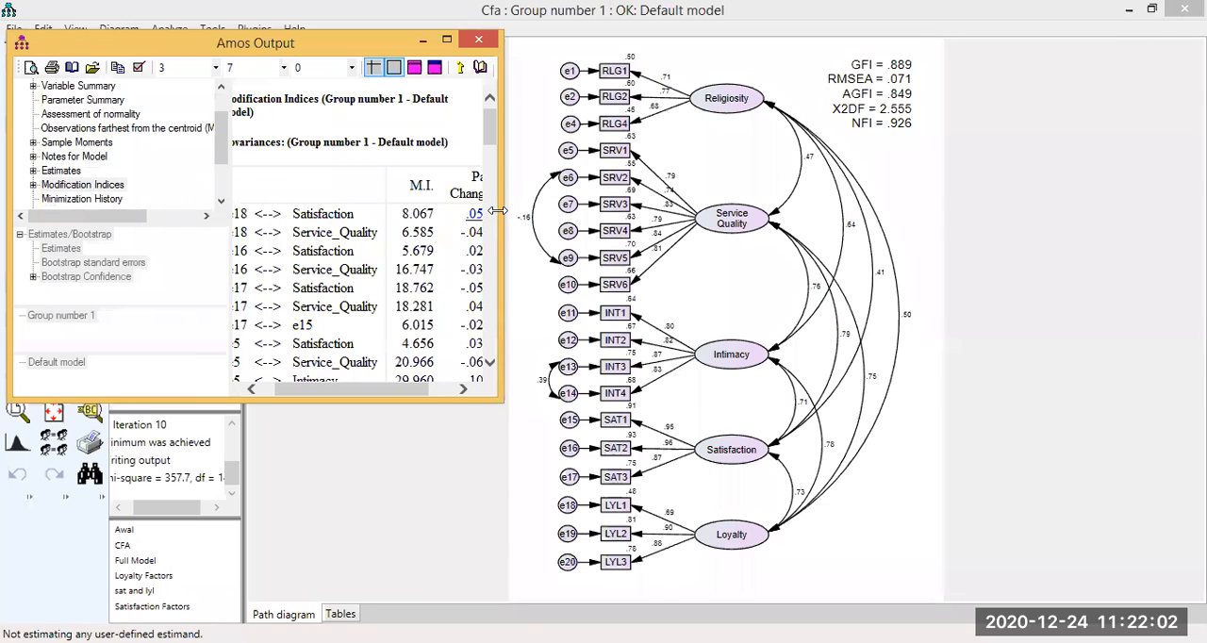
drag(385, 409, 391, 410)
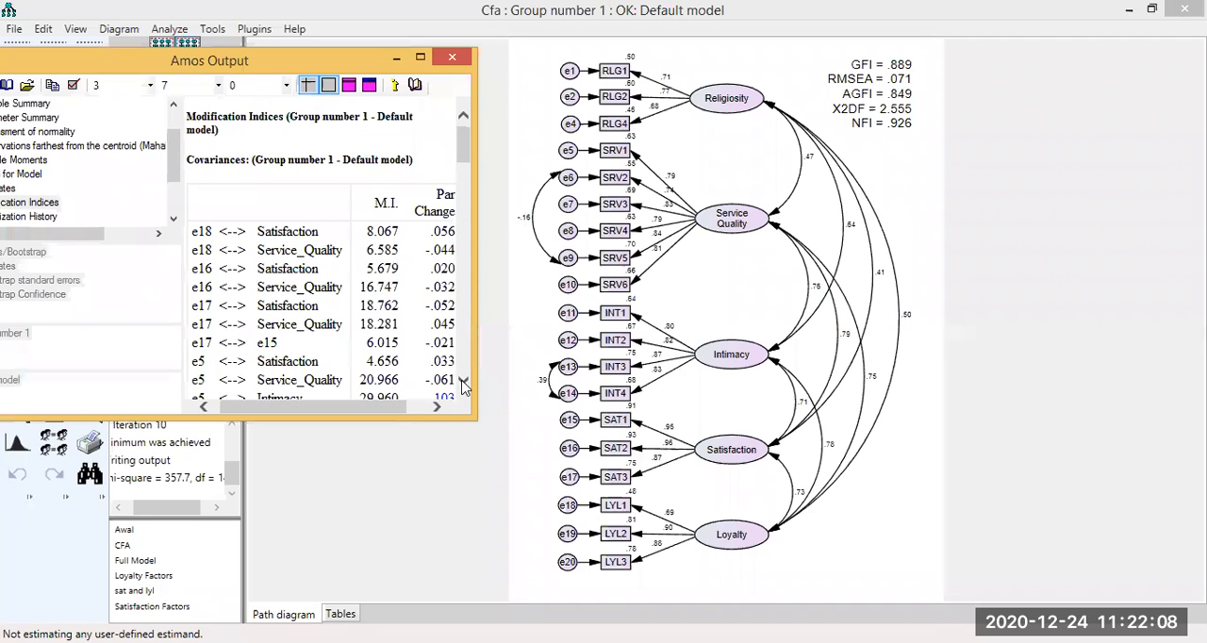
scroll(464, 387, down, 4)
scroll(563, 264, down, 1)
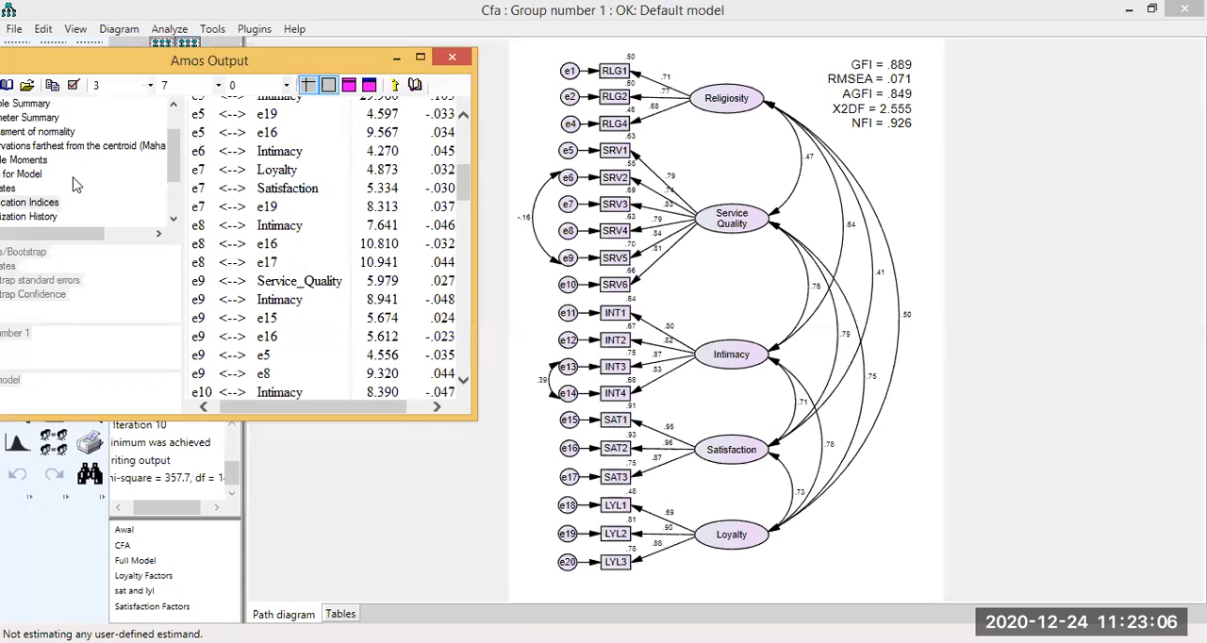
Open the estimates in the text output and review the correlations between the factors and between the error terms.
scroll(32, 179, down, 1)
click(26, 172)
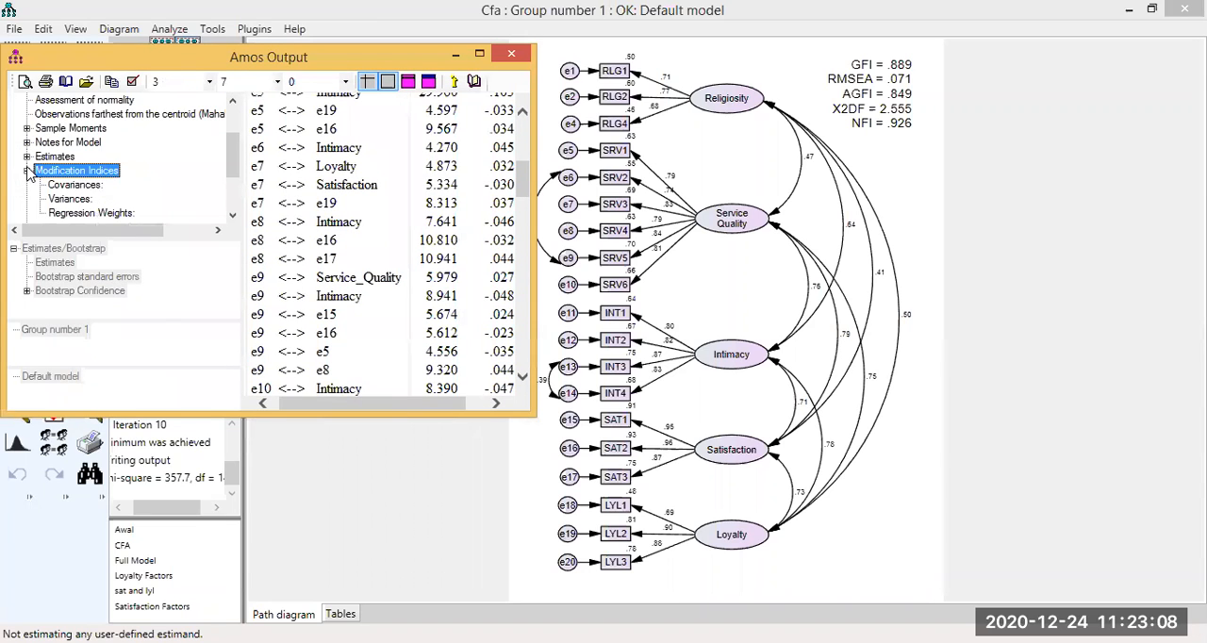
click(27, 171)
click(42, 157)
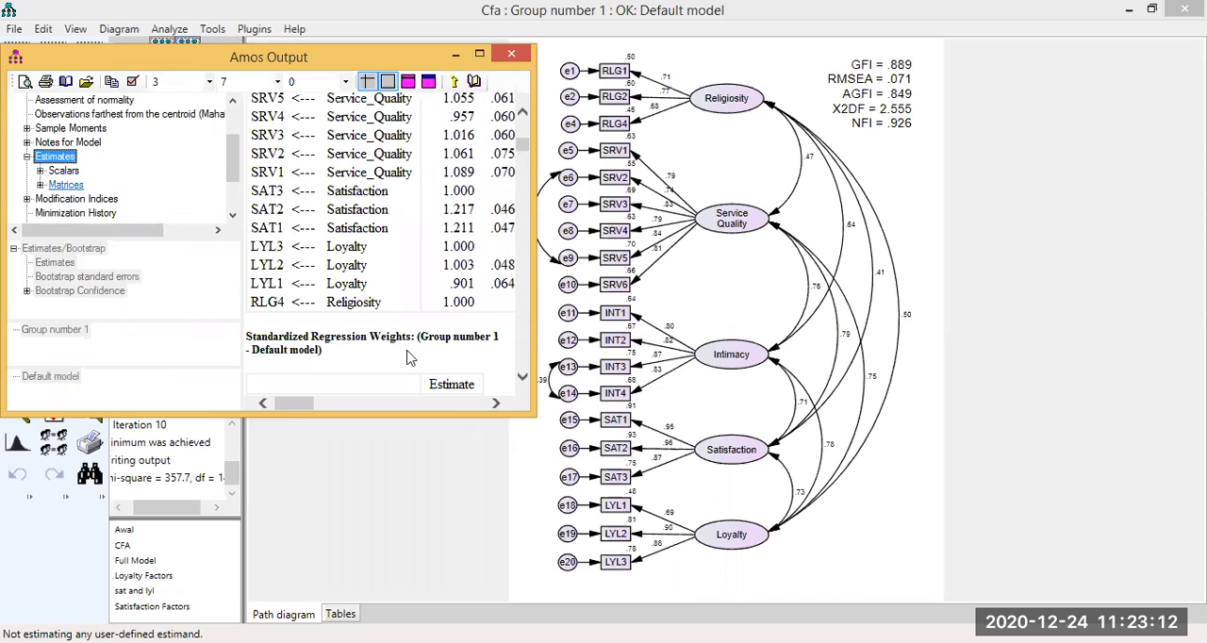
scroll(410, 357, down, 10)
drag(343, 394, 386, 394)
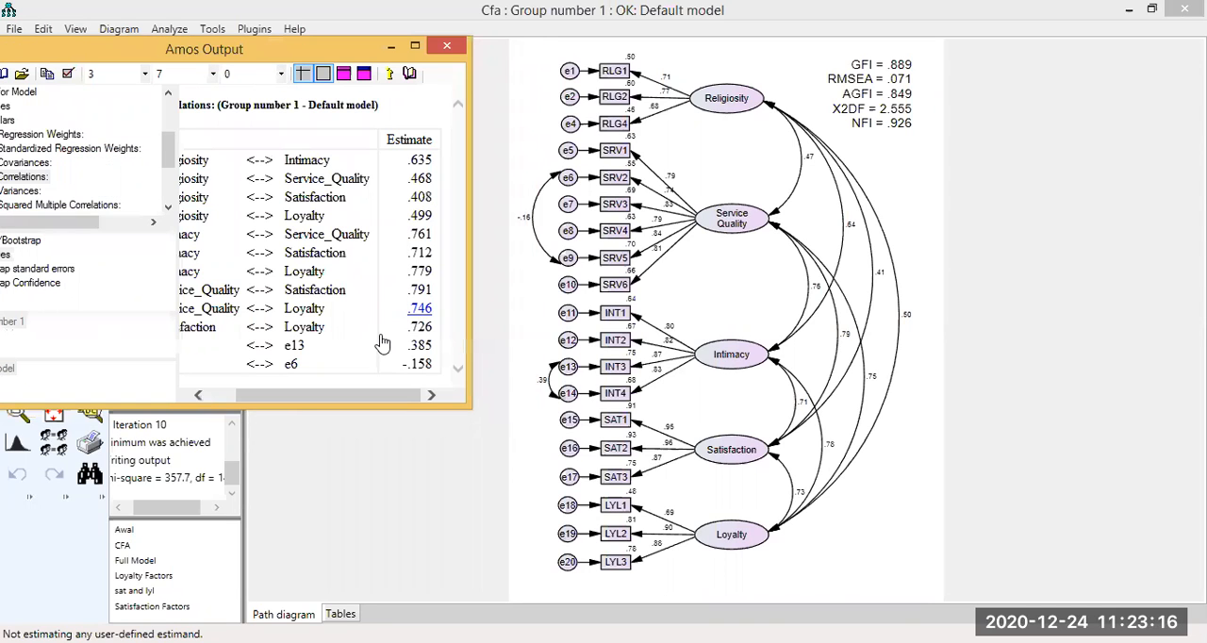
drag(336, 396, 169, 194)
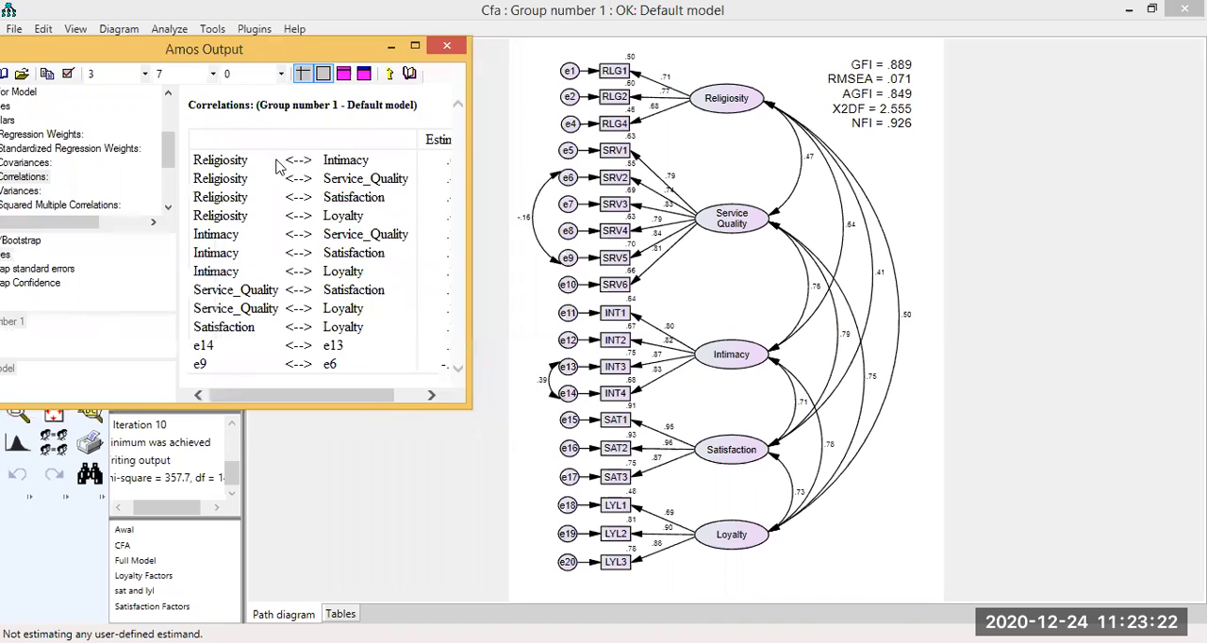
Return to the covariances table of the modification indices and look for same-factor error pairs, down to the Intimacy error terms.
click(98, 166)
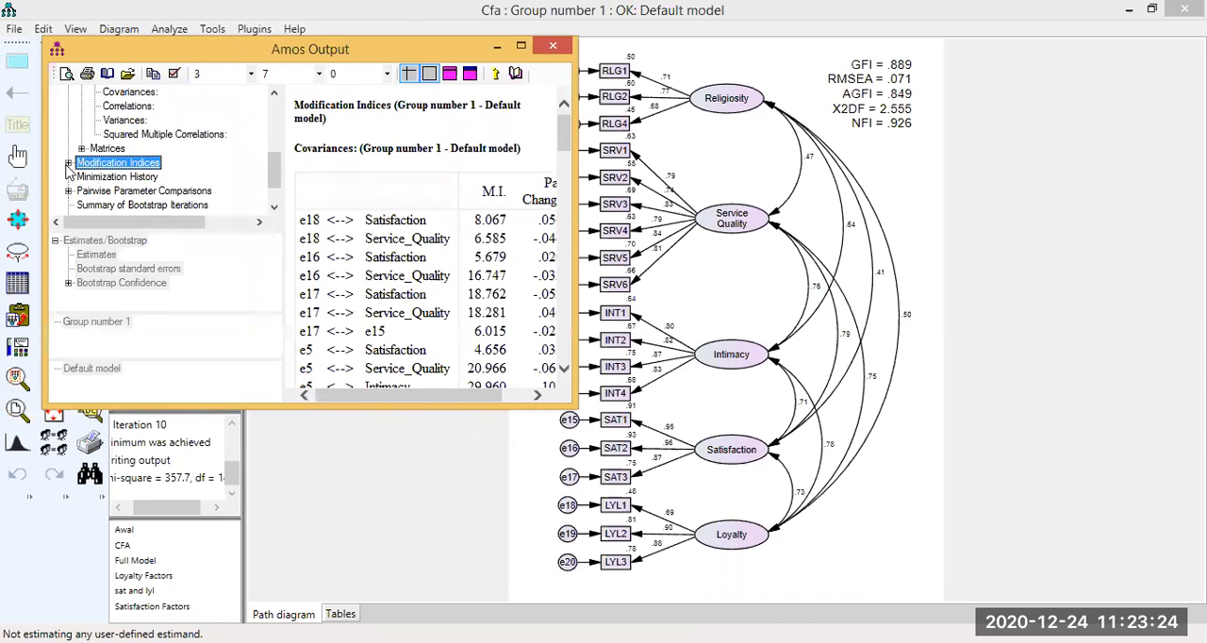
click(68, 163)
click(138, 182)
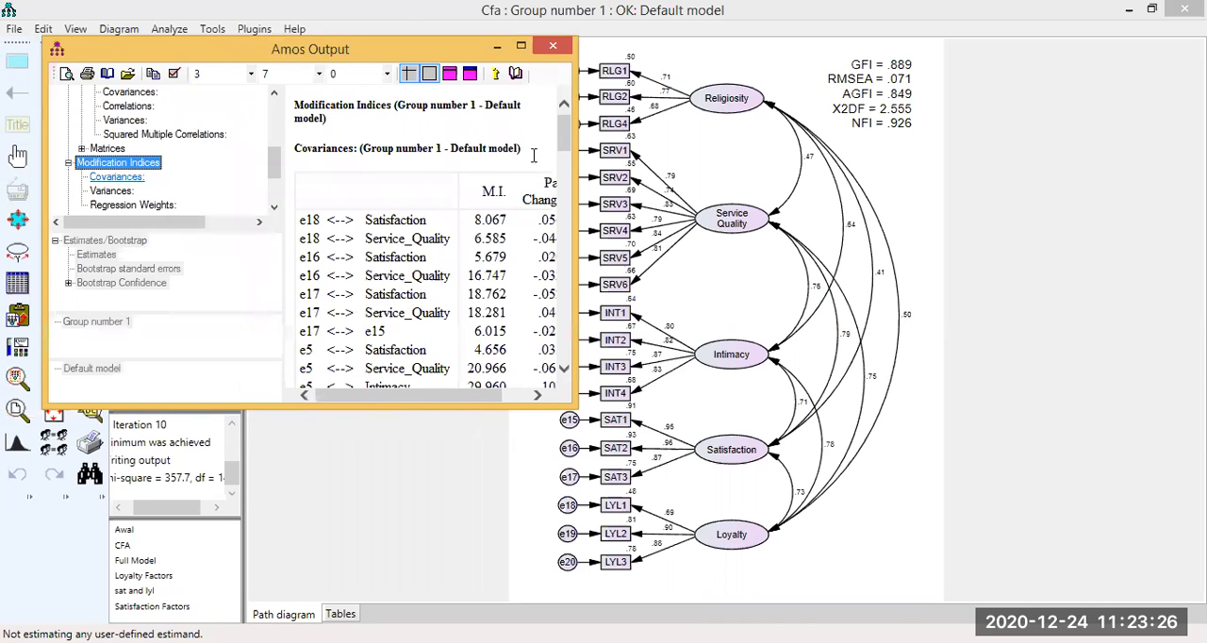
drag(390, 398, 379, 399)
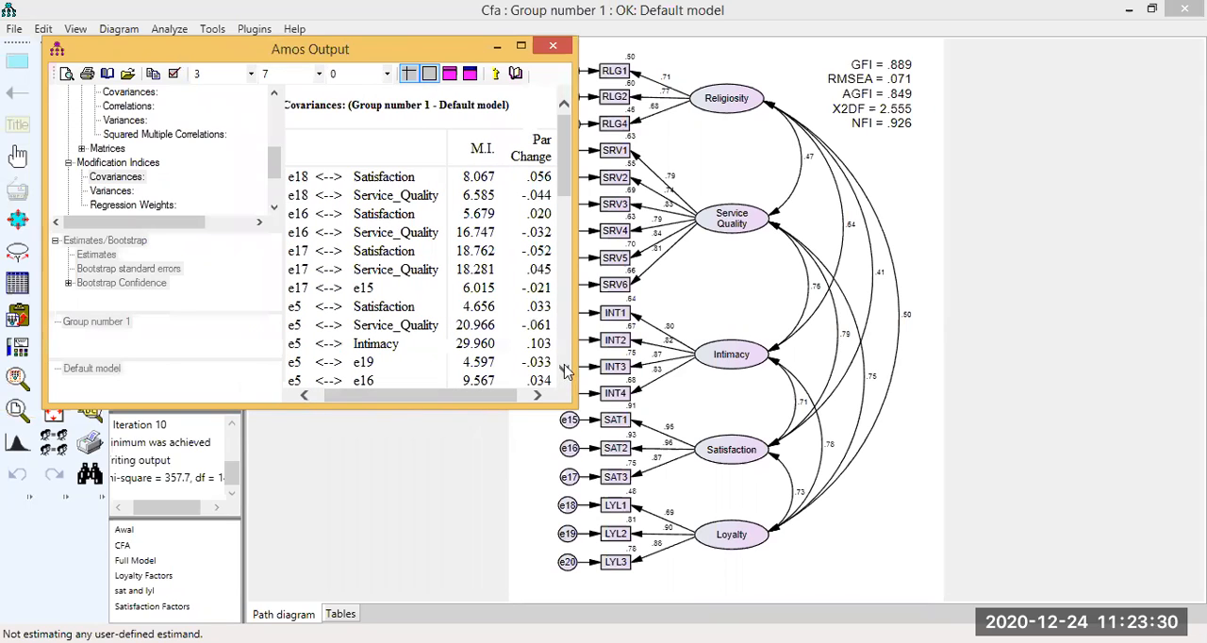
click(566, 372)
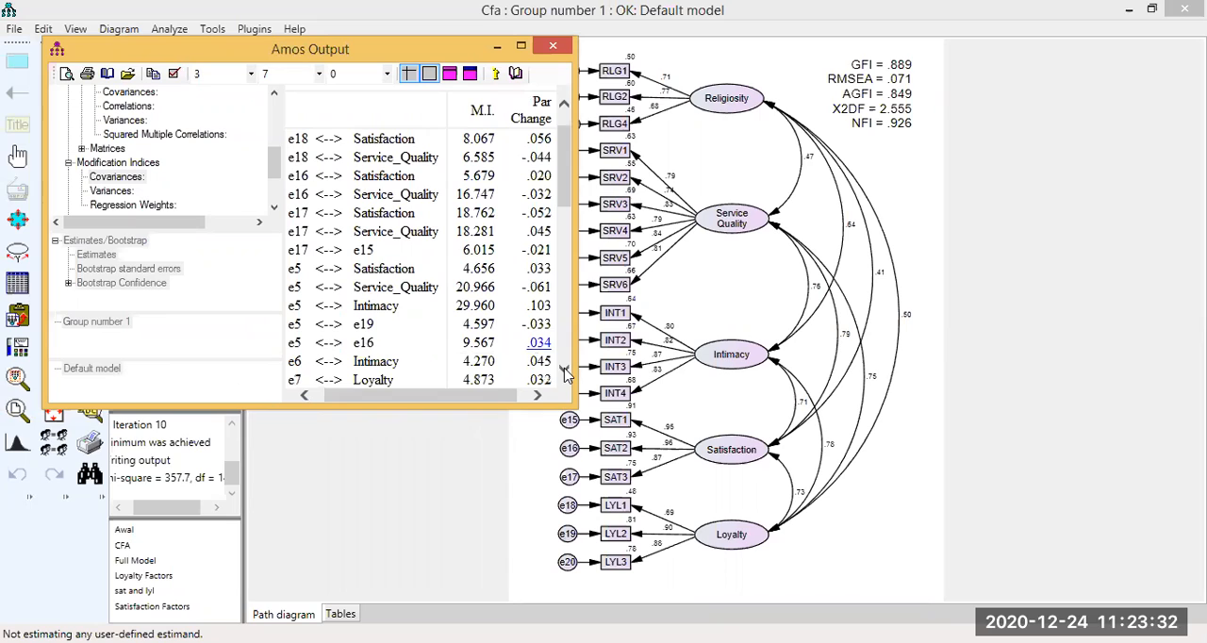
click(566, 372)
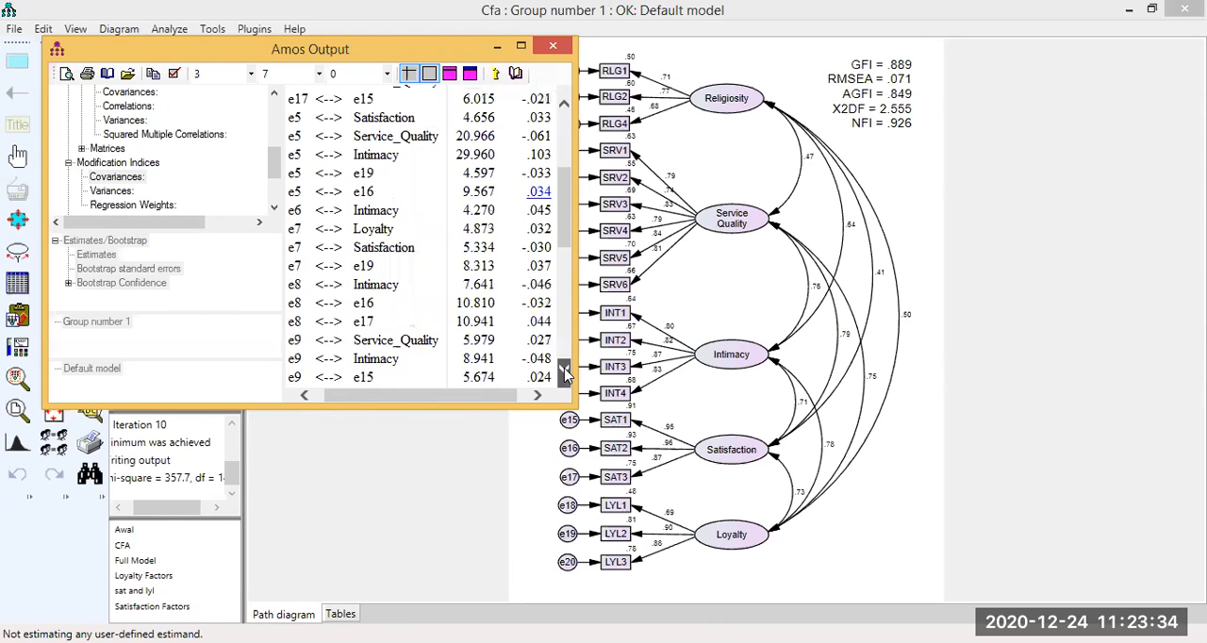
click(566, 372)
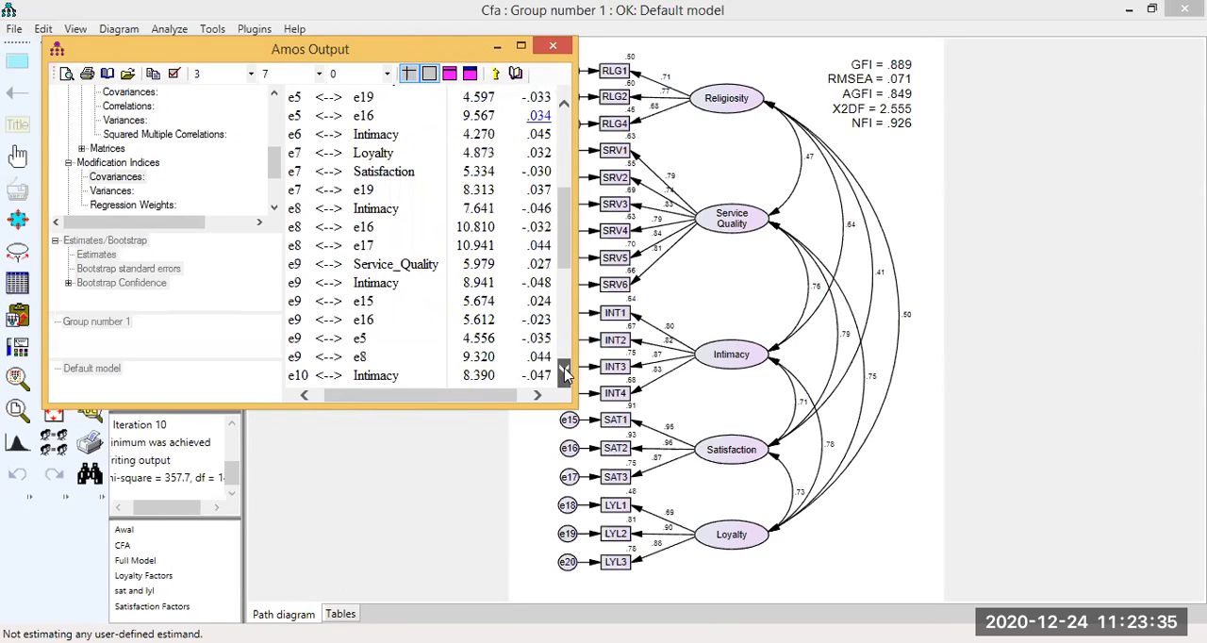
click(501, 366)
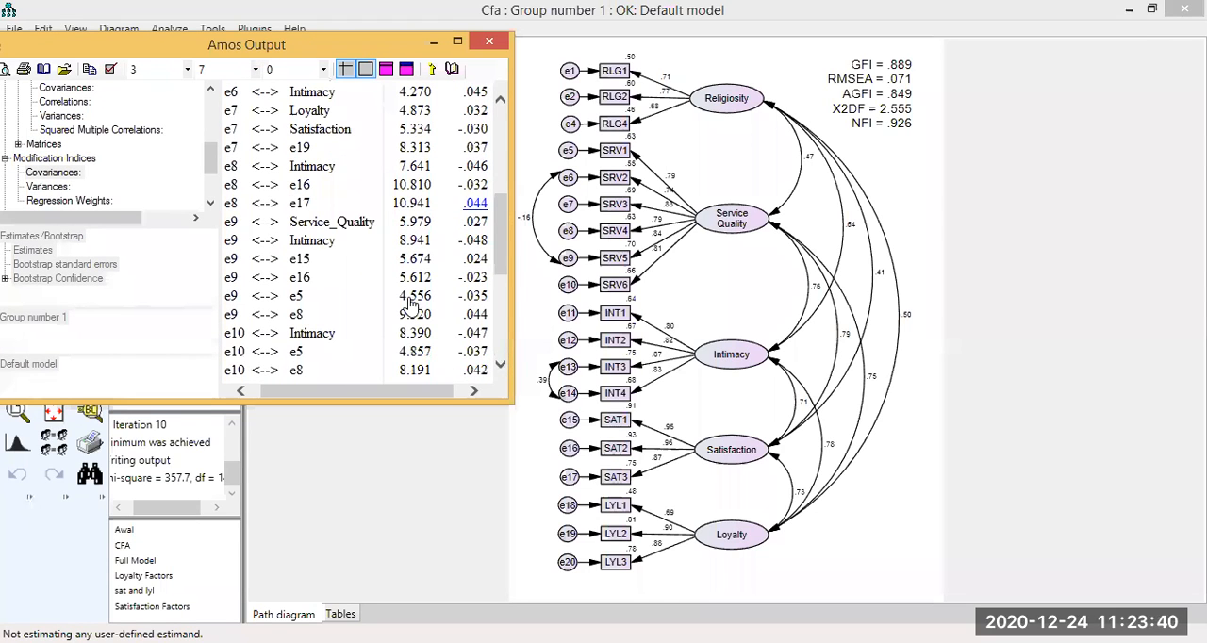
click(500, 367)
click(499, 367)
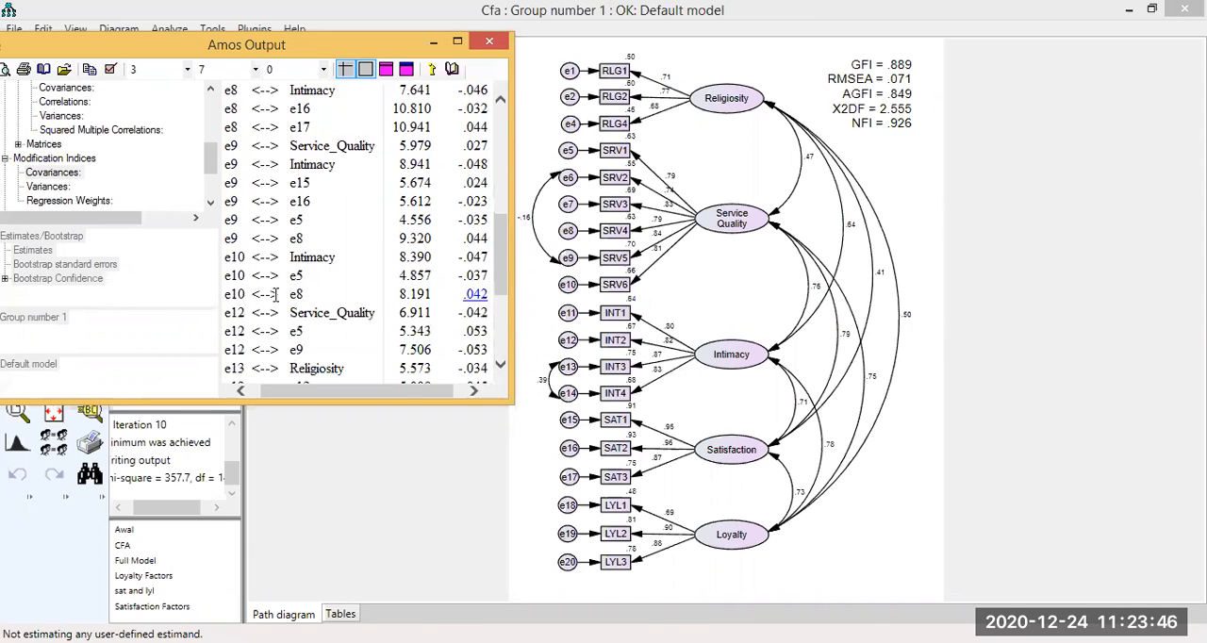
click(501, 367)
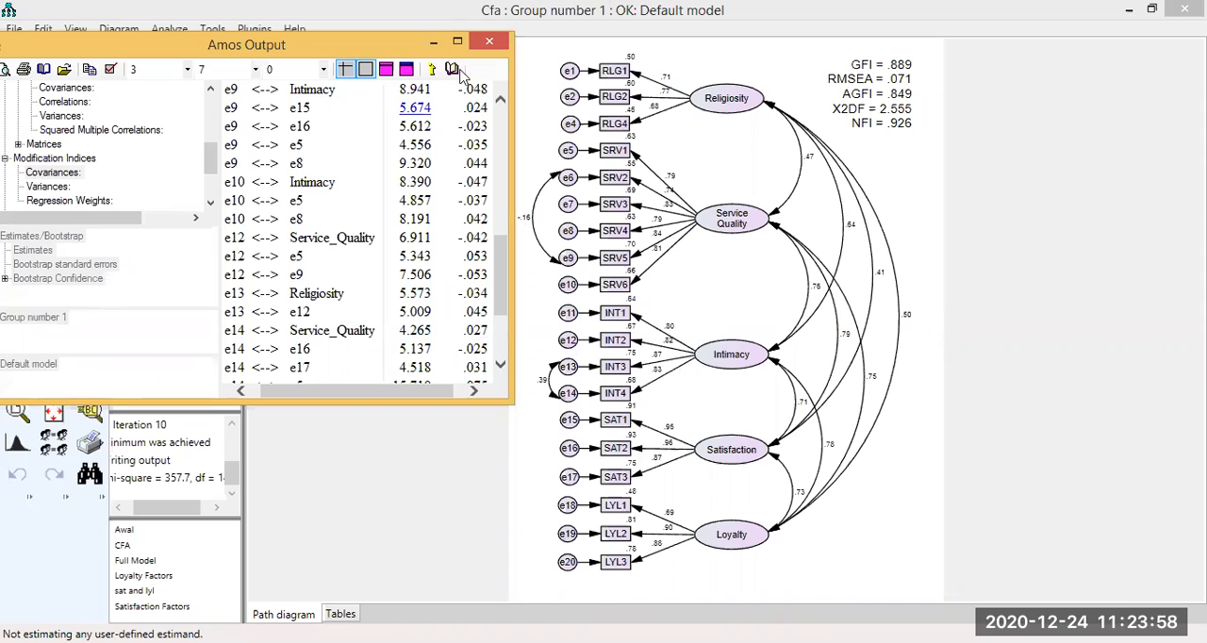
Minimize the text output and draw a covariance between the Intimacy error terms e12 and e13 in the input diagram.
click(442, 44)
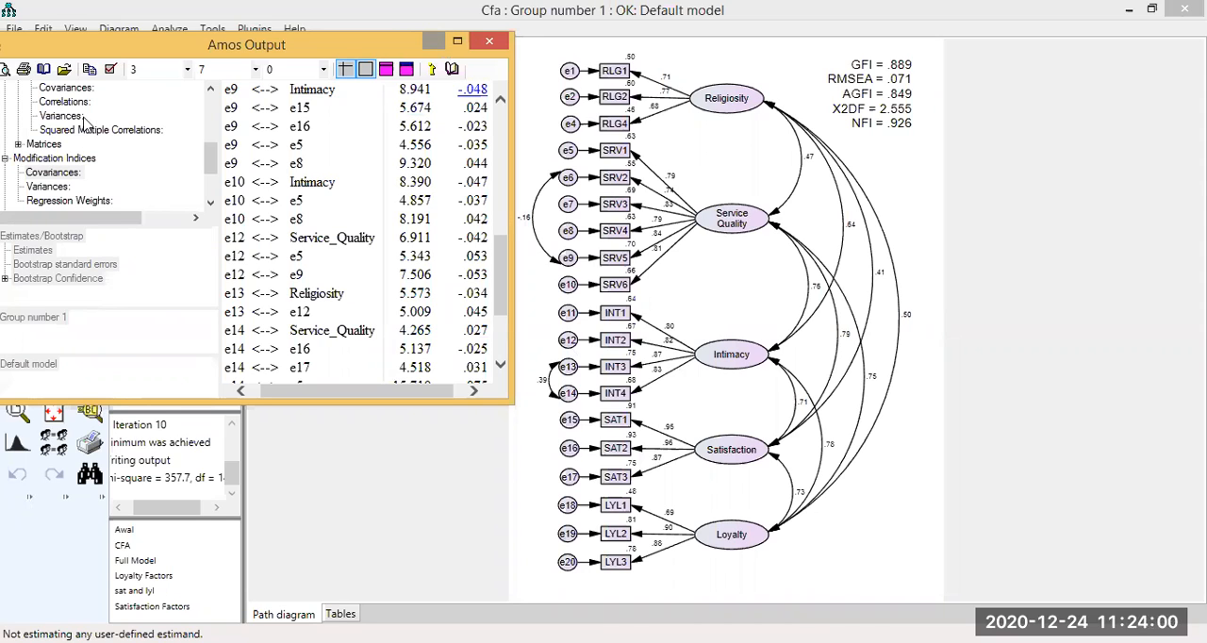
click(57, 100)
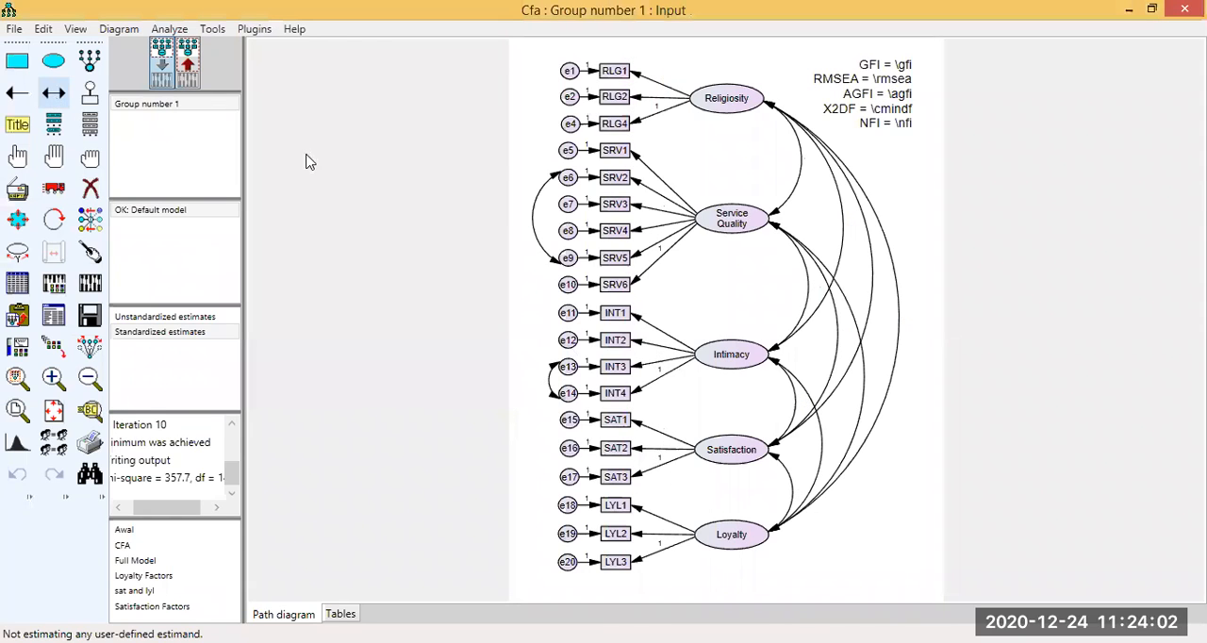
drag(560, 345, 565, 366)
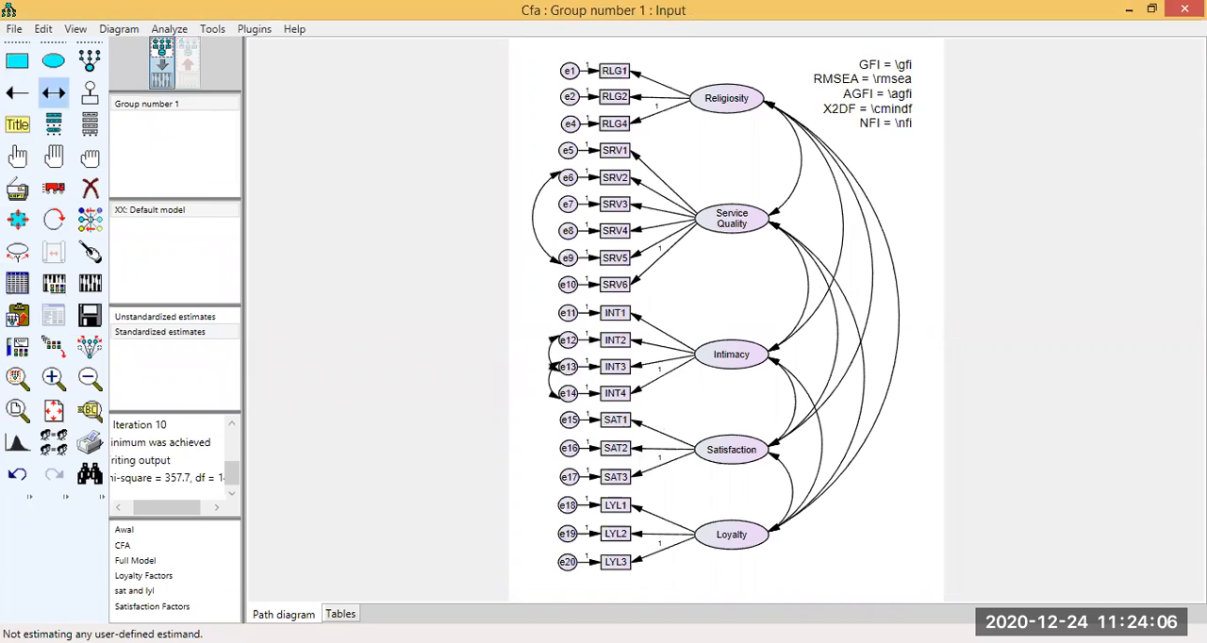
Bring back the text output and check the remaining modification indices for further same-factor error covariances.
key(alt+Tab)
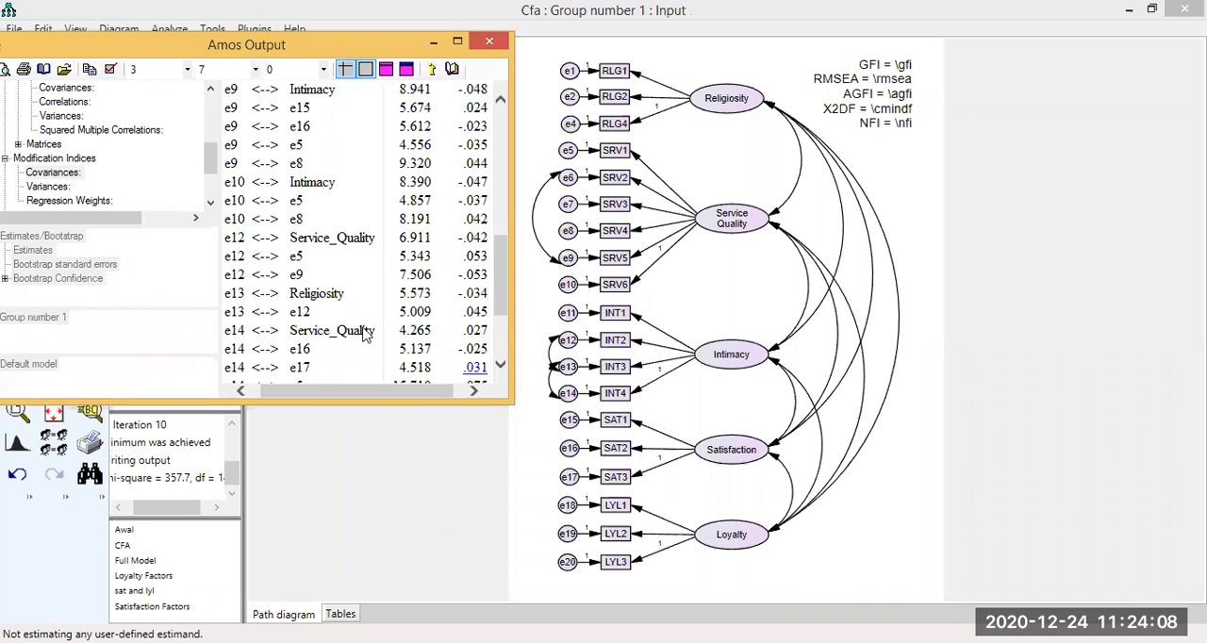
scroll(291, 285, down, 1)
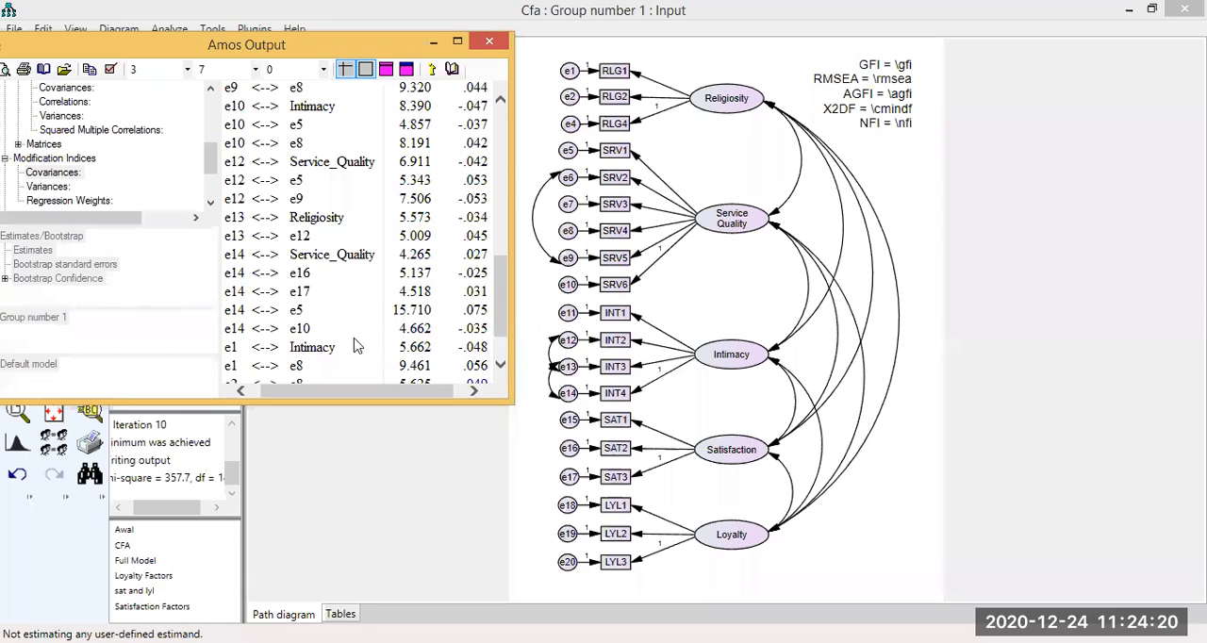
scroll(320, 336, down, 1)
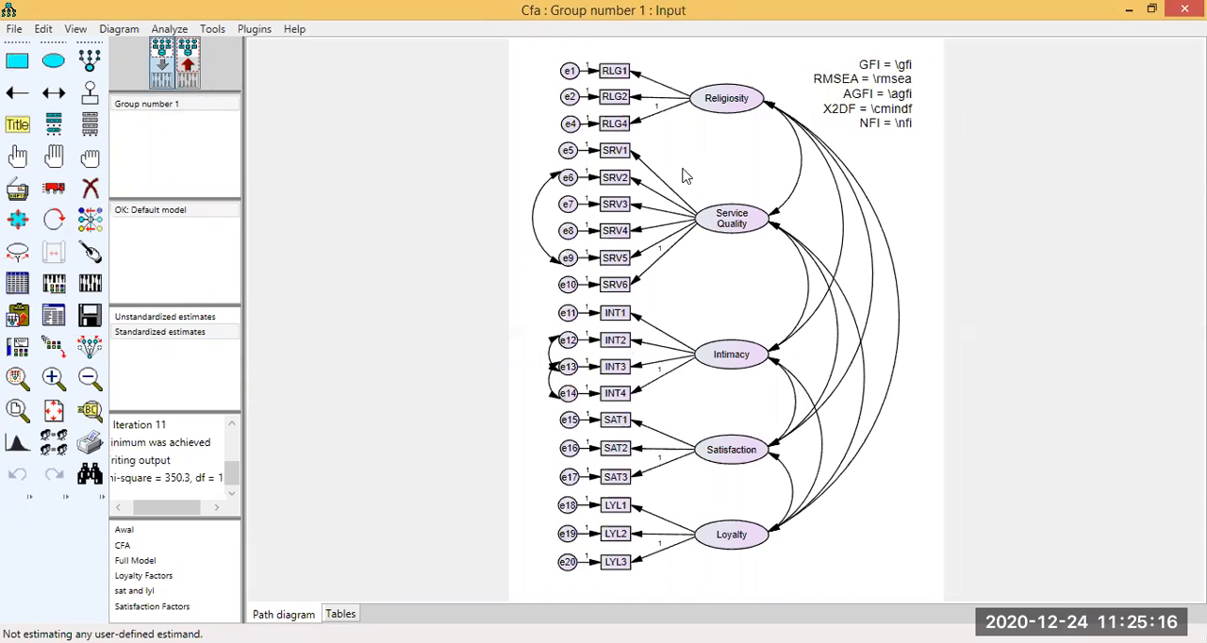
Recalculate the estimates with the e12–e13 covariance included and display the output path diagram with the fit indices.
click(54, 188)
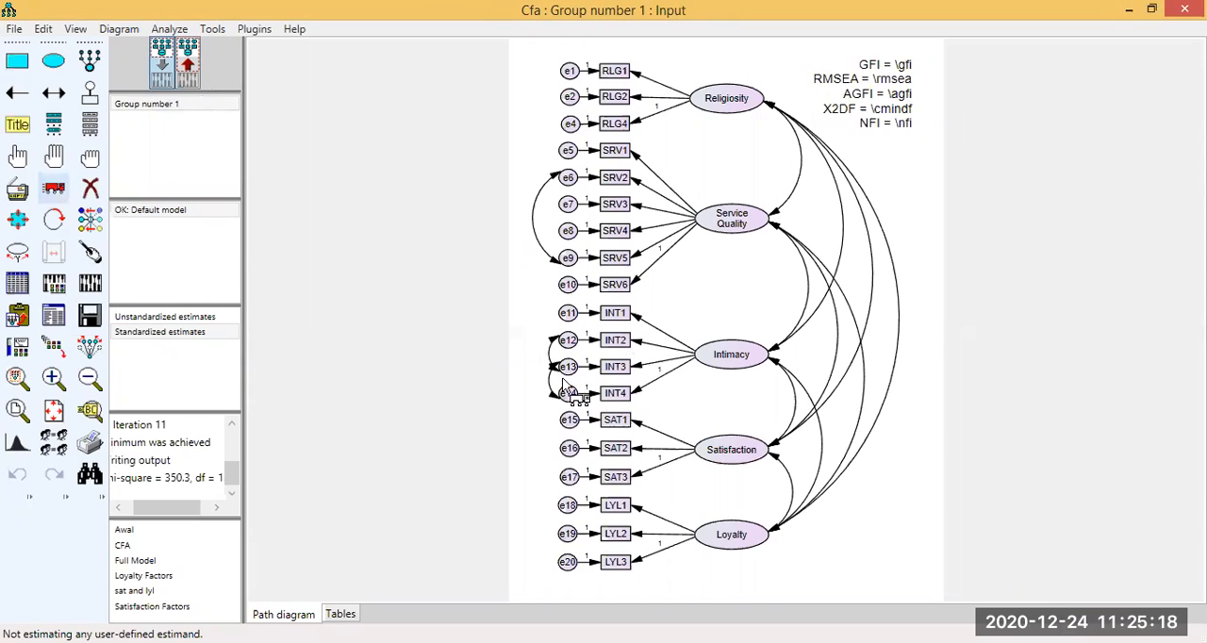
drag(556, 366, 560, 338)
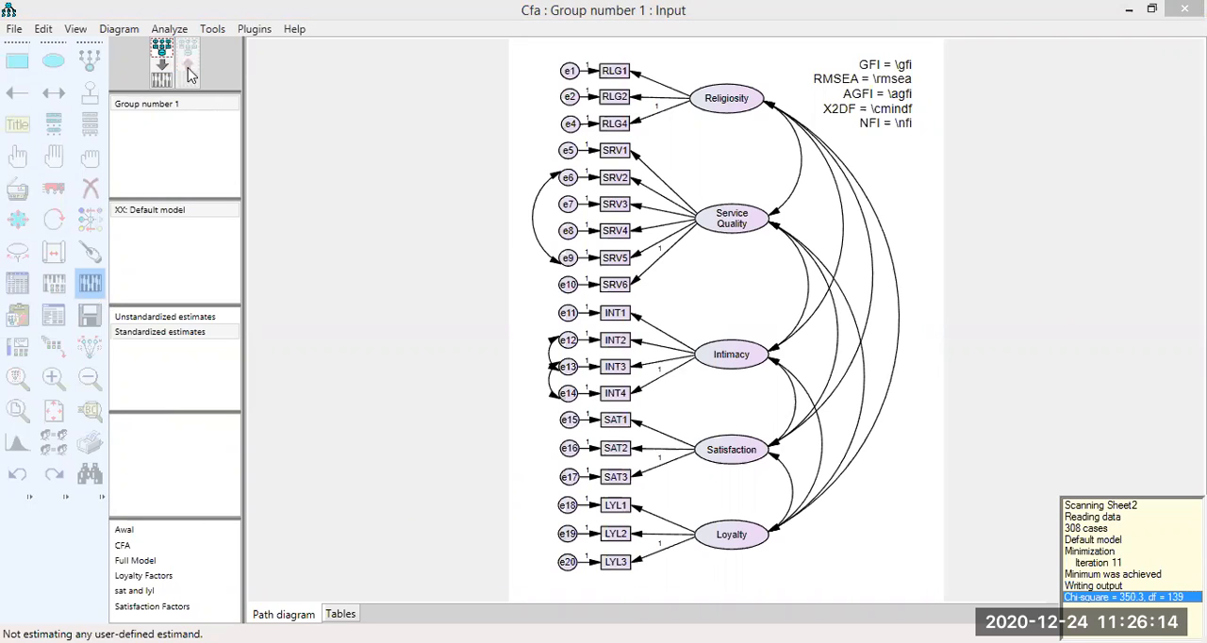
click(187, 68)
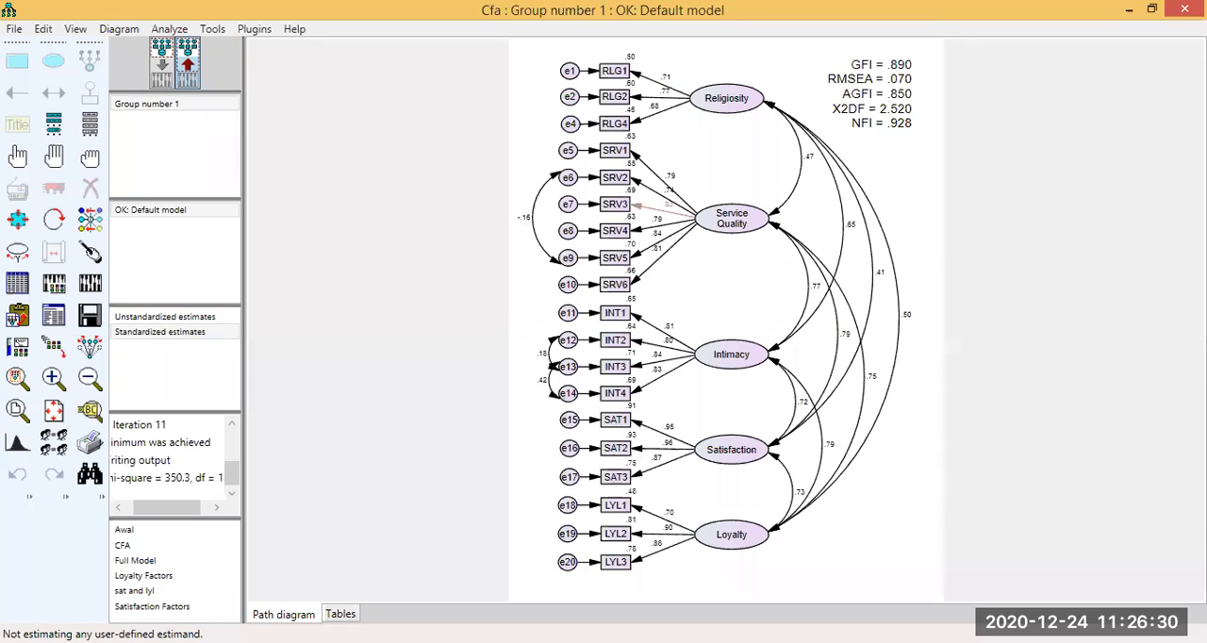
Switch to the Analisis Data workbook in Excel and compare the Measurement model's fit indices with the Fit Range on Sheet1.
key(alt+Tab)
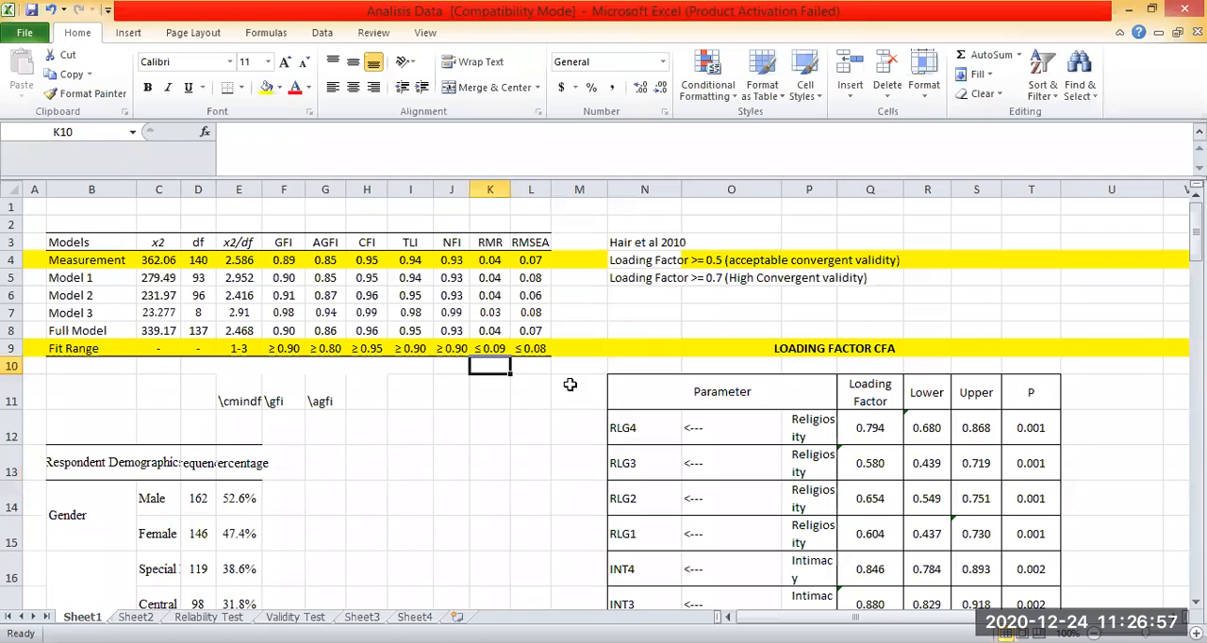
click(583, 281)
click(419, 209)
click(158, 228)
click(583, 226)
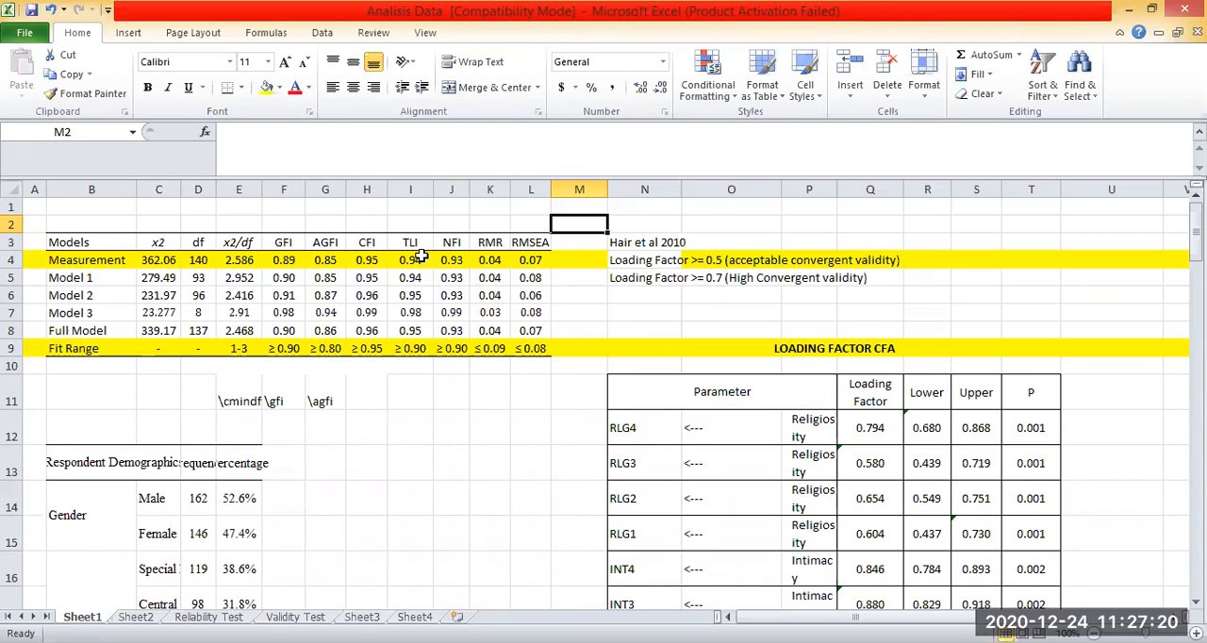
click(475, 421)
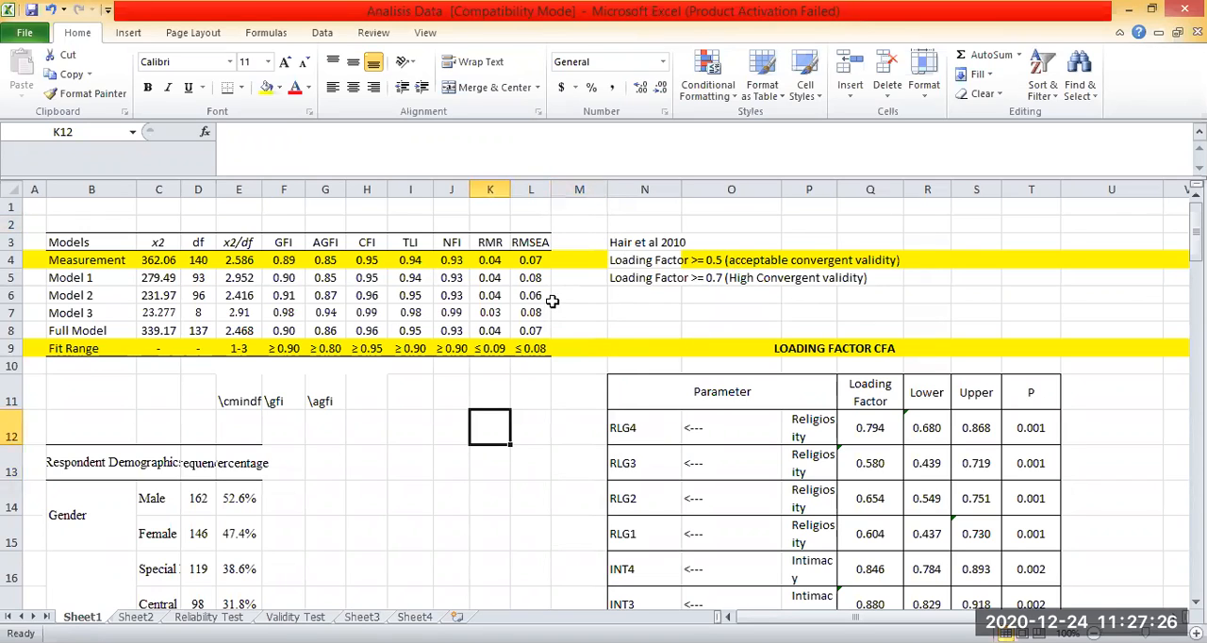
Read the Hair et al 2010 loading factor criteria noted beside the model fit table on Sheet1.
click(746, 292)
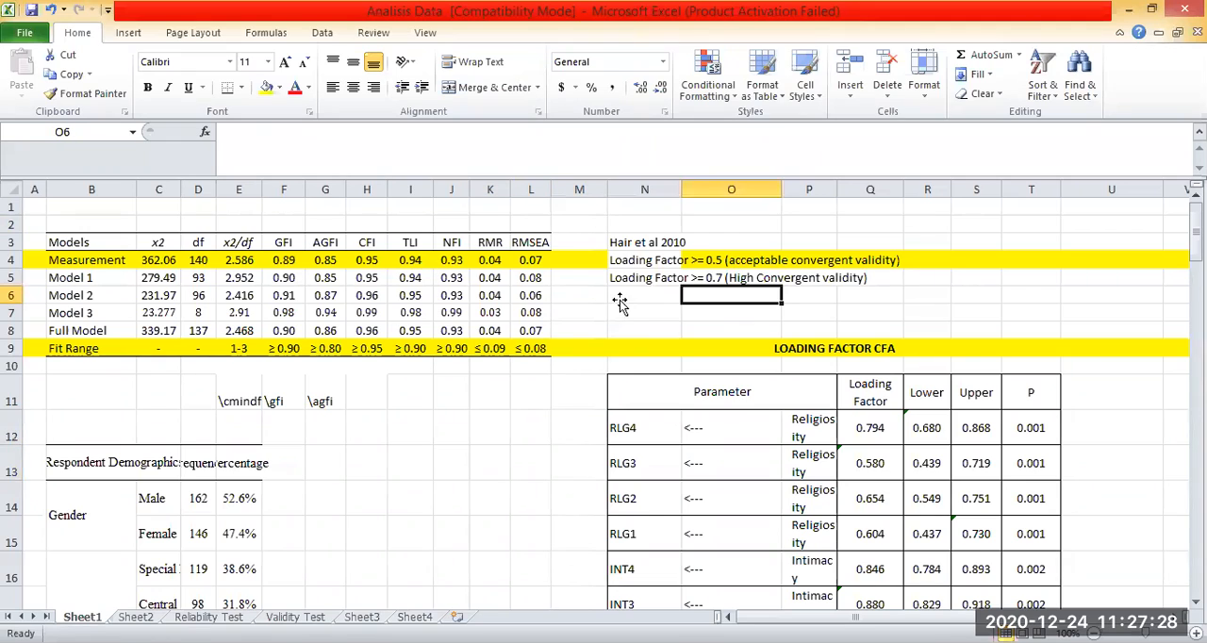
click(586, 283)
click(765, 296)
key(Down)
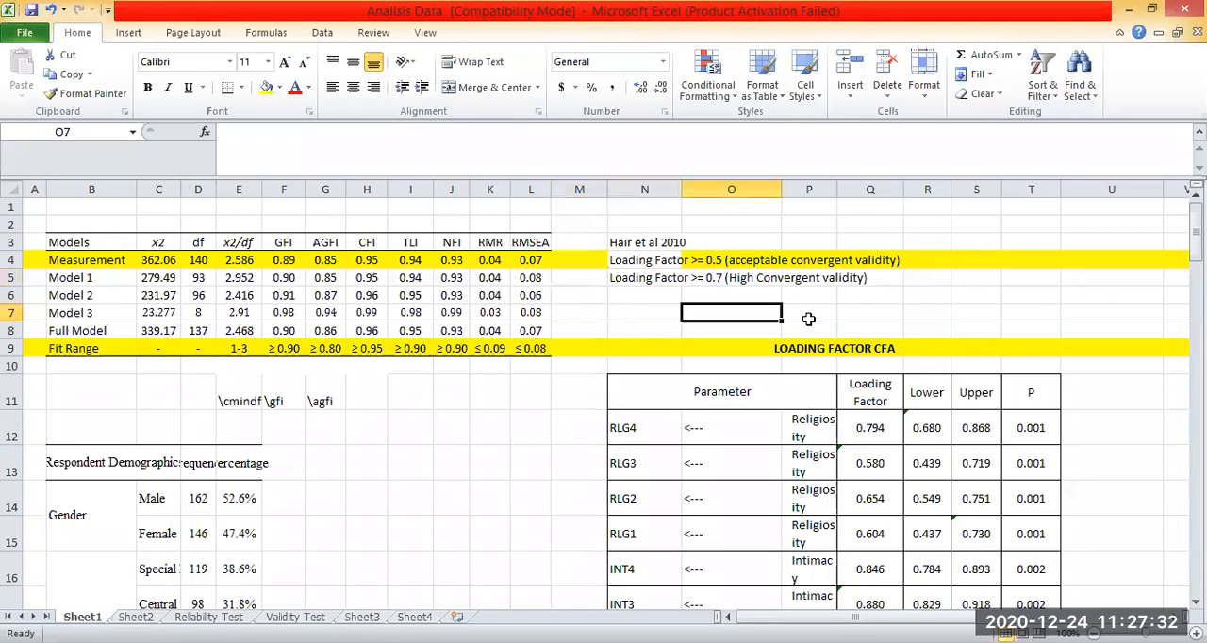
click(658, 295)
click(815, 314)
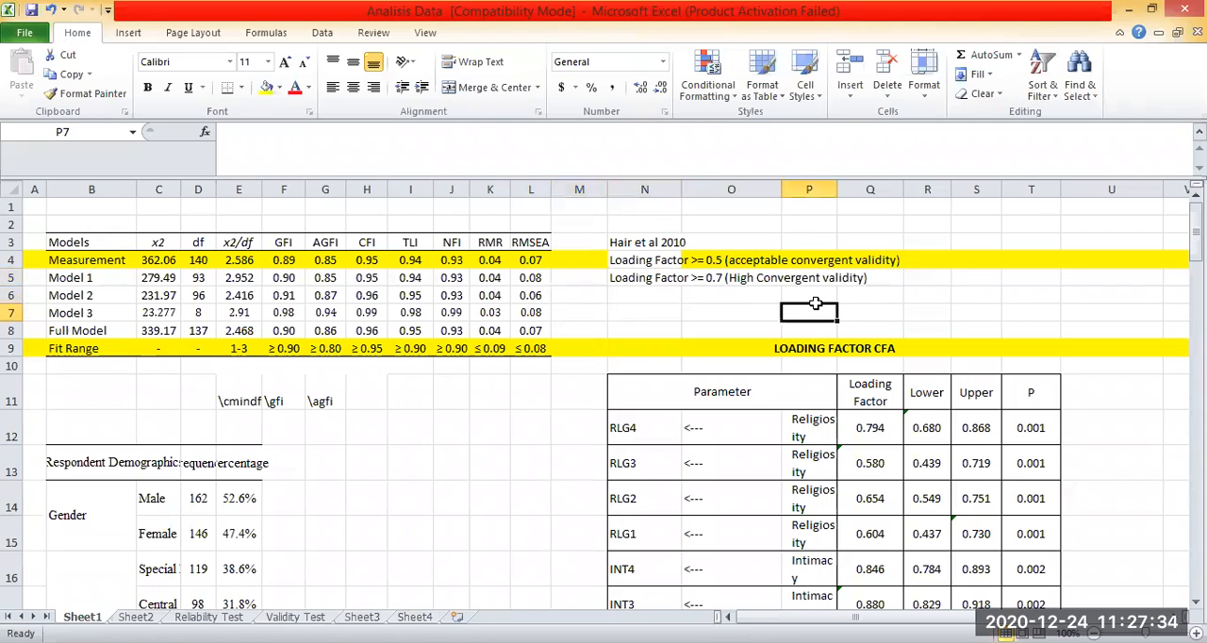
key(Right)
key(Right)
key(Right)
key(Right)
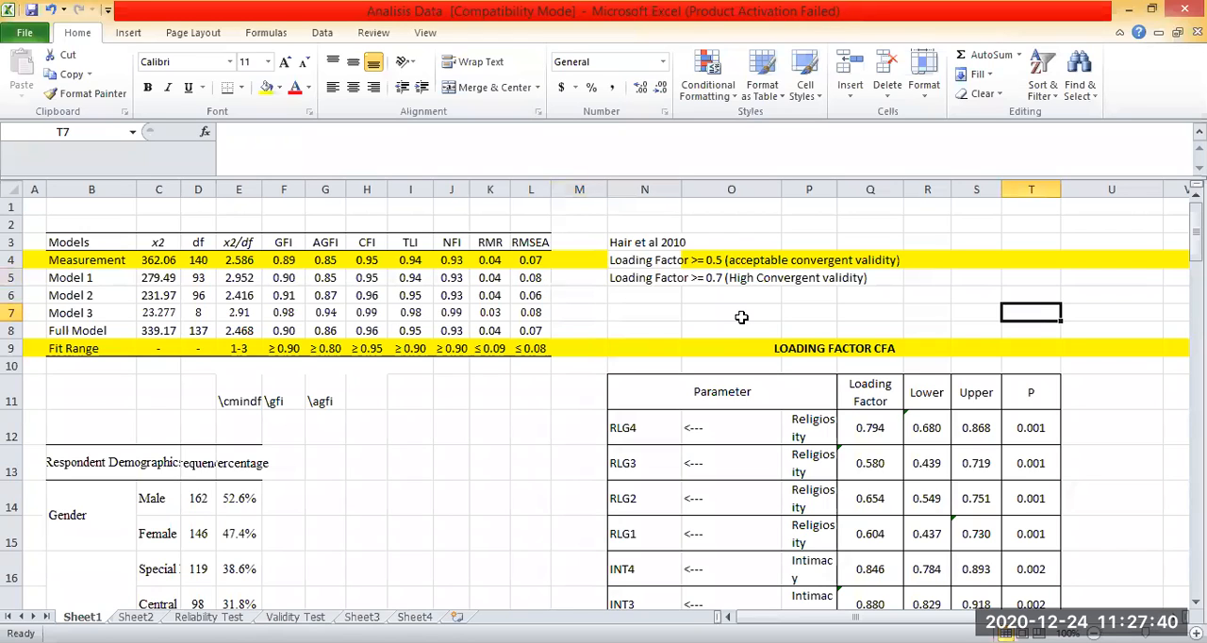
click(531, 429)
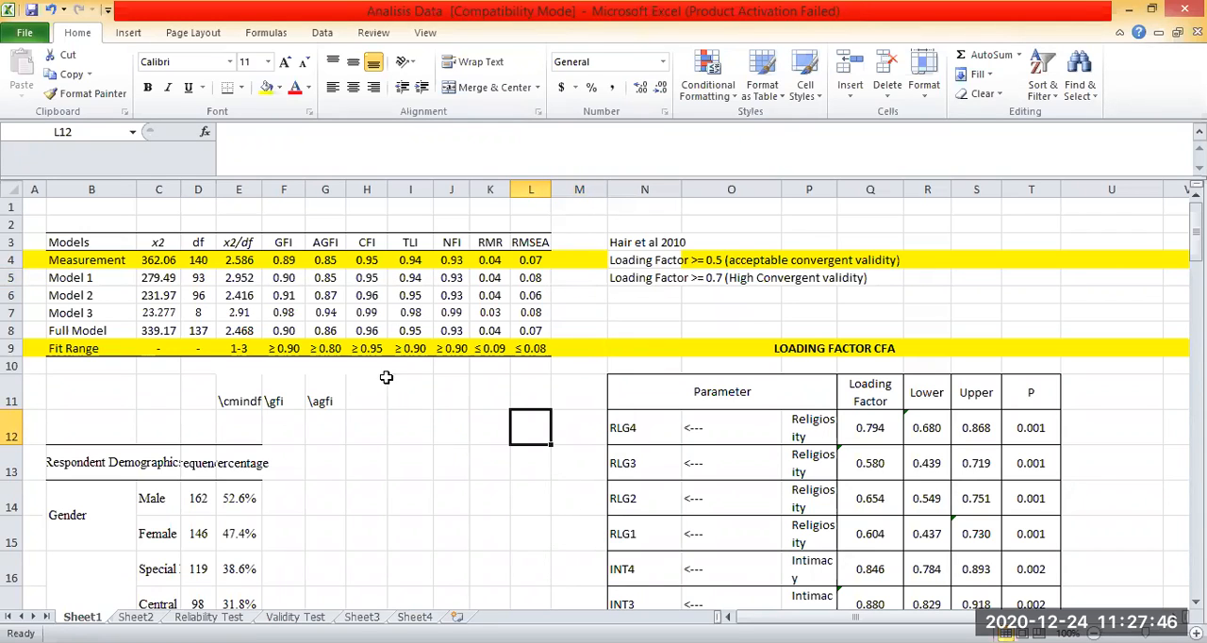
click(350, 379)
click(64, 396)
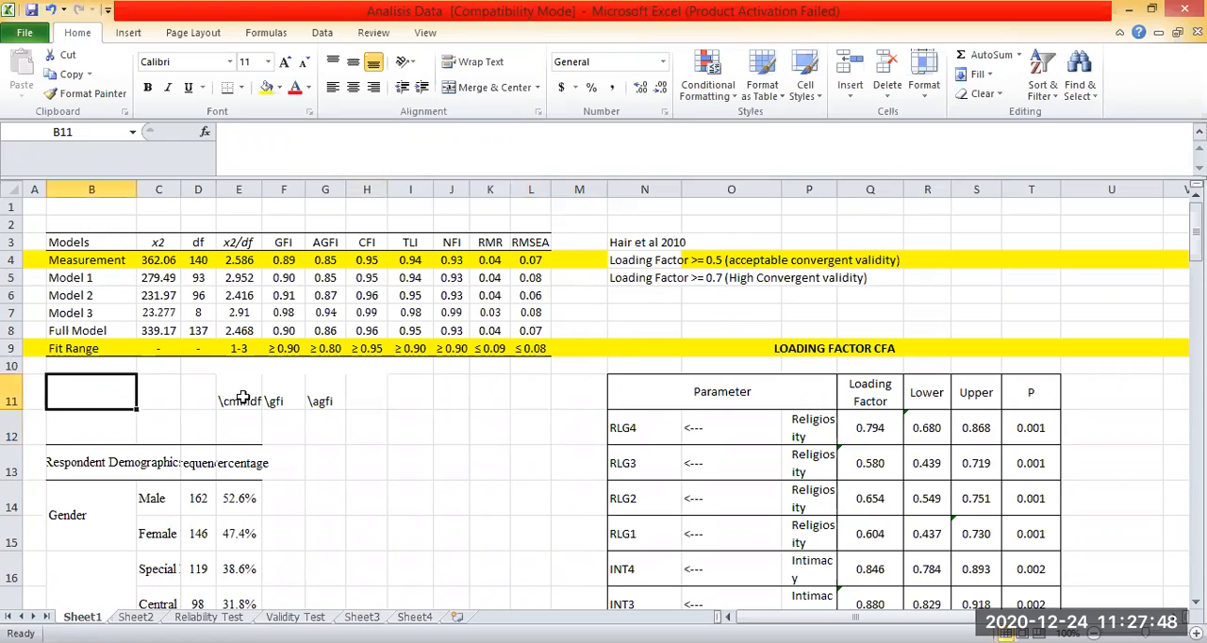
click(492, 399)
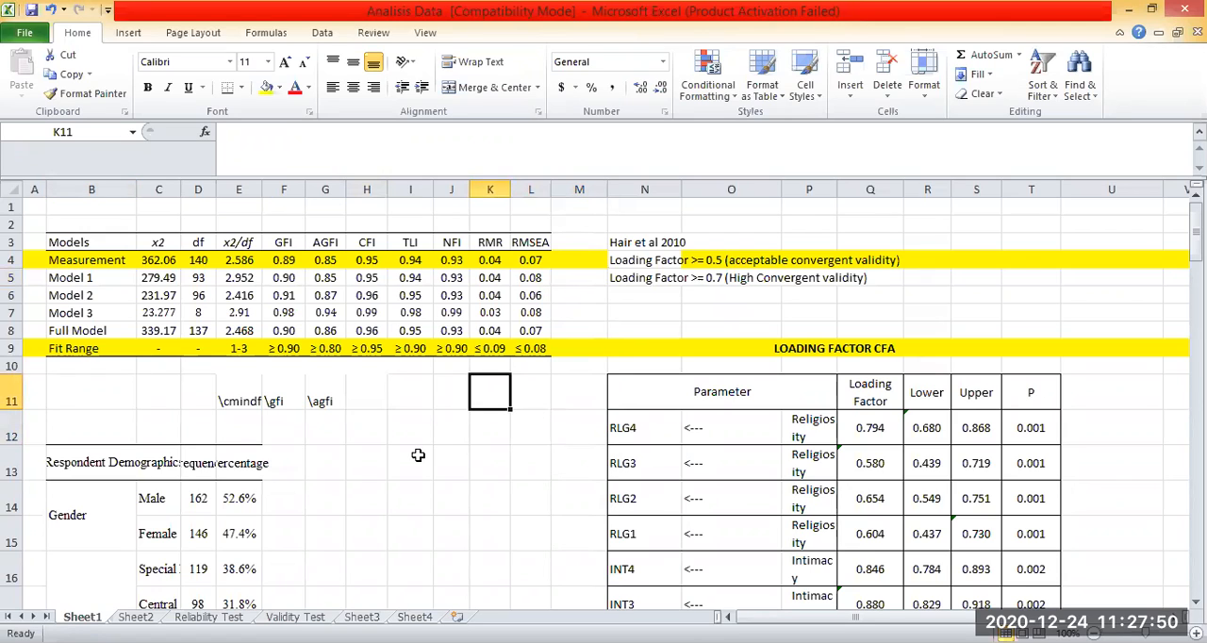
drag(453, 243, 428, 243)
click(410, 394)
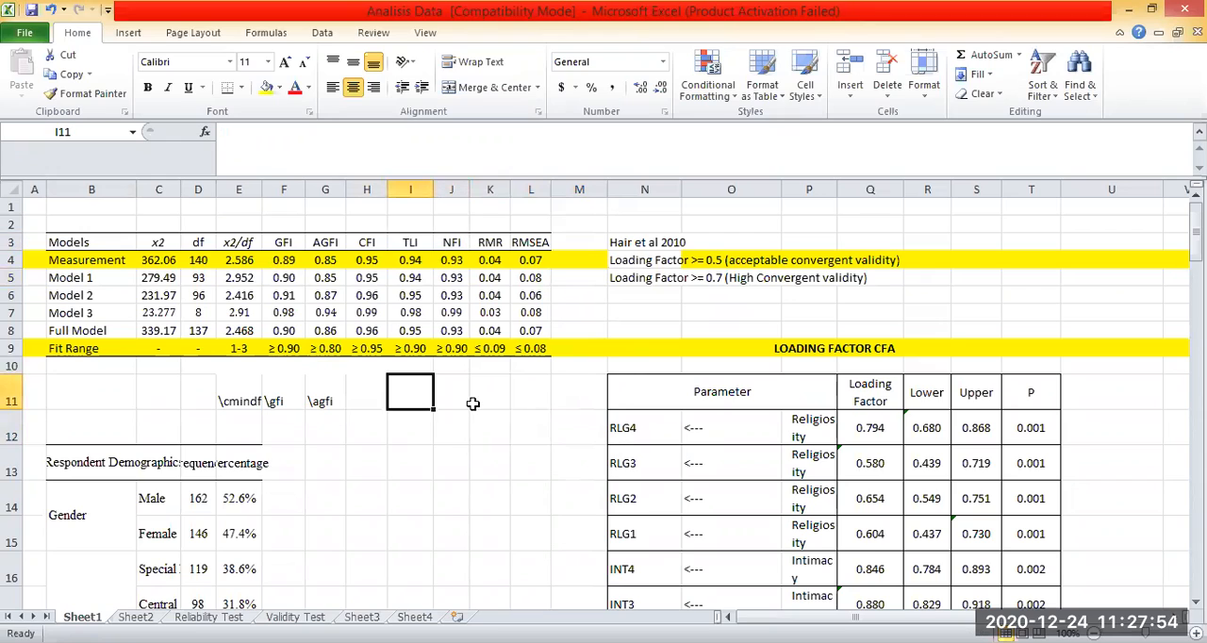
click(554, 391)
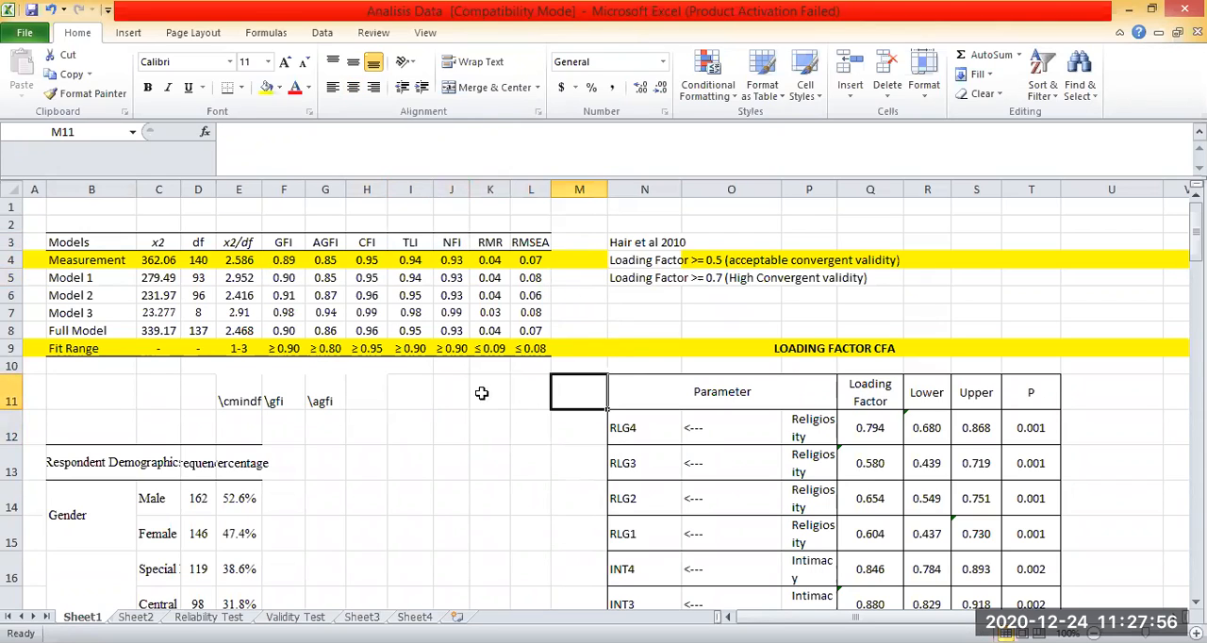
key(Left)
key(Left)
click(371, 409)
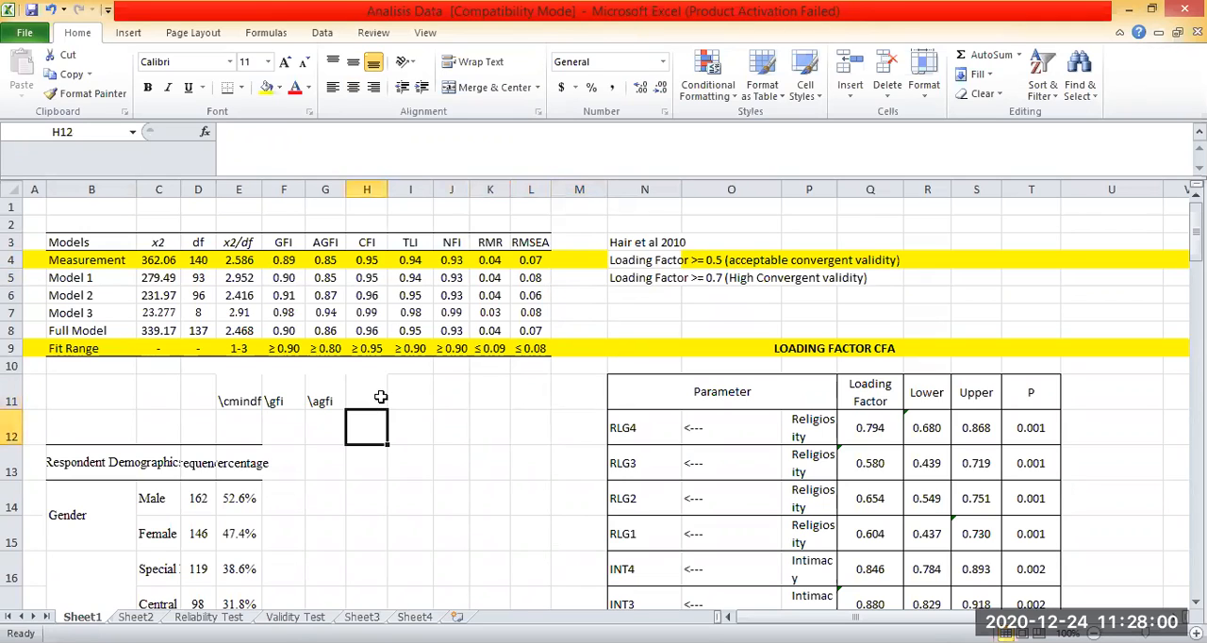
click(380, 397)
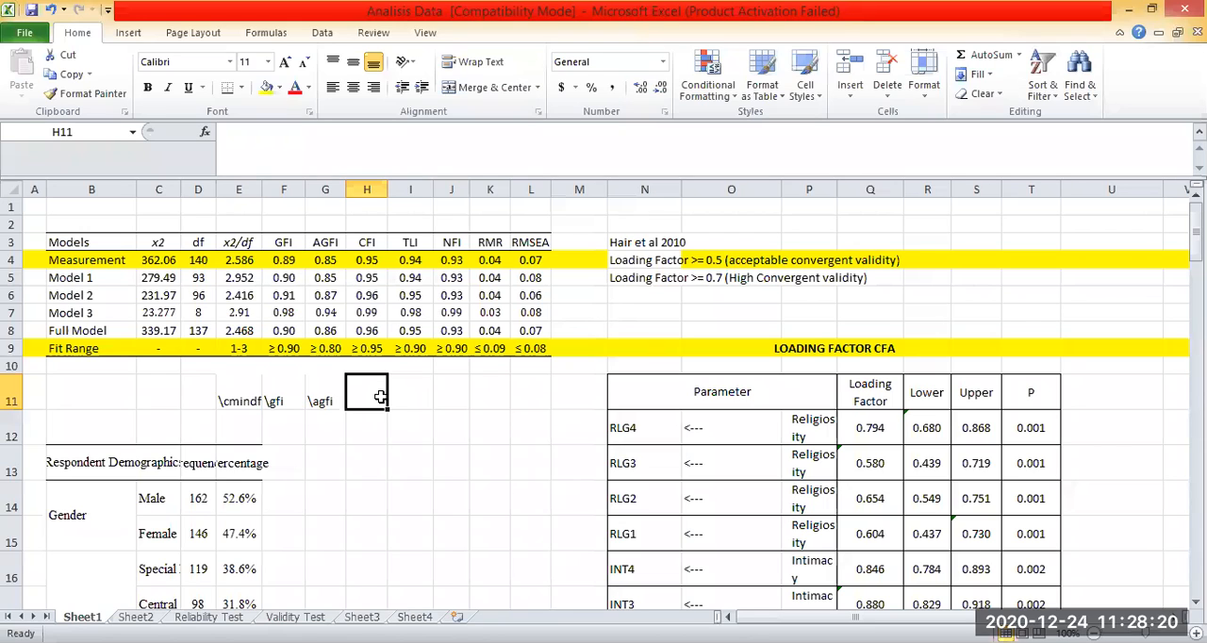
key(Right)
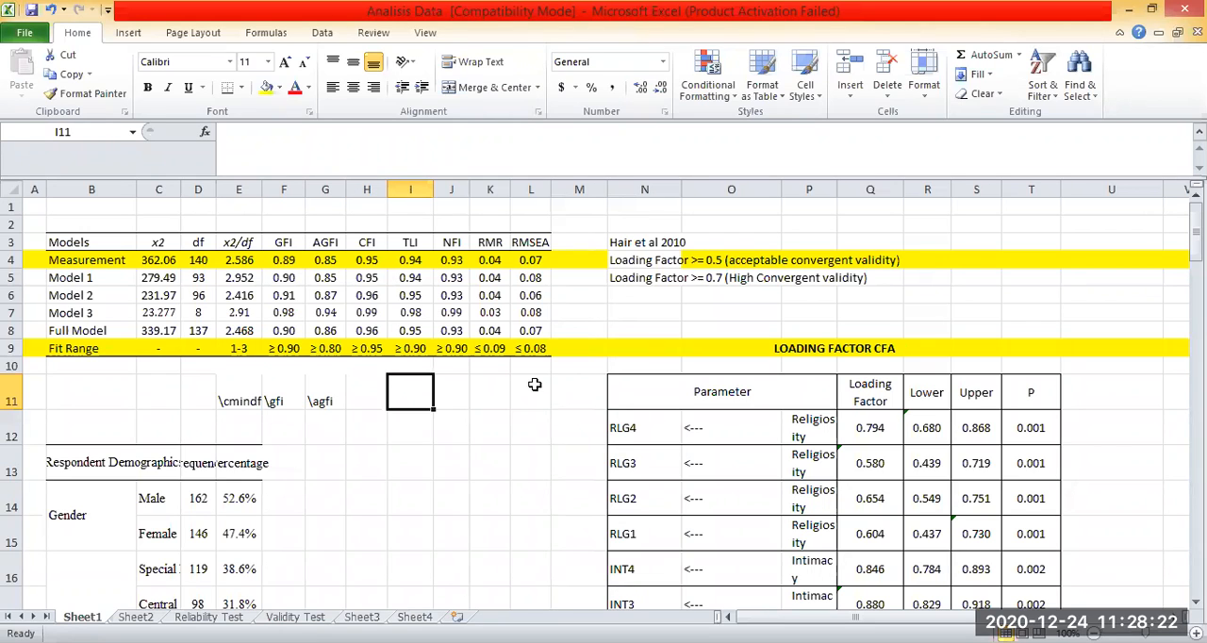
key(Left)
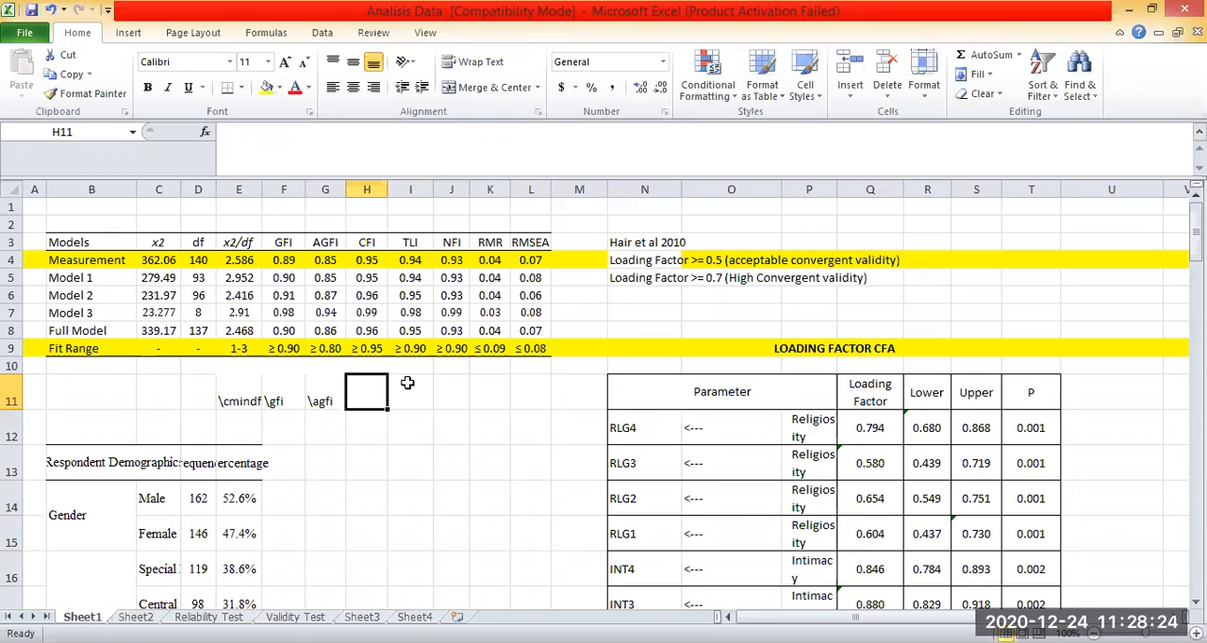
key(Right)
key(Right)
key(Right)
key(Right)
scroll(556, 479, down, 2)
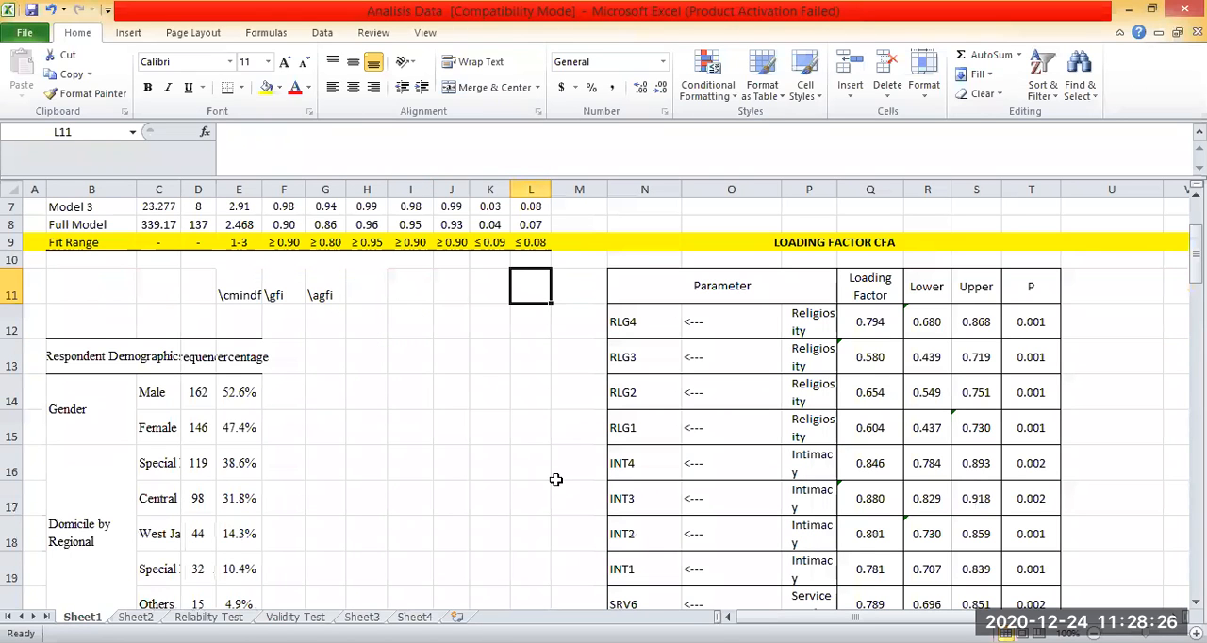
scroll(388, 398, up, 2)
click(556, 382)
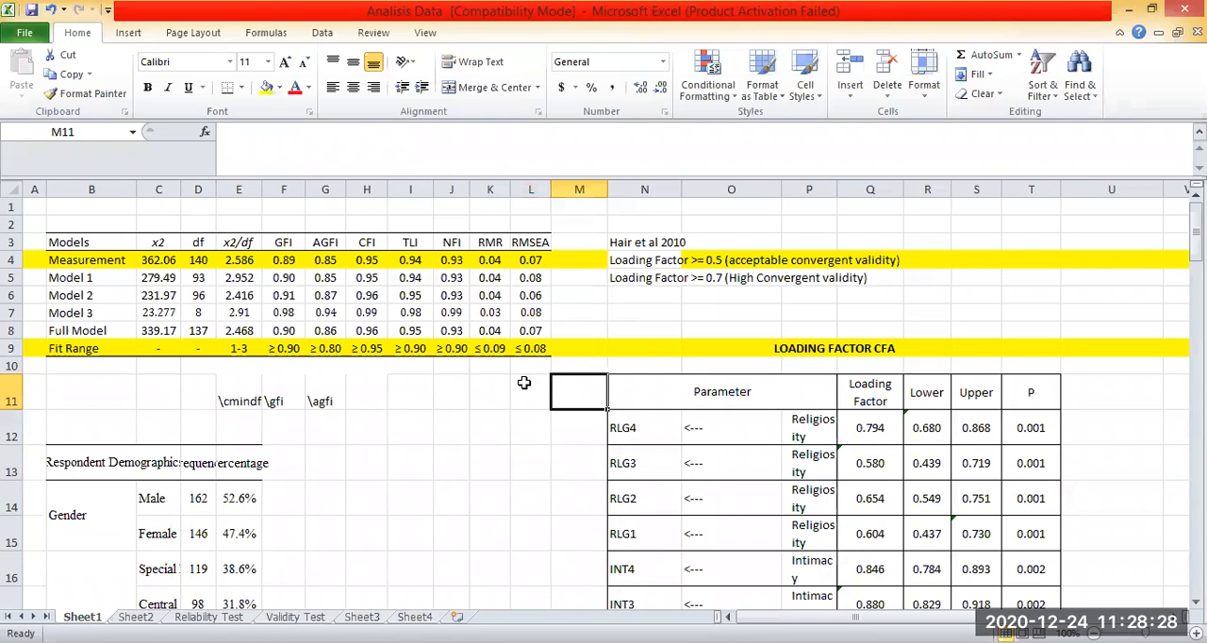
click(450, 391)
click(421, 414)
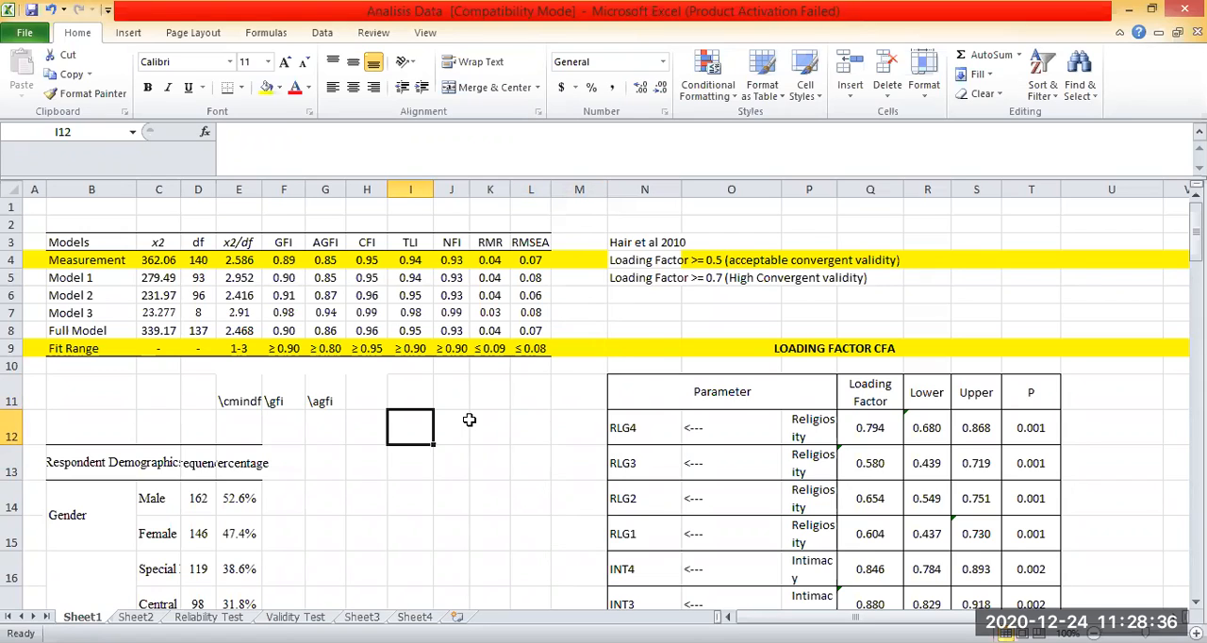
click(485, 400)
click(518, 399)
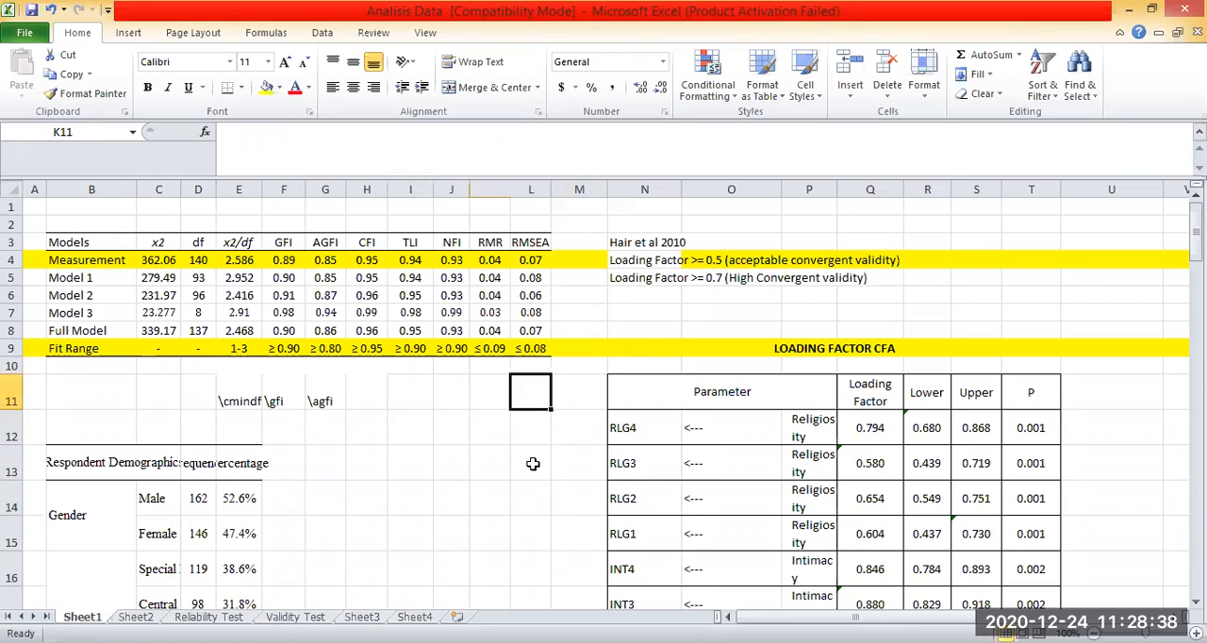
Review the model fit table on Sheet1 and single out its Fit Range row.
click(532, 436)
click(821, 325)
drag(85, 243, 528, 336)
click(528, 368)
click(63, 346)
click(6, 348)
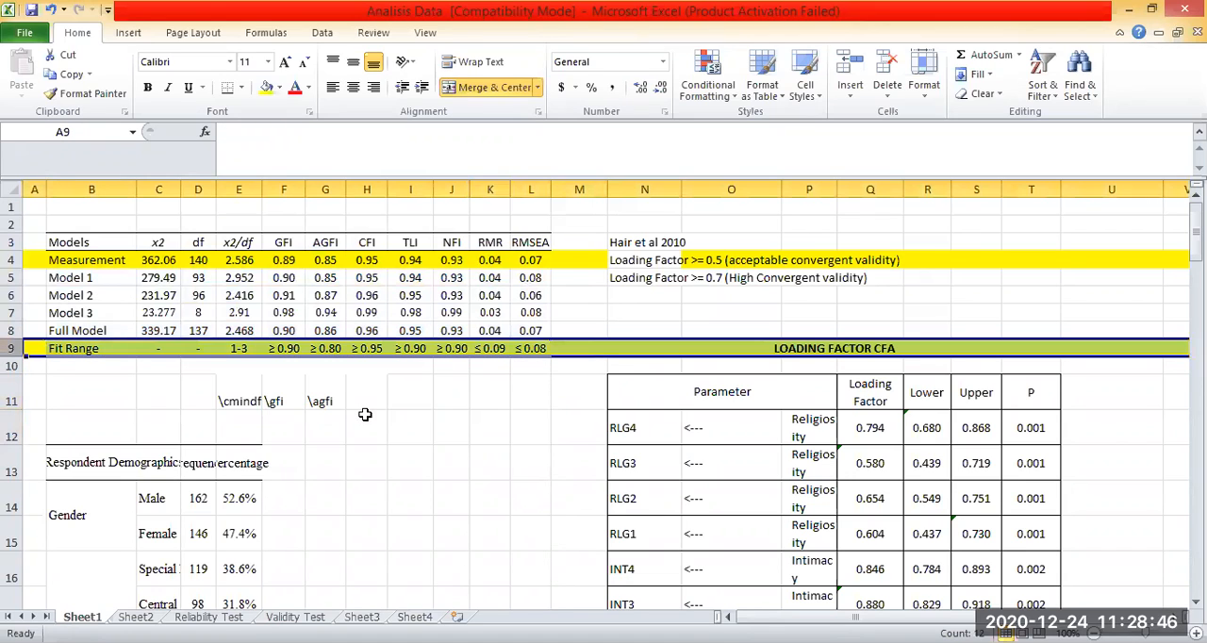
click(367, 420)
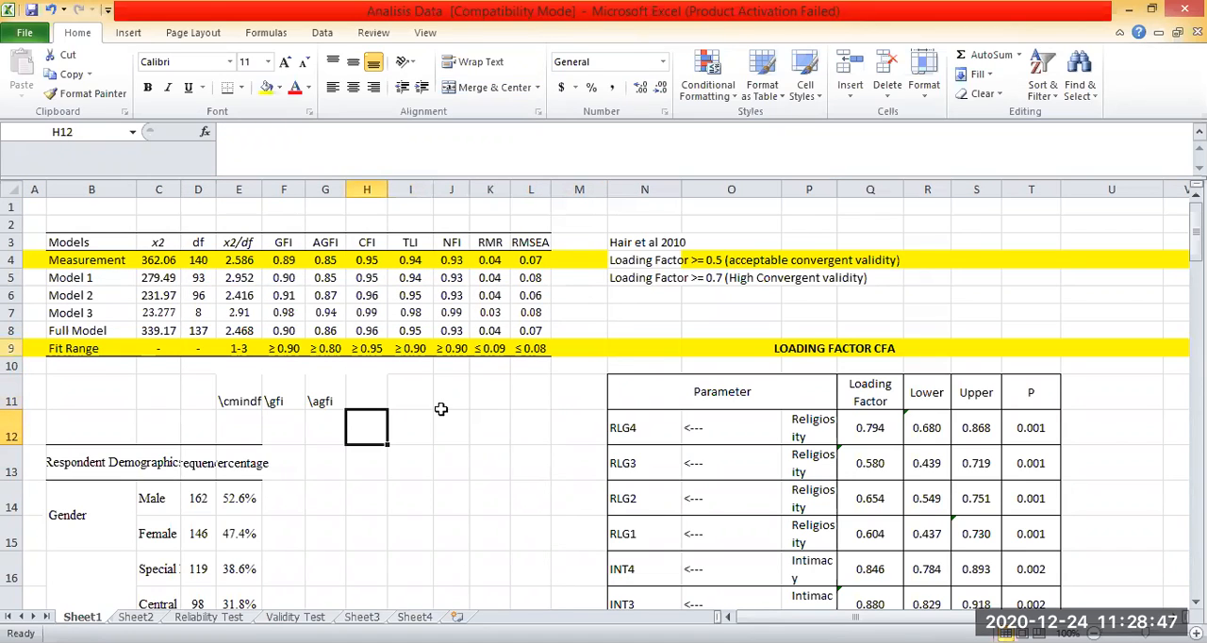
Enter the source note "Tanaka, Hu % Bentler, Hair et al" in cell F10 beneath the Fit Range thresholds.
click(297, 366)
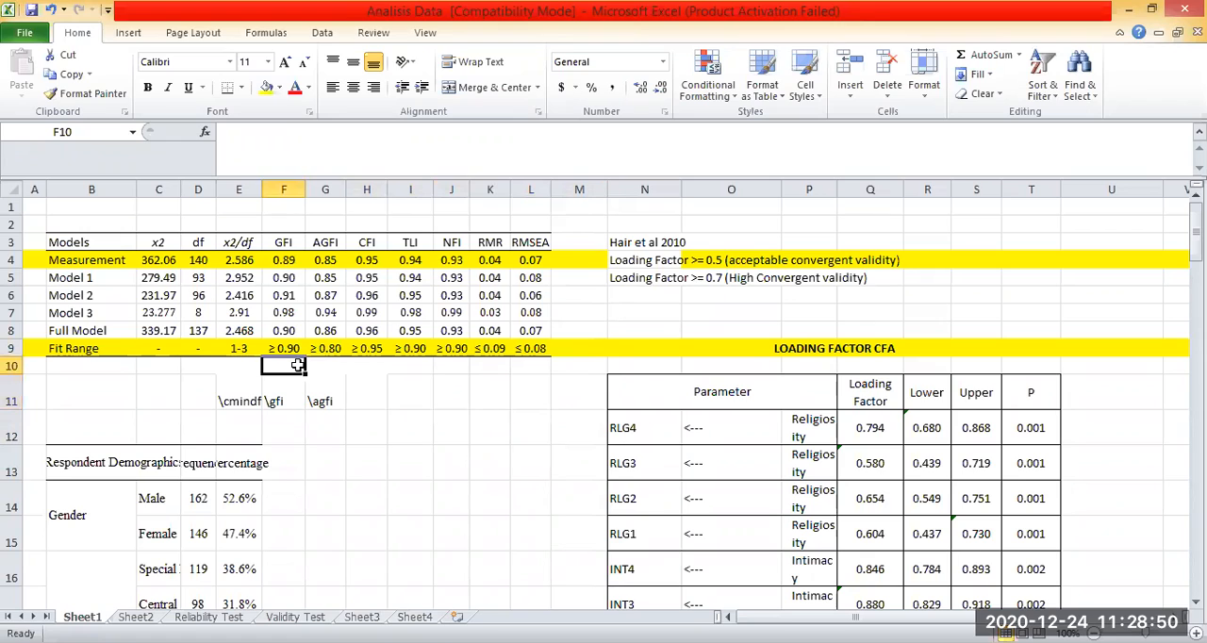
text(Tanak)
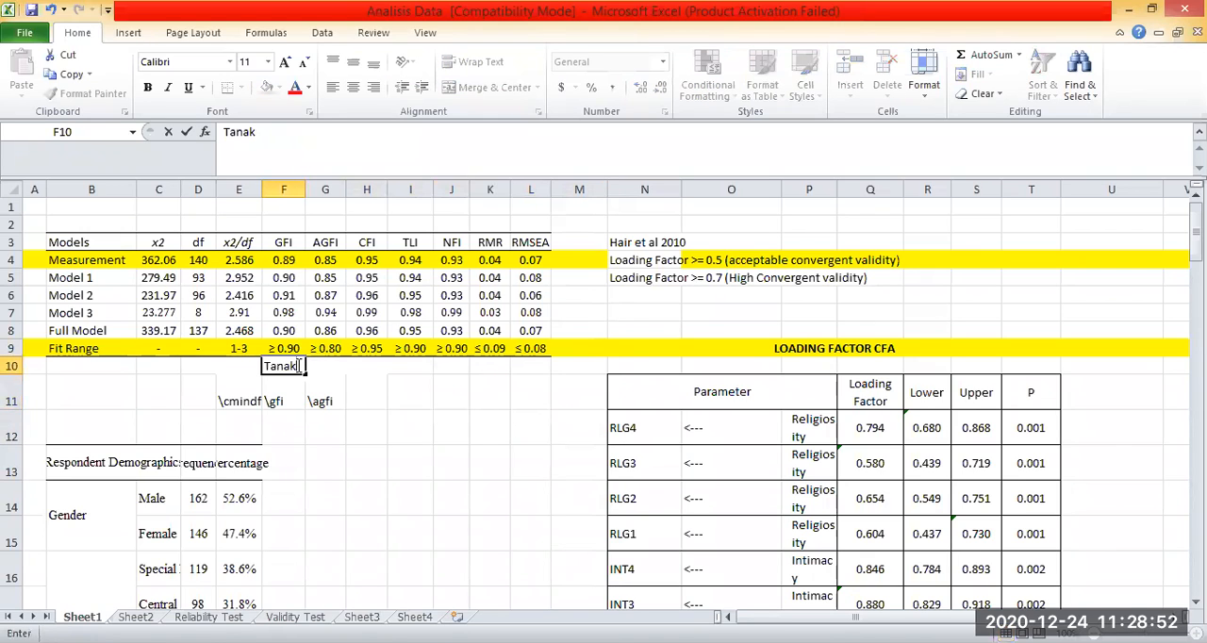
text(a, HU)
key(BackSpace)
text(u %)
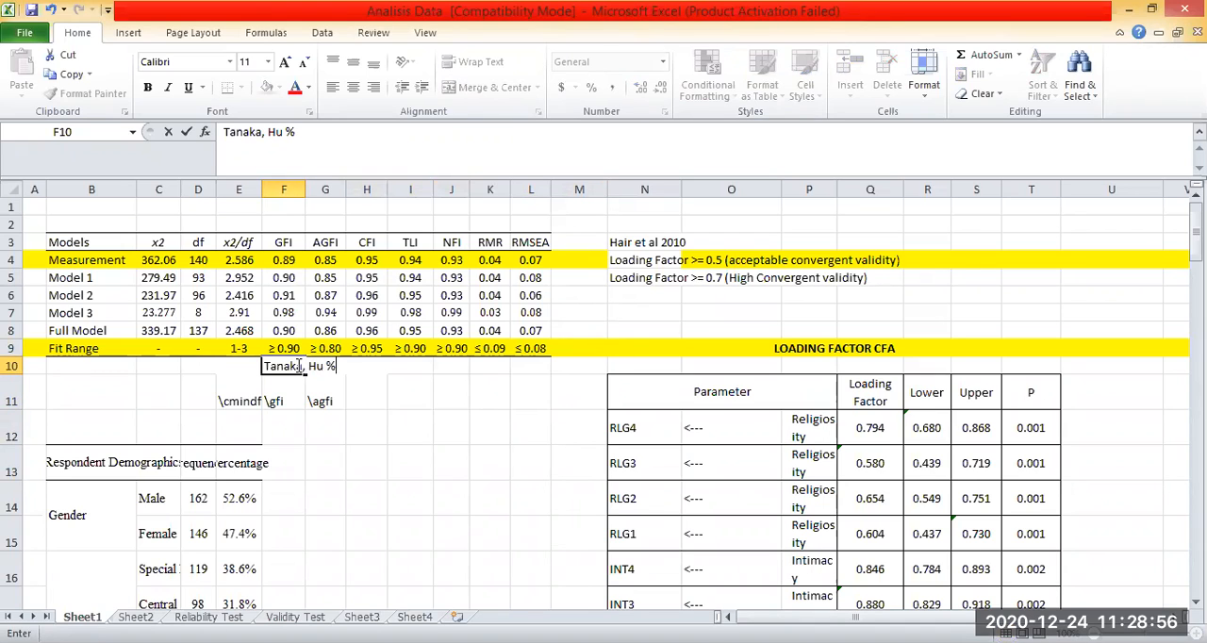
text( Bentler)
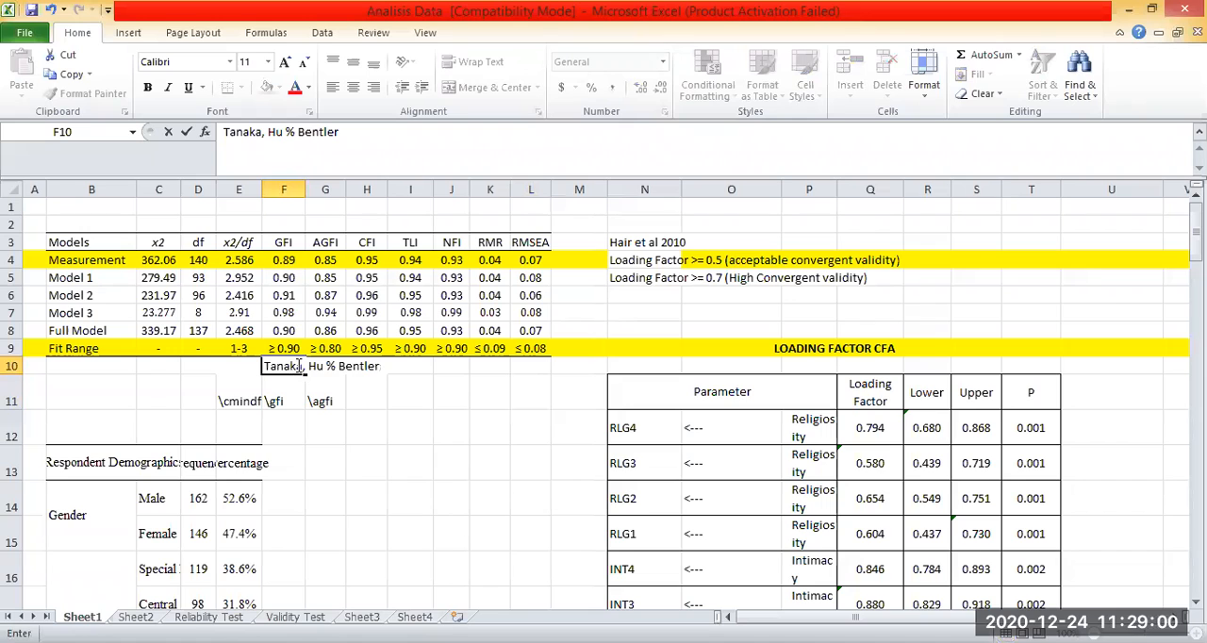
text(, Hair et al)
click(413, 472)
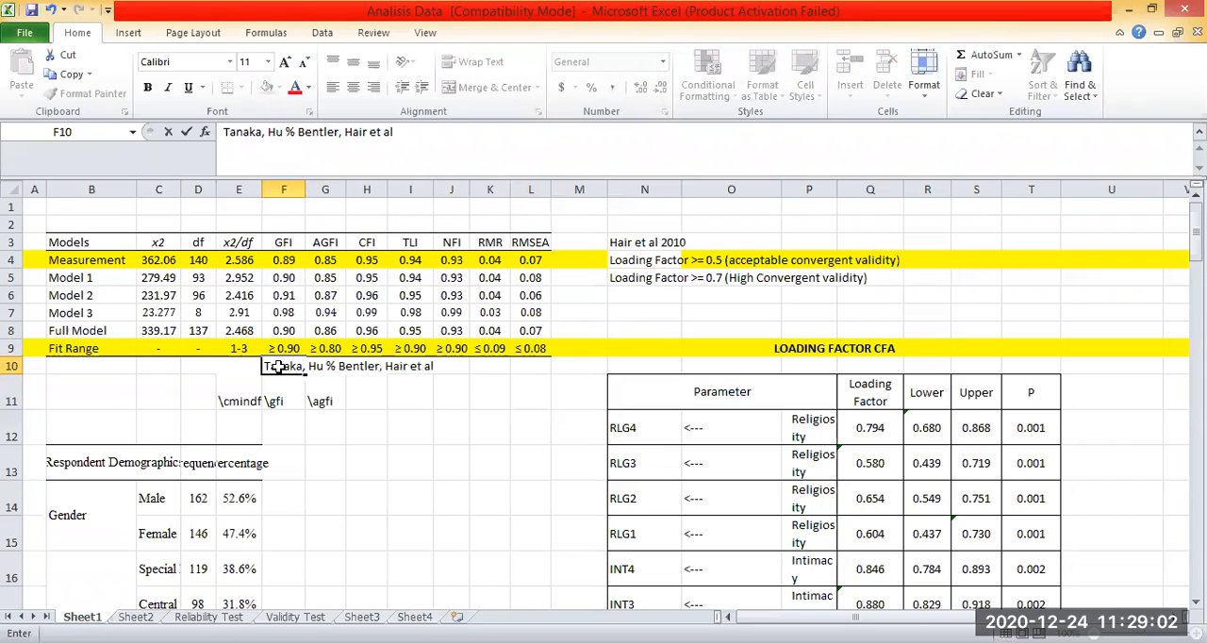
Examine the cited sources together with the whole fit table from Models to Fit Range, then the Fit Range row alone.
mouse_move(300, 369)
mouse_down()
mouse_move(410, 368)
mouse_move(325, 368)
mouse_up()
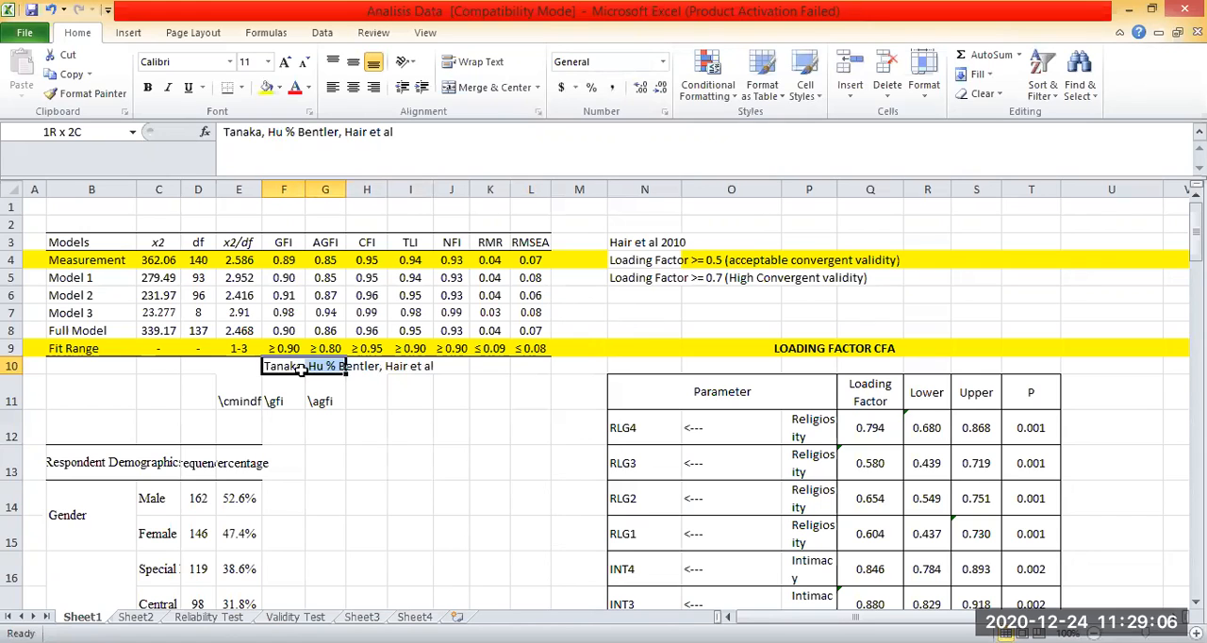
drag(77, 260, 524, 351)
click(450, 427)
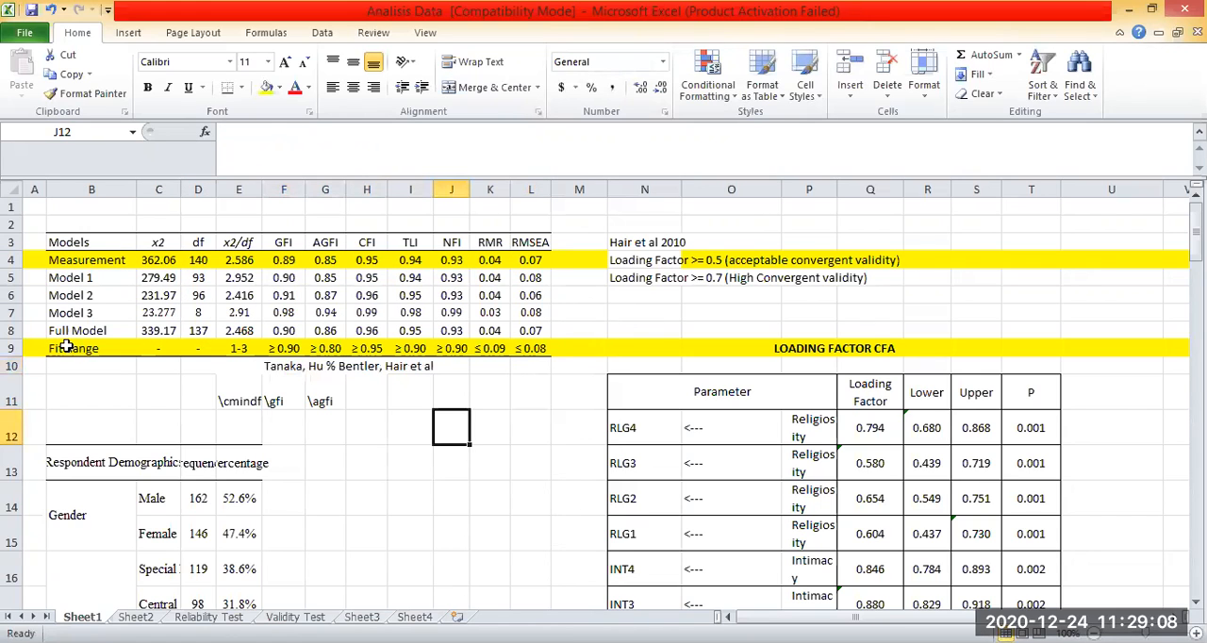
drag(58, 348, 524, 242)
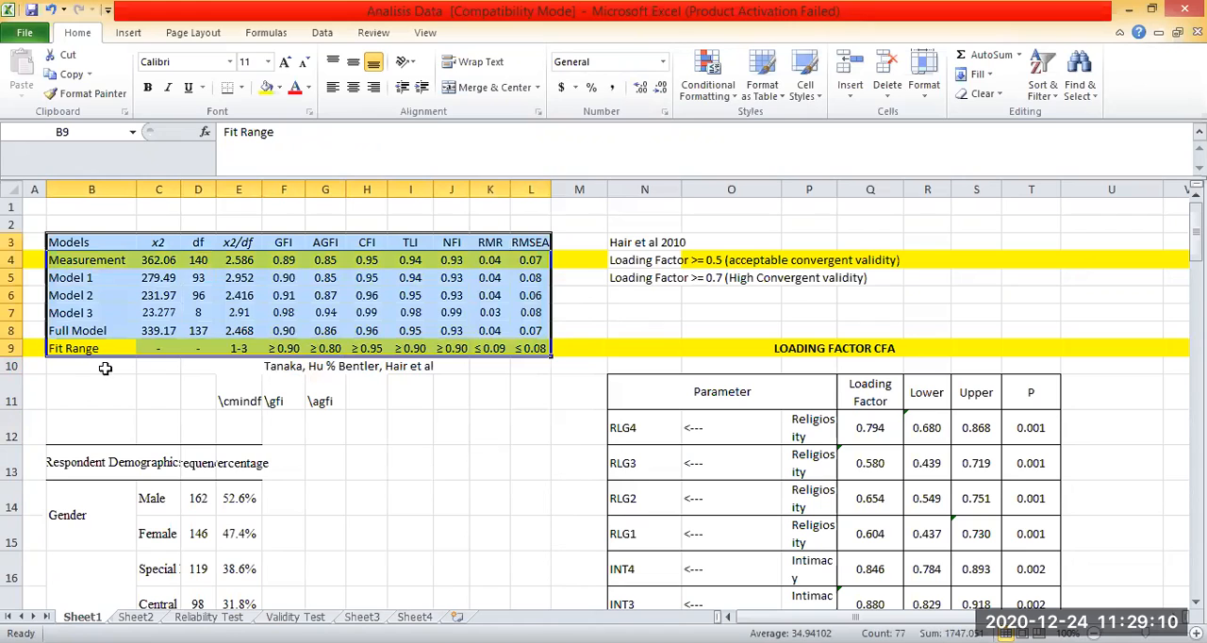
click(489, 427)
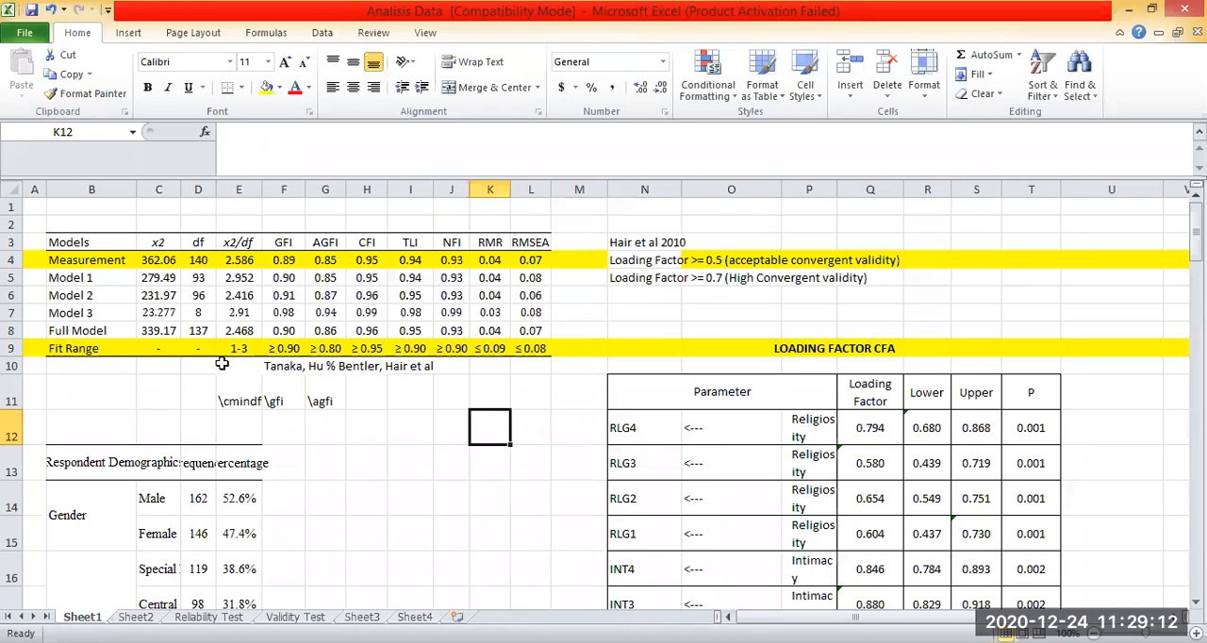
click(538, 390)
click(11, 348)
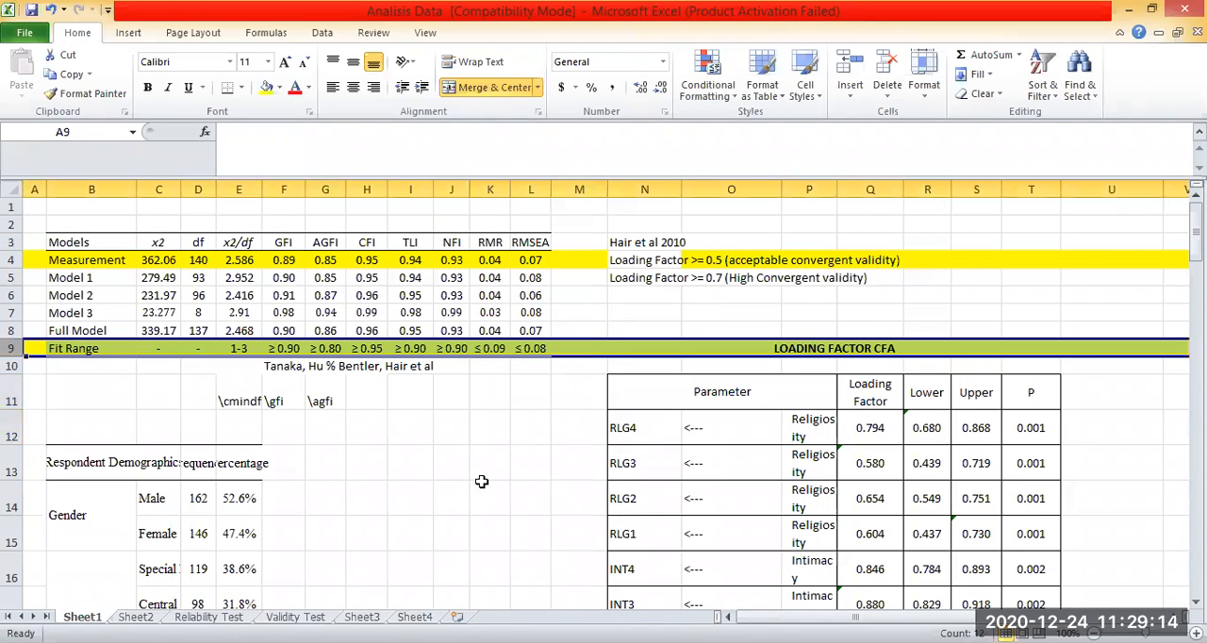
click(489, 498)
Go through the Fit Range thresholds from RMSEA back to GFI and compare the Measurement model's GFI and AGFI with them.
click(533, 348)
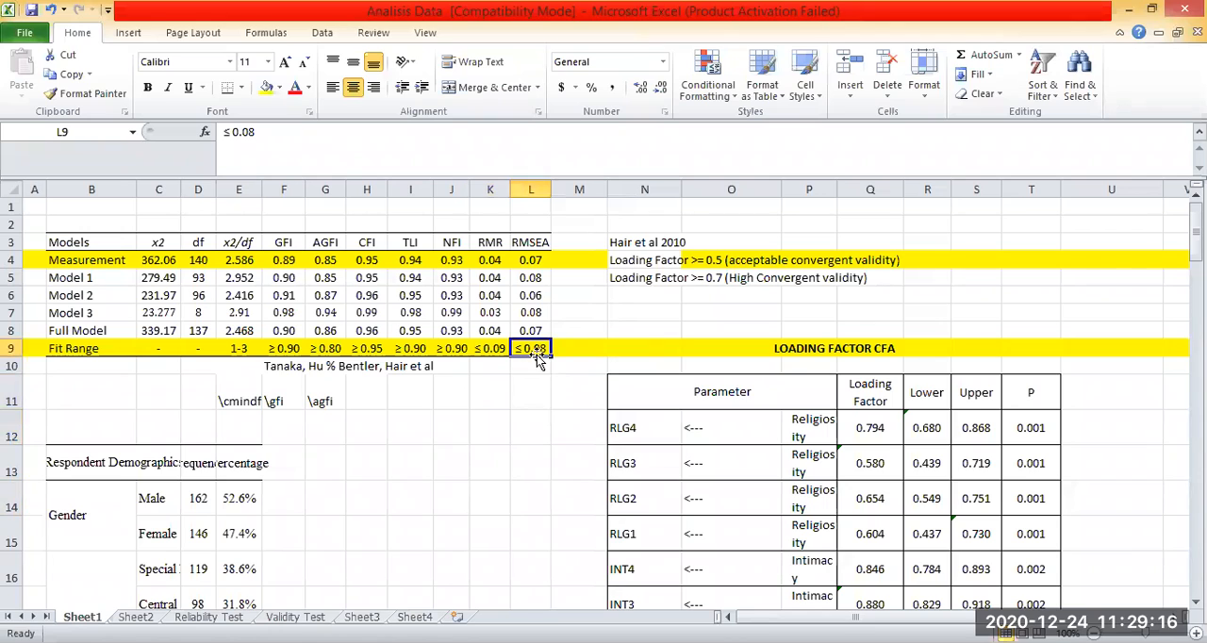
click(491, 349)
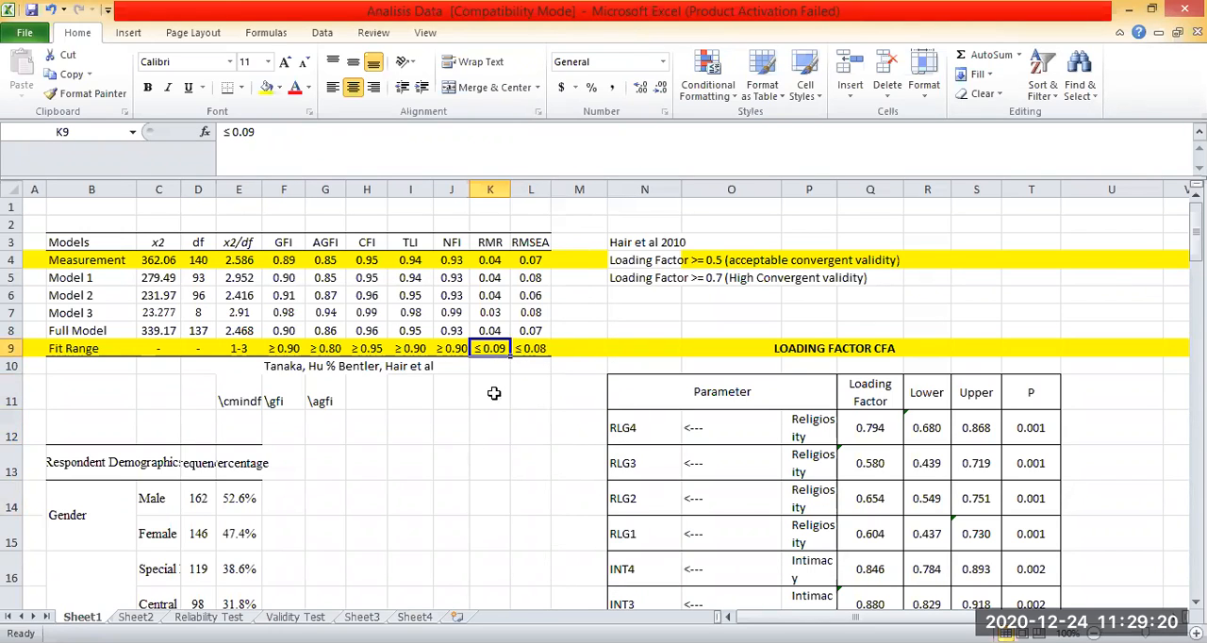
click(452, 350)
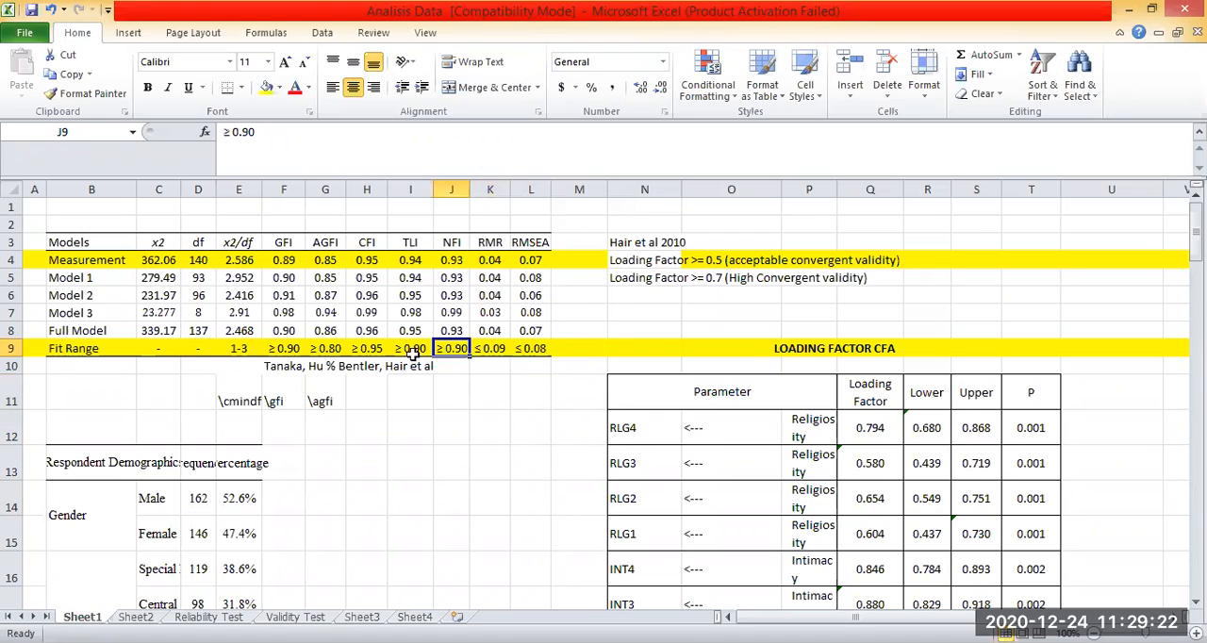
key(Left)
click(370, 352)
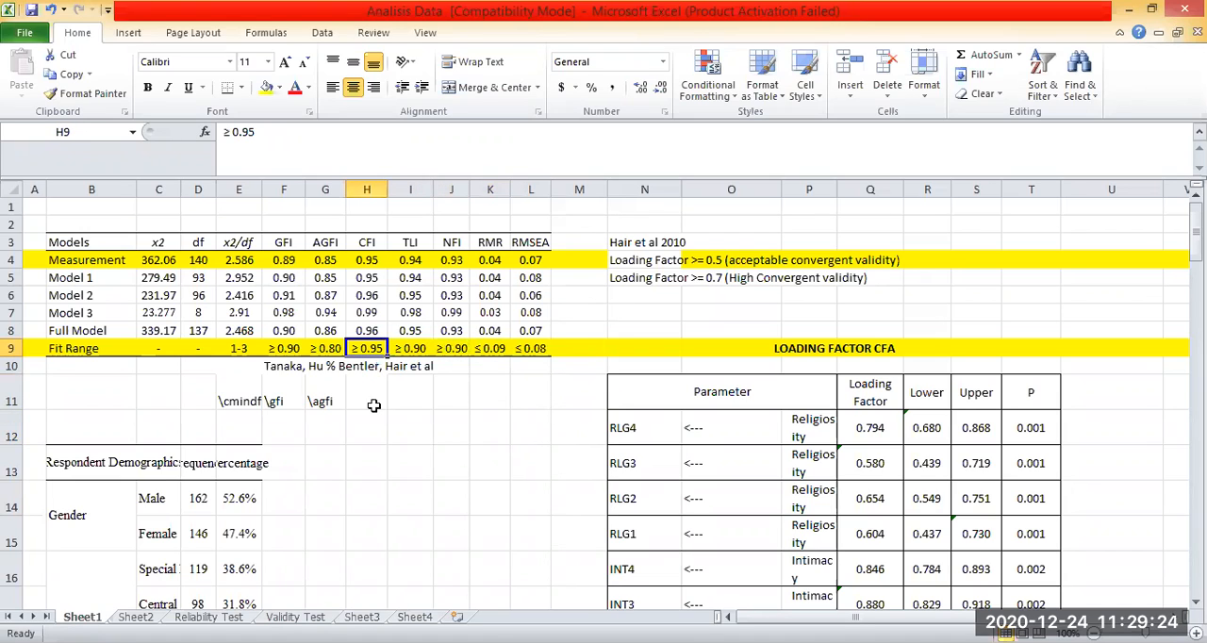
click(422, 455)
click(324, 349)
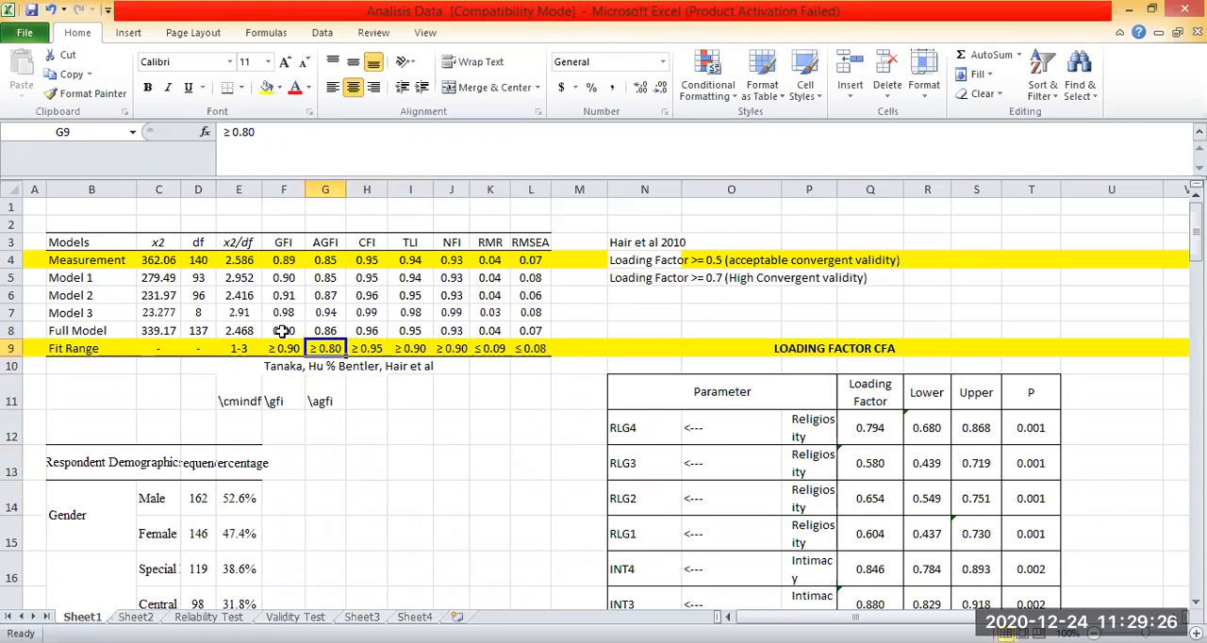
click(280, 349)
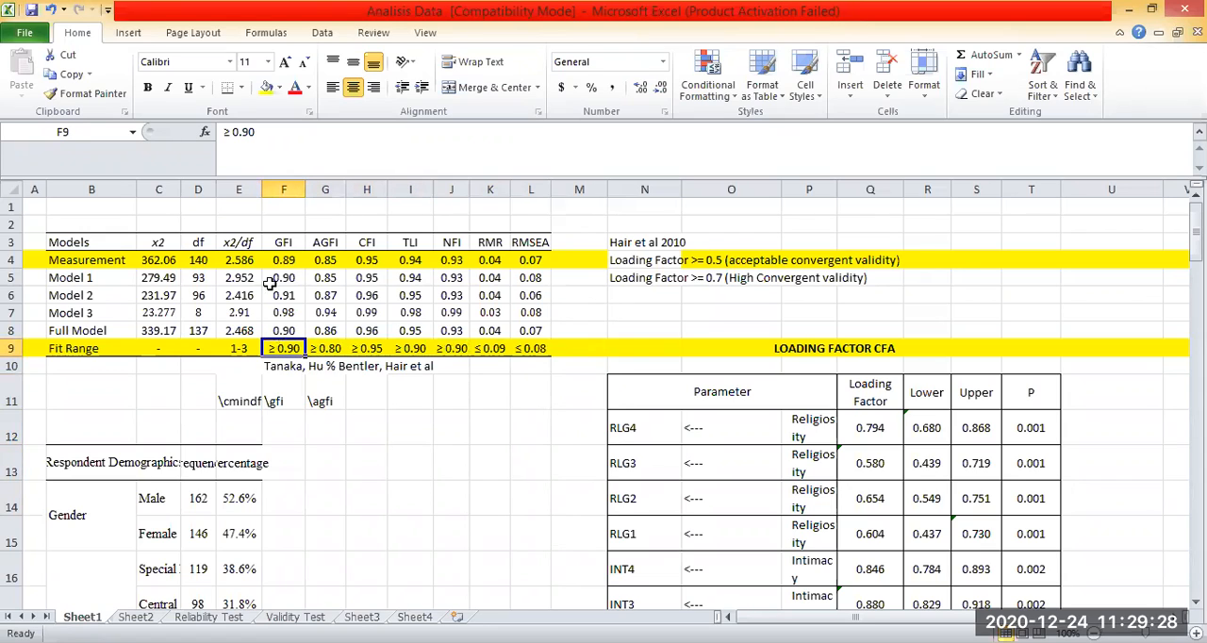
click(396, 397)
click(294, 259)
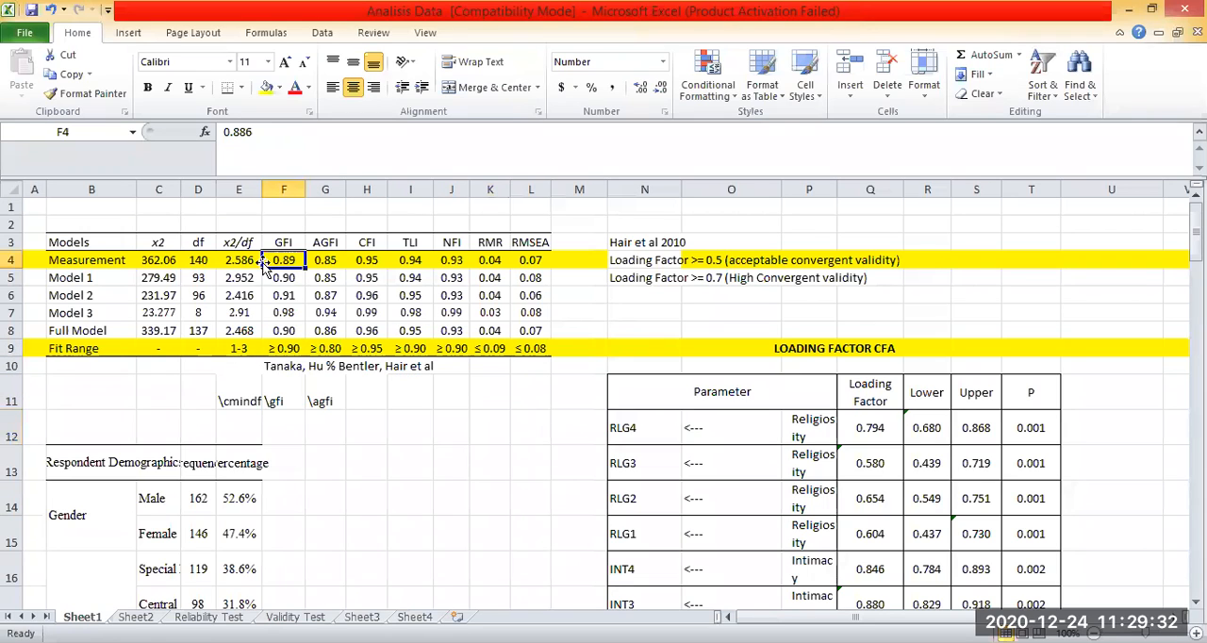
click(318, 264)
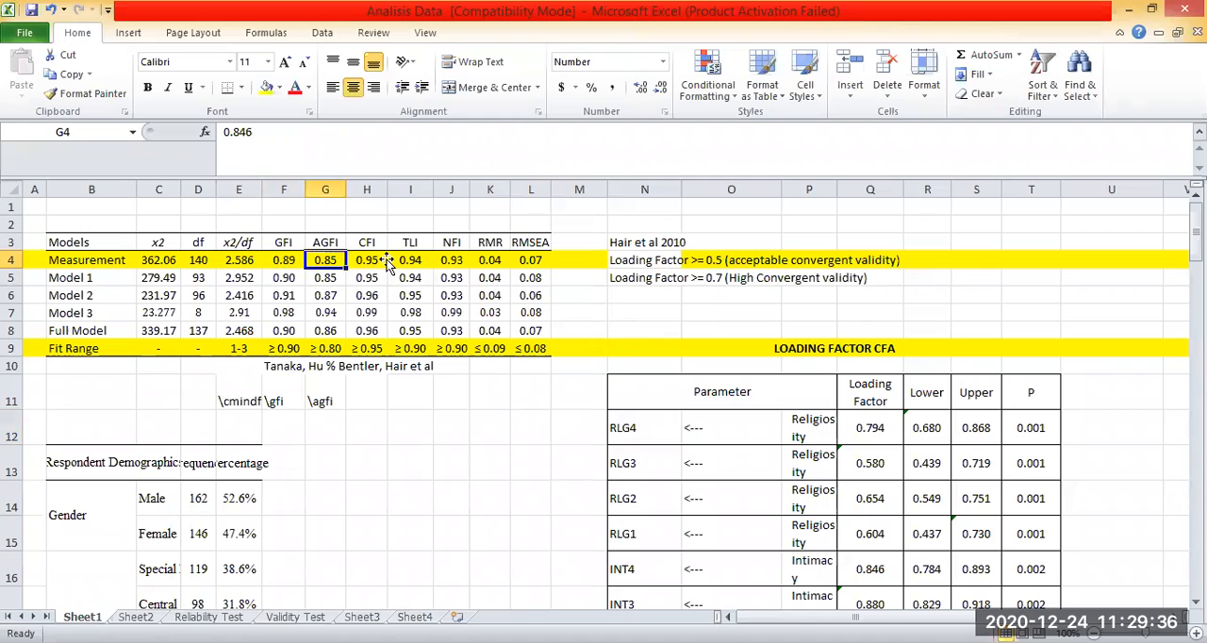
click(490, 462)
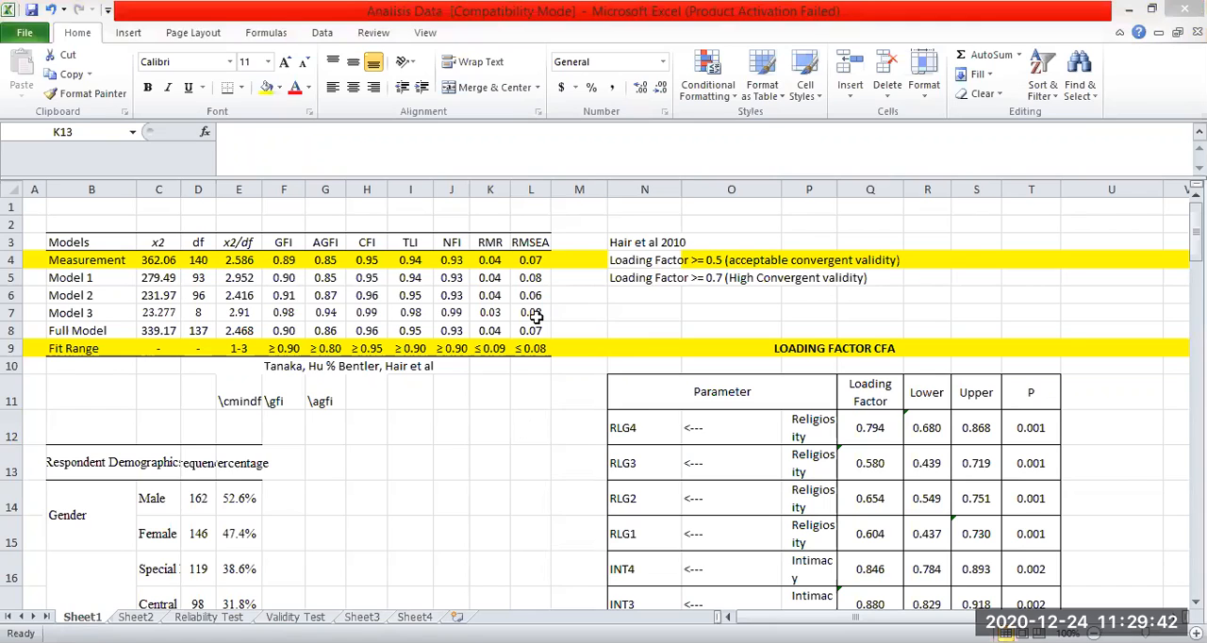
Compare the Measurement model's whole row of fit indices, from x2 to RMSEA, with the Fit Range thresholds.
click(537, 265)
click(531, 427)
drag(530, 277, 154, 271)
click(280, 343)
click(160, 263)
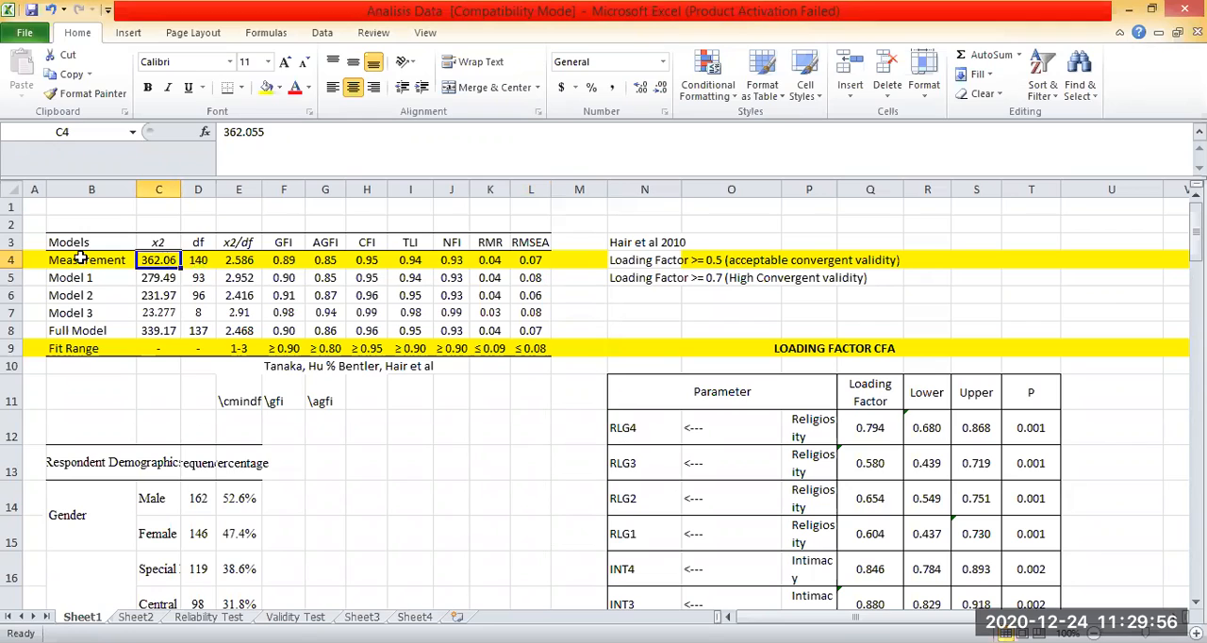
drag(89, 260, 530, 260)
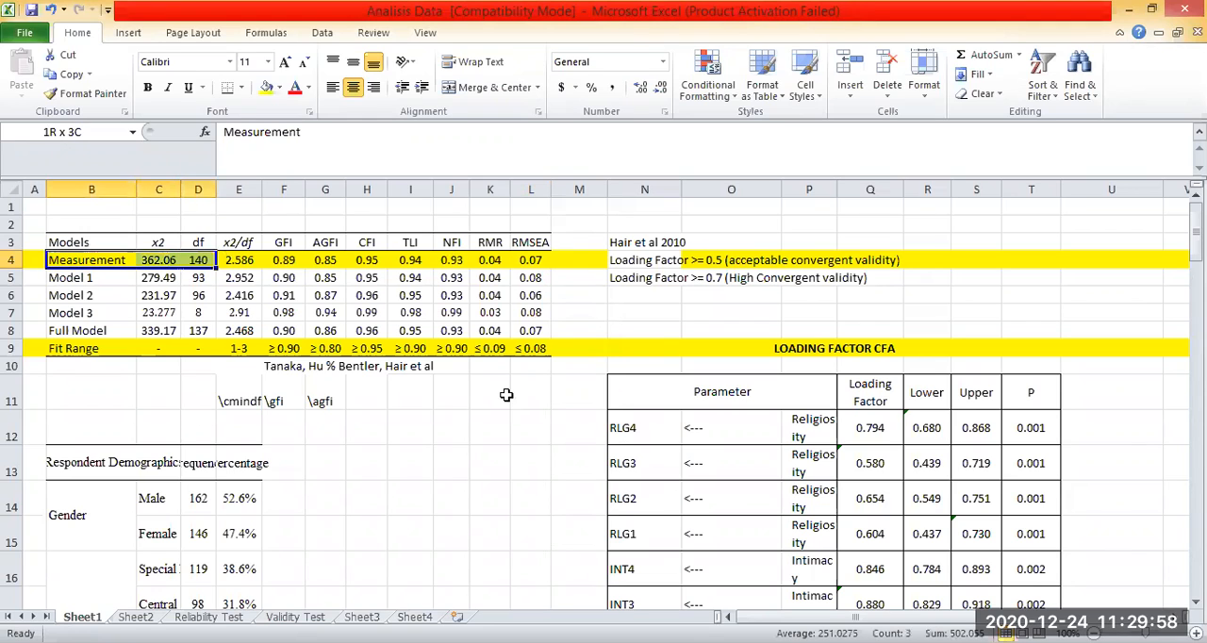
click(491, 463)
drag(74, 348, 326, 348)
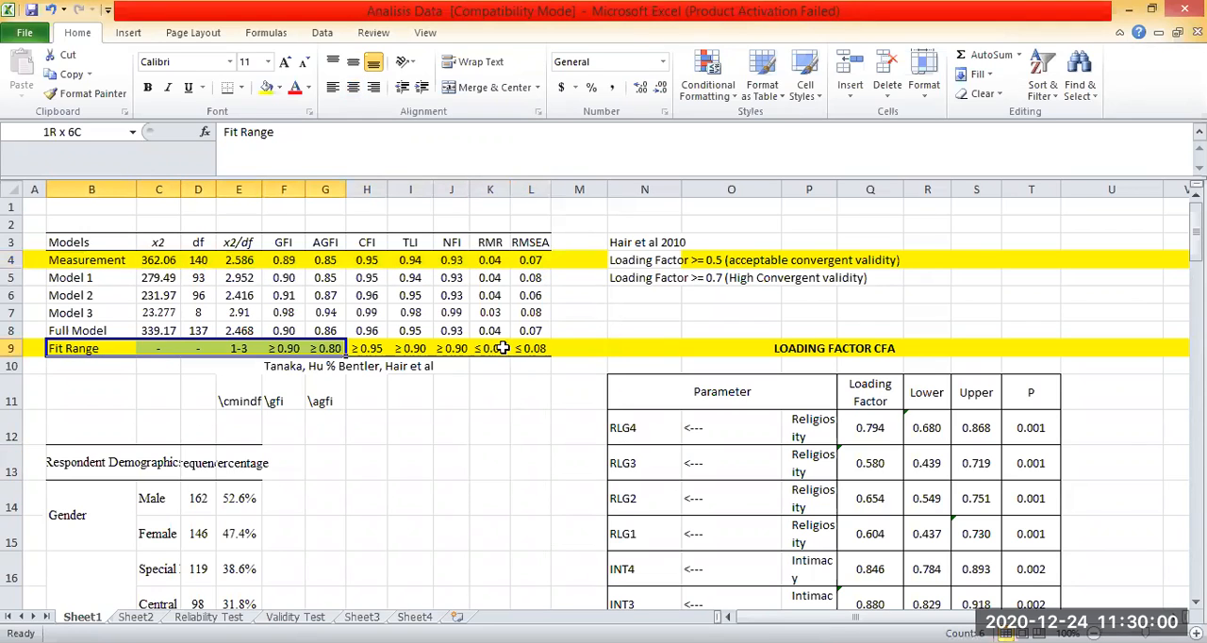
drag(531, 473, 530, 478)
click(530, 472)
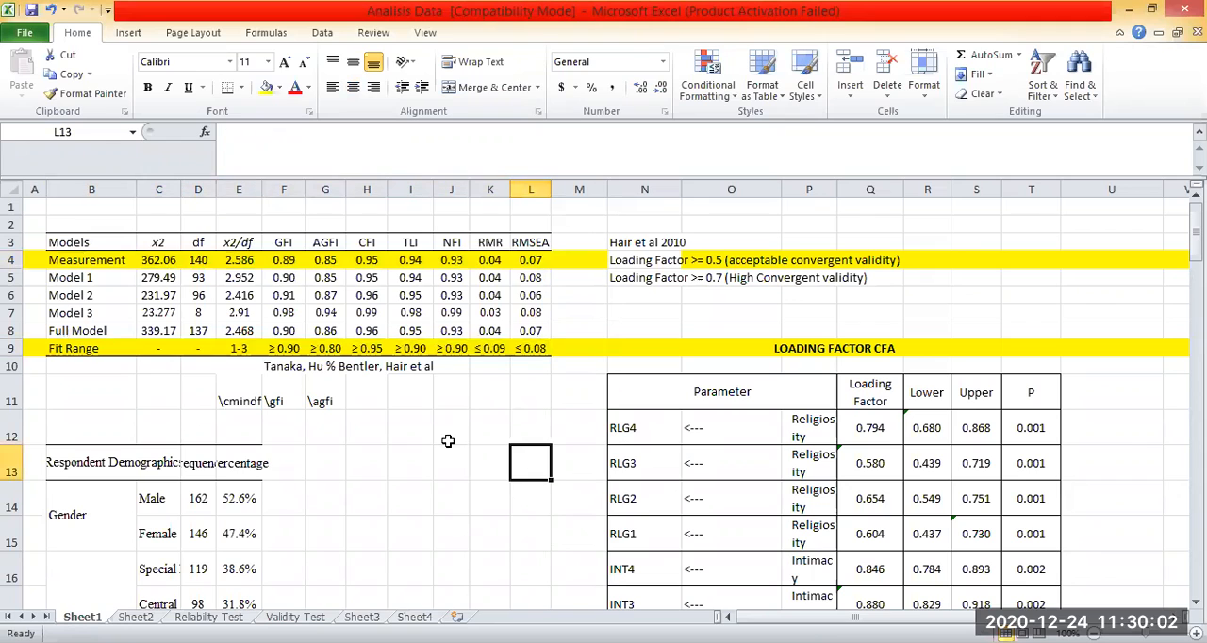
click(12, 260)
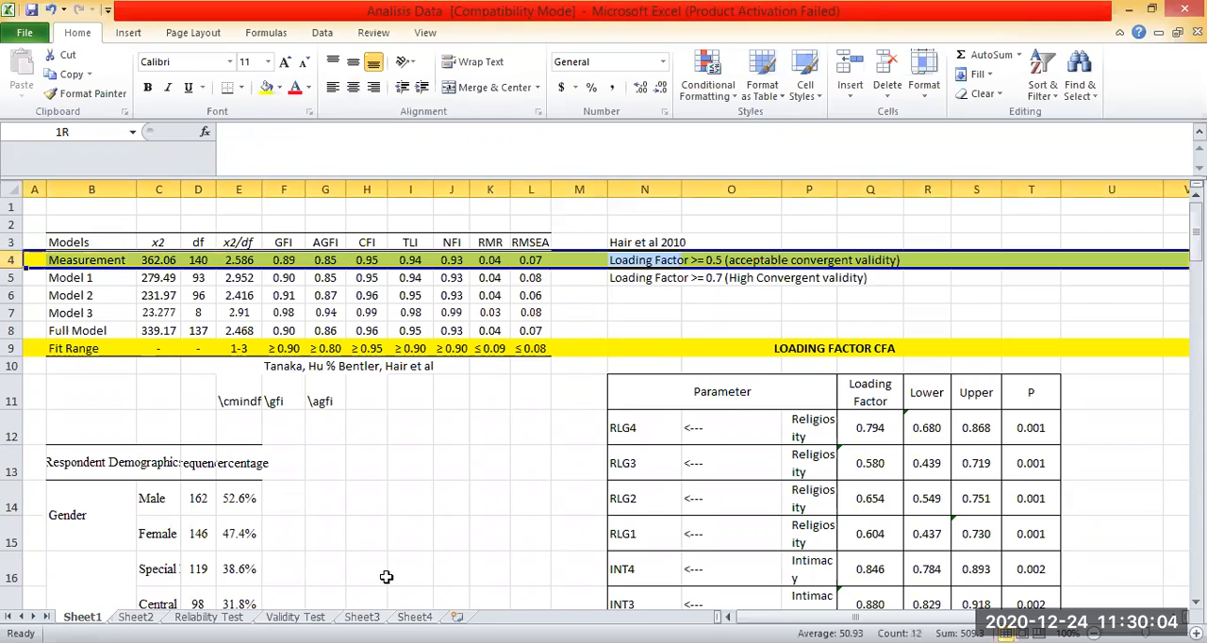
Clear the yellow fill behind the "Loading Factor >= 0.5 (acceptable convergent validity)" note in N4:Q4.
click(652, 347)
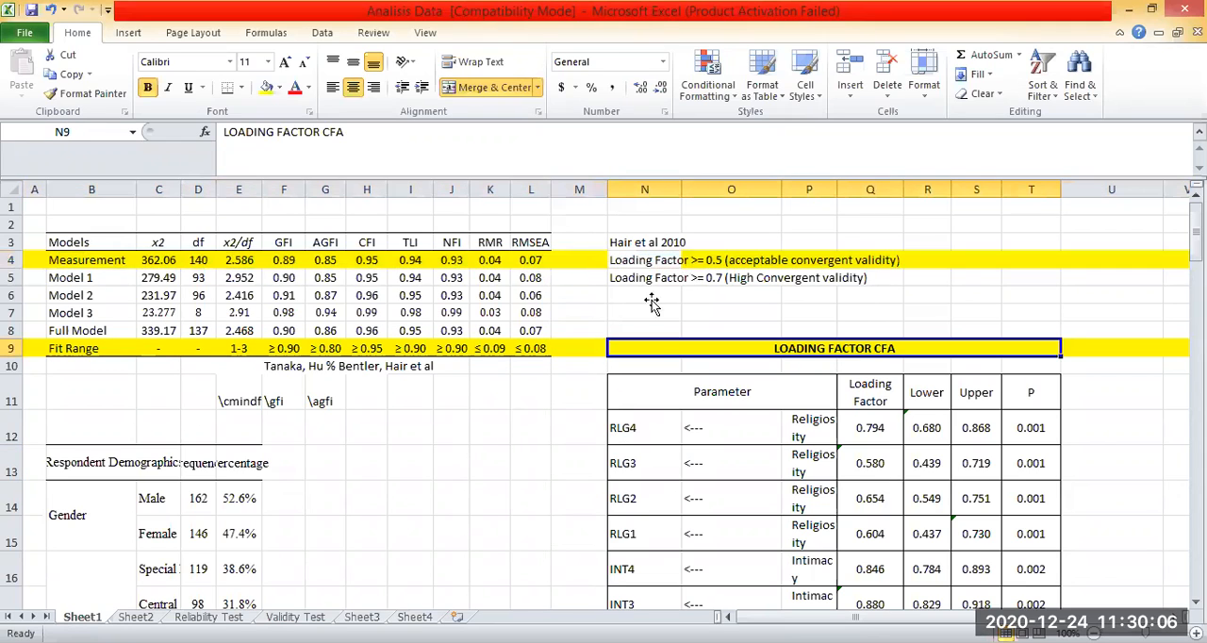
click(975, 295)
drag(645, 261, 852, 253)
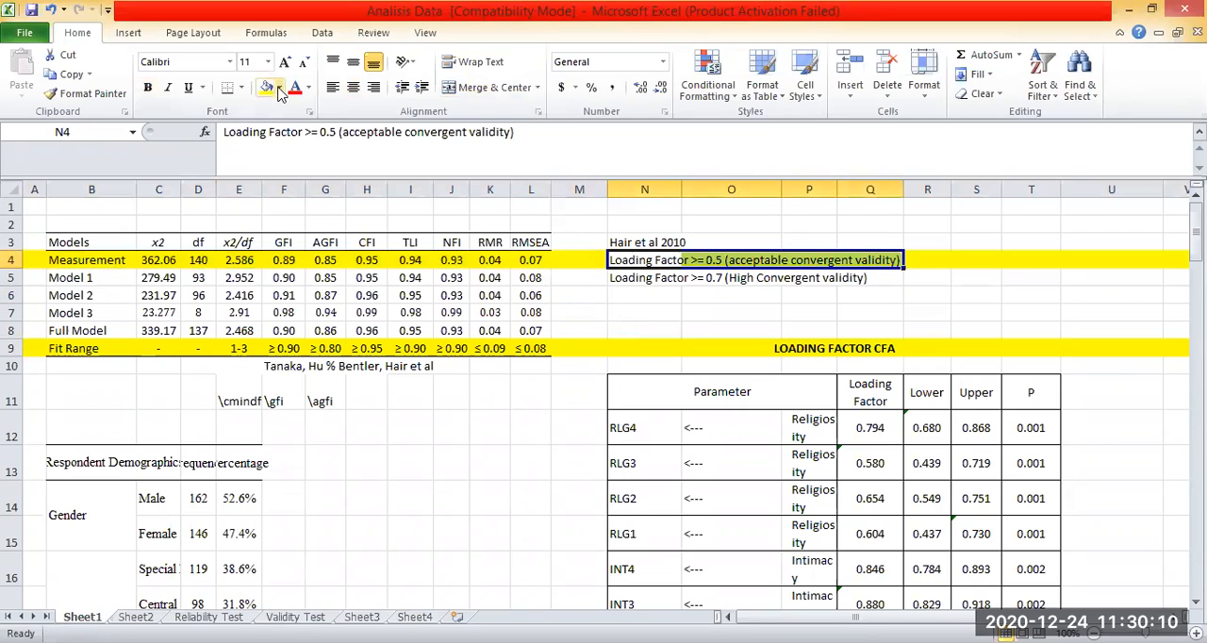
click(915, 279)
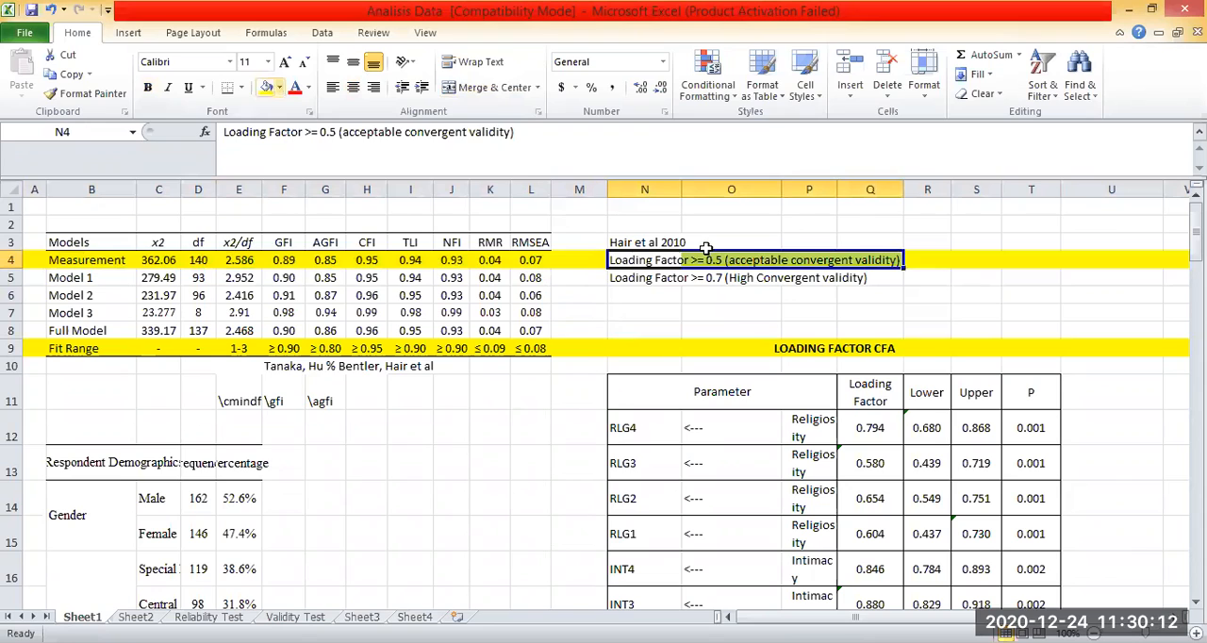
Examine the two Hair et al 2010 loading factor criteria for acceptable and high convergent validity, and the LOADING FACTOR CFA table.
click(640, 275)
click(640, 259)
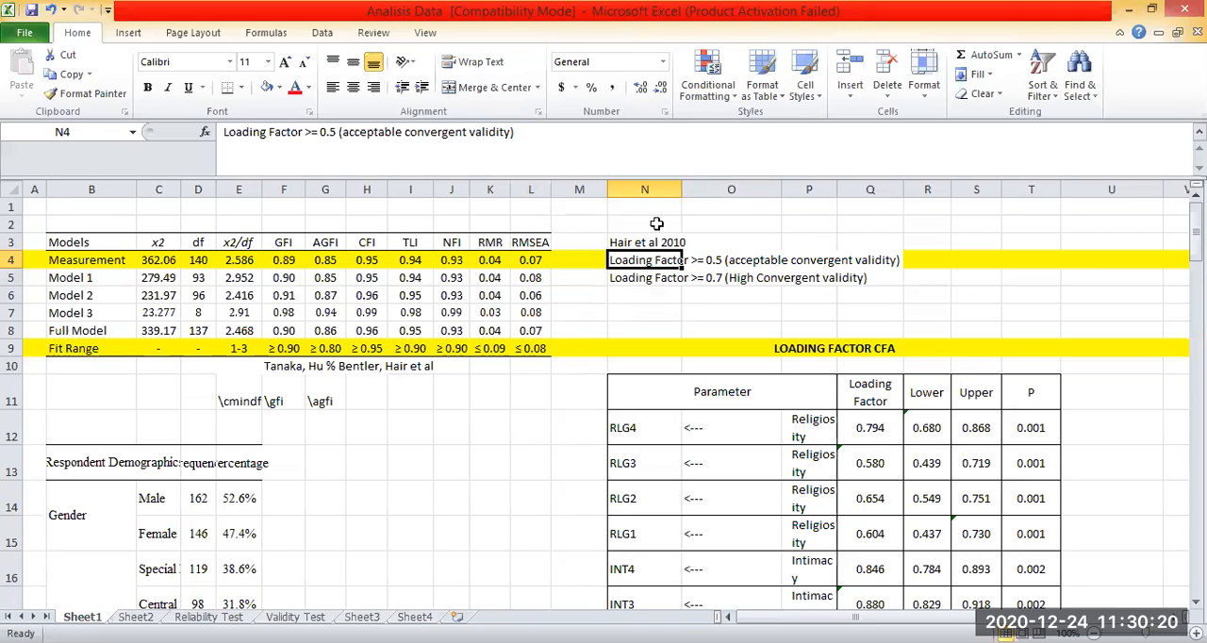
click(655, 281)
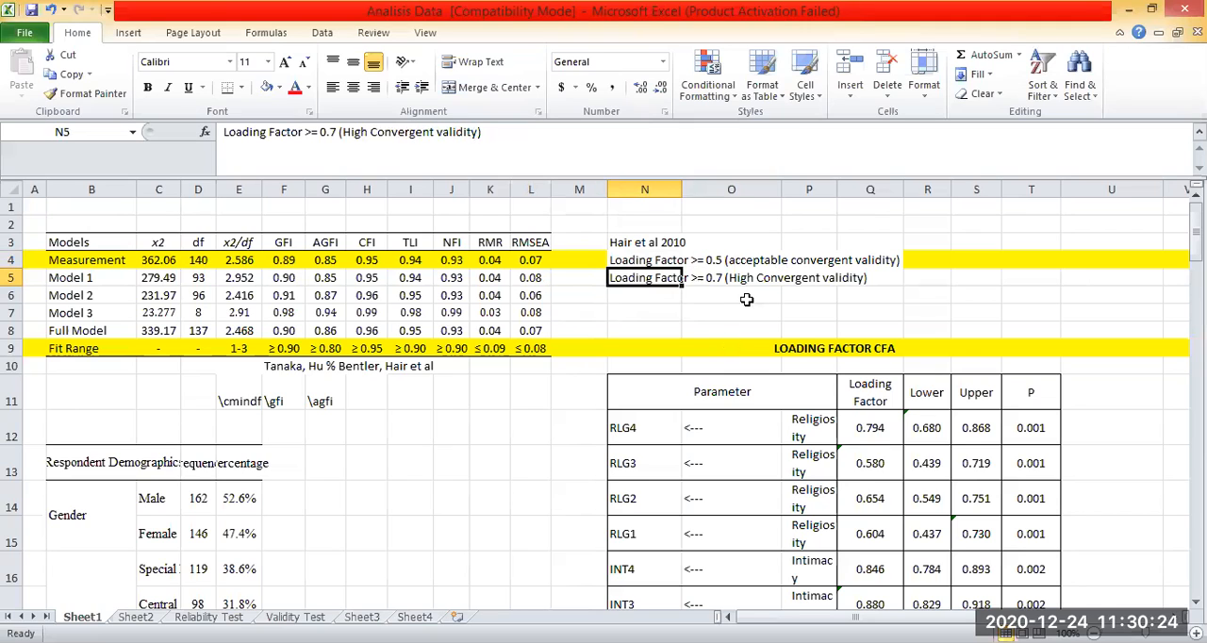
click(850, 293)
click(658, 282)
click(652, 263)
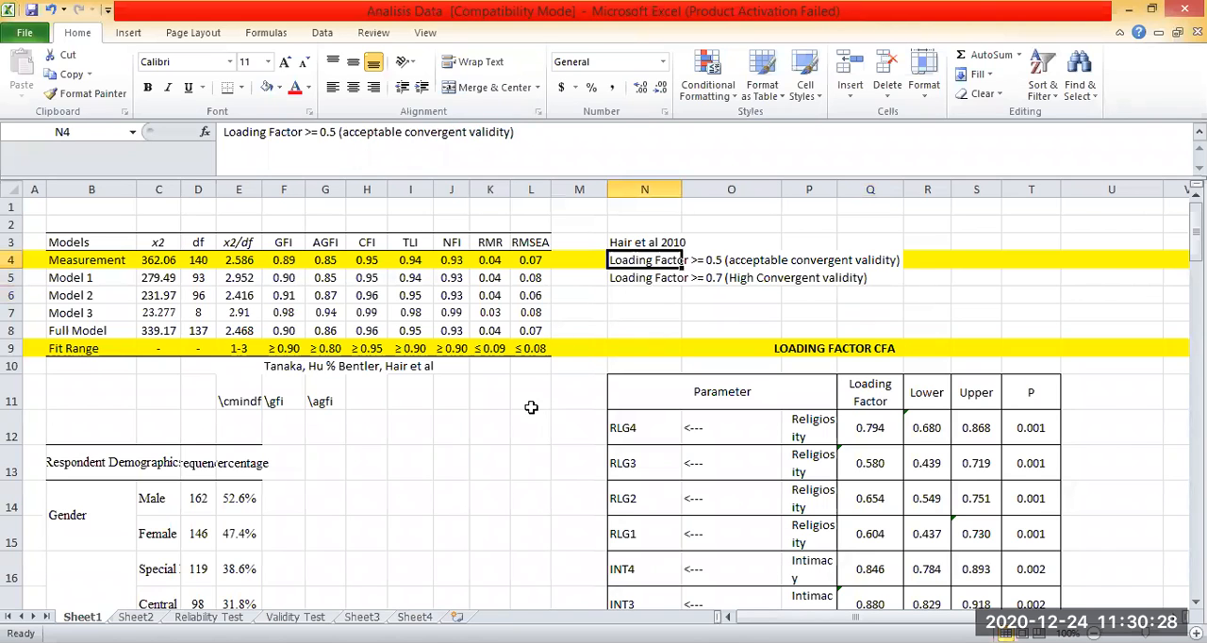
click(531, 330)
click(809, 261)
scroll(808, 260, down, 2)
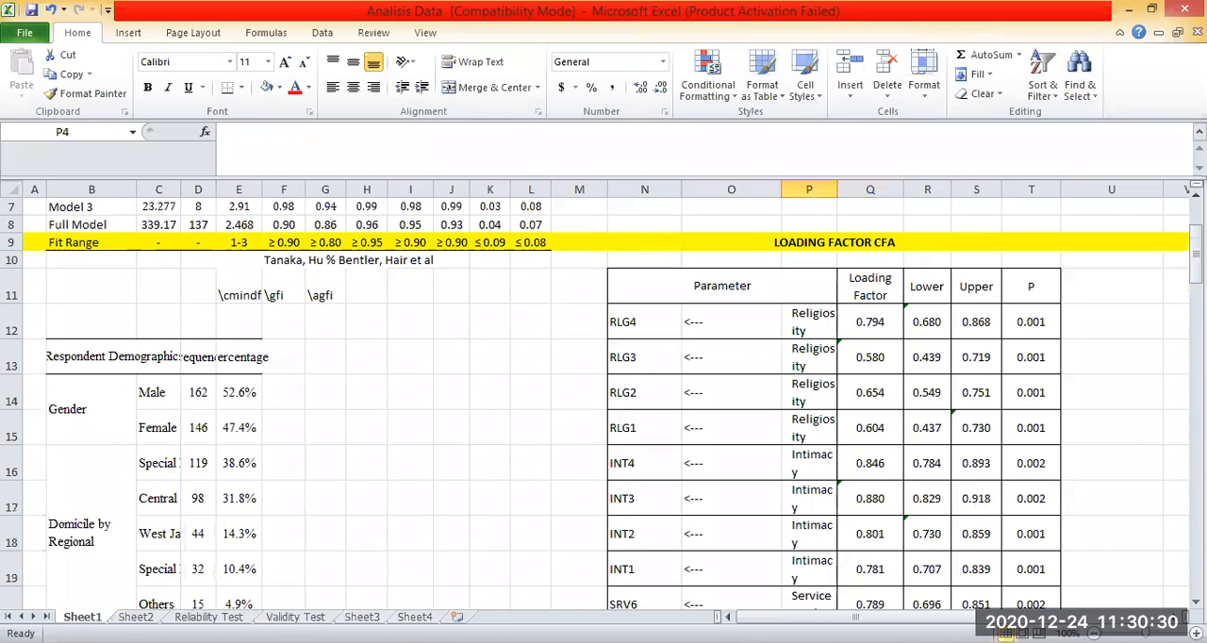
On the Reliability Test sheet, enter the label "CR" in cell H2 above the Composite Reliability heading.
click(236, 617)
click(738, 422)
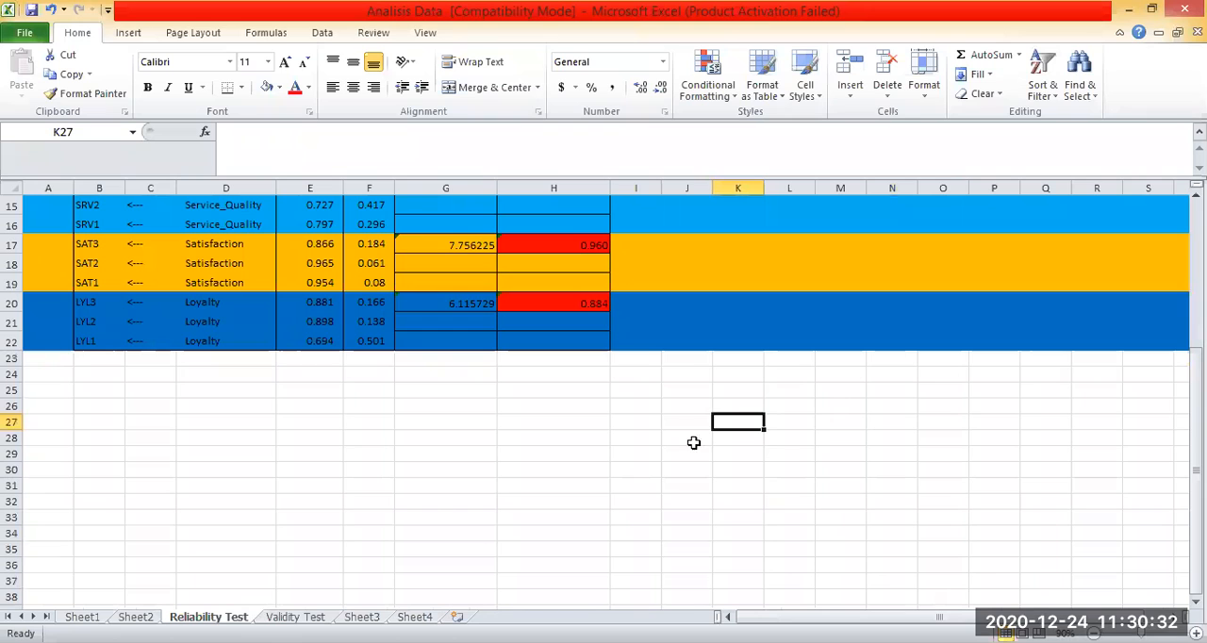
scroll(824, 334, up, 5)
click(829, 330)
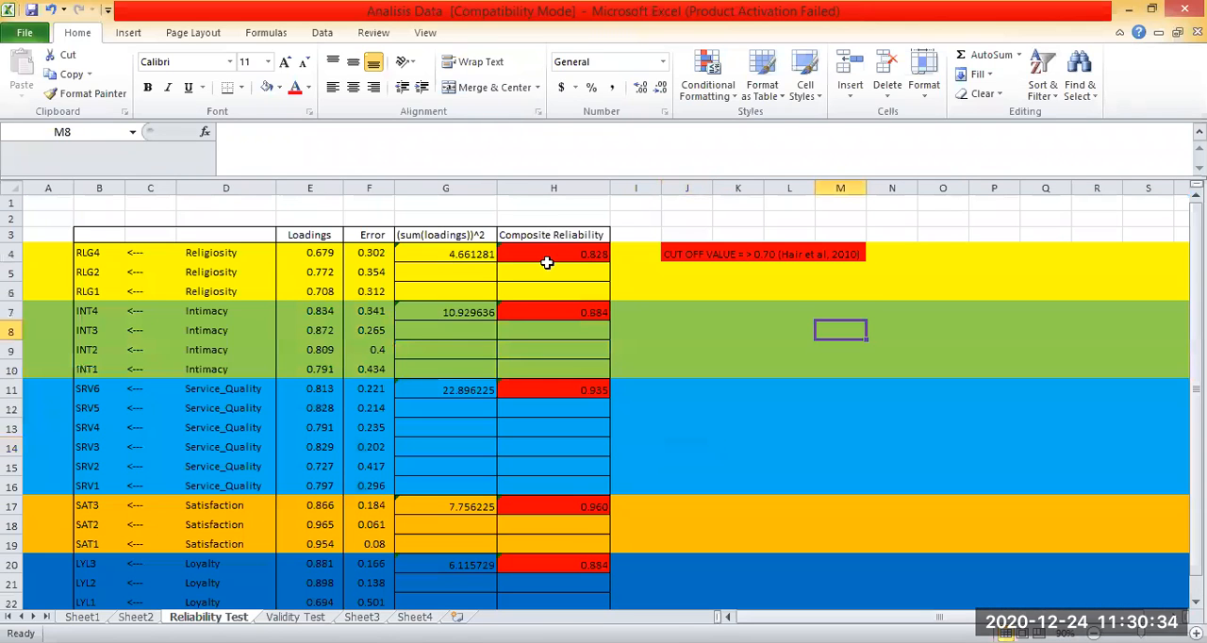
click(543, 236)
click(552, 215)
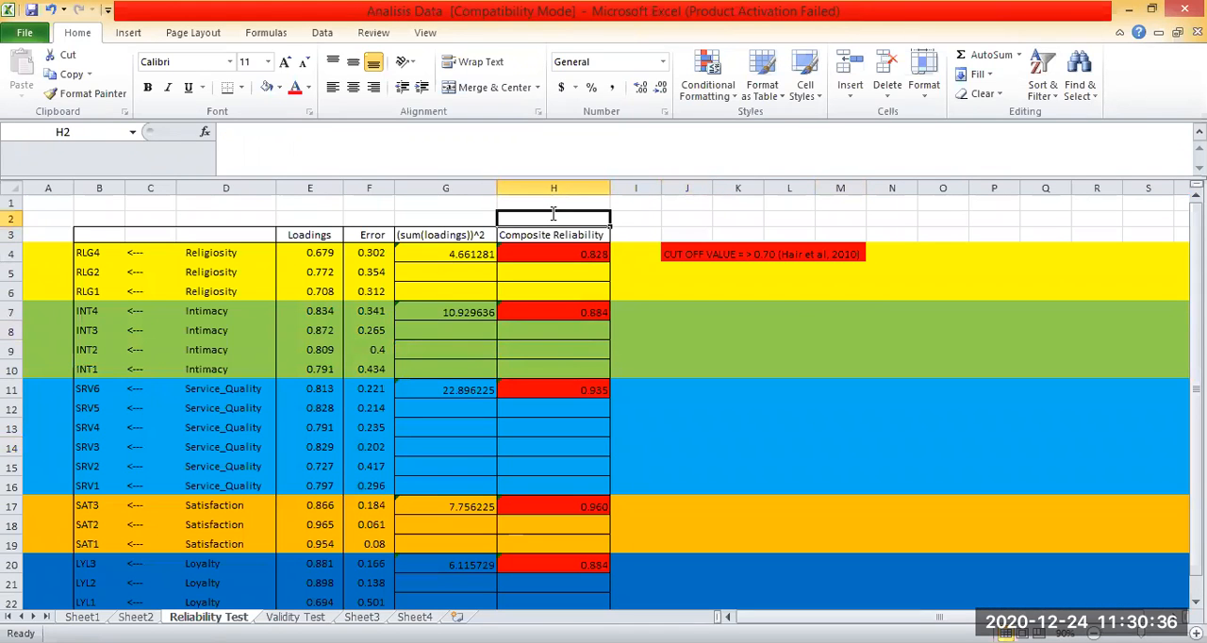
text(CR)
click(737, 368)
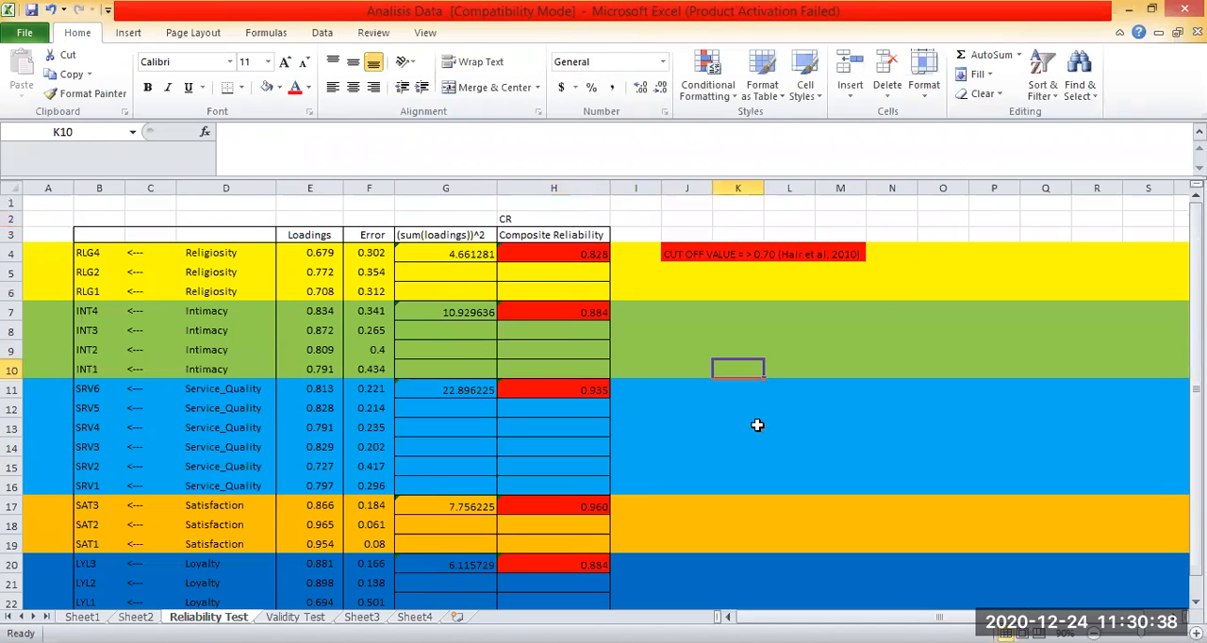
Open Sheet2 and review its Standardized Regression Weights table beside the Variances table.
key(ctrl+Page_Up)
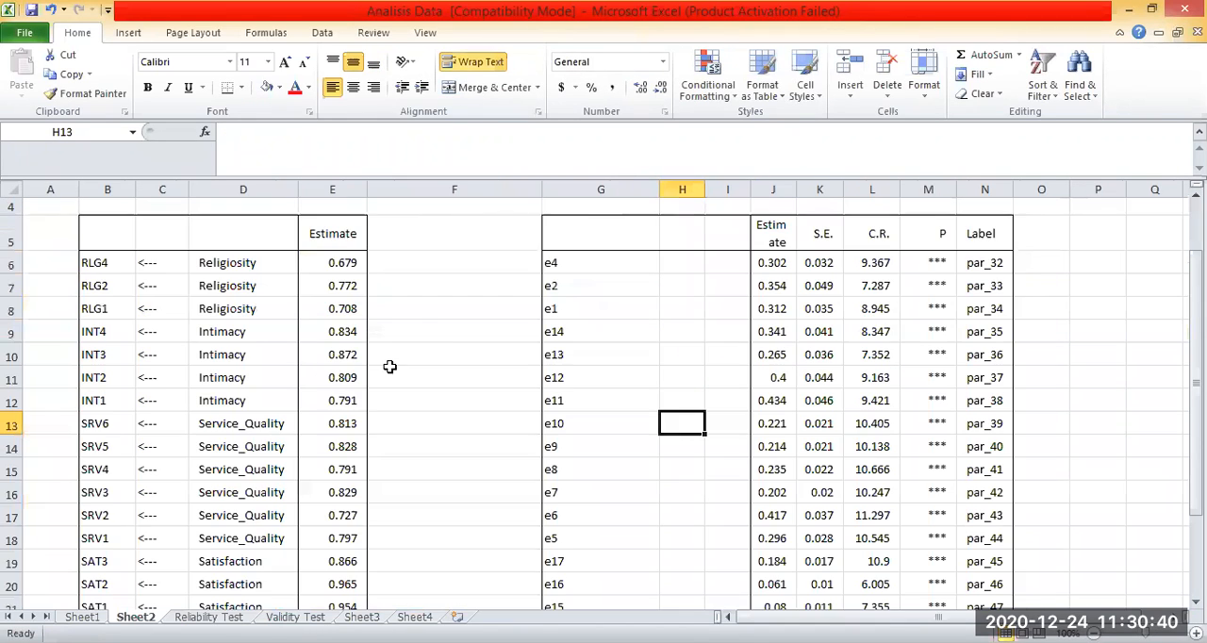
click(530, 305)
scroll(530, 307, up, 1)
click(528, 411)
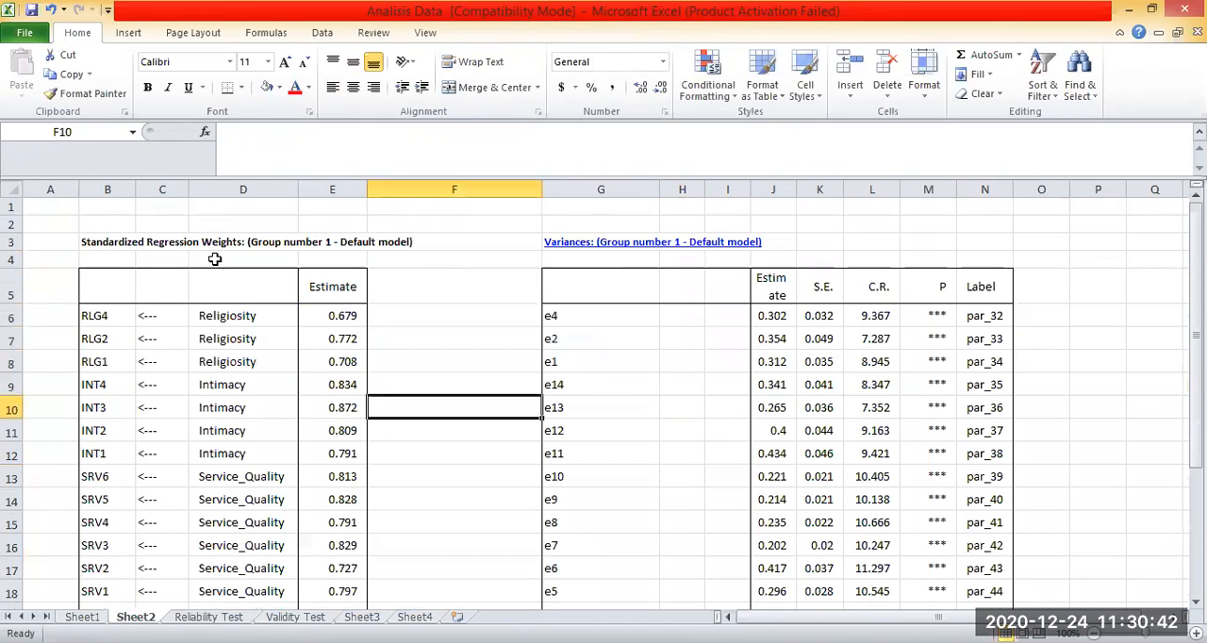
click(106, 244)
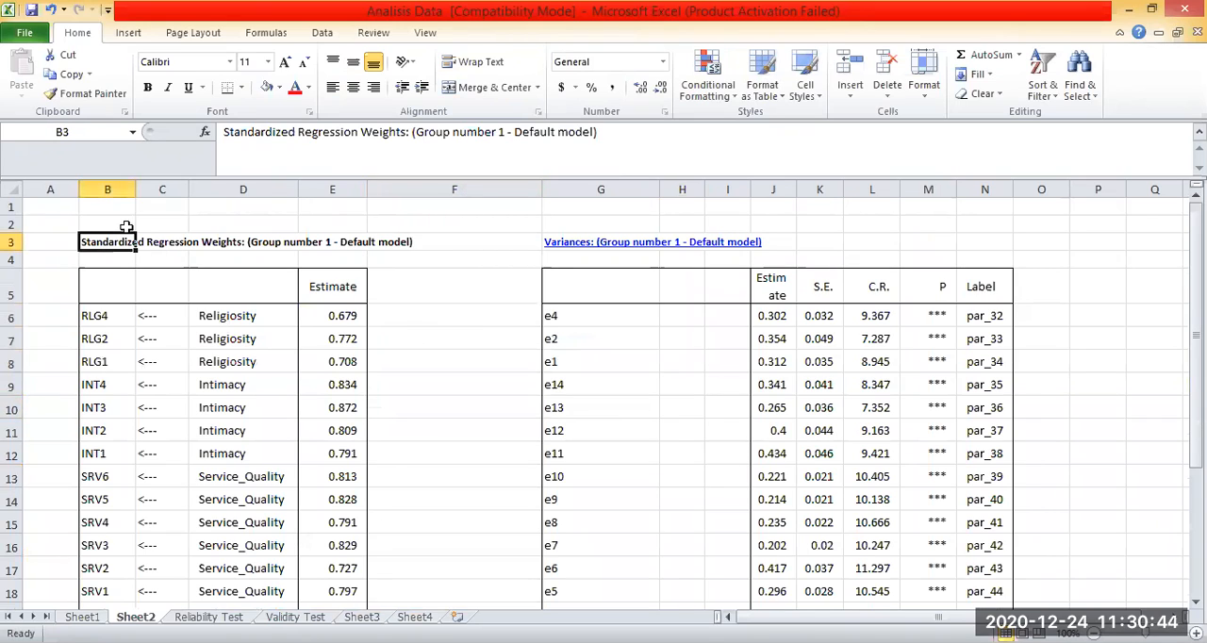
click(400, 358)
Fill the Standardized Regression Weights heading in B3:E3 and the Variances heading in G3:I3 with red.
click(126, 249)
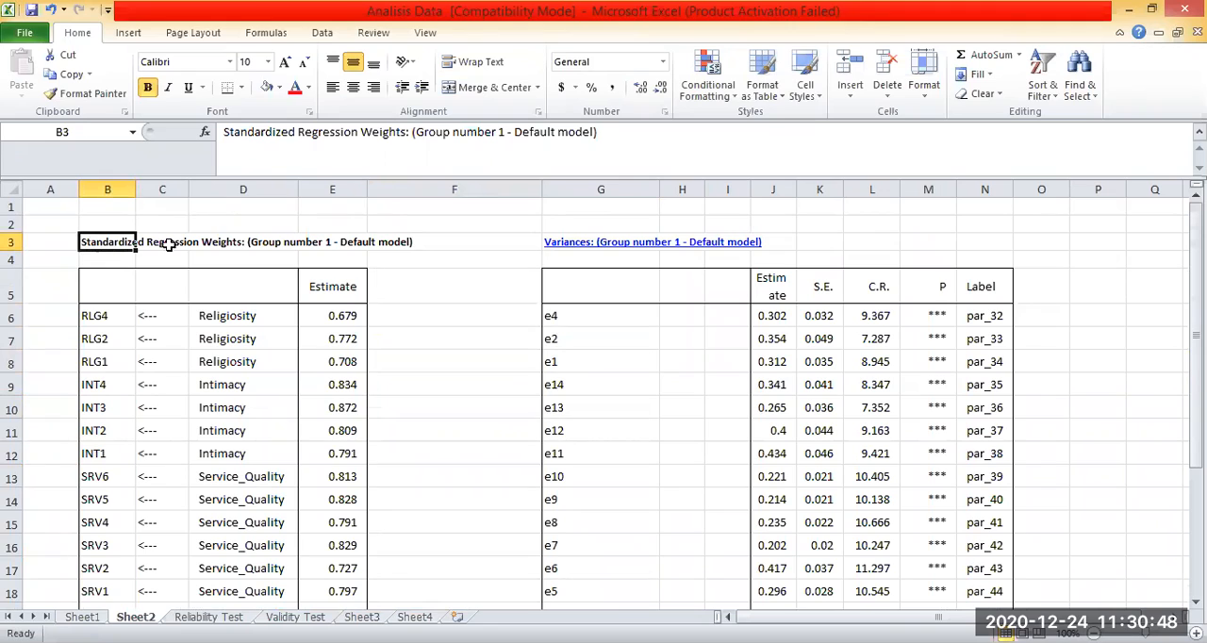
drag(375, 236, 358, 241)
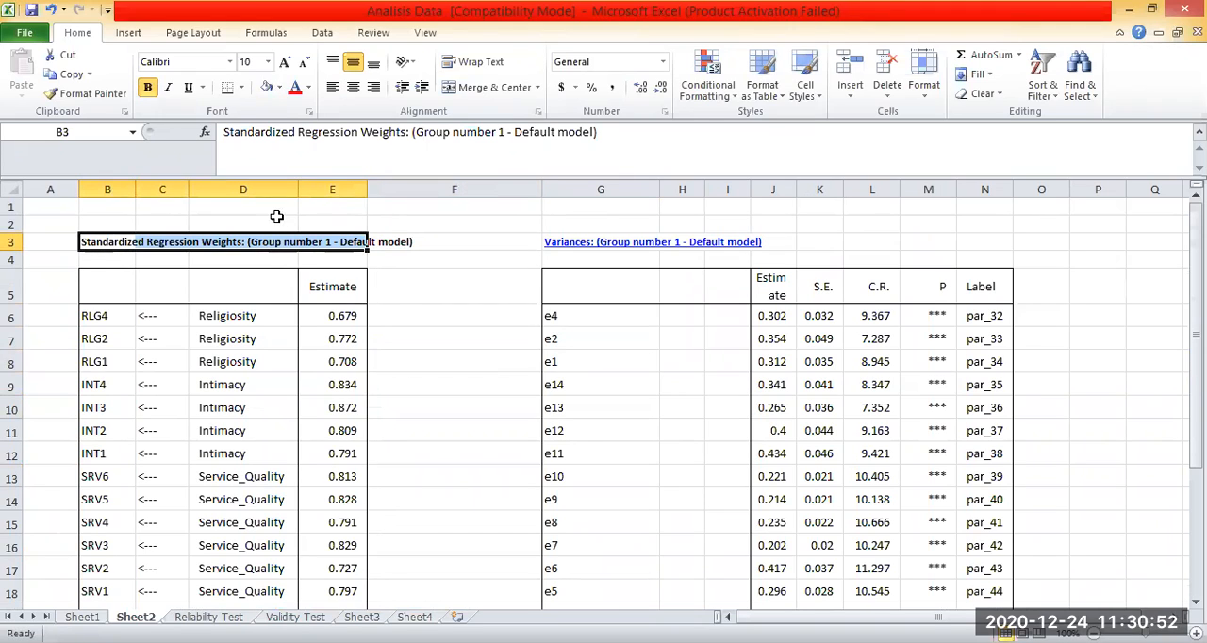
click(267, 87)
click(601, 242)
drag(571, 242, 724, 242)
click(265, 88)
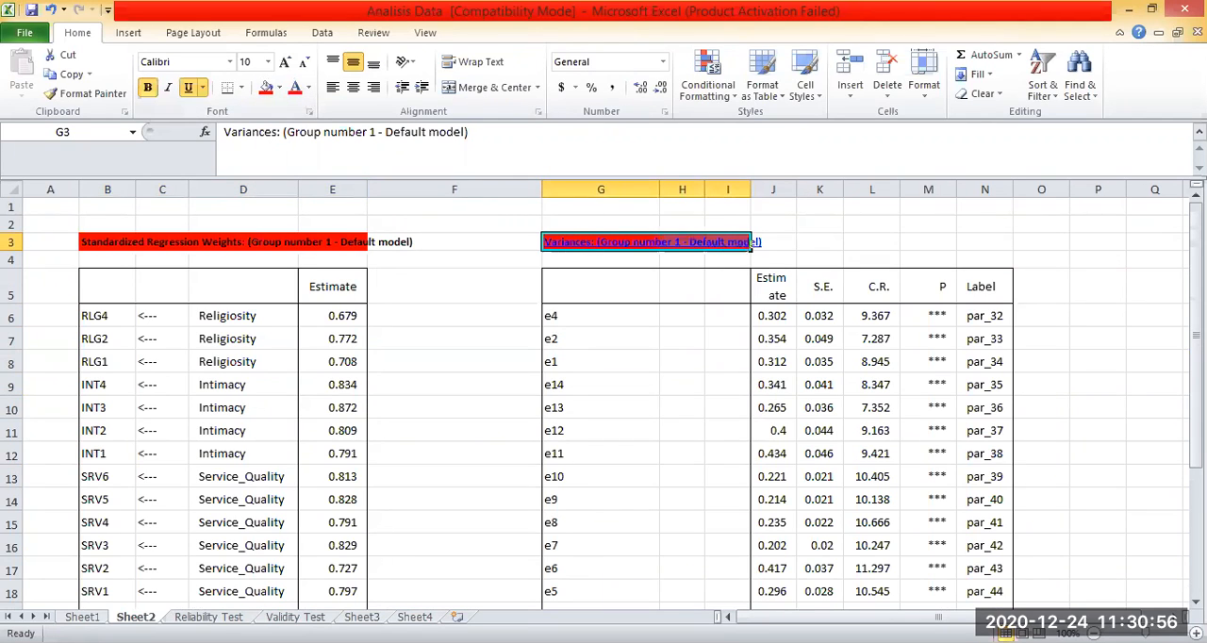
click(528, 341)
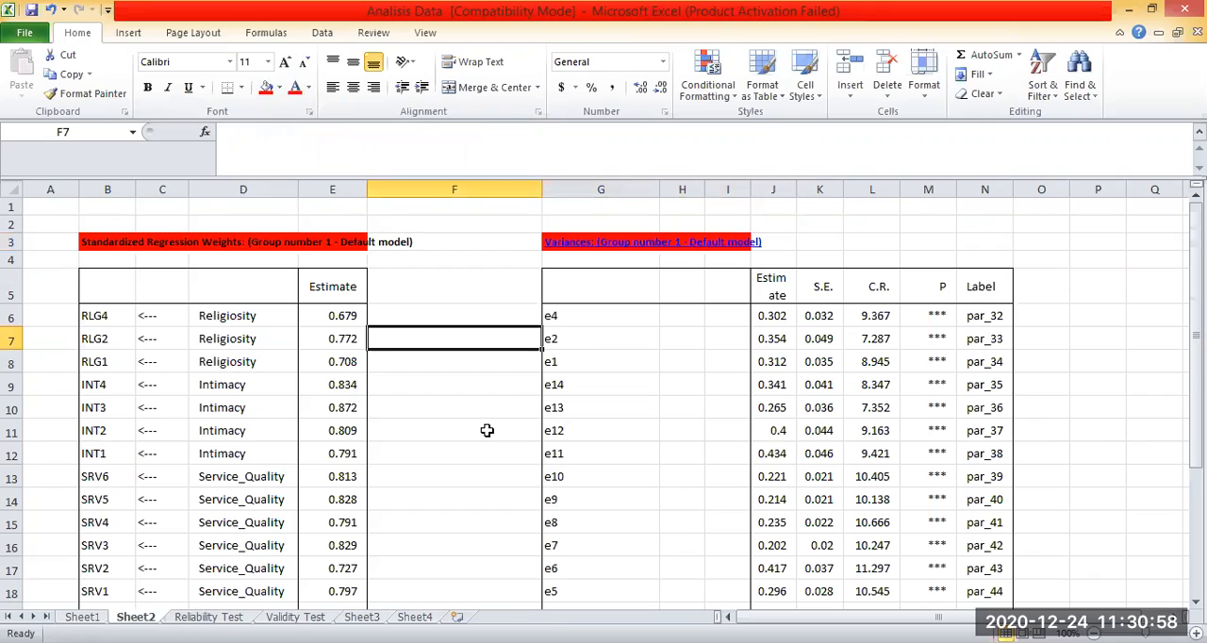
click(472, 296)
click(462, 242)
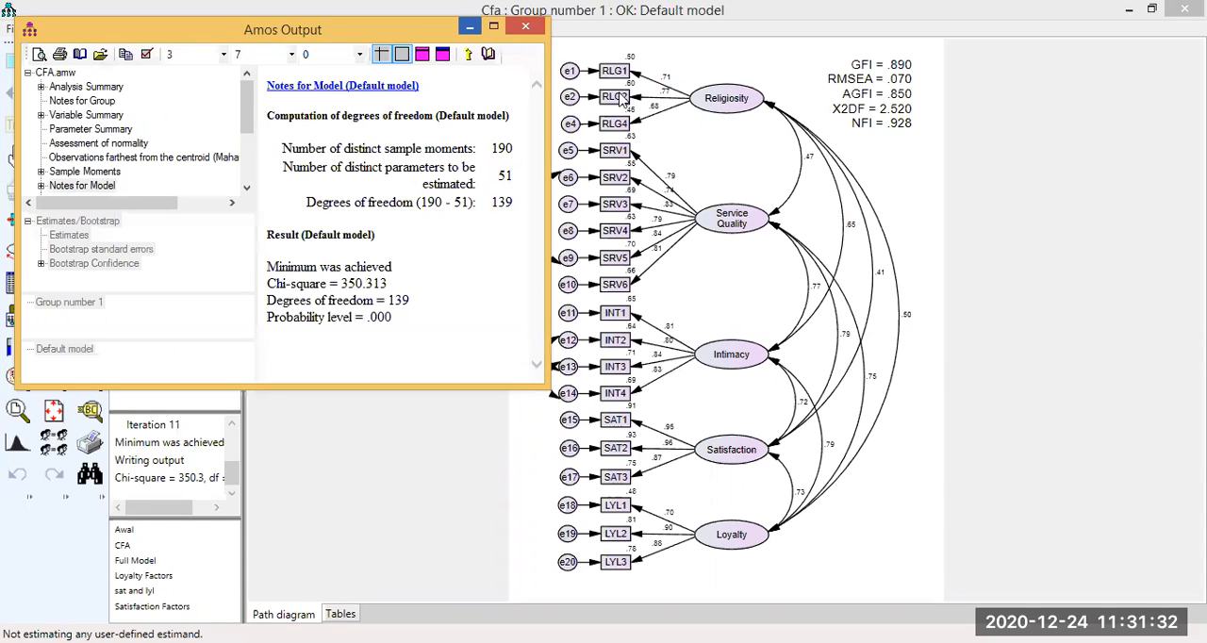
Switch to Amos Output, expand the scalar estimates and view the Correlations table with its heading's explanation.
click(19, 177)
click(36, 191)
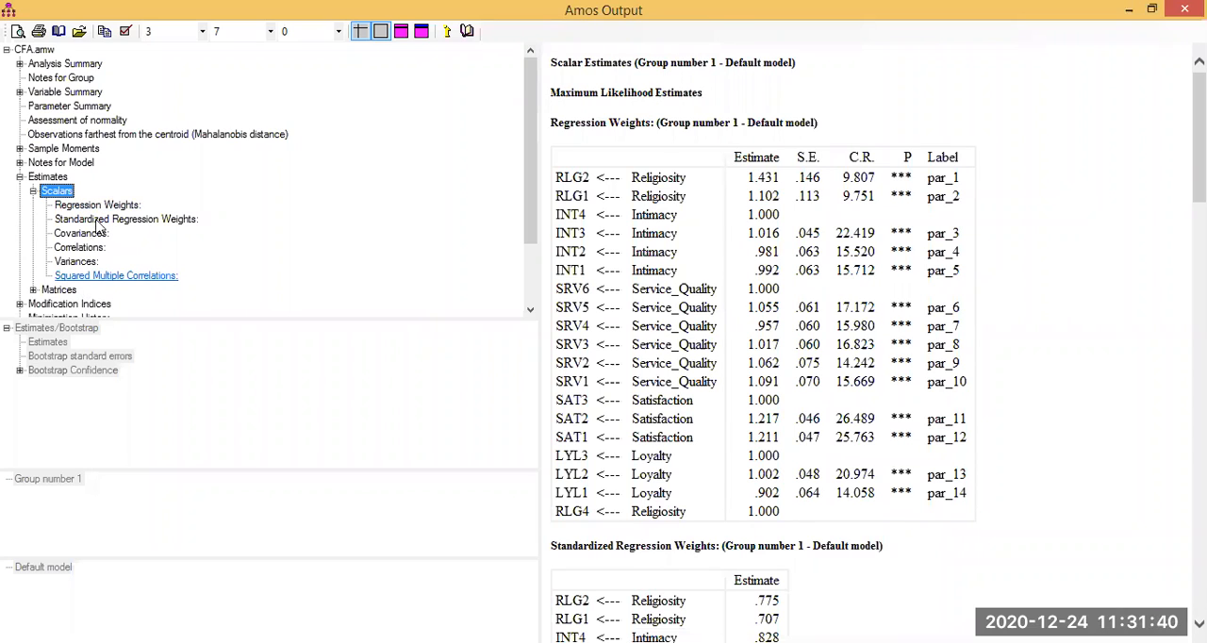
click(87, 246)
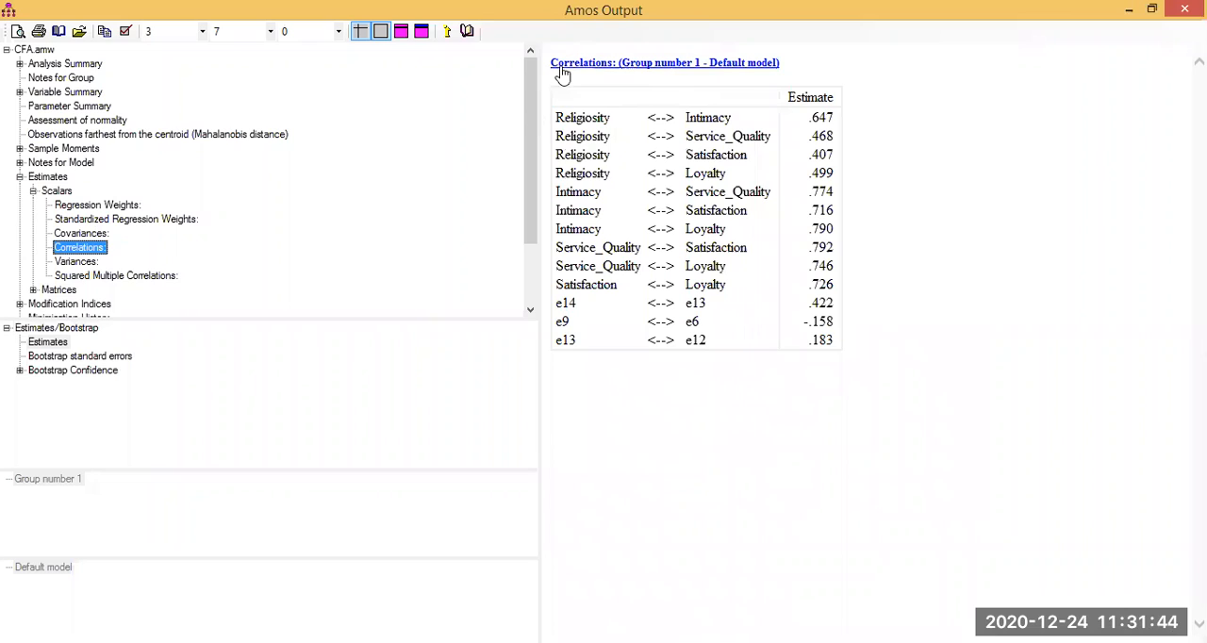
click(596, 66)
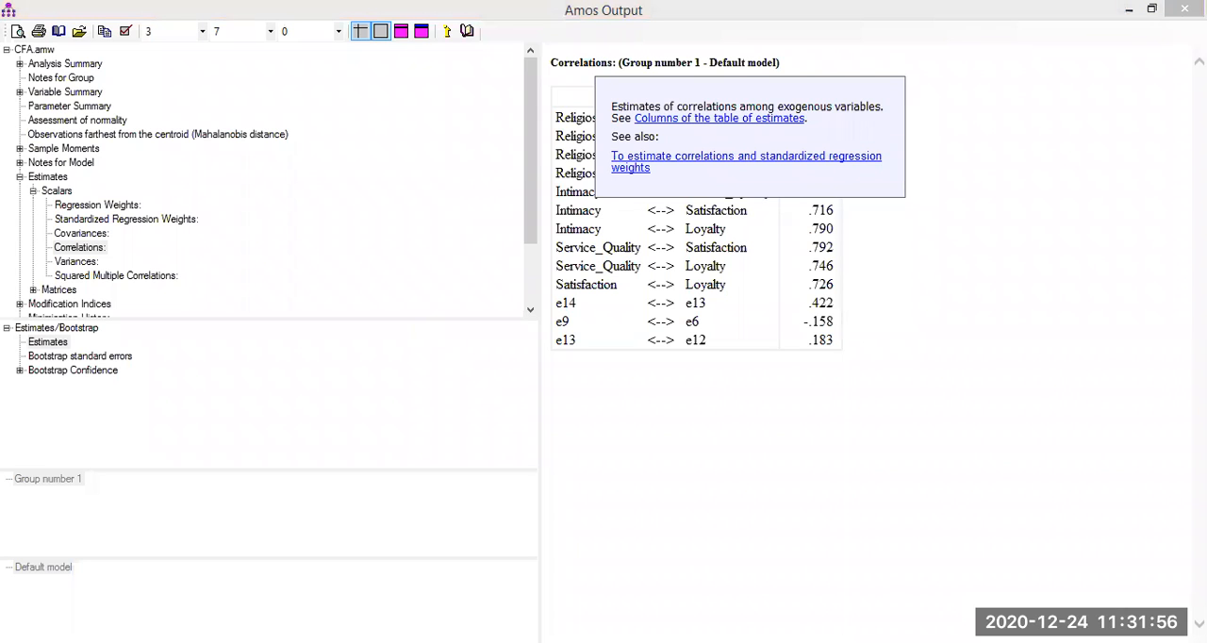
Display the Variances estimates, select that table for copying and open its heading's explanation.
click(76, 262)
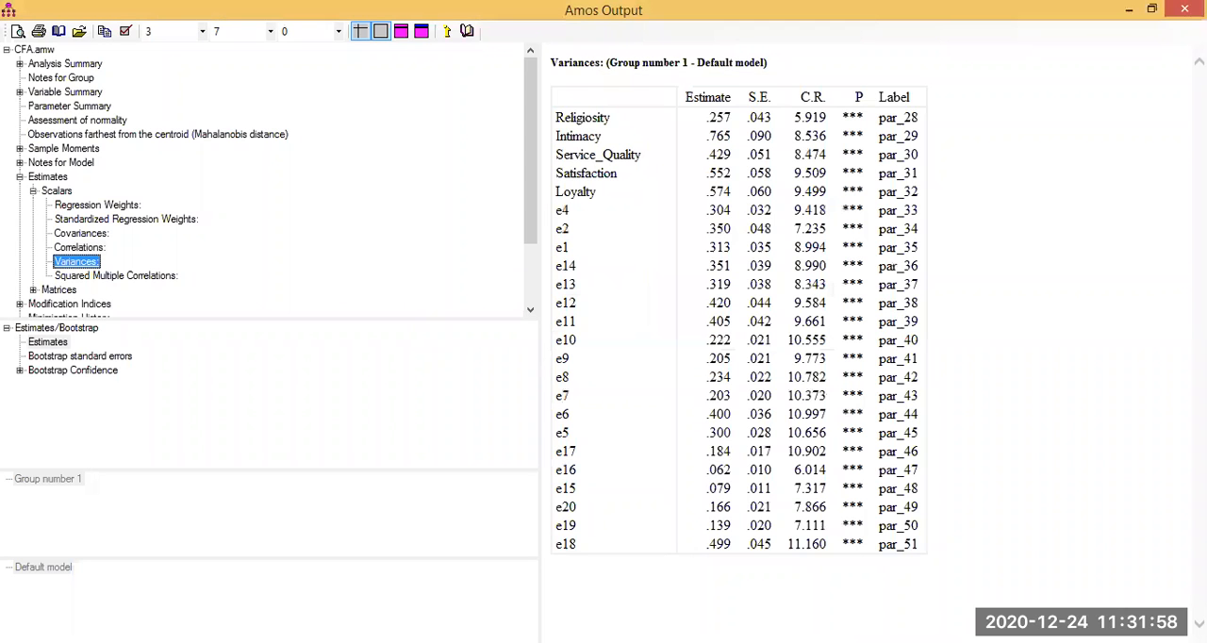
click(739, 311)
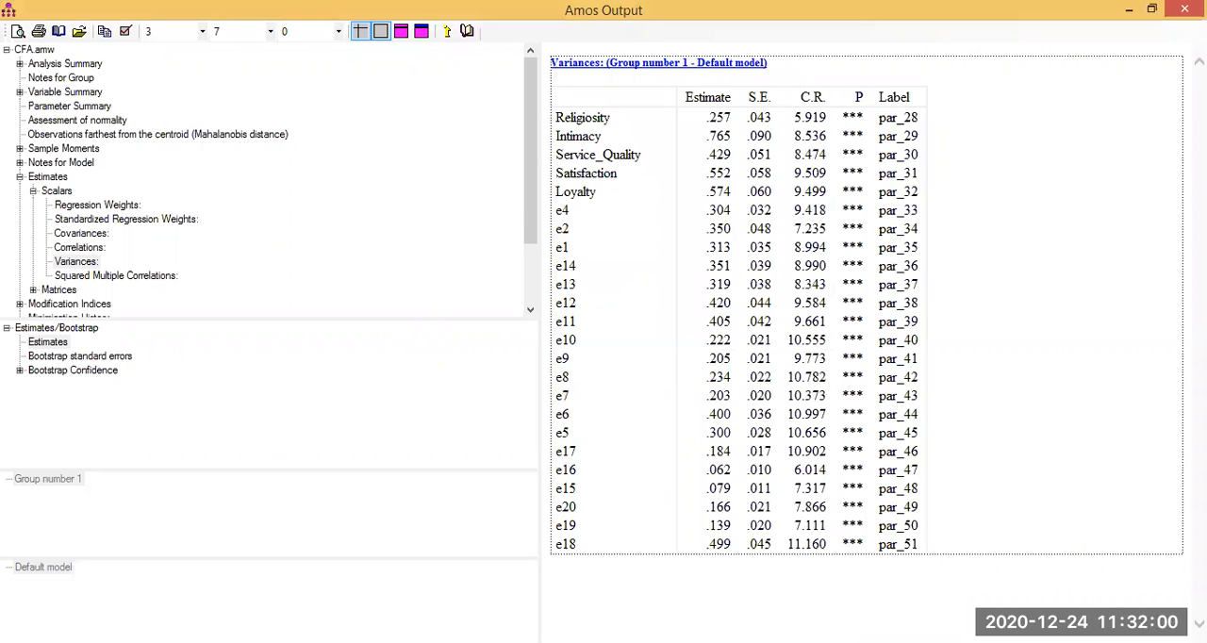
click(660, 63)
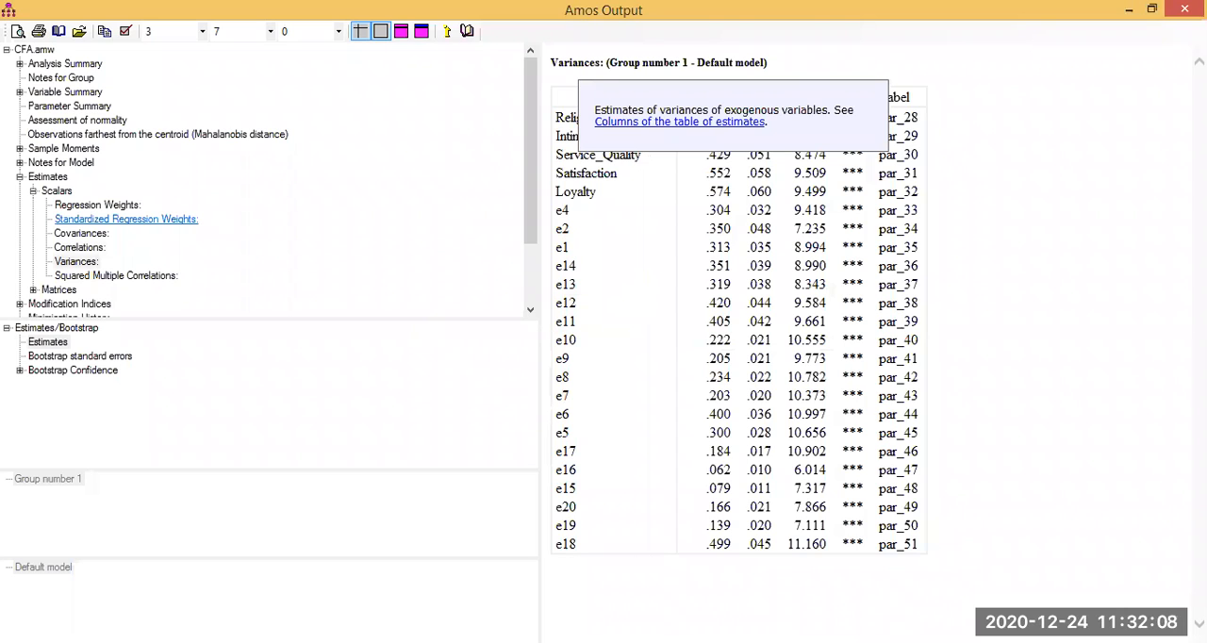
Display the Standardized Regression Weights estimates and select that table for copying.
click(126, 219)
click(755, 260)
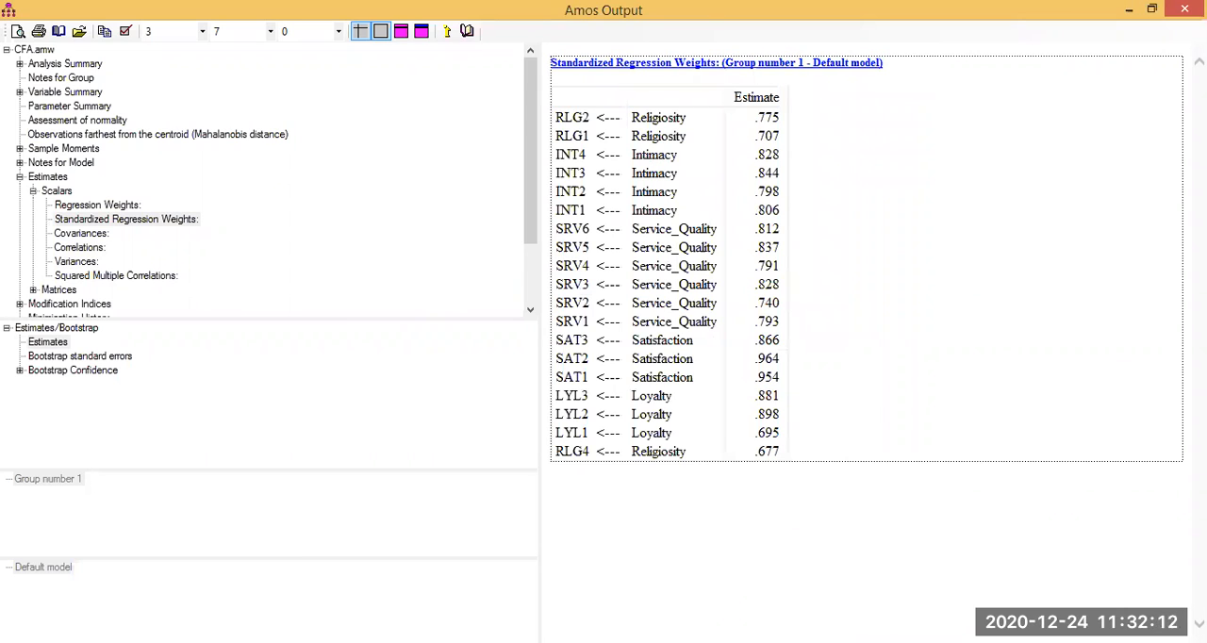
click(716, 63)
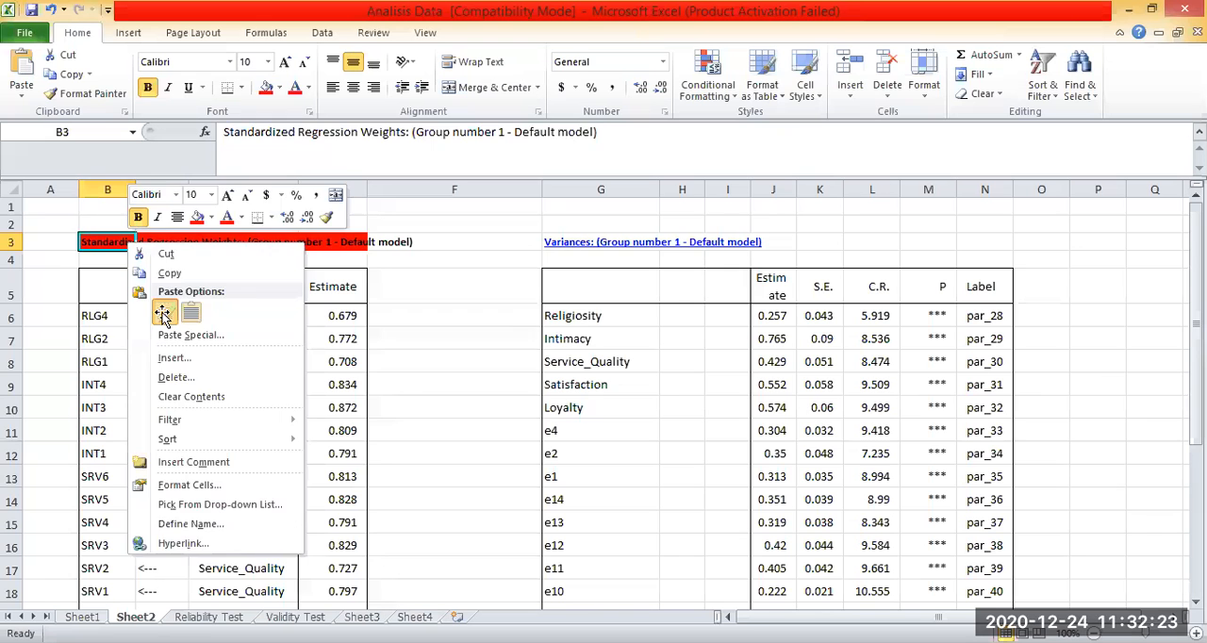
Back in Excel, replace Sheet2's Standardized Regression Weights and Variances tables with the ones from Amos Output and check both.
click(498, 329)
scroll(498, 329, down, 3)
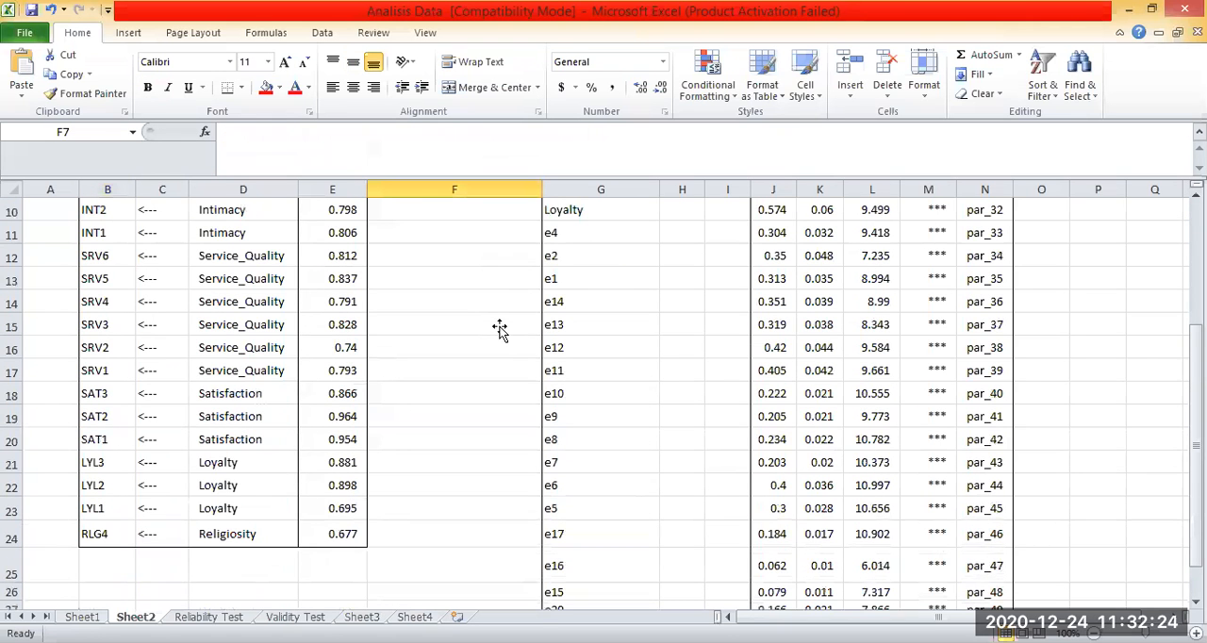
scroll(500, 329, up, 3)
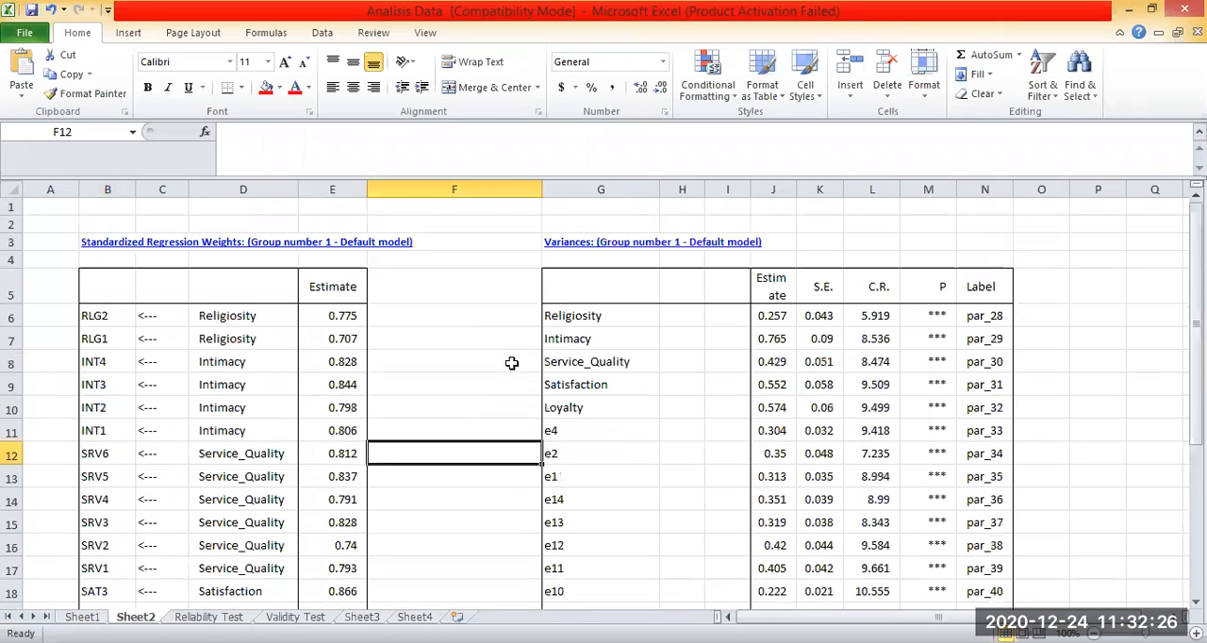
click(413, 352)
click(513, 276)
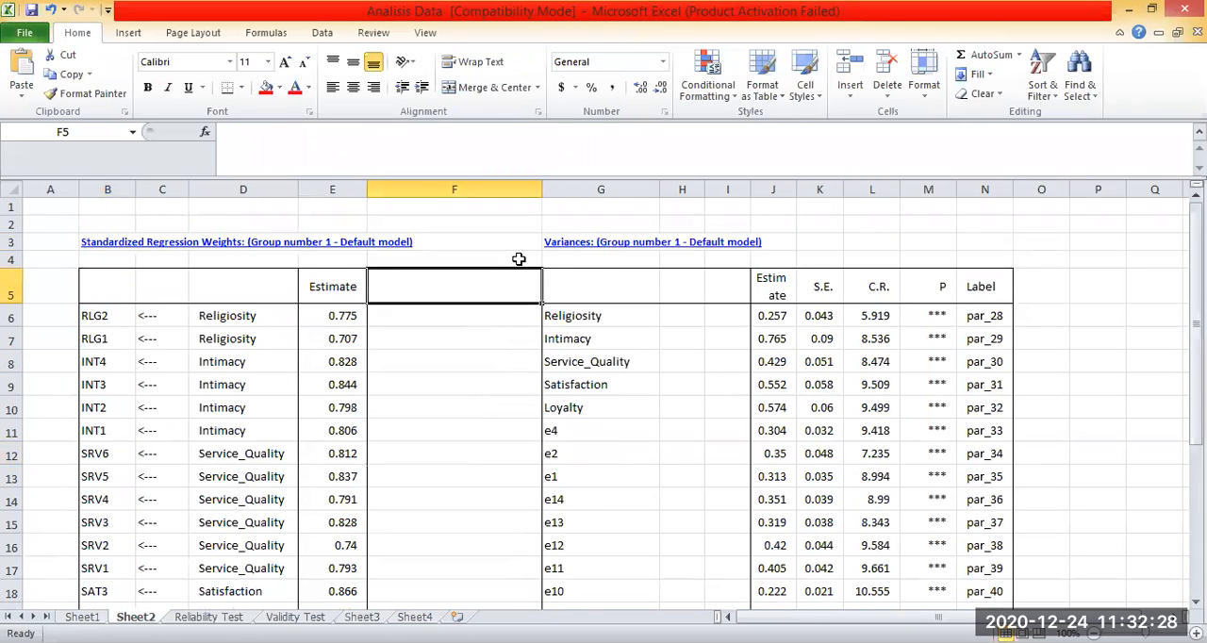
Delete the five latent-variable rows, Religiosity through Loyalty (G6:N10), from the Variances table, shifting the cells up.
click(1041, 315)
click(773, 407)
scroll(686, 355, down, 1)
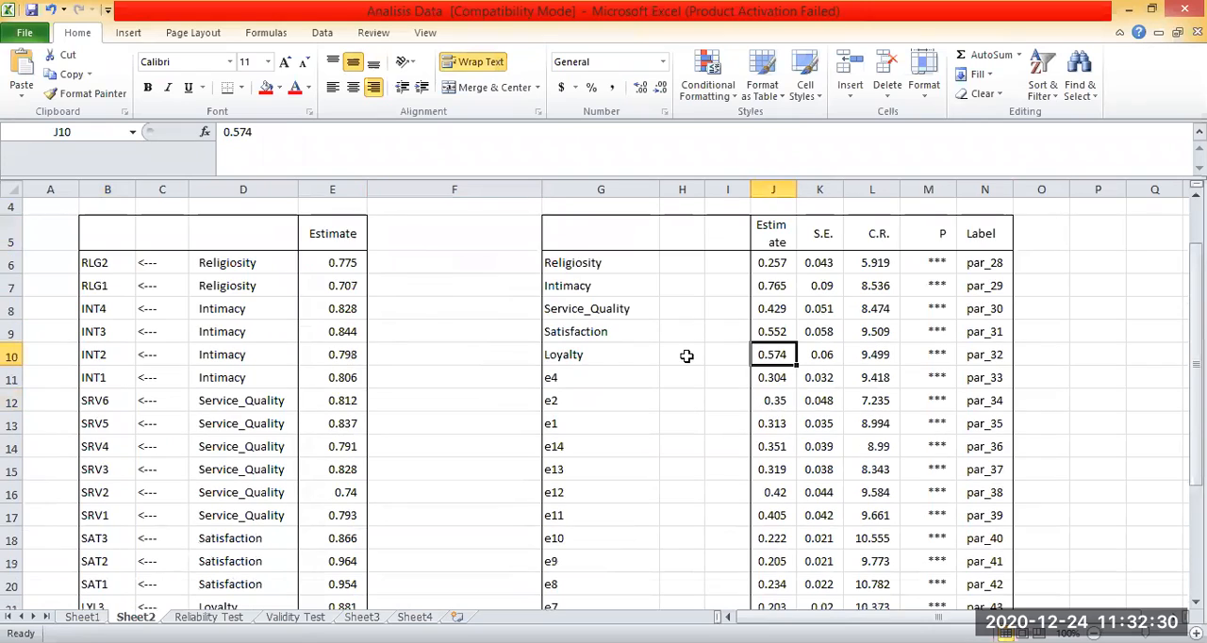
click(556, 264)
drag(673, 395, 671, 379)
click(550, 261)
drag(551, 262, 964, 358)
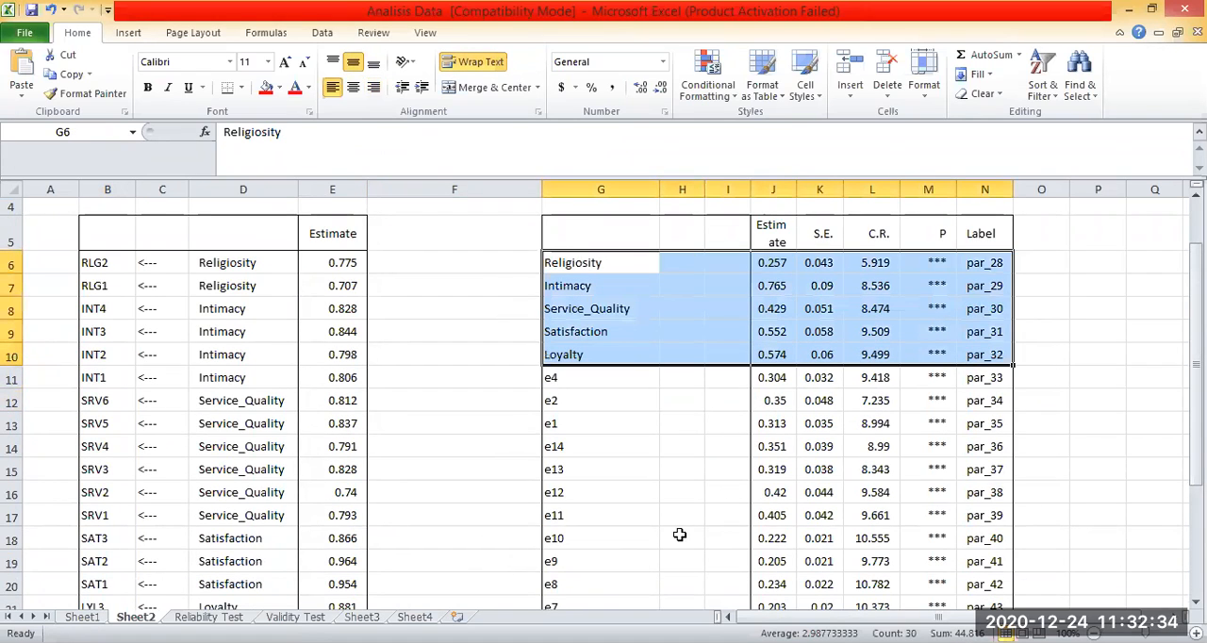
scroll(603, 377, down, 6)
scroll(584, 359, up, 7)
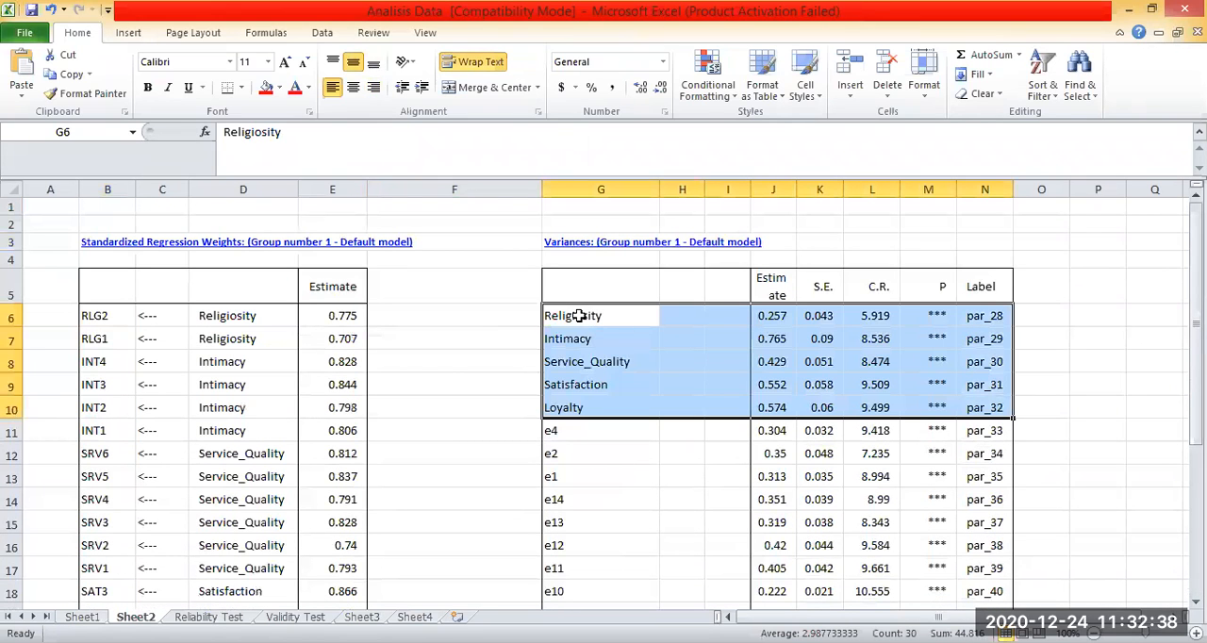
right_click(579, 317)
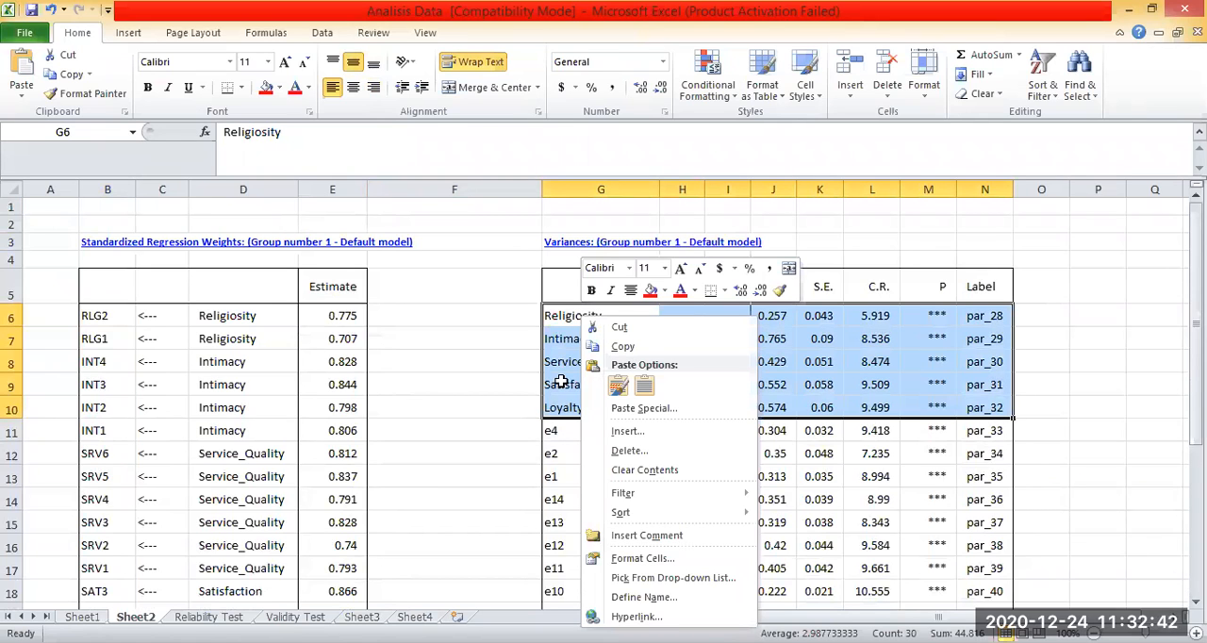
key(d)
click(594, 501)
Compare the order of the indicators in the regression weights table with the error terms in the Variances table, down to the last row.
scroll(368, 424, down, 4)
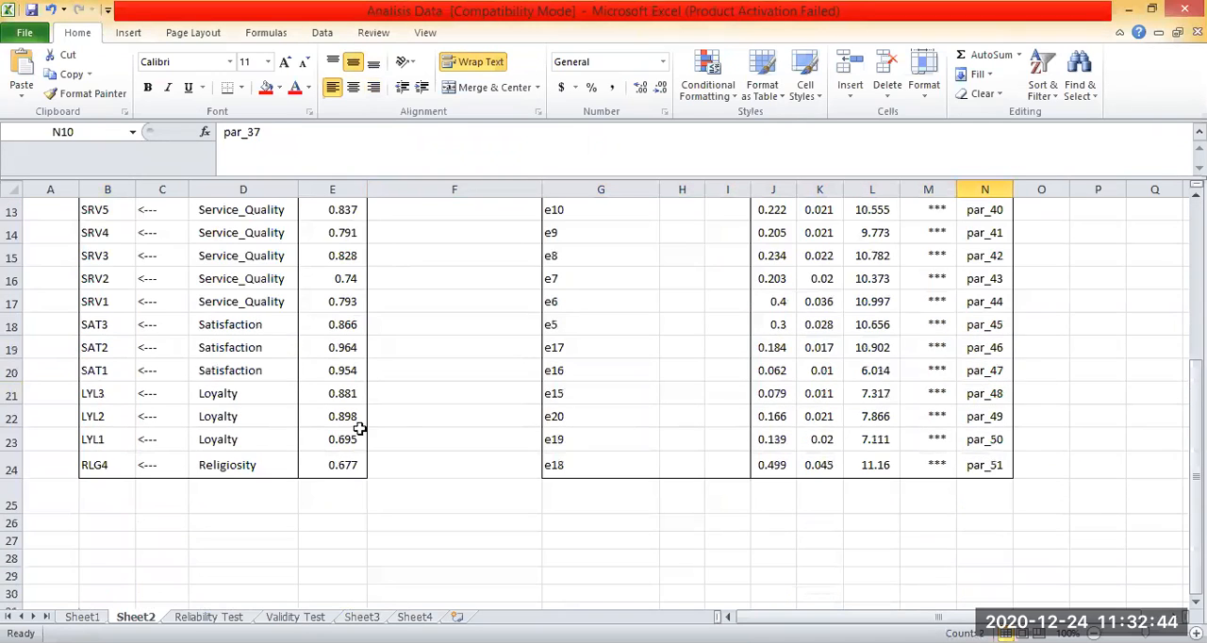
scroll(404, 415, down, 2)
scroll(404, 415, up, 6)
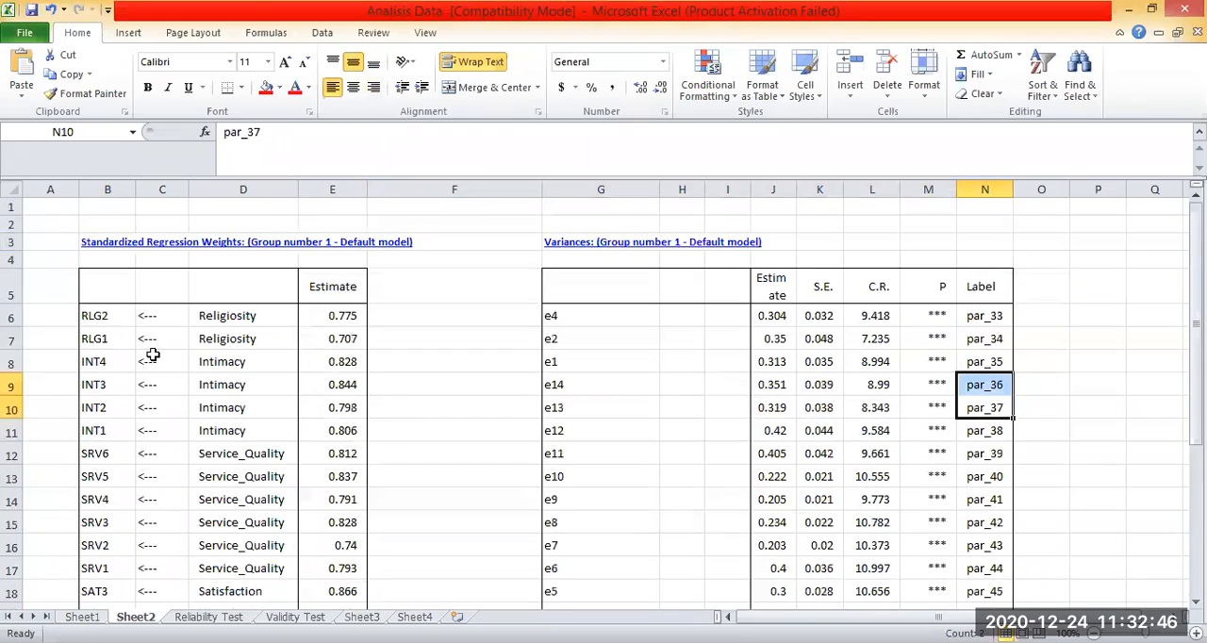
click(109, 320)
click(99, 436)
click(114, 400)
click(116, 385)
click(107, 362)
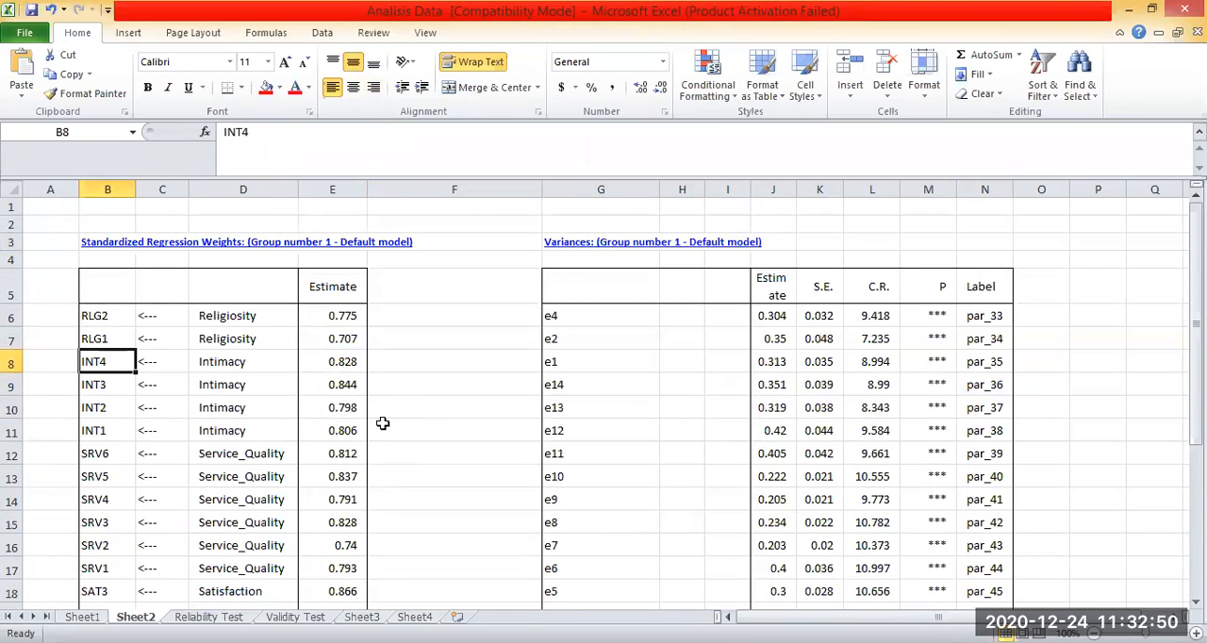
scroll(386, 424, down, 5)
key(ctrl+Down)
key(ctrl+shift+Right)
scroll(135, 329, down, 2)
click(108, 404)
scroll(180, 424, up, 2)
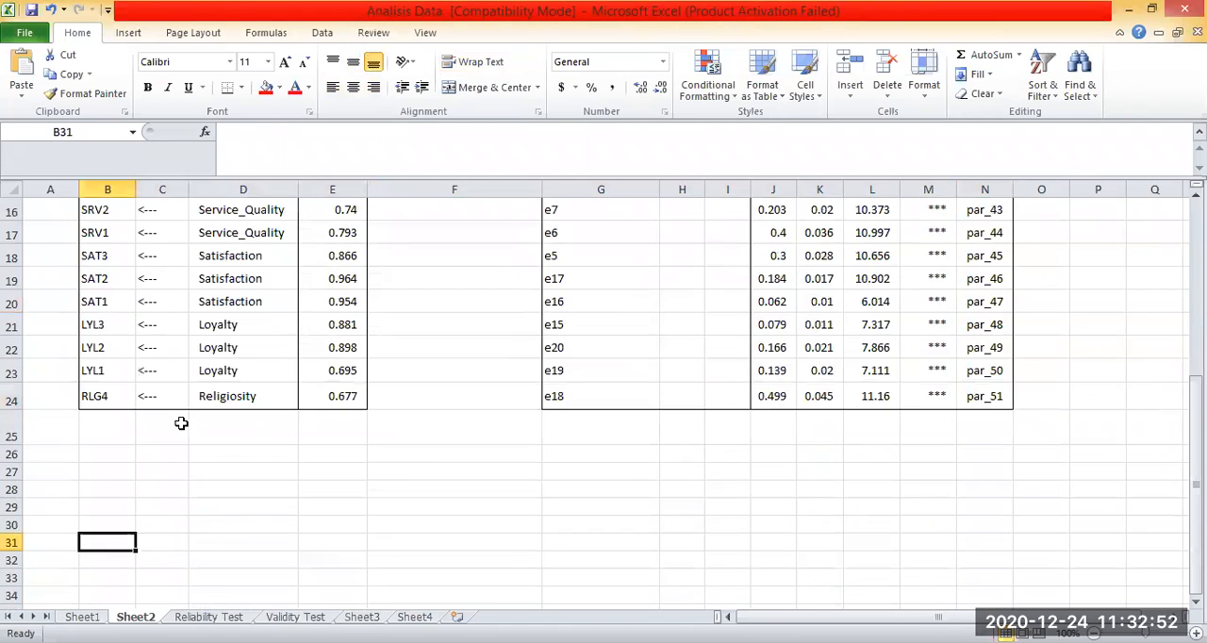
Move the RLG4 row (B24:E24) out of the regression weights table to B26.
drag(86, 396, 333, 396)
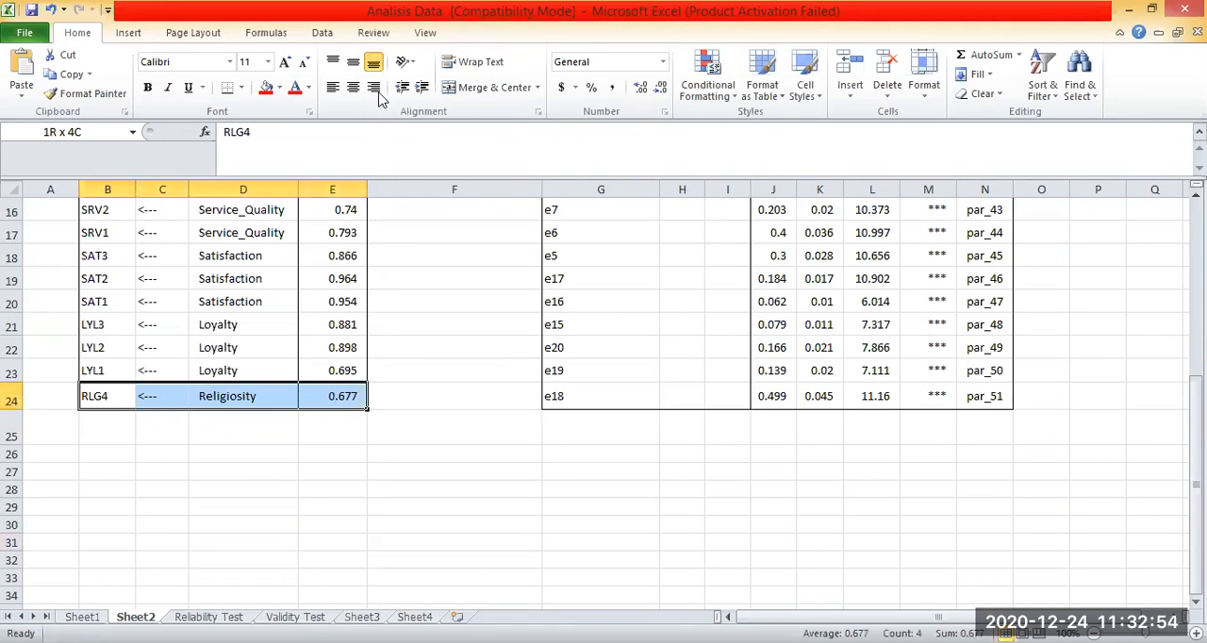
right_click(334, 400)
click(379, 95)
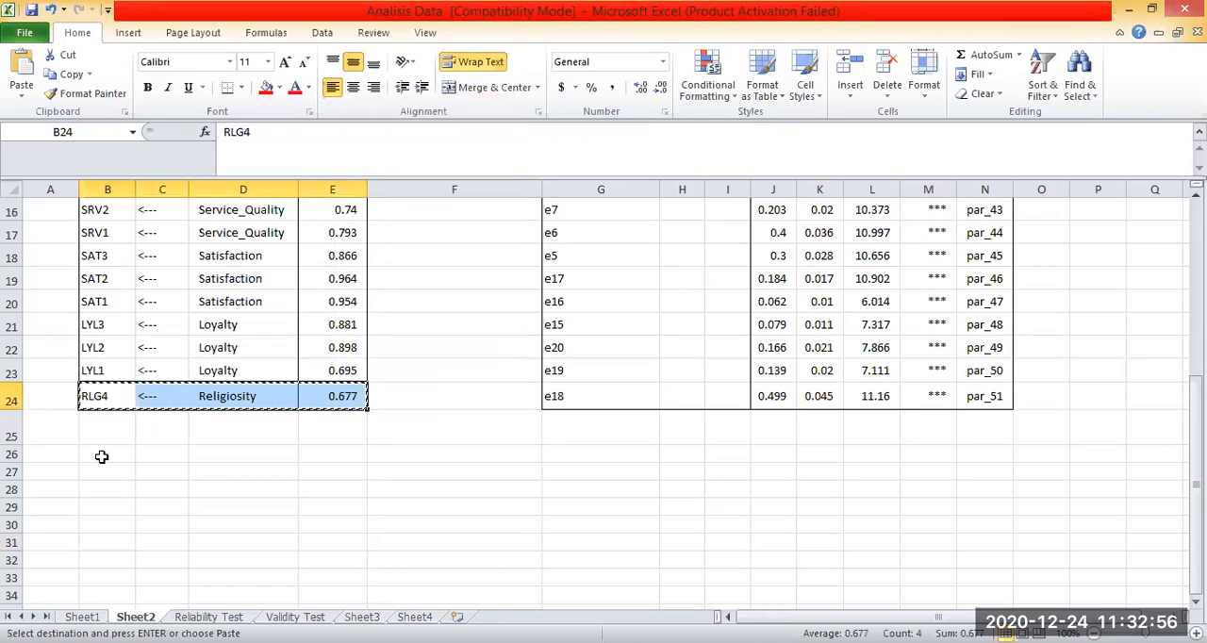
click(101, 456)
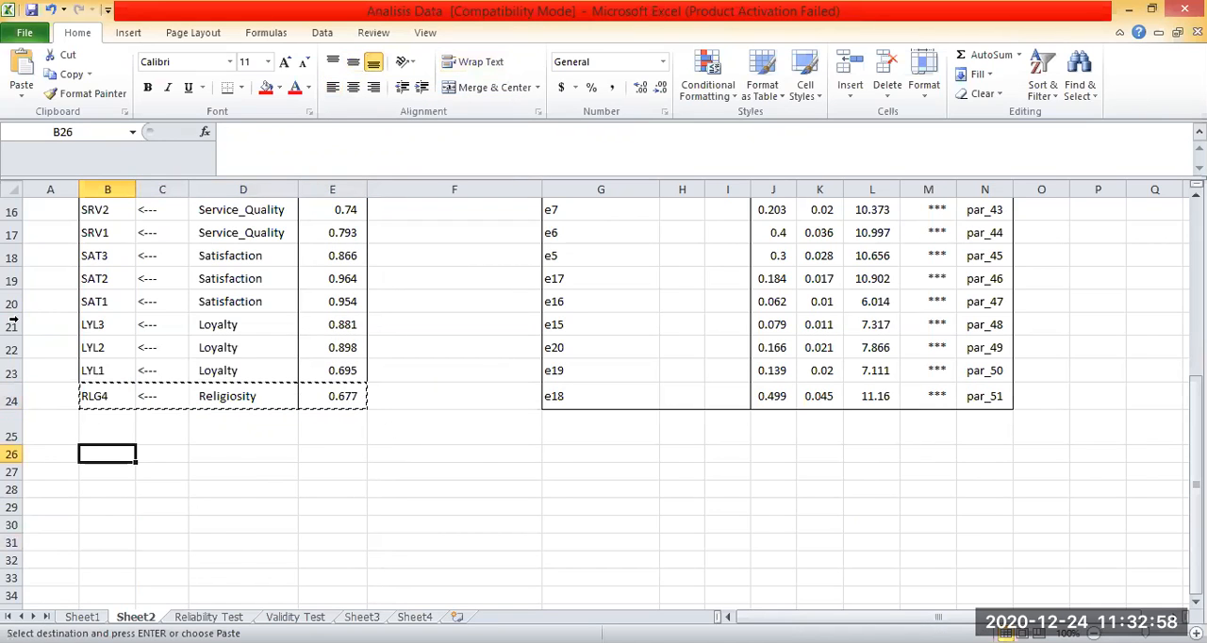
key(ctrl+v)
Insert a blank sheet row above the RLG2 row.
scroll(13, 321, up, 5)
drag(312, 314, 89, 314)
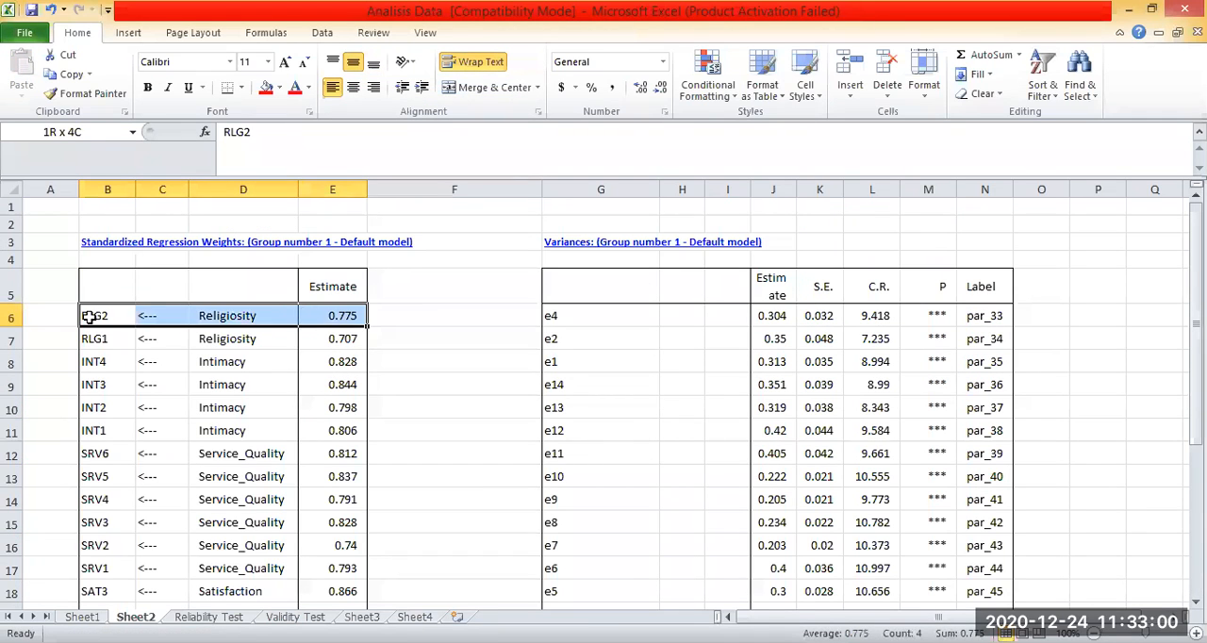
click(12, 316)
key(shift+F10)
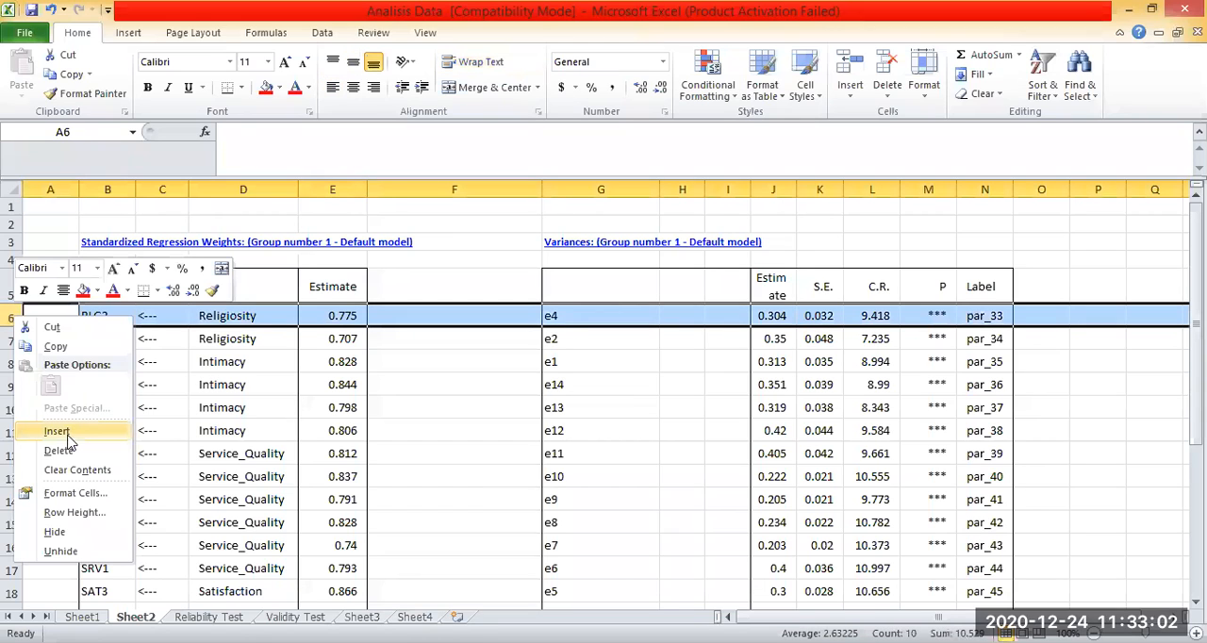
click(68, 439)
Delete the blank cells G6:N6 in the Variances table, shifting the cells up.
drag(543, 311, 990, 309)
right_click(989, 309)
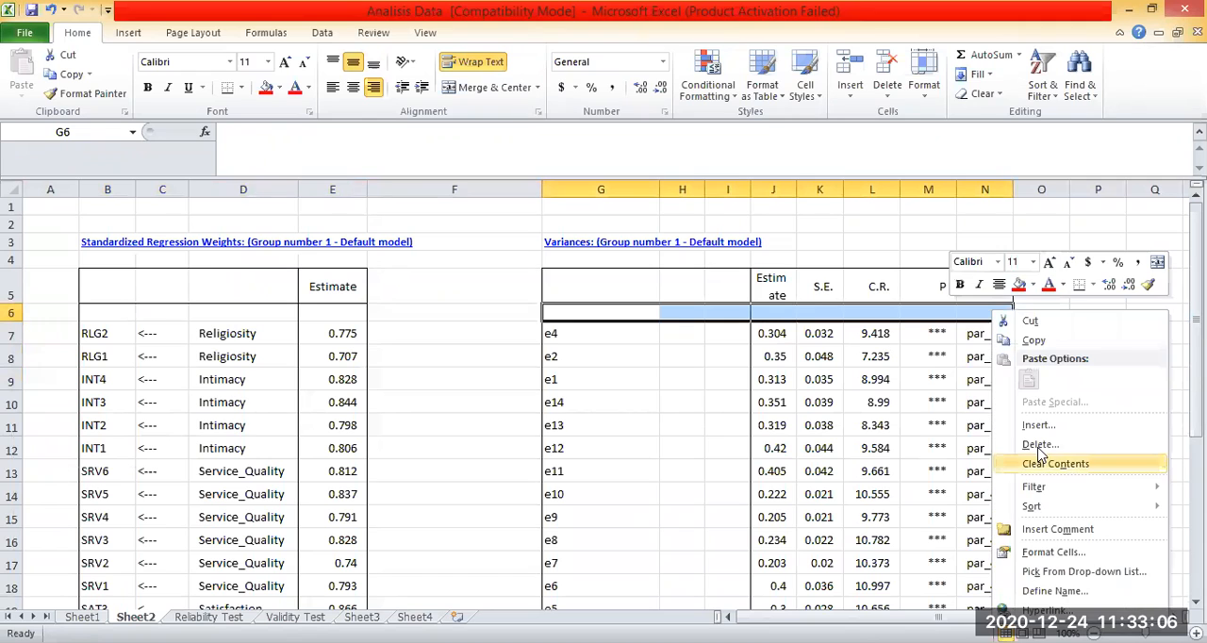
click(1040, 449)
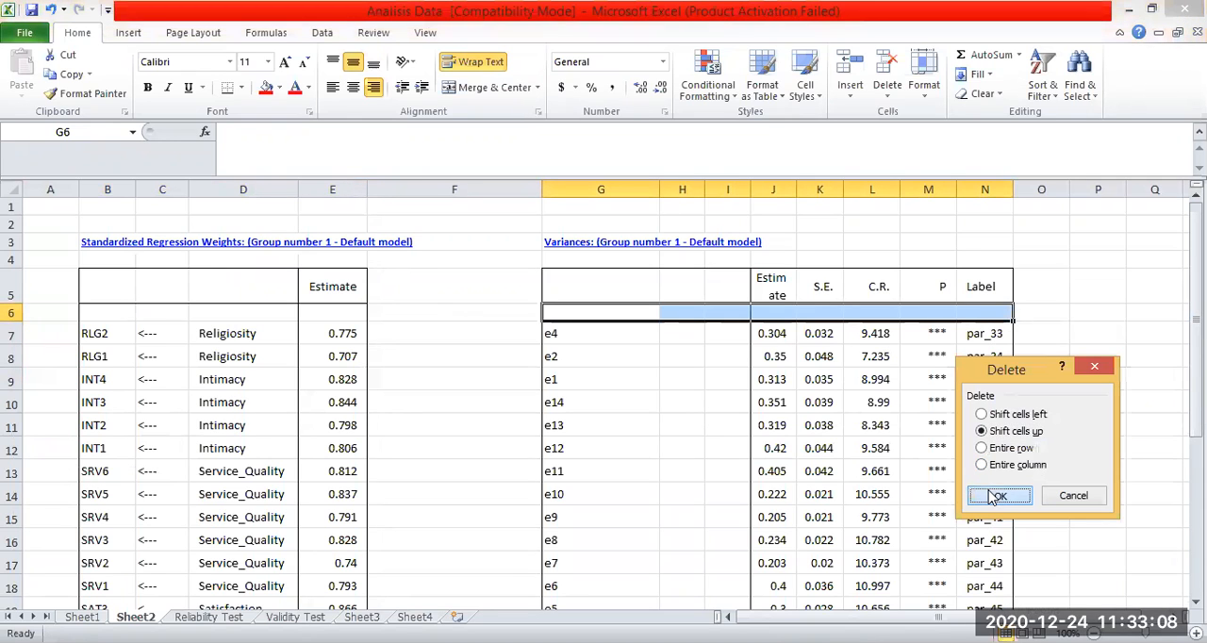
key(Return)
Move the RLG4 row from B27:E27 into the blank row at B6, above RLG2.
scroll(223, 418, down, 7)
scroll(94, 477, up, 2)
drag(95, 477, 362, 483)
right_click(337, 477)
click(386, 182)
scroll(100, 309, up, 5)
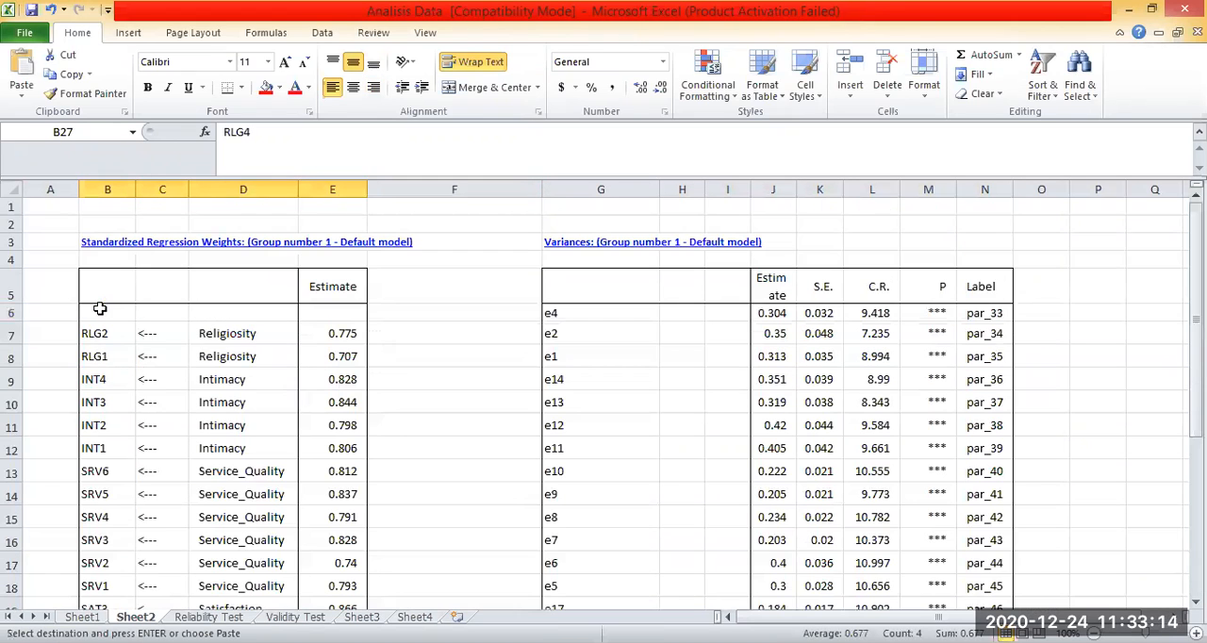
click(112, 310)
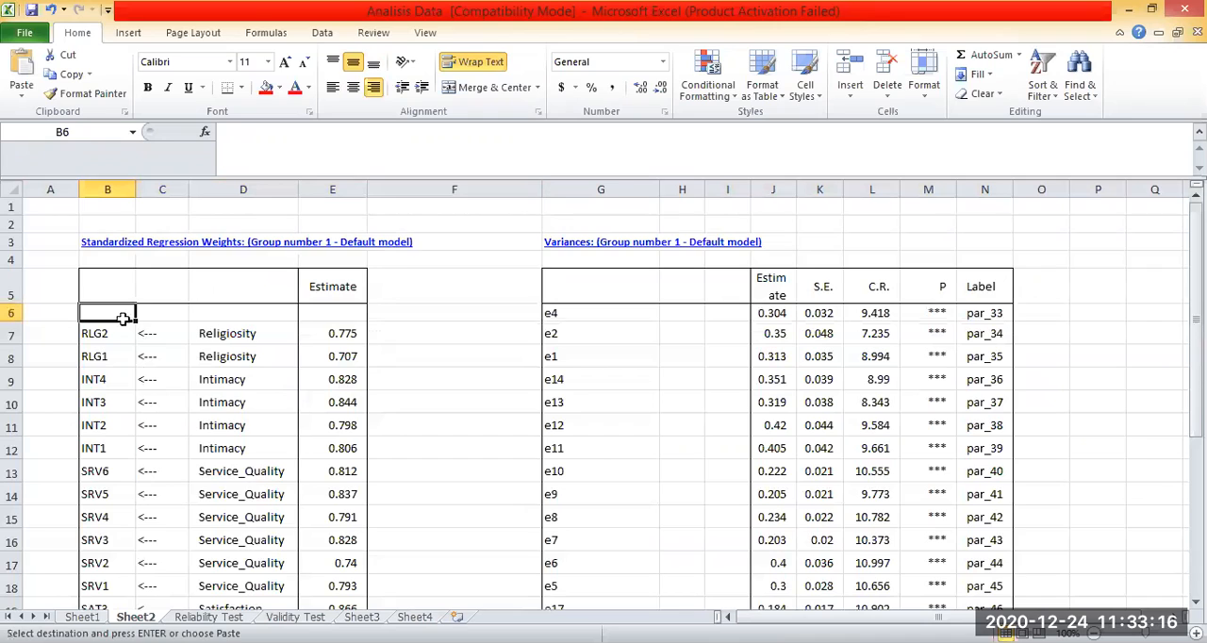
key(ctrl+v)
Remove the bottom border from the RLG4 row's cells B6:E6.
right_click(321, 310)
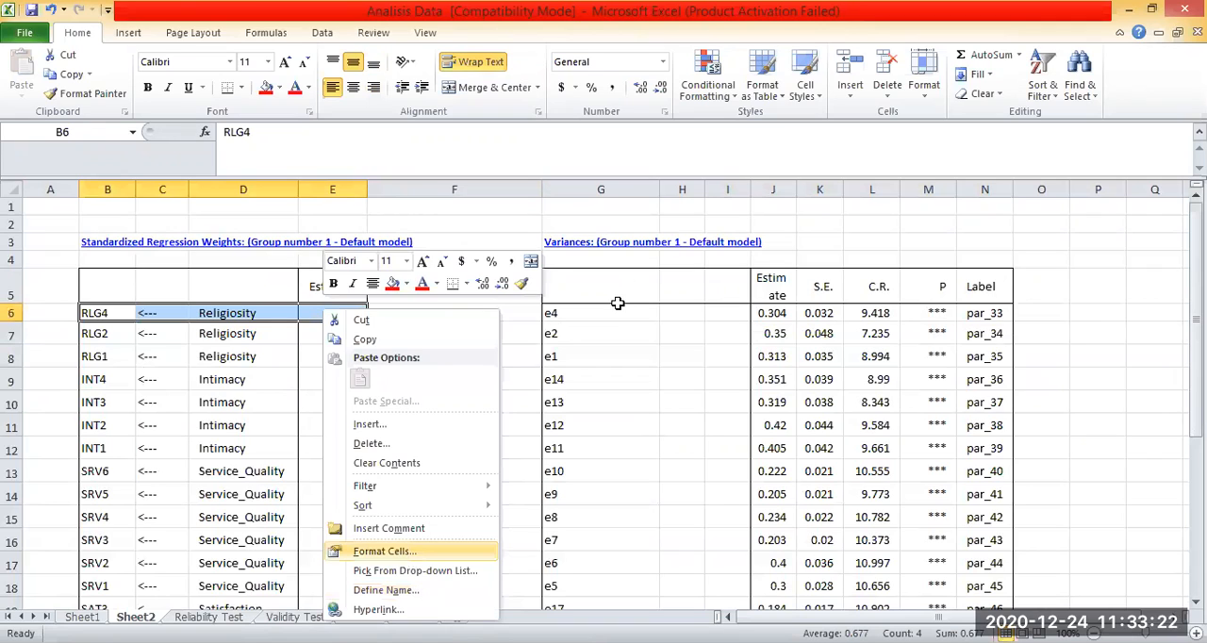
key(Escape)
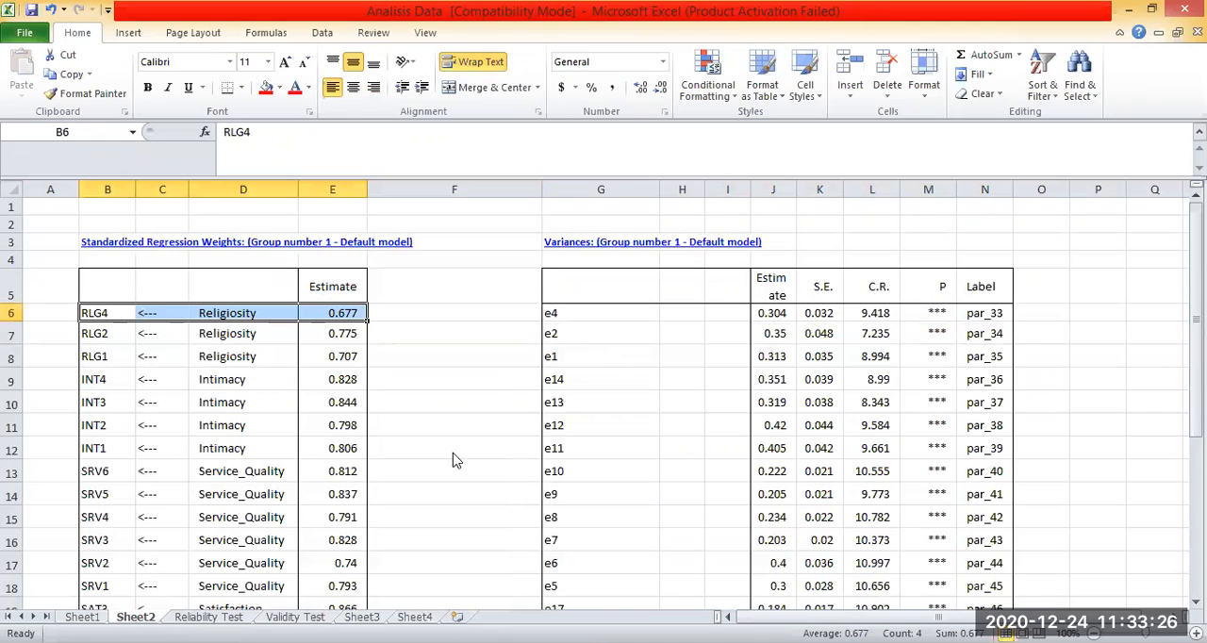
key(ctrl+1)
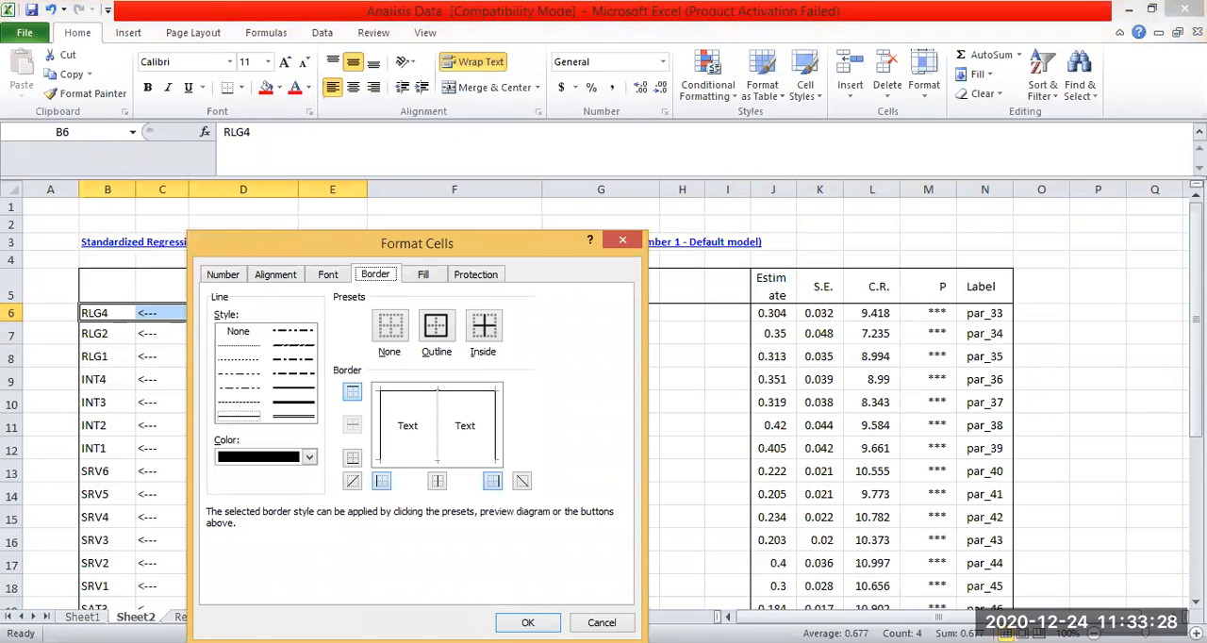
click(511, 620)
click(487, 292)
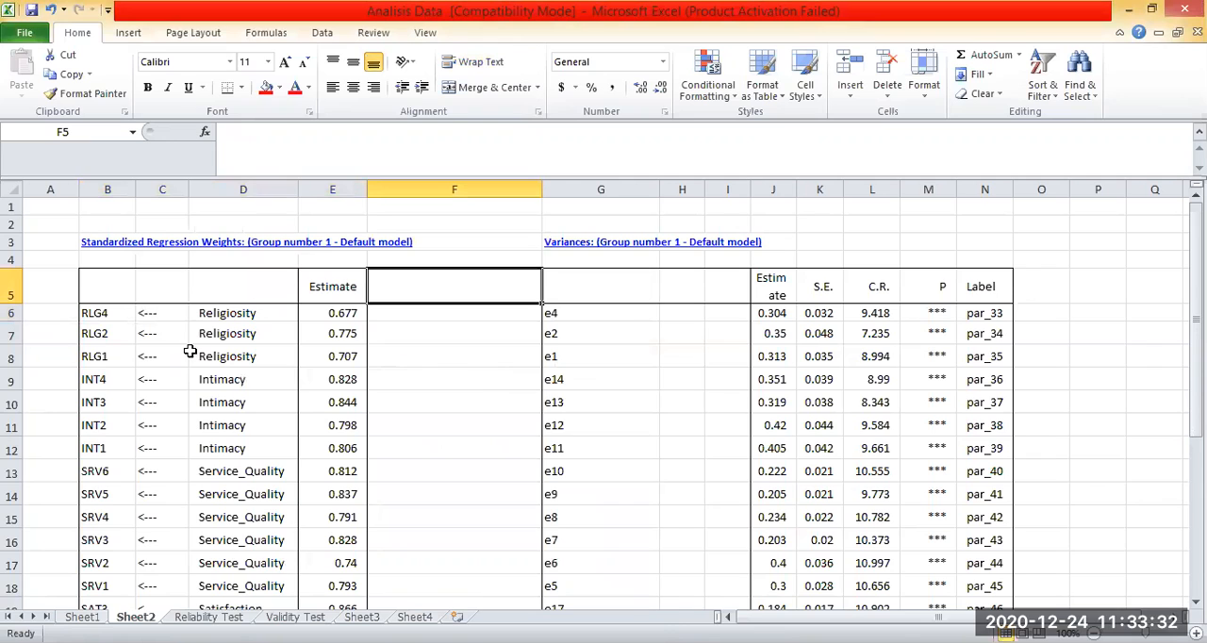
key(Up)
key(Up)
drag(106, 313, 162, 313)
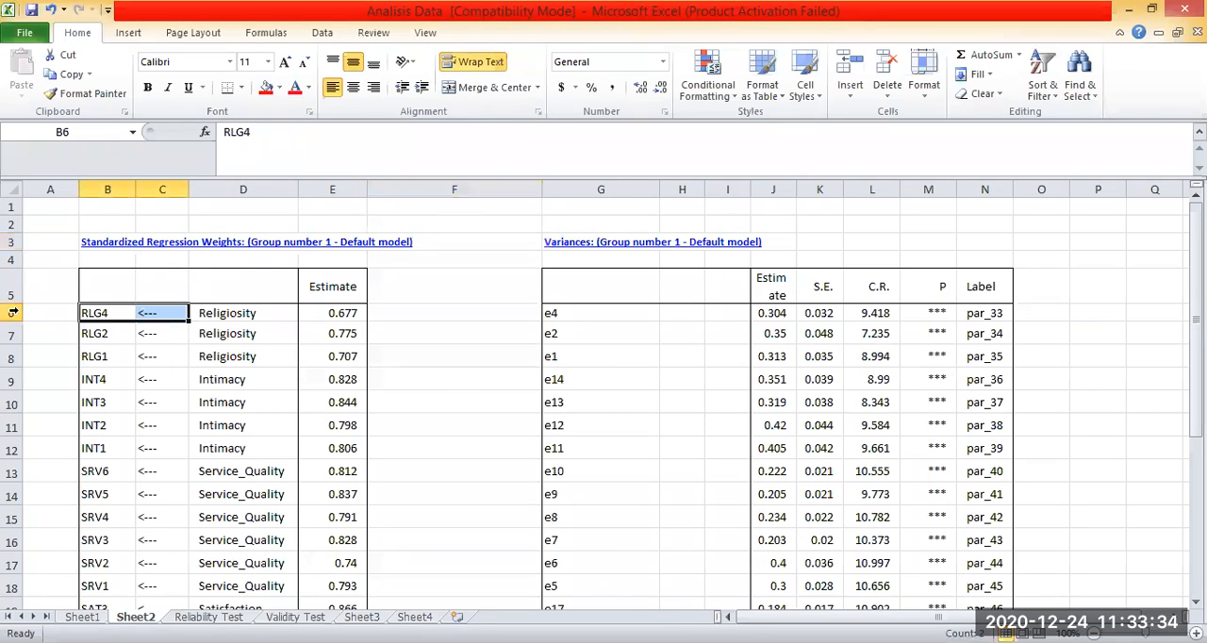
click(13, 312)
click(514, 352)
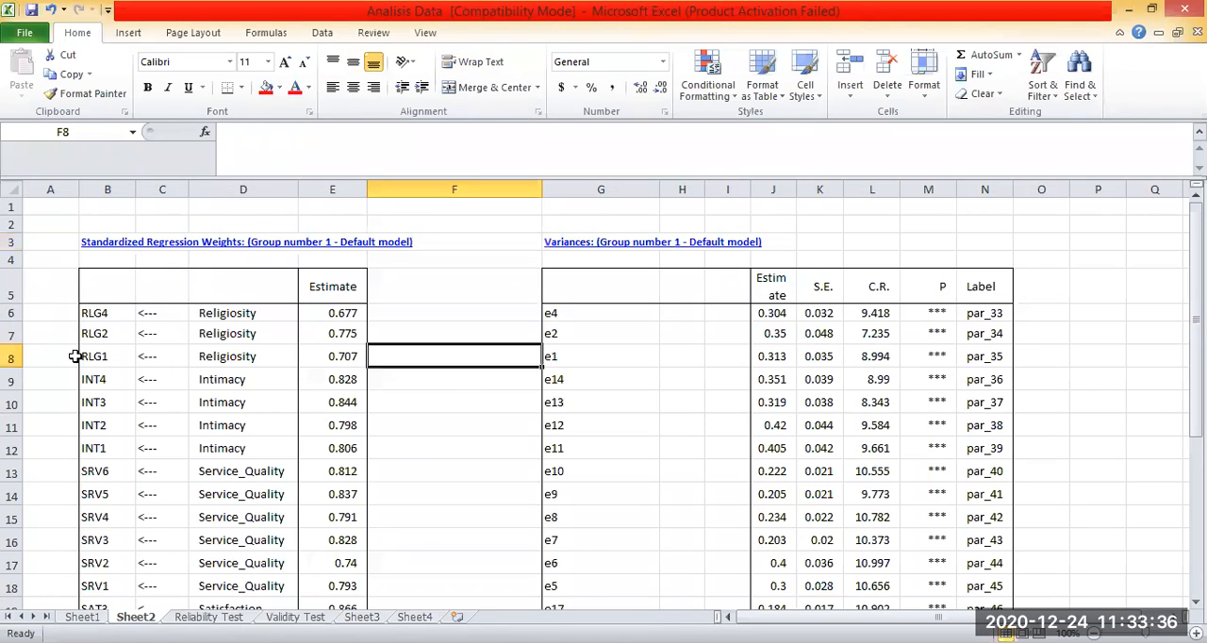
Fill the RLG1 cell B8 and its matching error term cell G8 (e1) with red.
click(13, 358)
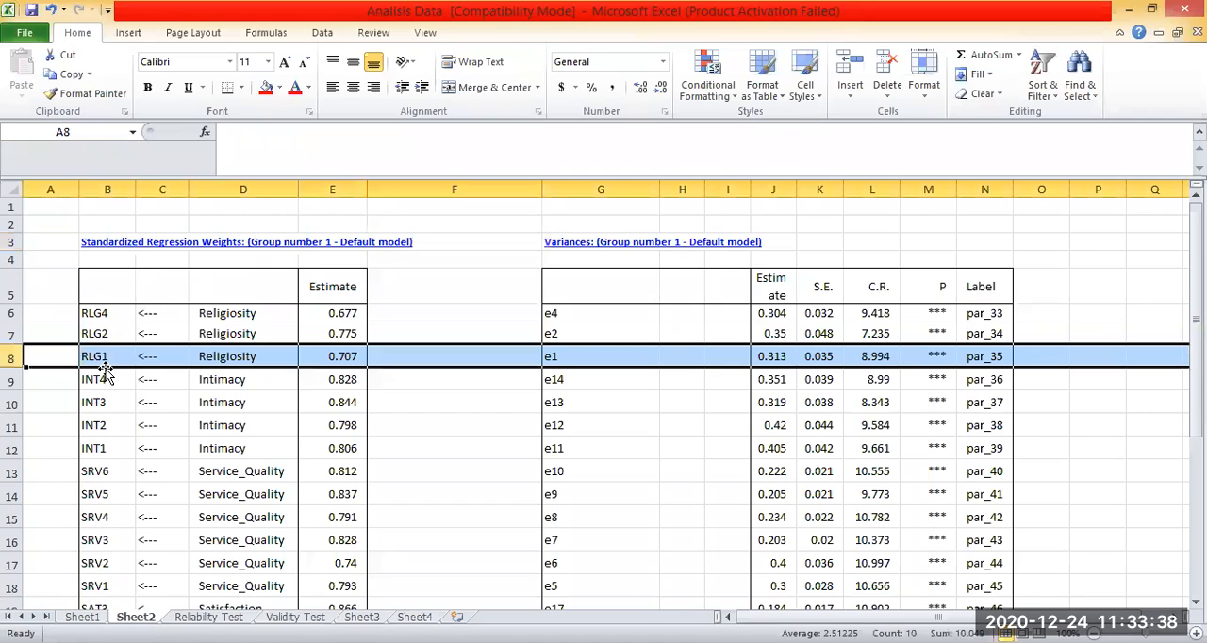
key(Right)
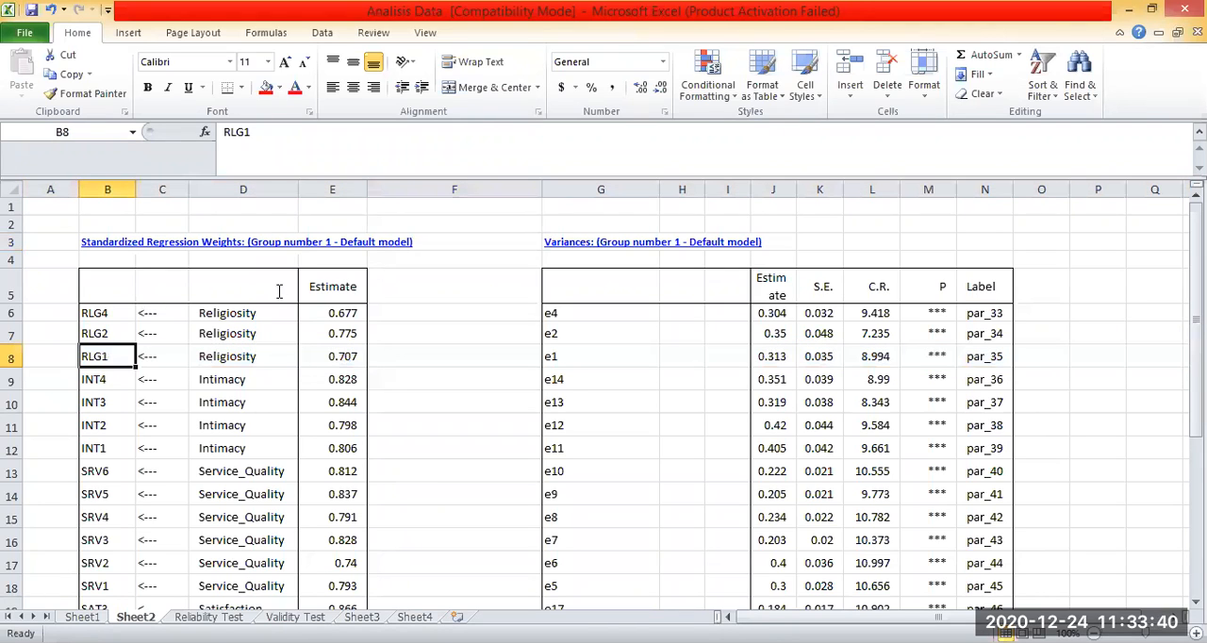
click(265, 88)
click(523, 379)
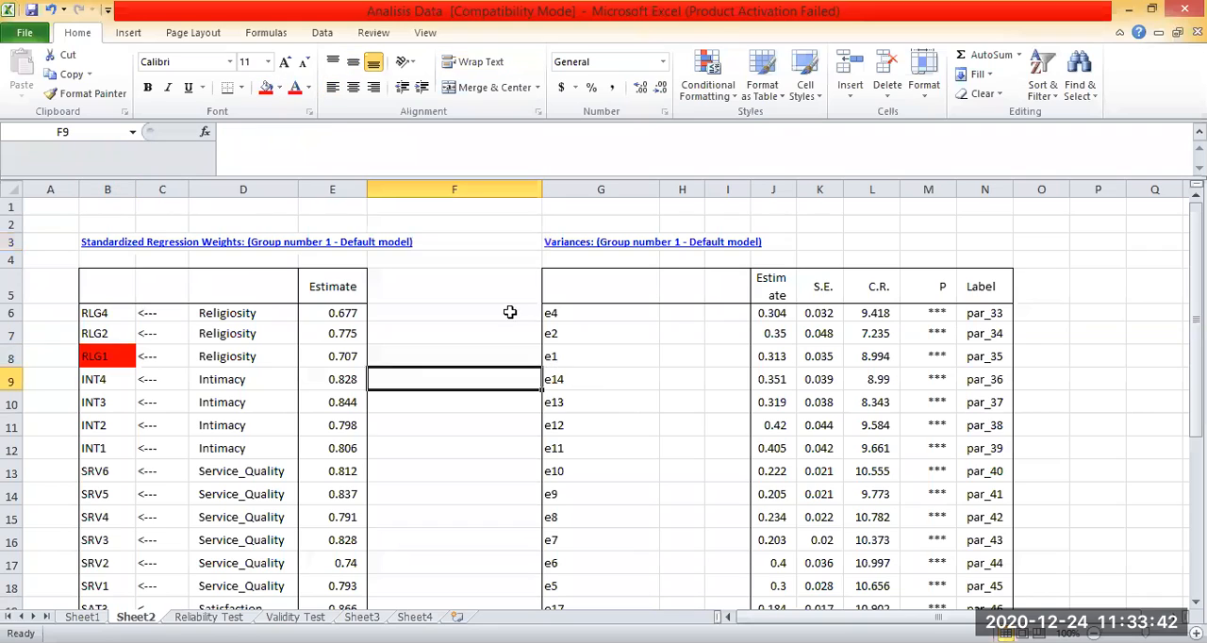
click(556, 359)
click(265, 88)
click(584, 494)
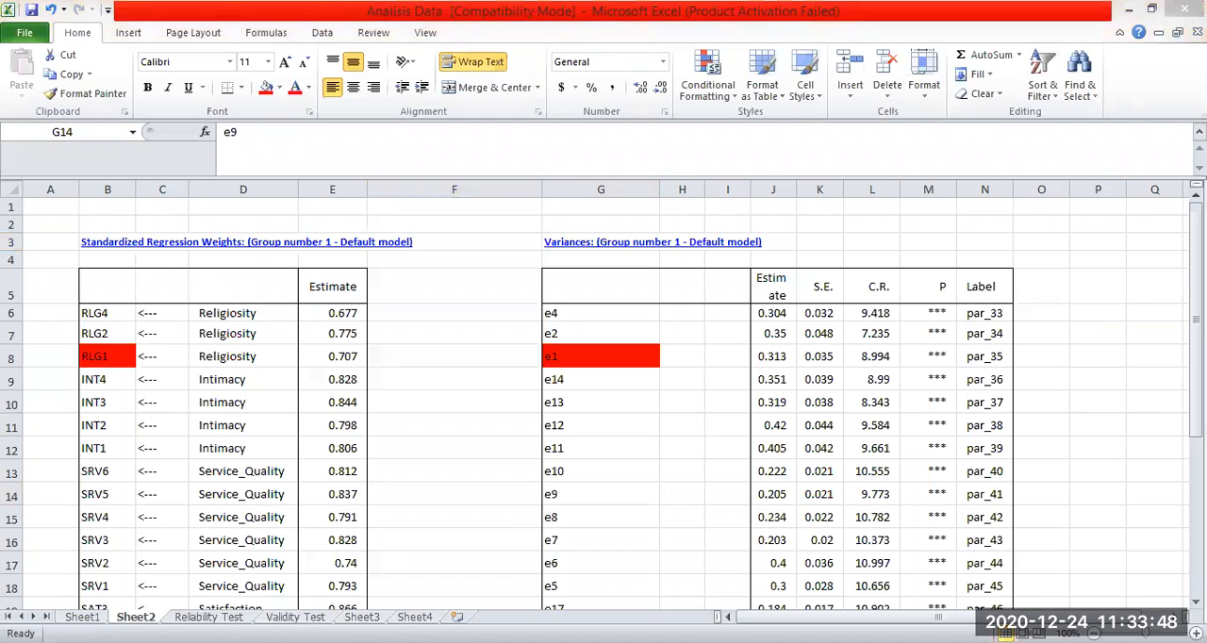
click(521, 349)
click(481, 380)
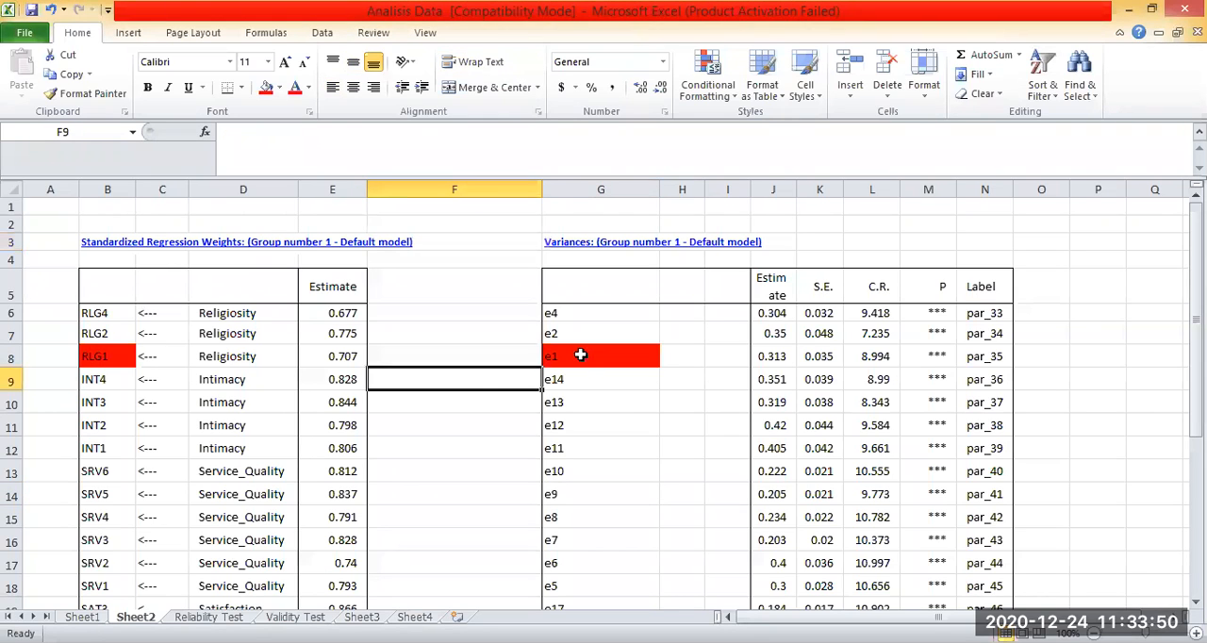
drag(87, 356, 567, 357)
click(85, 362)
click(17, 358)
click(524, 524)
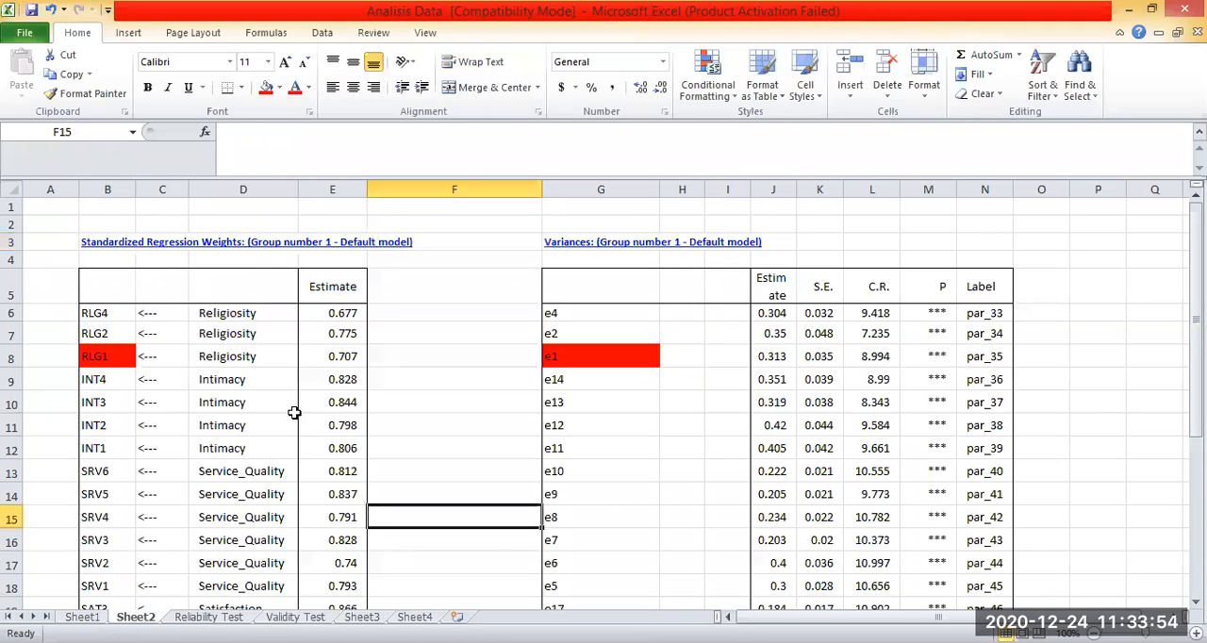
Fill the RLG2 cell B7 and its matching error term cell G7 (e2) with red and check the remaining row pairs.
key(shift+Up)
click(91, 338)
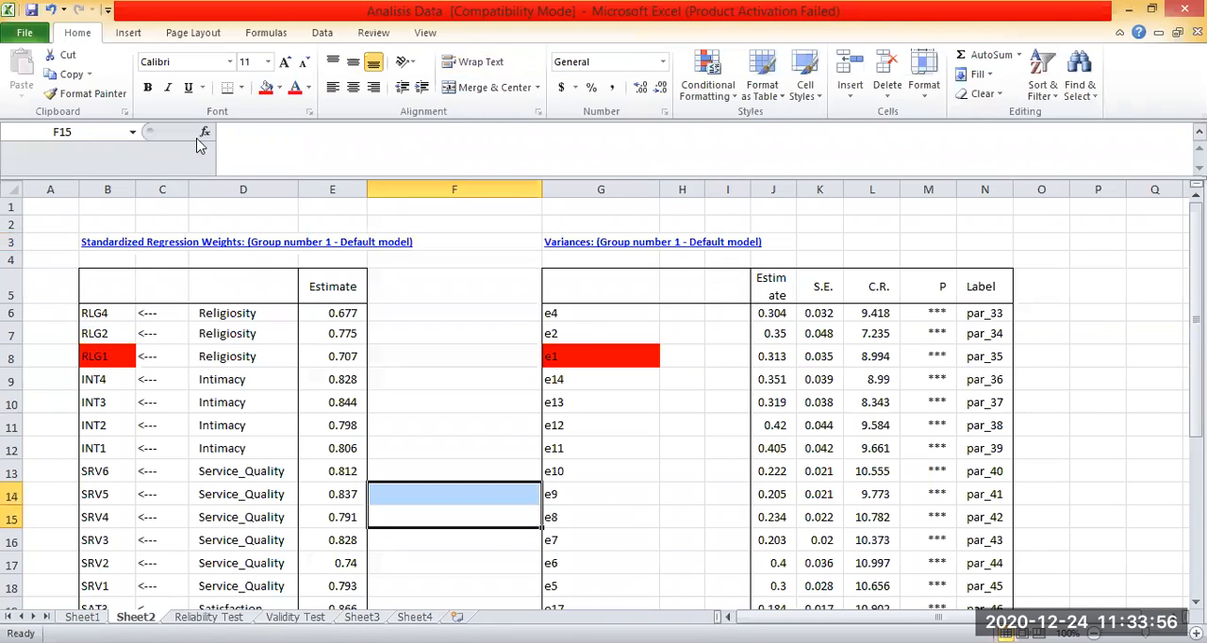
click(266, 87)
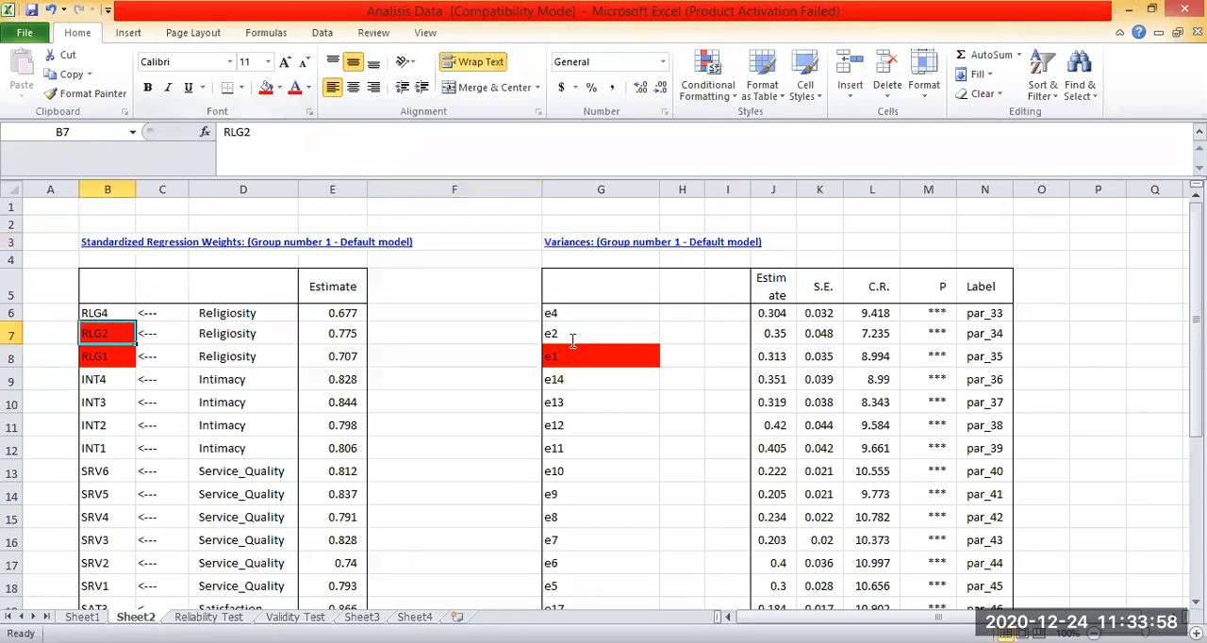
click(563, 333)
key(F4)
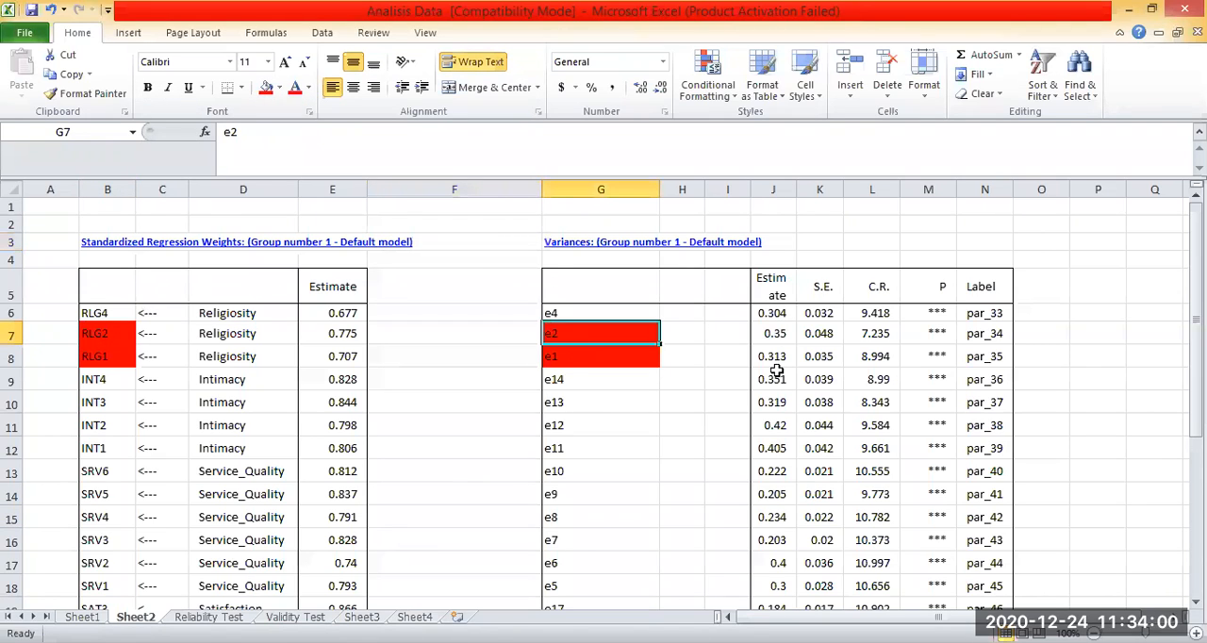
click(772, 332)
click(677, 405)
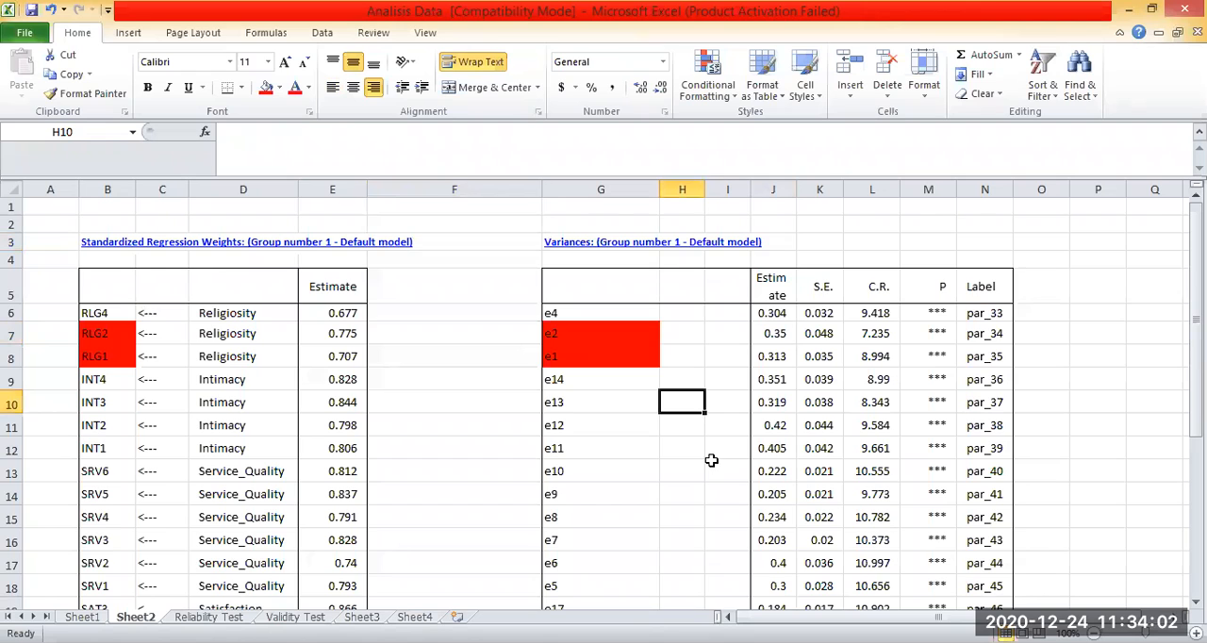
scroll(711, 460, down, 3)
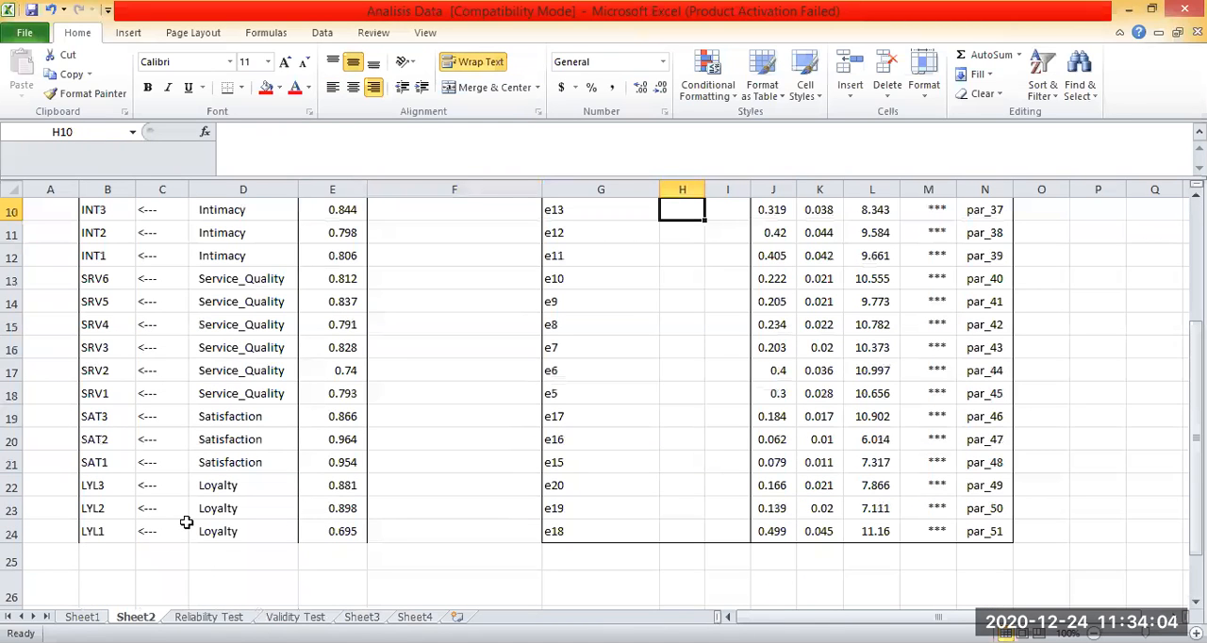
scroll(109, 352, up, 3)
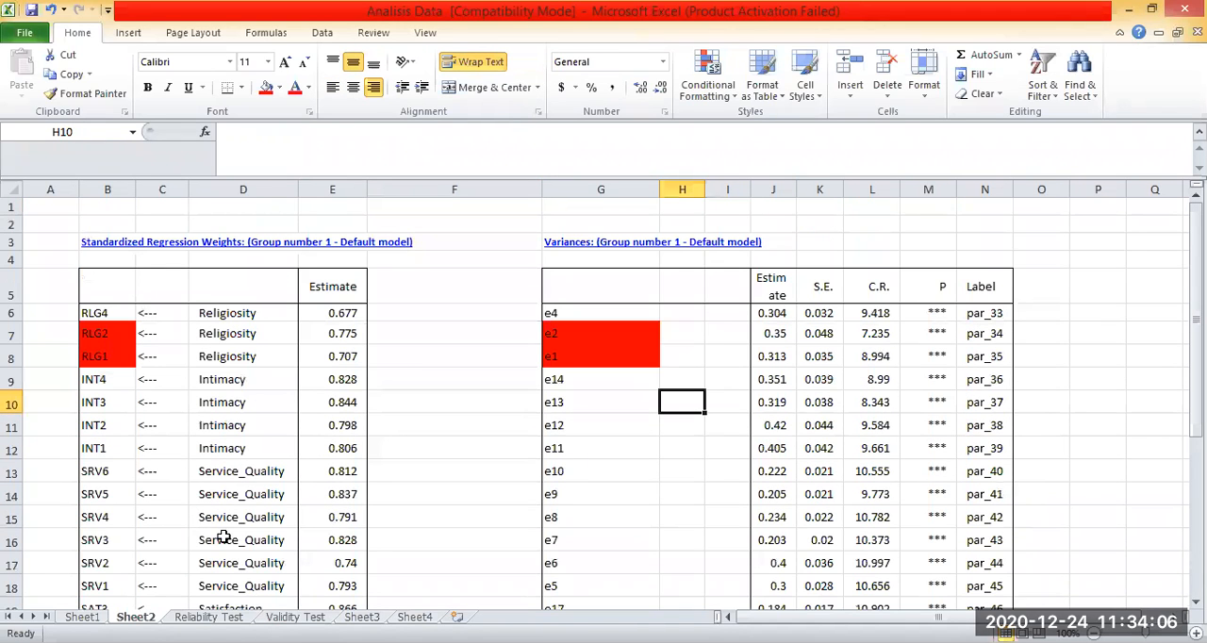
Check in Sheet2 that each item in column B lines up with its matching error term in column G.
scroll(568, 382, down, 2)
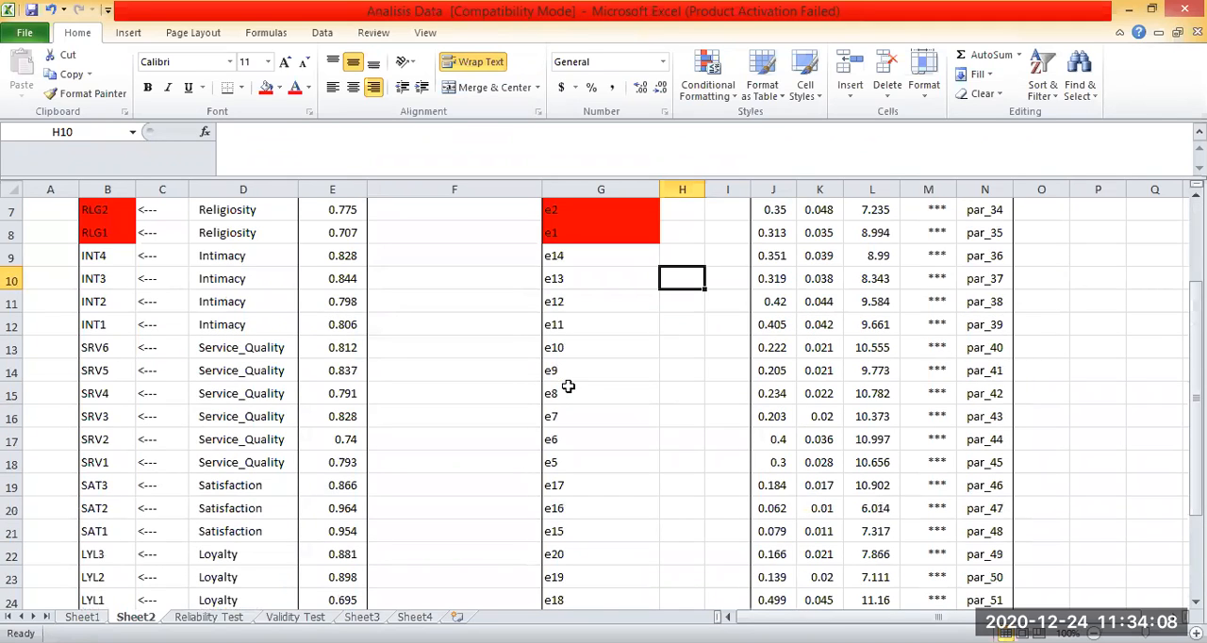
click(103, 326)
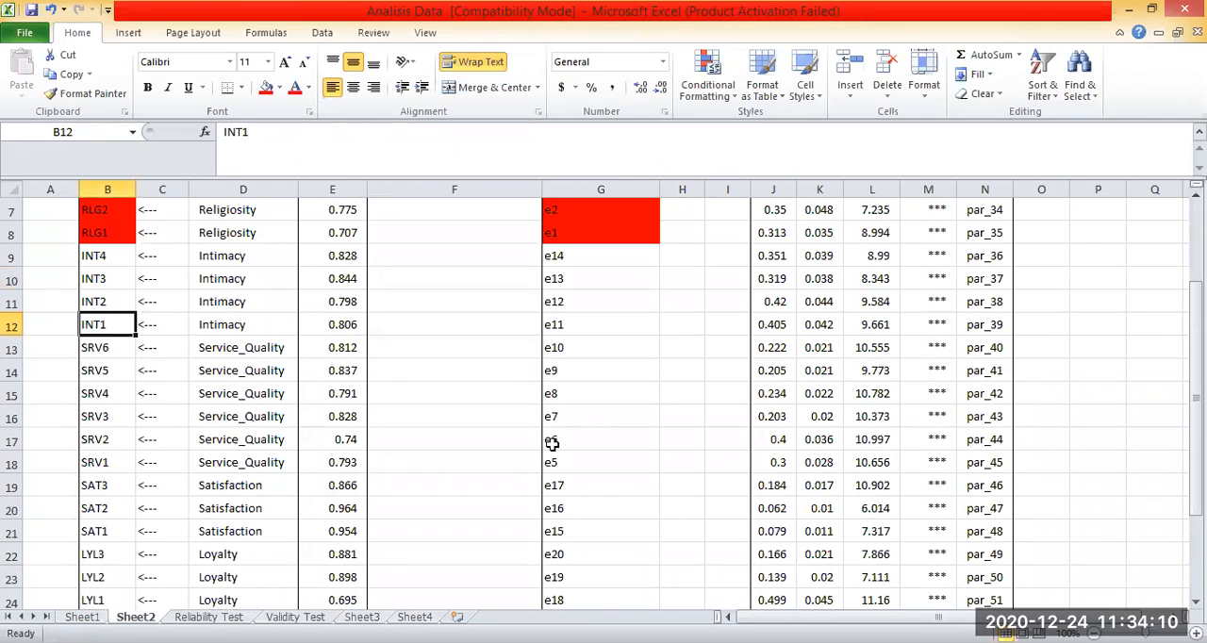
scroll(569, 332, up, 2)
click(569, 315)
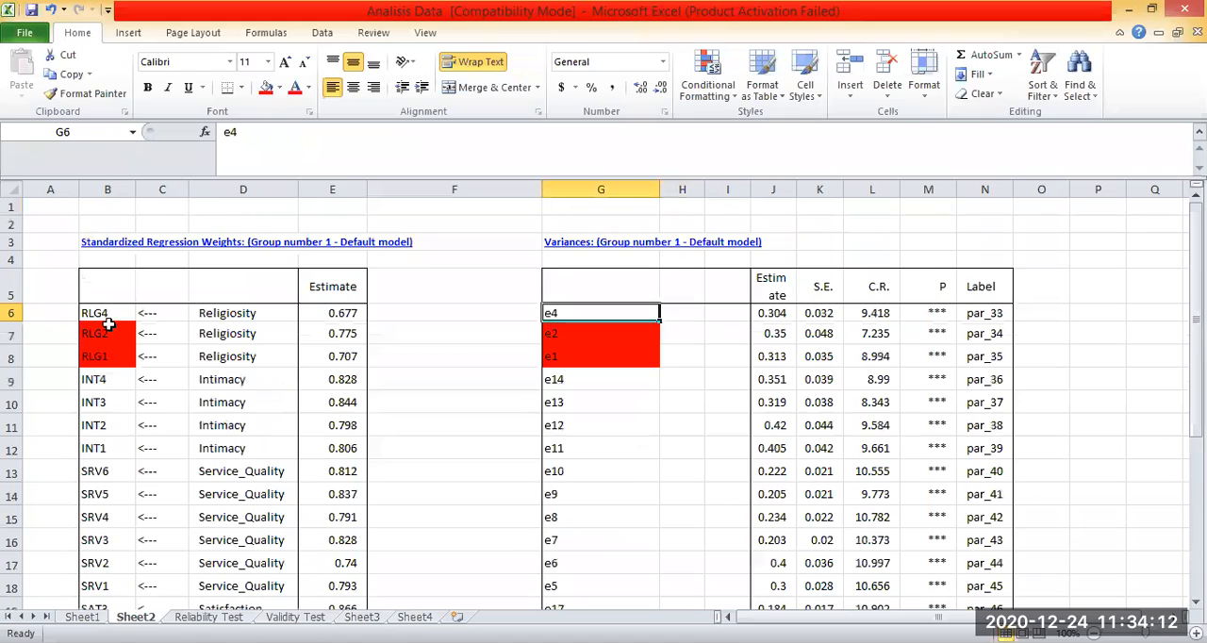
key(Left)
key(Left)
key(Left)
key(Left)
key(Left)
scroll(566, 403, down, 3)
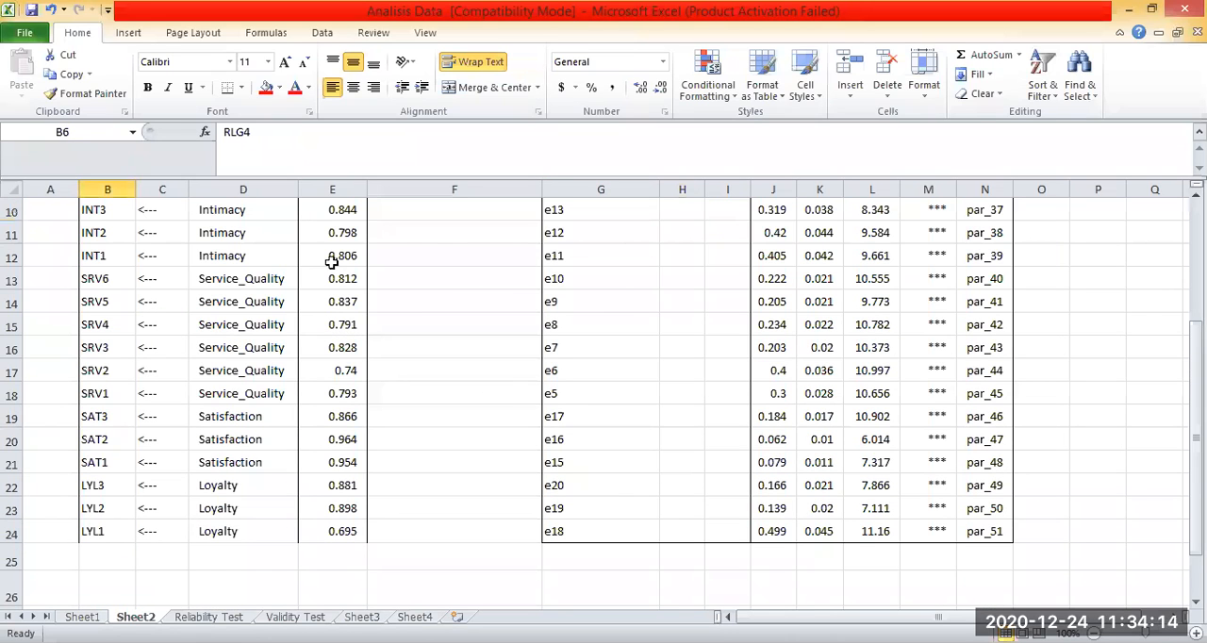
click(140, 394)
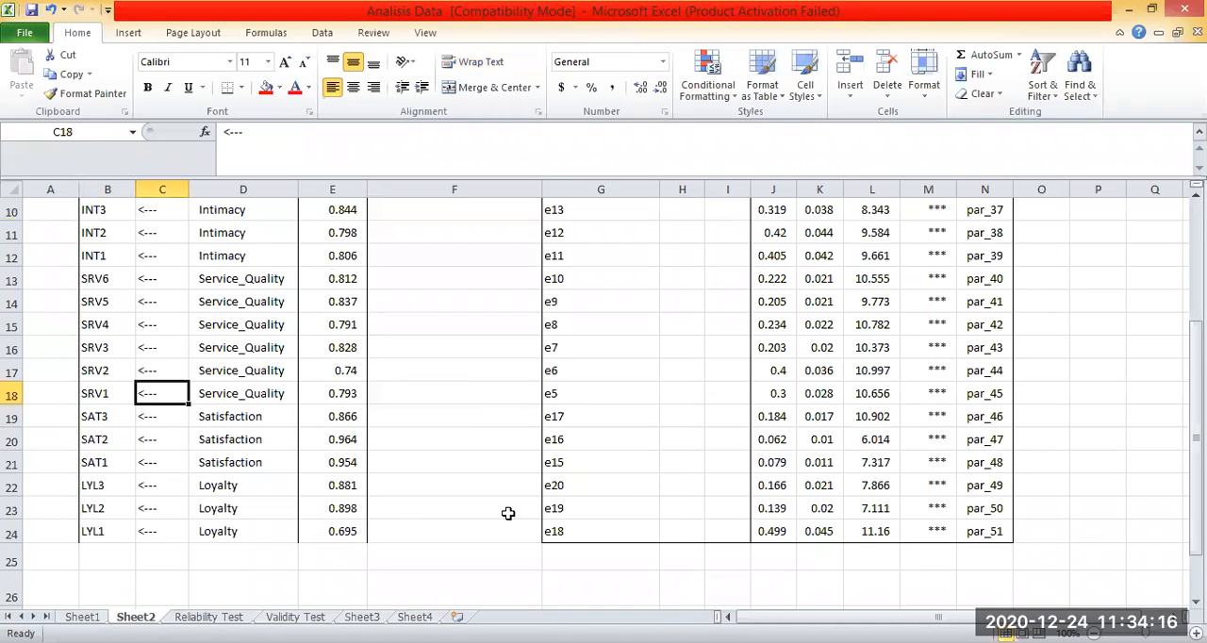
click(415, 392)
scroll(419, 347, up, 3)
click(421, 341)
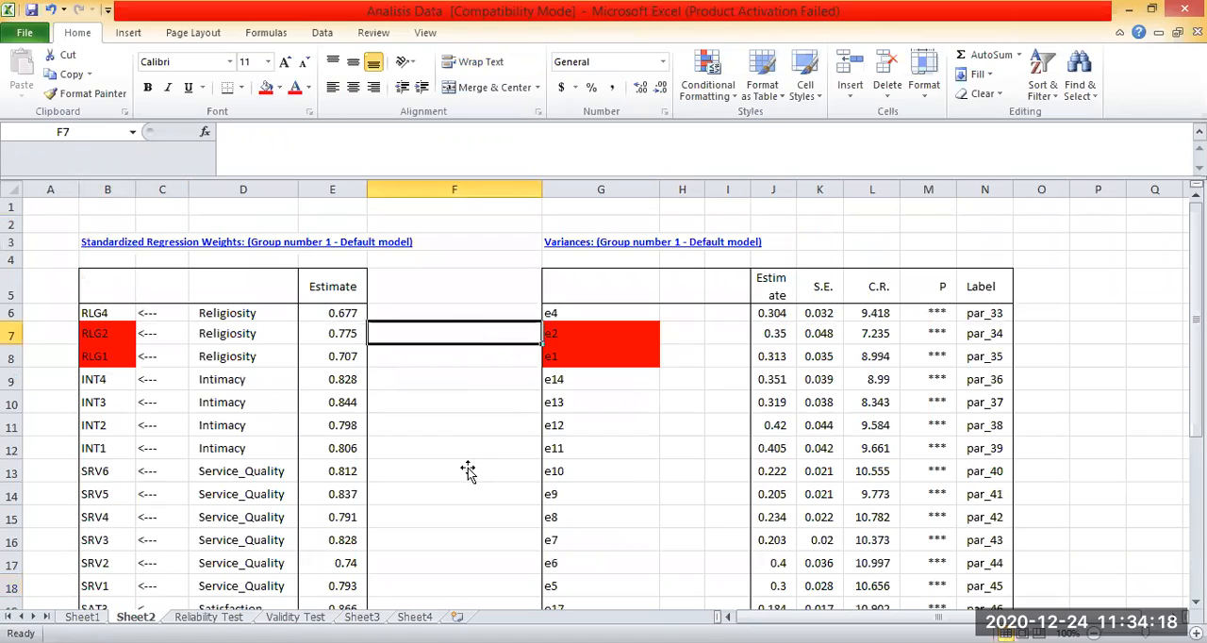
click(456, 485)
Copy the standardized regression weights table, cells B5:E24, in Sheet2.
drag(98, 282, 528, 603)
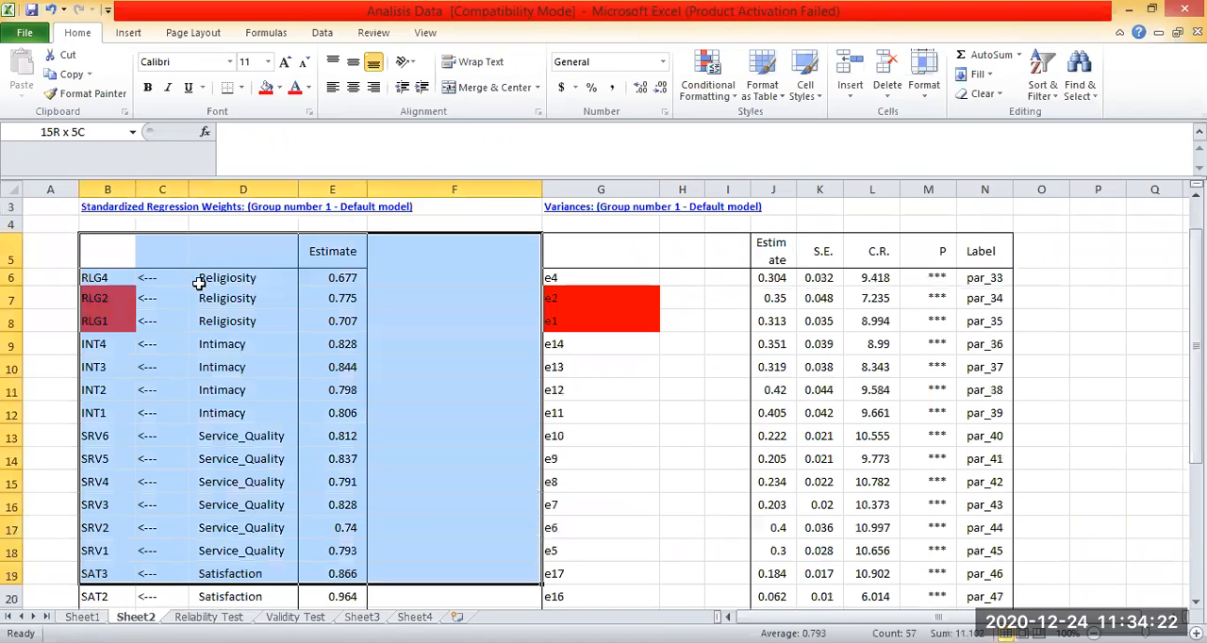
scroll(218, 282, up, 3)
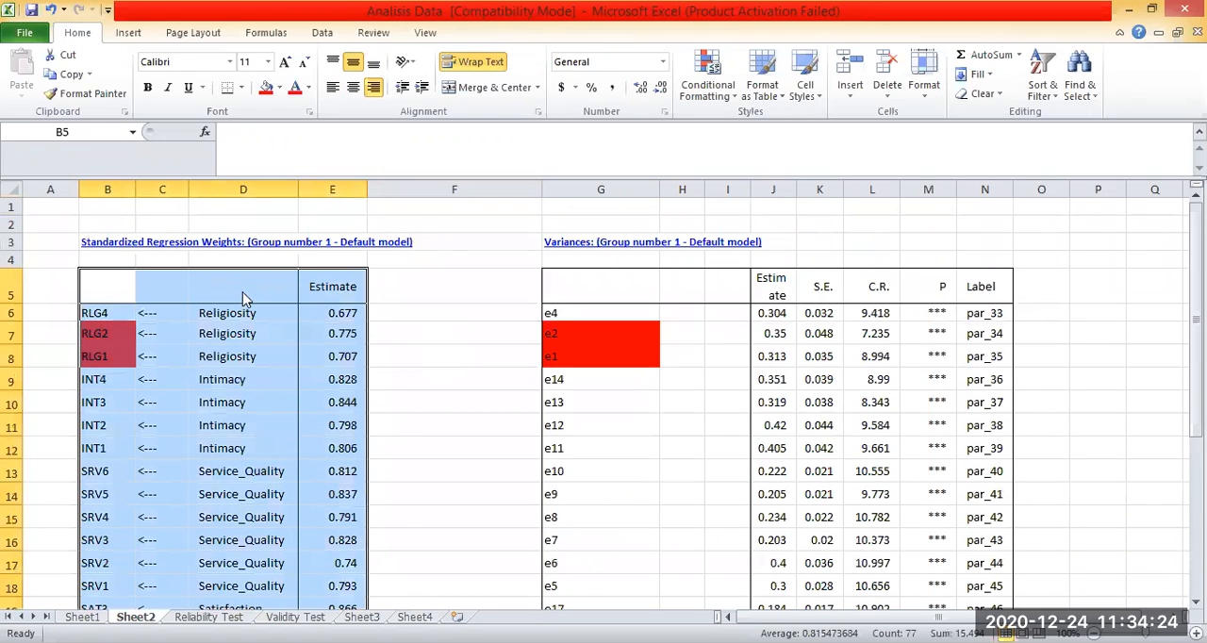
right_click(218, 282)
click(258, 313)
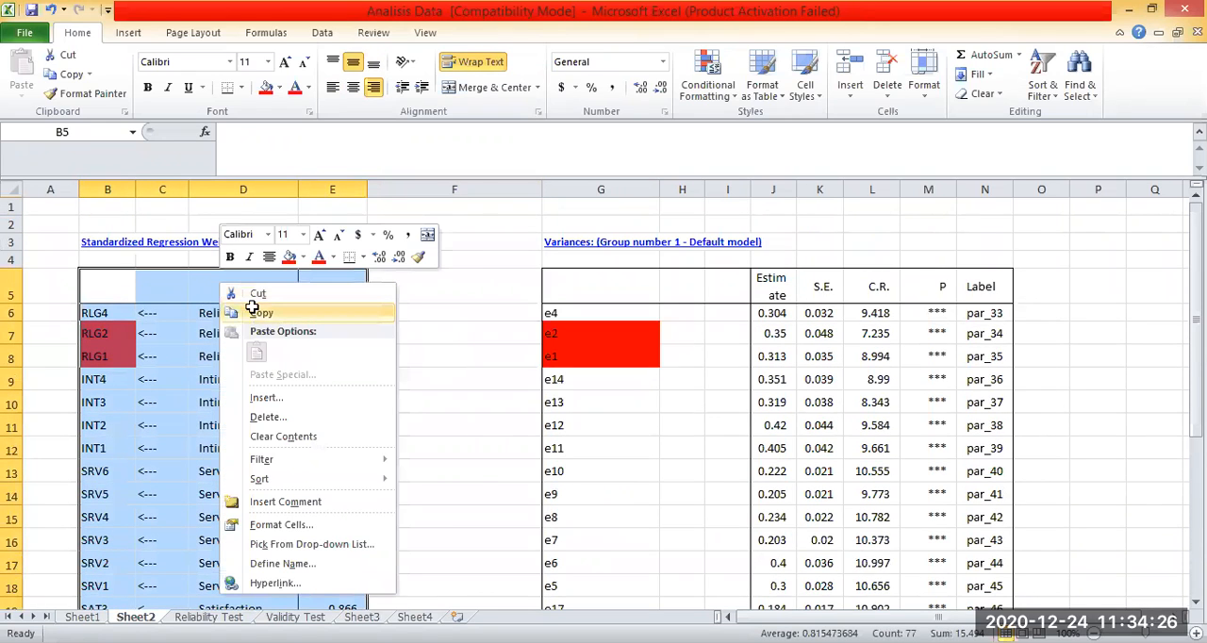
Paste the copied loadings table over the old items and loadings in the Reliability Test sheet, starting at B3.
key(ctrl+Page_Down)
scroll(808, 399, down, 2)
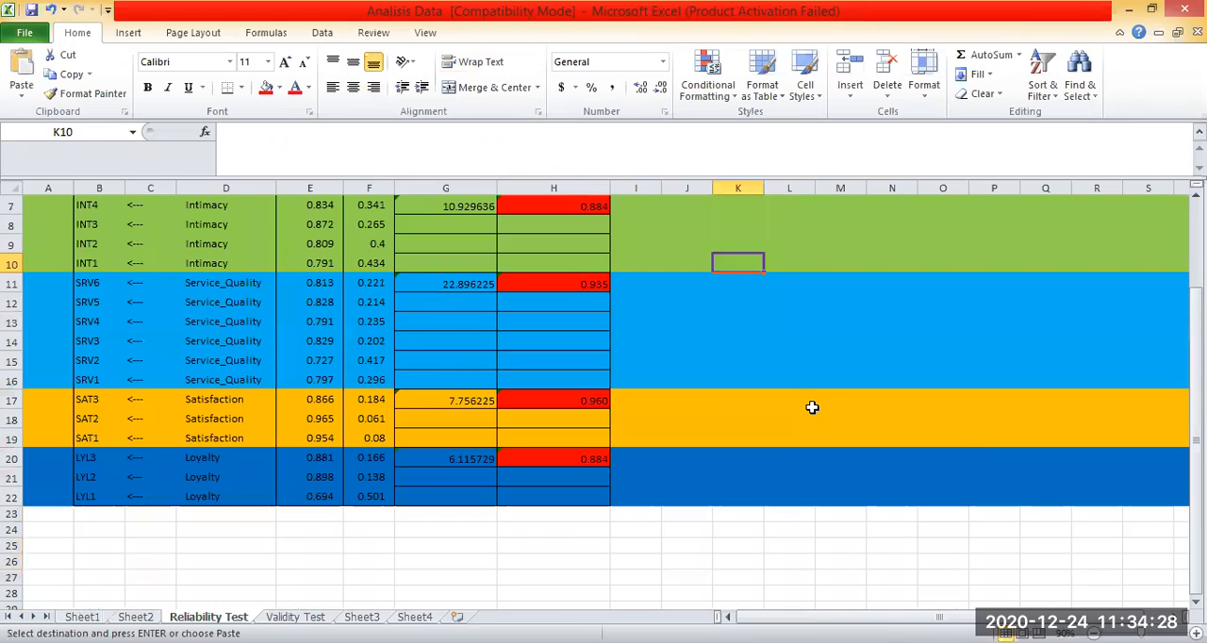
scroll(781, 428, up, 2)
click(782, 415)
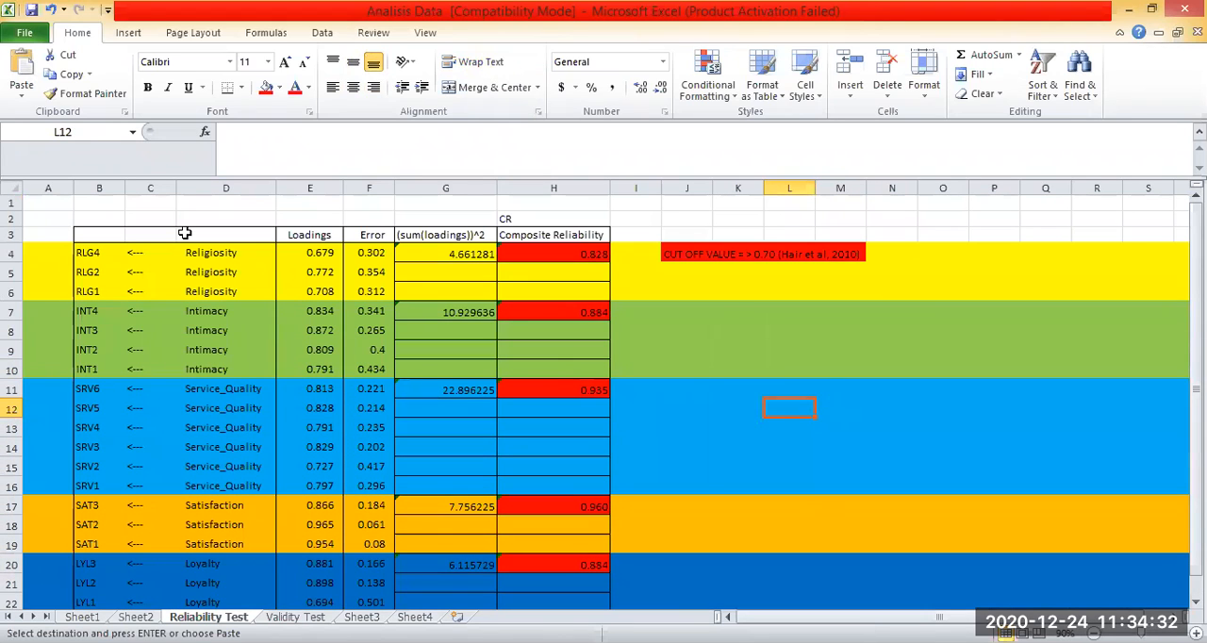
key(Right)
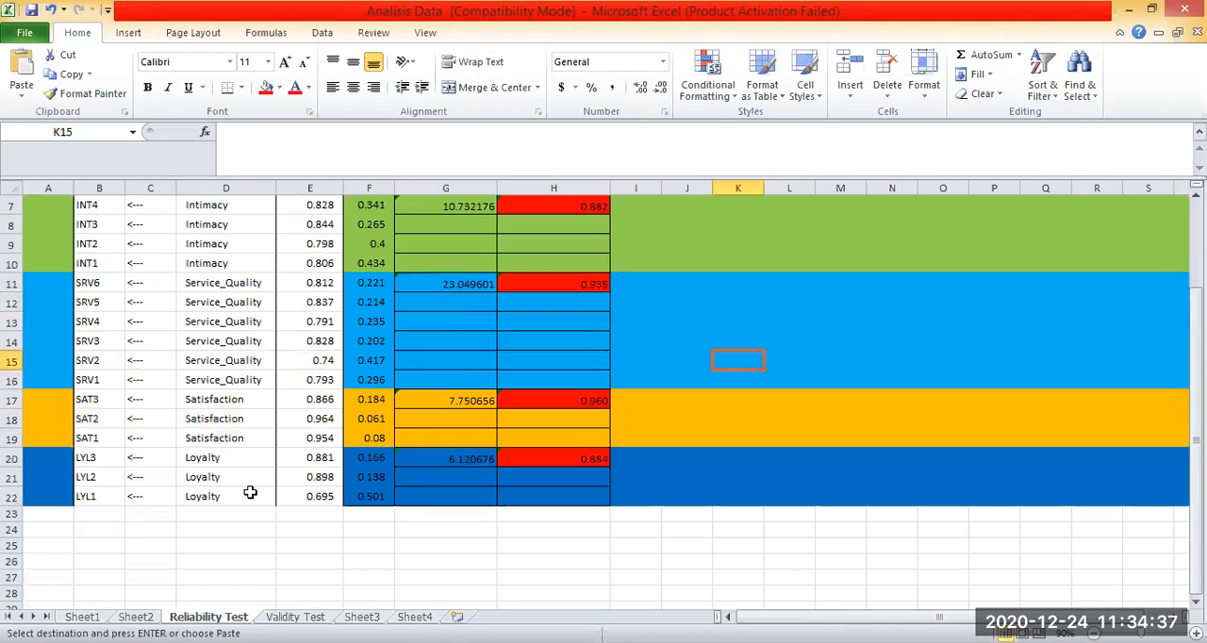
drag(99, 496, 299, 490)
click(230, 89)
click(790, 416)
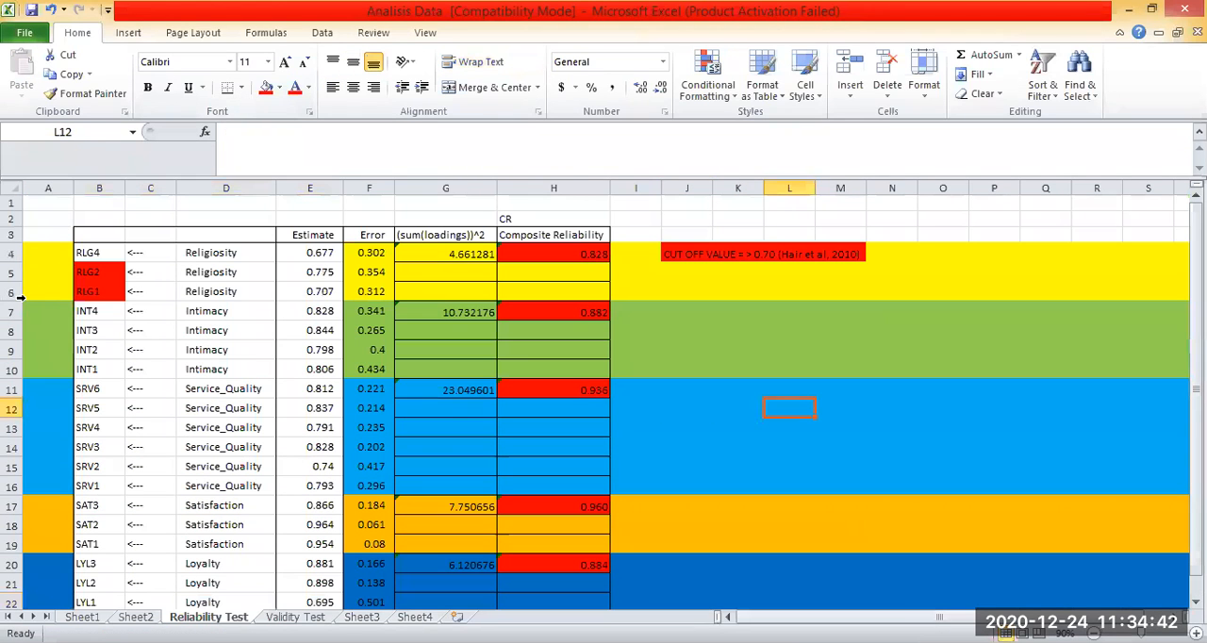
Fill the Religiosity rows 4 to 6 with yellow.
drag(12, 253, 11, 291)
click(279, 87)
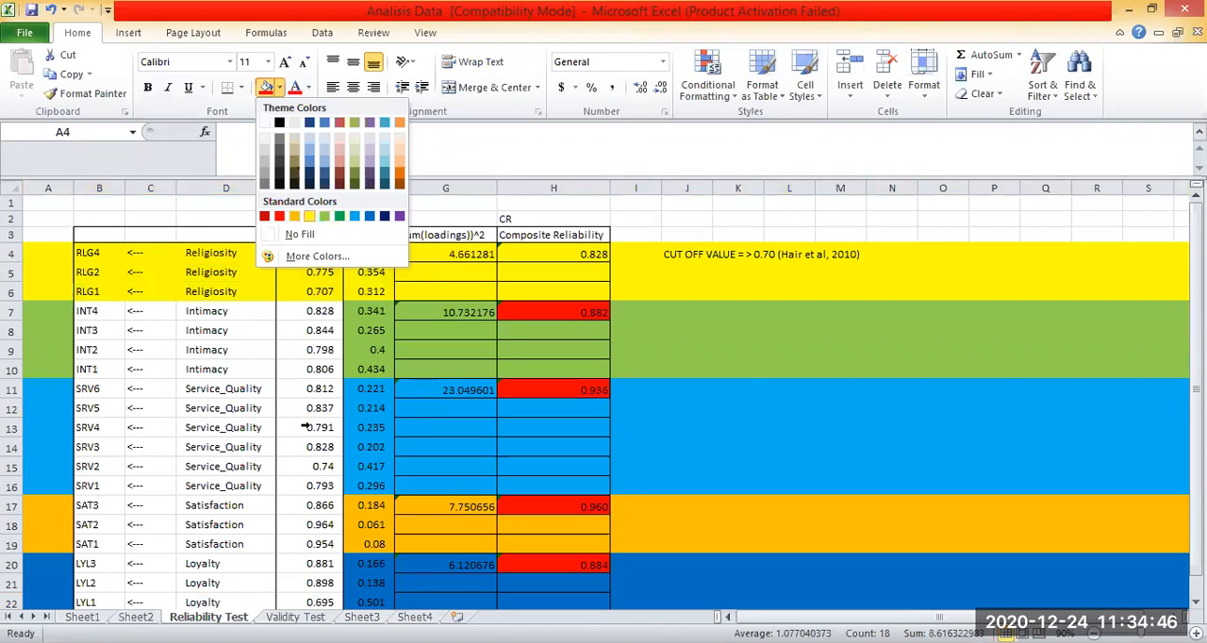
click(309, 215)
Fill the Service_Quality rows 11 to 16 with light blue and the Intimacy rows 7 to 10 with light green.
click(11, 311)
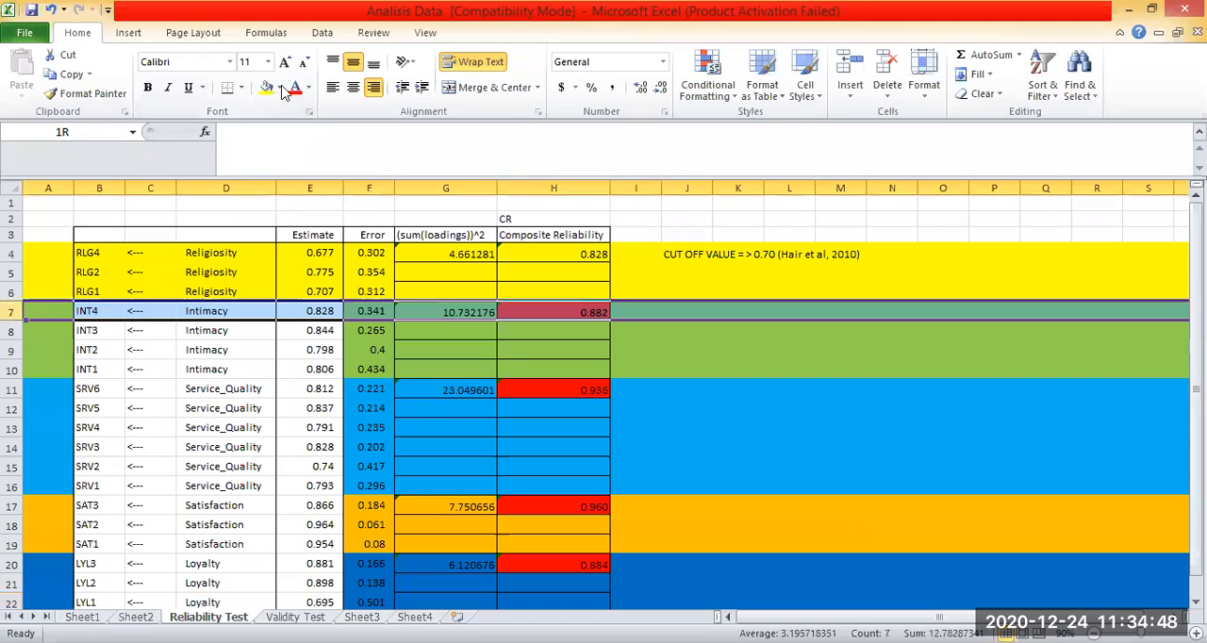
key(shift+Down)
key(shift+Down)
key(shift+Down)
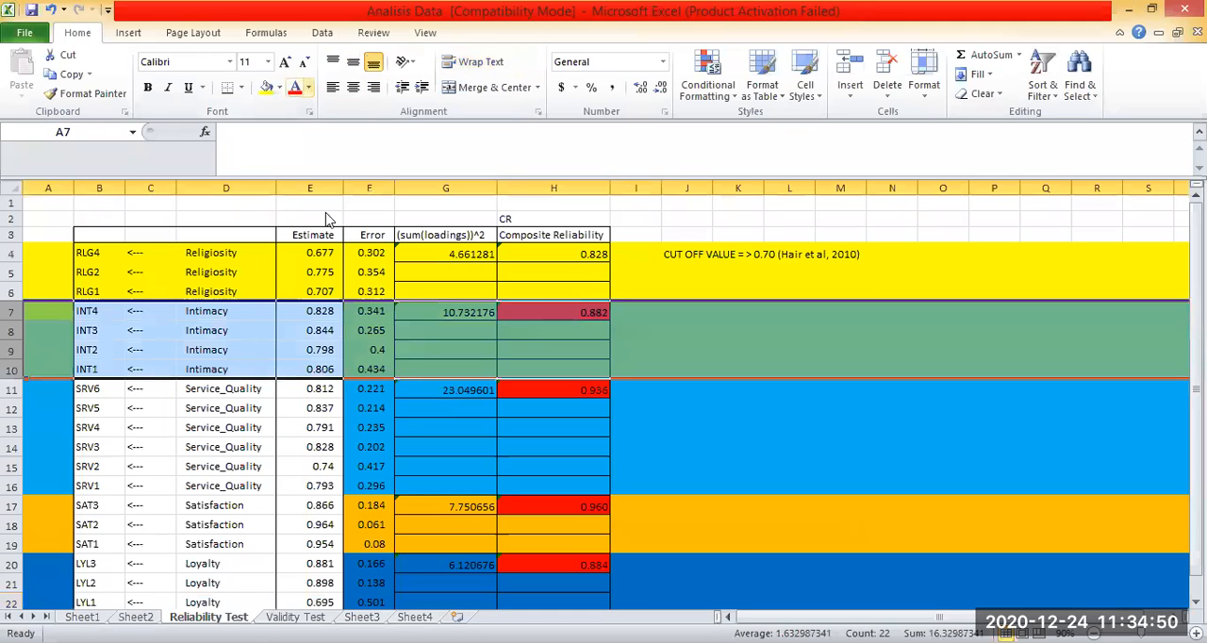
click(279, 87)
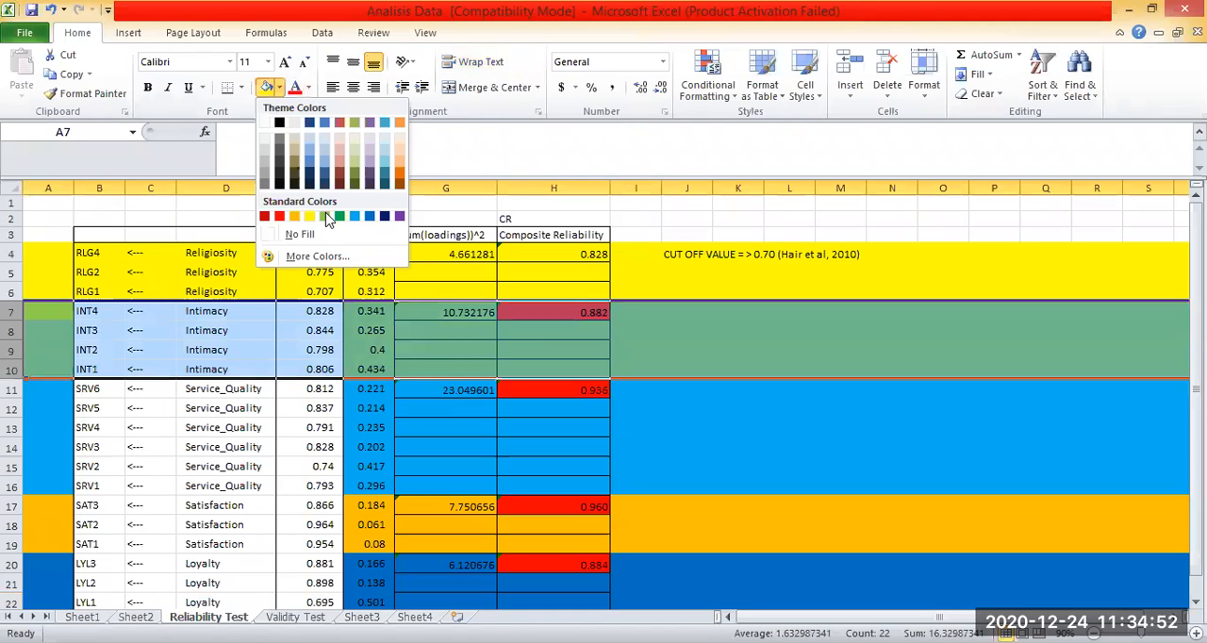
click(353, 217)
scroll(223, 358, down, 1)
click(222, 358)
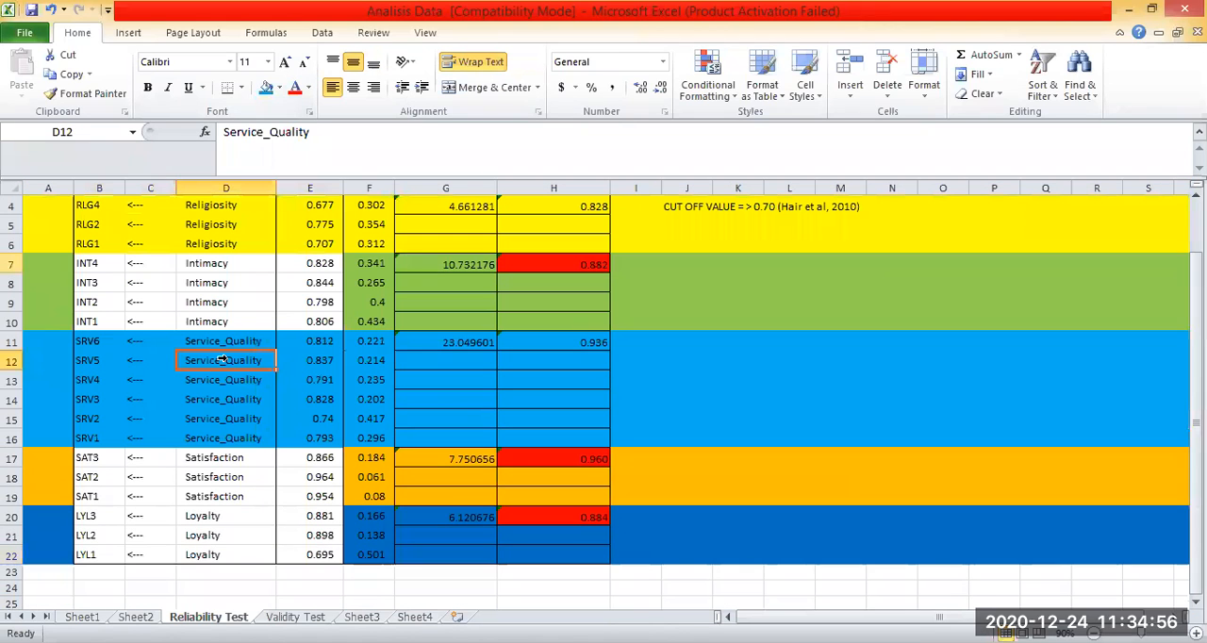
click(323, 217)
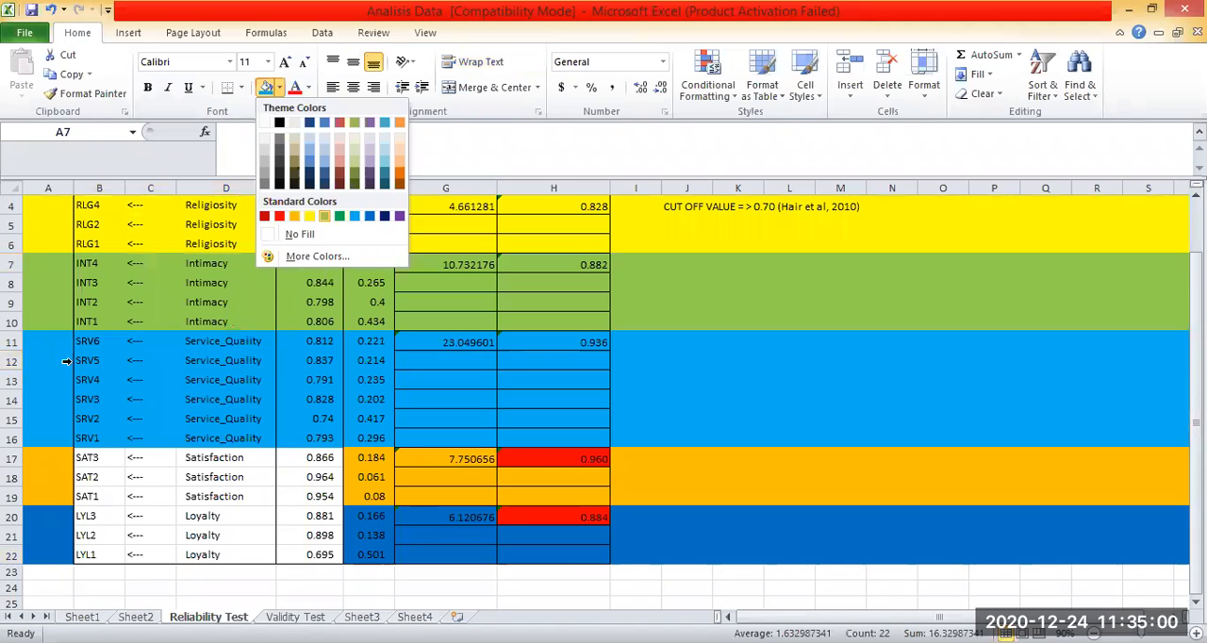
Fill the Satisfaction rows 17 to 19 with orange and the Loyalty rows 20 to 22 with purple.
click(294, 217)
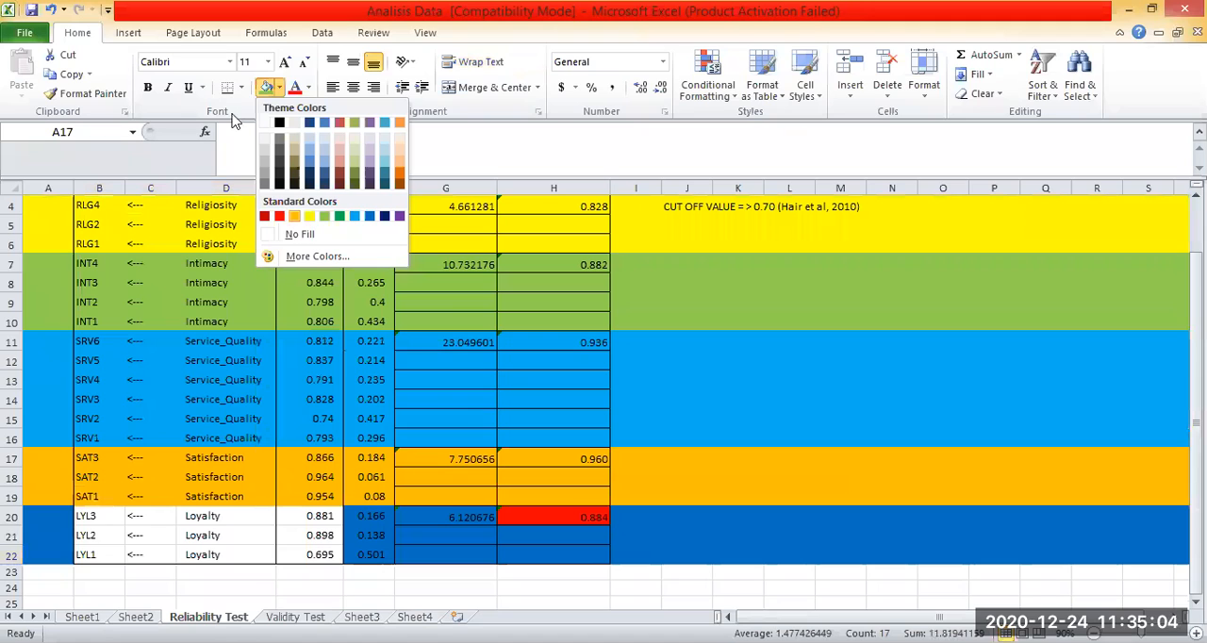
click(400, 218)
scroll(926, 299, up, 1)
click(924, 300)
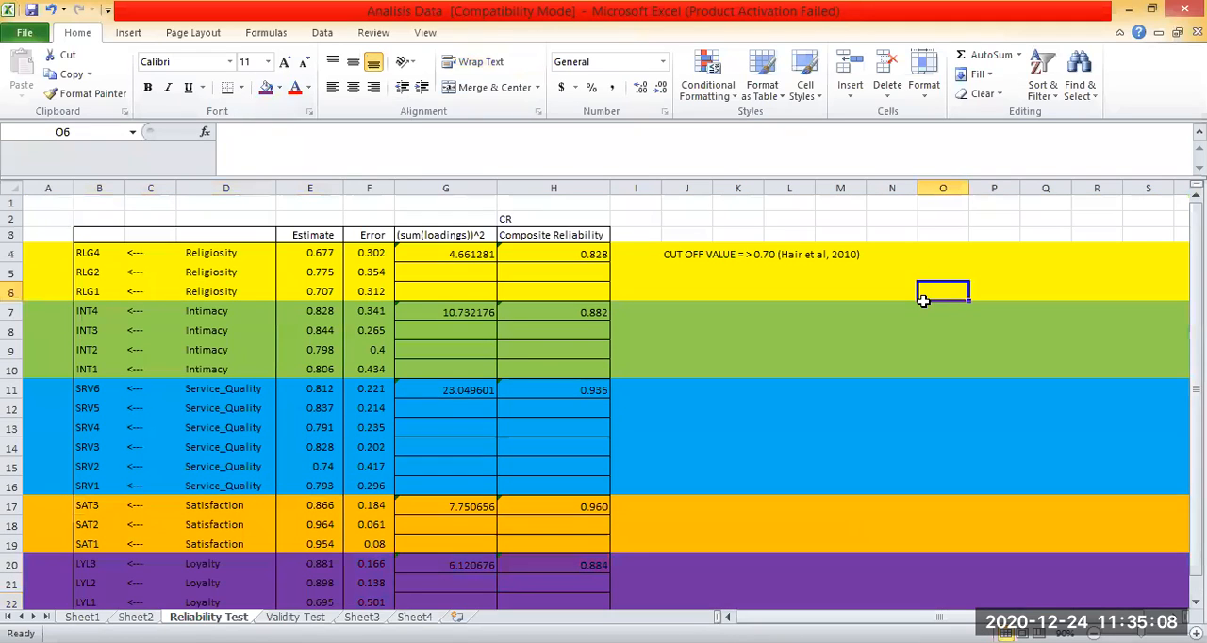
key(Return)
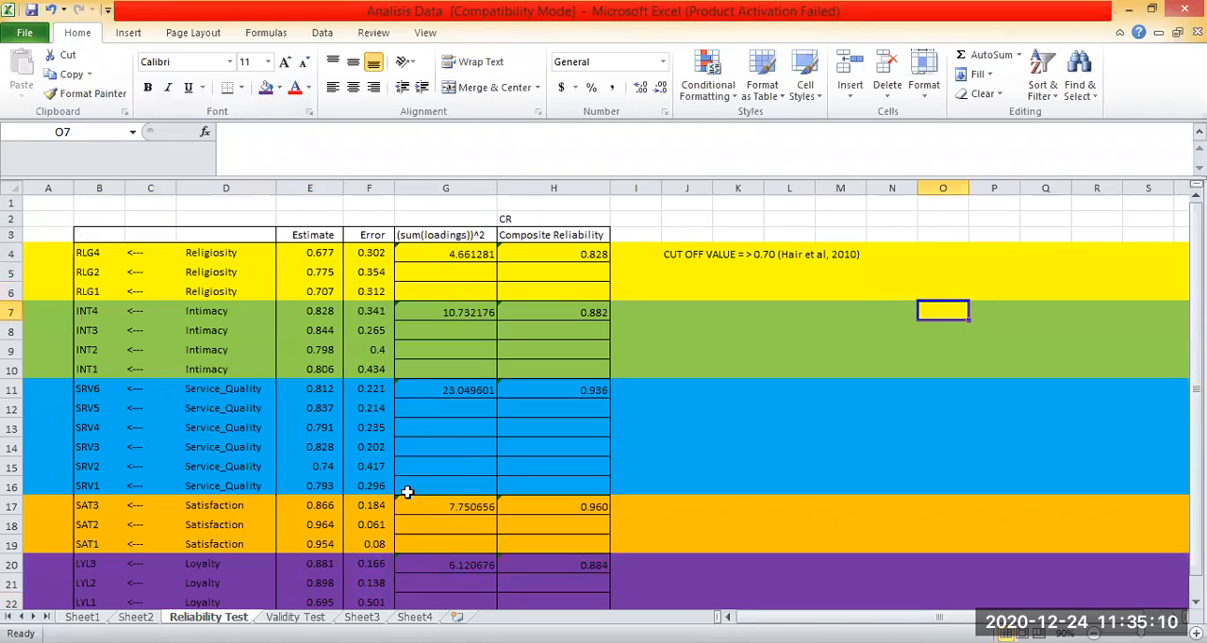
Review the pasted loadings, then compare Sheet2's error terms in column G and their estimates in column J with the matching items.
drag(99, 235, 310, 583)
scroll(703, 418, down, 1)
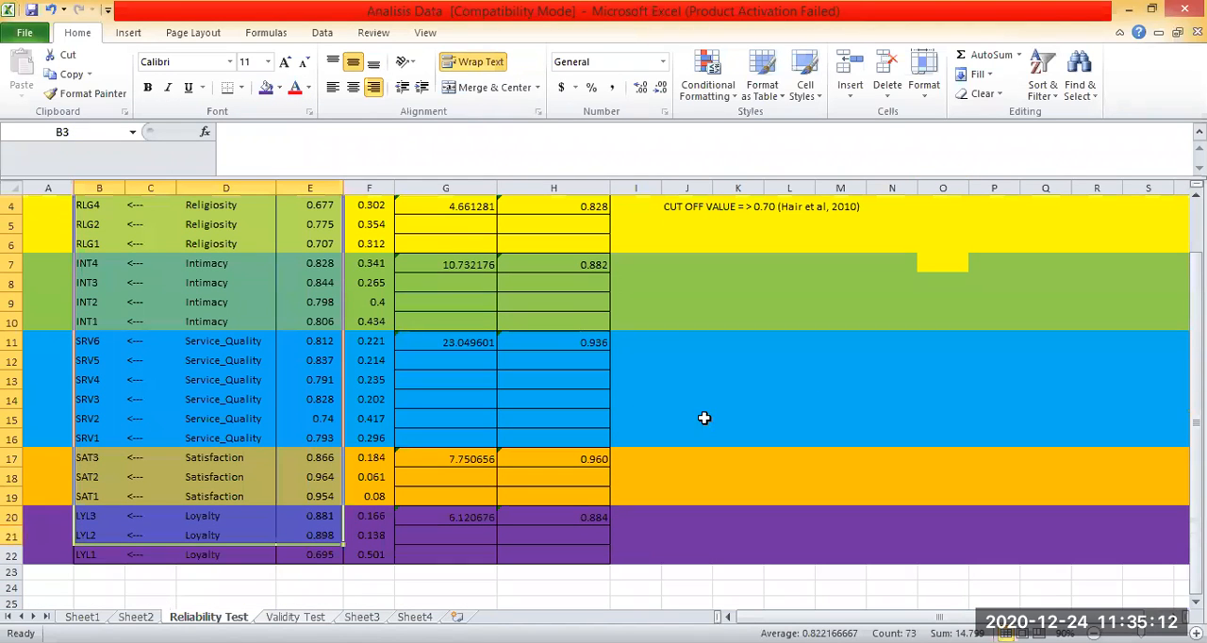
key(ctrl+Page_Up)
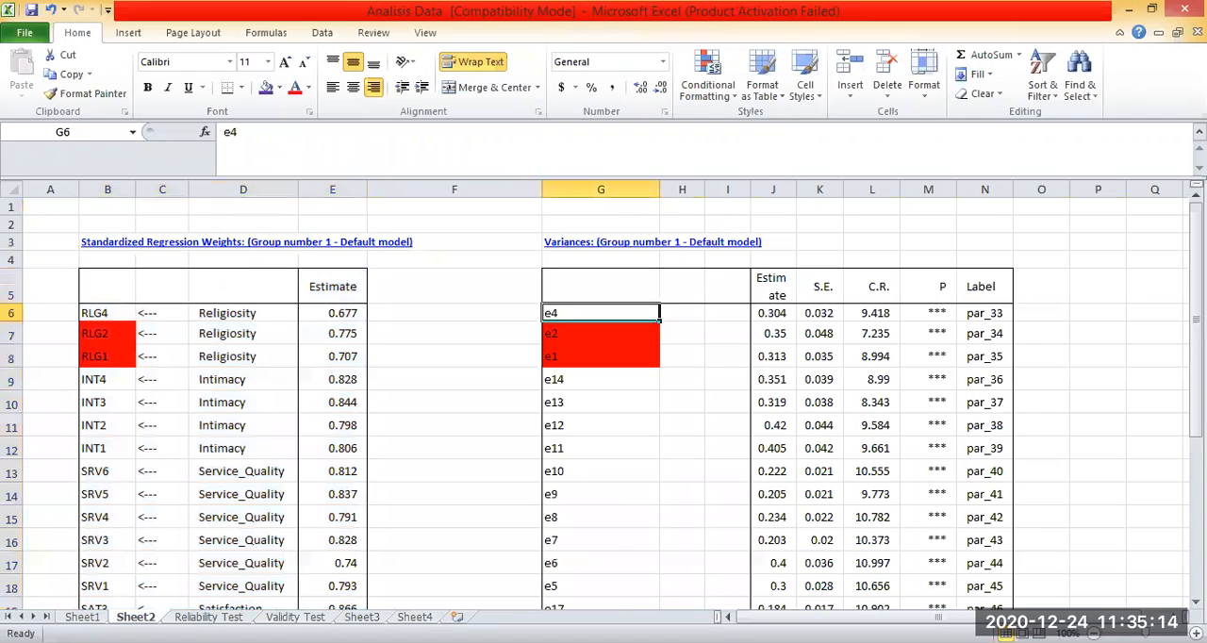
key(ctrl+shift+Down)
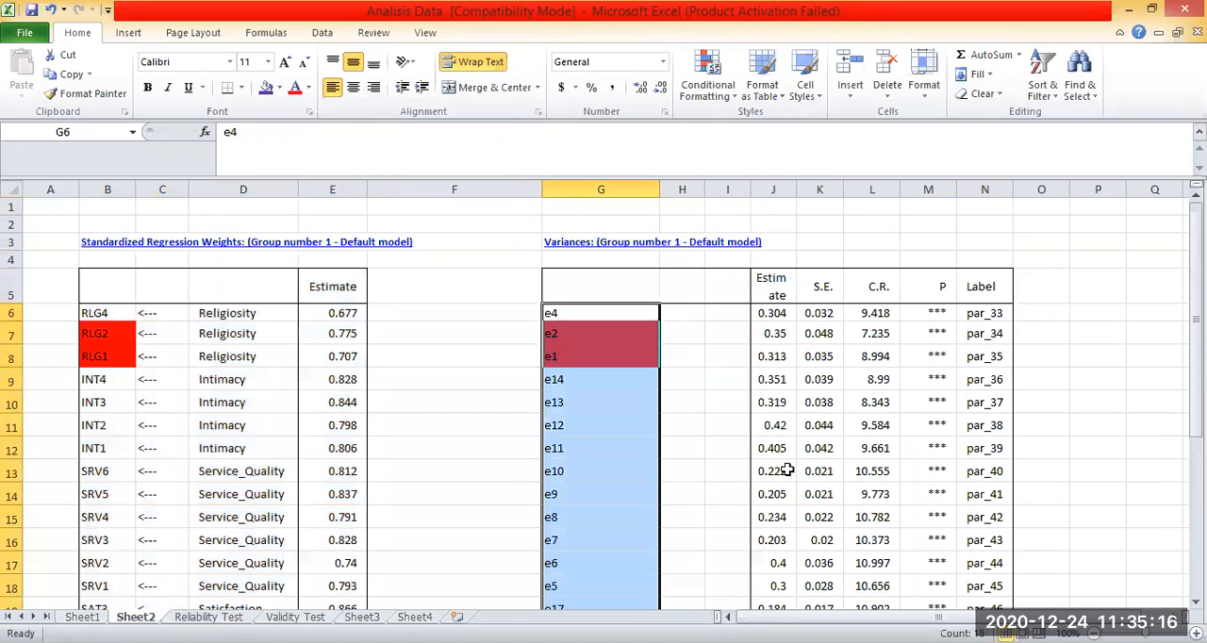
click(783, 290)
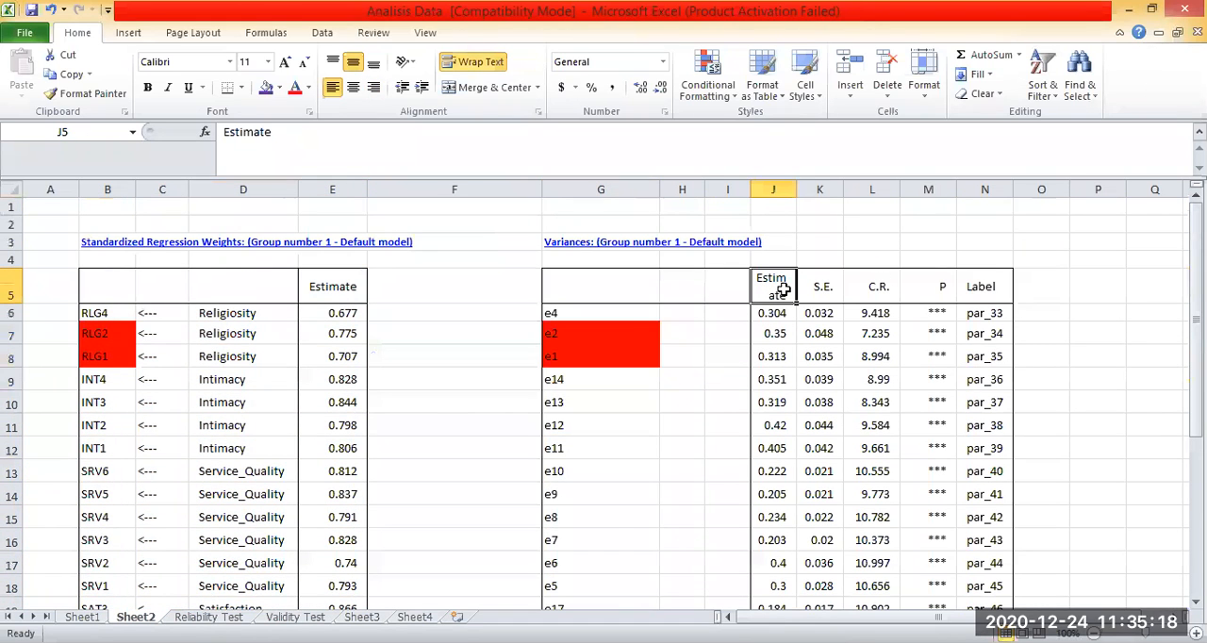
key(ctrl+shift+Down)
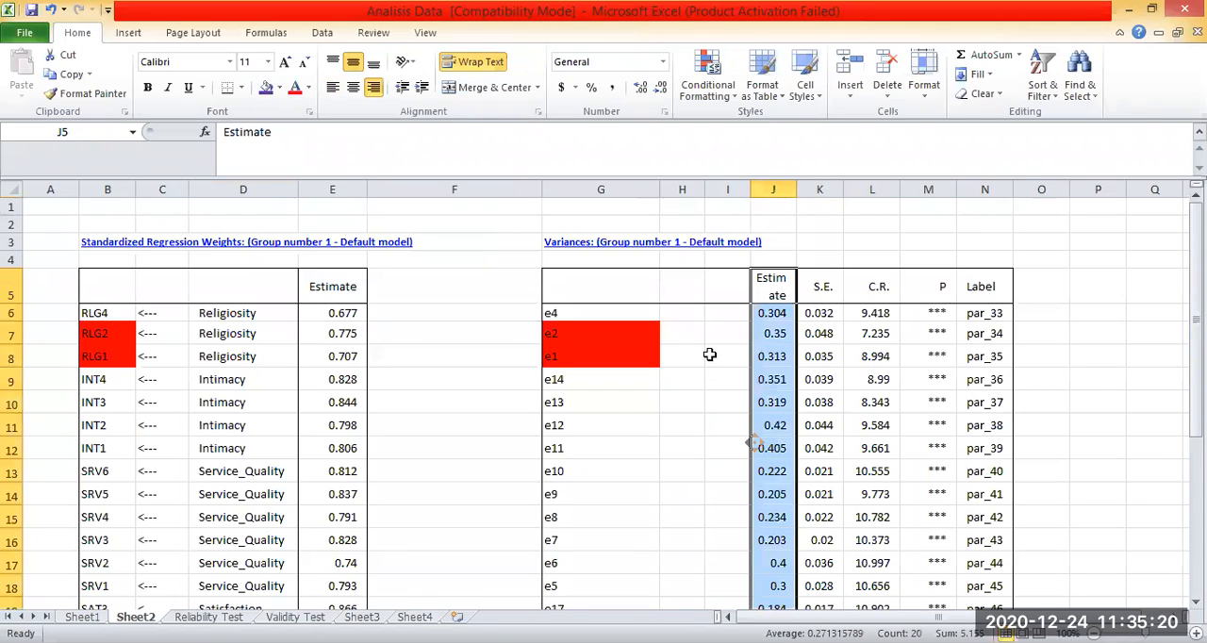
click(769, 352)
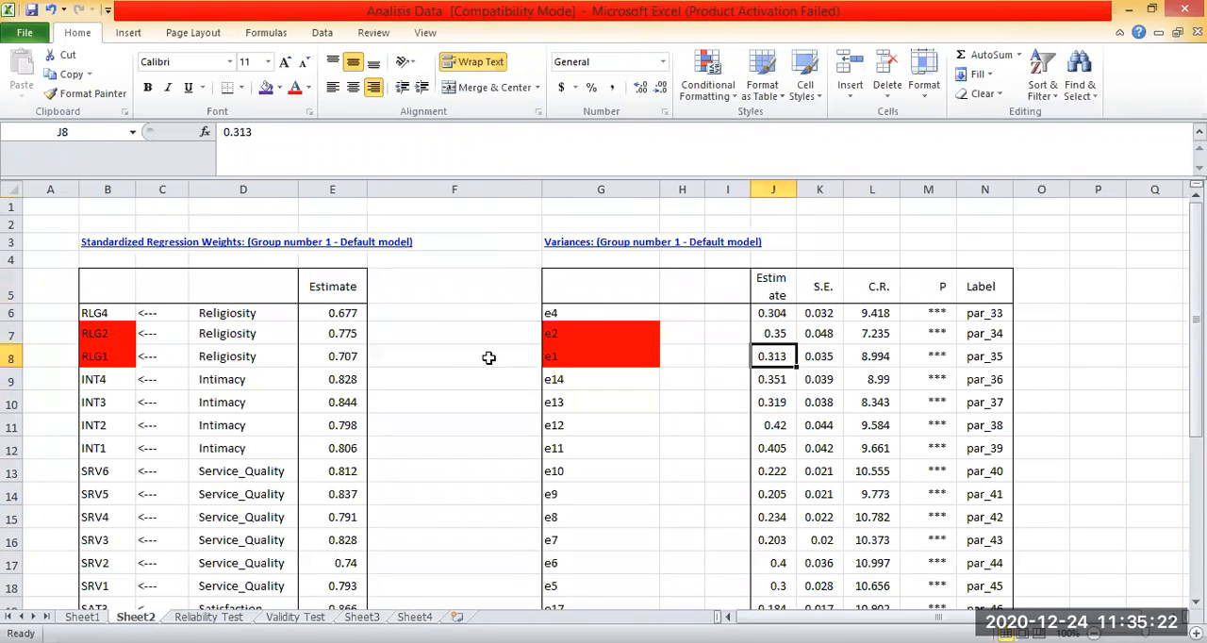
click(59, 314)
click(572, 337)
click(89, 339)
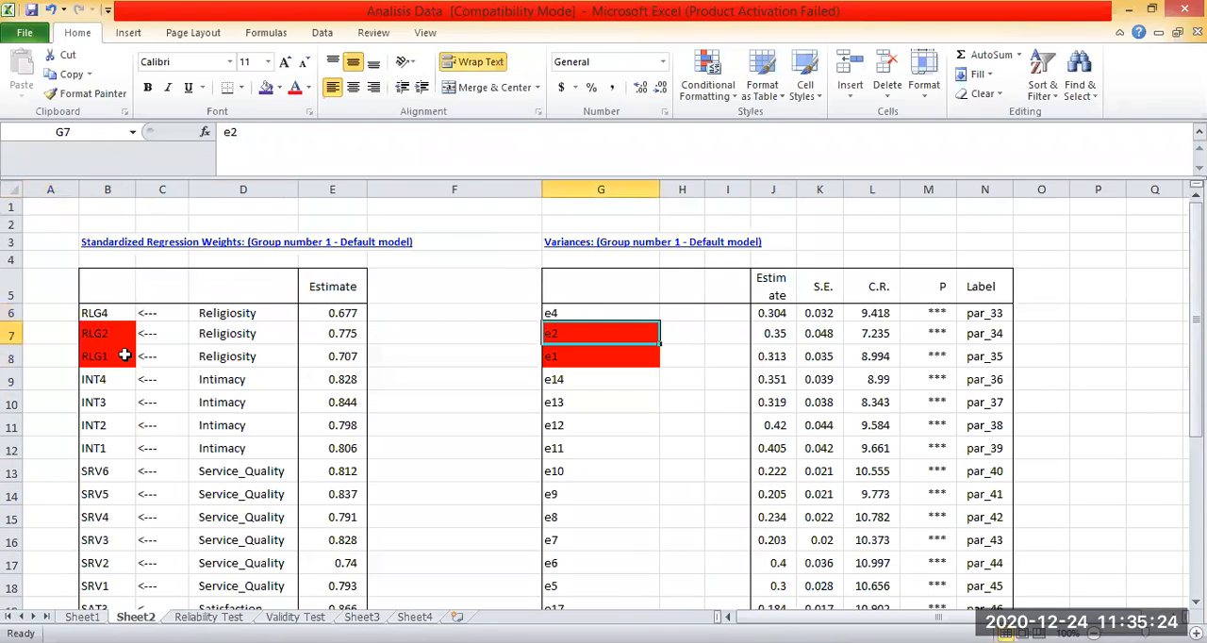
click(568, 378)
click(93, 384)
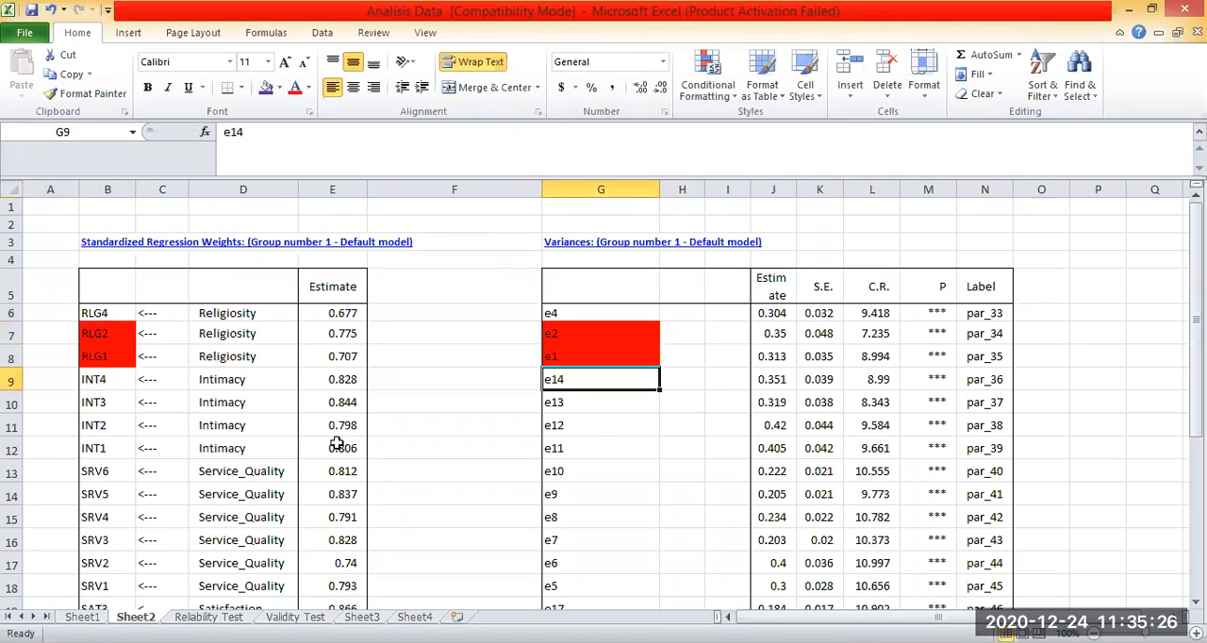
click(594, 425)
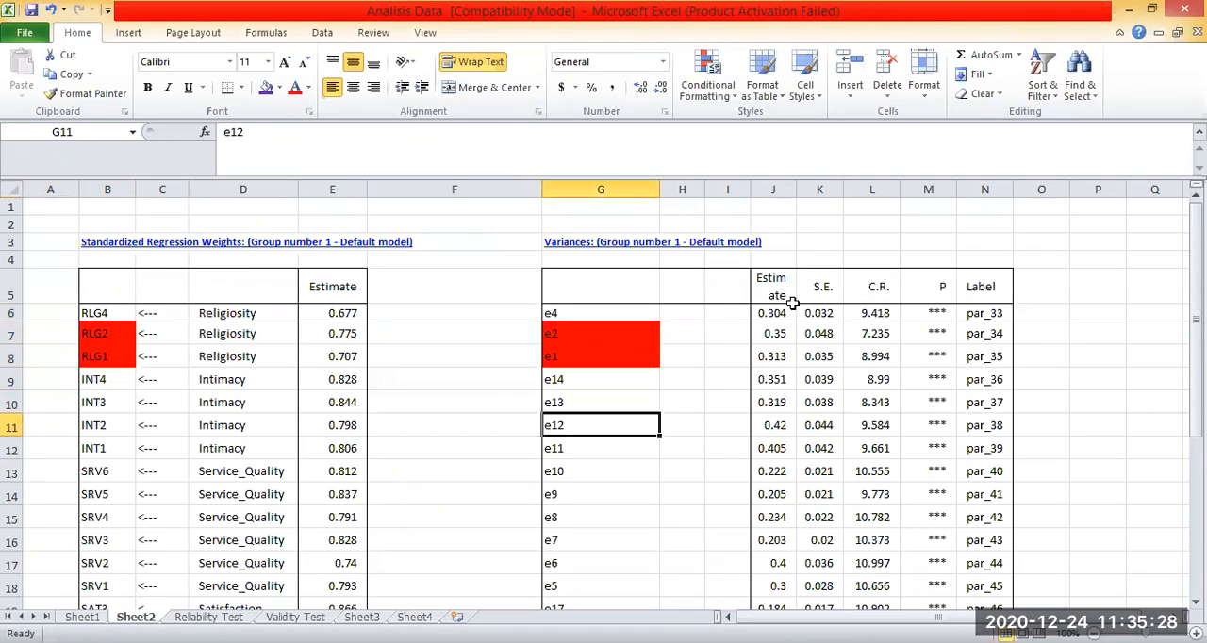
Copy the Estimate column, header included, from Sheet2's Variances table into the Reliability Test sheet's error column starting at F3.
drag(773, 286, 773, 563)
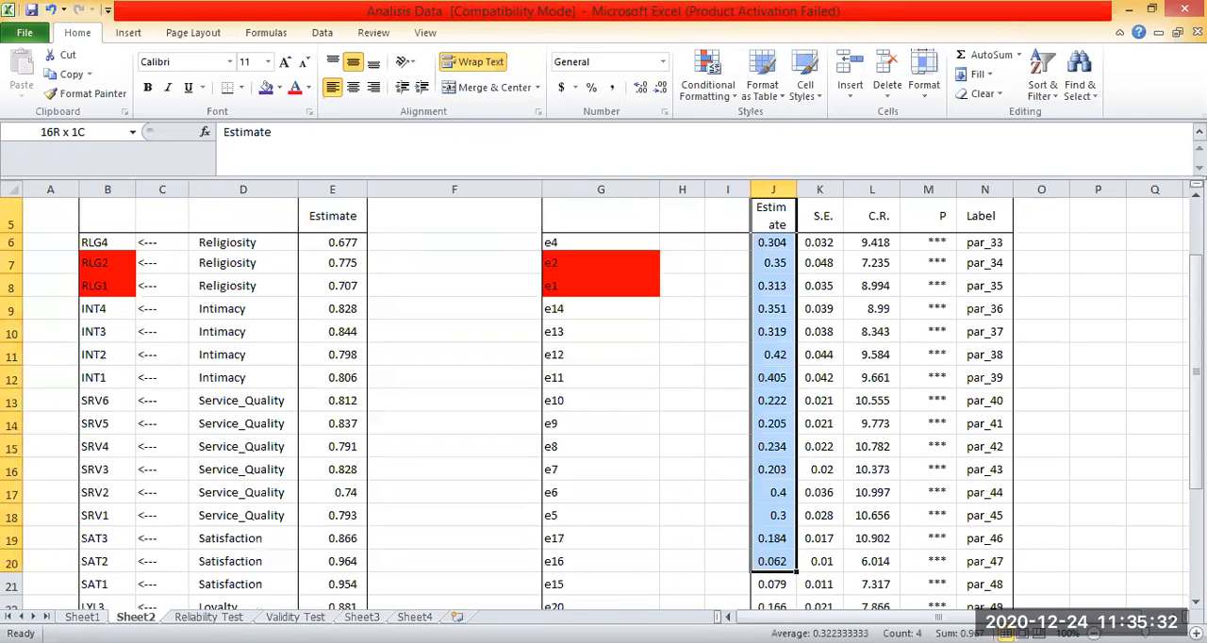
scroll(660, 400, up, 1)
key(ctrl+c)
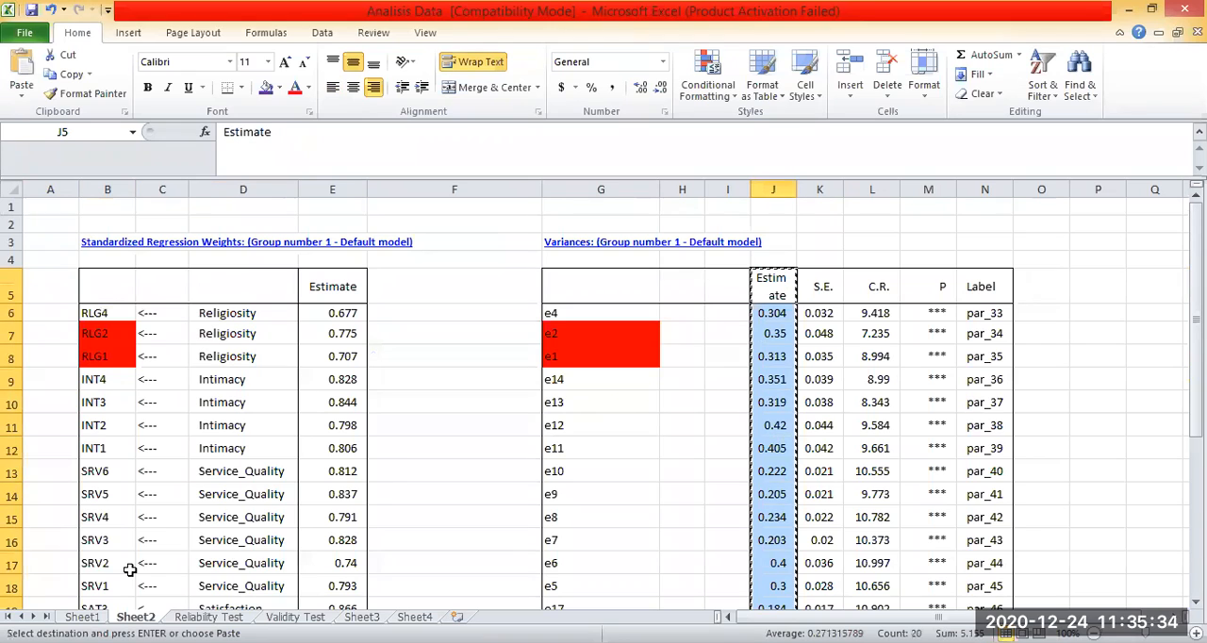
key(ctrl+Page_Down)
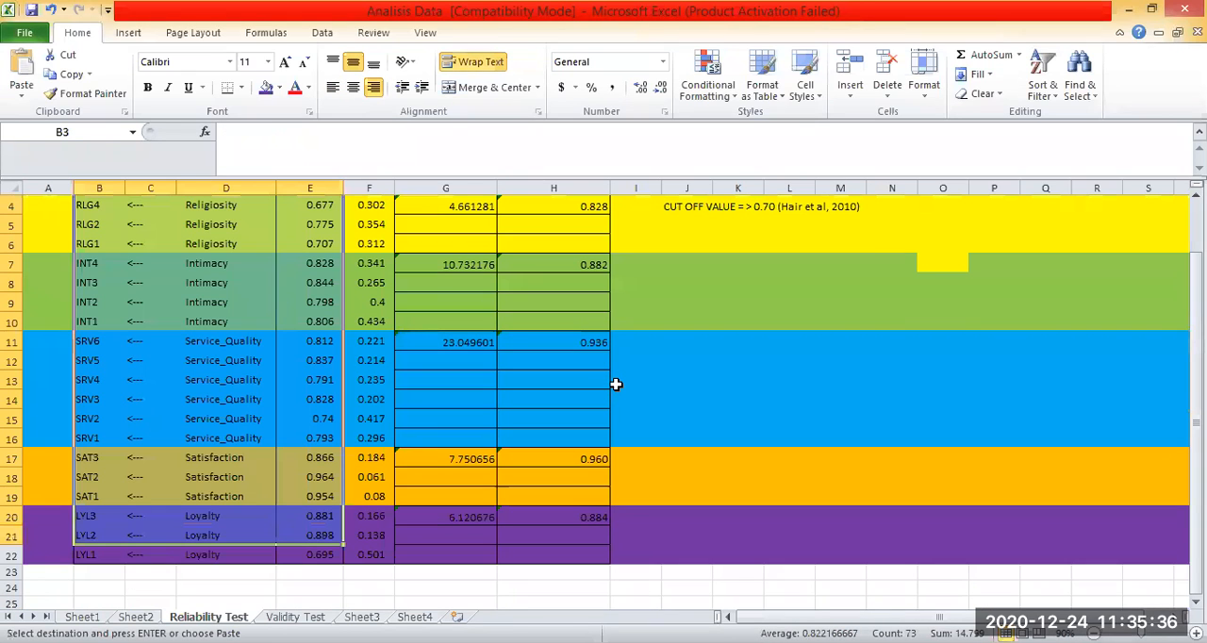
scroll(683, 385, up, 1)
click(737, 349)
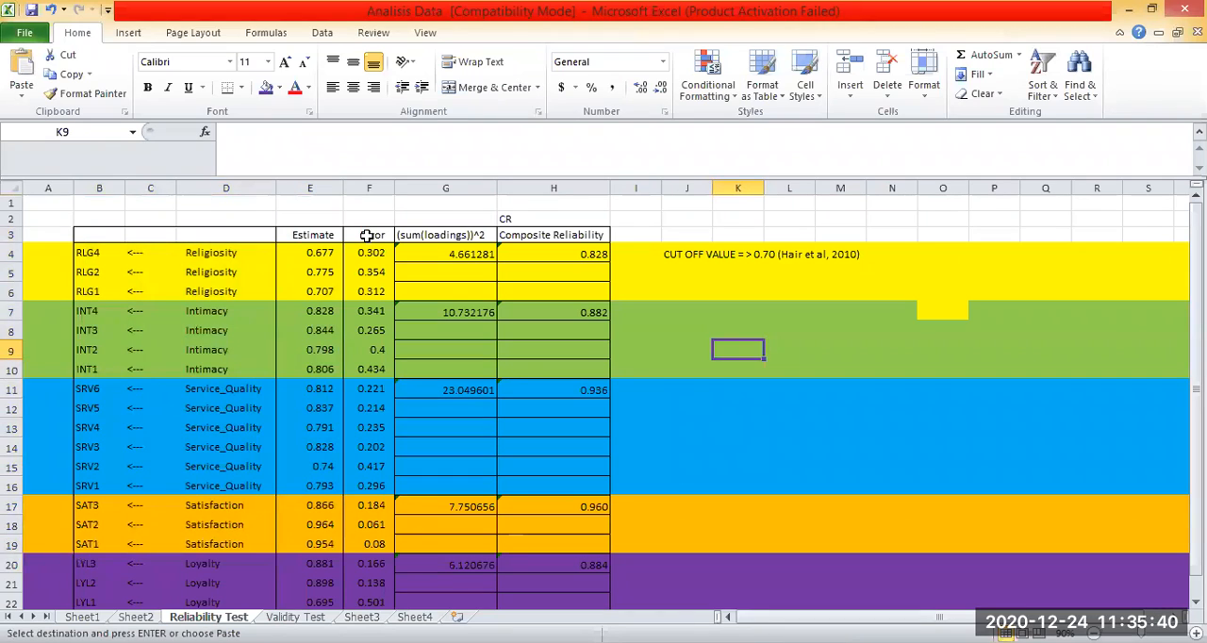
click(367, 236)
key(ctrl+v)
click(801, 367)
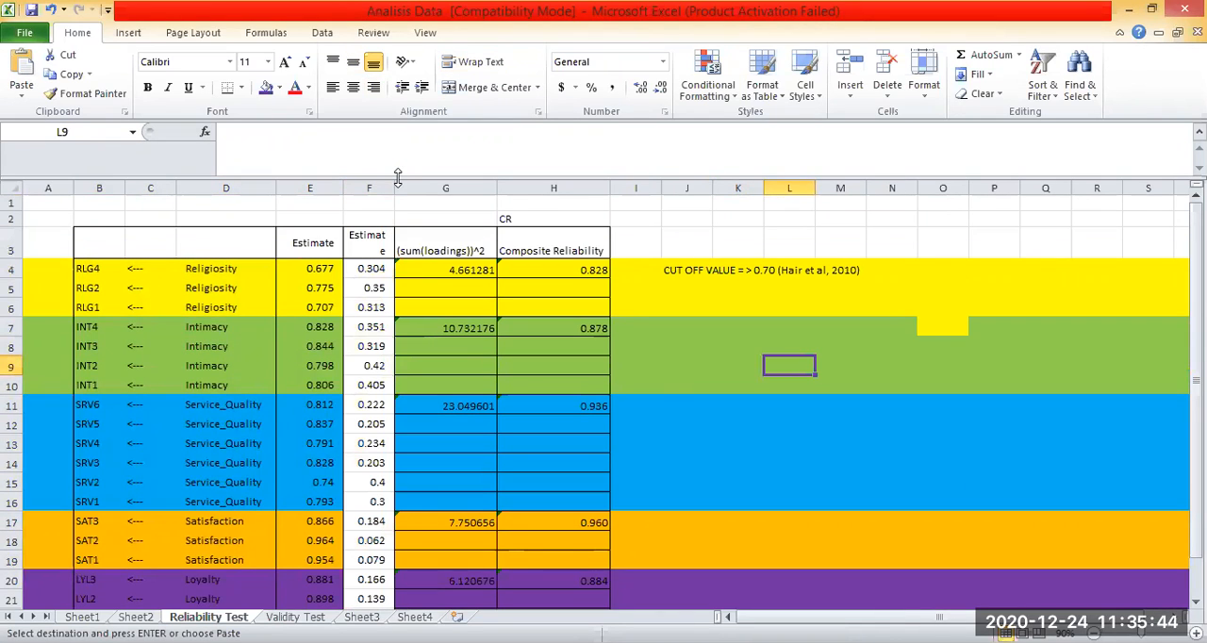
Change the header in F3 to "Error", centre it and widen column F so the header fits on one line.
click(360, 247)
text(Ero)
key(BackSpace)
text(rror)
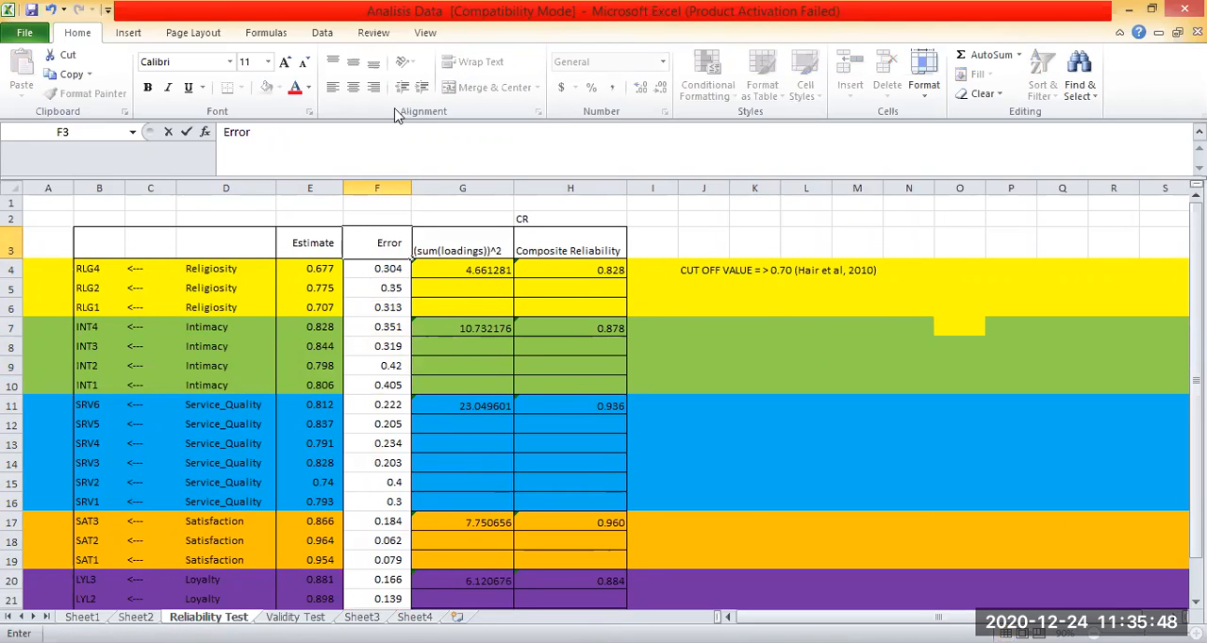
click(356, 89)
click(856, 350)
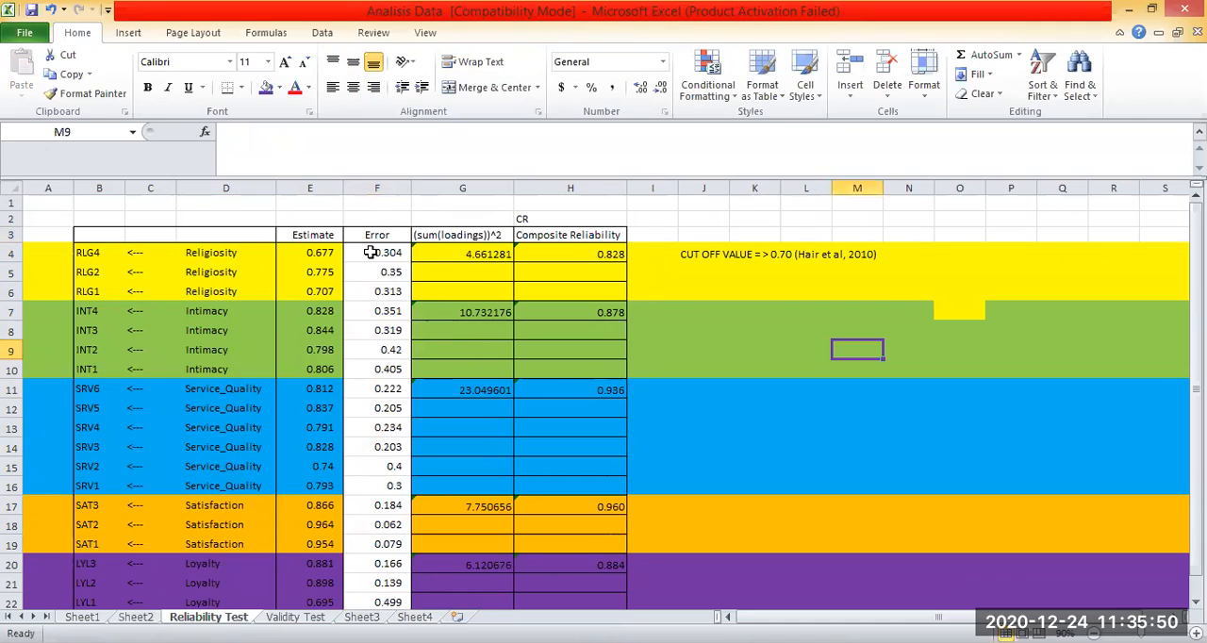
Refill the Religiosity rows 4 to 6 with yellow, the Intimacy rows 7 to 10 with light green and the Service_Quality rows 11 to 16 with light blue.
drag(14, 252, 14, 291)
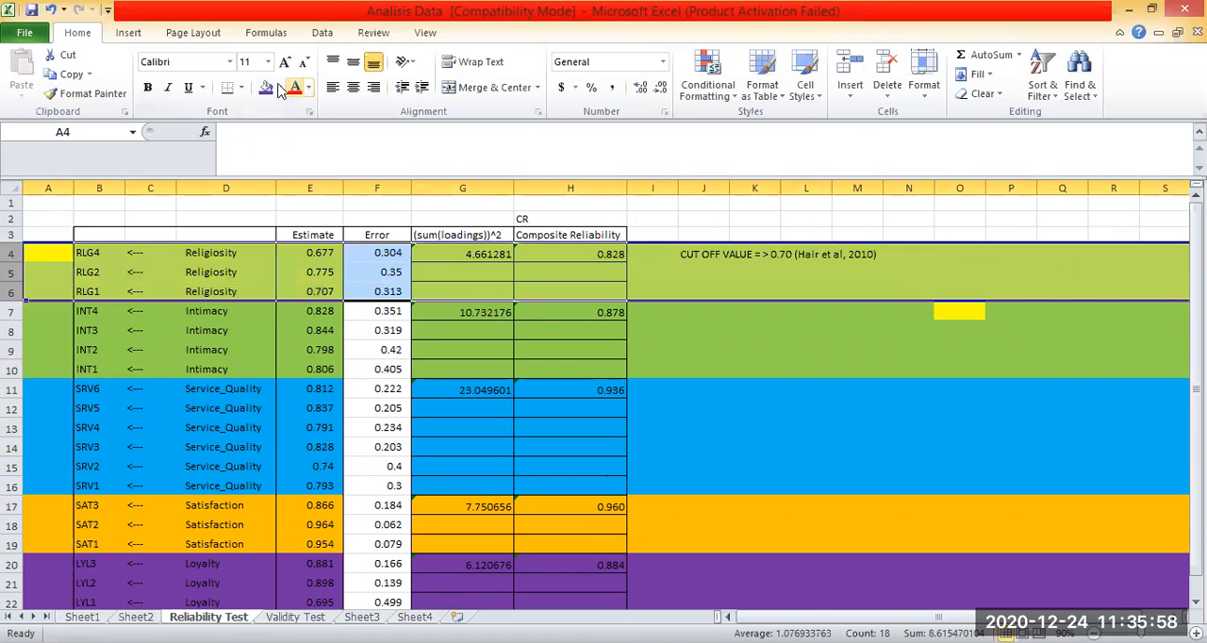
drag(14, 280, 13, 379)
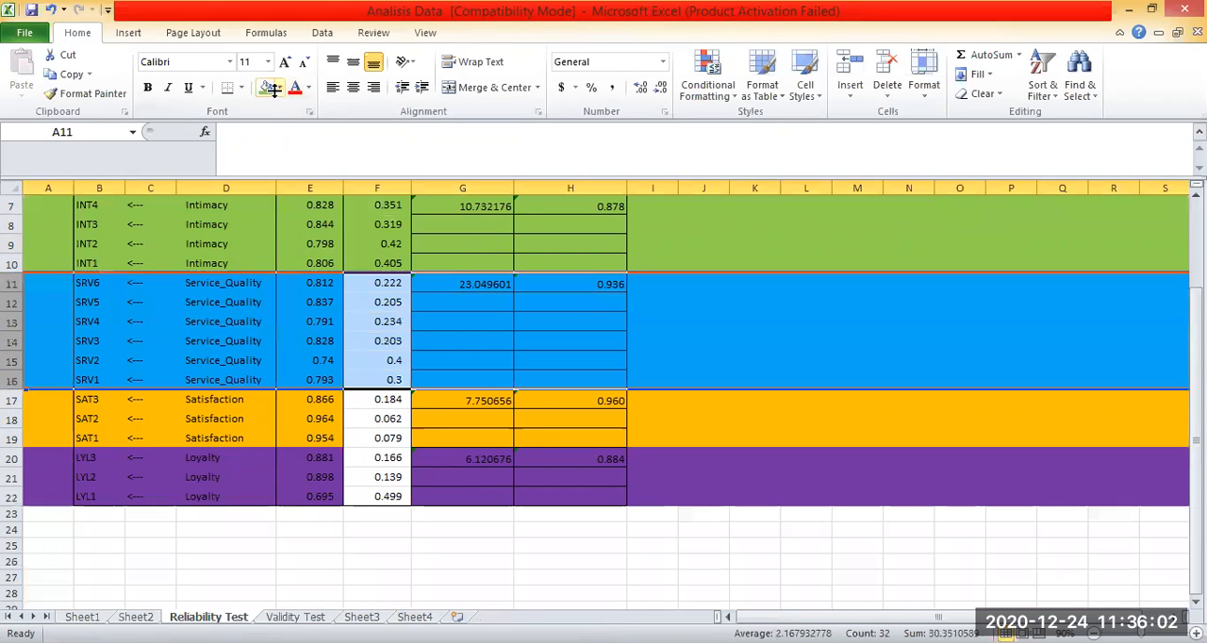
click(275, 90)
Refill the Satisfaction rows 17 to 19 with orange and the Loyalty rows 20 to 22 with purple.
drag(13, 400, 13, 438)
click(280, 88)
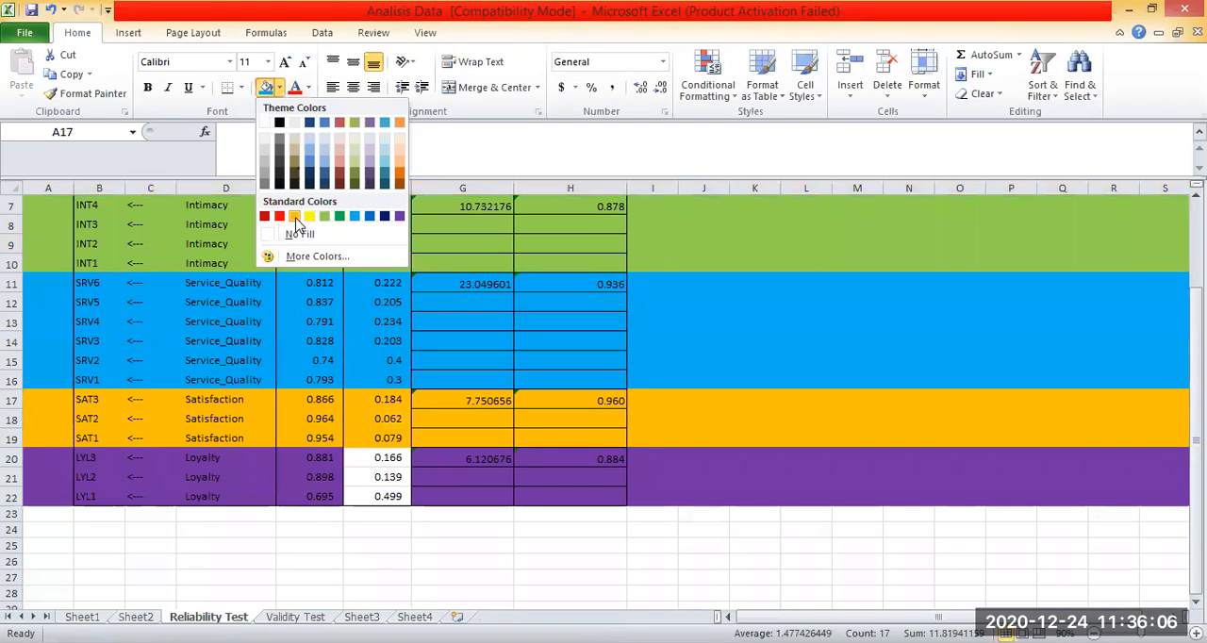
click(280, 87)
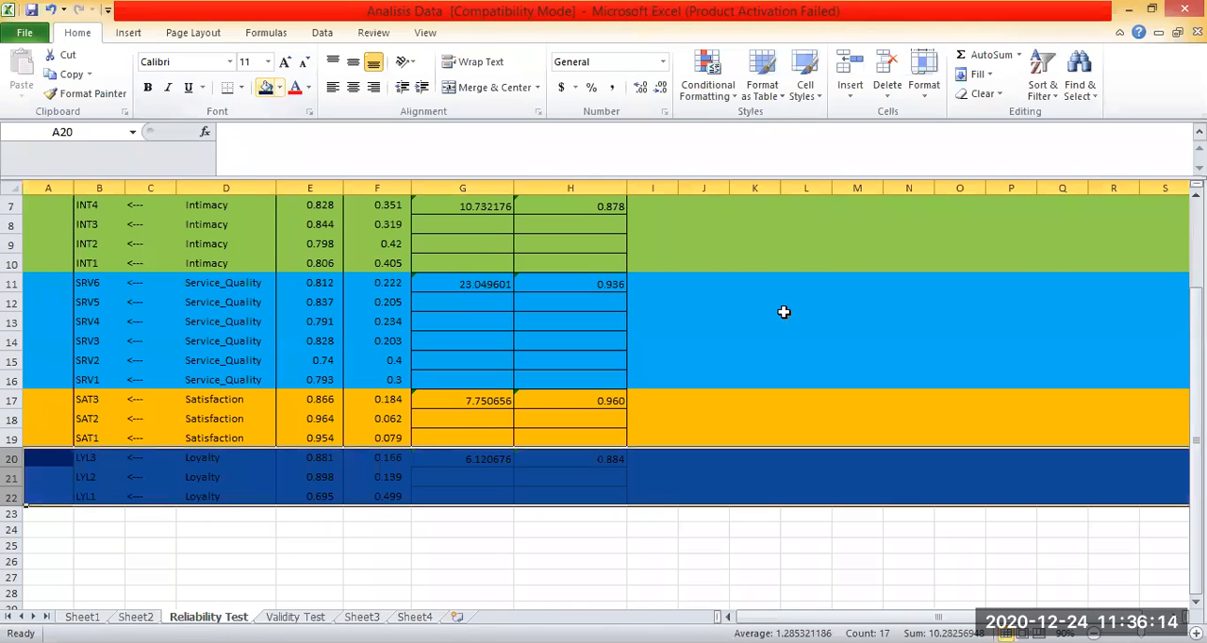
scroll(783, 312, up, 2)
click(852, 364)
click(851, 350)
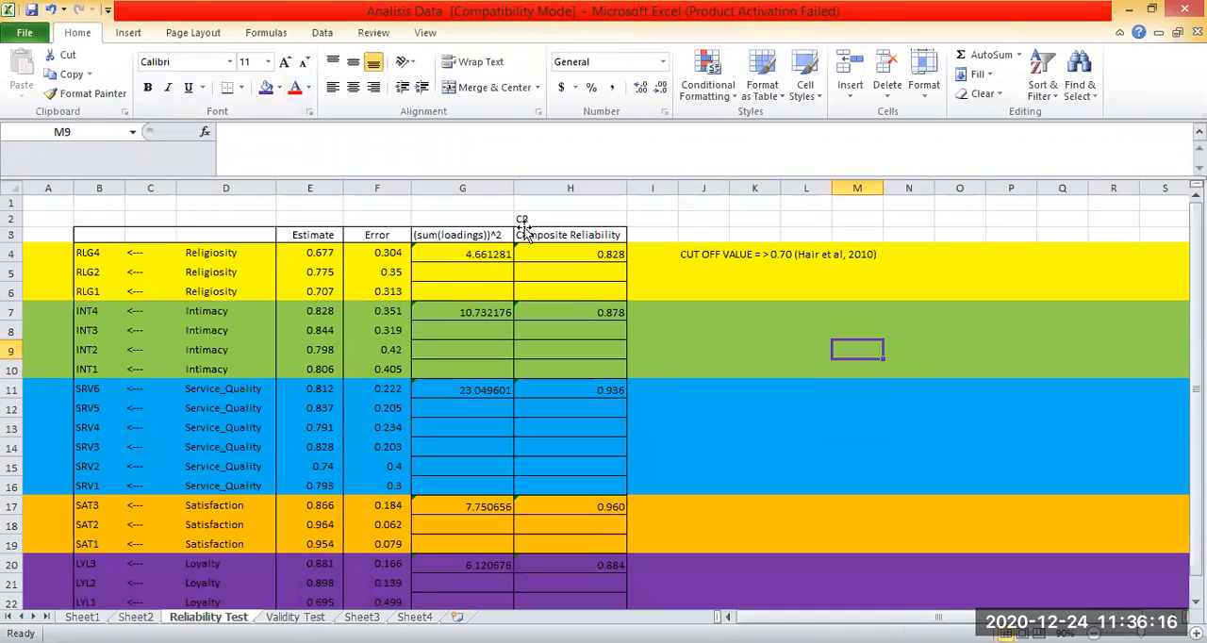
Examine the Religiosity Composite Reliability formula in H4 and the cells it references, leaving the formula as it is.
click(566, 236)
click(570, 251)
click(569, 228)
click(562, 254)
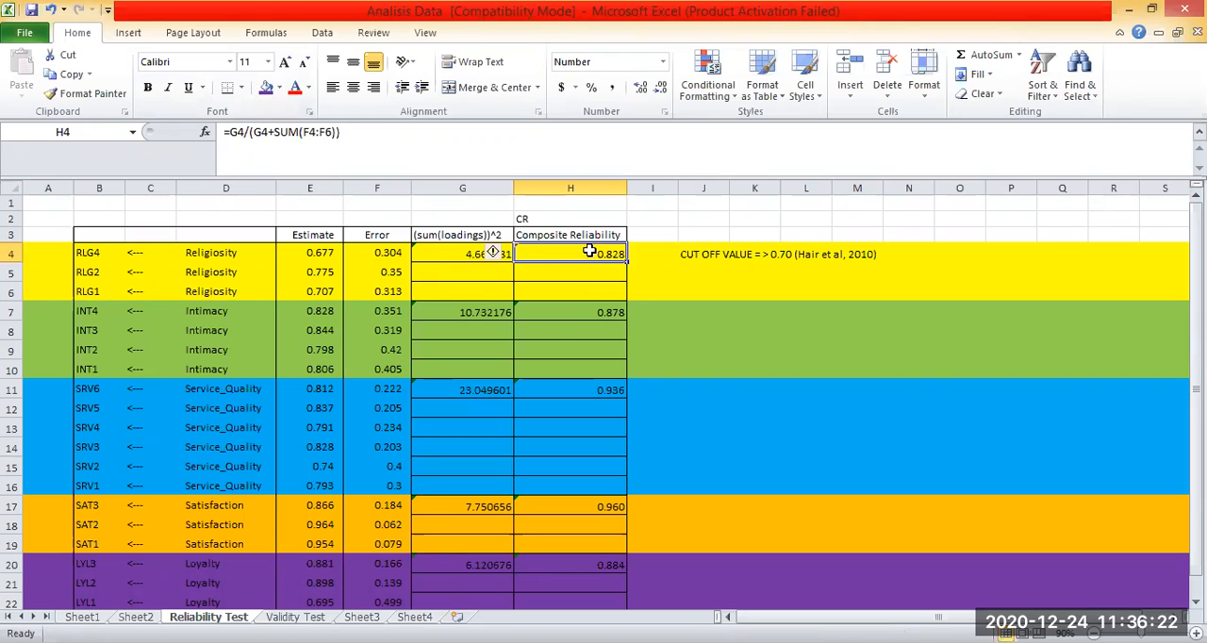
double_click(588, 250)
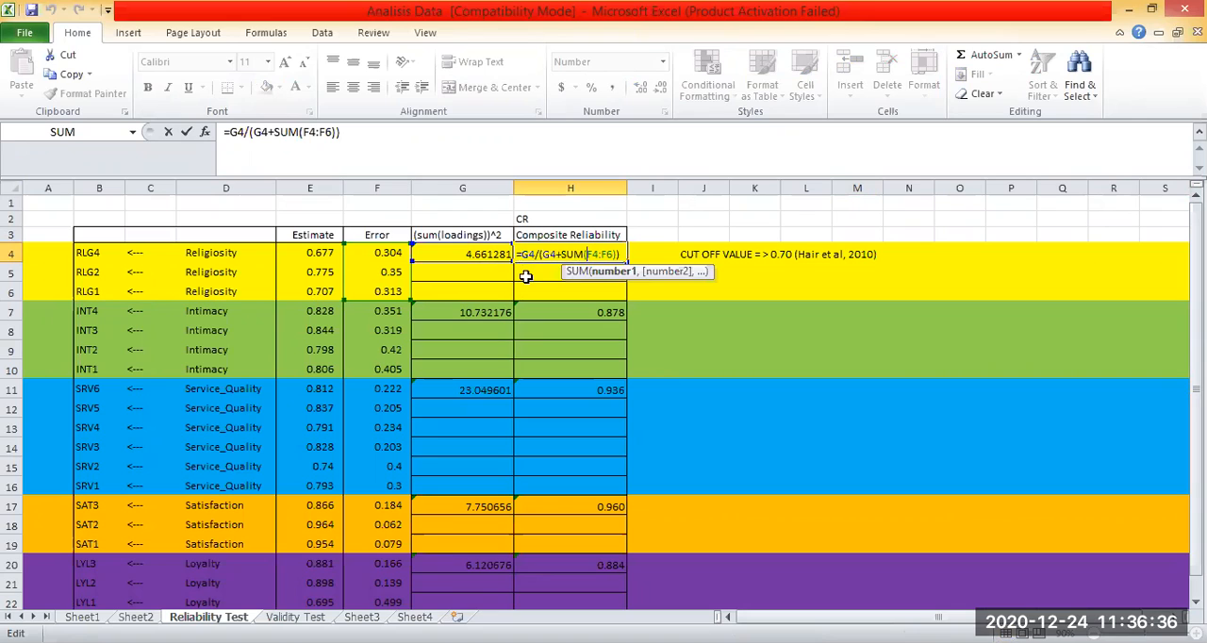
click(826, 313)
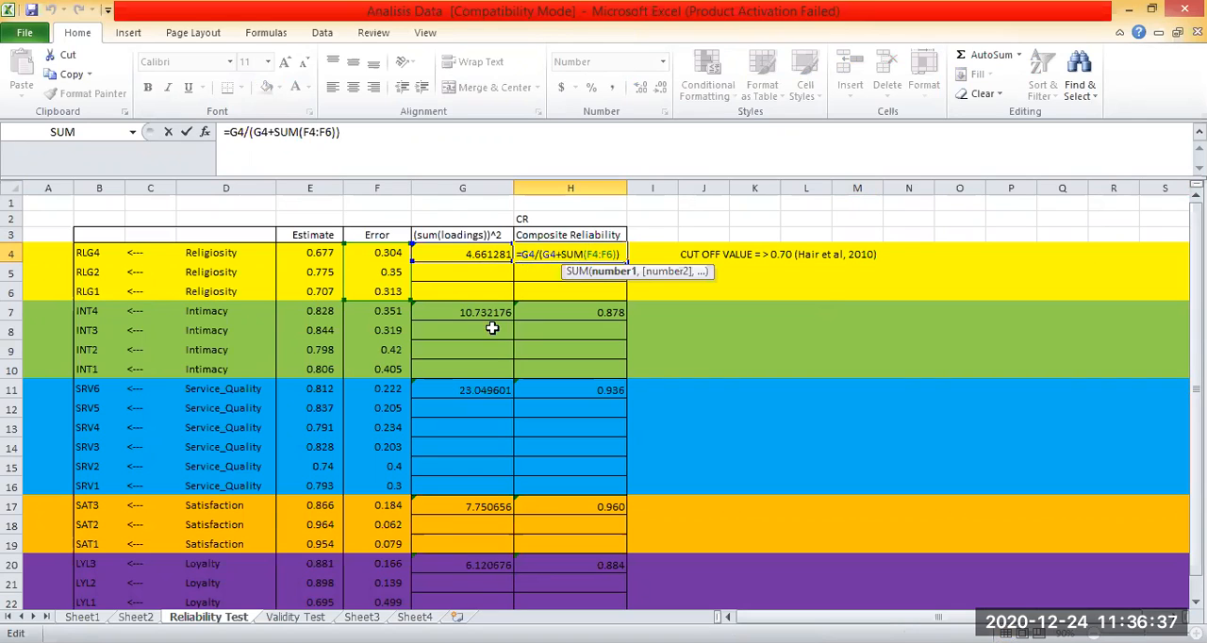
Open the squared sum of loadings formula for Religiosity in G4 to examine which estimates it uses.
click(452, 255)
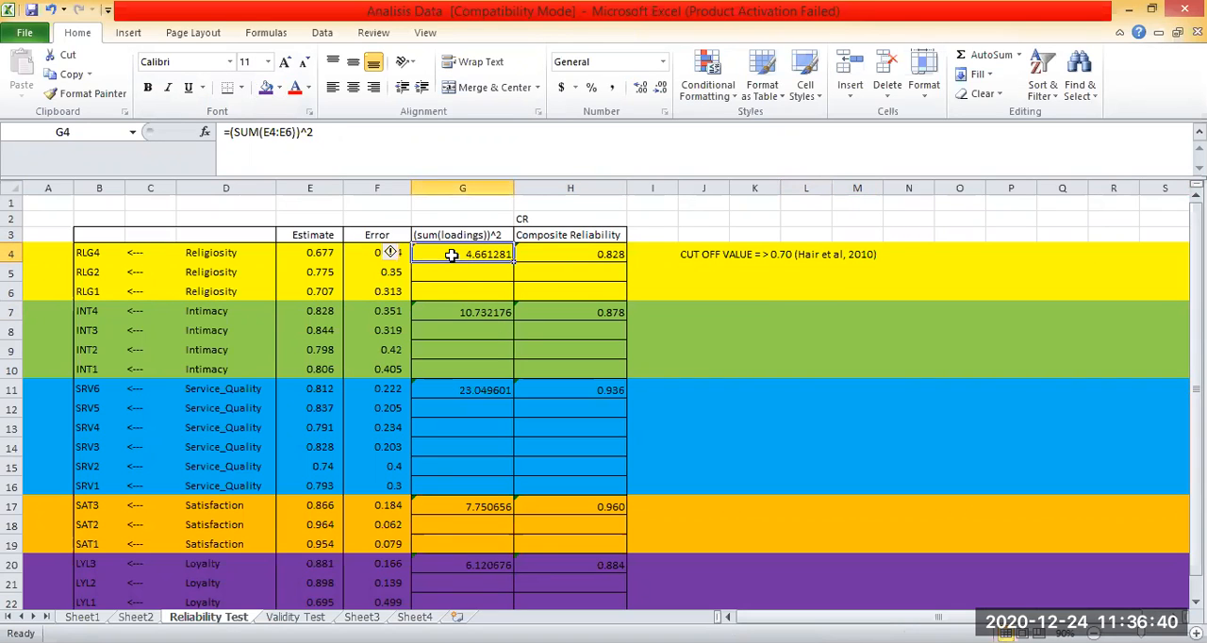
double_click(453, 254)
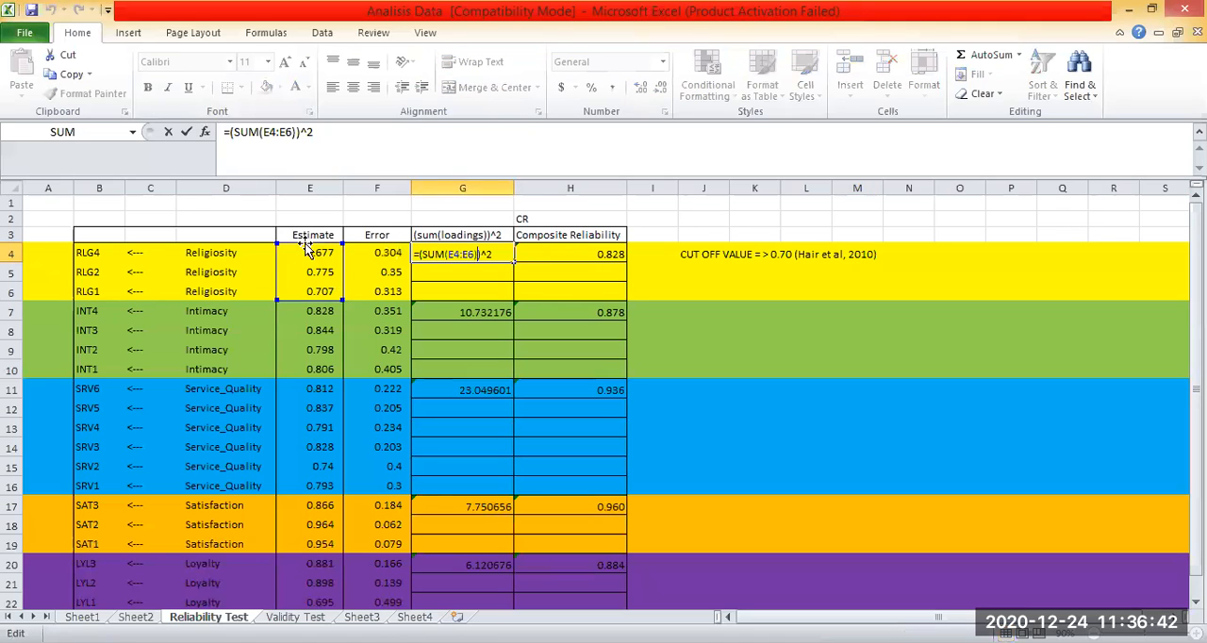
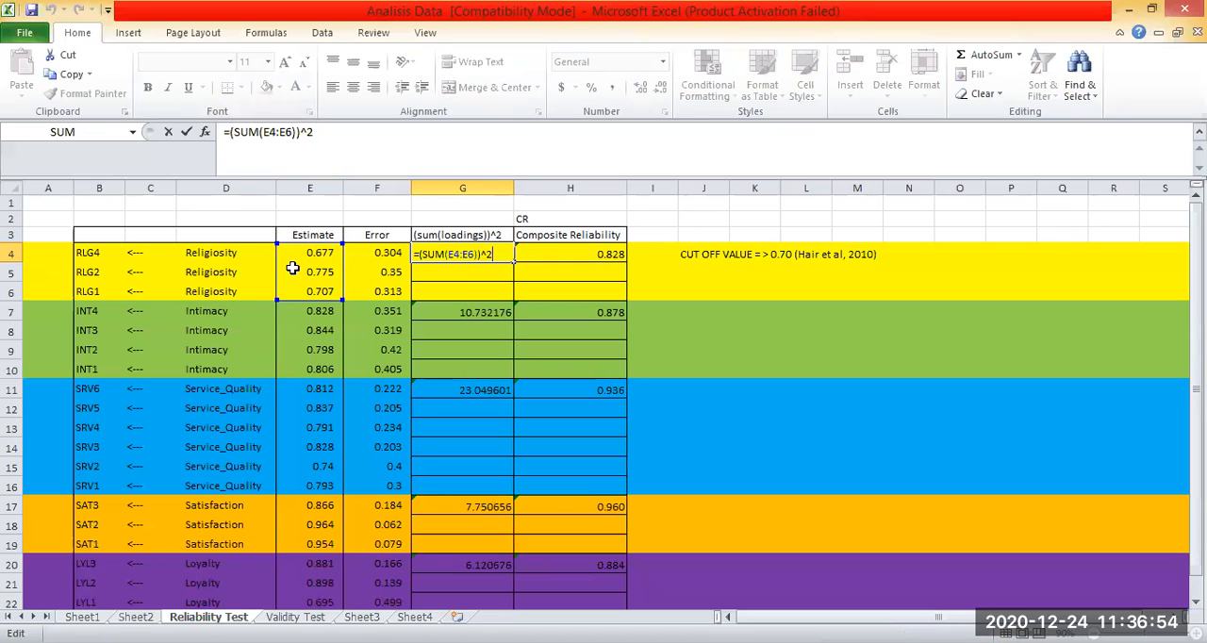
Examine the Religiosity Composite Reliability formula in H4 and the error range F4:F6 it sums, leaving the formula as it is.
key(Return)
double_click(587, 254)
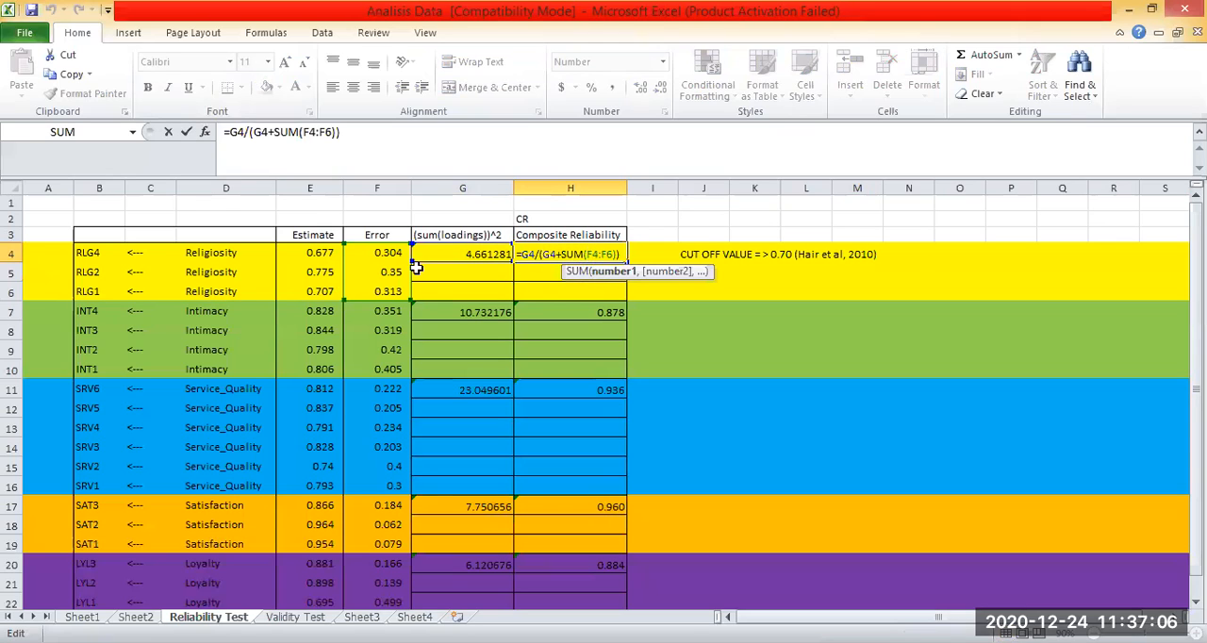
double_click(611, 254)
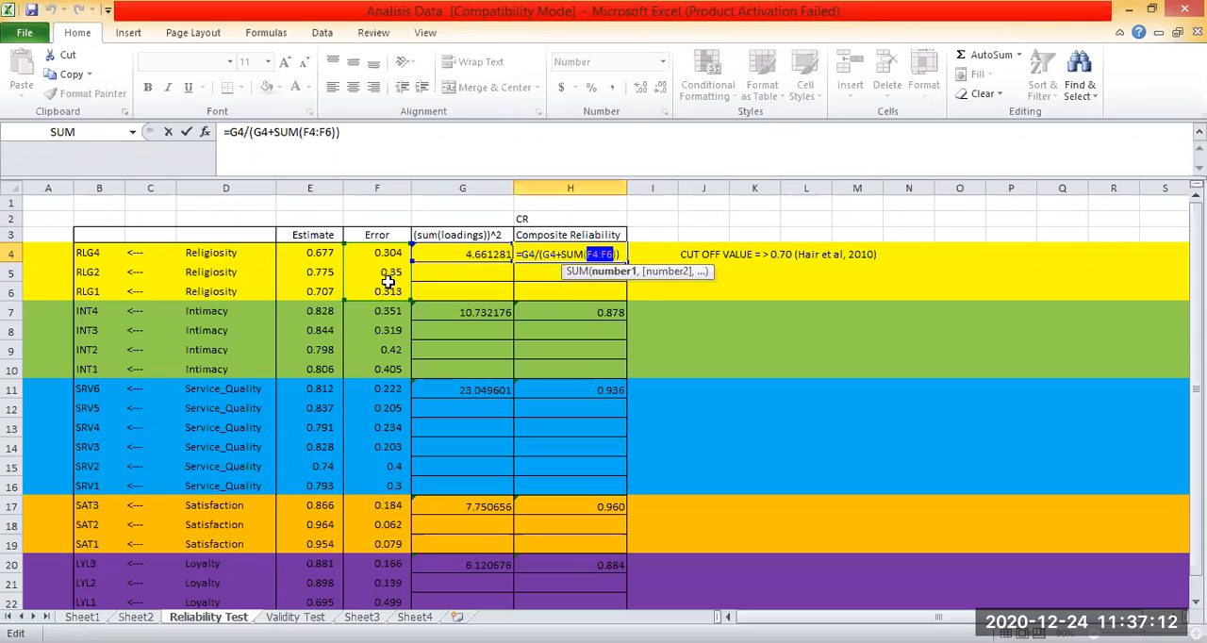
key(Return)
click(856, 387)
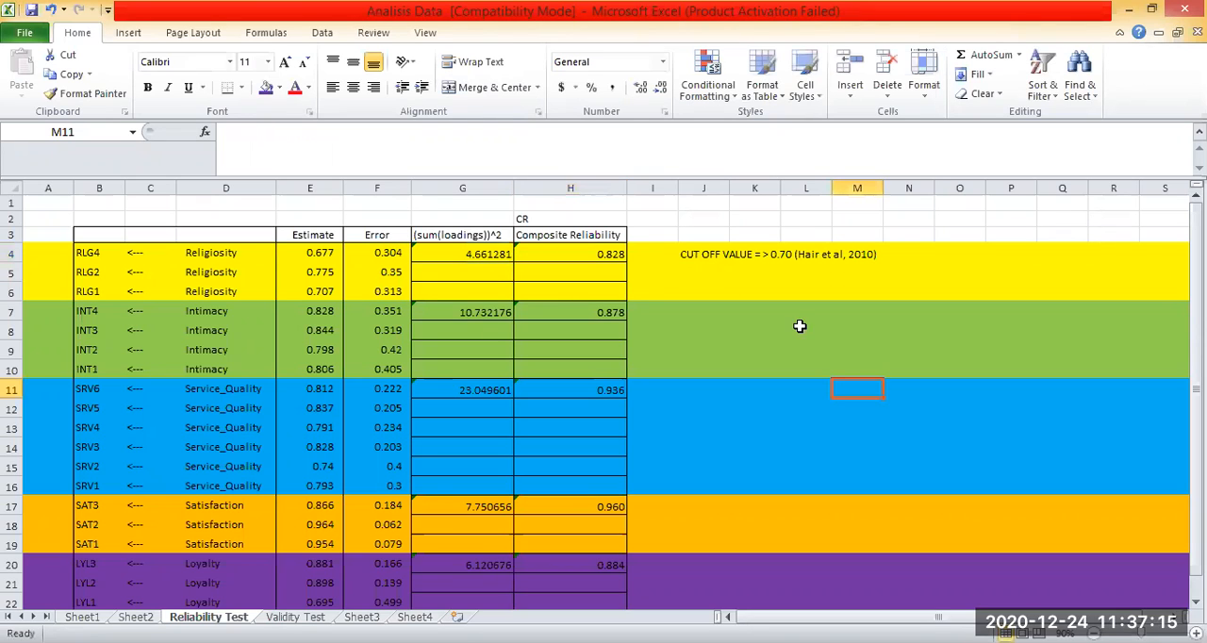
Examine the Intimacy squared sum of loadings formula in G7 and its Composite Reliability formula in H7, leaving both as they are.
click(472, 311)
key(F2)
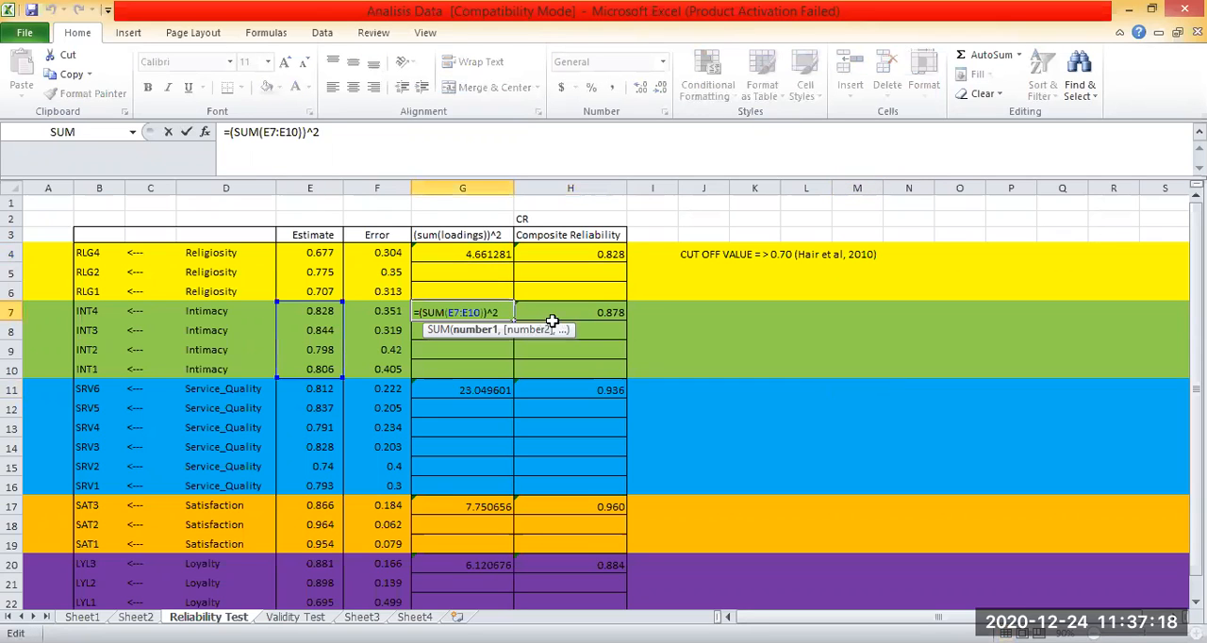
key(Return)
double_click(556, 319)
double_click(570, 314)
key(Return)
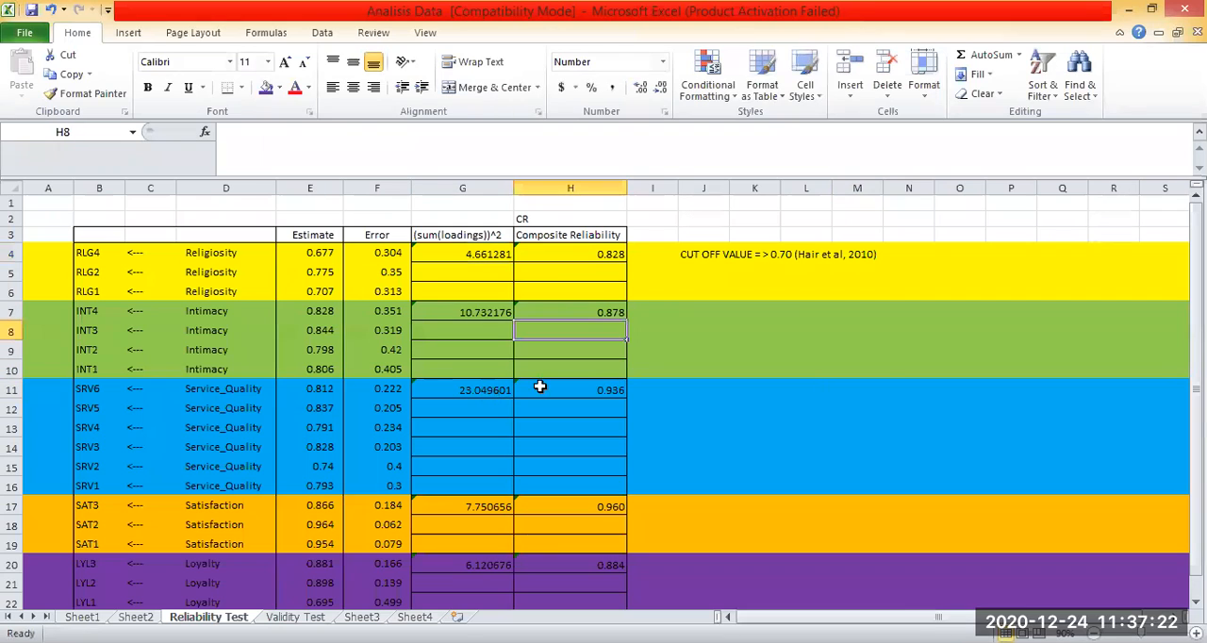
Examine which estimates the Service_Quality squared sum of loadings formula in G11 uses, leaving the formula as it is.
double_click(510, 386)
double_click(498, 387)
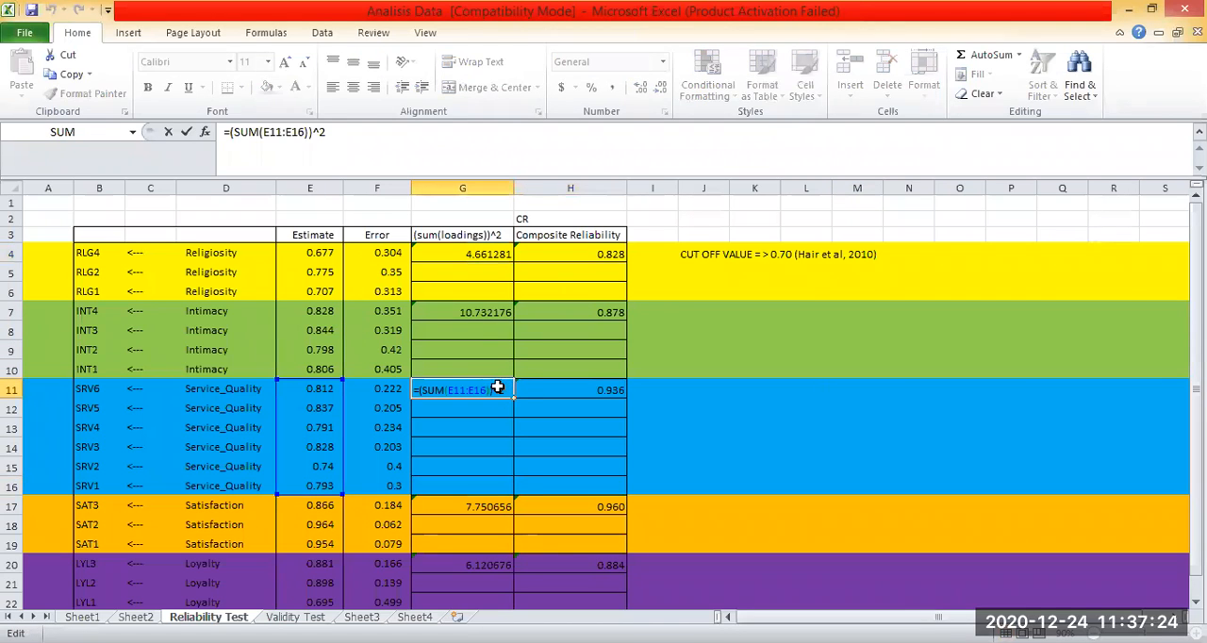
key(Return)
Review the Composite Reliability results of all five variables in the table.
scroll(844, 388, down, 1)
click(755, 381)
scroll(844, 387, up, 1)
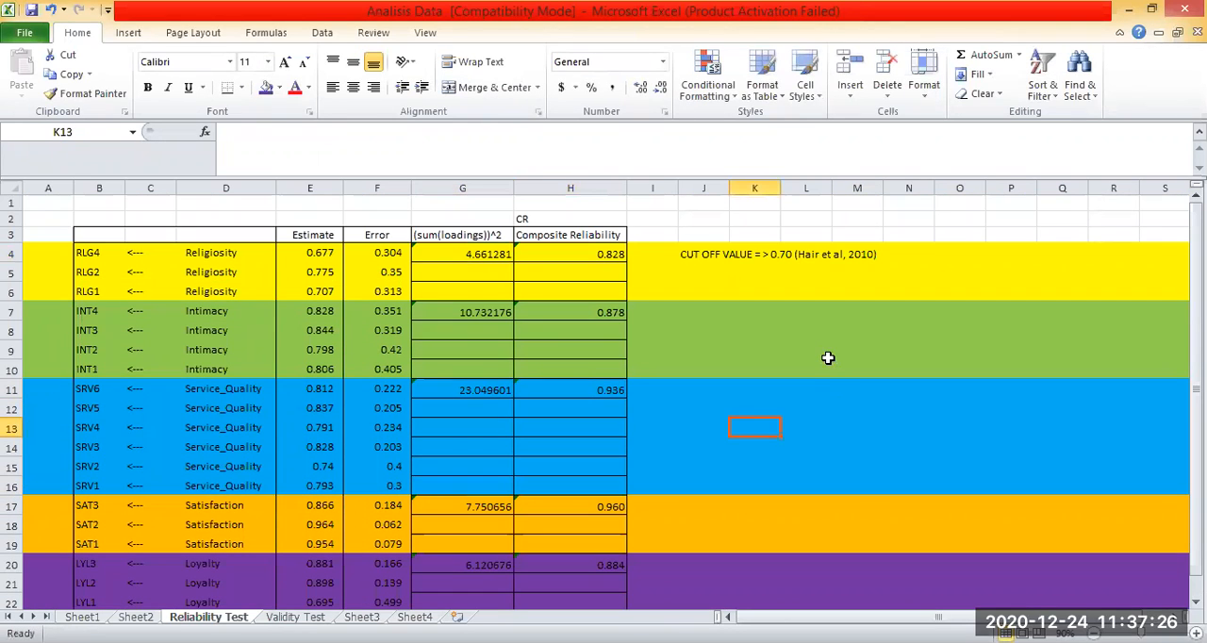
click(836, 364)
click(715, 335)
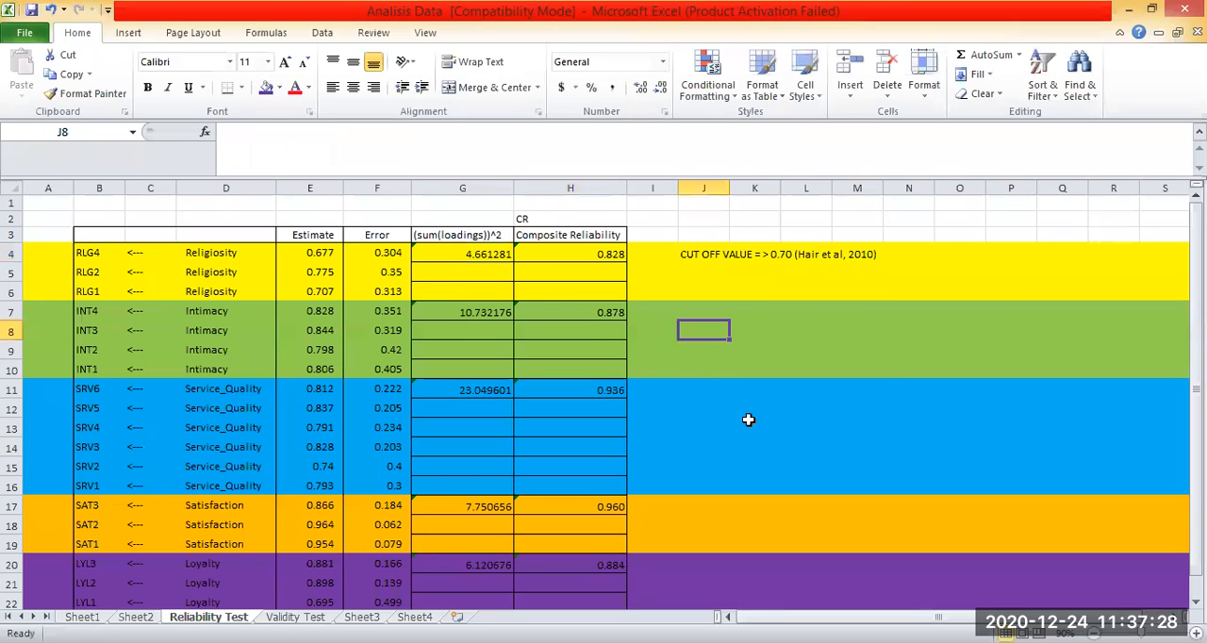
key(Down)
key(Down)
scroll(596, 459, down, 1)
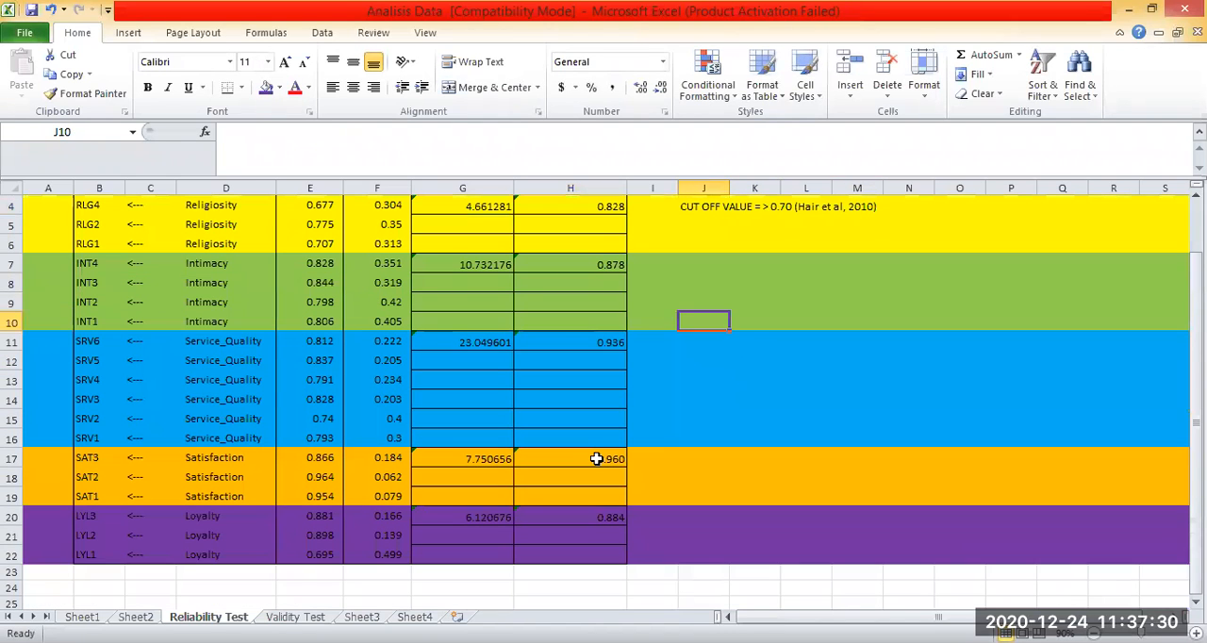
Fill the cut-off value note in J4:M4 with red.
scroll(801, 354, up, 1)
drag(695, 254, 873, 254)
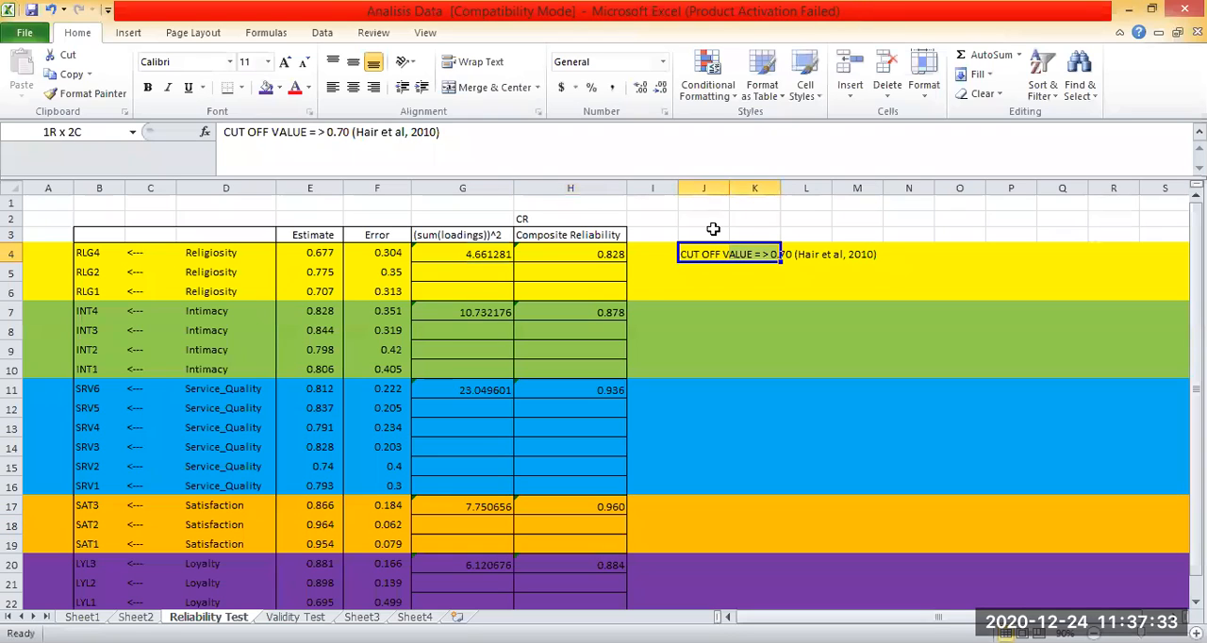
click(270, 88)
click(808, 368)
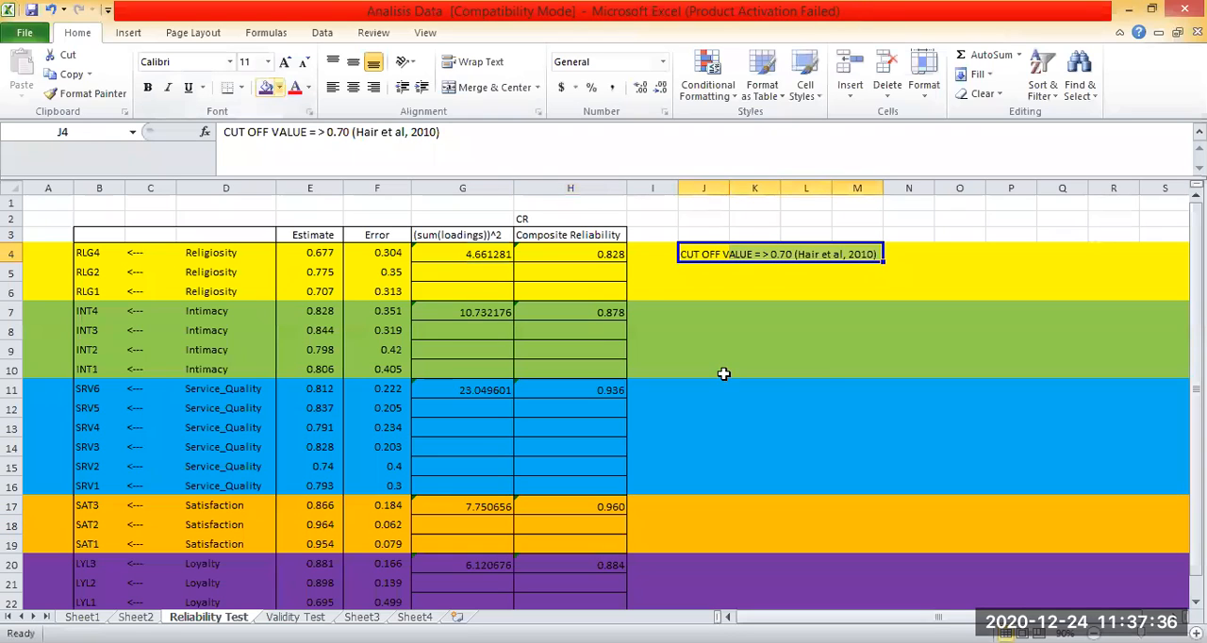
click(787, 407)
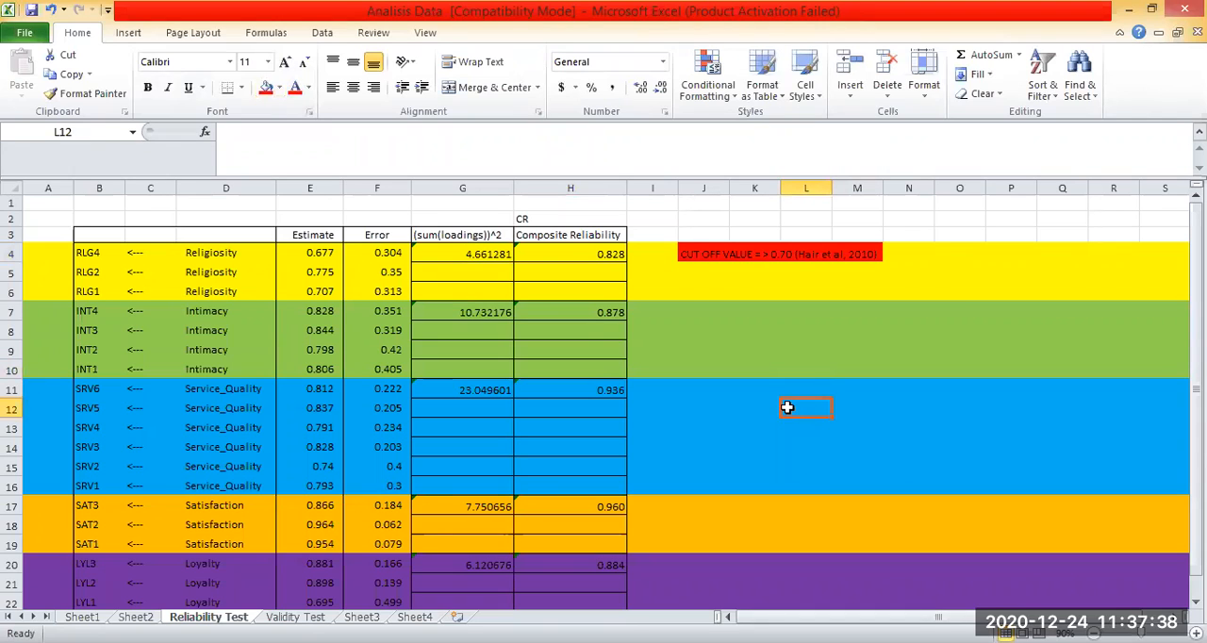
Try widening the empty column I between the Composite Reliability column and the cut-off note.
click(691, 254)
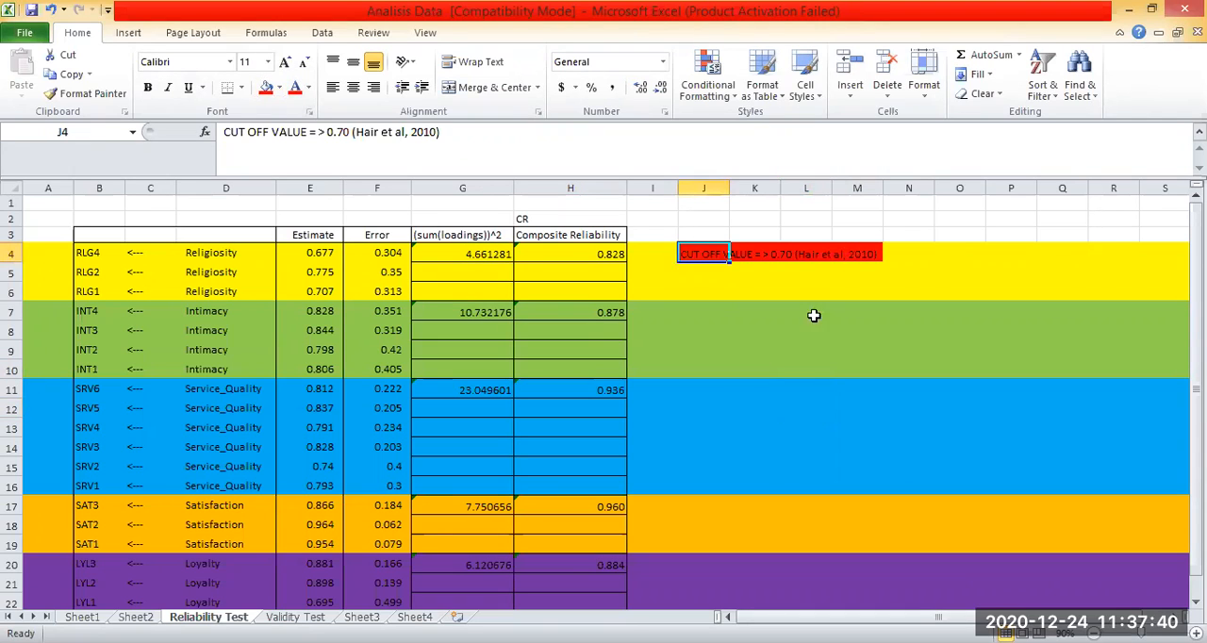
click(855, 330)
click(753, 254)
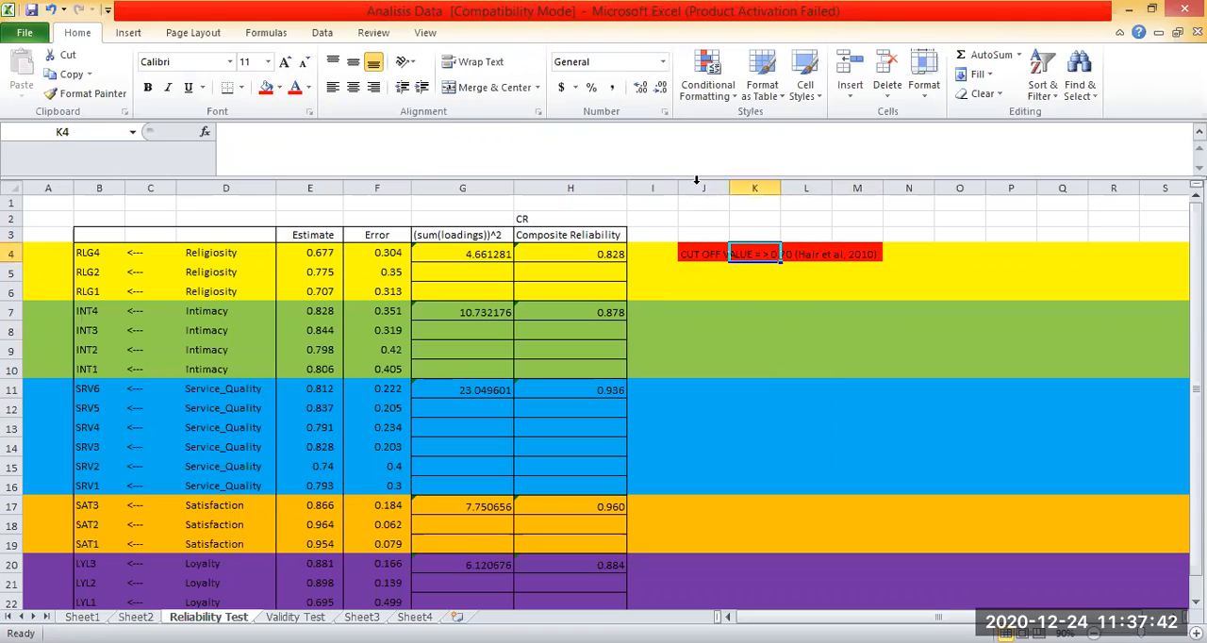
drag(679, 189, 796, 188)
click(773, 236)
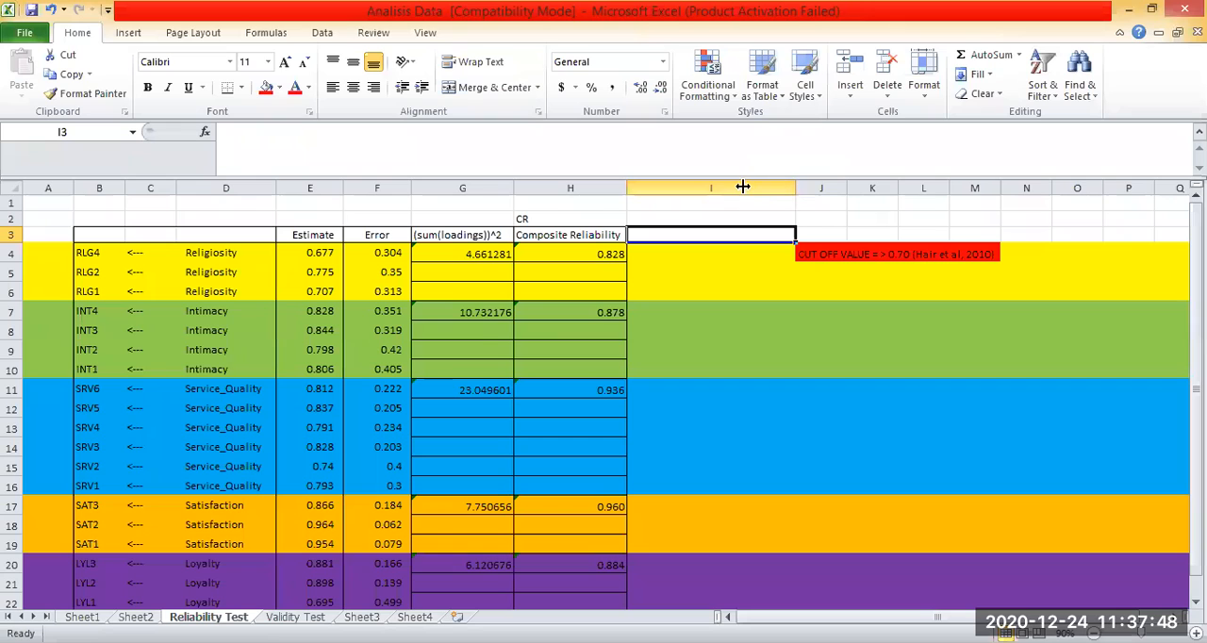
Try a new column after Composite Reliability, headed "Conclusion" in I3, with "Valid" in I4 for Religiosity.
drag(743, 188, 741, 187)
text(Cpnc)
key(BackSpace)
key(BackSpace)
key(BackSpace)
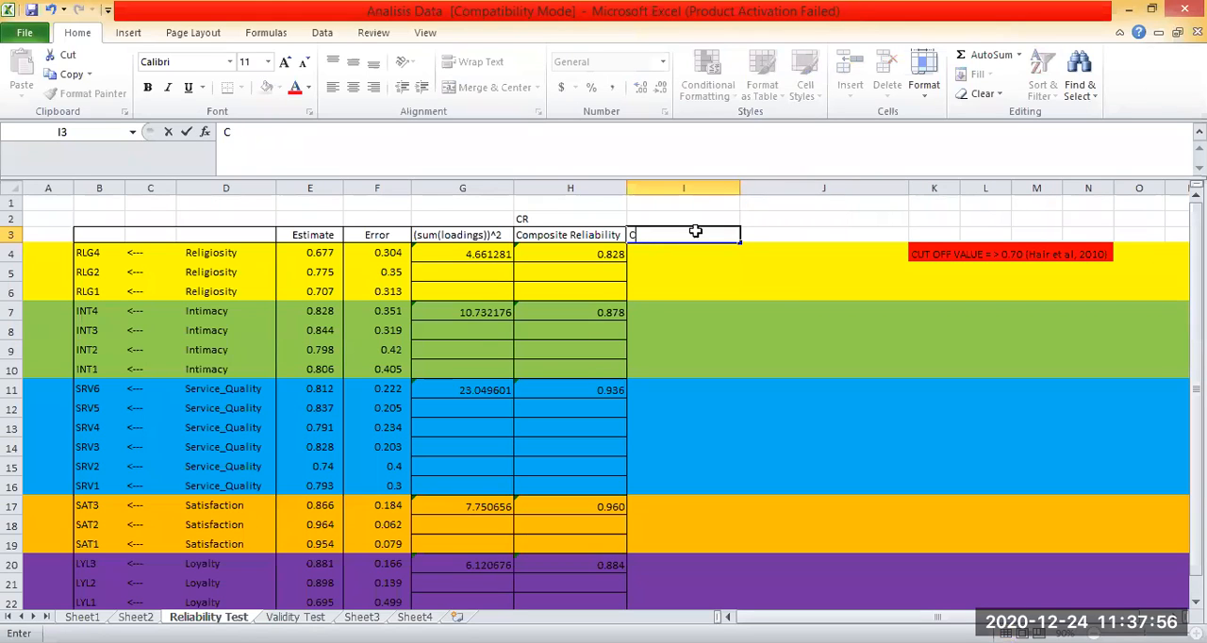
text(onclusion)
key(Return)
text(Valid)
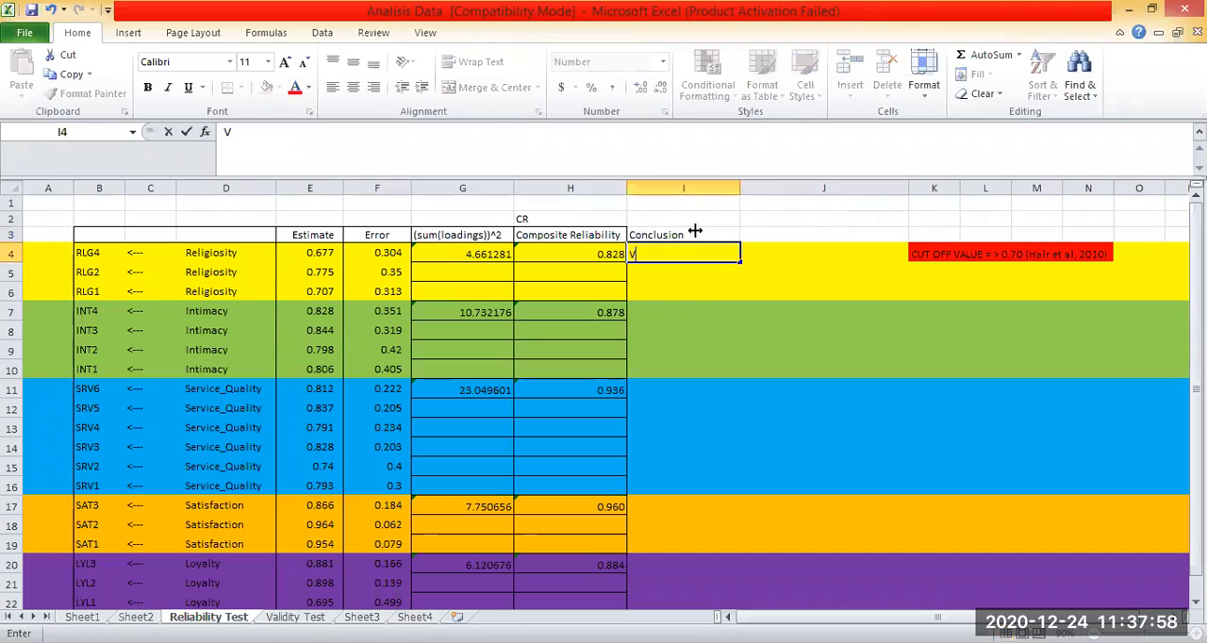
key(Return)
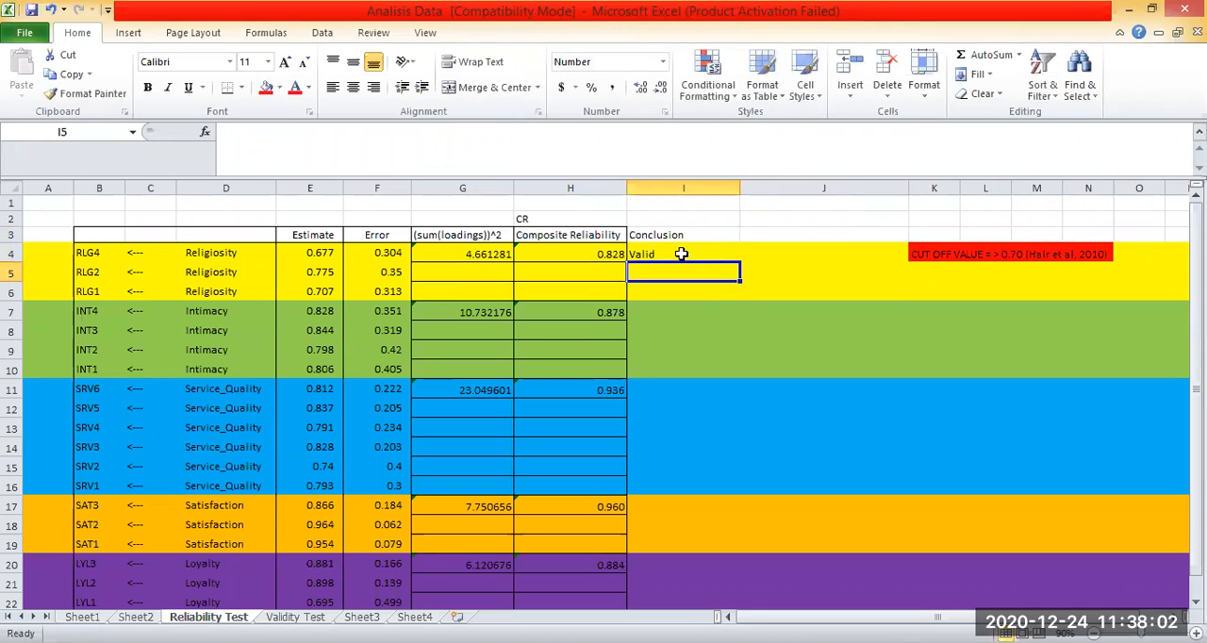
Replace the Religiosity conclusion in I4 with "Reliable" and centre cells I3:I4.
key(ctrl+z)
drag(686, 234, 685, 253)
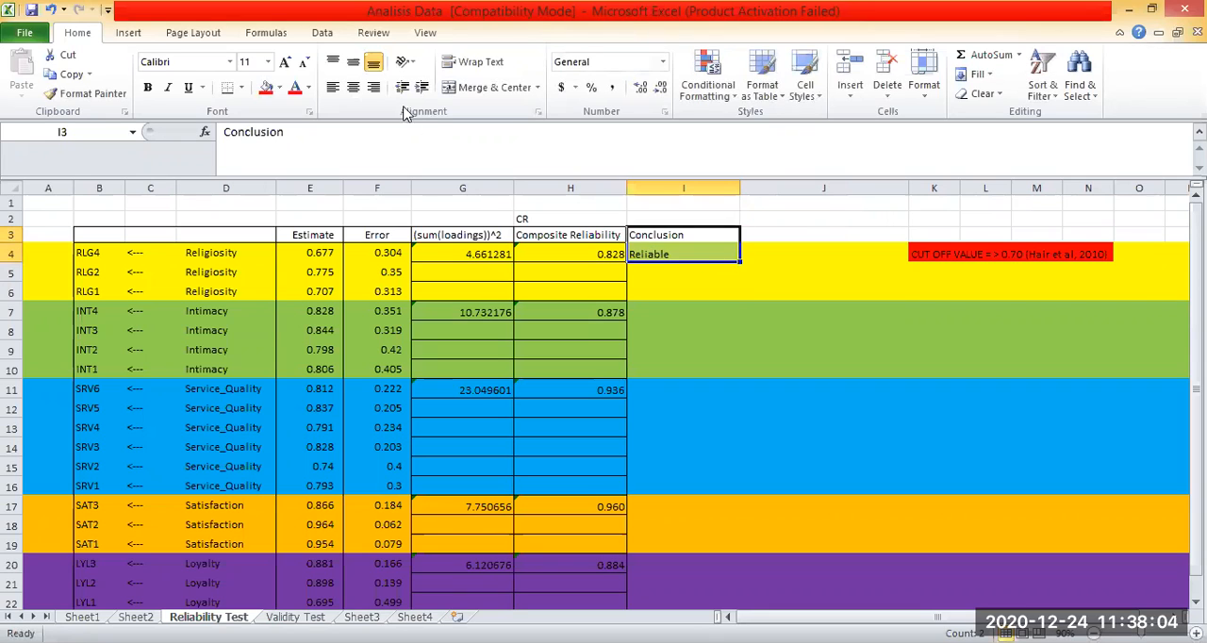
click(354, 88)
click(780, 253)
click(694, 253)
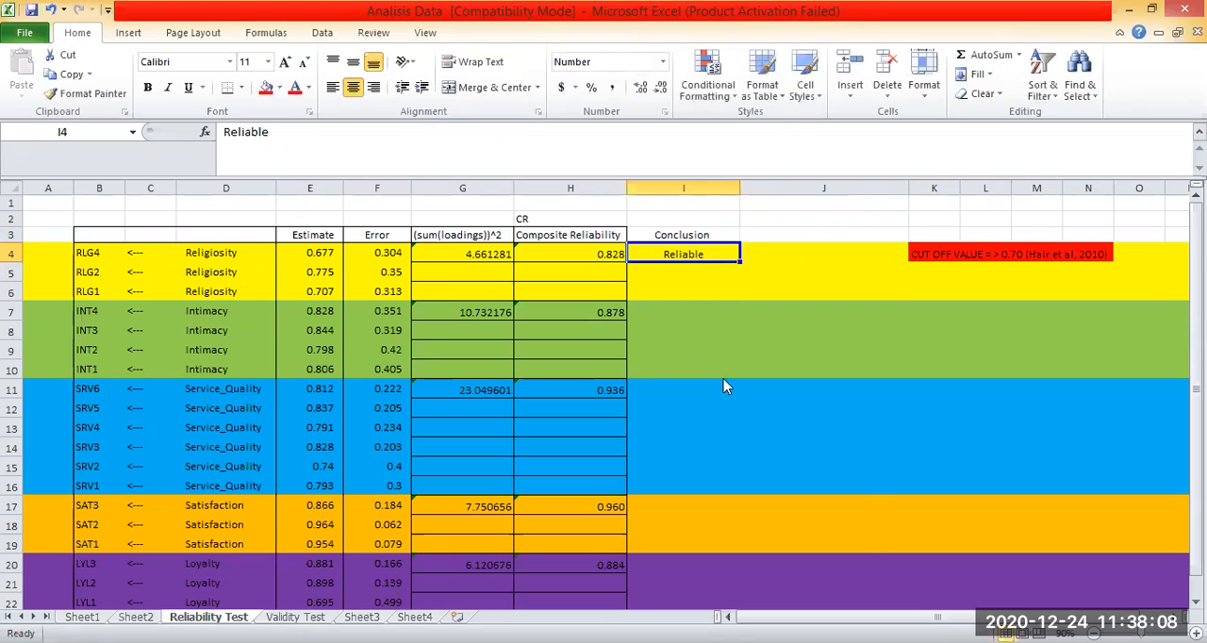
Copy the "Reliable" conclusion from I4 to the Intimacy row in I7.
key(ctrl+c)
right_click(685, 313)
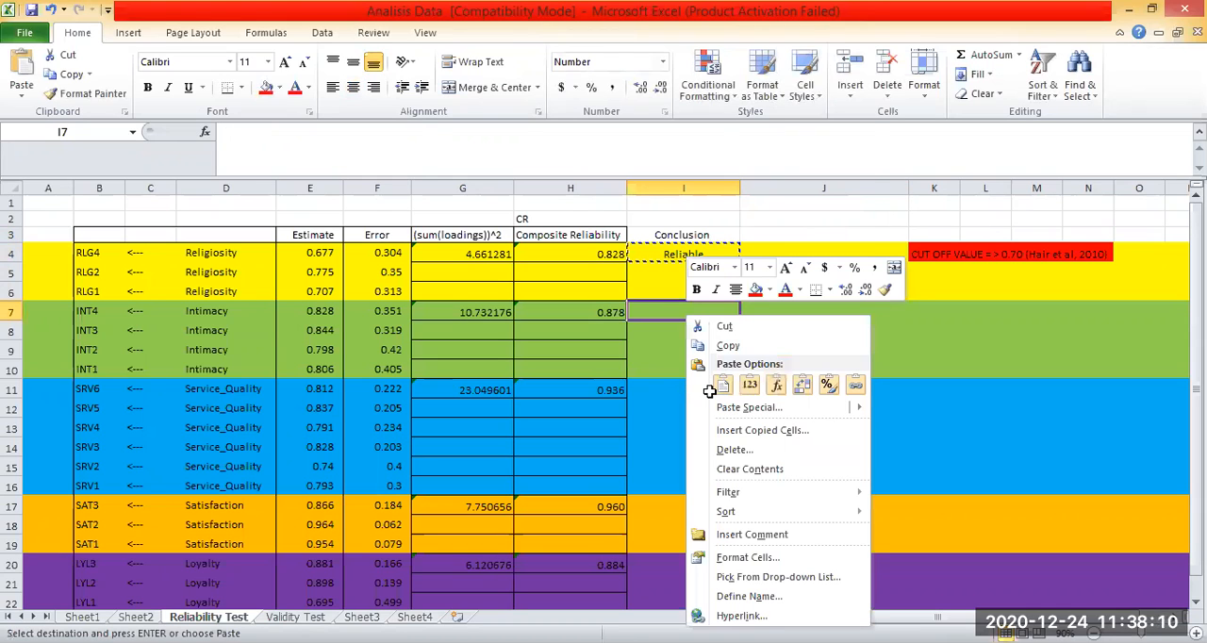
click(722, 384)
right_click(709, 391)
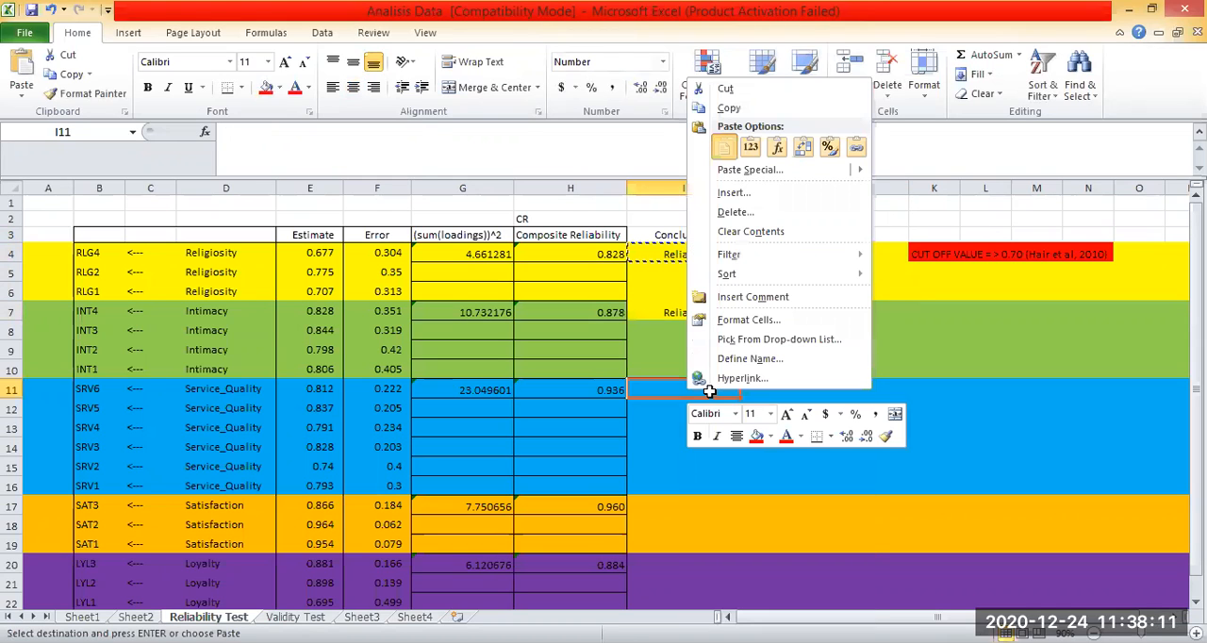
click(1000, 417)
Undo the pasted conclusion, the centring and the Conclusion column entries.
key(ctrl+z)
key(ctrl+z)
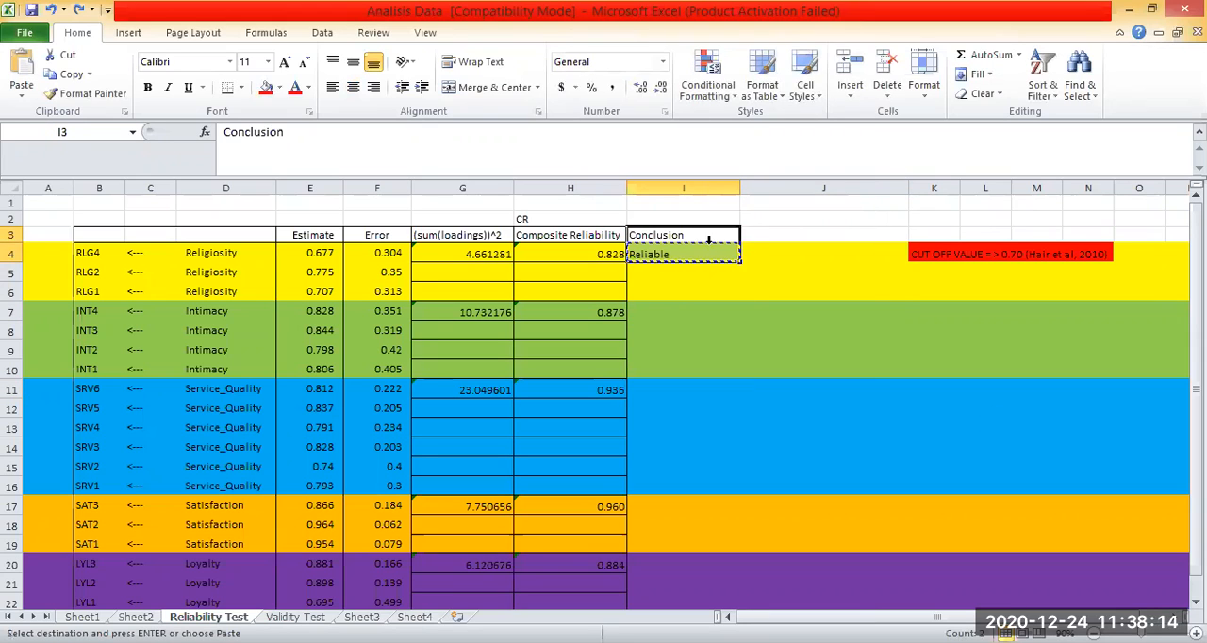
key(ctrl+z)
Delete the wide empty column I so the cut-off note sits directly beside the Composite Reliability column.
click(696, 182)
key(ctrl+minus)
click(779, 330)
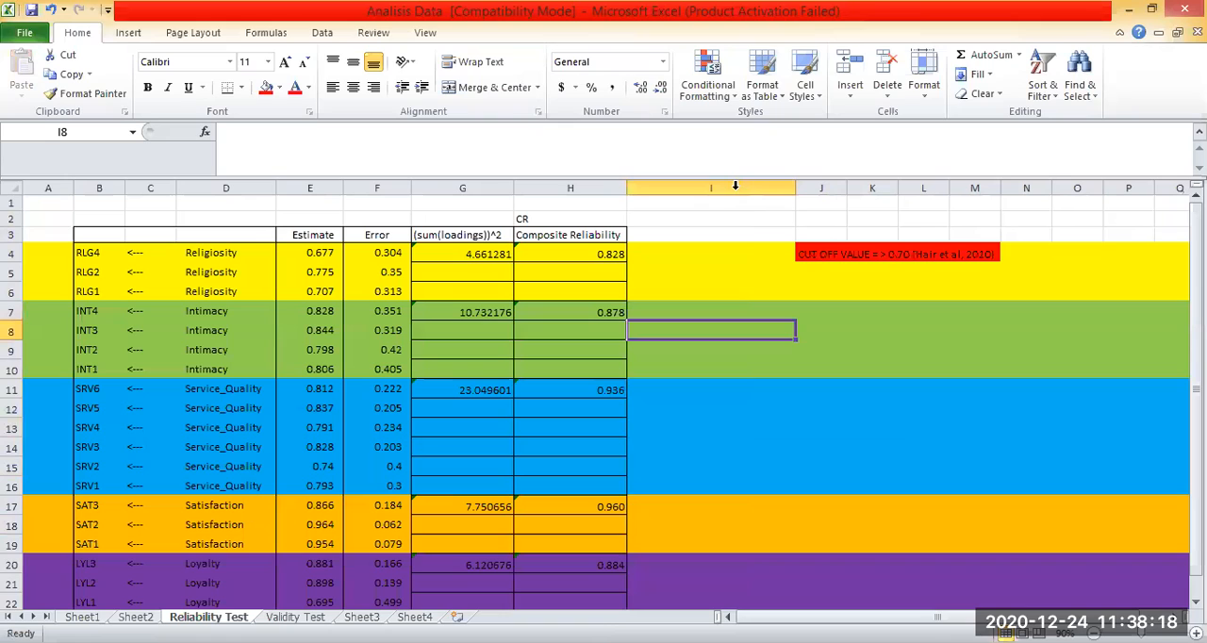
click(1005, 269)
click(706, 250)
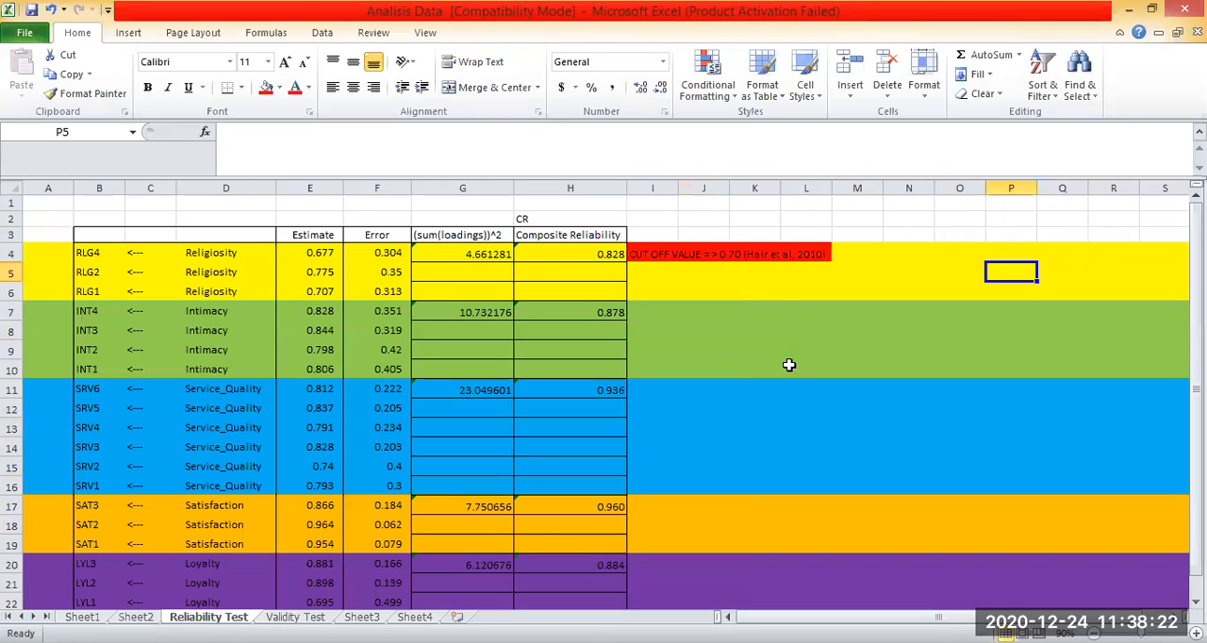
Compare the Composite Reliability values of the five variables with the 0.70 cut-off note in I4.
click(656, 256)
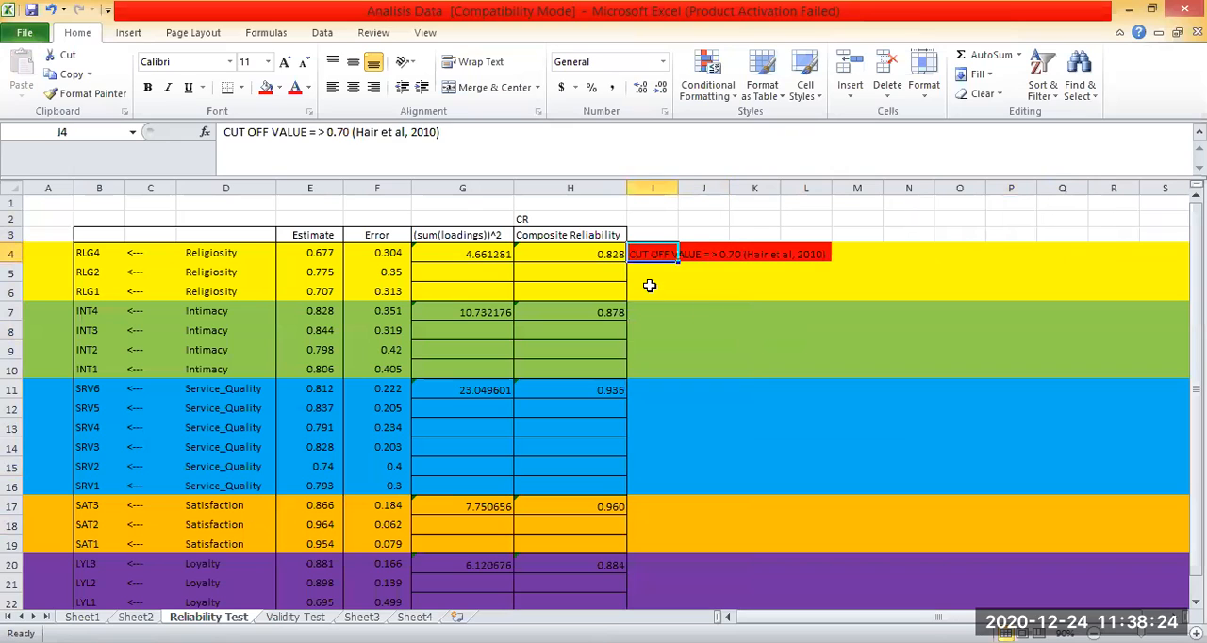
click(550, 232)
click(754, 368)
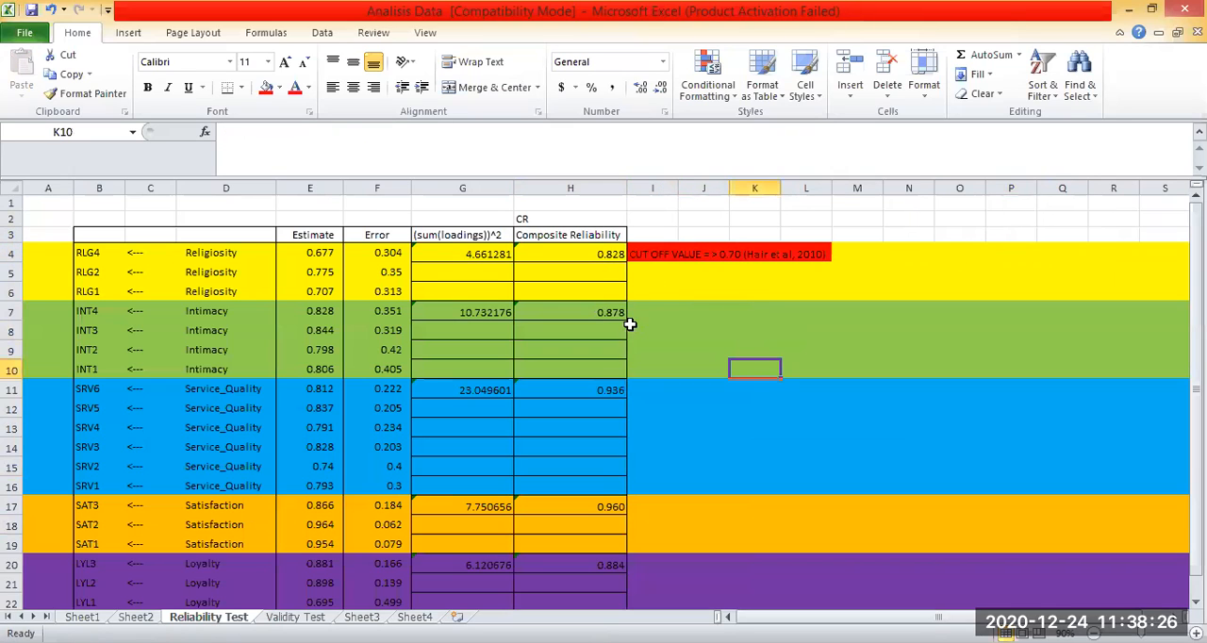
click(608, 319)
scroll(601, 330, down, 1)
key(Down)
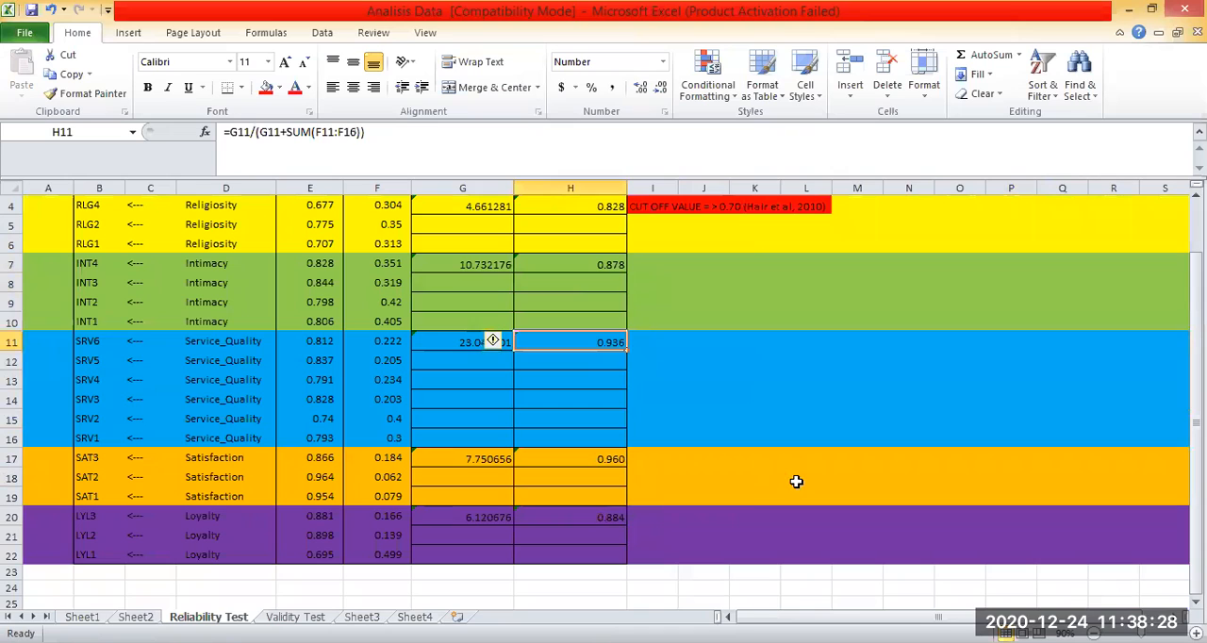
key(Down)
key(Down)
scroll(905, 343, up, 1)
click(905, 343)
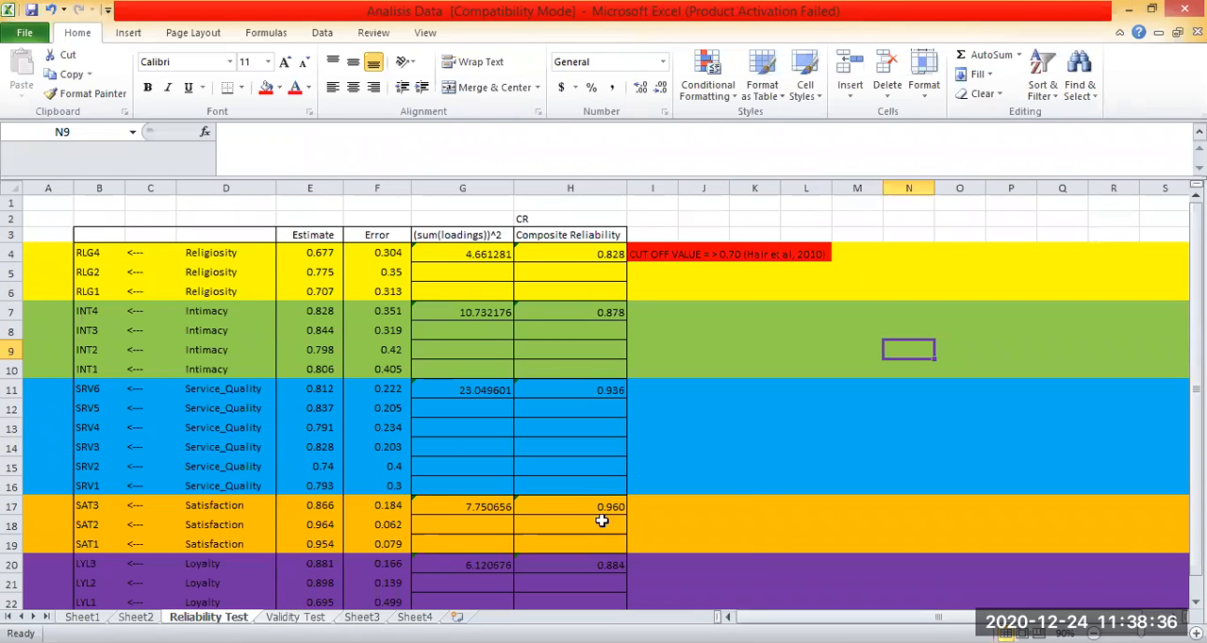
Open the Validity Test sheet and locate the Convergent Validity criteria in row 26 below the tables.
key(ctrl+Page_Down)
scroll(1031, 375, up, 3)
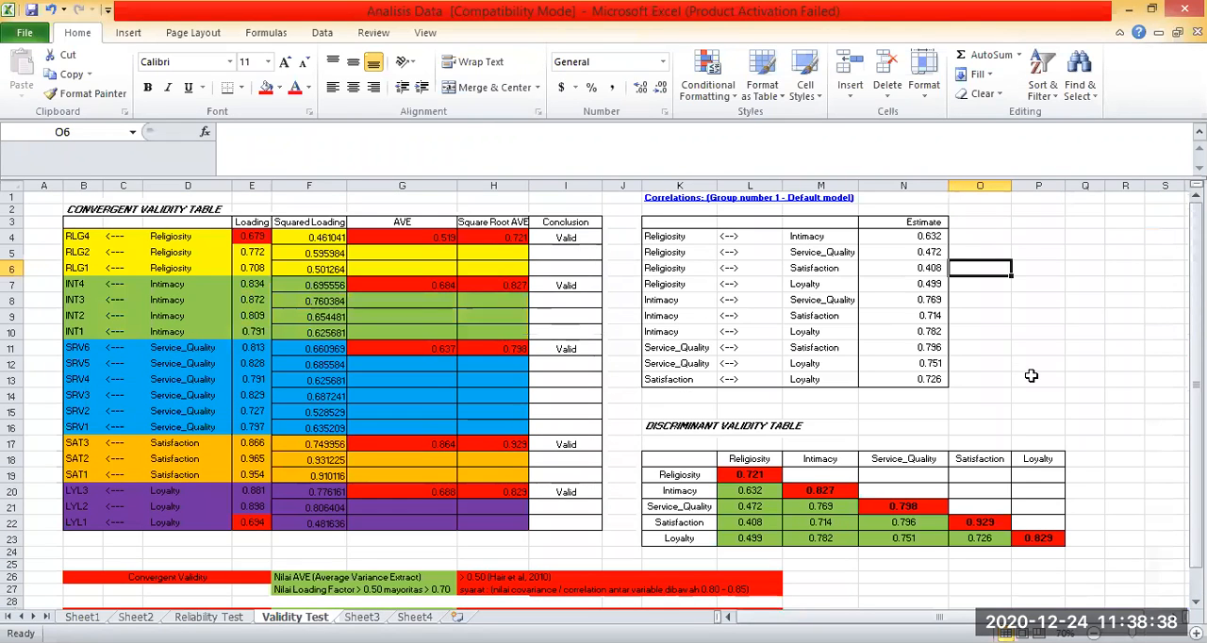
scroll(1031, 375, down, 2)
scroll(145, 466, down, 1)
click(169, 468)
click(157, 447)
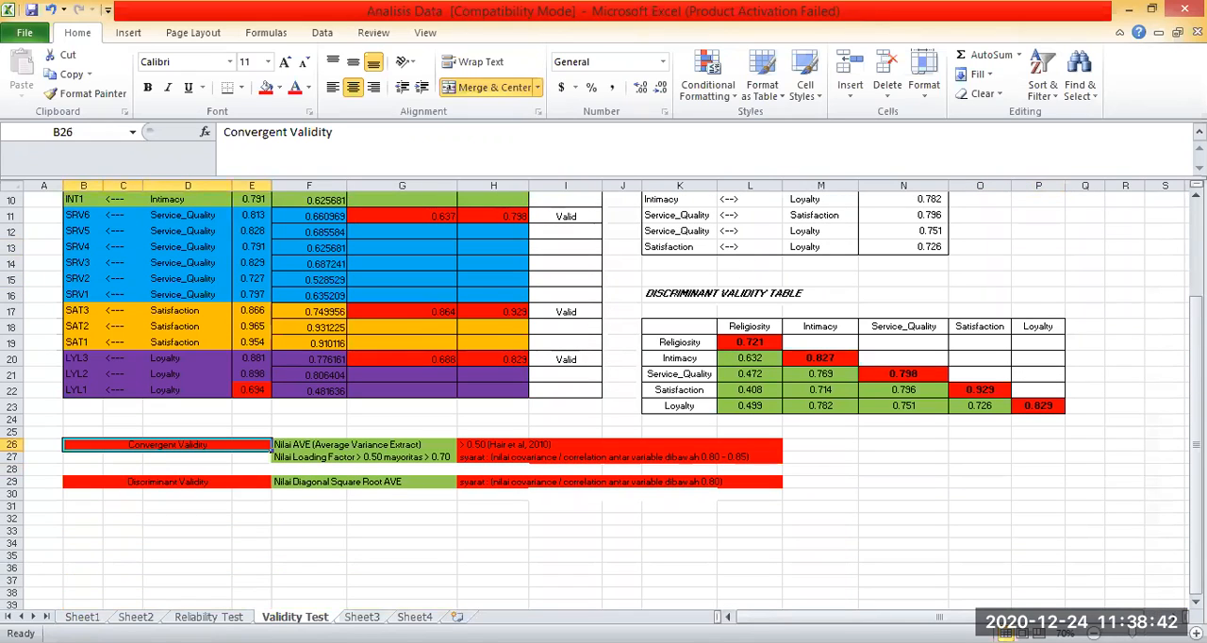
Examine the Convergent Validity and Discriminant Validity criteria in rows 26 to 29 at 100% zoom.
ctrl+scroll(760, 463, up, 2)
scroll(760, 462, down, 6)
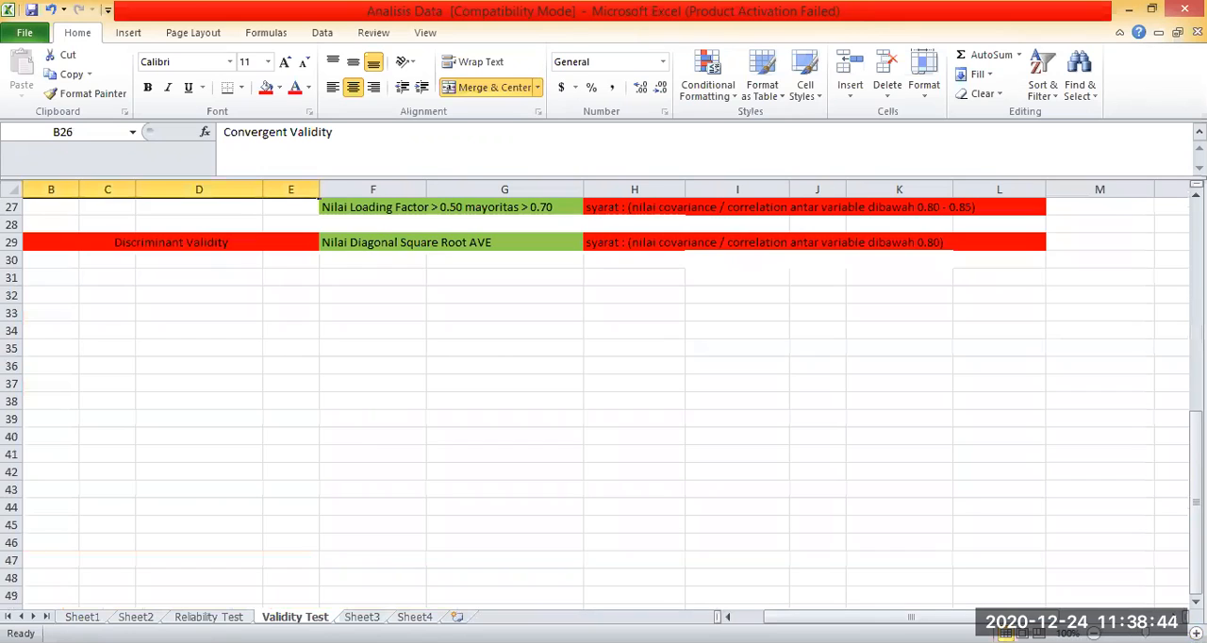
scroll(359, 436, up, 3)
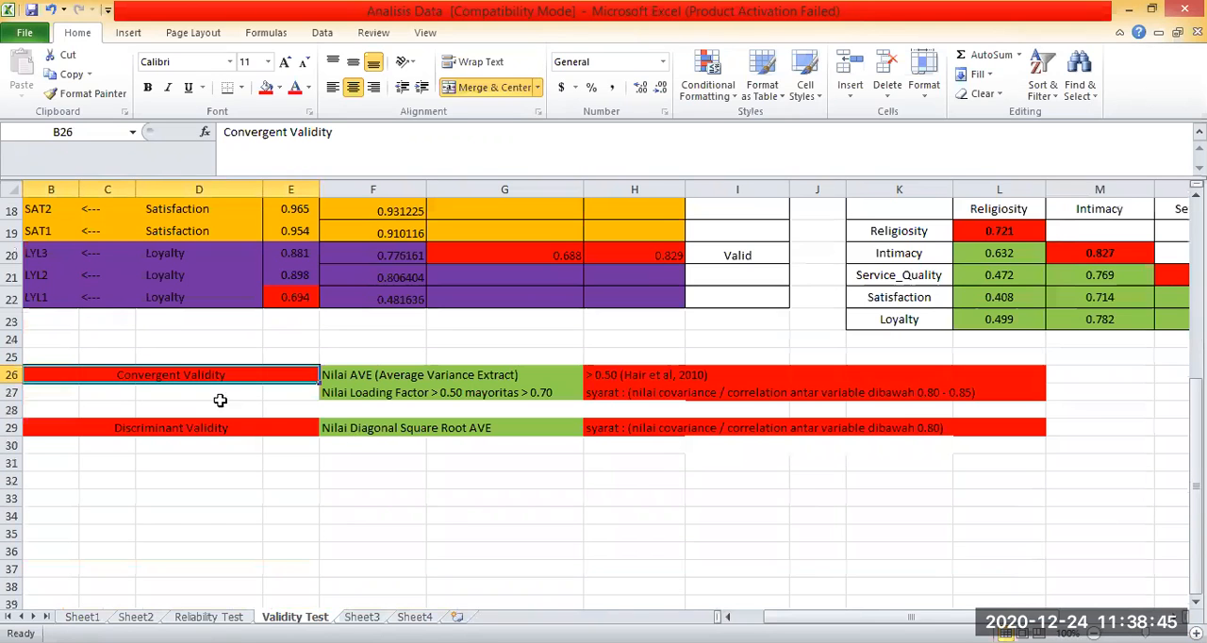
click(310, 427)
click(589, 478)
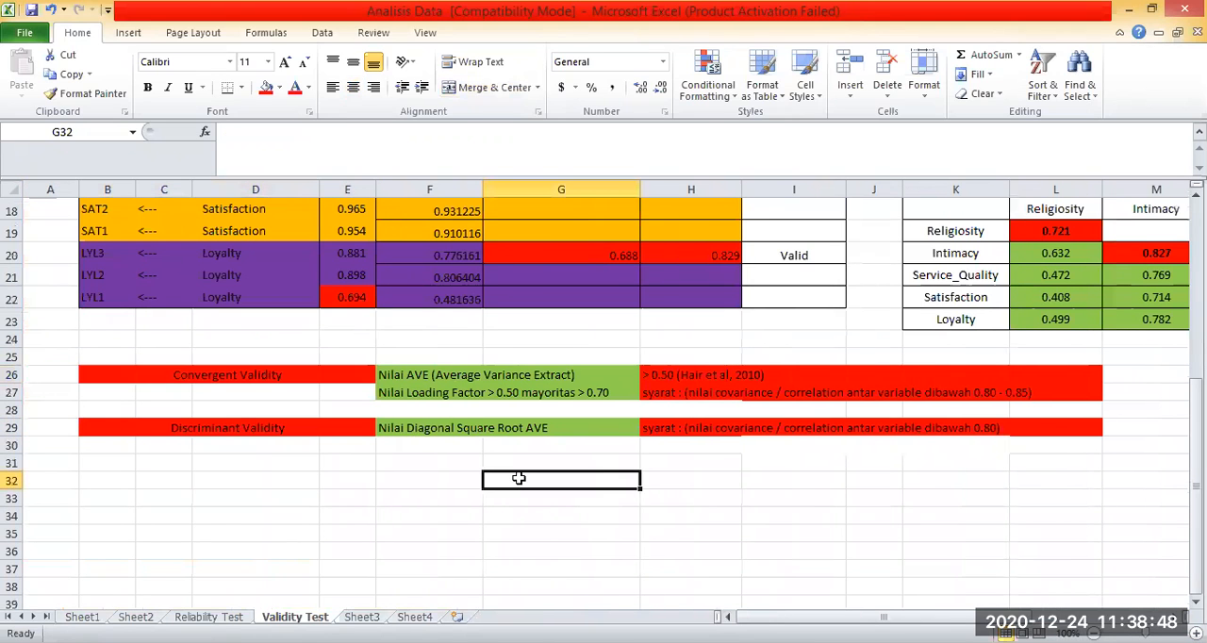
click(370, 375)
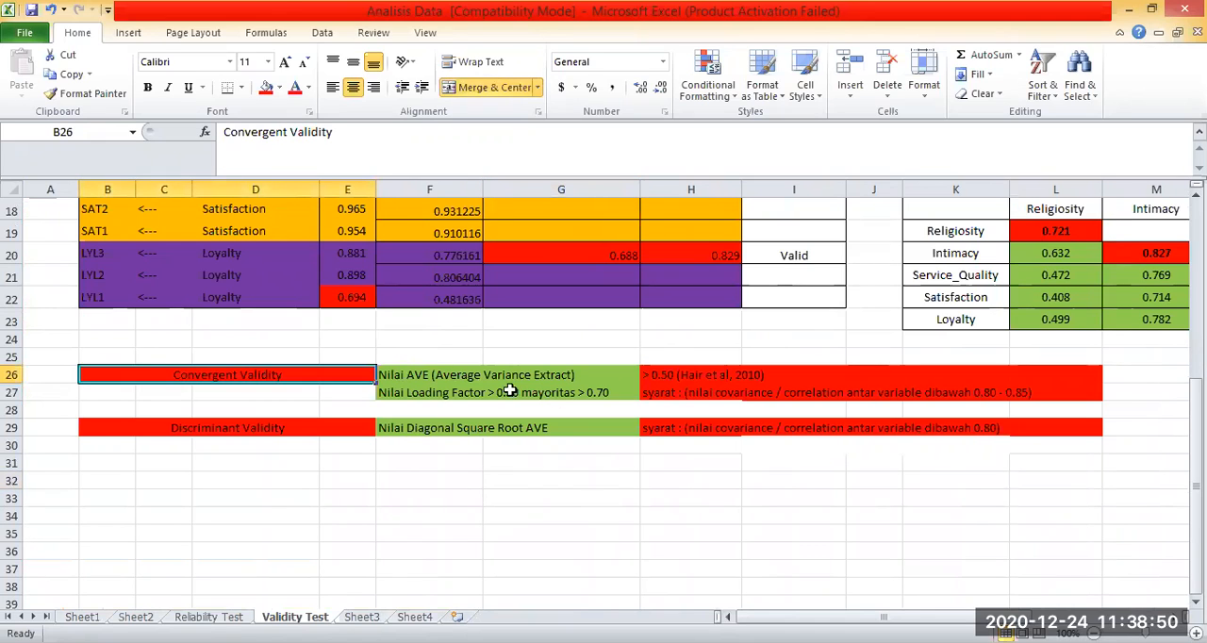
Read the AVE and loading factor criteria for Convergent Validity in F26:F27 together with their conditions in H26:H27.
click(456, 379)
click(735, 461)
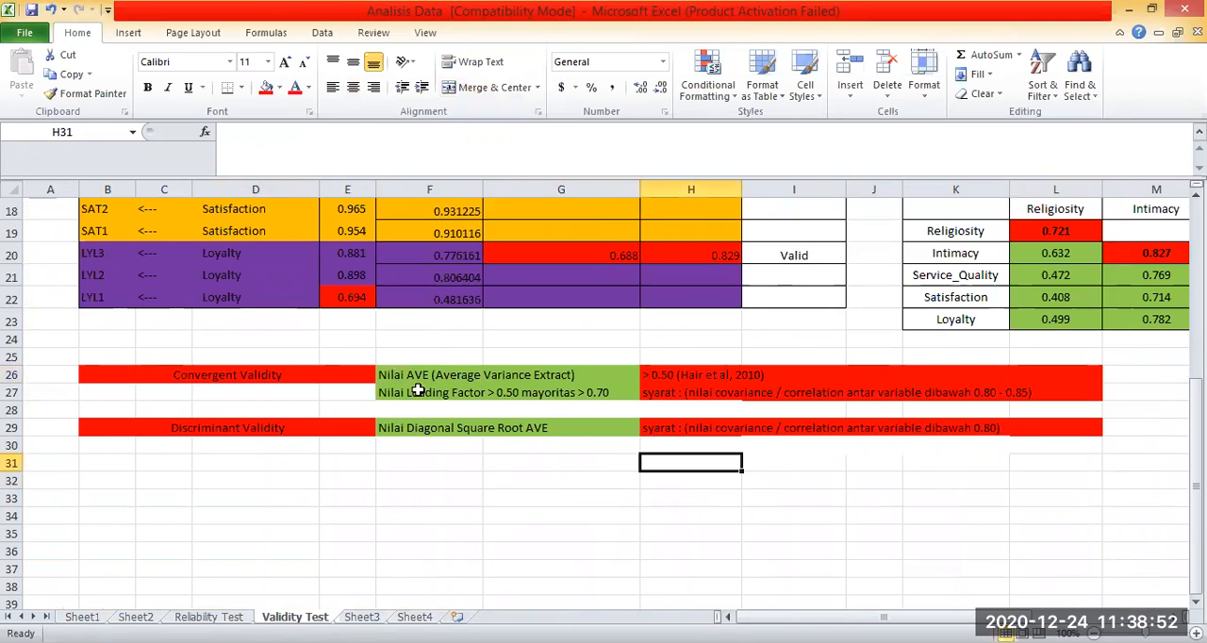
click(418, 390)
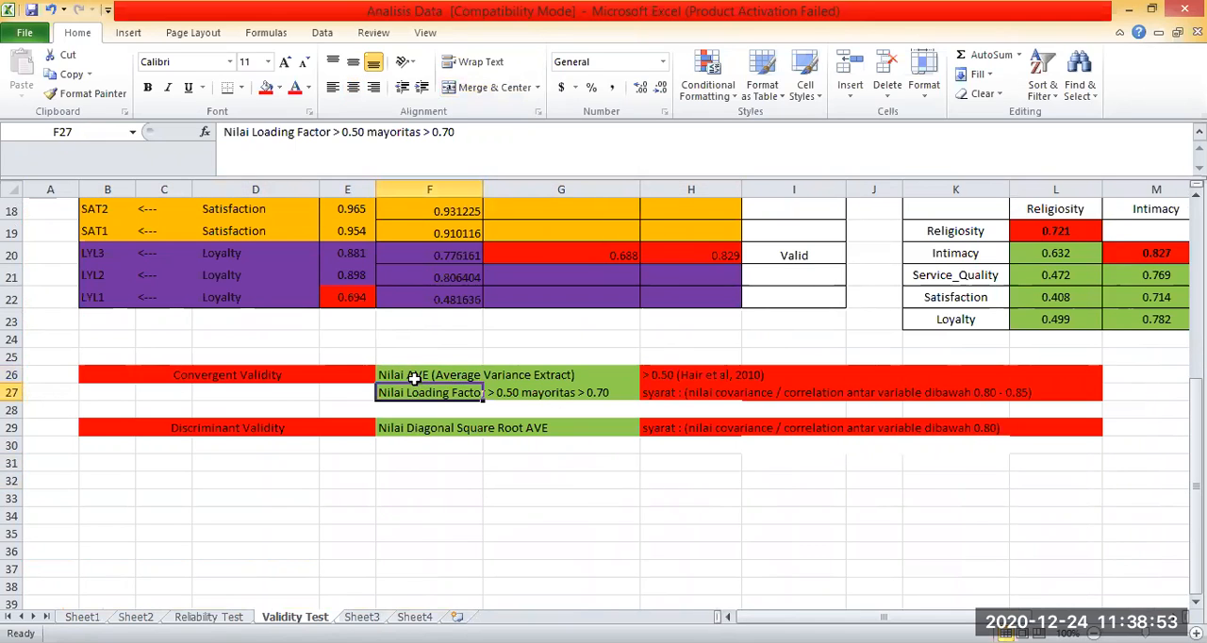
click(516, 458)
click(410, 390)
click(514, 459)
click(411, 372)
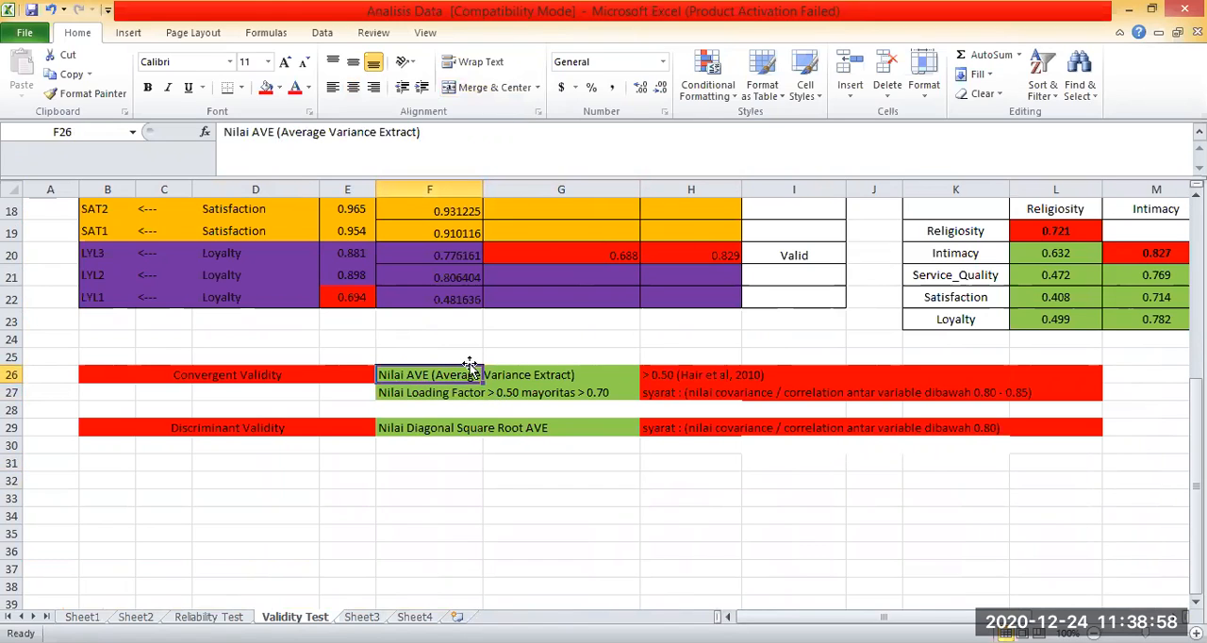
click(660, 376)
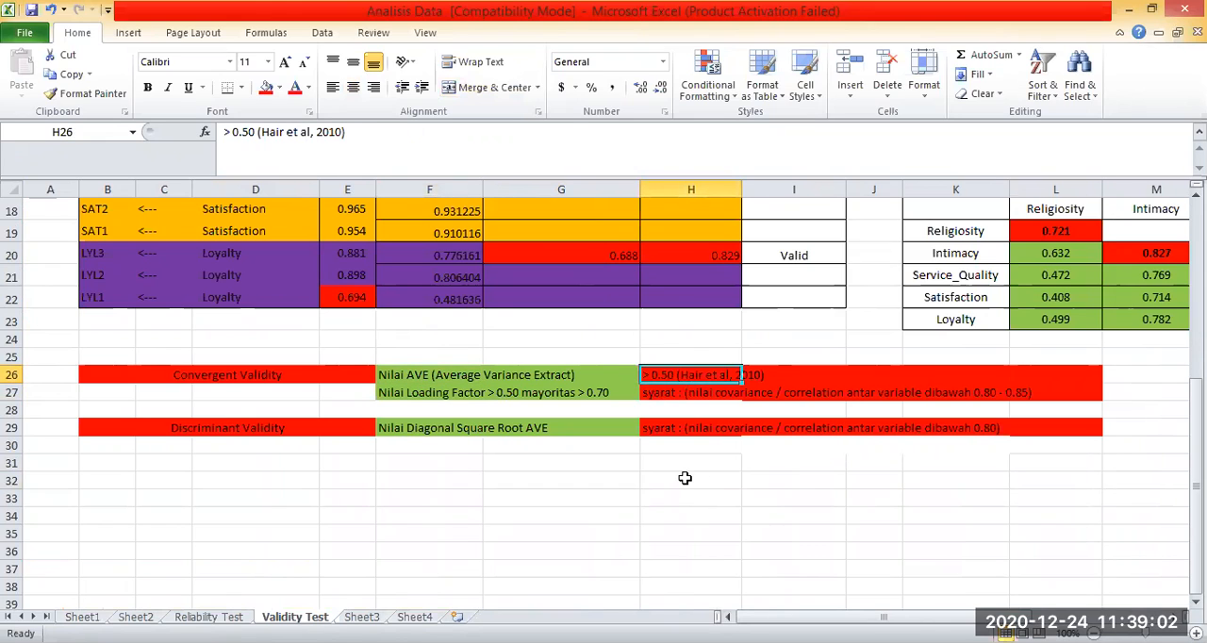
click(685, 392)
click(686, 478)
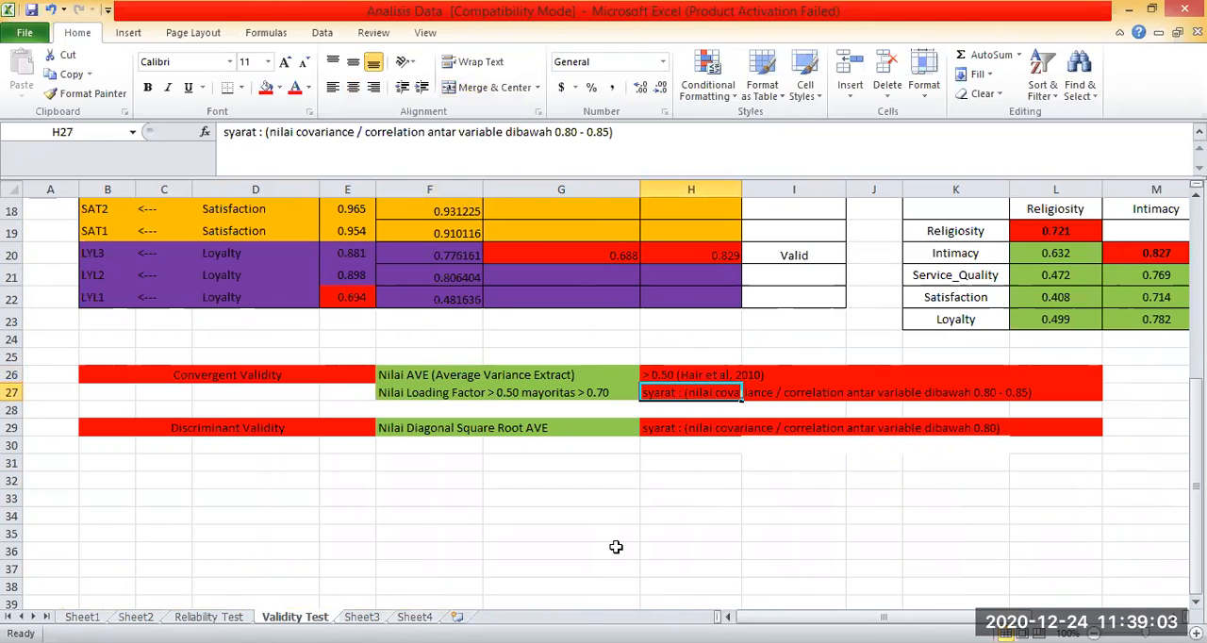
Examine the loading factor criterion in F27 alongside the inter-variable correlation requirement in H27.
click(394, 396)
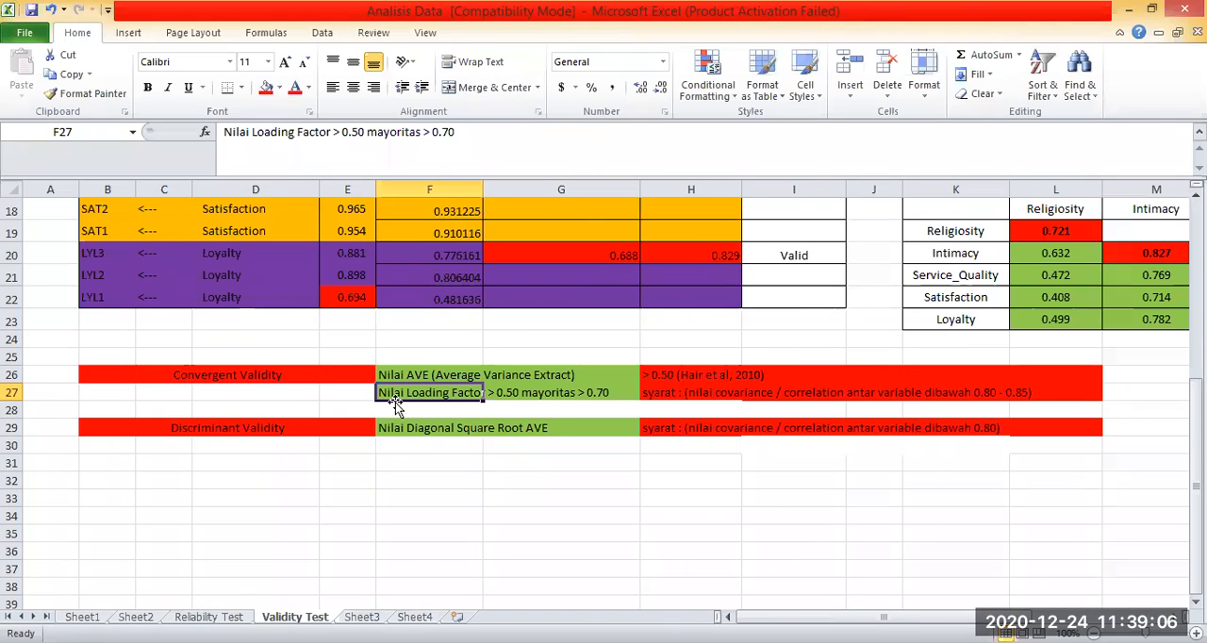
click(576, 480)
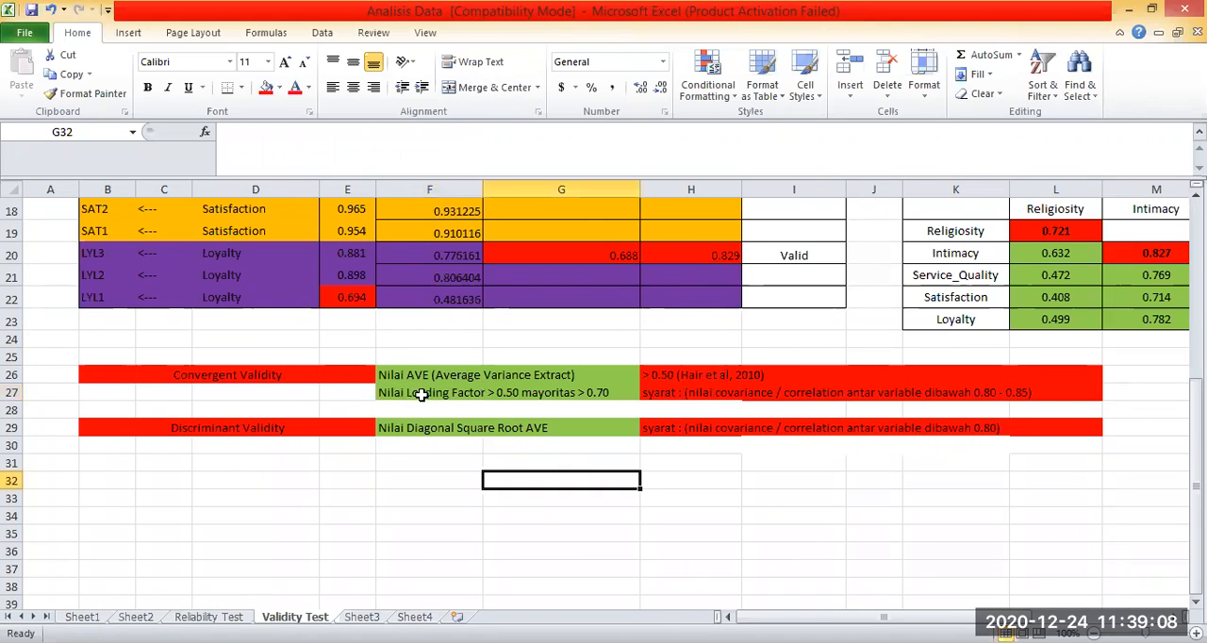
click(421, 395)
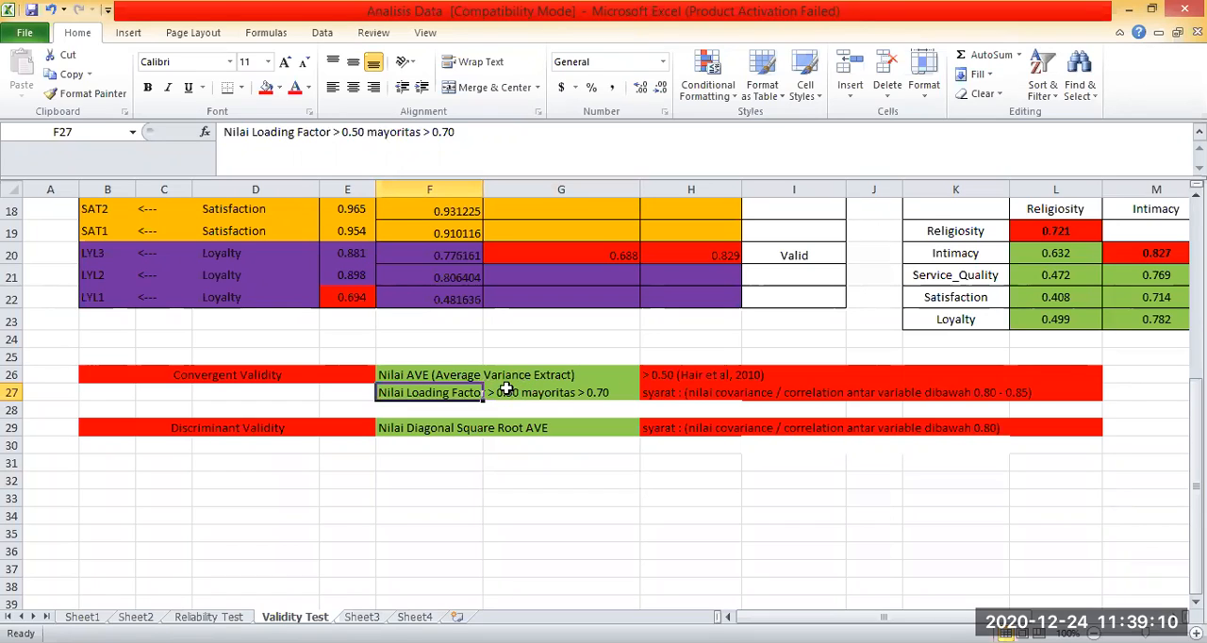
click(702, 477)
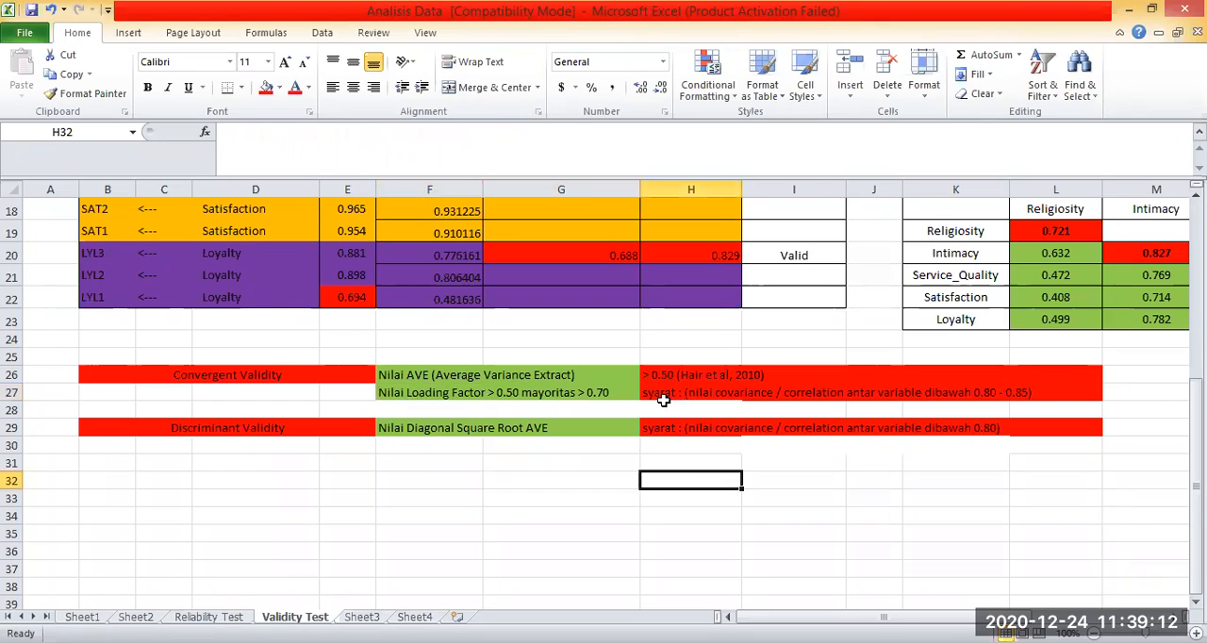
click(728, 398)
click(747, 463)
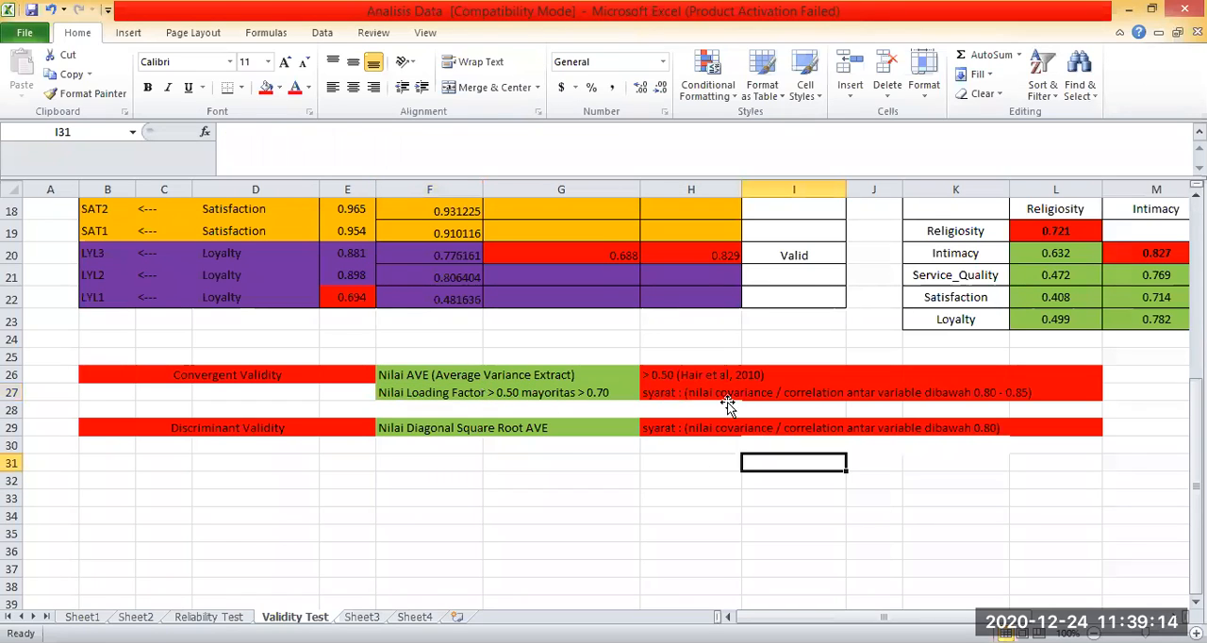
click(689, 398)
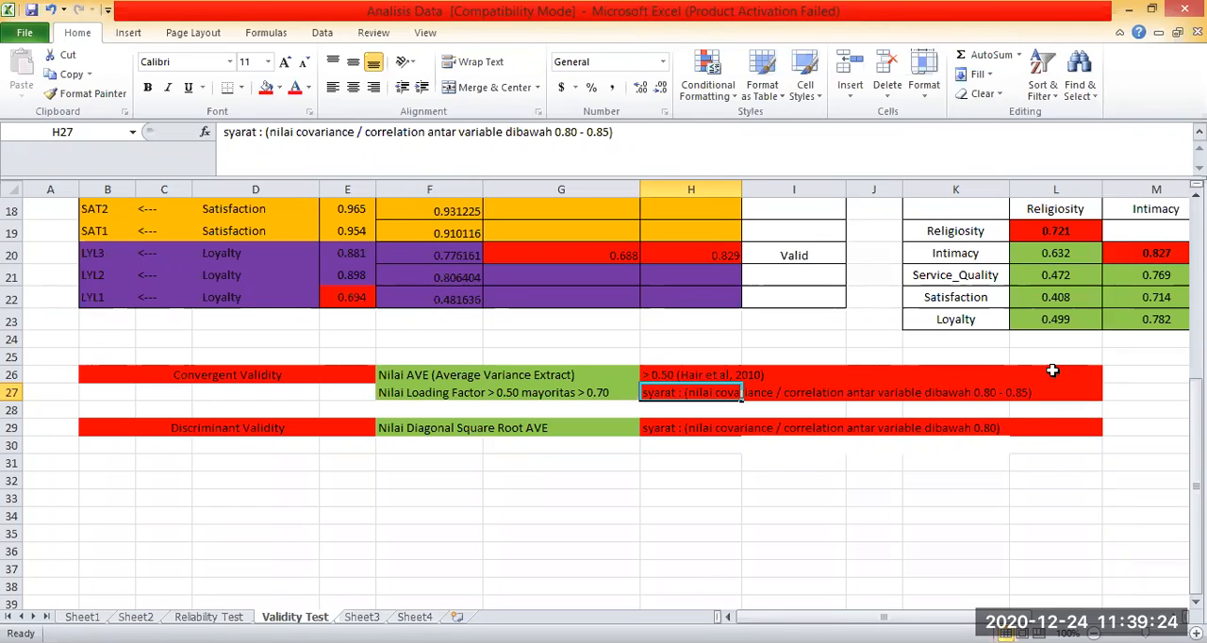
click(981, 482)
click(907, 529)
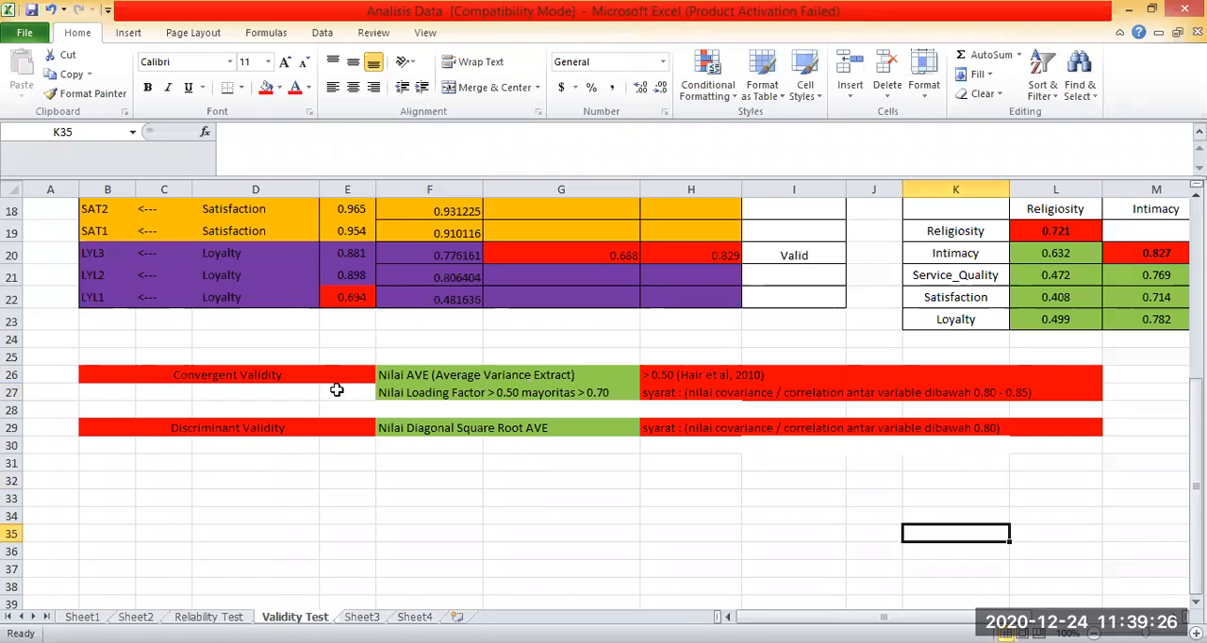
Examine the Discriminant Validity criterion in row 29, including the square root AVE and the correlation requirement in H29.
click(196, 444)
click(405, 498)
click(183, 427)
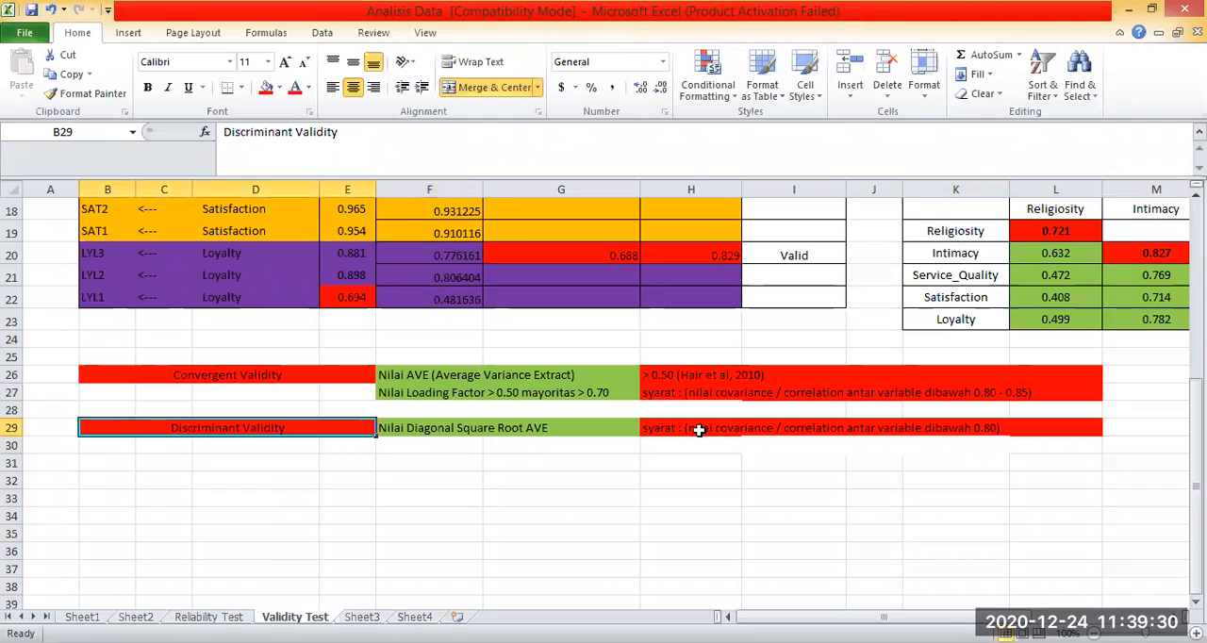
key(shift+Right)
key(shift+Right)
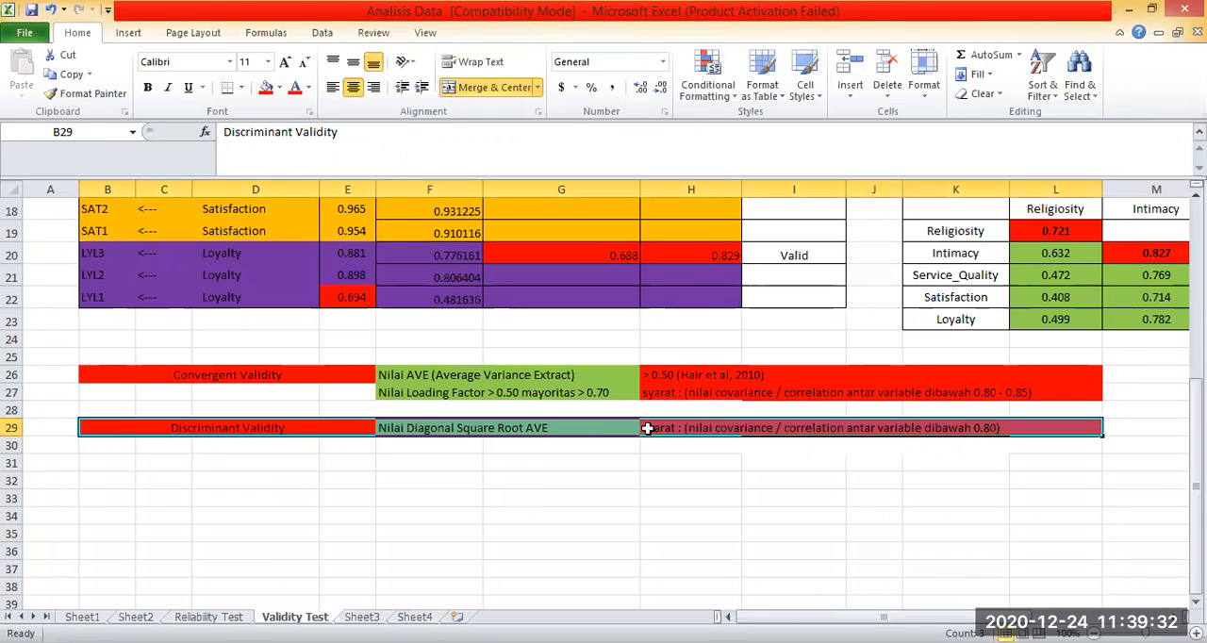
click(647, 428)
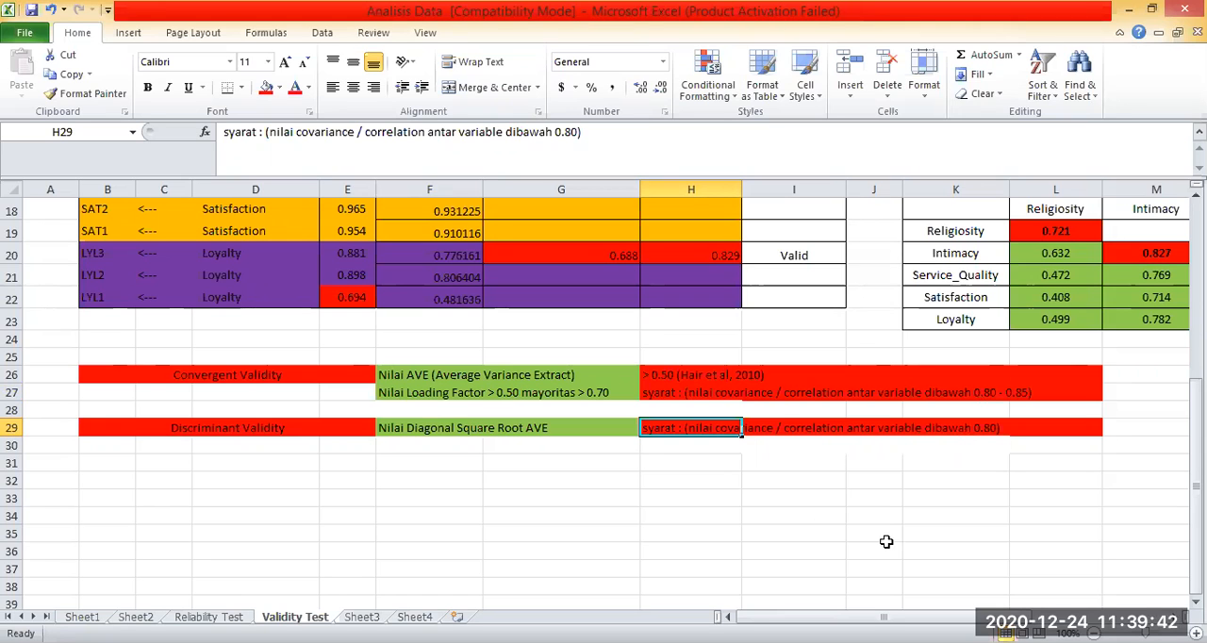
click(283, 428)
scroll(687, 546, up, 2)
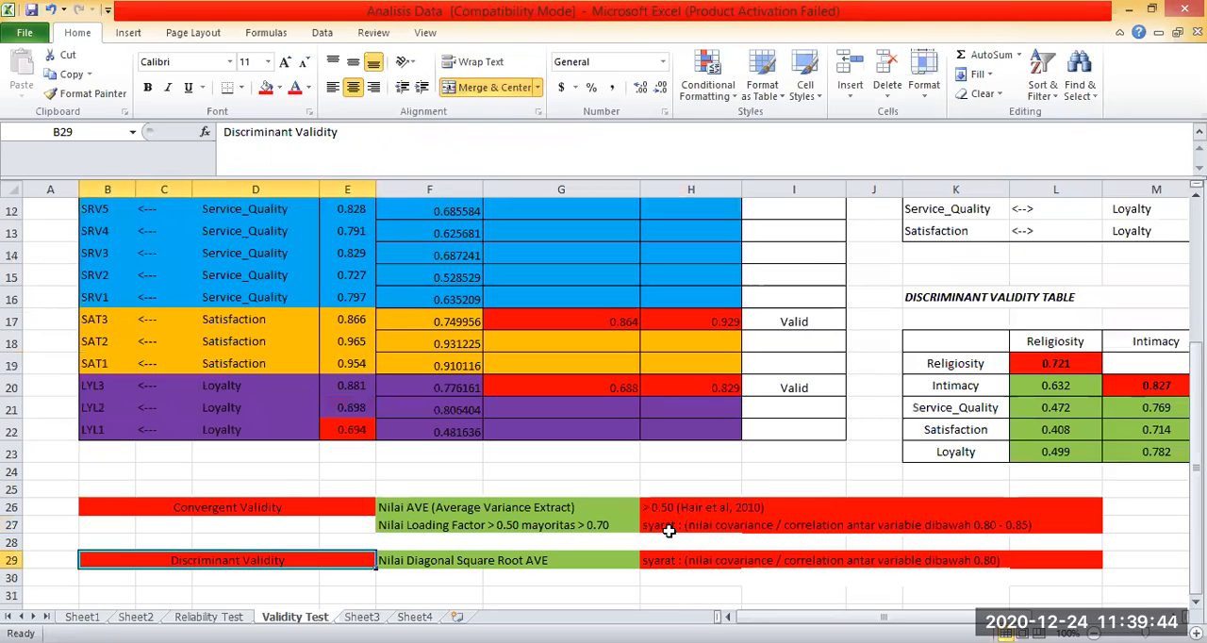
scroll(490, 537, down, 1)
scroll(372, 520, down, 1)
click(371, 520)
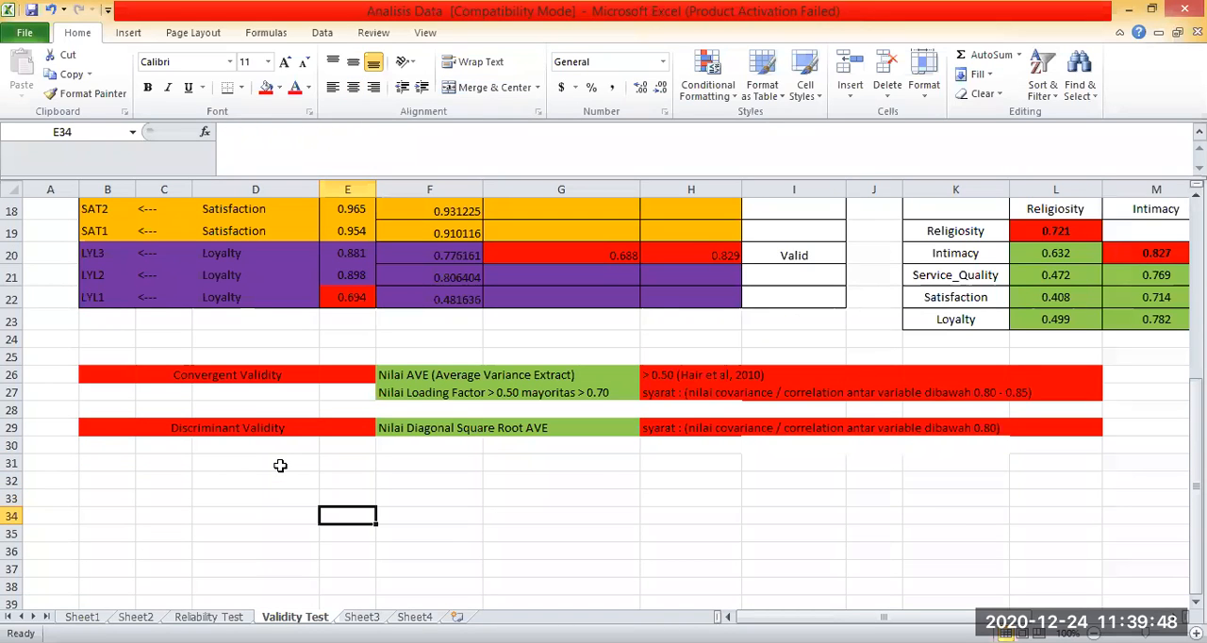
click(274, 462)
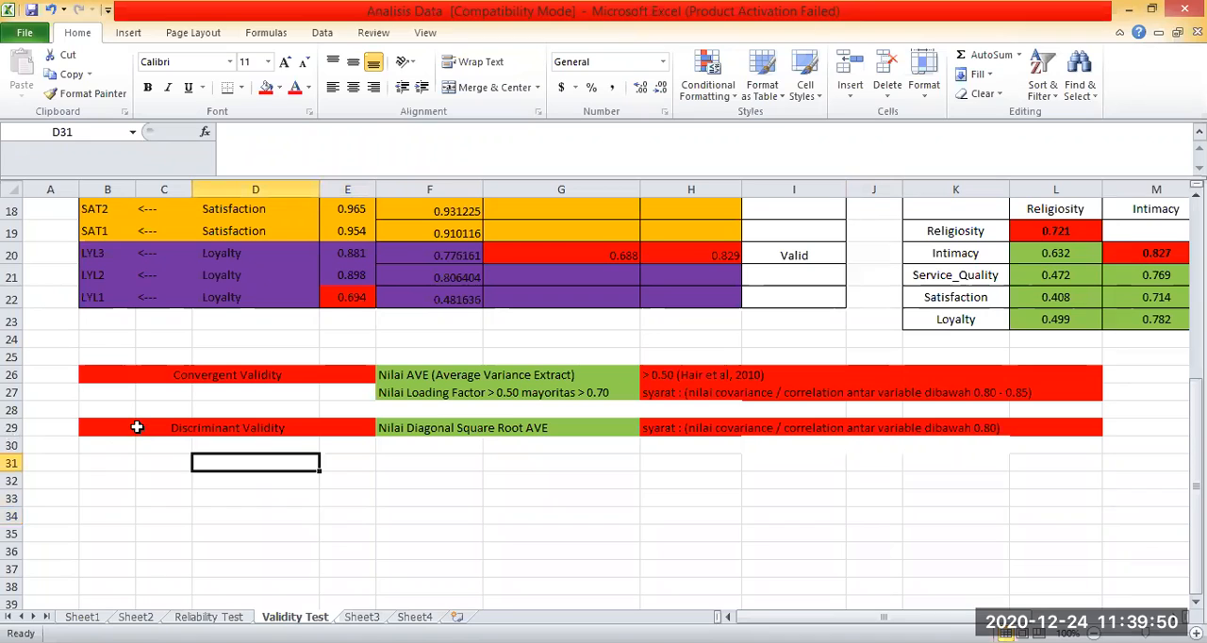
click(1075, 421)
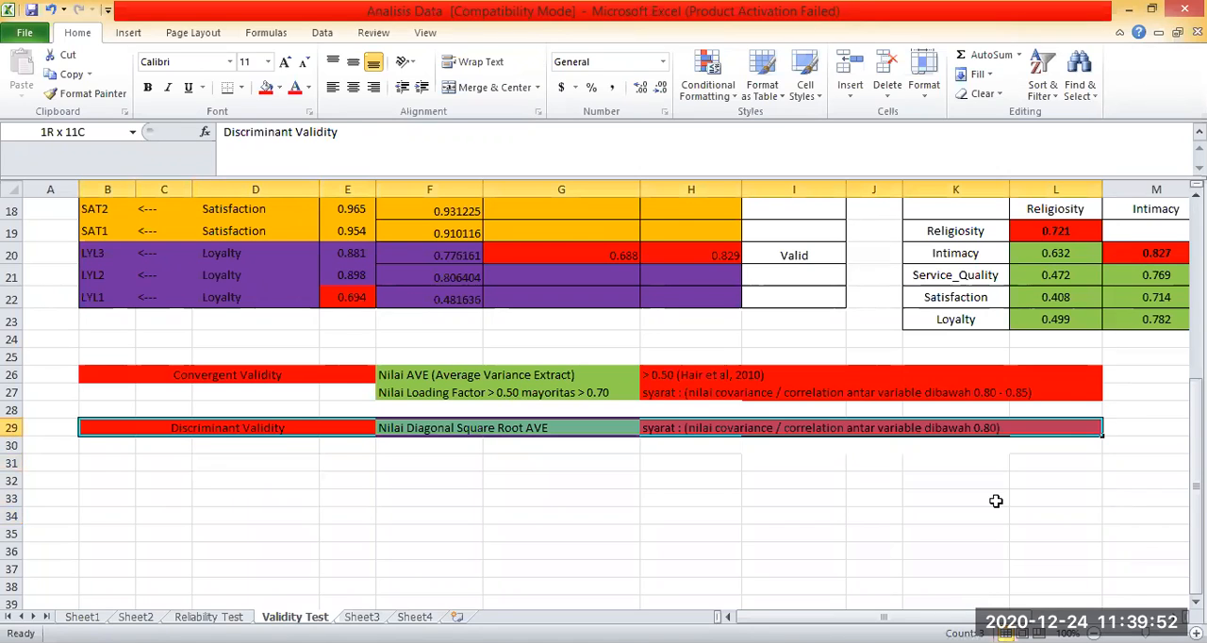
Review the Convergent Validity heading and its AVE criterion in row 26 alongside the Discriminant Validity row.
click(160, 375)
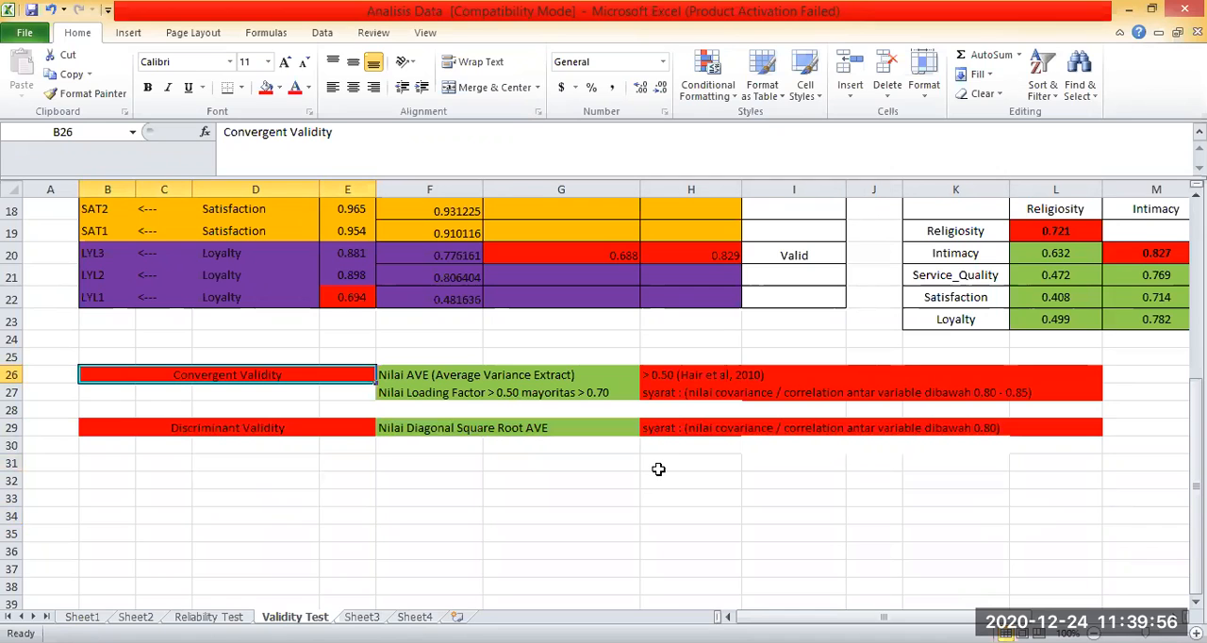
click(955, 462)
scroll(658, 469, up, 5)
scroll(658, 469, down, 4)
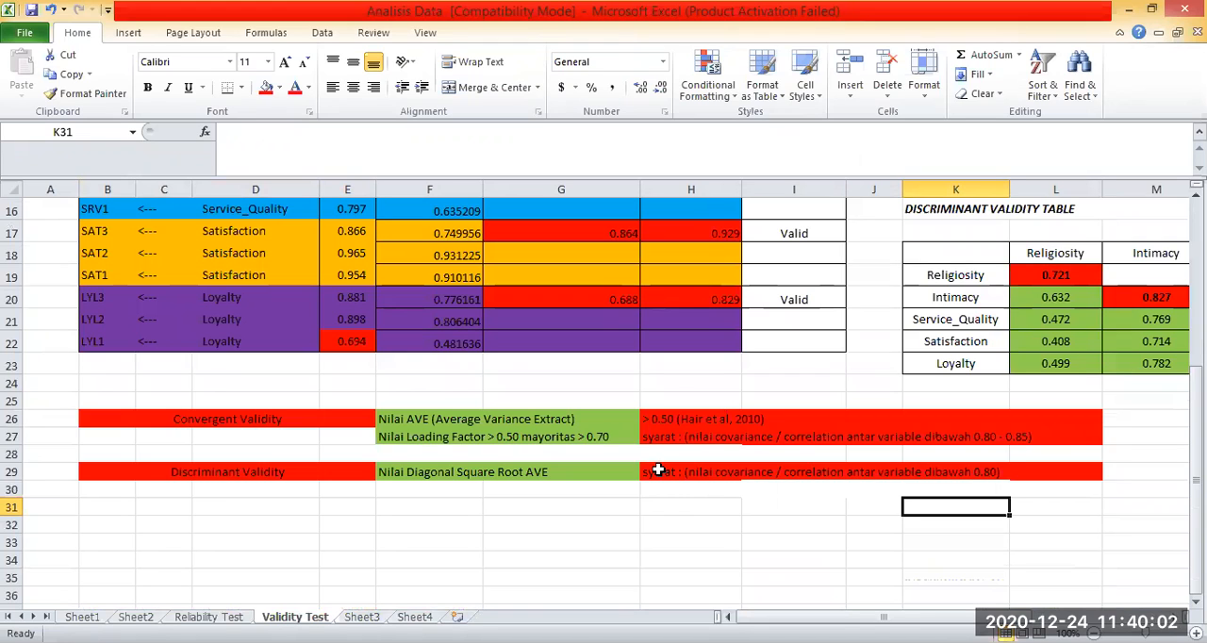
click(534, 499)
click(420, 507)
click(768, 559)
click(429, 419)
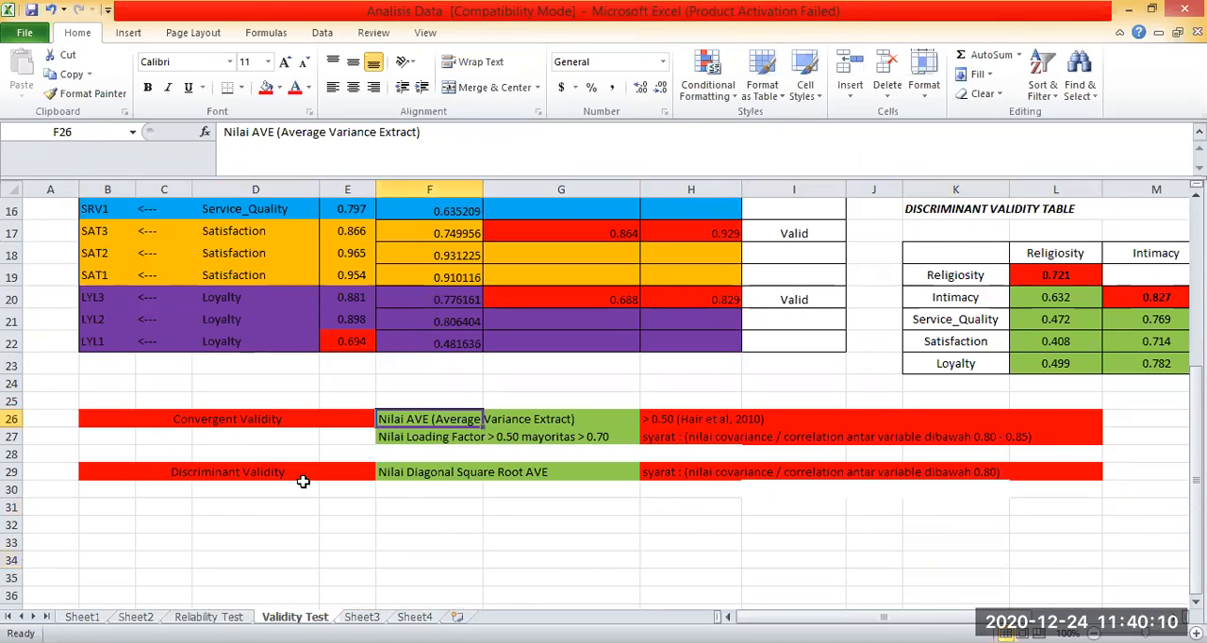
click(691, 525)
Compare the validity criteria in rows 26 to 29 with the AVE and Discriminant Validity tables above them.
scroll(304, 483, up, 1)
drag(757, 483, 1047, 494)
drag(179, 536, 1063, 538)
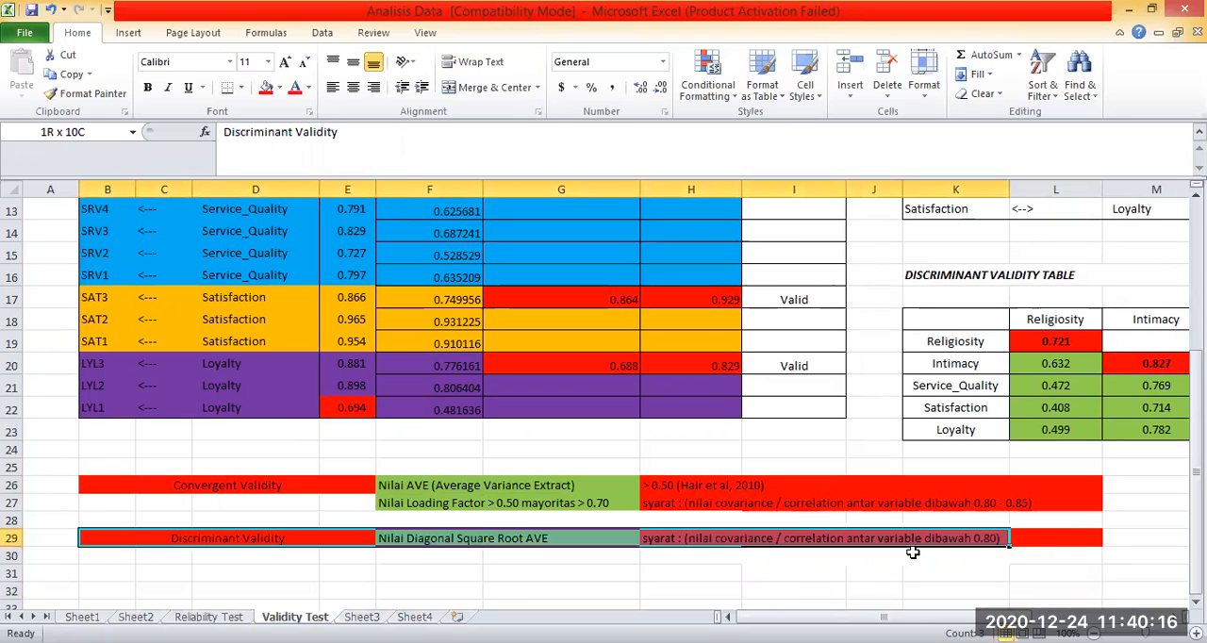
scroll(730, 512, up, 1)
click(732, 512)
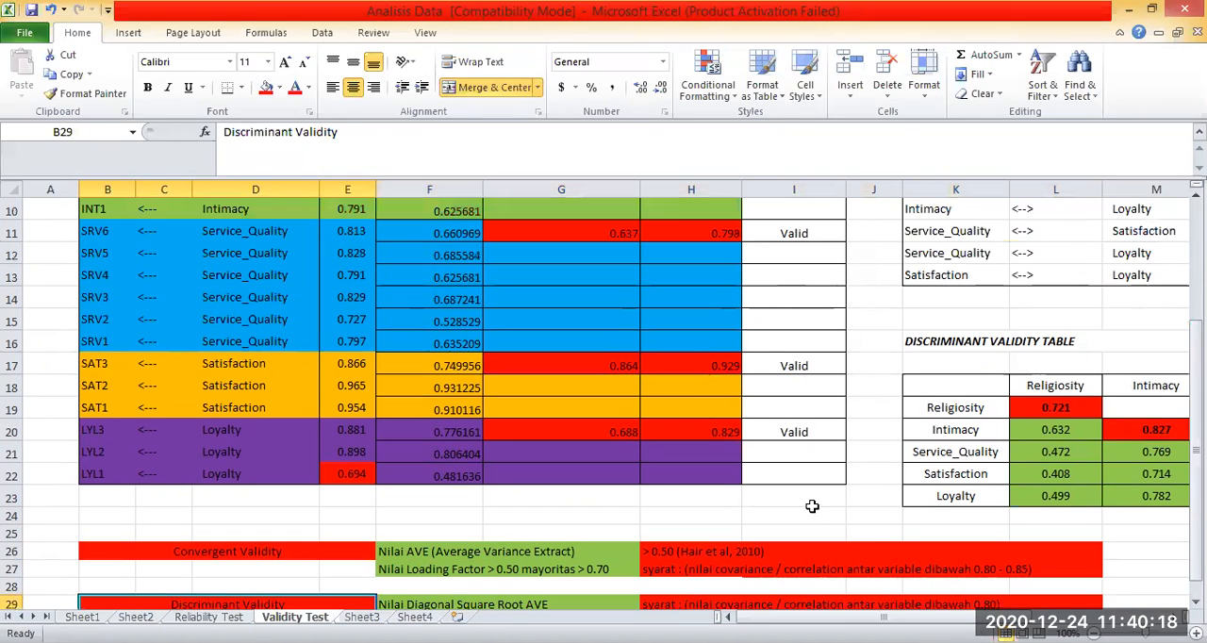
scroll(811, 506, down, 1)
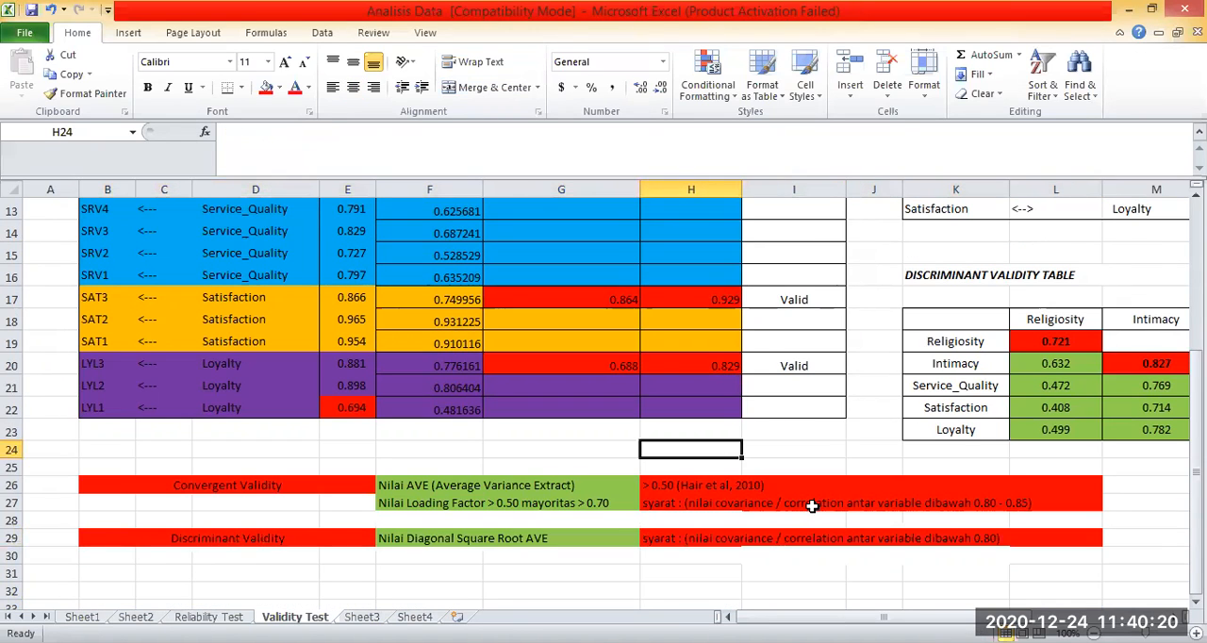
scroll(812, 506, down, 1)
scroll(812, 506, up, 2)
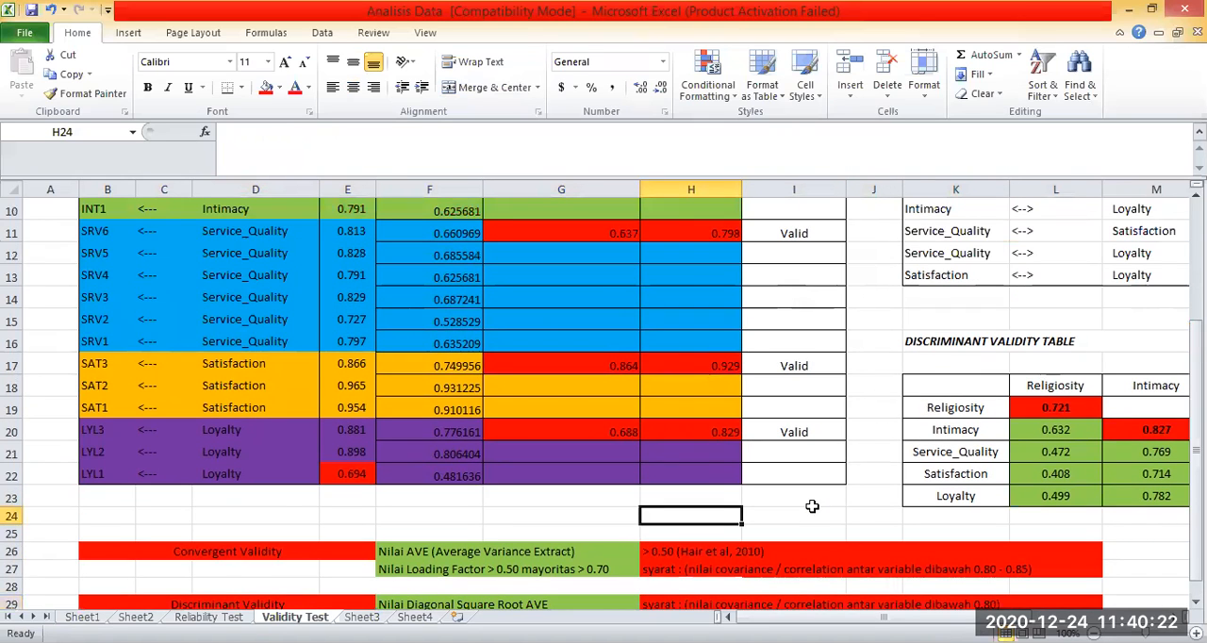
scroll(812, 506, up, 2)
scroll(811, 506, down, 4)
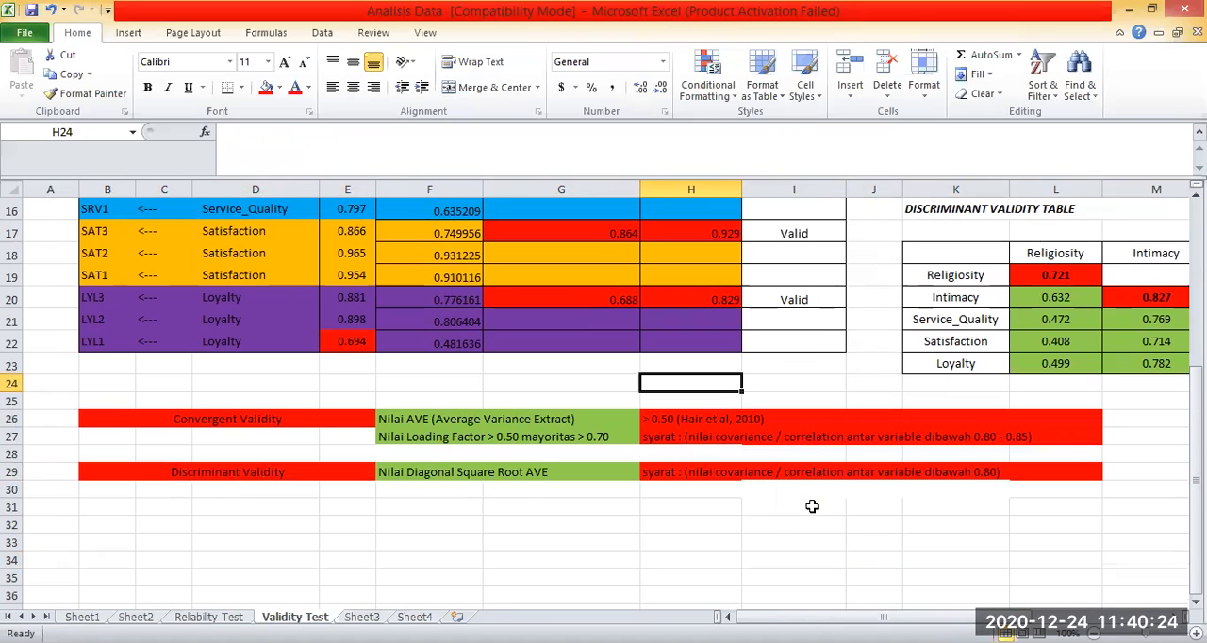
Compare the correlation requirement for Convergent Validity in H27 with the one for Discriminant Validity in row 29.
click(758, 527)
drag(248, 465, 622, 471)
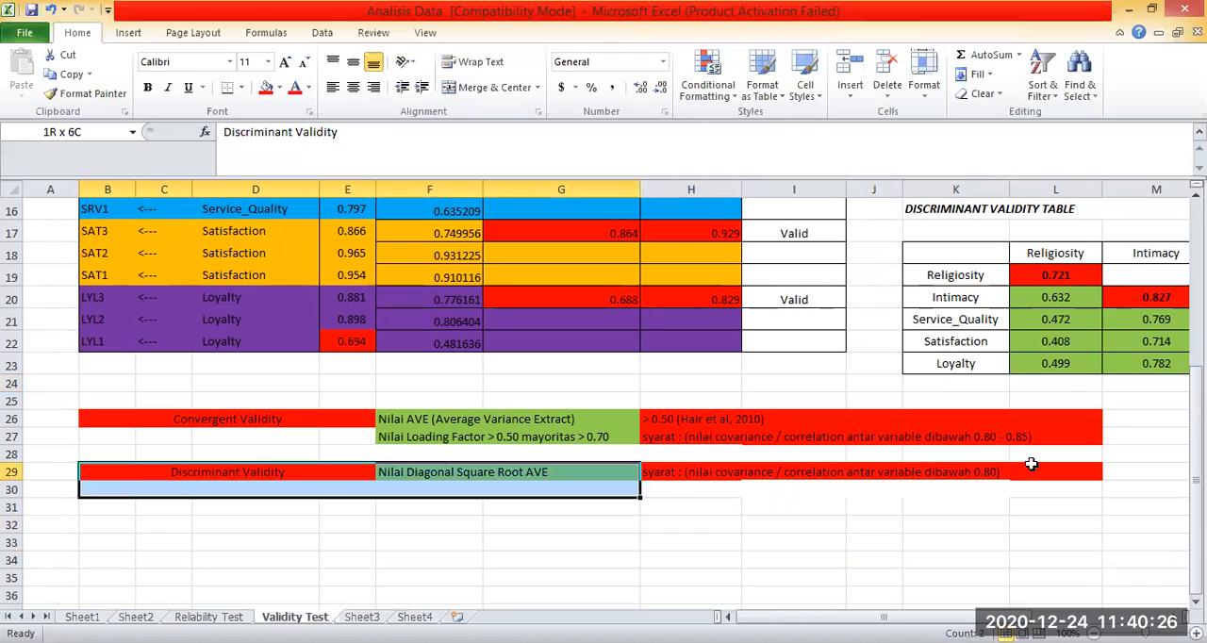
drag(1020, 487, 1018, 476)
drag(863, 525, 830, 526)
click(187, 473)
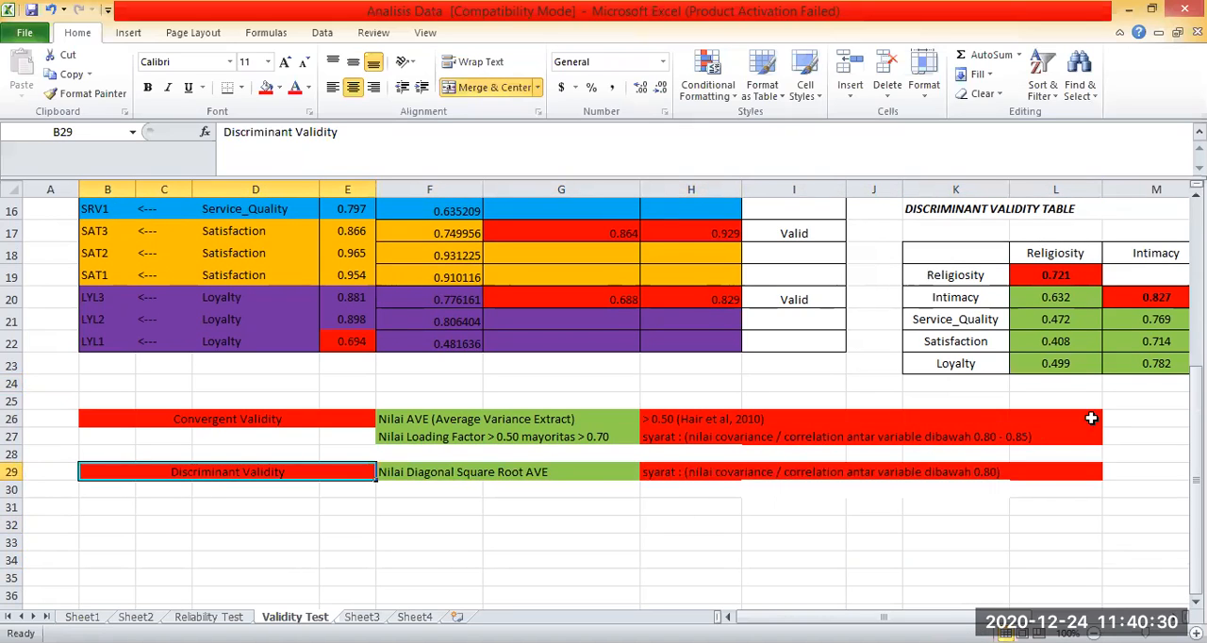
click(714, 435)
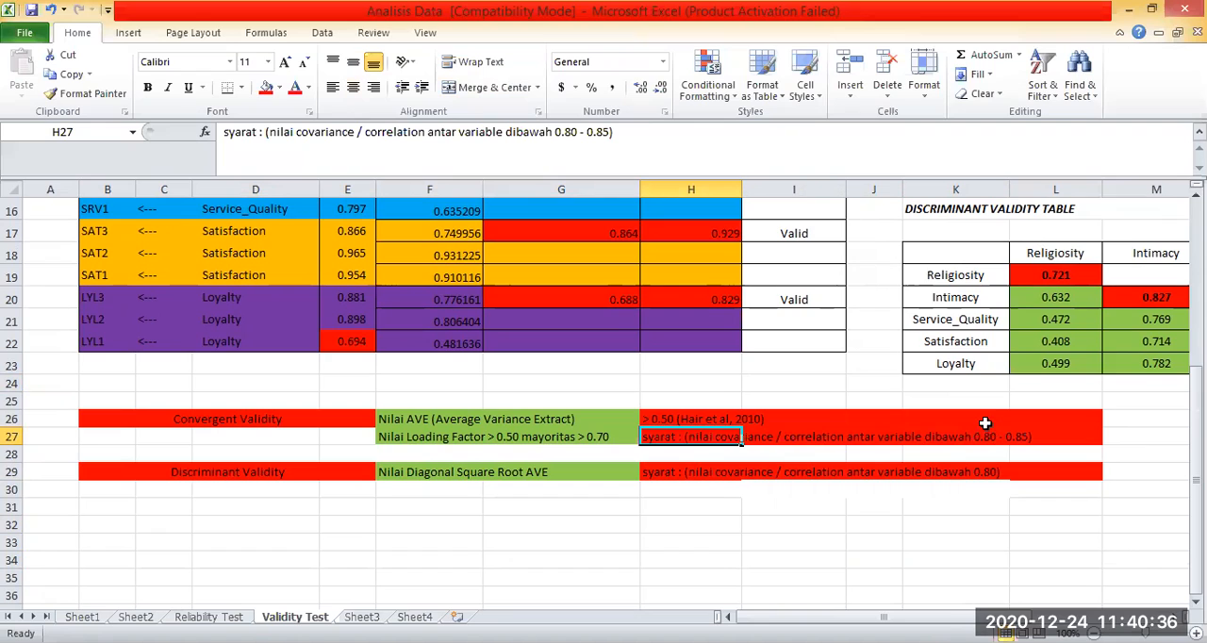
click(1022, 436)
click(561, 471)
drag(228, 471, 1047, 460)
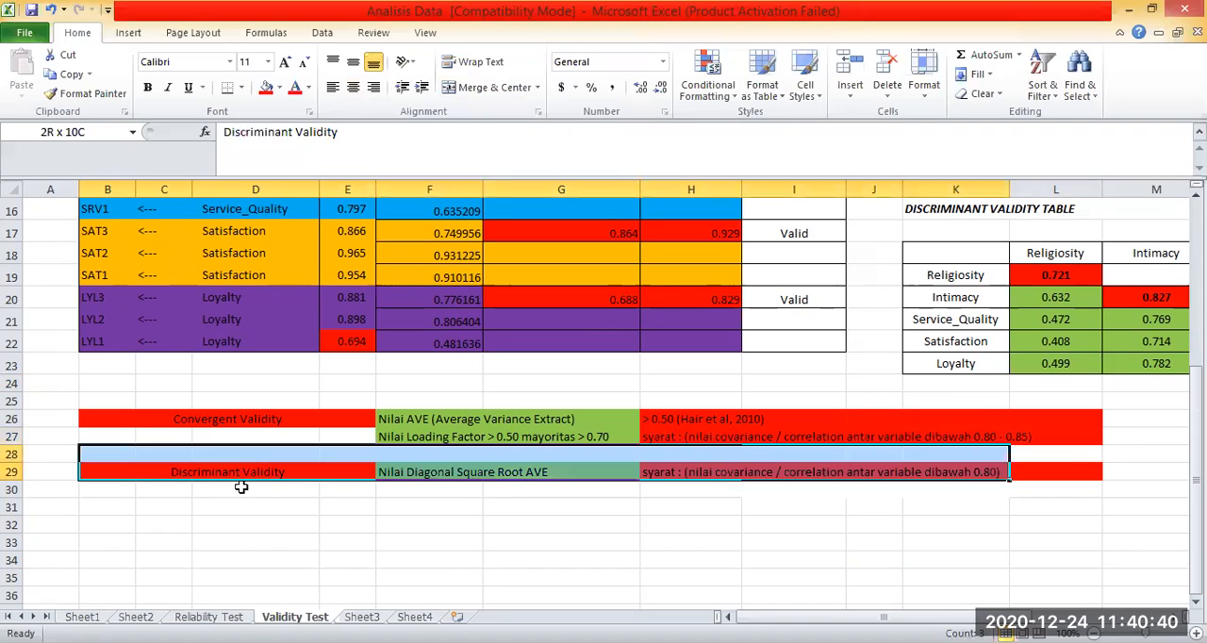
click(561, 490)
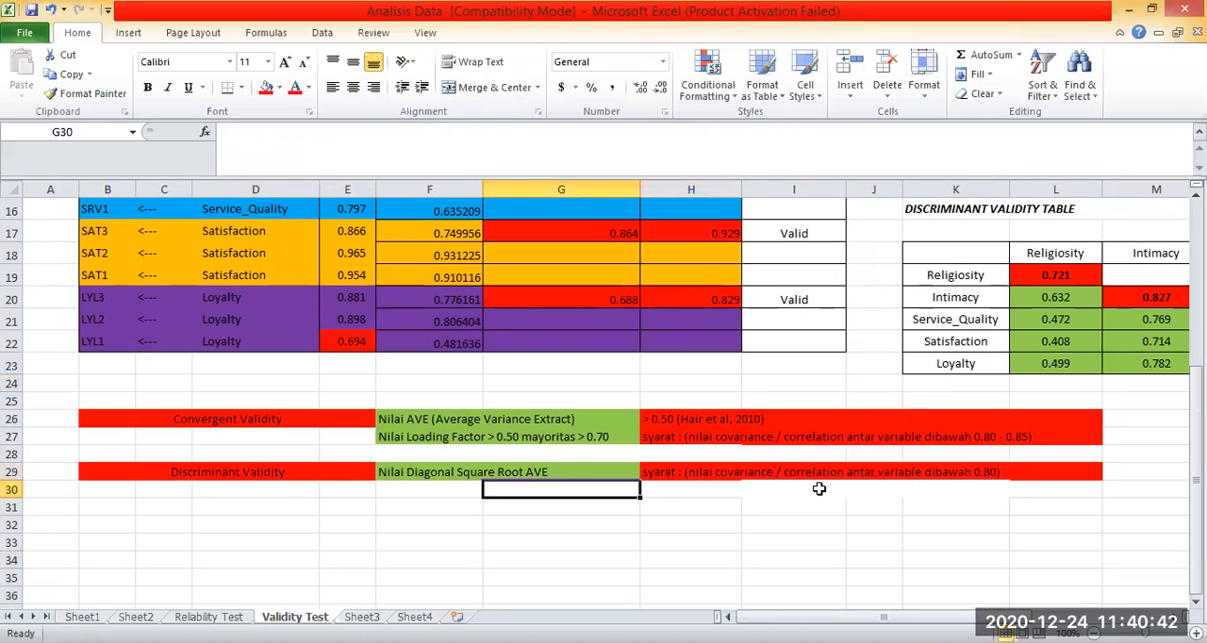
Look over the Convergent Validity table from its first rows and open the Reliability Test sheet.
scroll(663, 501, up, 1)
click(661, 501)
click(630, 519)
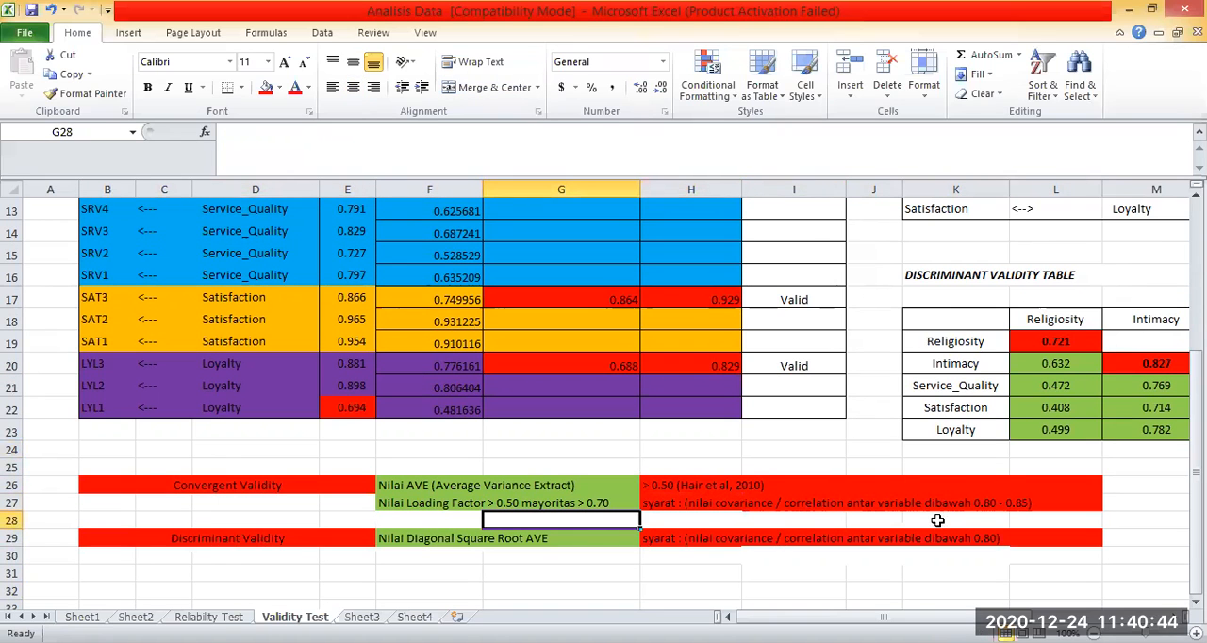
scroll(896, 336, up, 4)
click(896, 337)
click(485, 297)
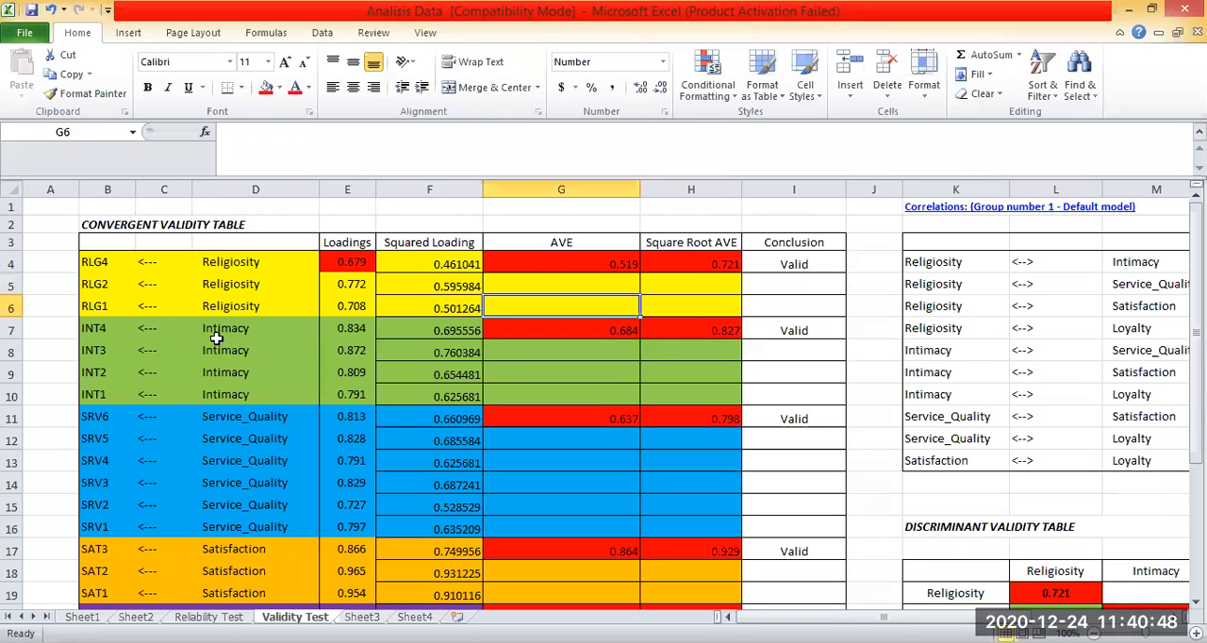
scroll(469, 468, down, 5)
click(208, 616)
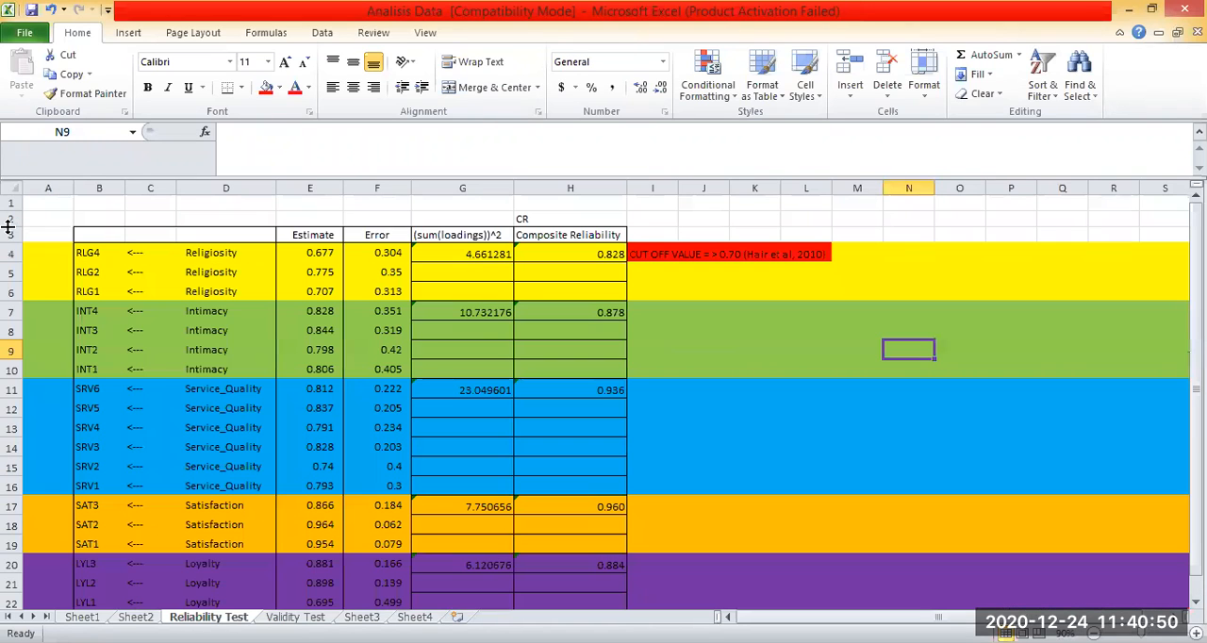
Compare the indicator and Estimate block on the Reliability Test sheet with the loadings block on the Validity Test sheet.
click(92, 255)
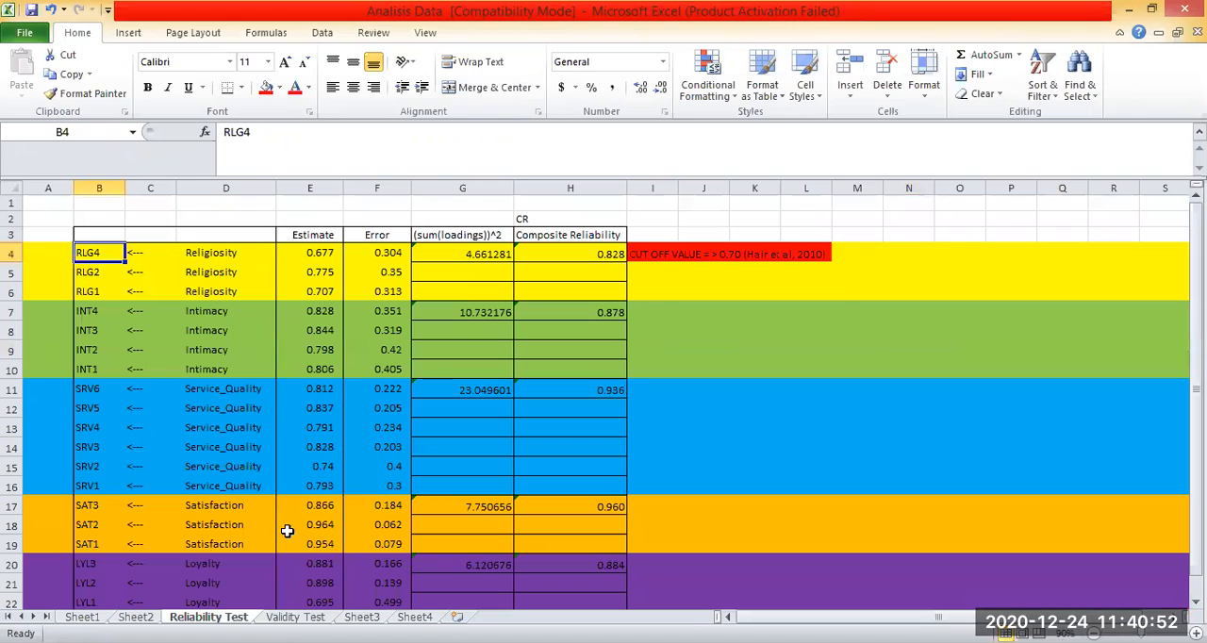
shift+click(285, 601)
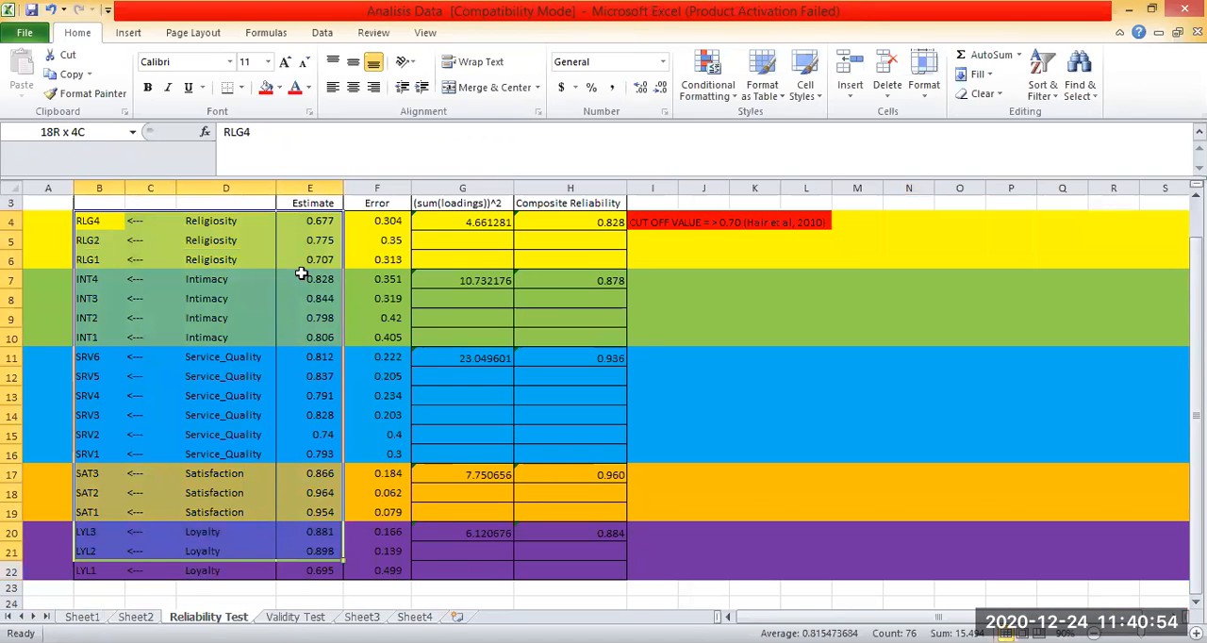
scroll(239, 352, up, 1)
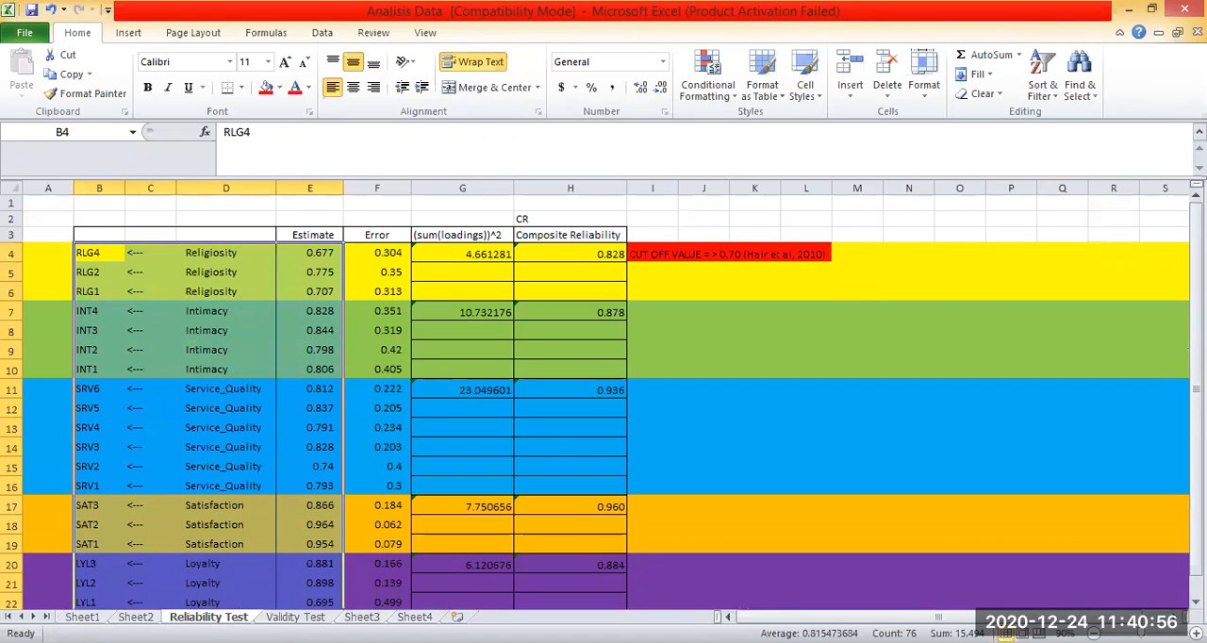
click(295, 616)
click(691, 420)
scroll(691, 419, up, 5)
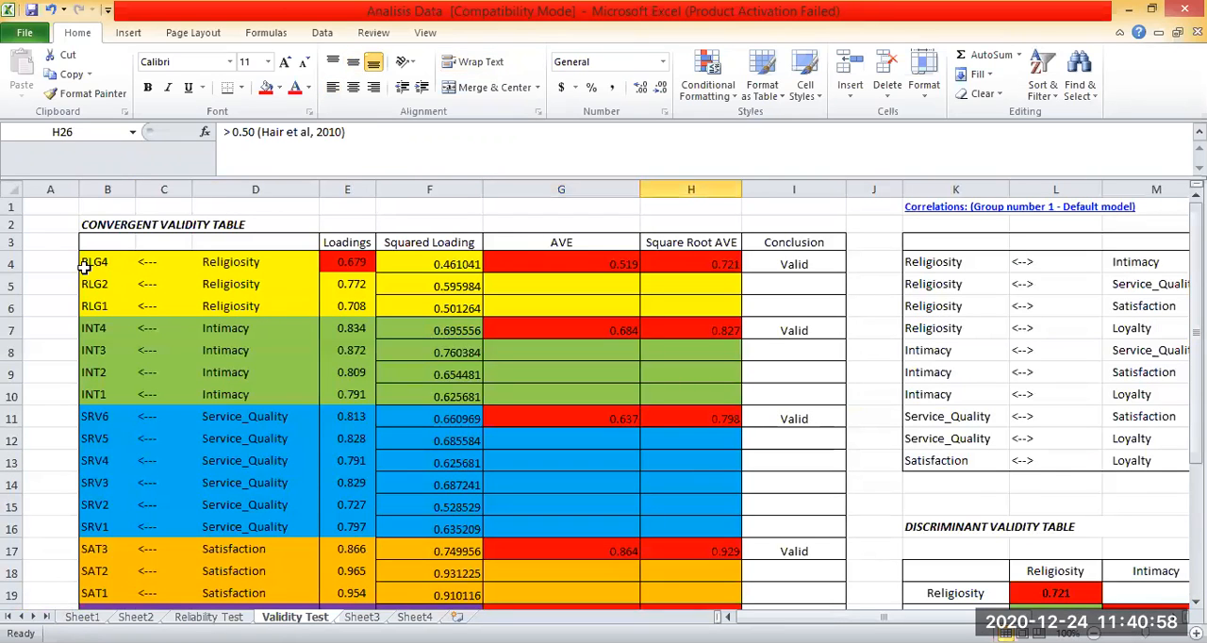
click(83, 268)
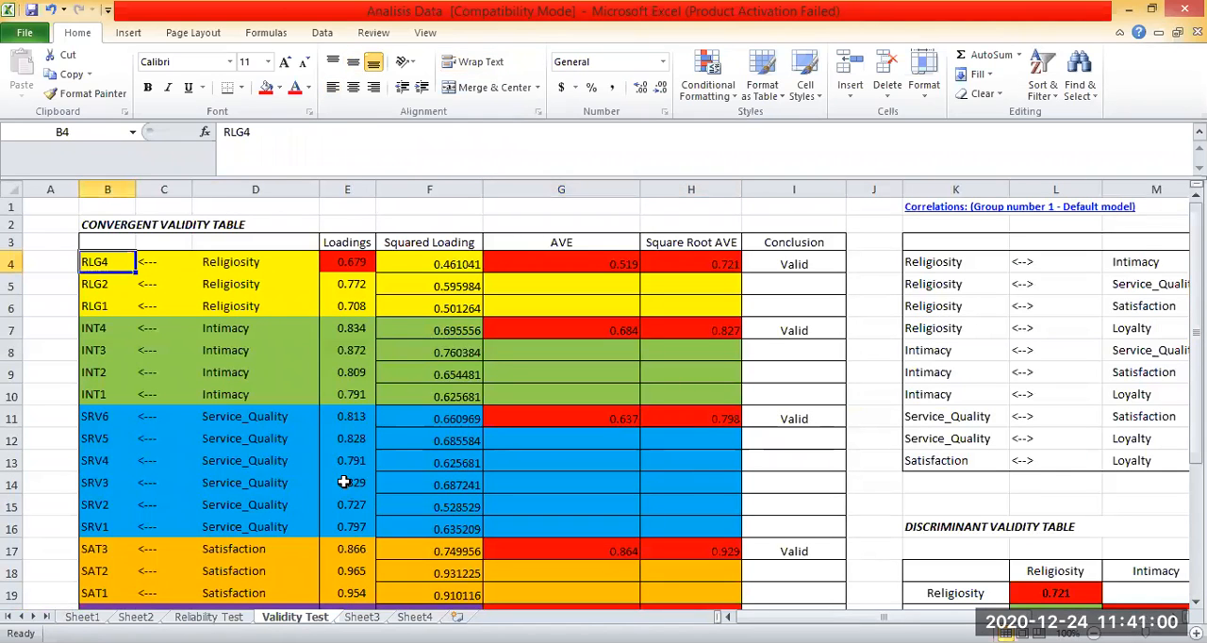
drag(344, 482, 362, 572)
Copy the indicators, variables and estimates from B4:E22 of the Reliability Test sheet to B4 of the Validity Test sheet.
click(208, 616)
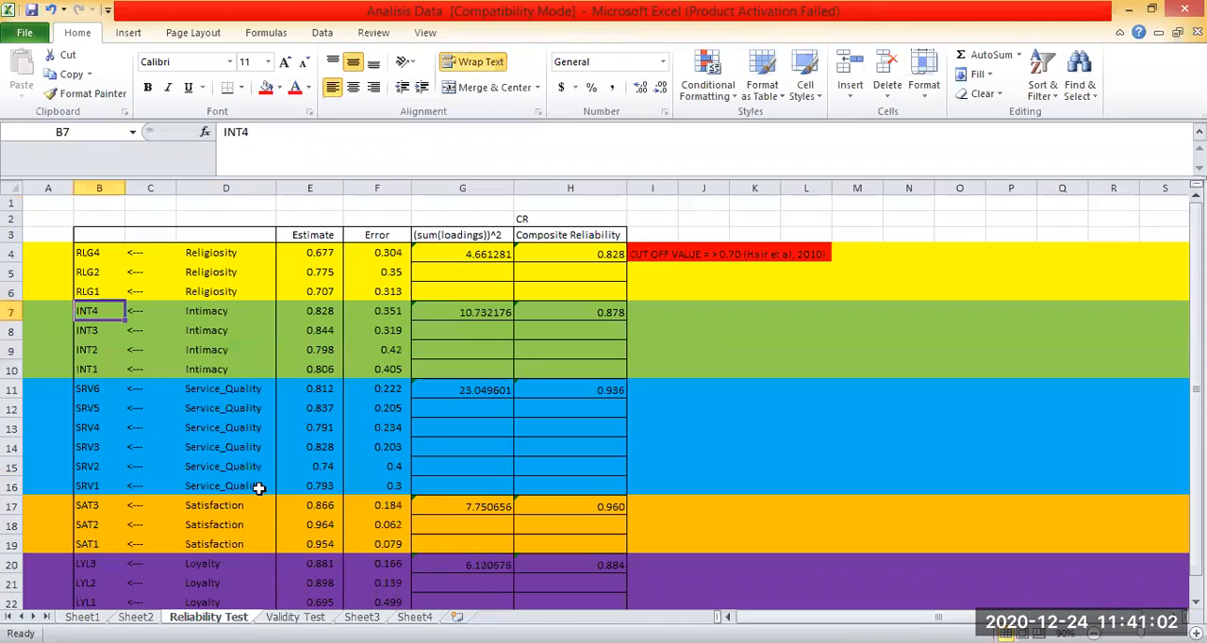
drag(99, 252, 287, 563)
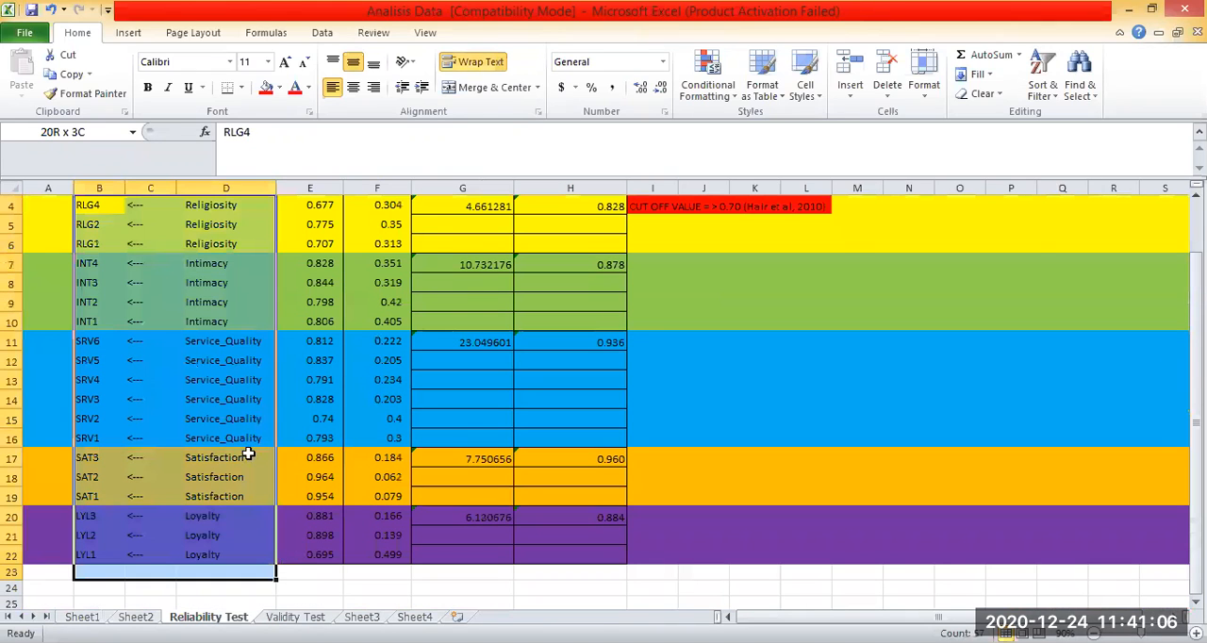
key(ctrl+c)
key(ctrl+Page_Down)
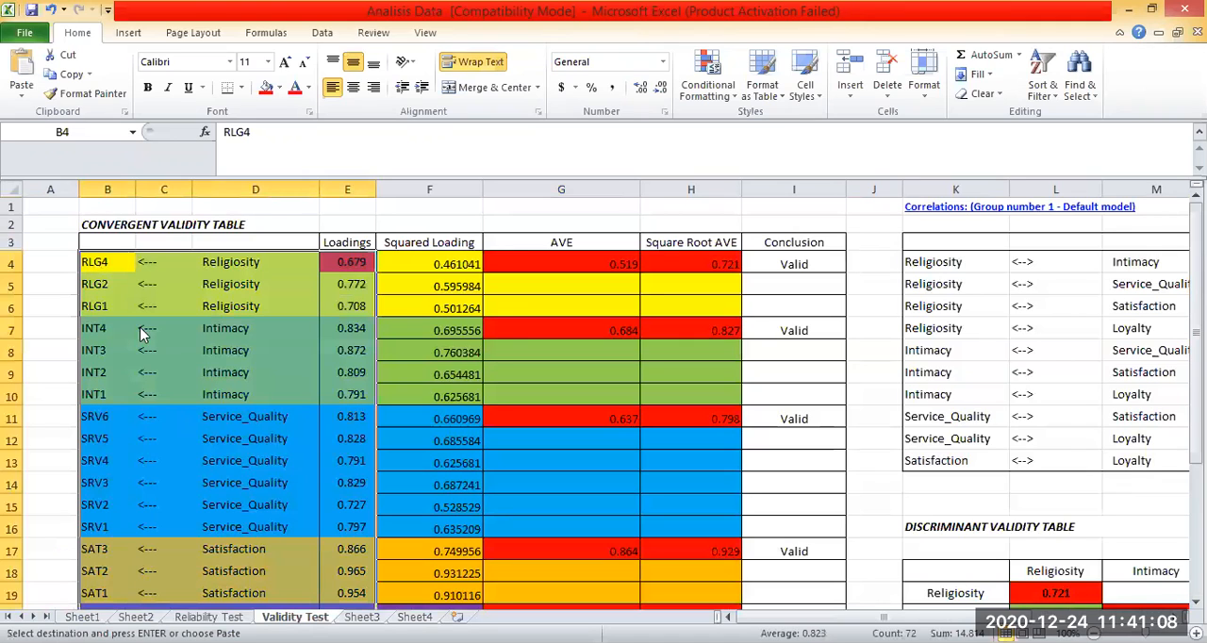
key(ctrl+v)
Look over the pasted loadings and the Square Root AVE values in the Convergent Validity table.
click(662, 426)
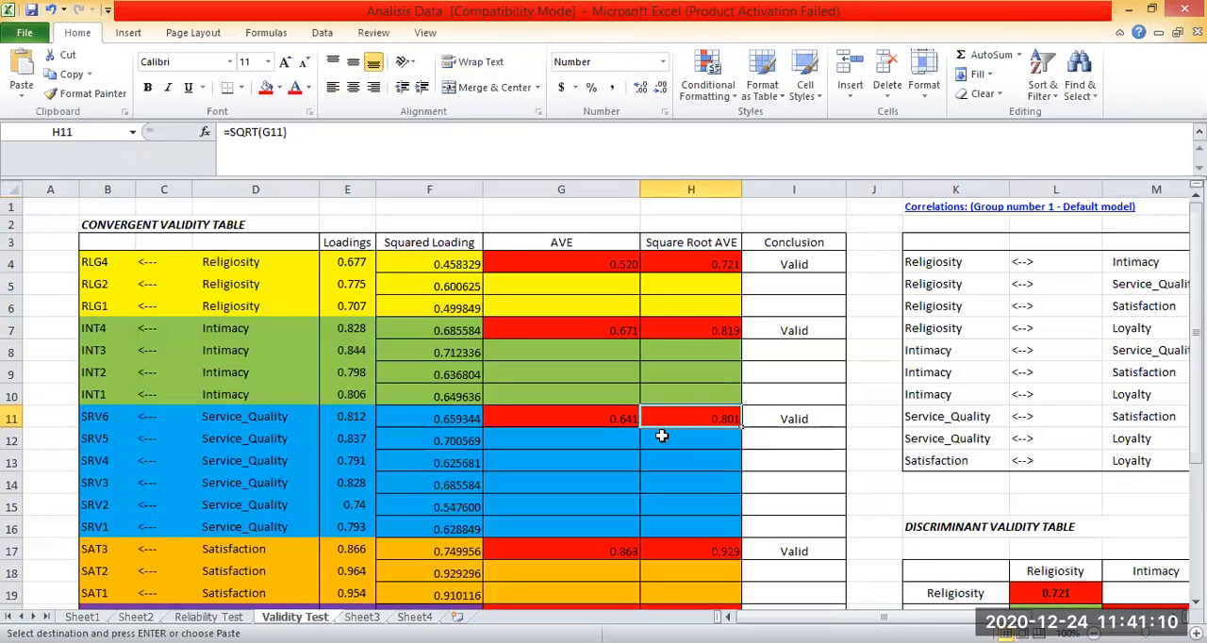
scroll(661, 435, down, 2)
scroll(206, 305, up, 2)
drag(81, 261, 359, 598)
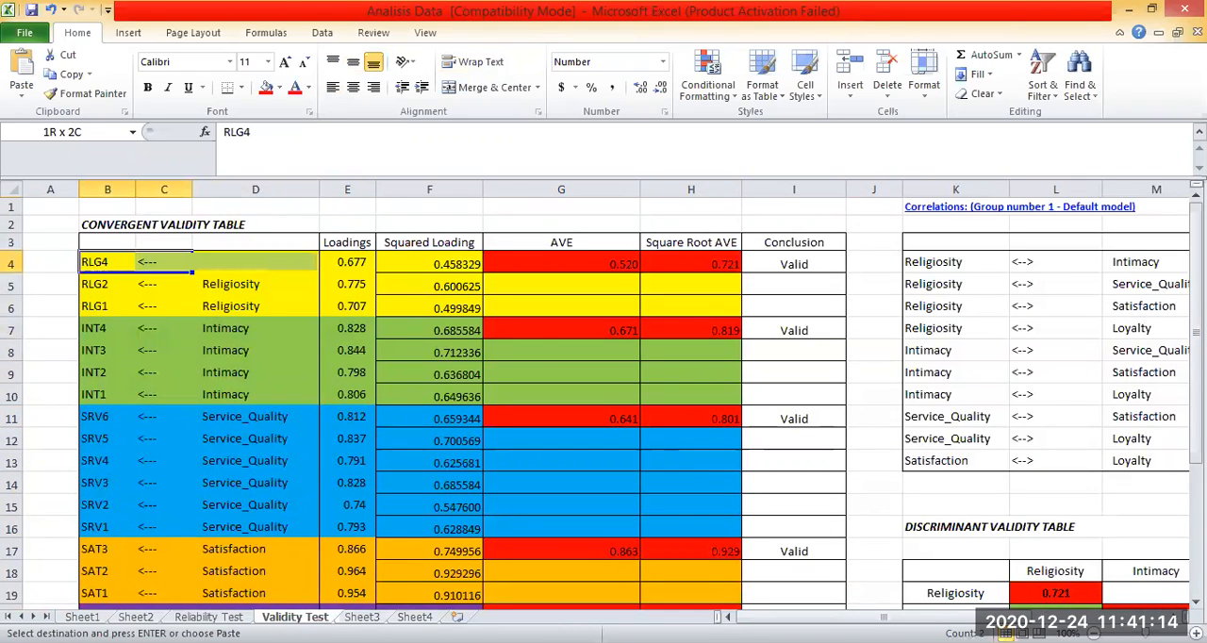
drag(179, 266, 349, 594)
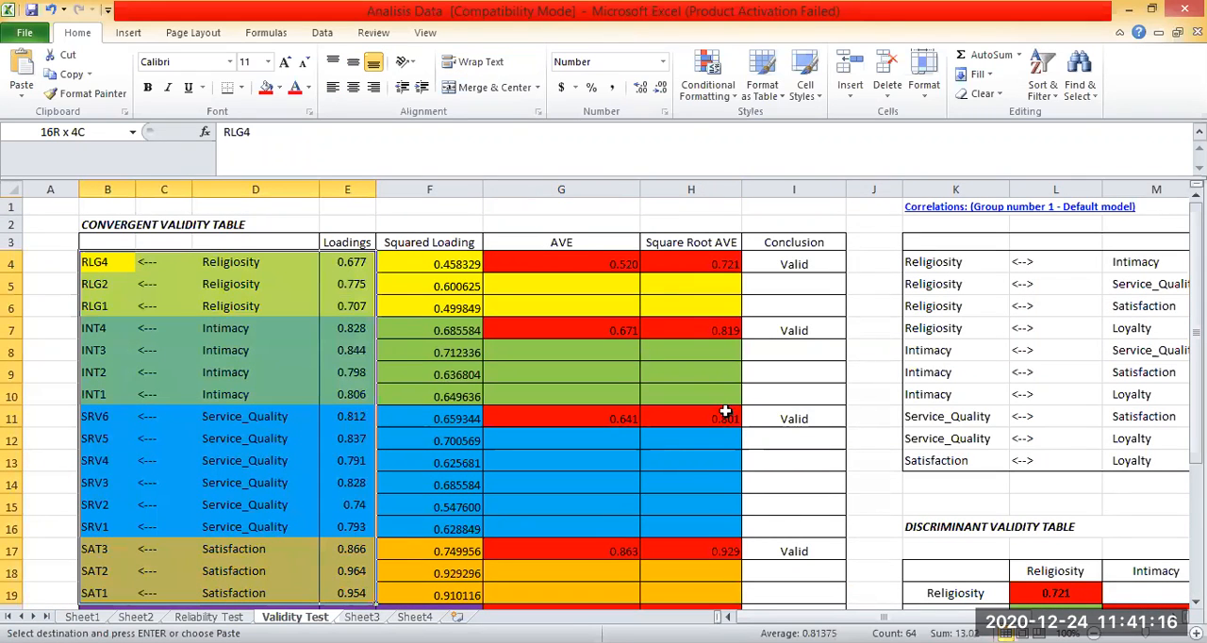
Trace the Religiosity AVE formula in G4 back to the squared loading in F4 and the RLG4 loading in E4.
click(561, 243)
click(581, 261)
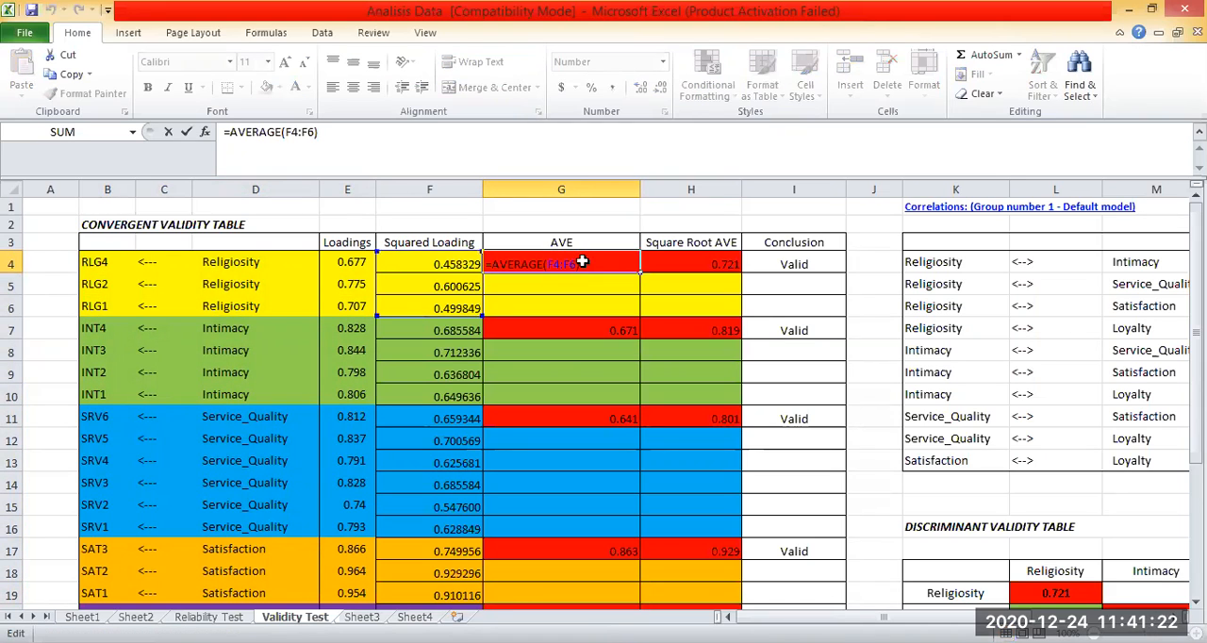
key(ctrl+Return)
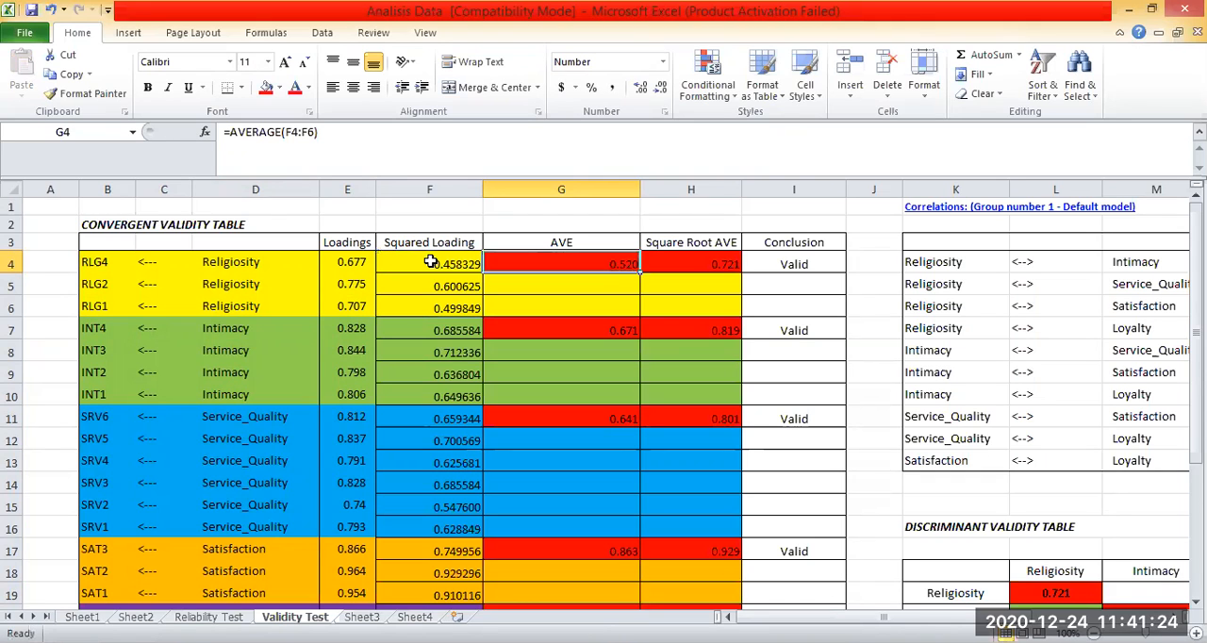
click(431, 262)
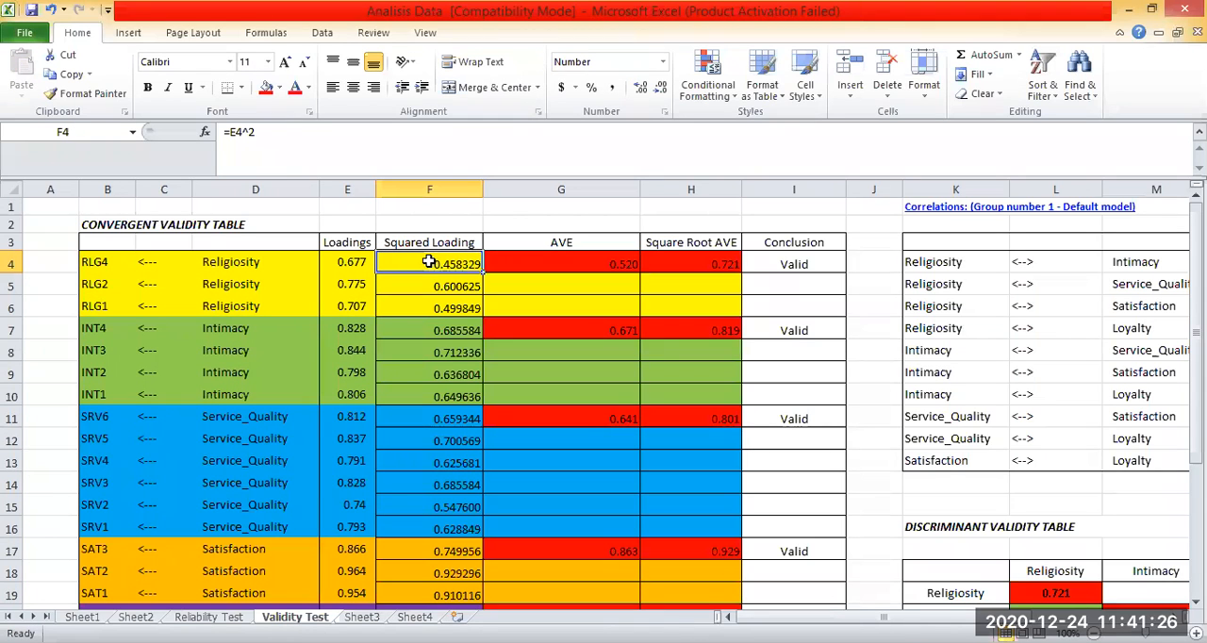
click(363, 264)
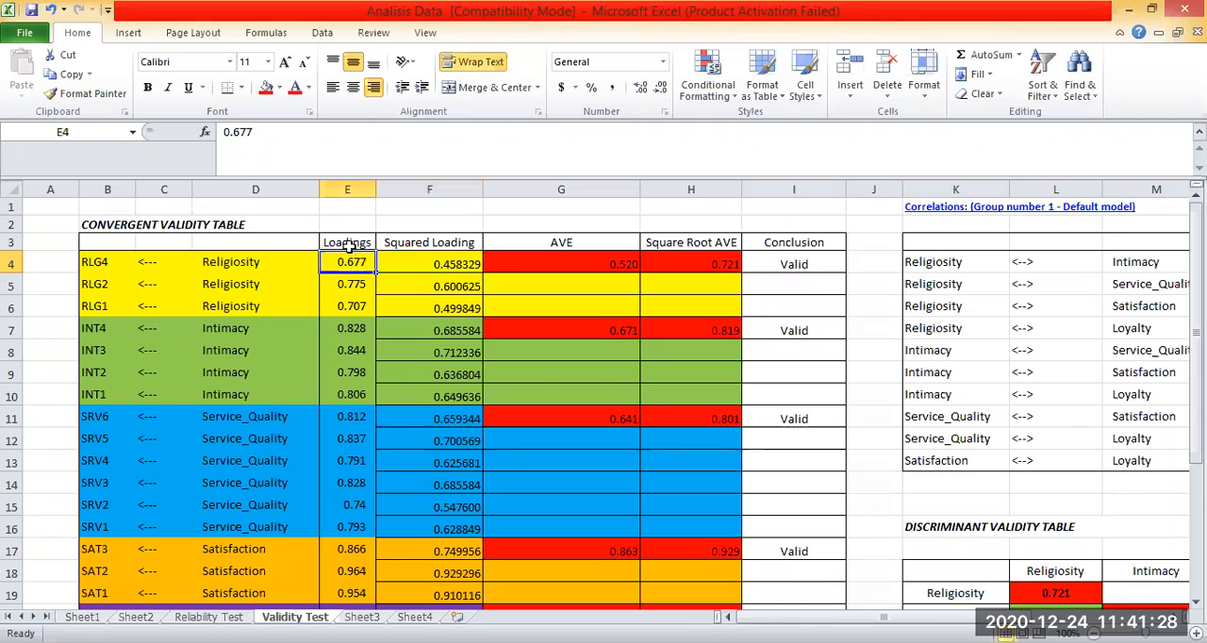
click(485, 262)
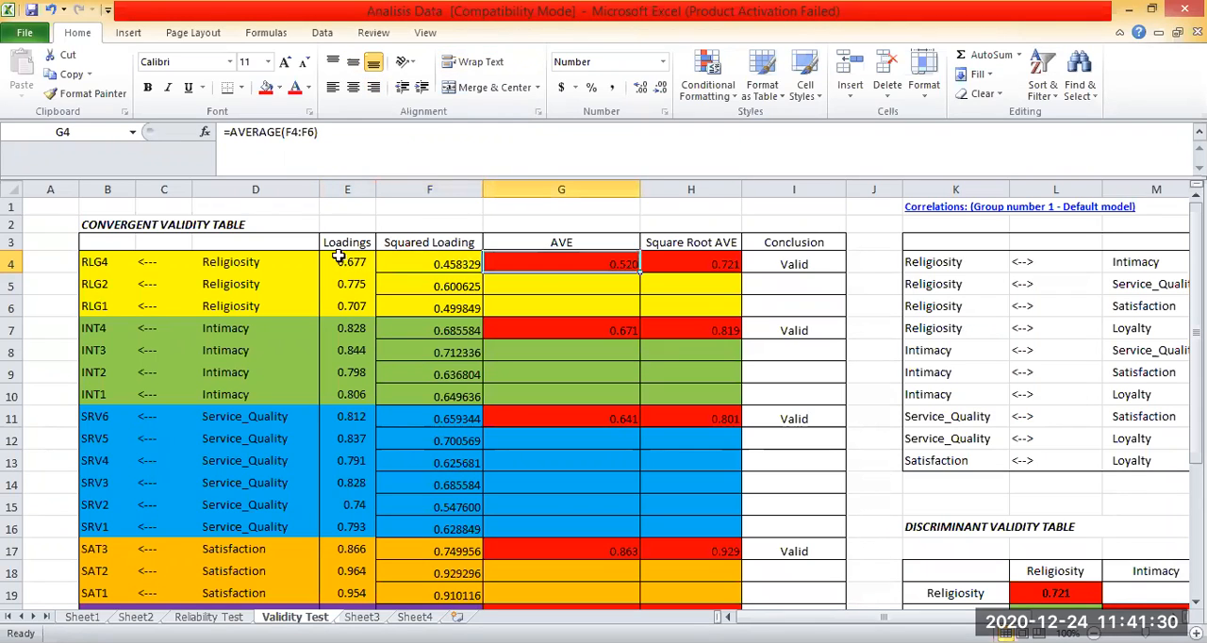
Examine the Squared Loading column and the formula in F4 that squares the RLG4 loading.
key(Left)
click(534, 270)
key(Down)
click(440, 265)
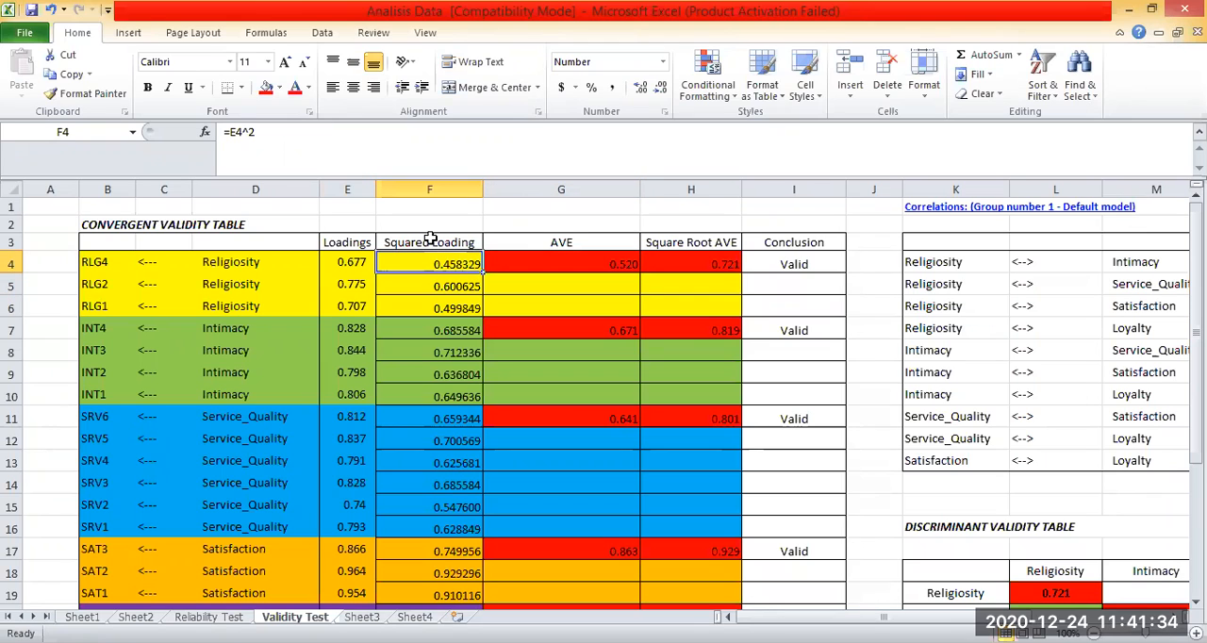
key(Up)
drag(436, 242, 464, 473)
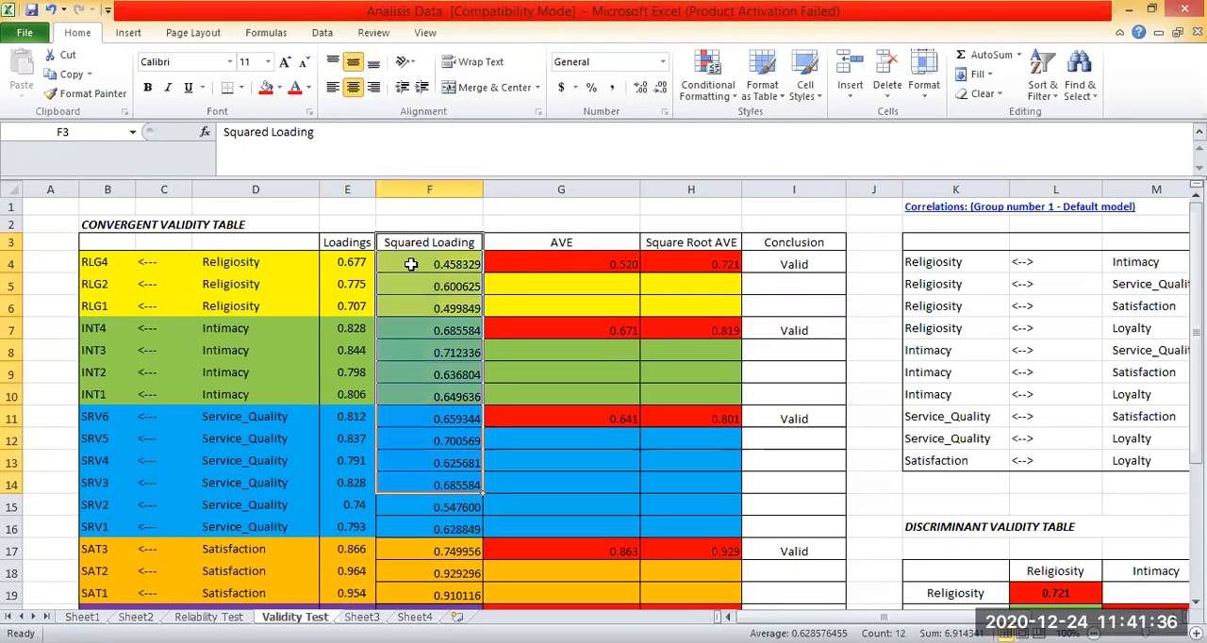
double_click(411, 265)
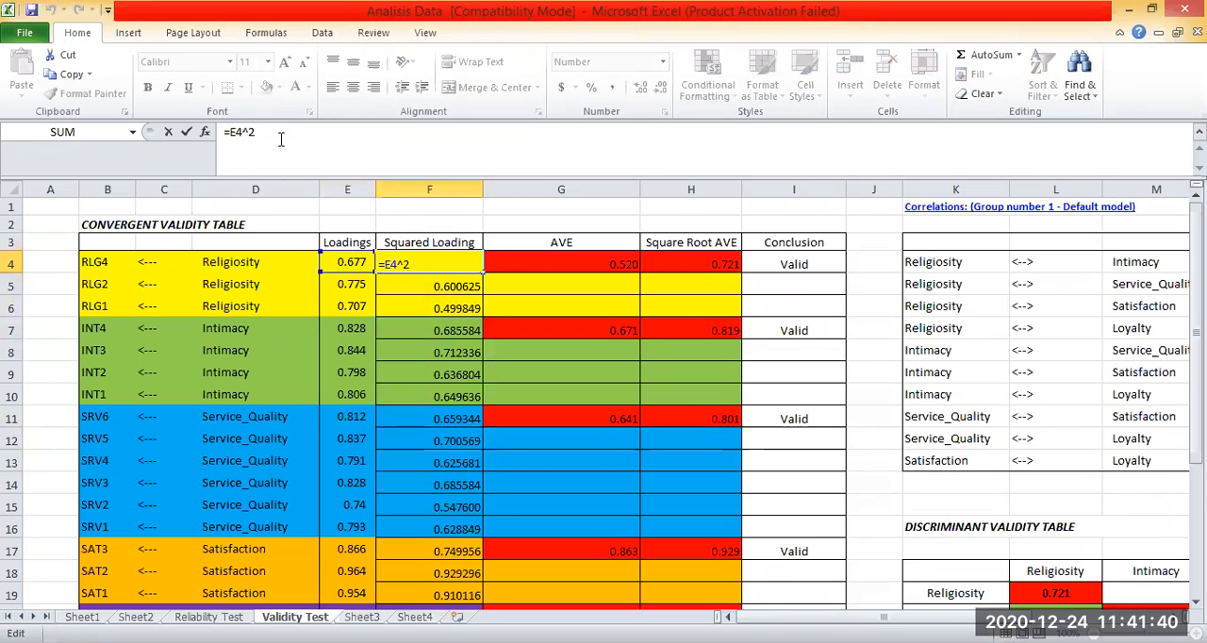
key(Return)
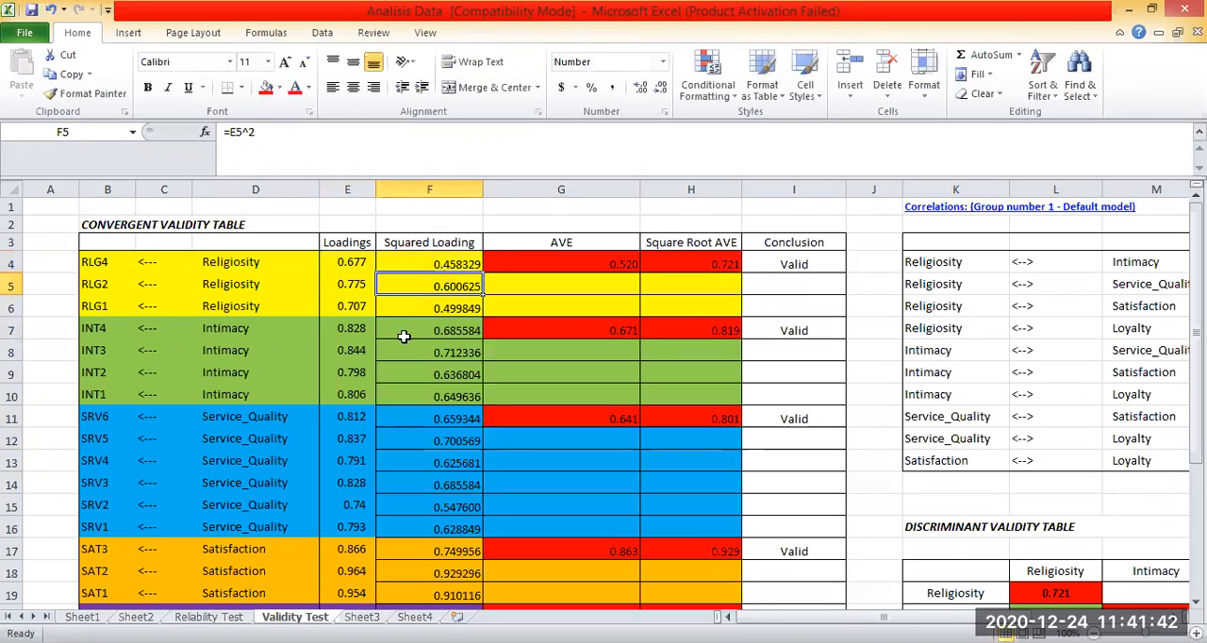
Fill the squared loading formula from F4 down to F22.
drag(358, 394, 422, 394)
click(477, 268)
drag(505, 507, 454, 569)
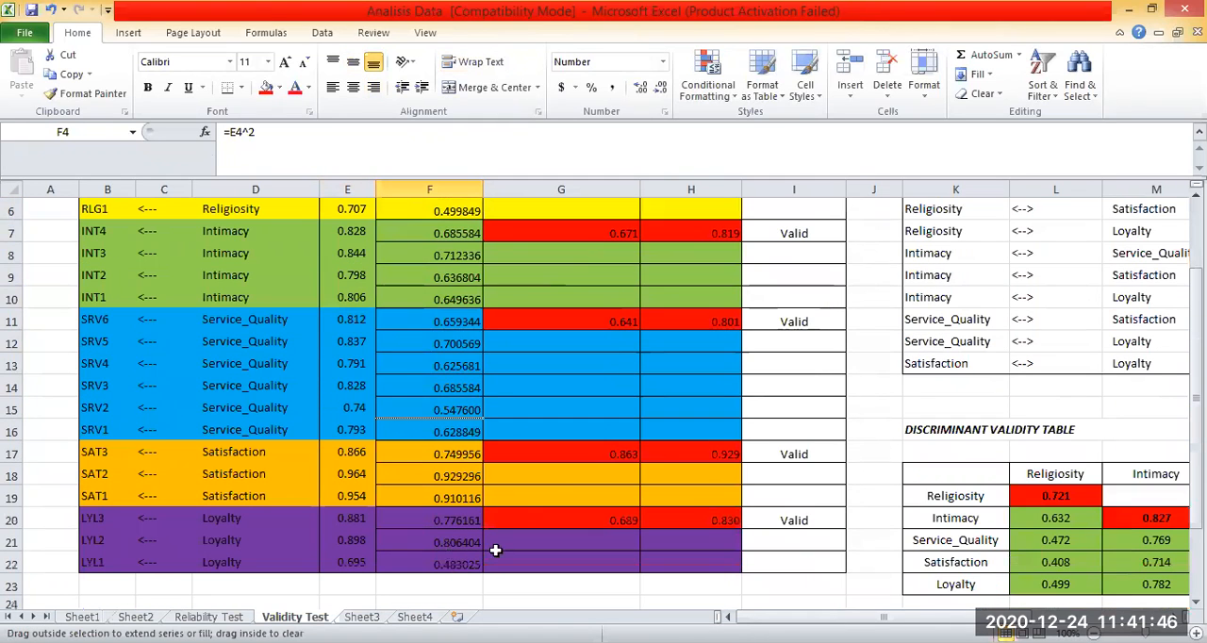
scroll(620, 409, up, 2)
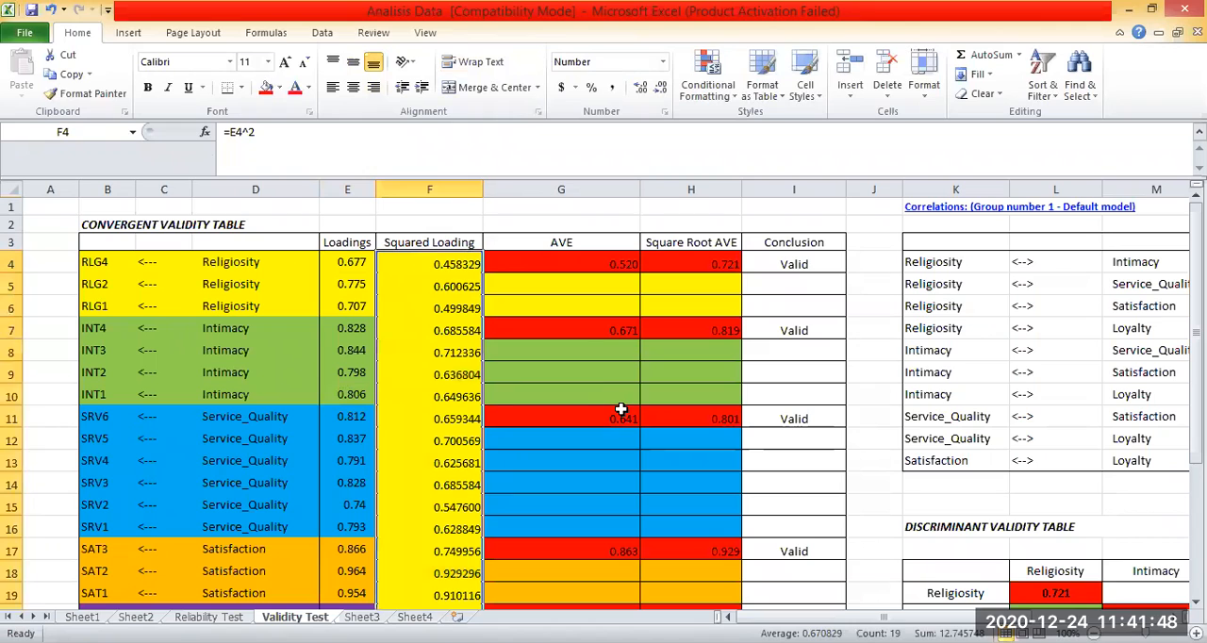
Undo the Squared Loading fill and narrow the AVE column slightly.
click(558, 264)
key(Right)
key(Down)
key(Down)
drag(638, 187, 615, 187)
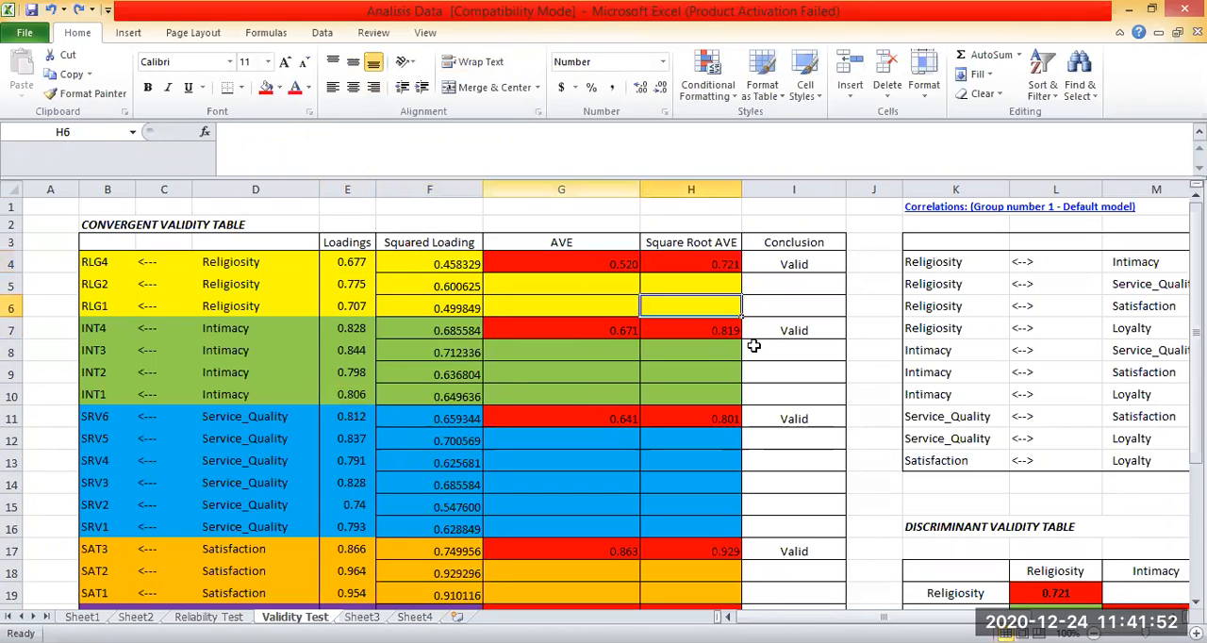
Center the AVE and Square Root AVE values of all five variables in the Convergent Validity table.
scroll(751, 349, down, 7)
scroll(750, 351, up, 5)
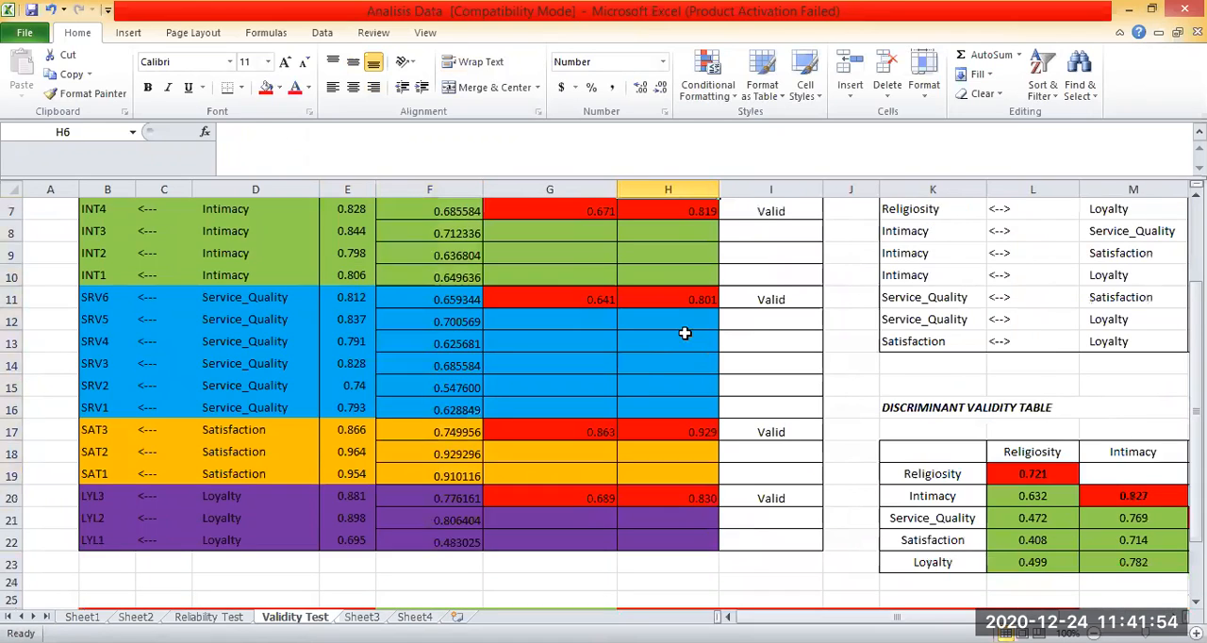
scroll(685, 333, up, 2)
click(682, 330)
click(654, 246)
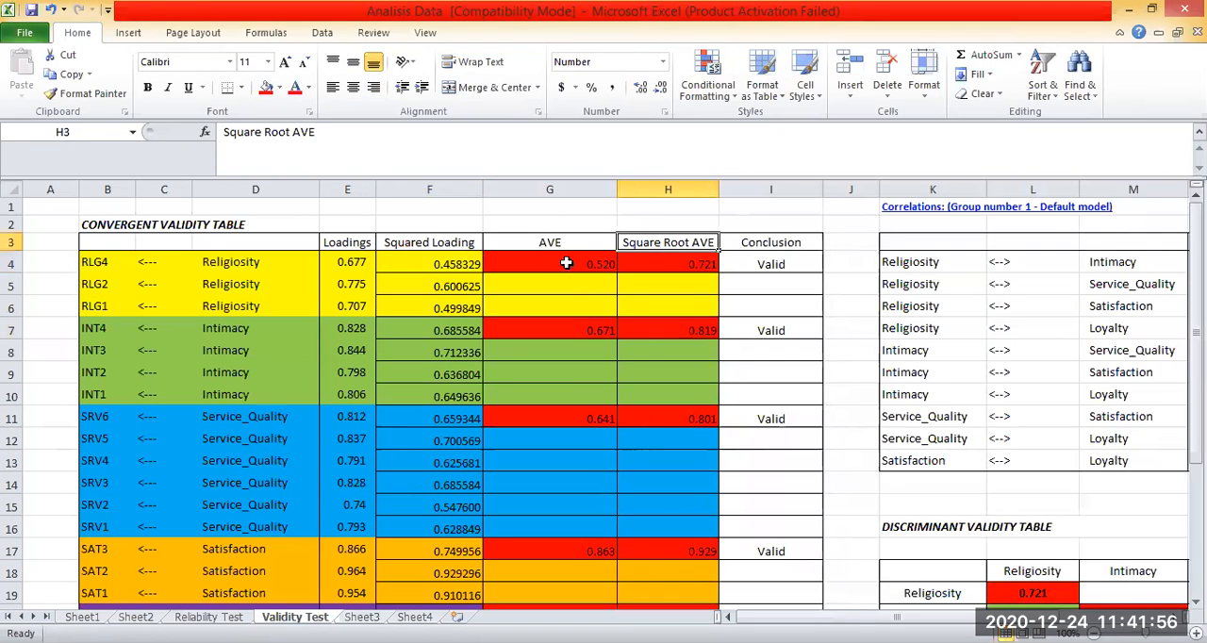
click(567, 263)
drag(566, 263, 664, 593)
click(347, 93)
scroll(684, 421, down, 1)
click(566, 259)
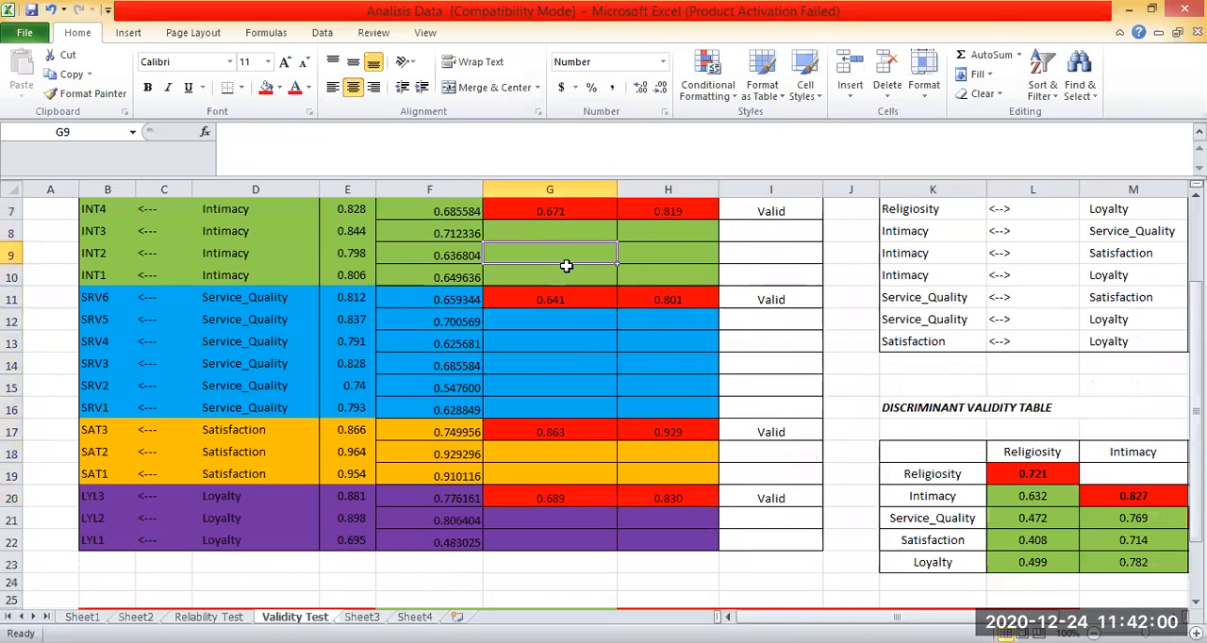
scroll(566, 265, up, 2)
Inspect the AVE average formulas for Religiosity, Intimacy and Service_Quality in G4, G7 and G11.
click(624, 357)
double_click(567, 263)
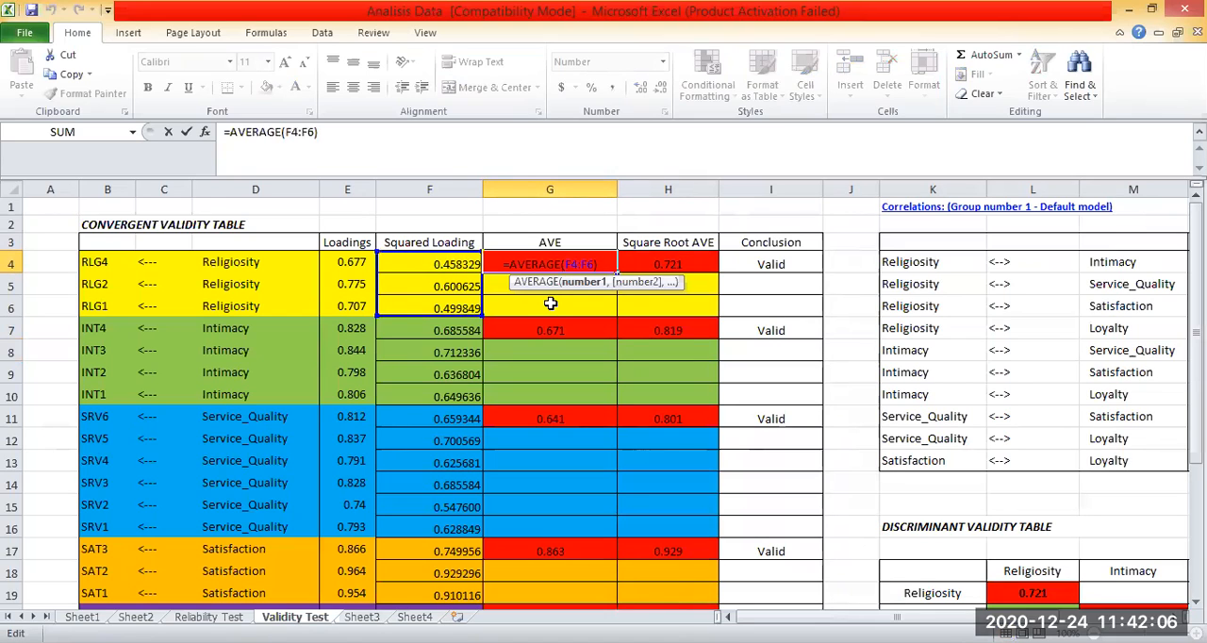
key(Return)
double_click(492, 330)
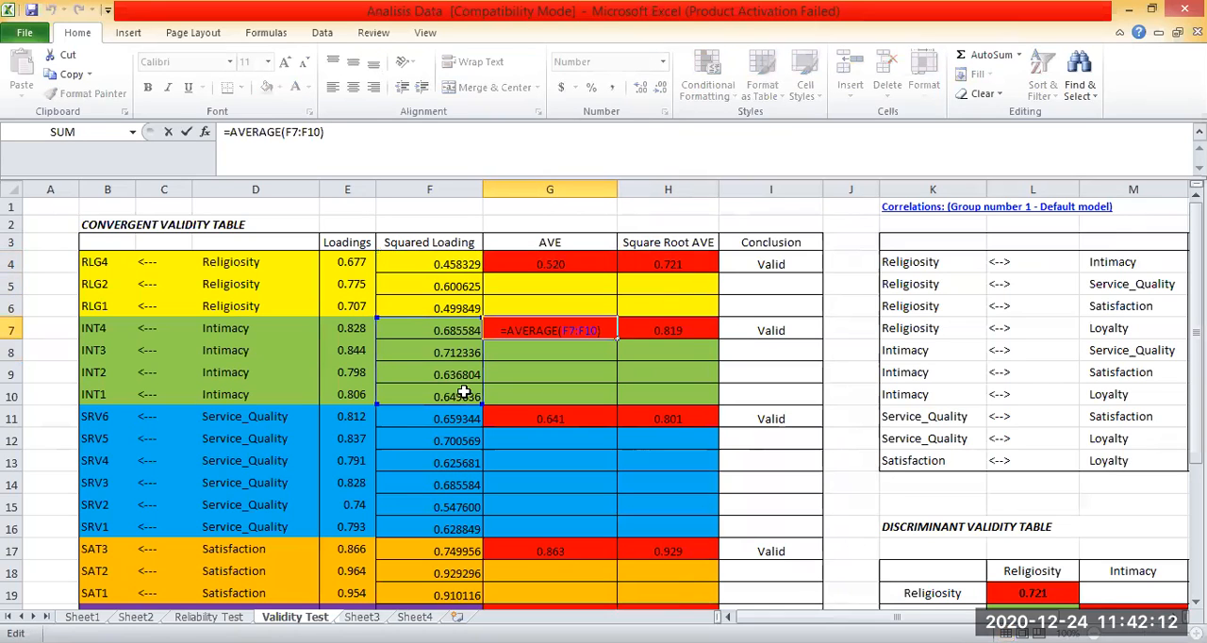
key(Return)
key(F2)
key(Return)
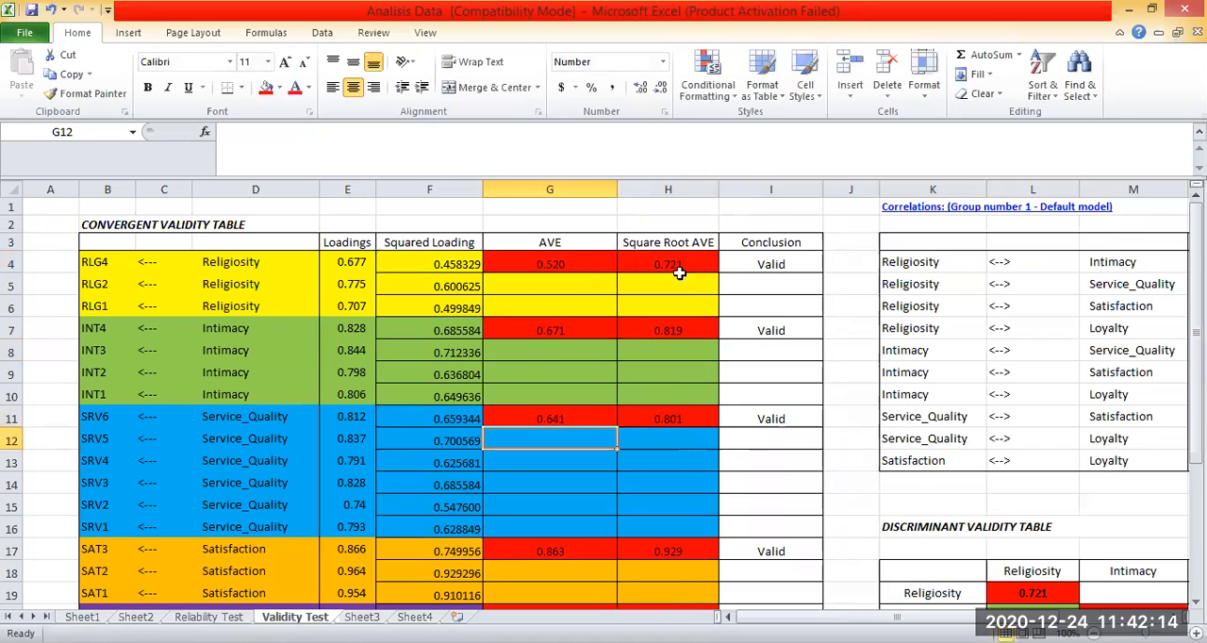
Inspect the Square Root AVE formulas for Religiosity in H4 and Intimacy in H7.
click(678, 303)
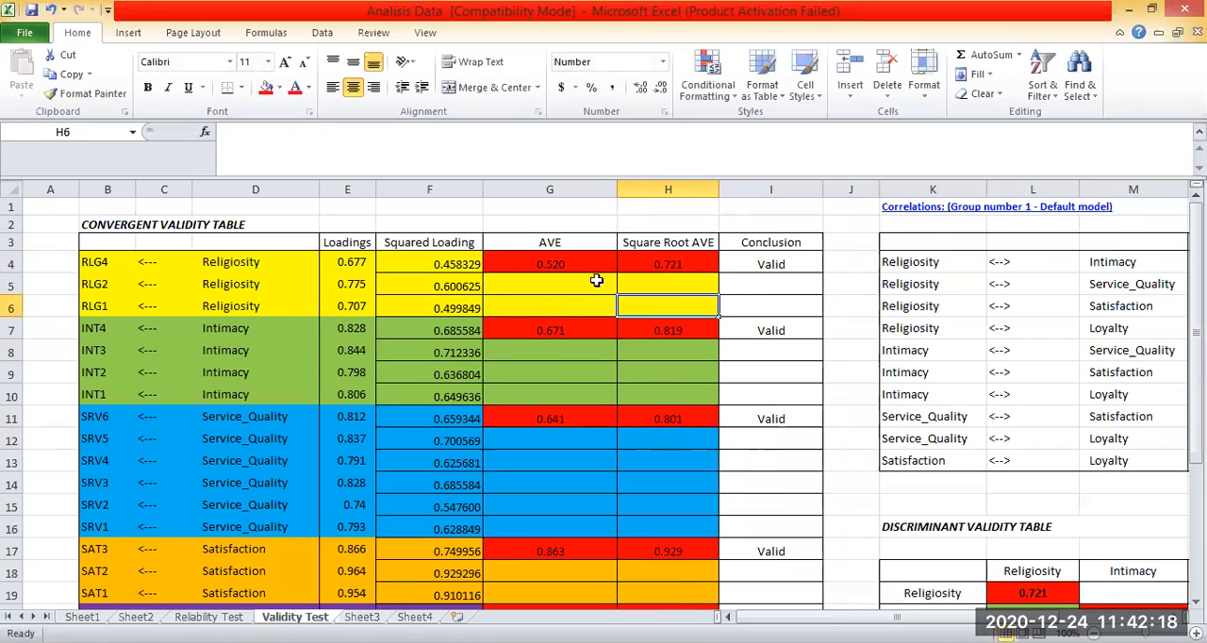
key(Up)
key(Up)
key(F2)
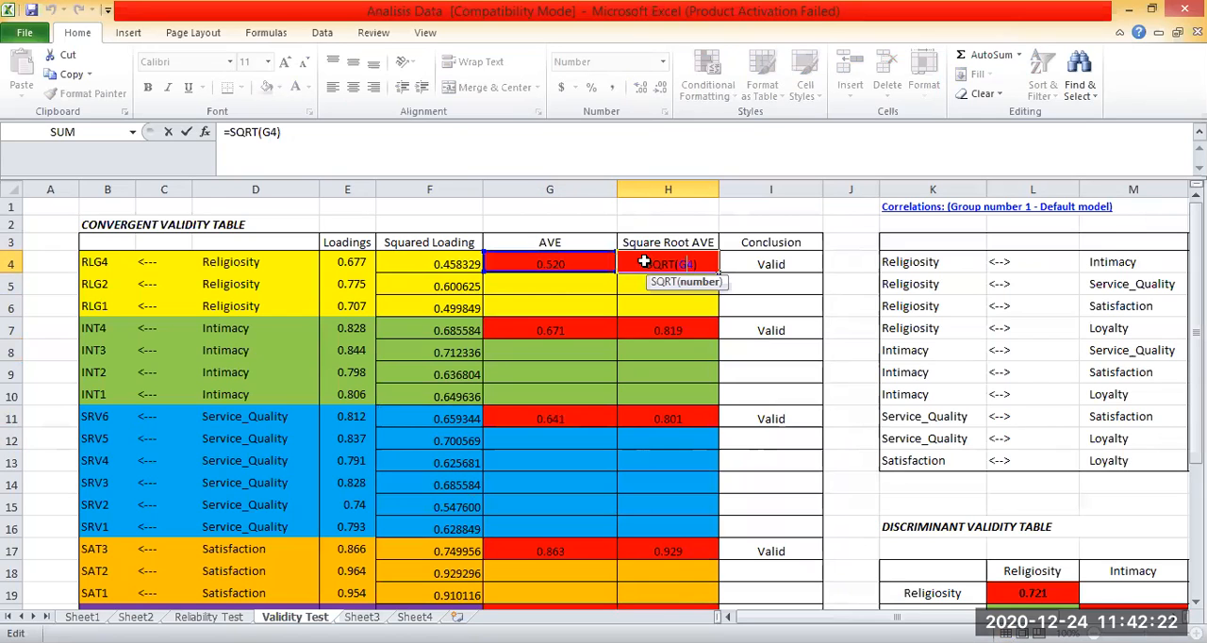
key(Return)
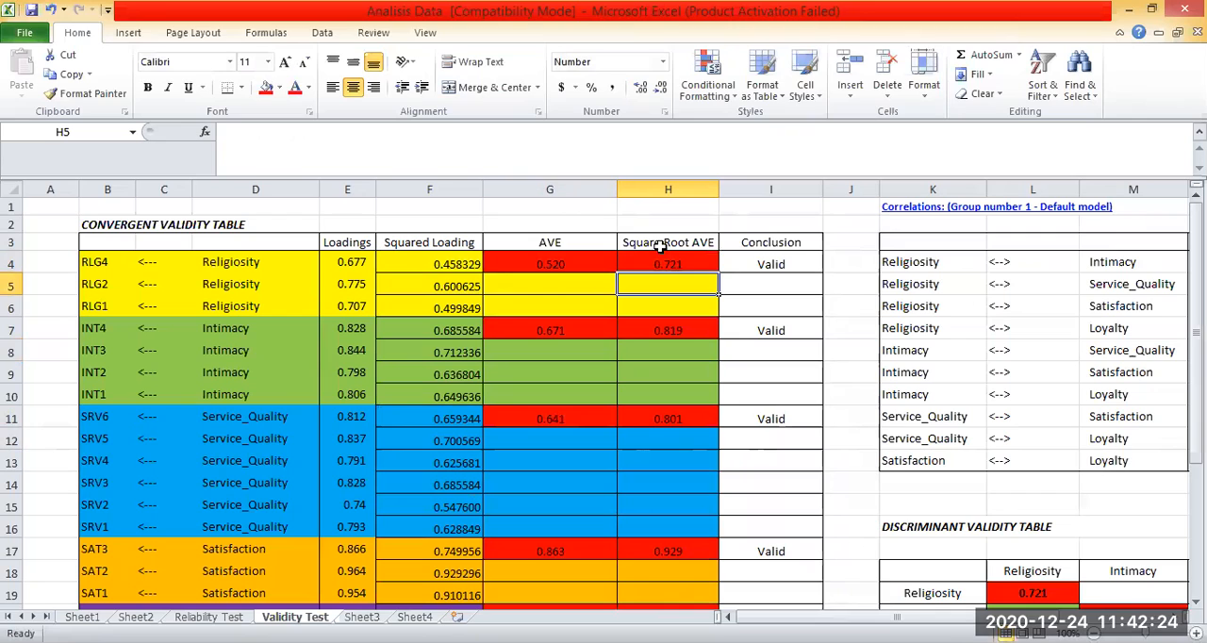
click(661, 247)
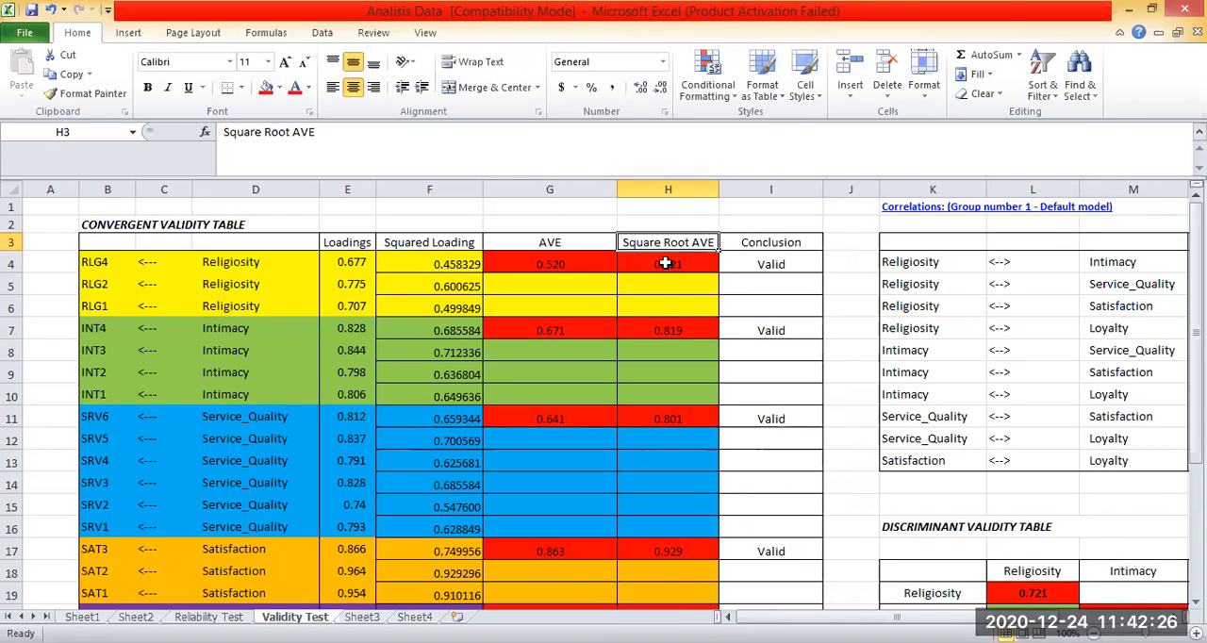
click(666, 263)
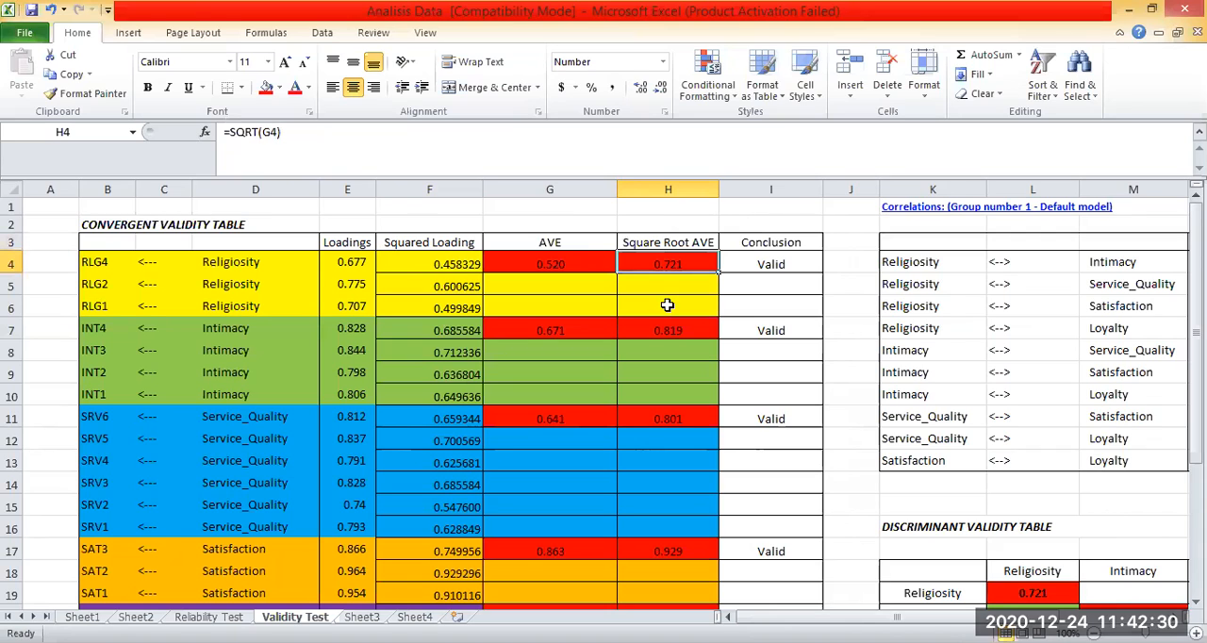
click(703, 289)
click(685, 322)
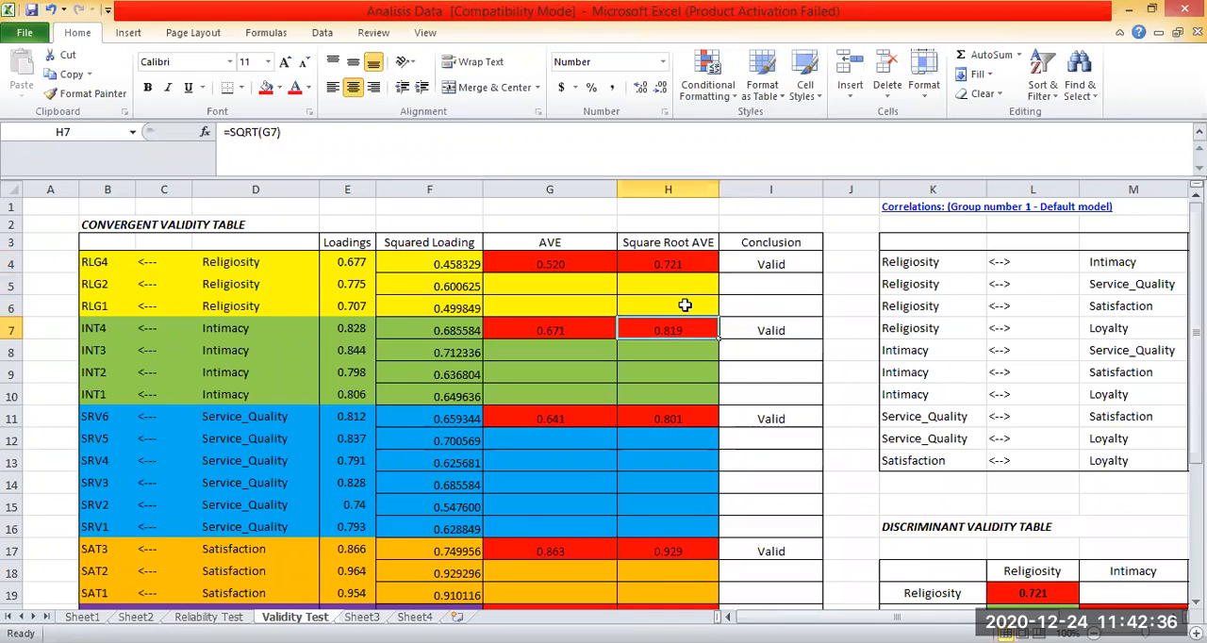
Inspect the Intimacy Square Root AVE formula in H7 and read the AVE criterion in H26.
double_click(685, 325)
scroll(864, 319, down, 2)
key(Return)
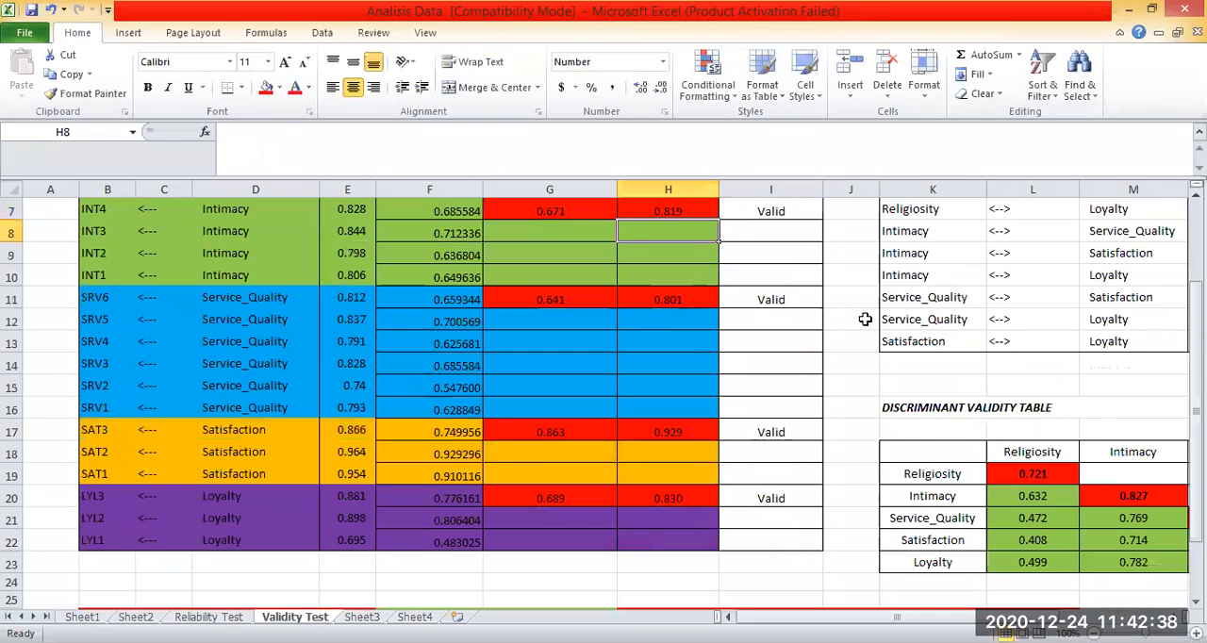
scroll(865, 318, up, 2)
scroll(864, 319, down, 5)
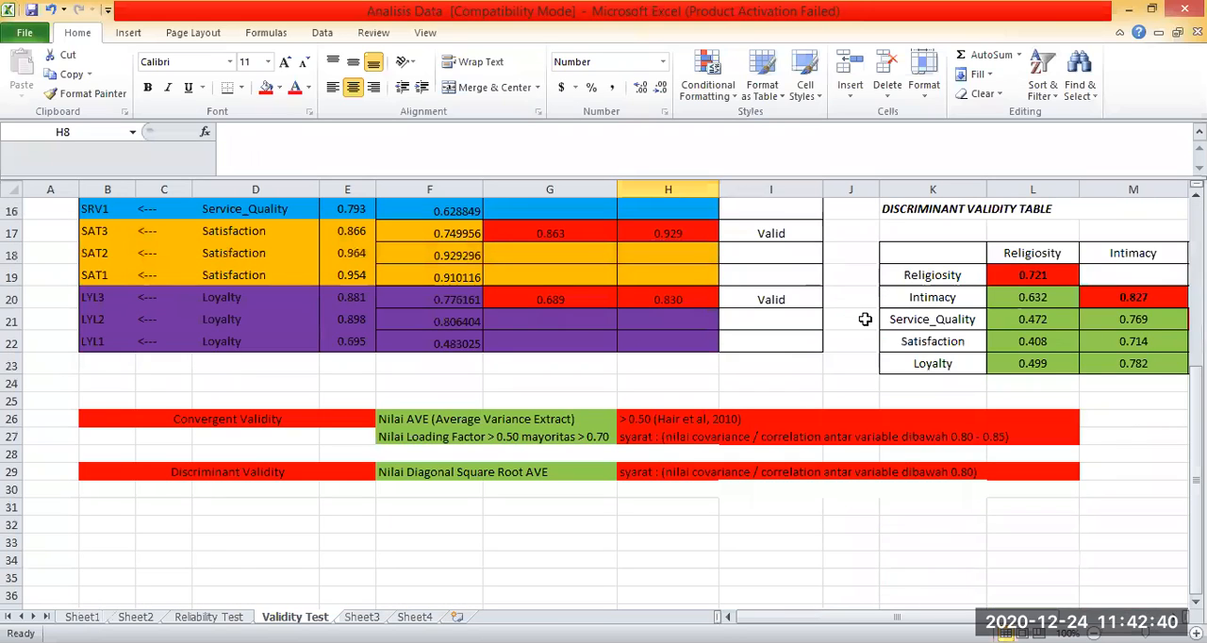
scroll(864, 319, down, 2)
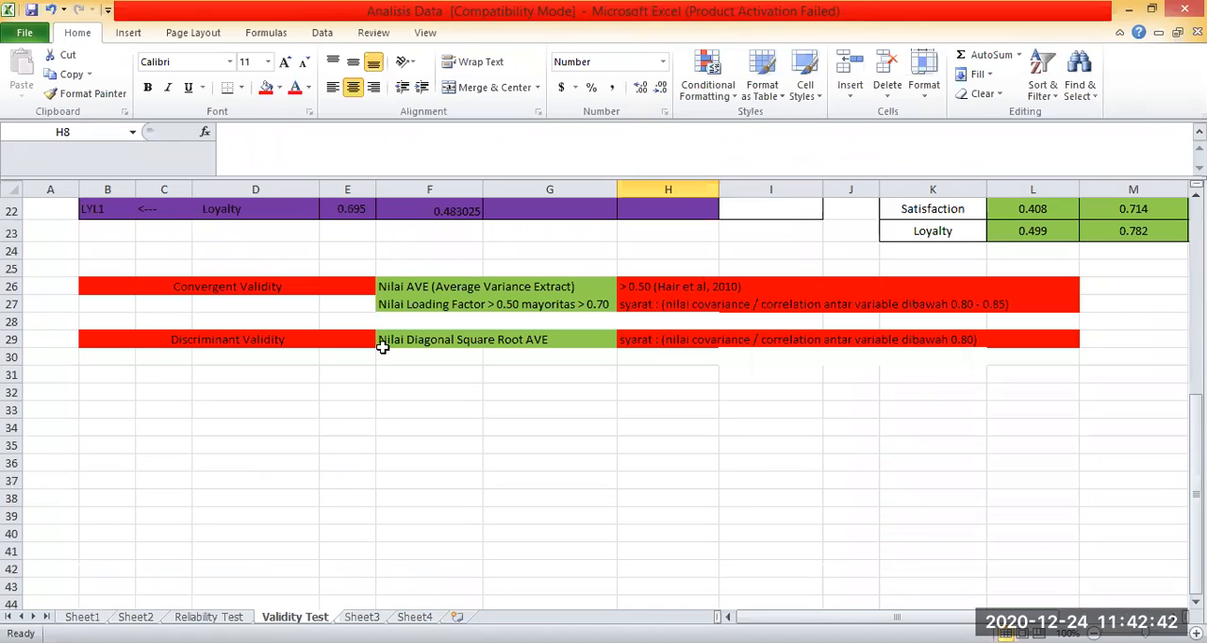
click(640, 292)
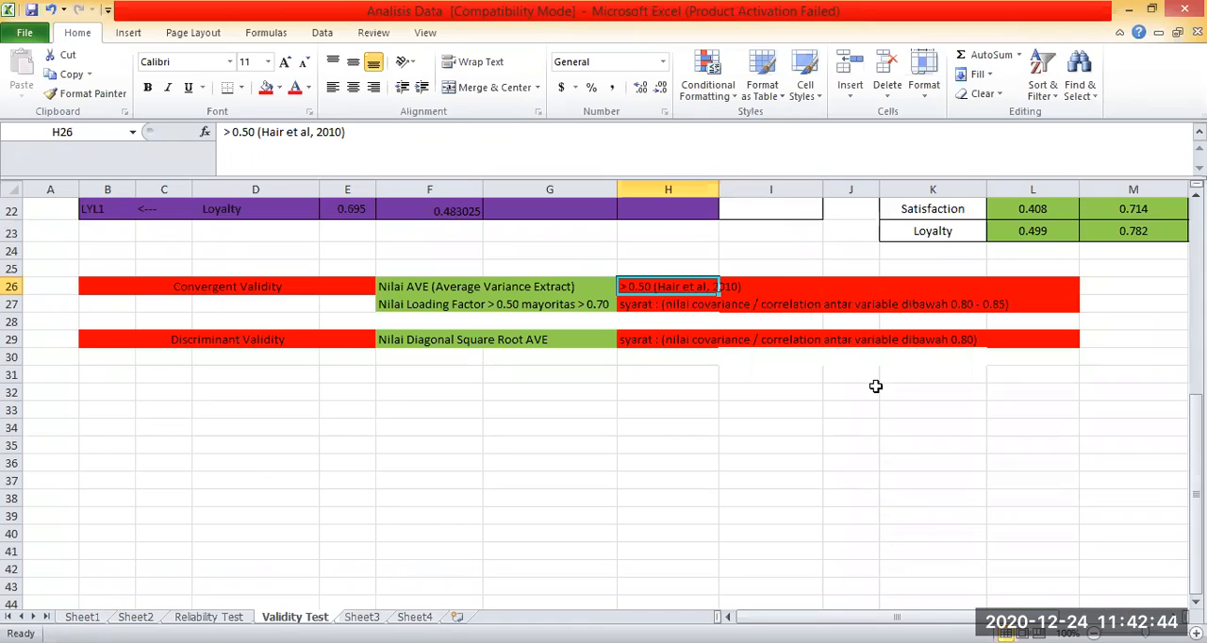
Check the AVE values from Religiosity in G4 down to Loyalty in G20 against the AVE criterion.
scroll(874, 386, up, 7)
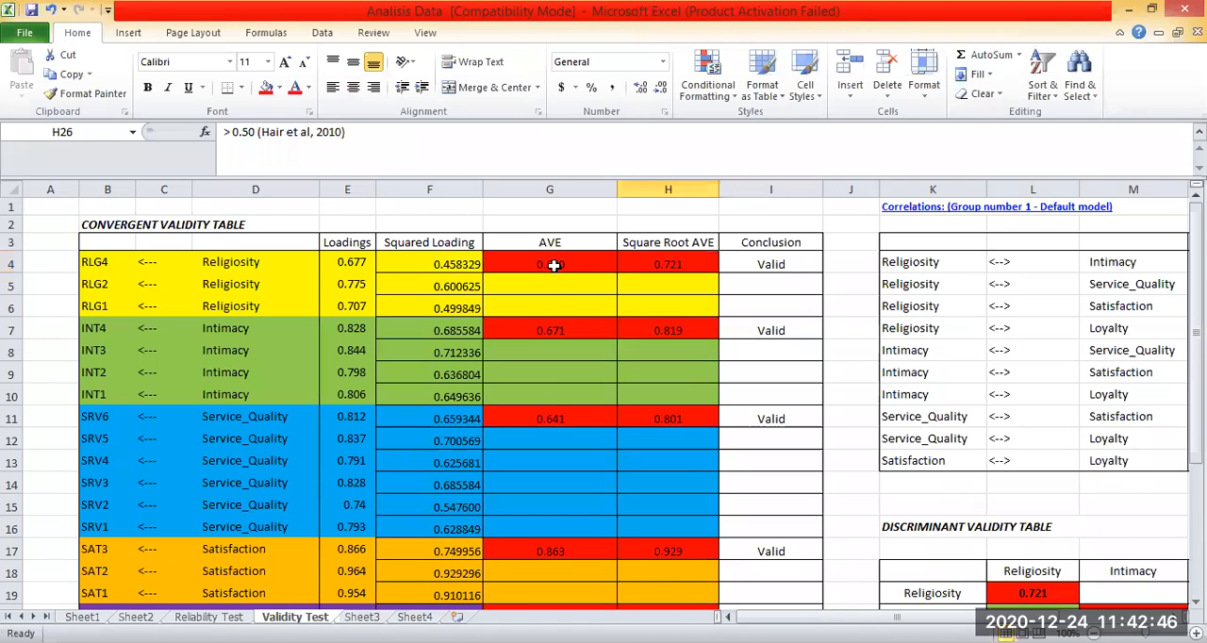
mouse_move(553, 265)
mouse_down()
mouse_move(558, 399)
mouse_move(551, 266)
mouse_up()
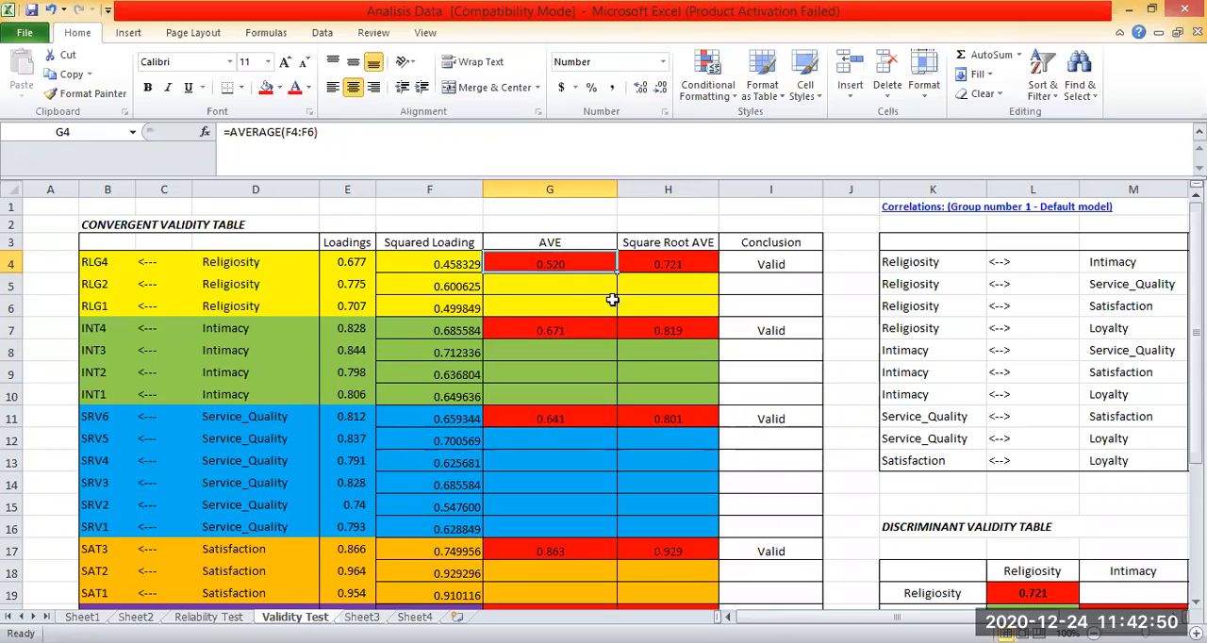
scroll(617, 306, down, 1)
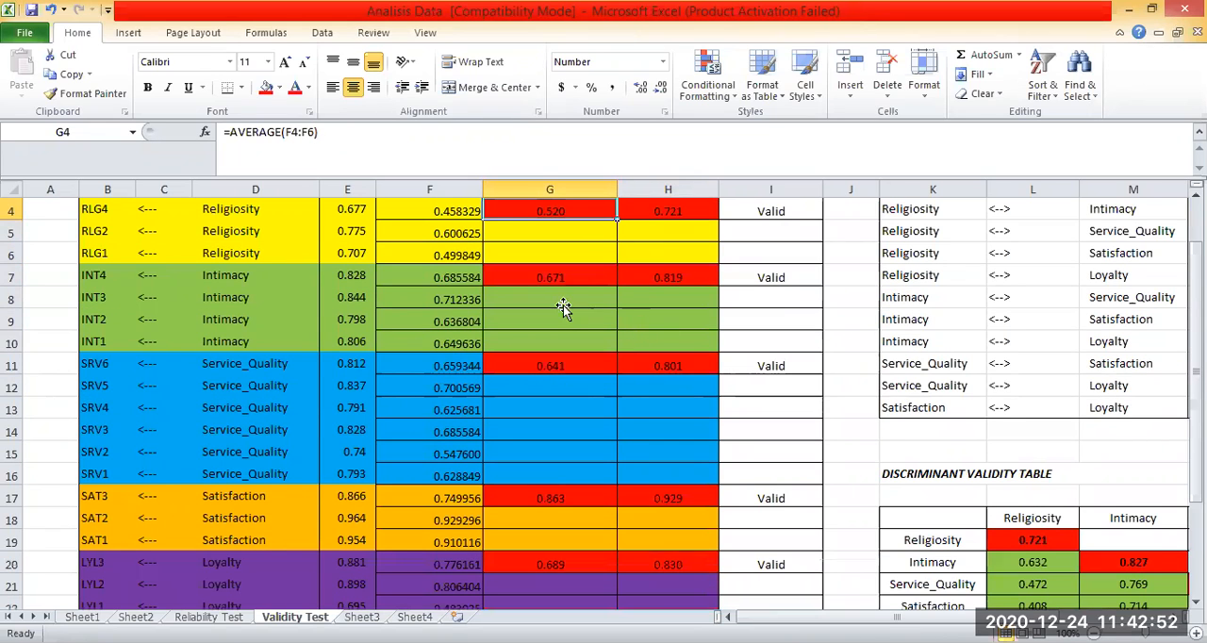
scroll(563, 304, down, 1)
key(ctrl+Down)
key(ctrl+Down)
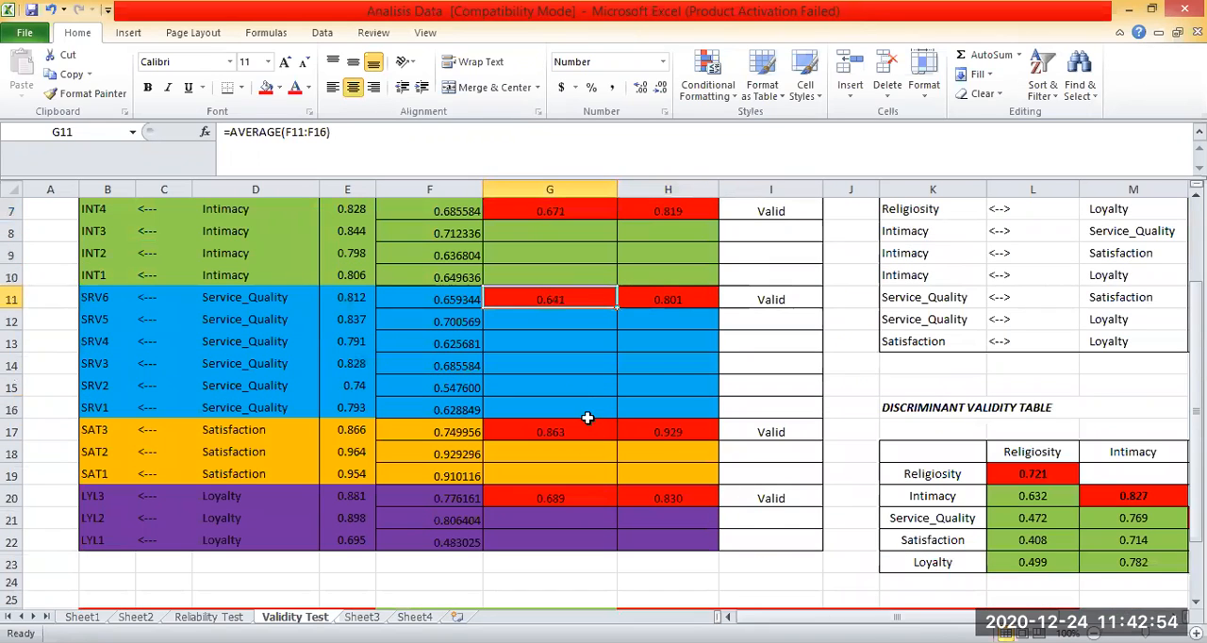
click(574, 518)
key(Up)
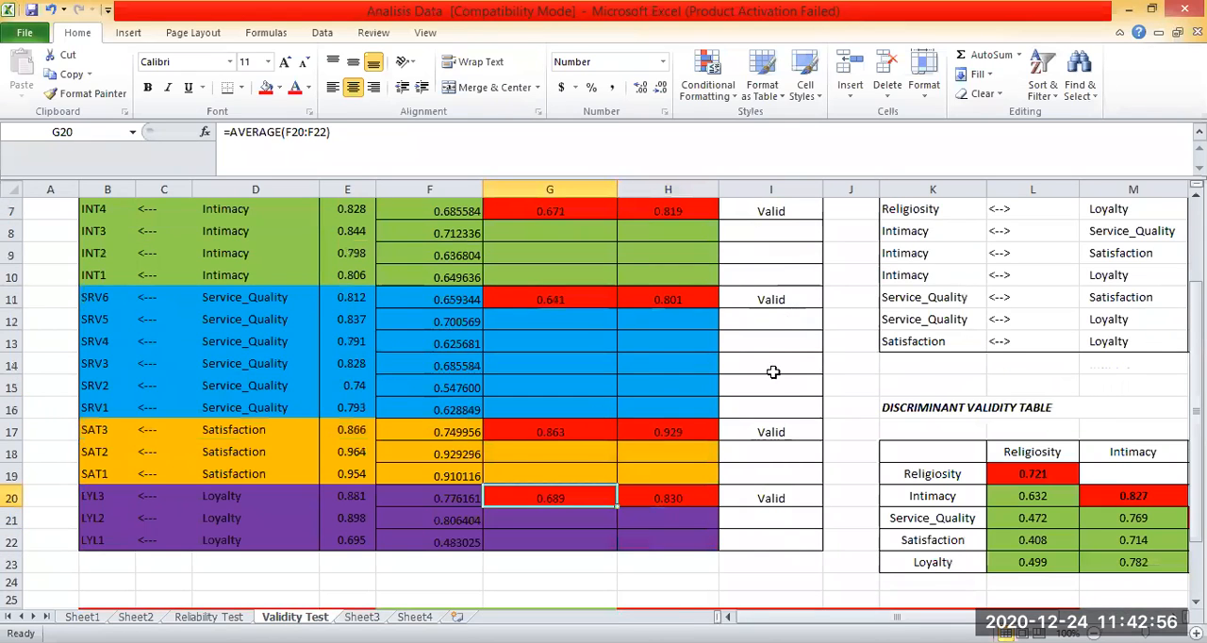
Review the Conclusion entries from Satisfaction in I17 up to Religiosity in I4.
scroll(773, 371, up, 2)
click(778, 437)
key(ctrl+Up)
key(ctrl+Up)
key(ctrl+Up)
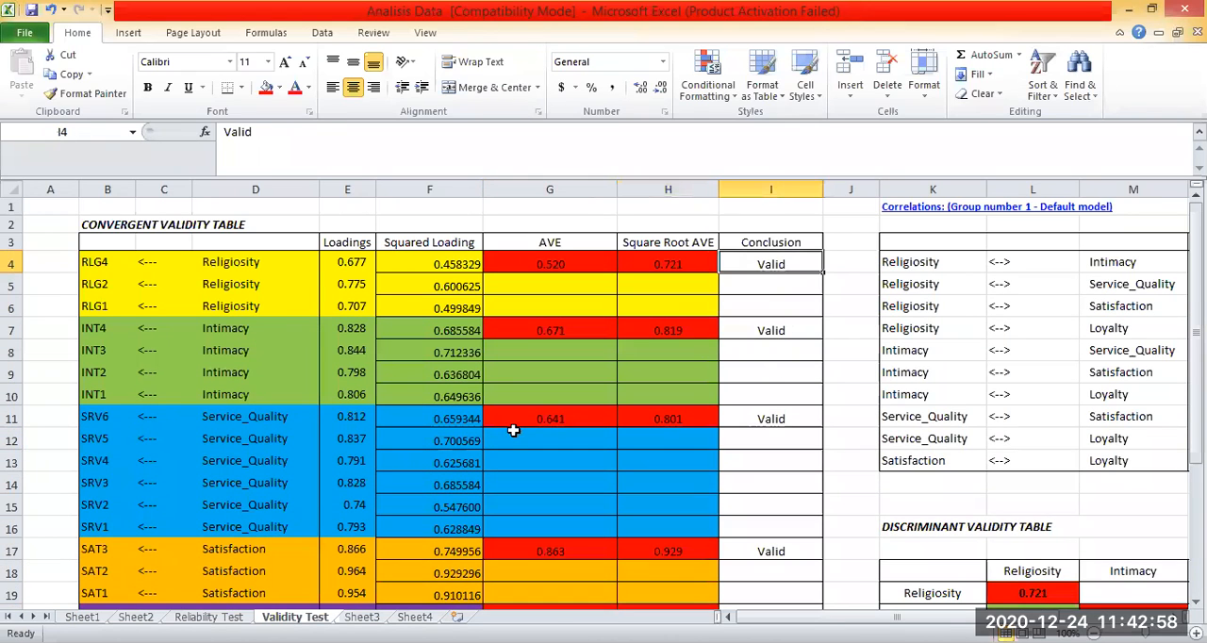
Read the Convergent Validity criteria in rows 26 and 27 and compare the Loadings in E4:E22 with them.
scroll(836, 351, down, 6)
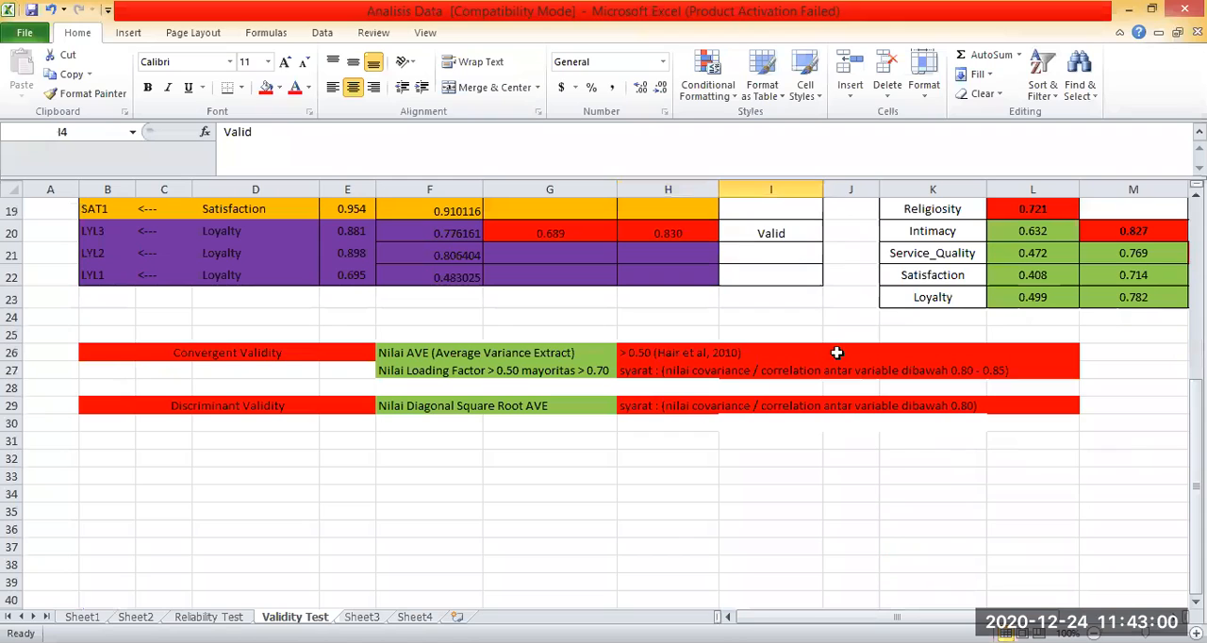
drag(283, 352, 963, 366)
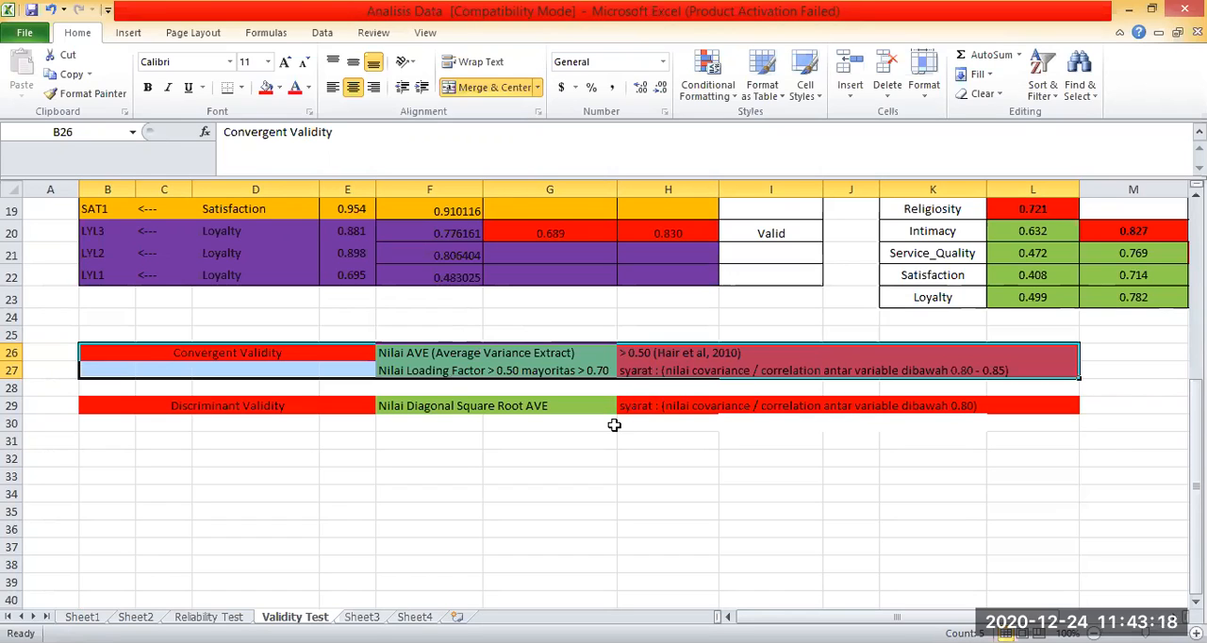
drag(346, 274, 349, 240)
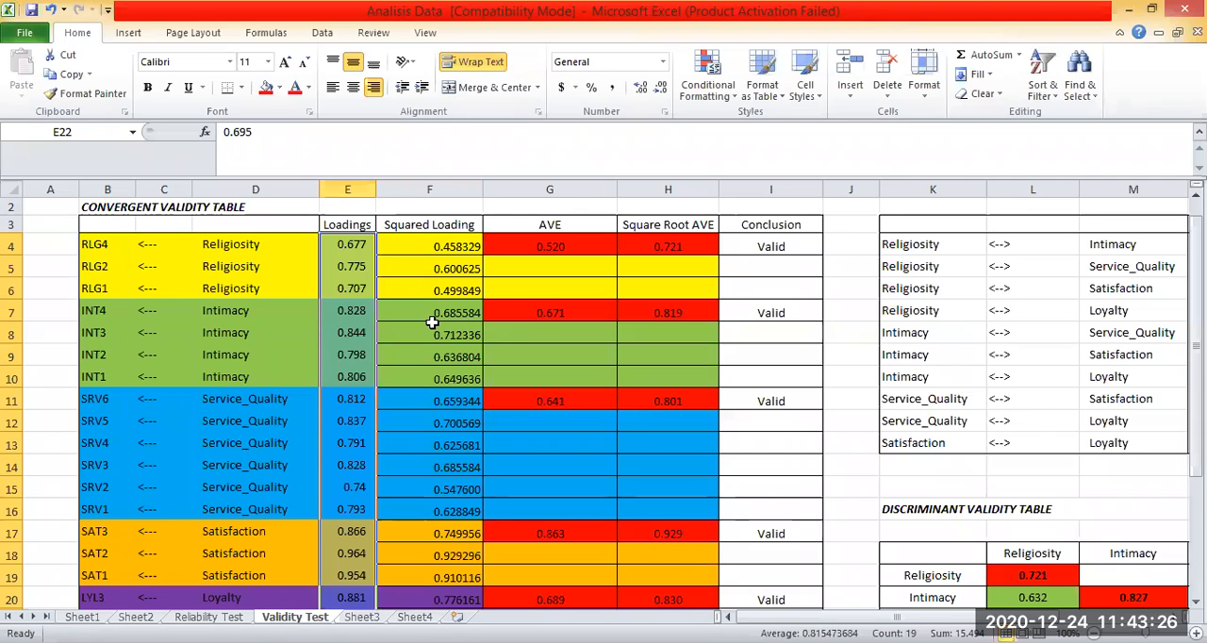
scroll(431, 323, down, 3)
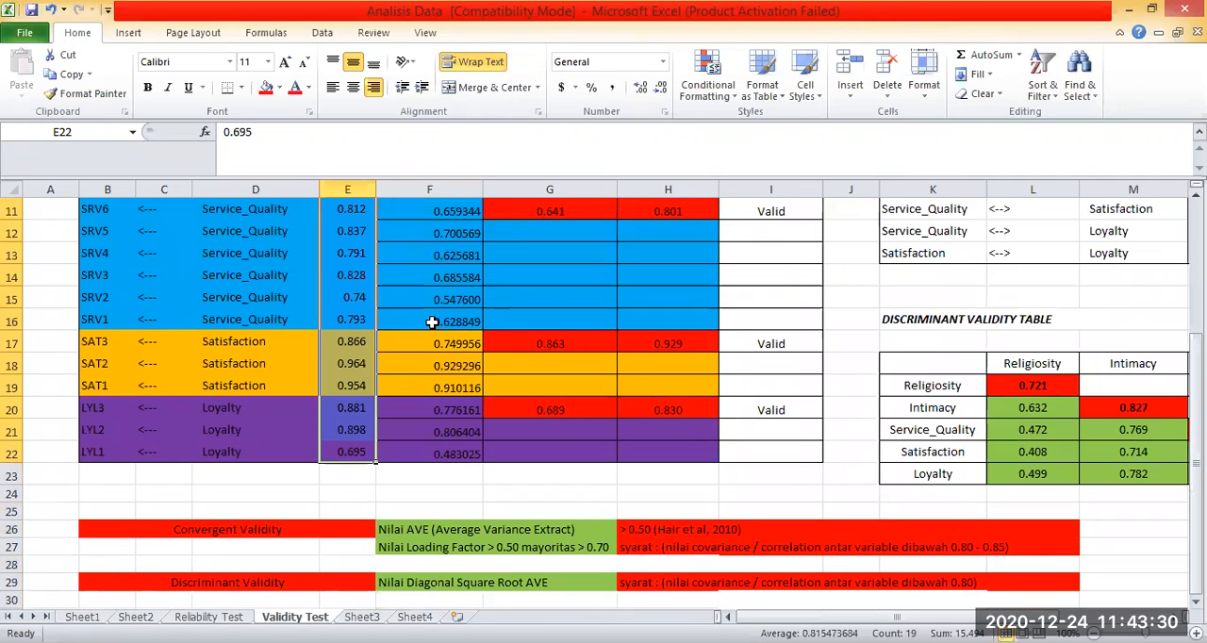
scroll(430, 330, down, 1)
scroll(419, 377, down, 1)
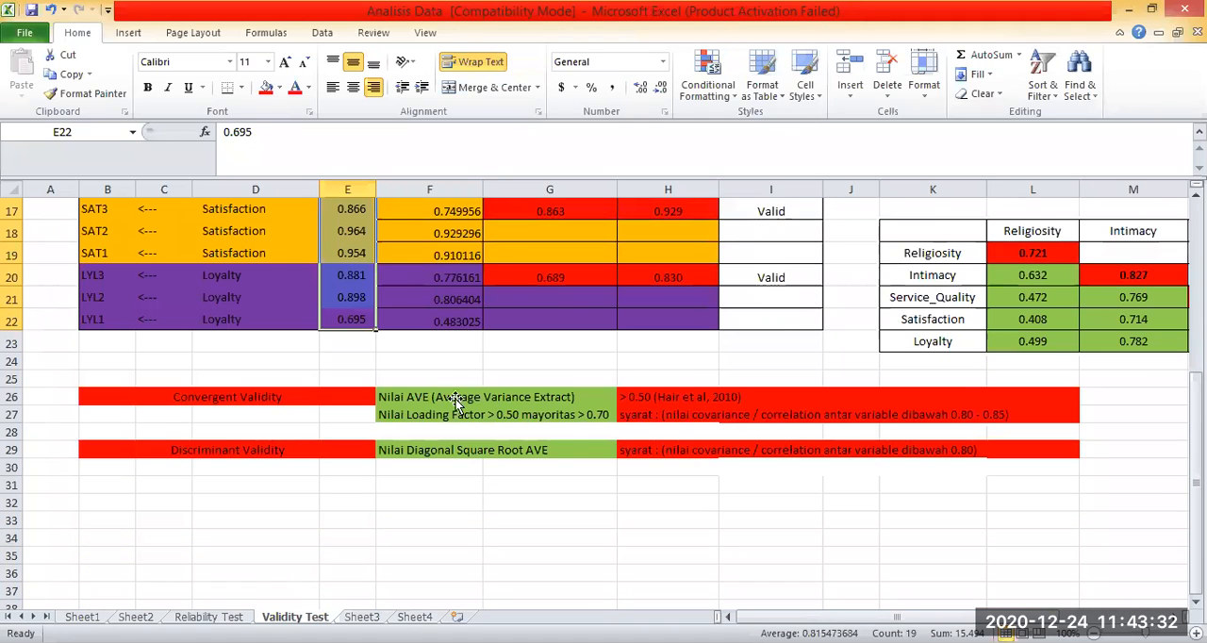
Highlight the LYL1 loading in E22 and the RLG4 loading in E4 with a red fill.
scroll(456, 405, up, 1)
scroll(431, 406, up, 3)
click(431, 408)
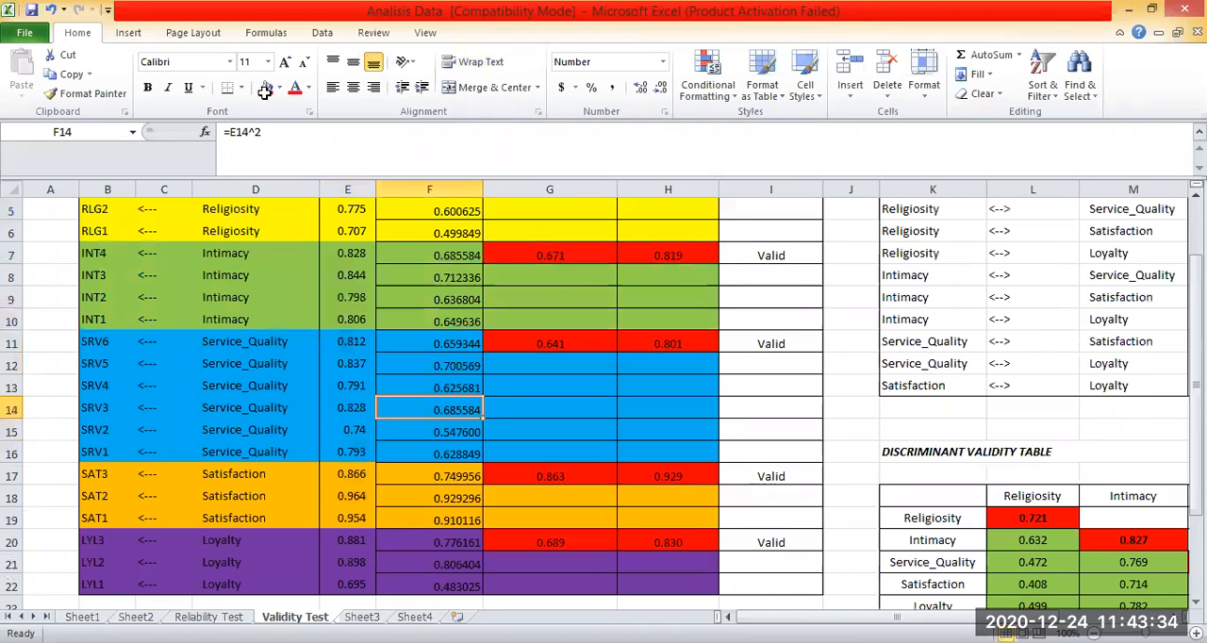
click(348, 584)
click(268, 88)
scroll(637, 309, up, 2)
click(348, 262)
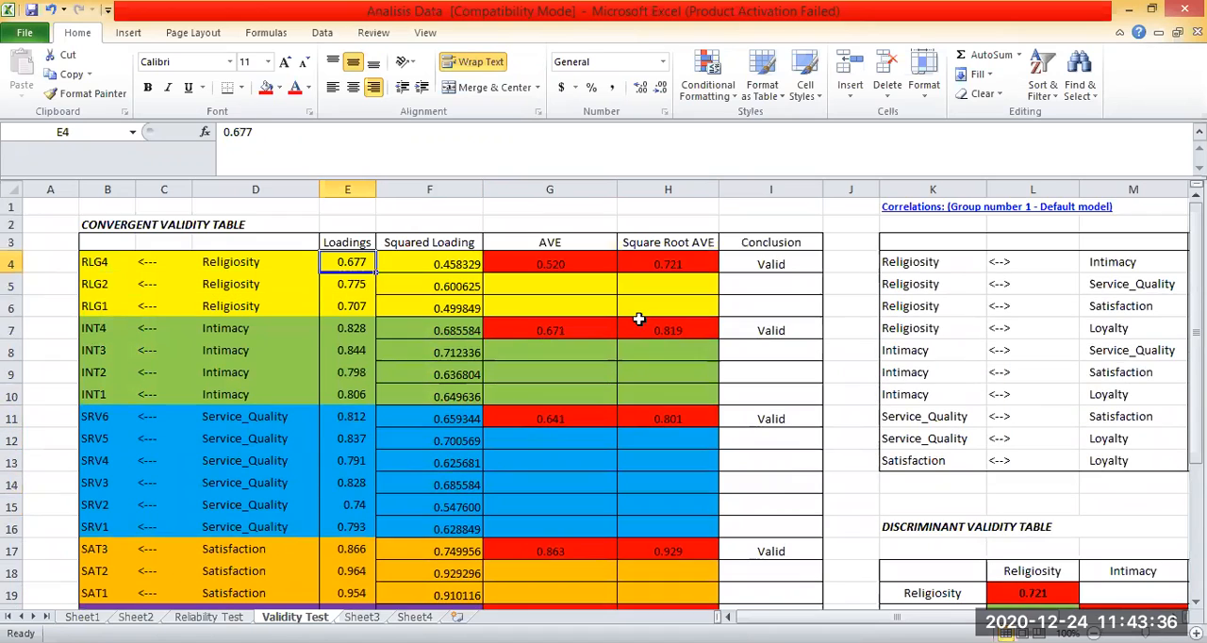
scroll(638, 318, down, 2)
scroll(584, 342, down, 2)
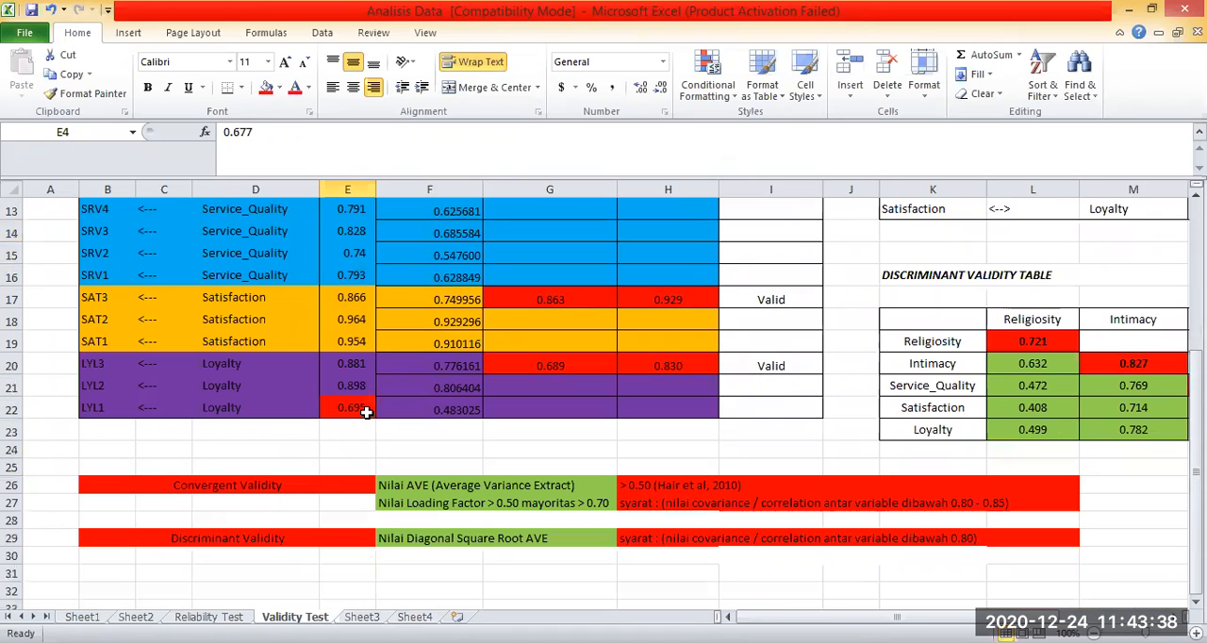
scroll(350, 471, up, 1)
click(348, 472)
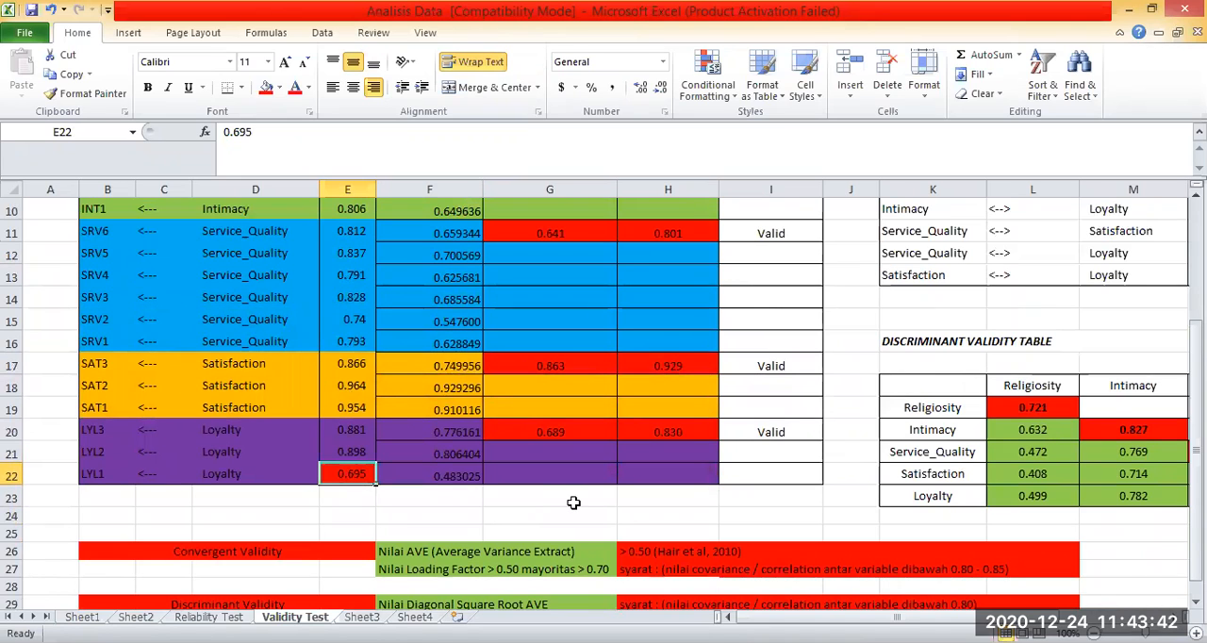
scroll(493, 528, up, 1)
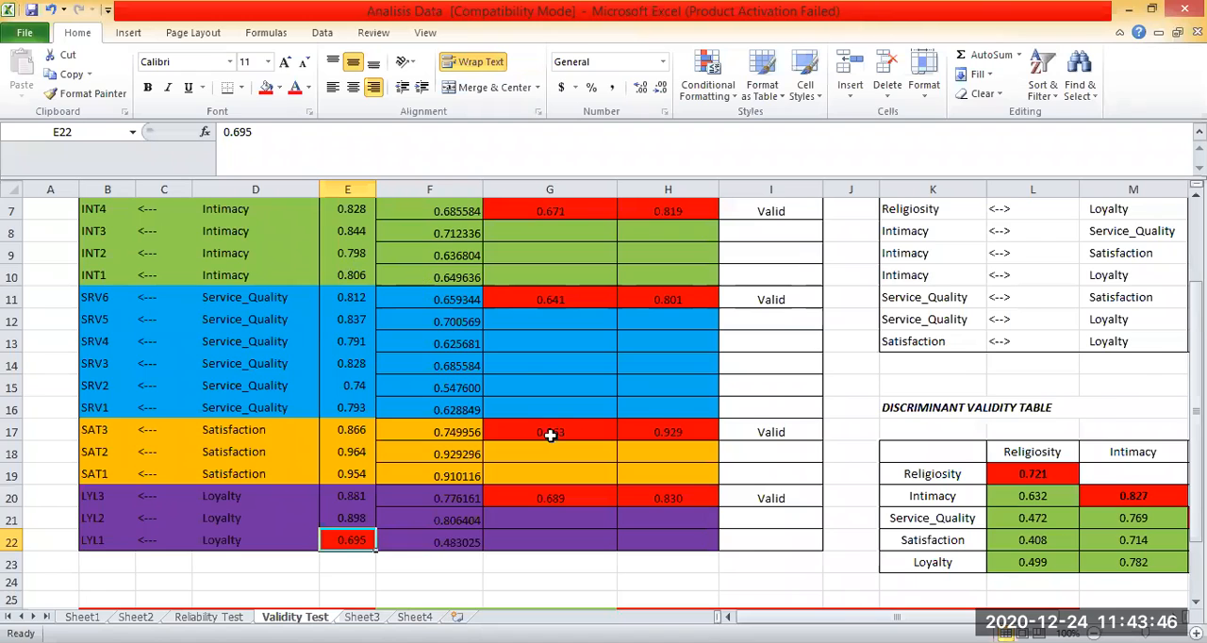
scroll(350, 283, up, 2)
click(349, 264)
Compare the loadings in E5:E21 with the Convergent Validity criteria in rows 26 and 27.
drag(350, 286, 363, 565)
scroll(454, 526, up, 1)
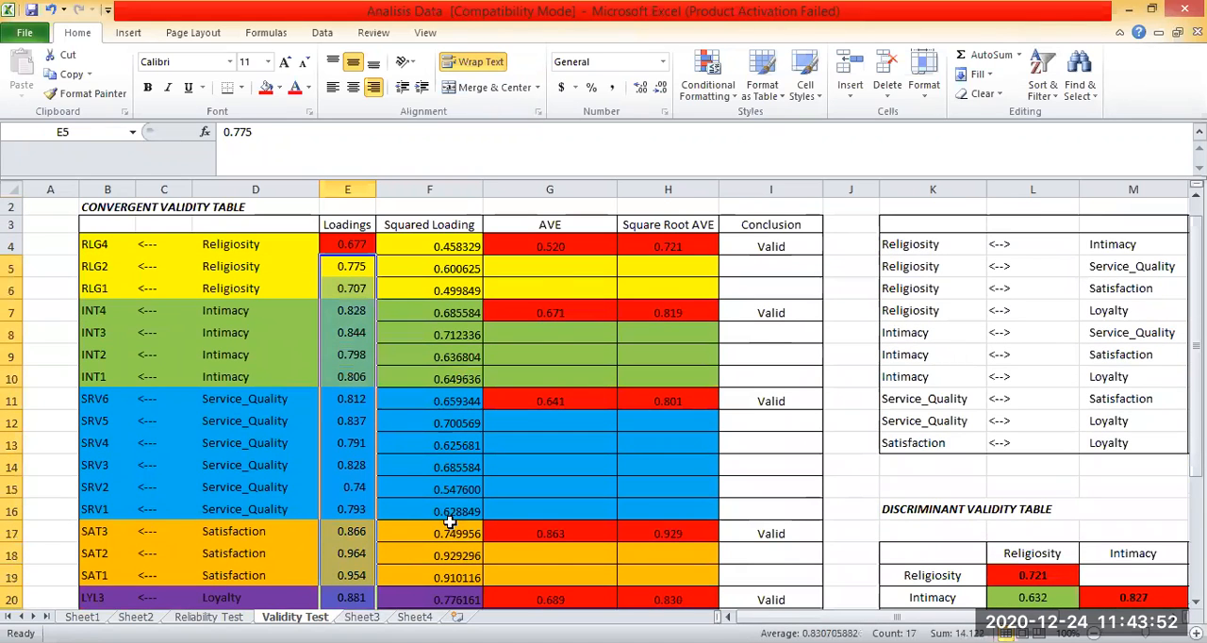
scroll(422, 554, down, 1)
scroll(108, 520, down, 2)
click(349, 546)
drag(109, 520, 1017, 543)
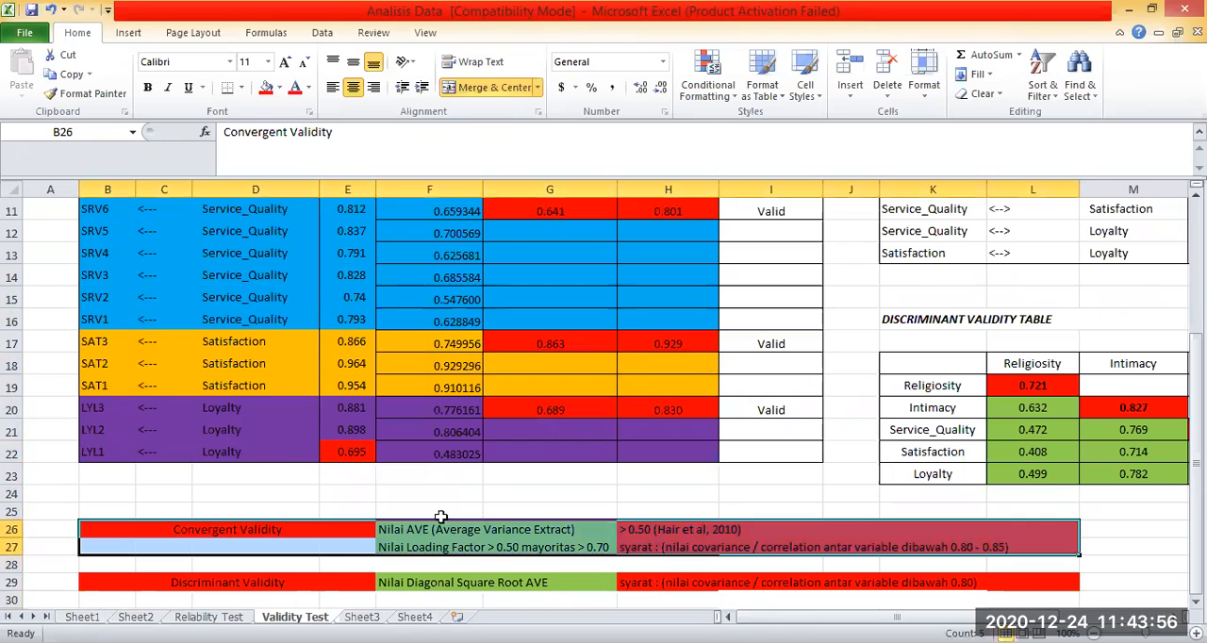
scroll(848, 518, down, 1)
click(486, 519)
drag(282, 463, 1020, 477)
scroll(337, 337, up, 4)
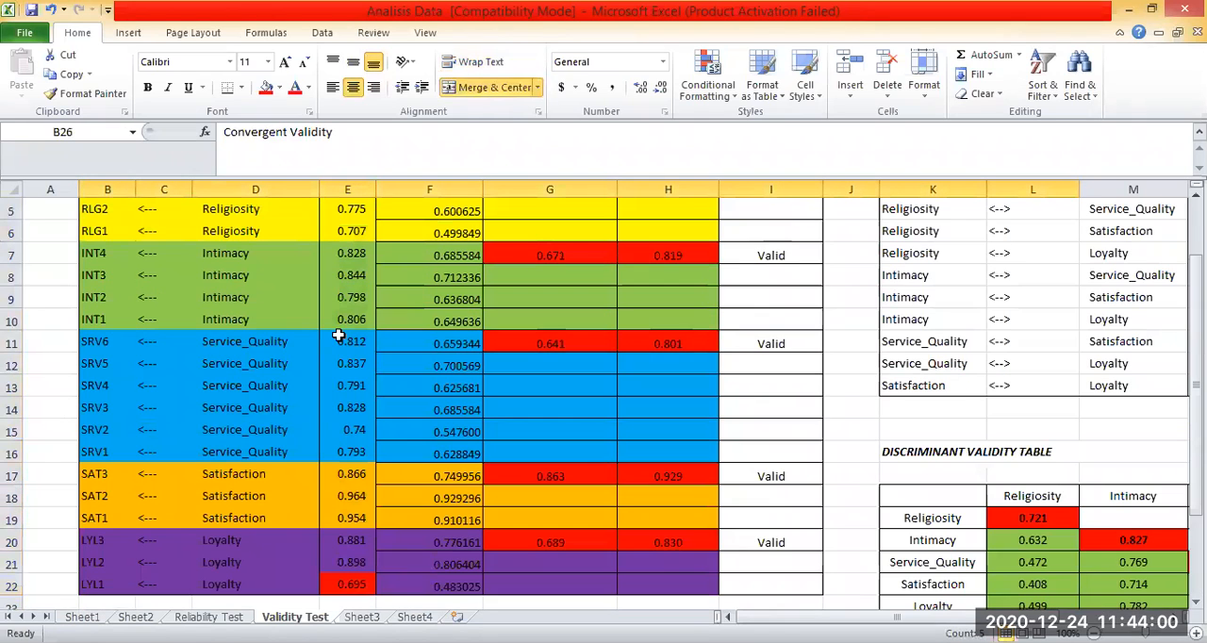
Review the loadings in E5:E21 again alongside the red-marked RLG4 and LYL1 loadings.
scroll(345, 283, up, 1)
drag(347, 267, 347, 488)
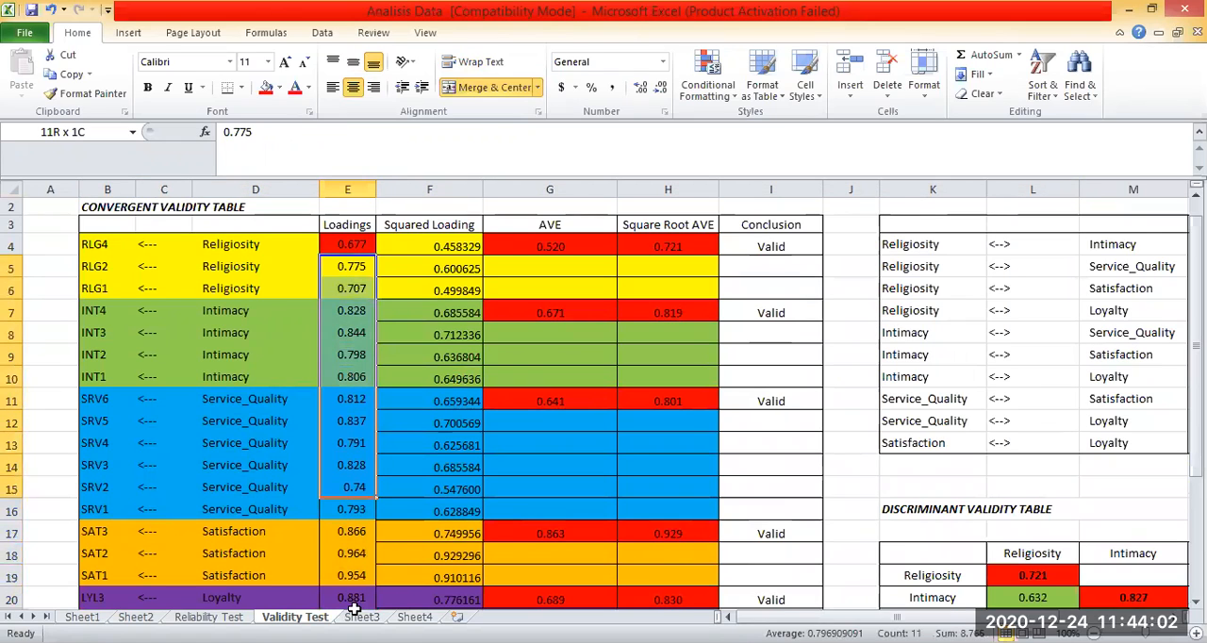
drag(353, 607, 354, 613)
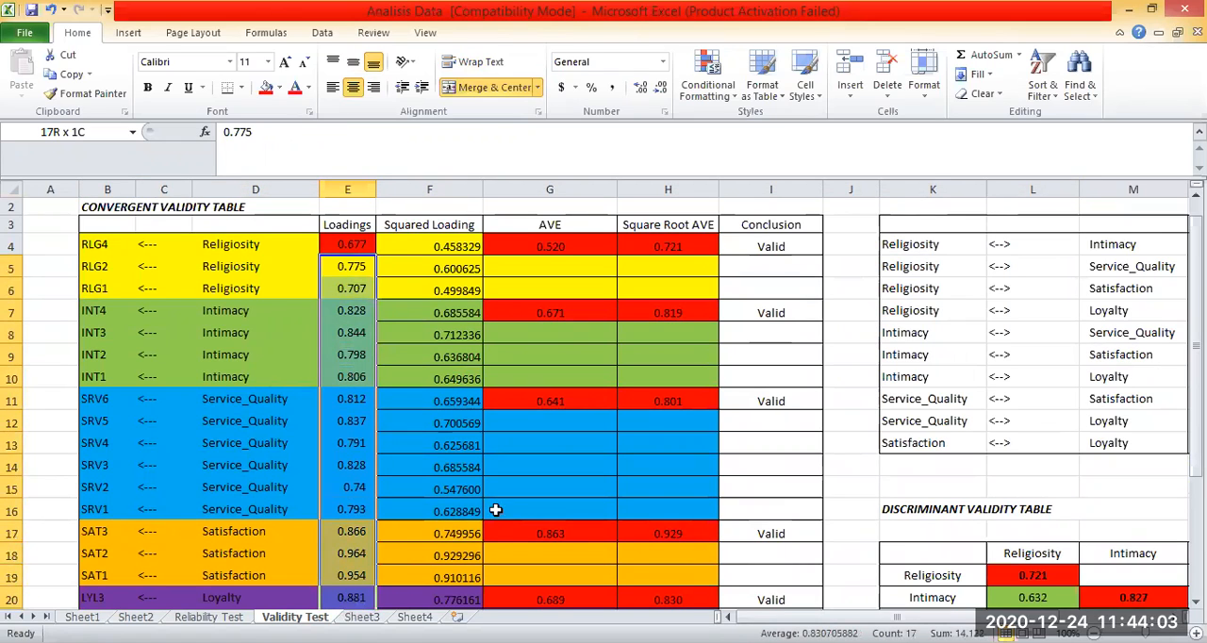
scroll(384, 328, up, 1)
click(349, 253)
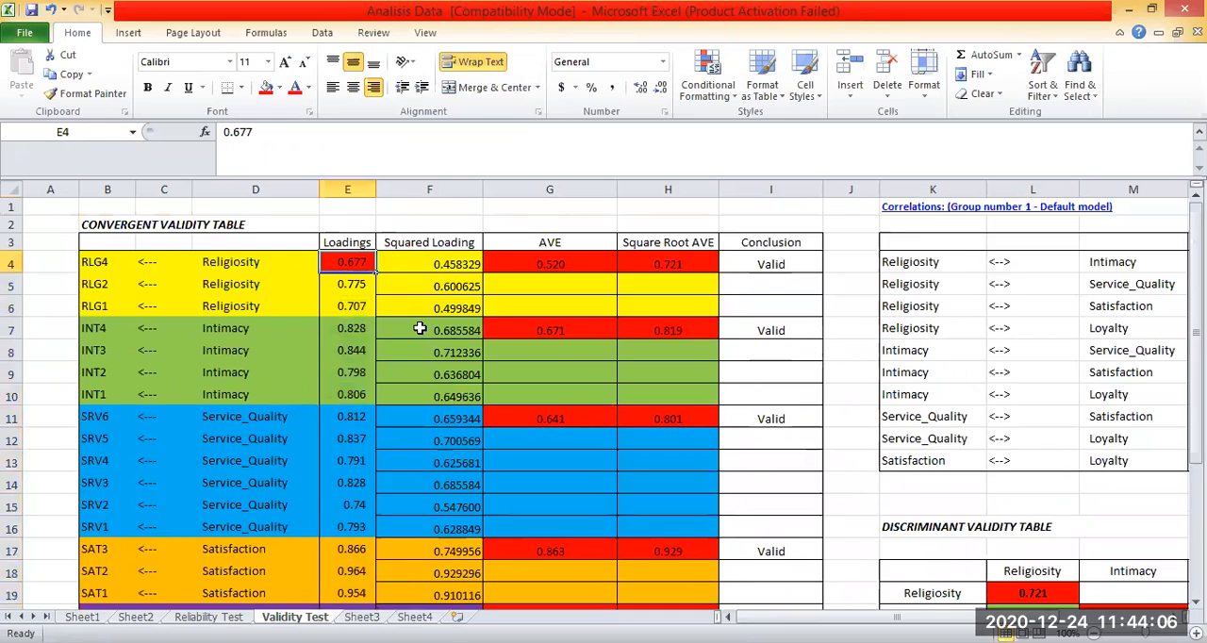
scroll(420, 328, down, 4)
scroll(416, 331, up, 2)
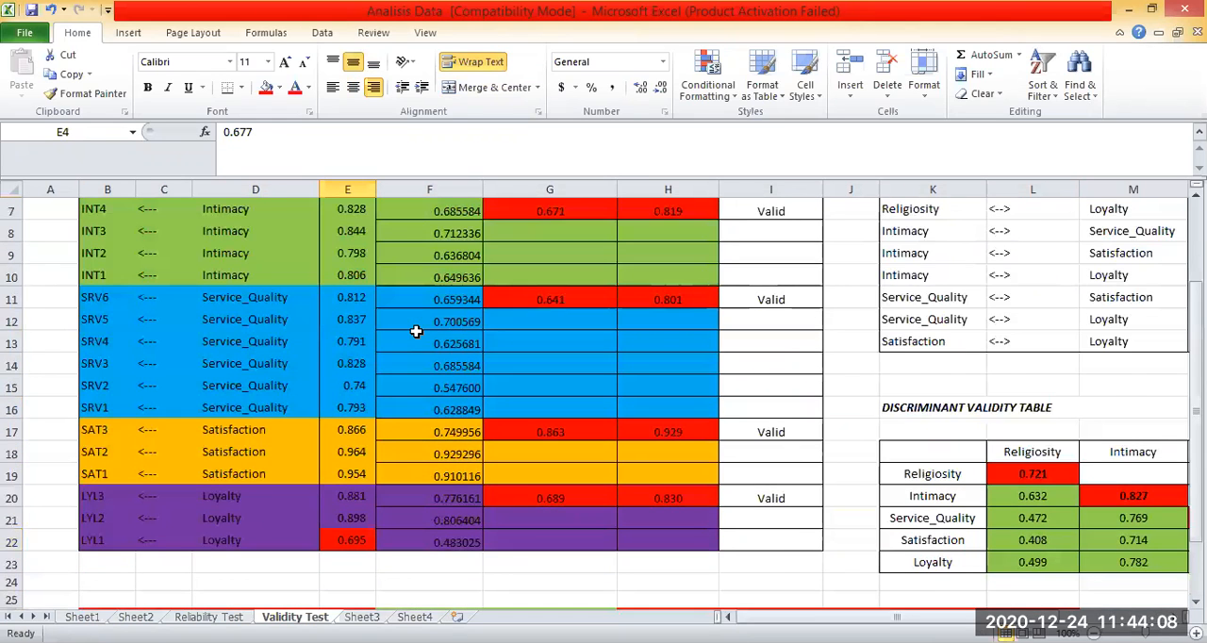
scroll(415, 330, up, 1)
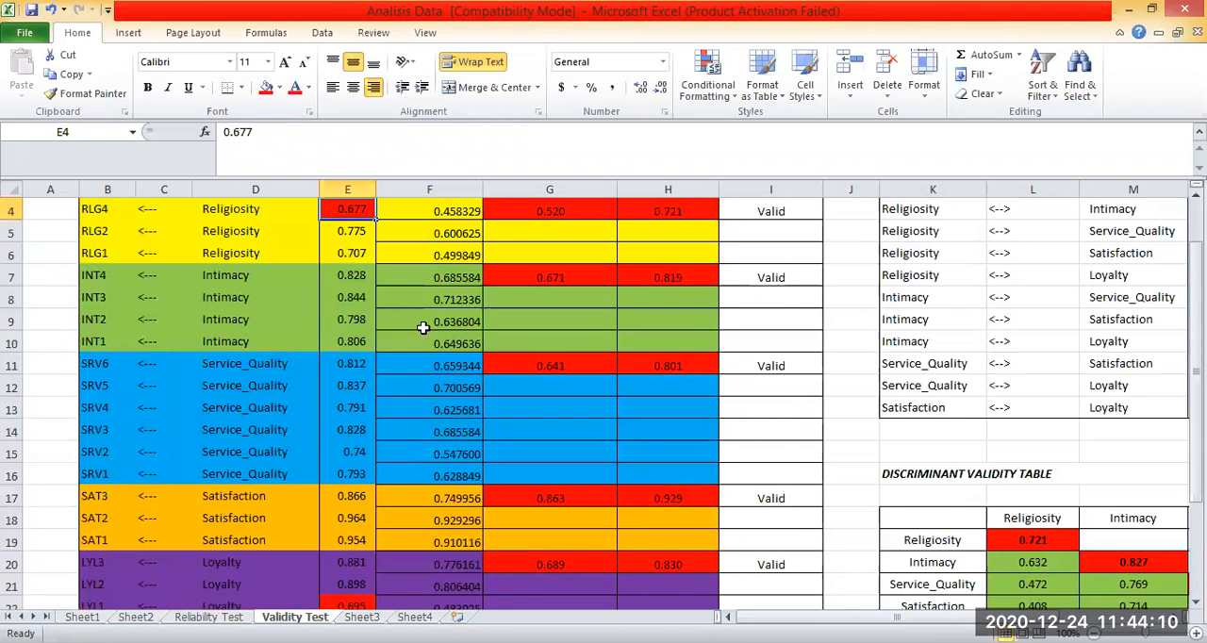
scroll(423, 327, down, 1)
scroll(428, 326, up, 2)
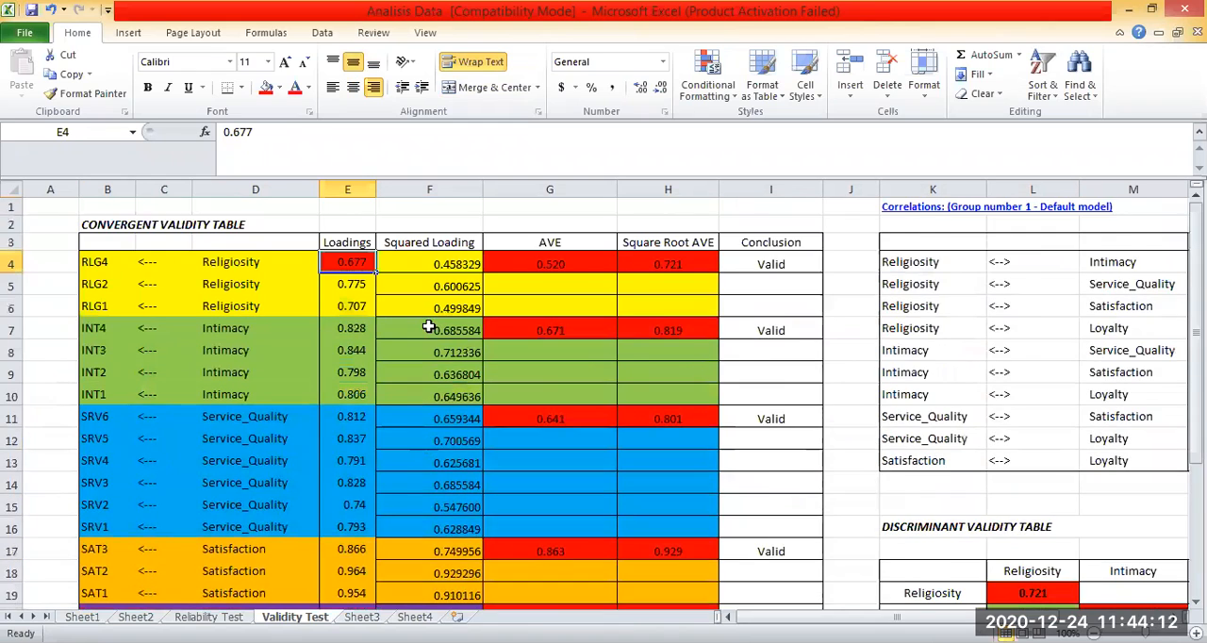
scroll(428, 326, down, 1)
scroll(429, 327, down, 5)
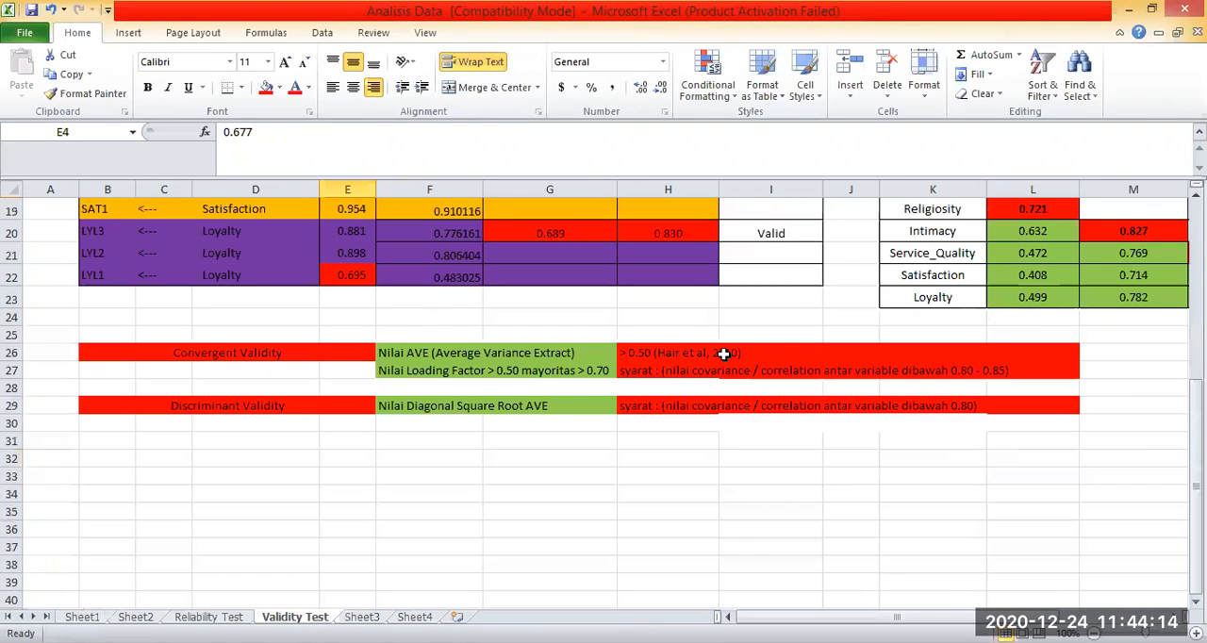
scroll(721, 359, up, 6)
Examine the Square Root AVE values in column H and the Discriminant Validity criterion in row 29.
click(664, 332)
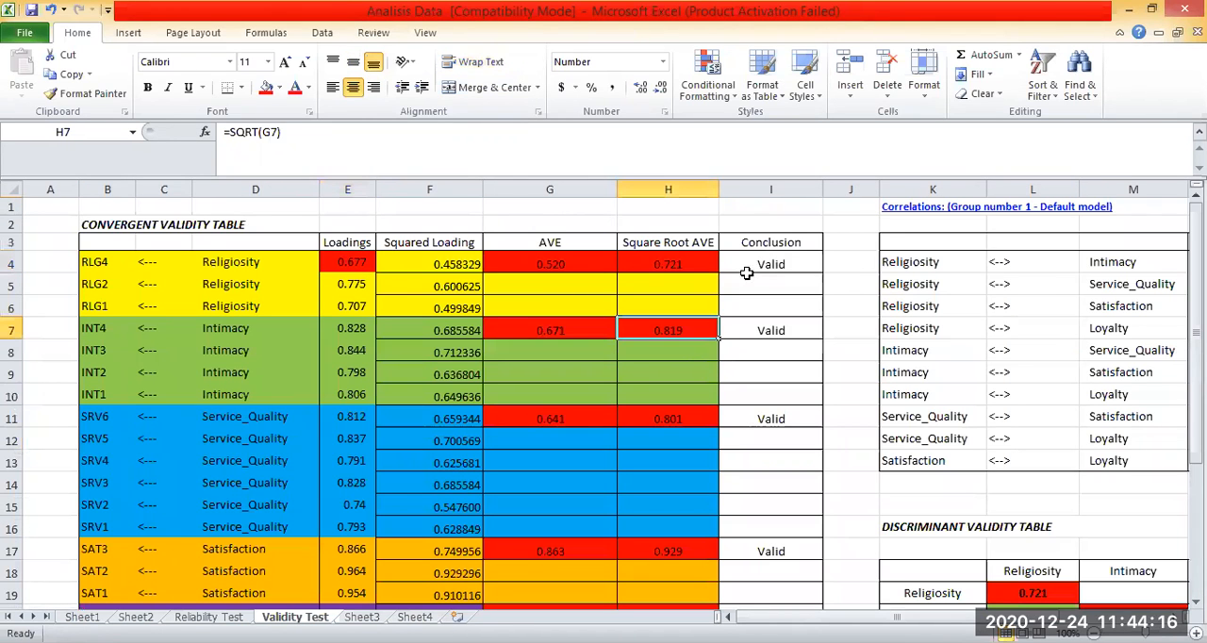
click(549, 225)
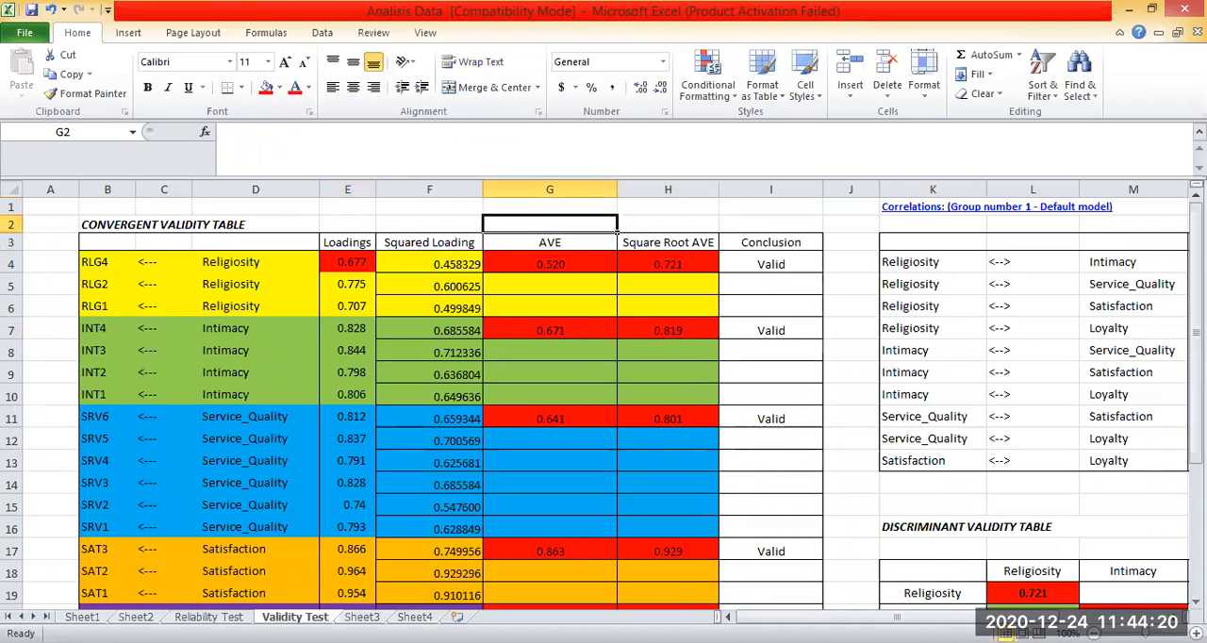
drag(667, 264, 667, 565)
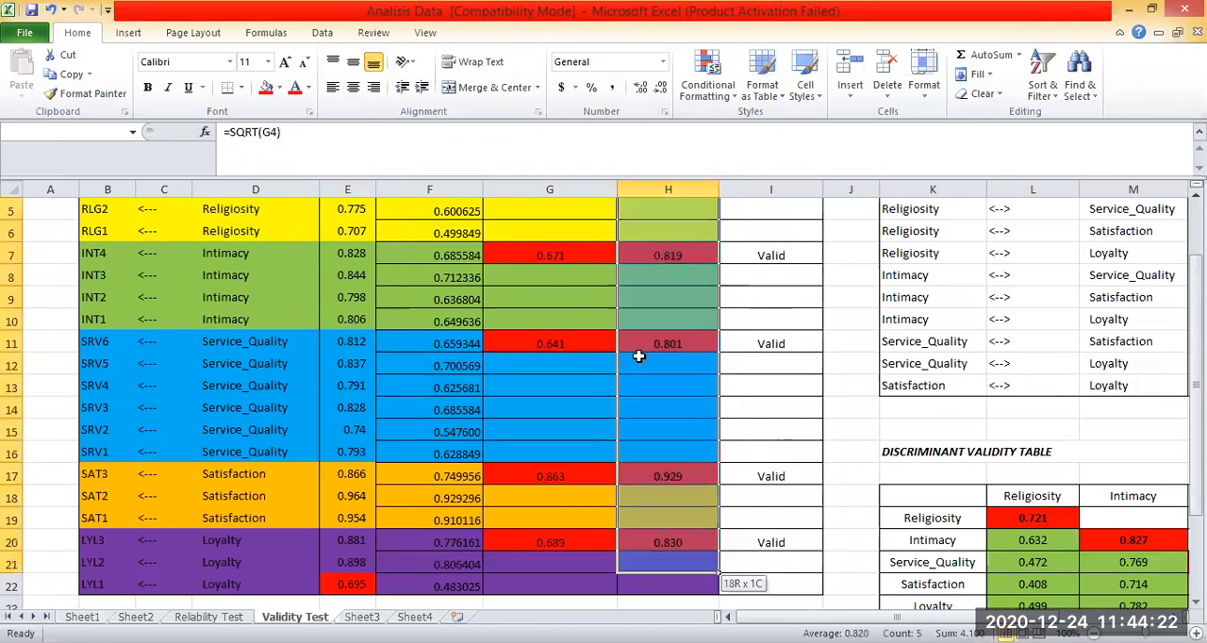
scroll(638, 357, down, 6)
click(550, 440)
click(349, 317)
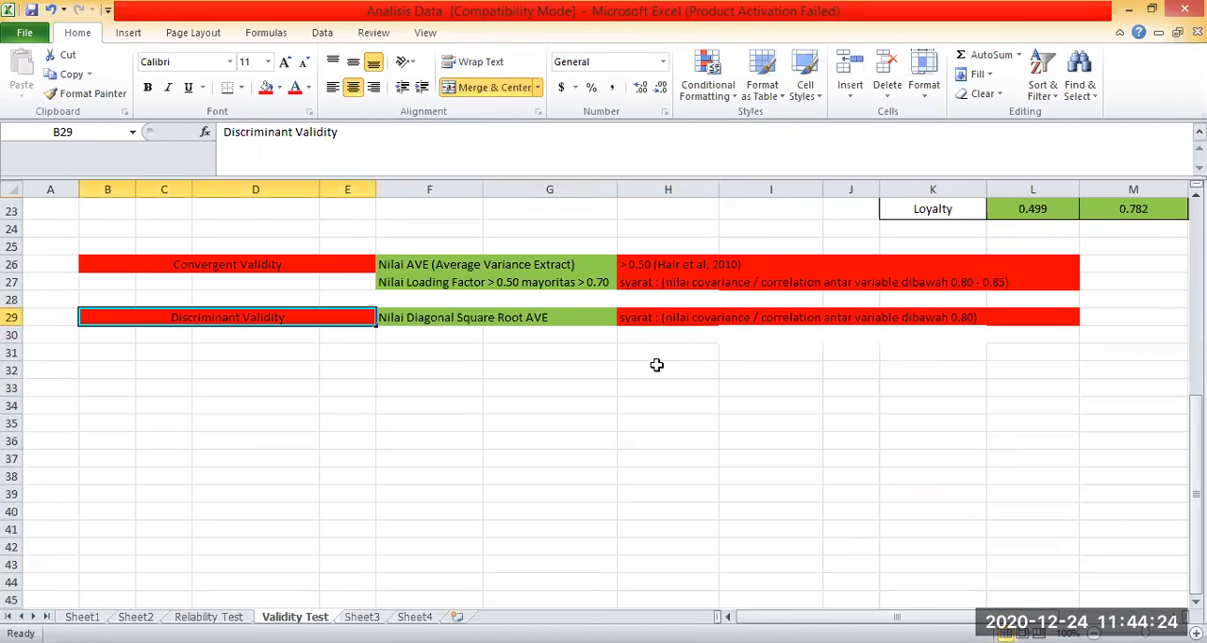
click(415, 320)
click(686, 367)
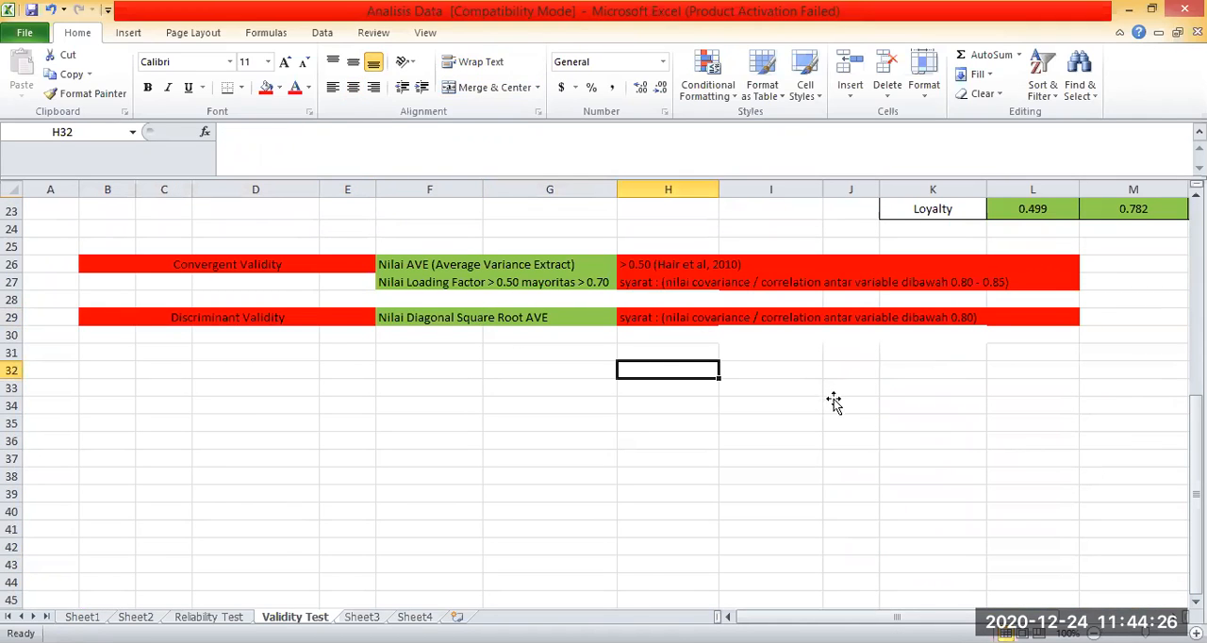
Examine the Square Root AVE criterion in row 29 alongside the diagonal values of the Discriminant Validity table.
click(450, 317)
click(845, 390)
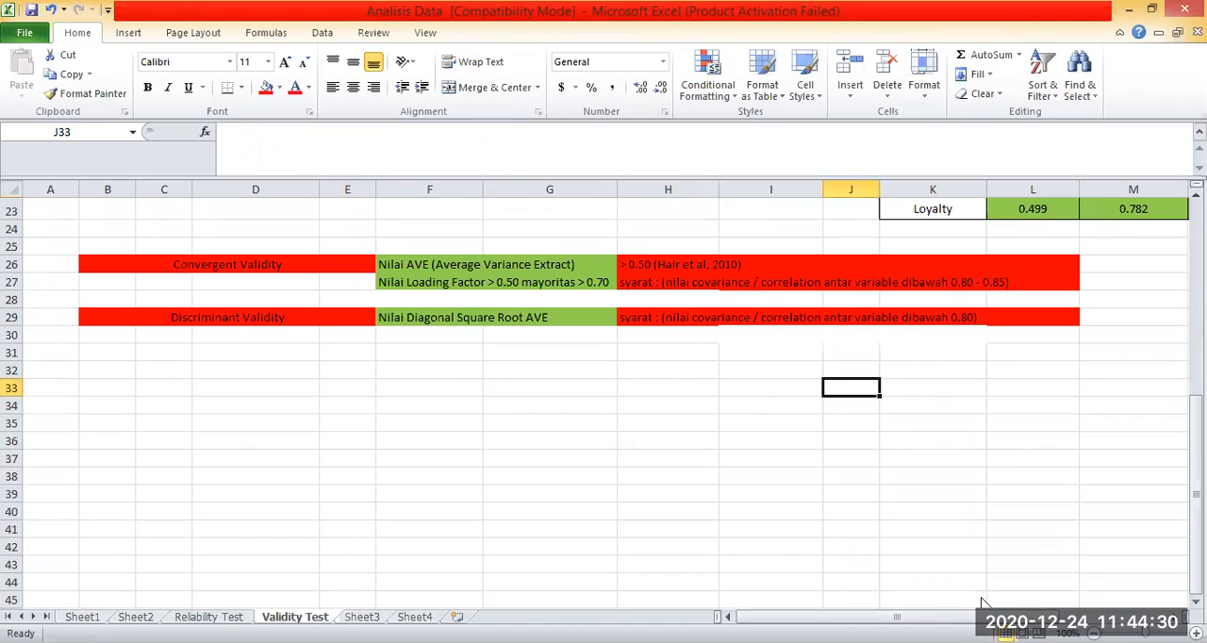
scroll(123, 322, right, 4)
click(253, 406)
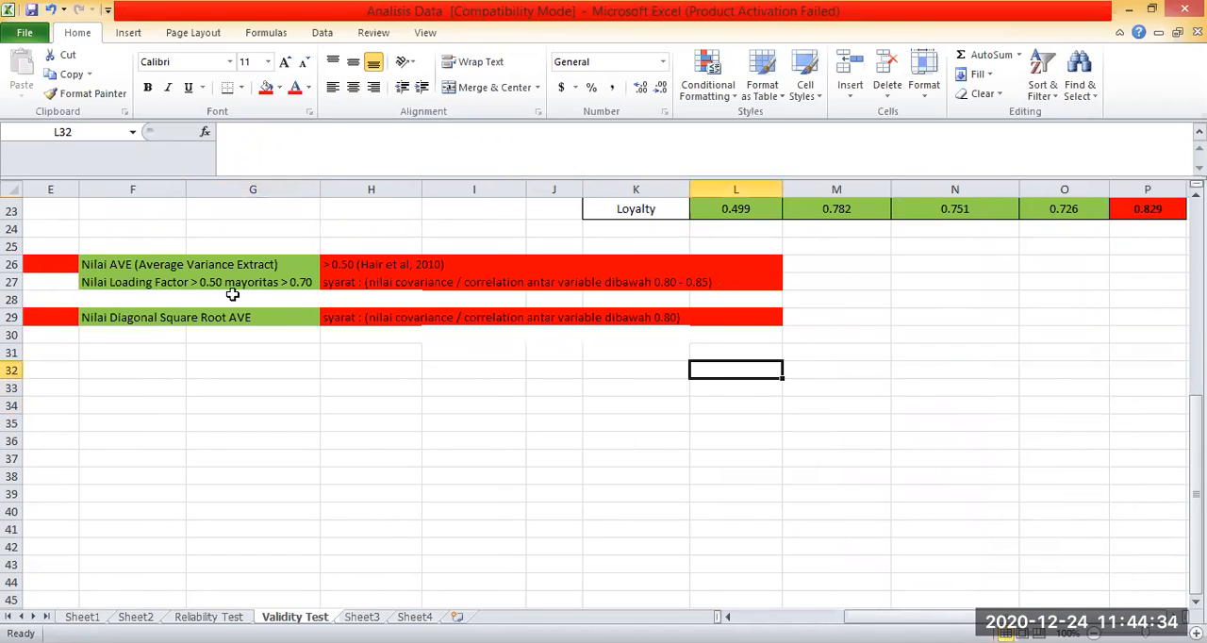
click(151, 318)
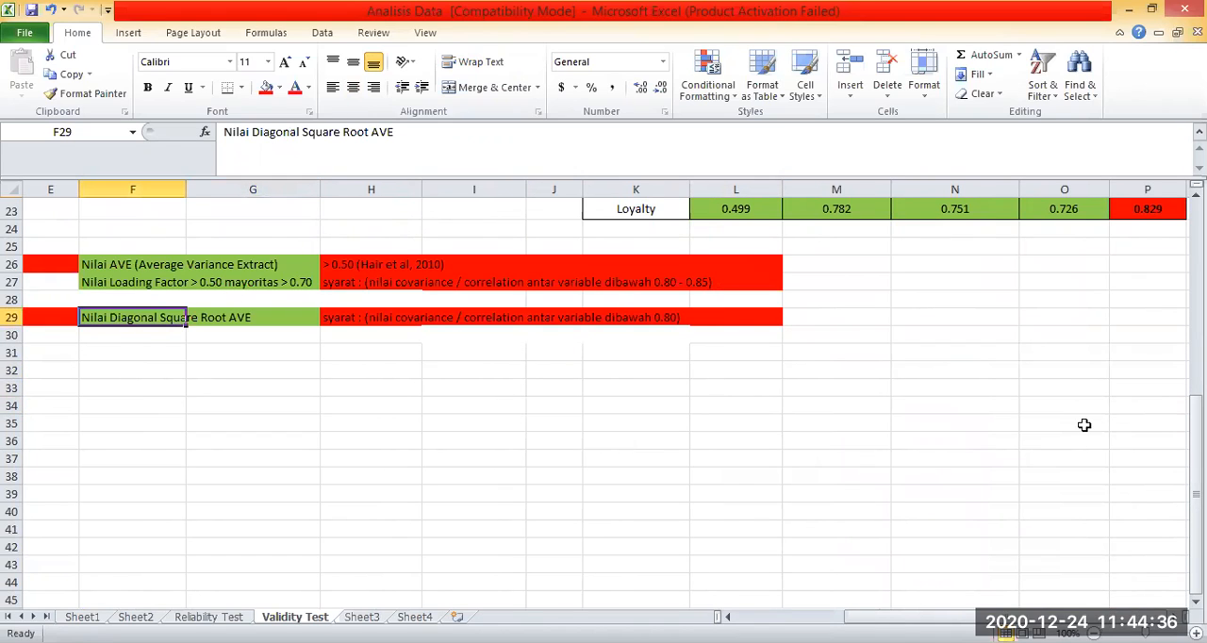
click(735, 423)
scroll(735, 423, up, 5)
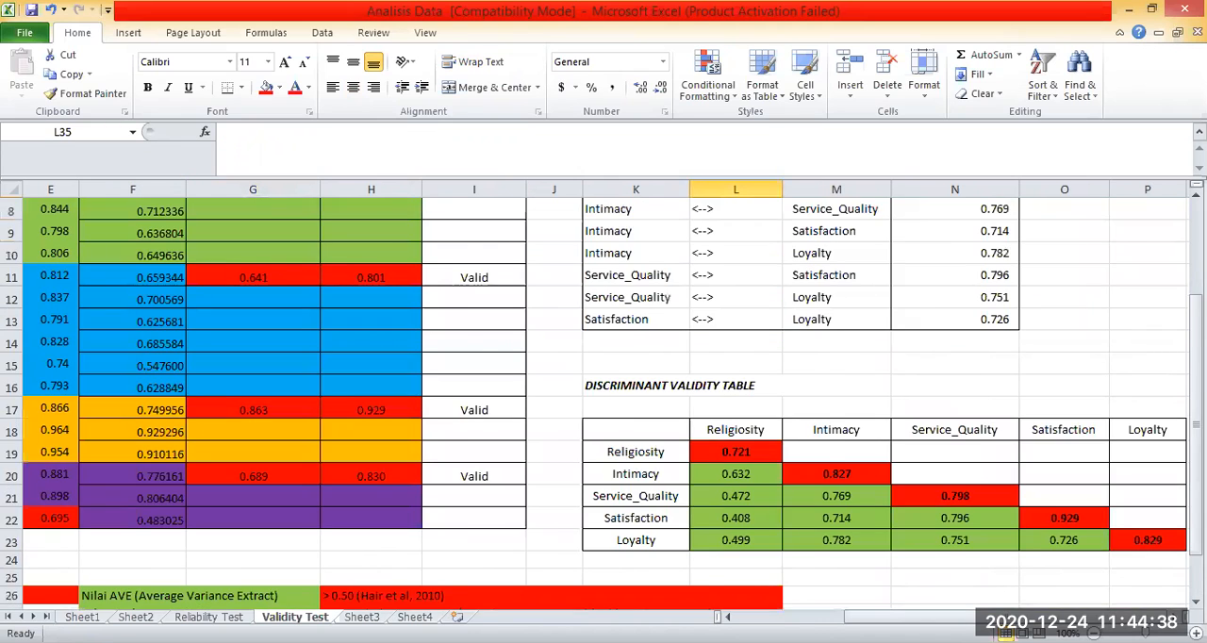
scroll(604, 401, up, 3)
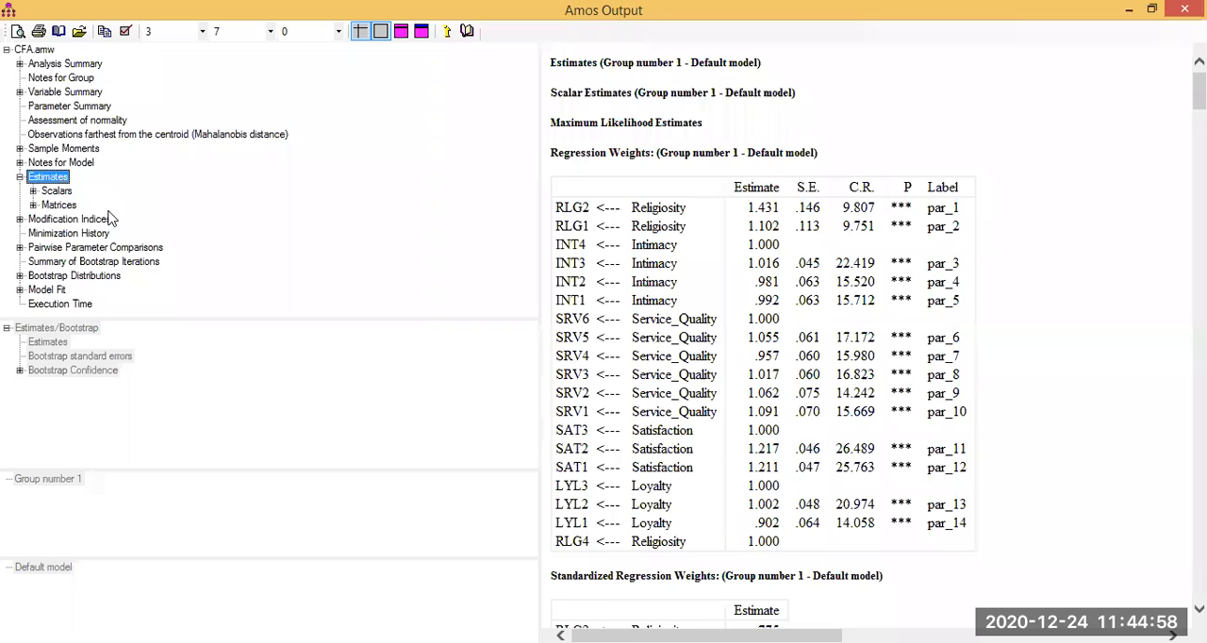
Switch to the Amos Output and copy the Correlations table from the Scalars estimates of the CFA model.
click(70, 192)
click(86, 250)
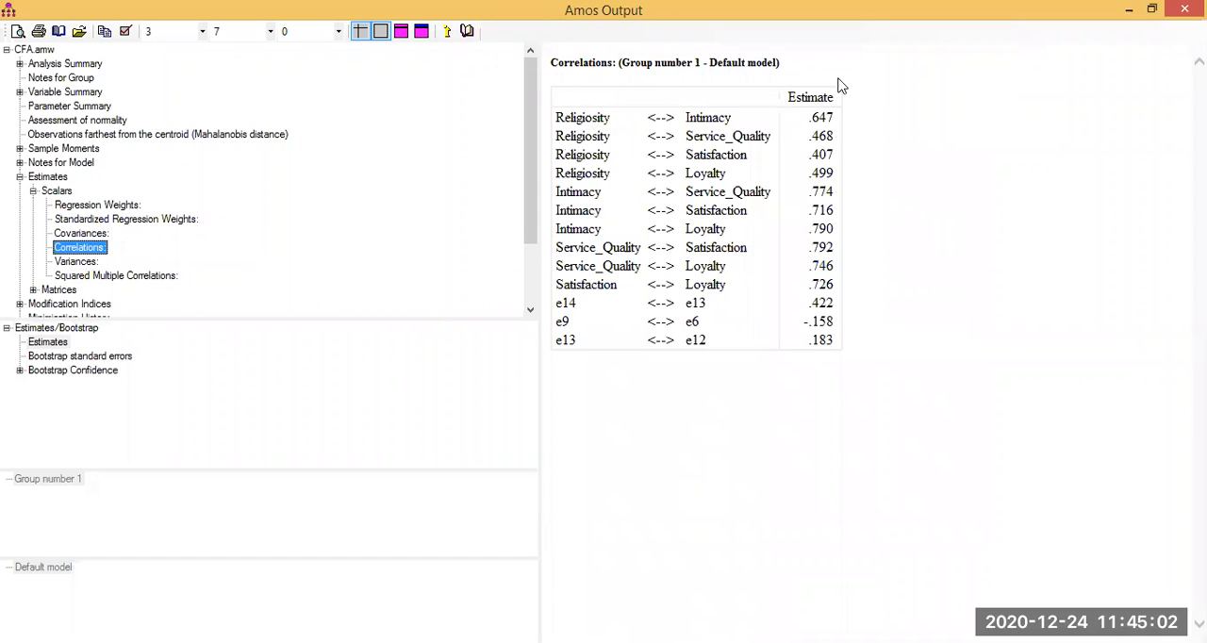
click(601, 68)
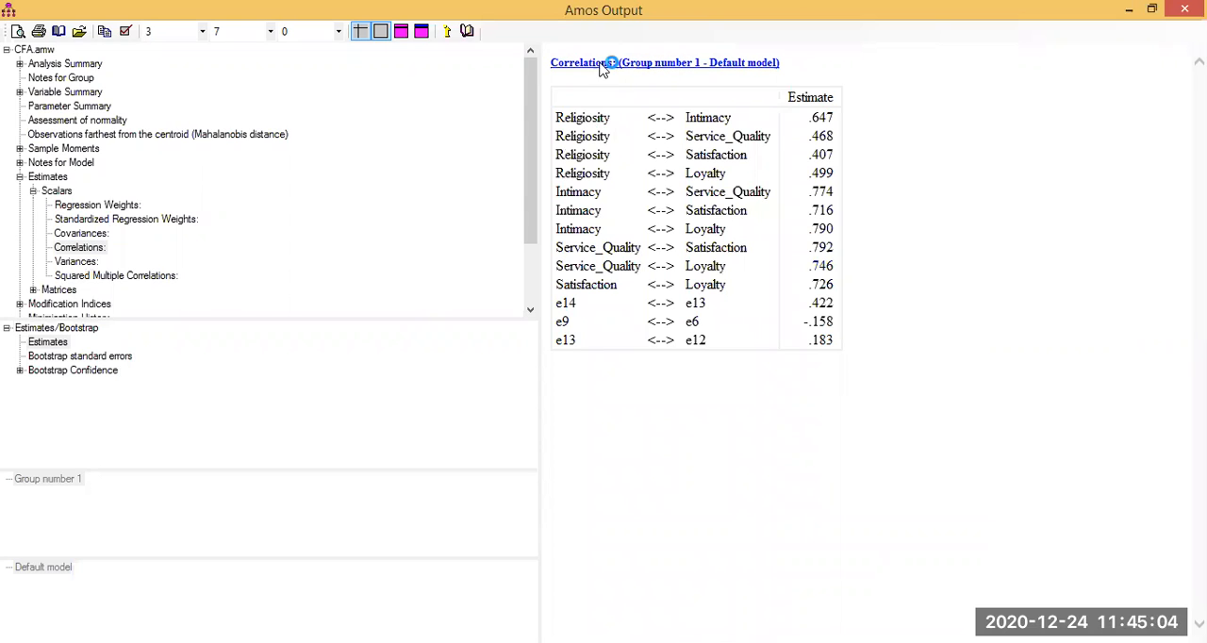
right_click(600, 68)
click(657, 97)
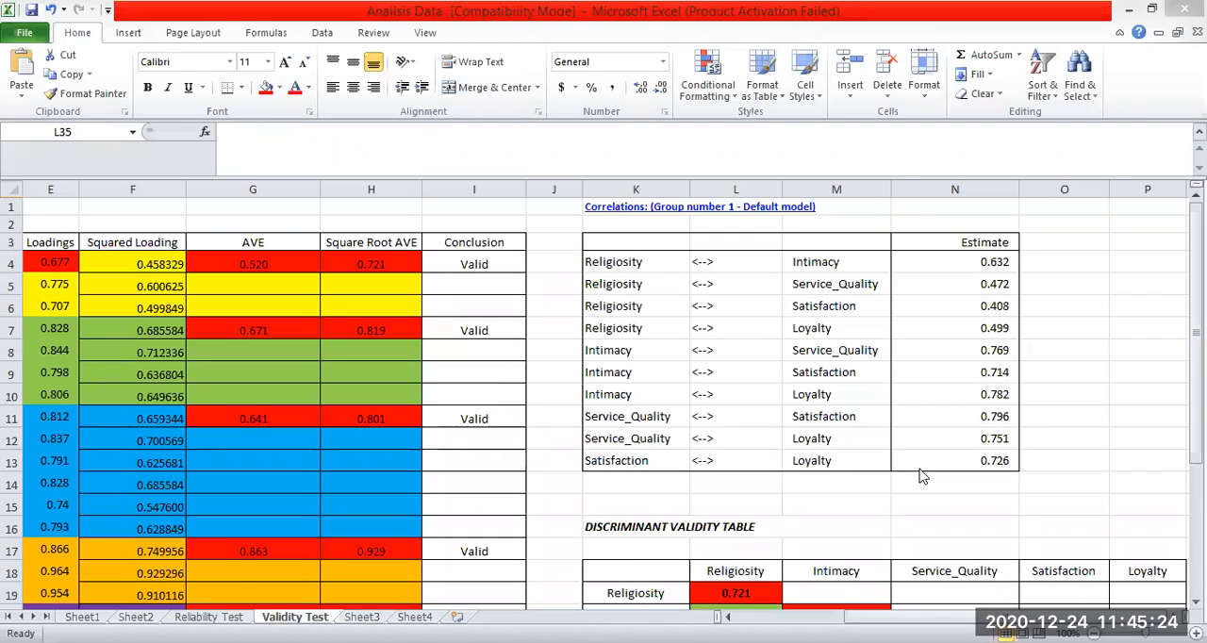
Paste the copied Correlations table over the old correlations in the Validity Test sheet, starting at K1.
click(734, 504)
click(763, 485)
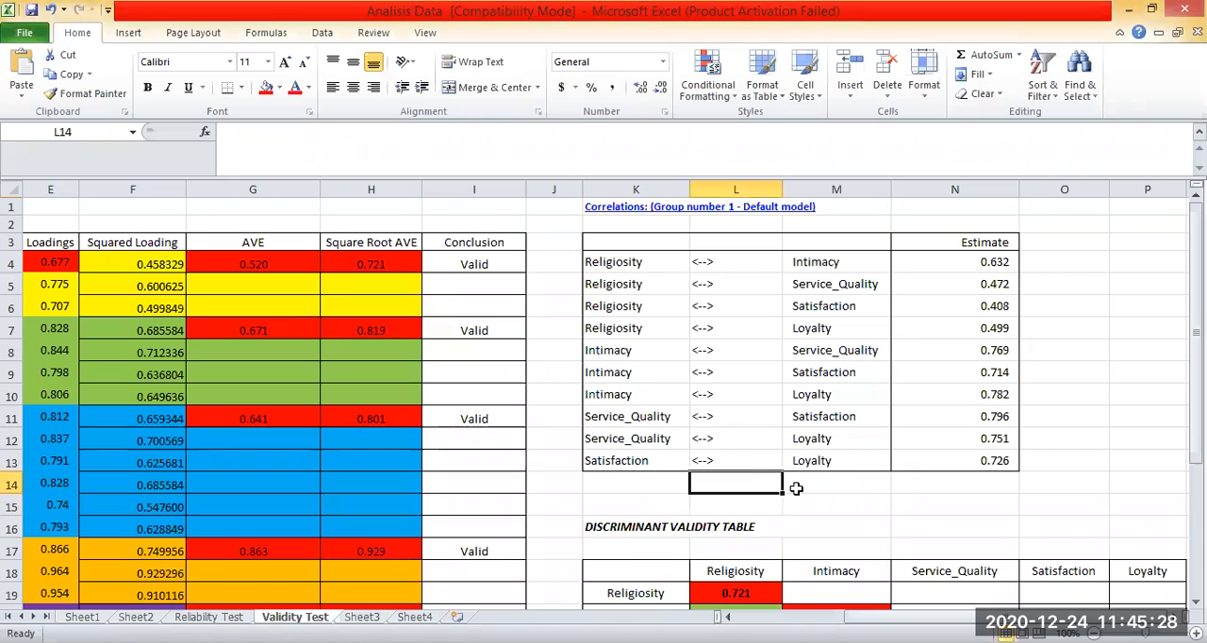
key(Right)
scroll(931, 563, down, 3)
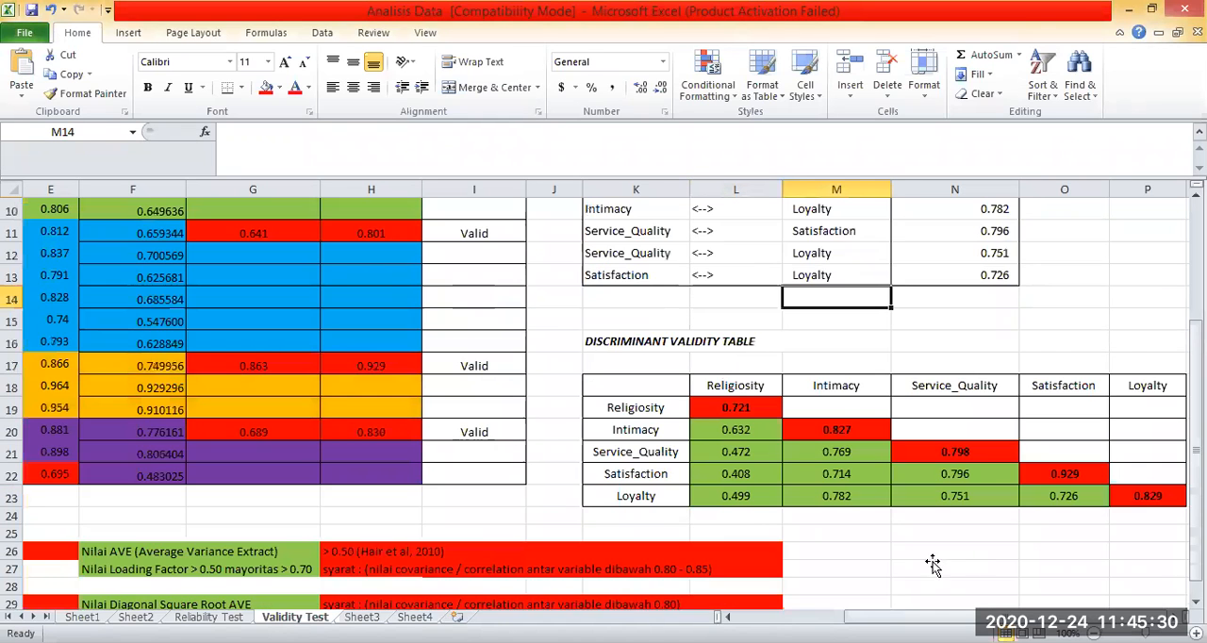
scroll(931, 564, down, 1)
click(932, 564)
scroll(1061, 515, up, 4)
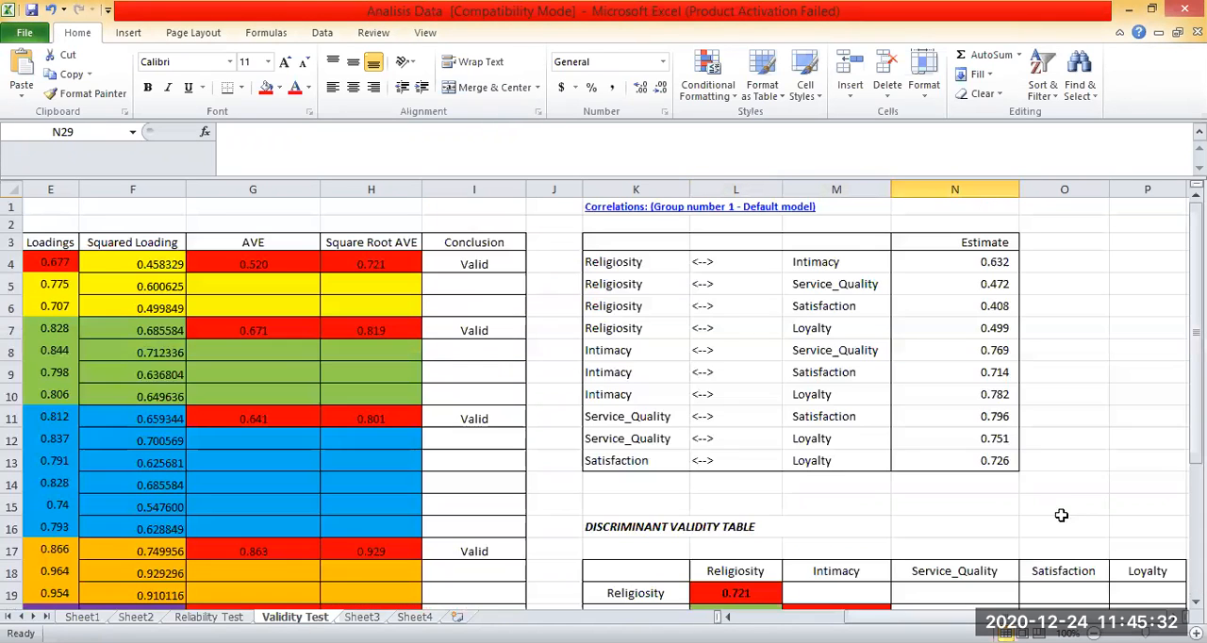
click(604, 205)
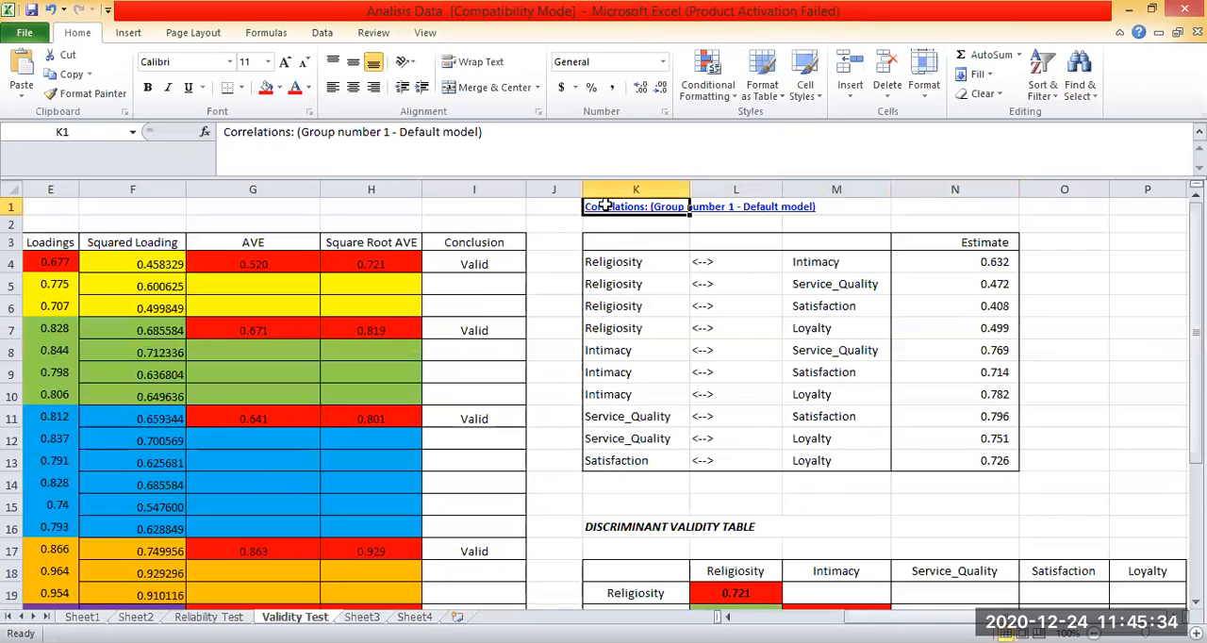
key(ctrl+v)
click(1061, 351)
scroll(1061, 350, down, 1)
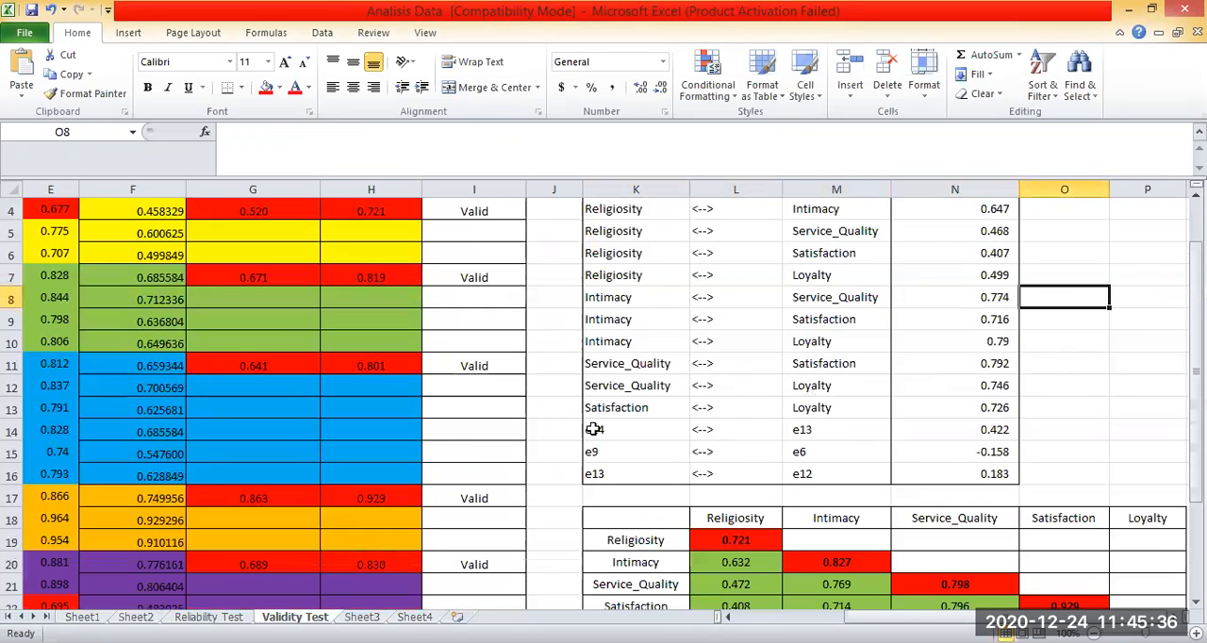
Try to delete the error-term correlation cells K14:N16 below the construct correlations.
drag(604, 430, 998, 472)
scroll(1074, 434, up, 1)
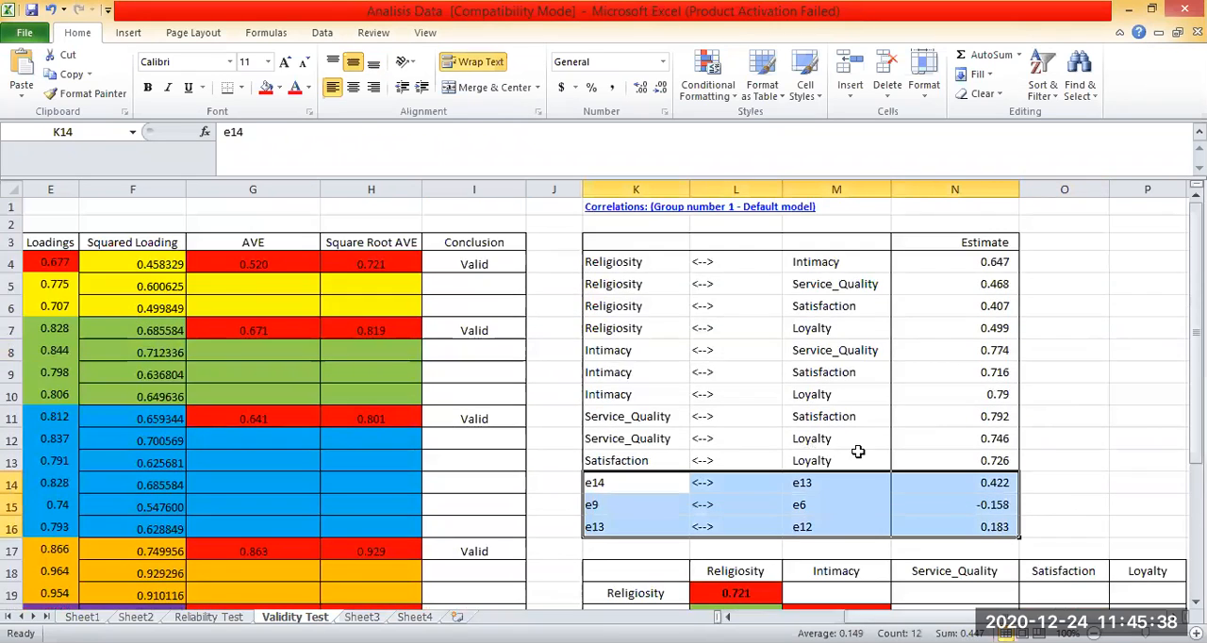
click(691, 486)
drag(688, 488, 981, 524)
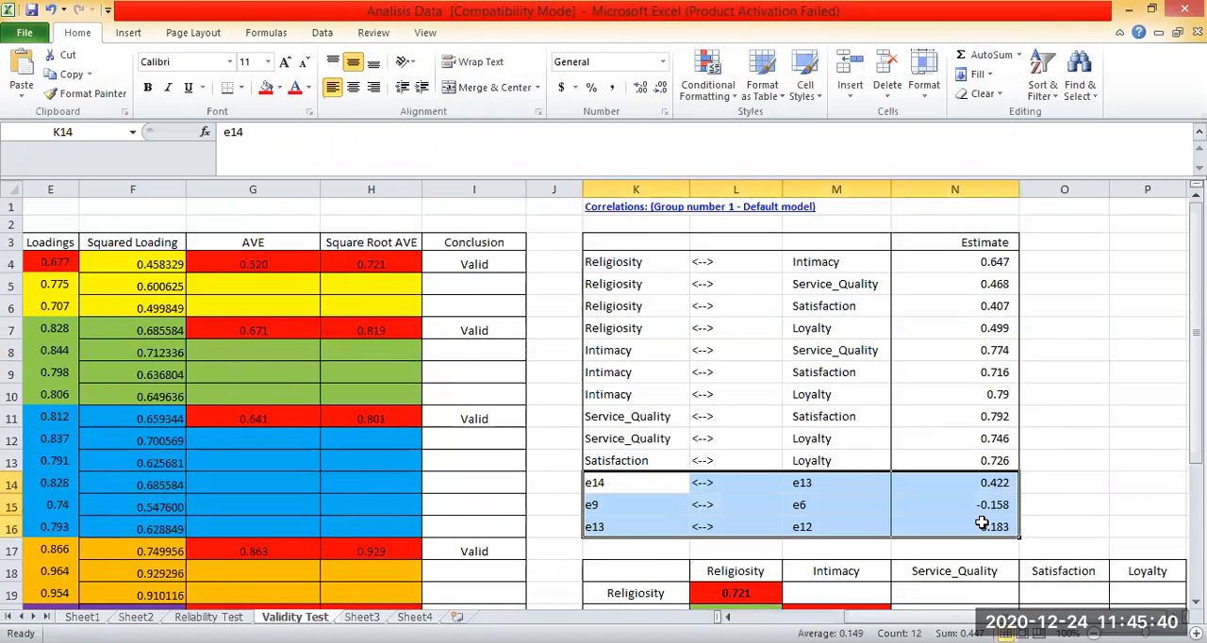
right_click(982, 524)
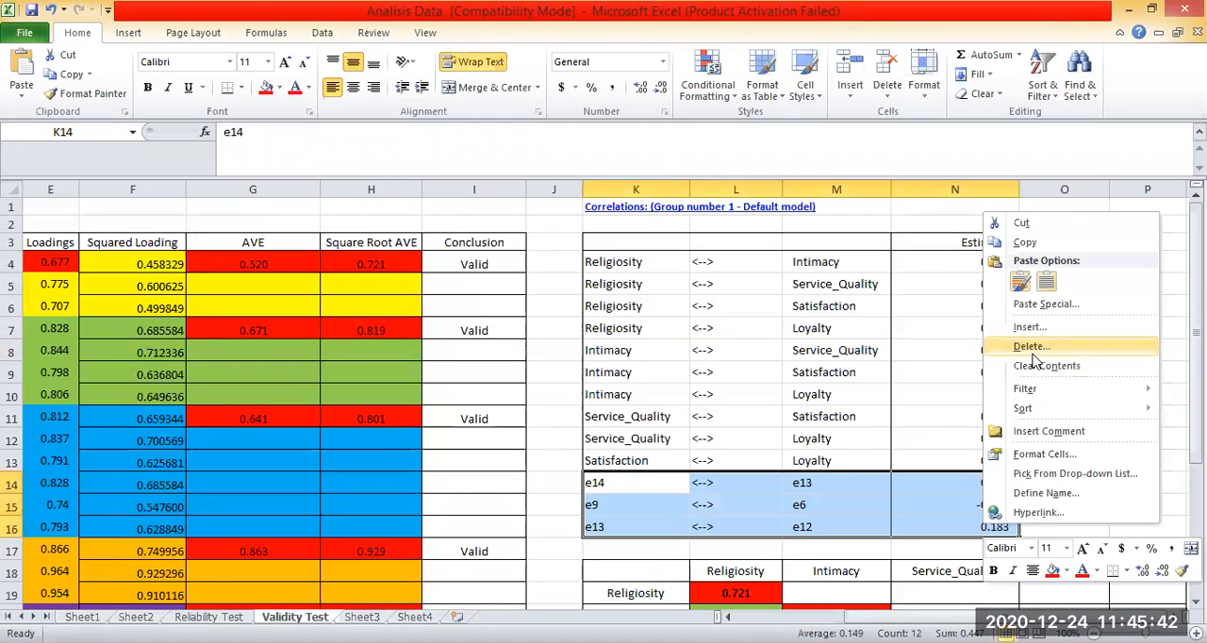
click(1005, 406)
scroll(1012, 418, down, 5)
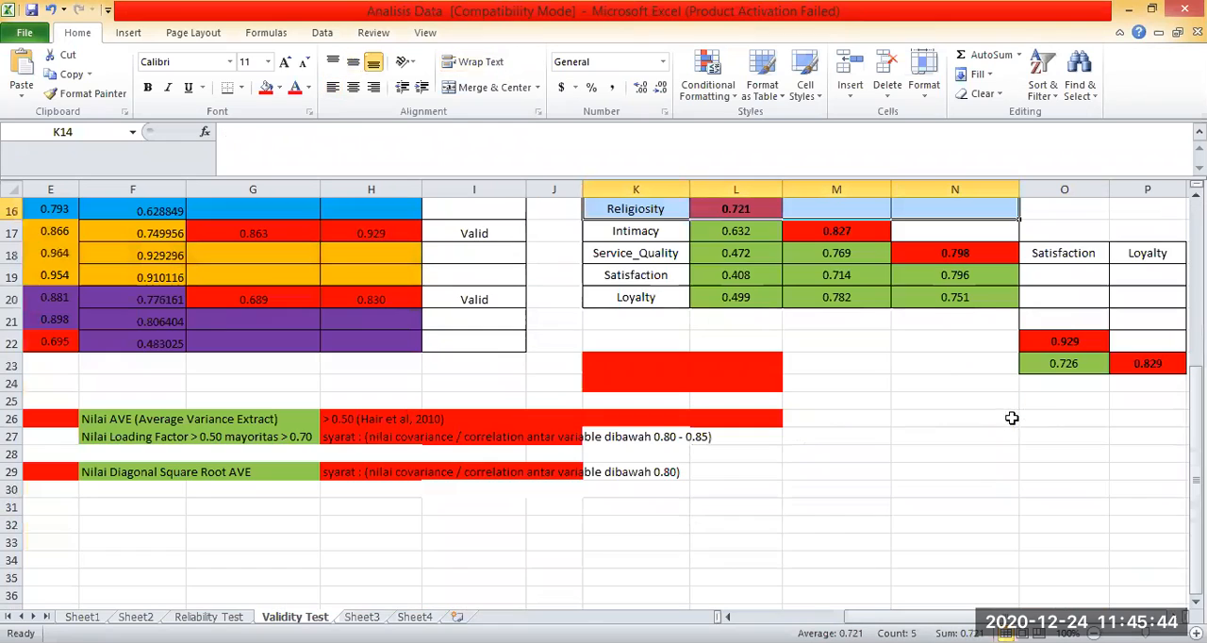
scroll(1064, 322, up, 4)
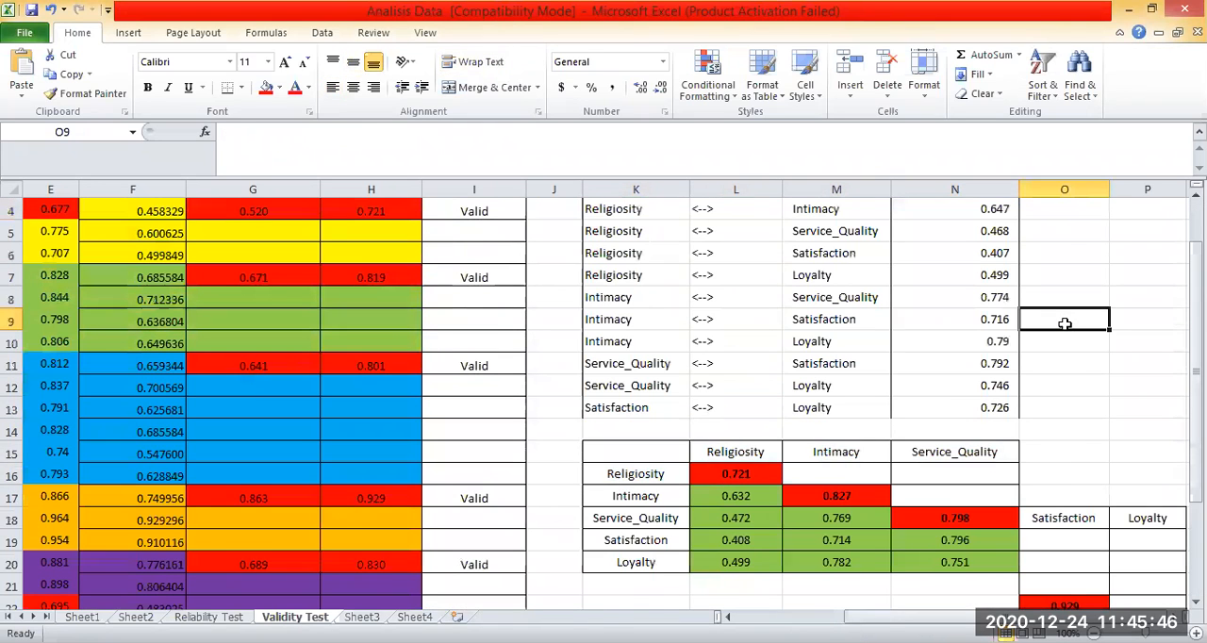
key(ctrl+z)
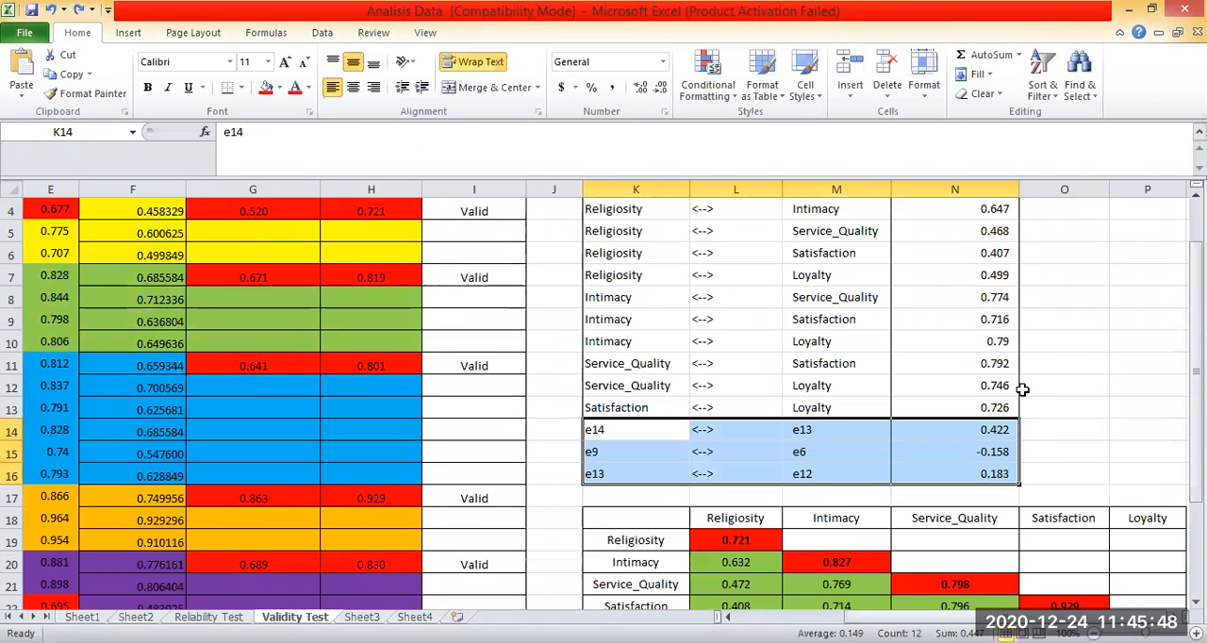
Black out the error-term correlations in K14:N16 with a black fill.
click(915, 385)
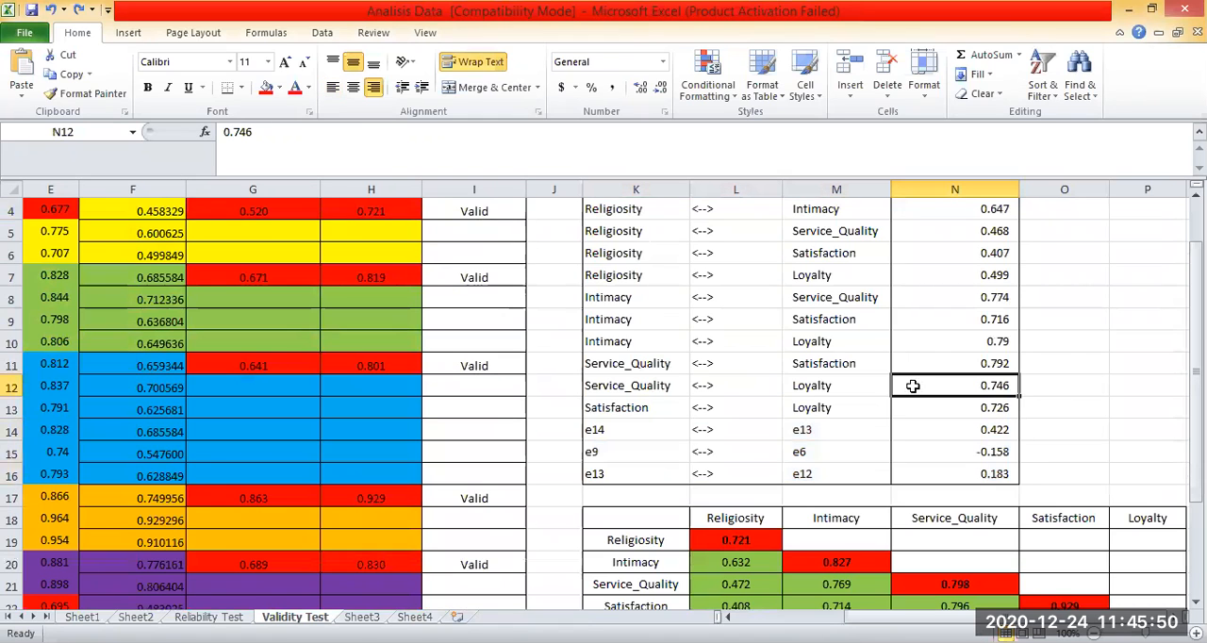
scroll(689, 350, down, 2)
scroll(625, 362, down, 1)
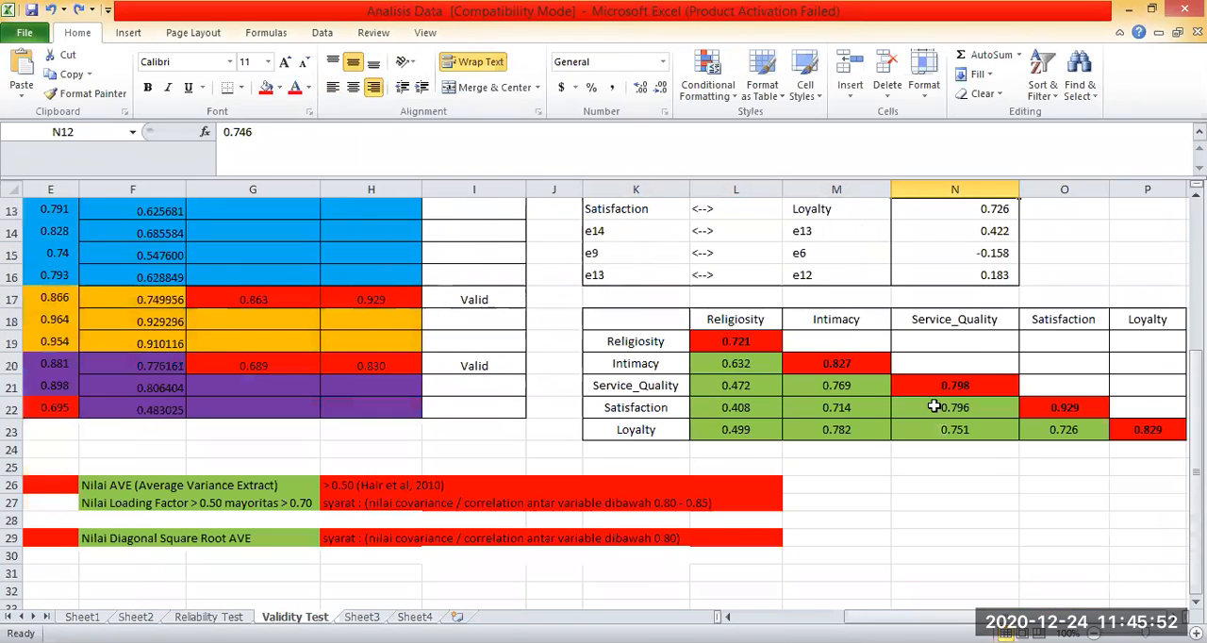
key(ctrl+z)
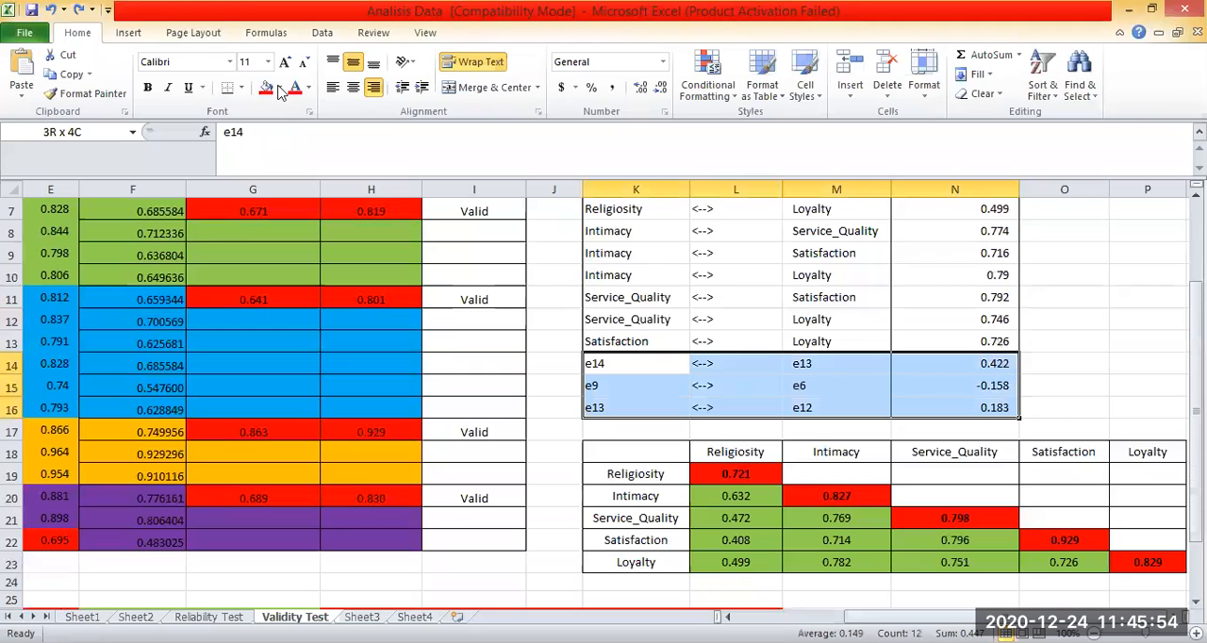
click(1099, 339)
scroll(1093, 311, up, 2)
click(1086, 322)
scroll(882, 504, down, 2)
scroll(932, 504, down, 1)
click(876, 516)
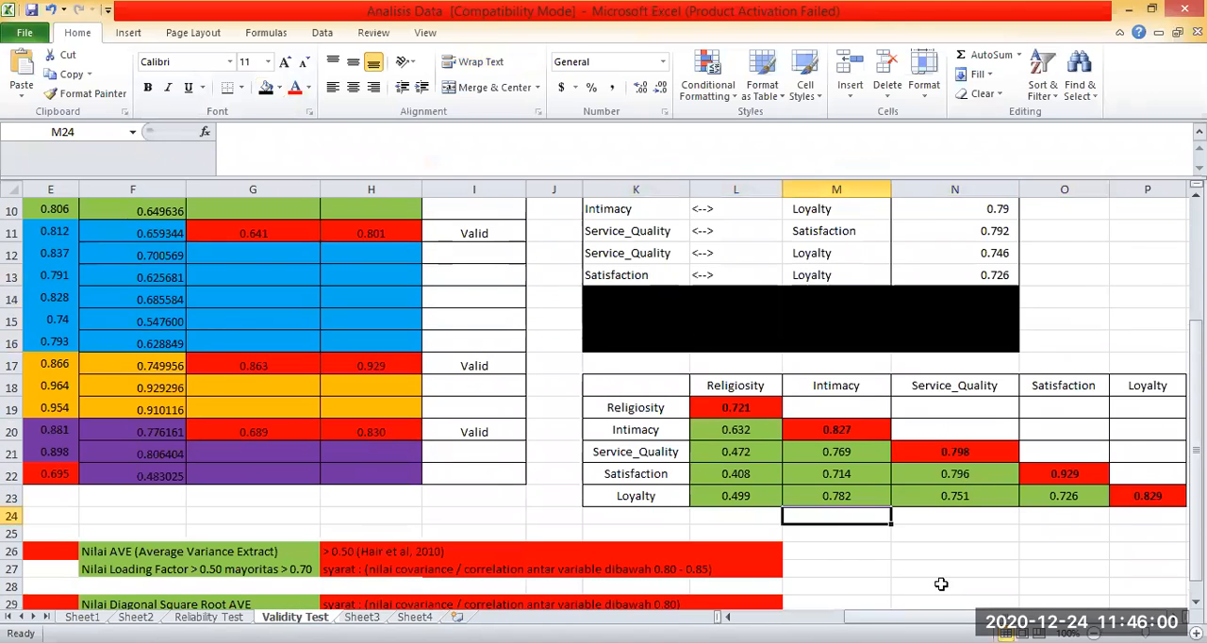
Compare the pasted correlation estimates in N4:N13 with the entries in the Discriminant Validity table.
scroll(999, 603, down, 1)
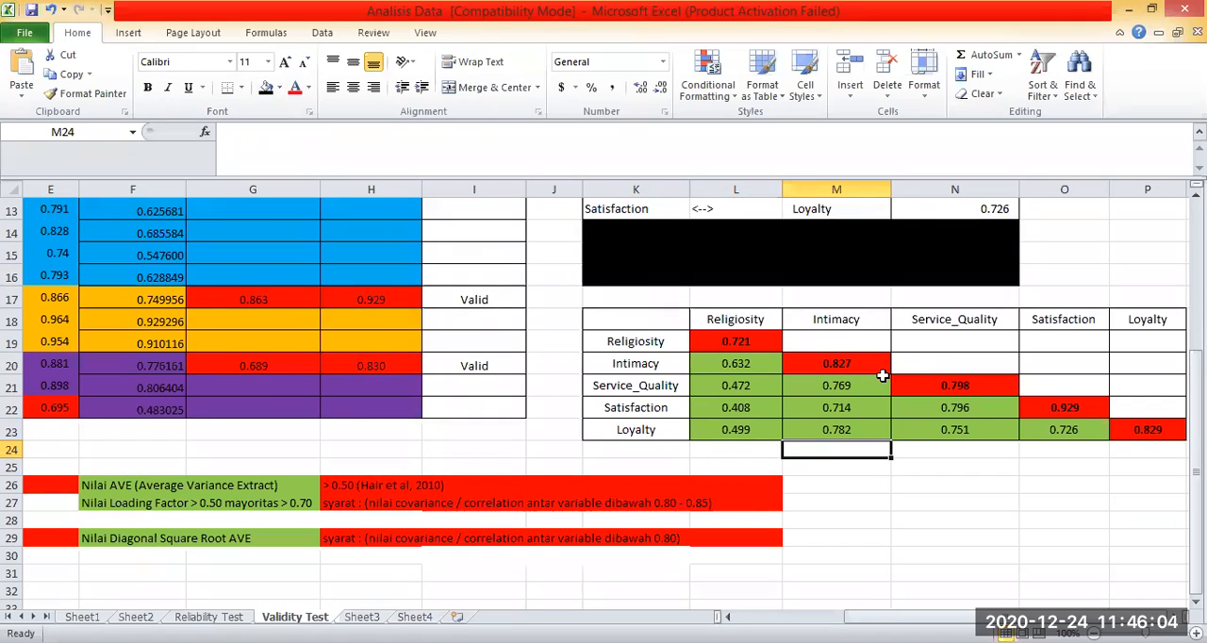
click(618, 317)
scroll(622, 302, up, 4)
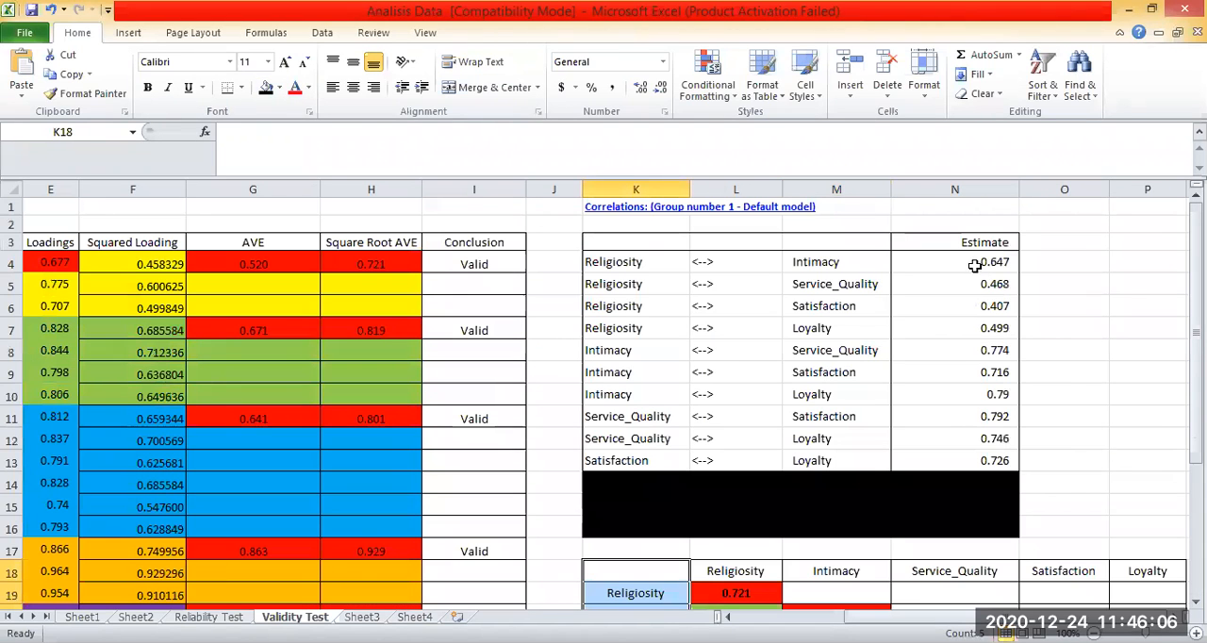
drag(980, 262, 990, 460)
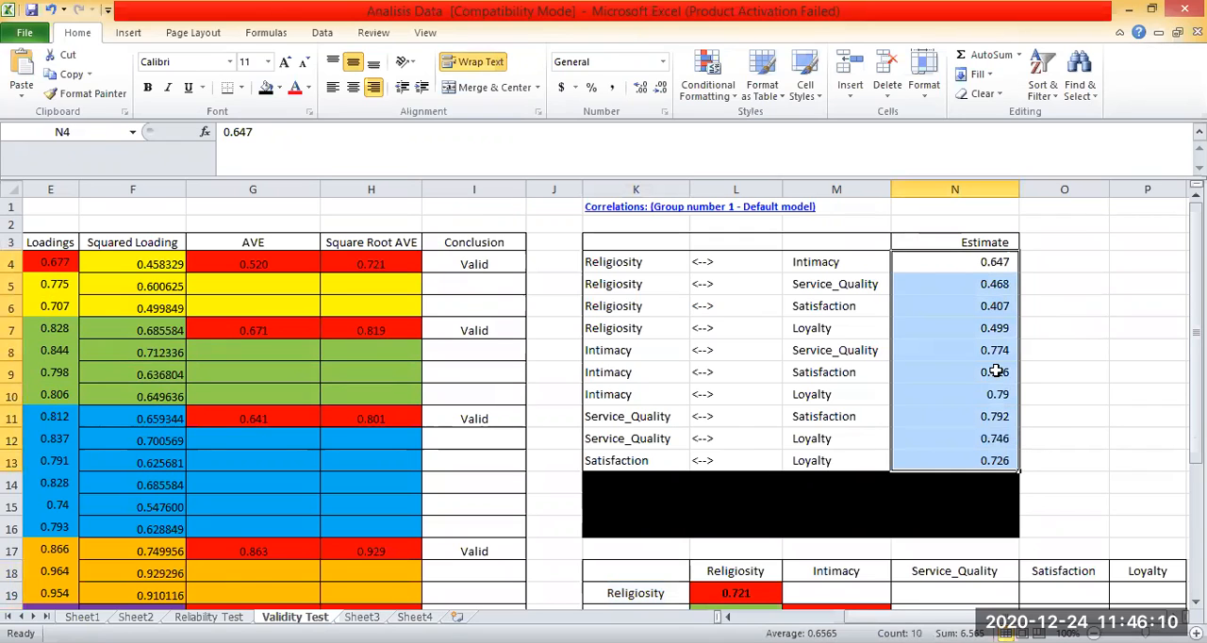
click(1037, 283)
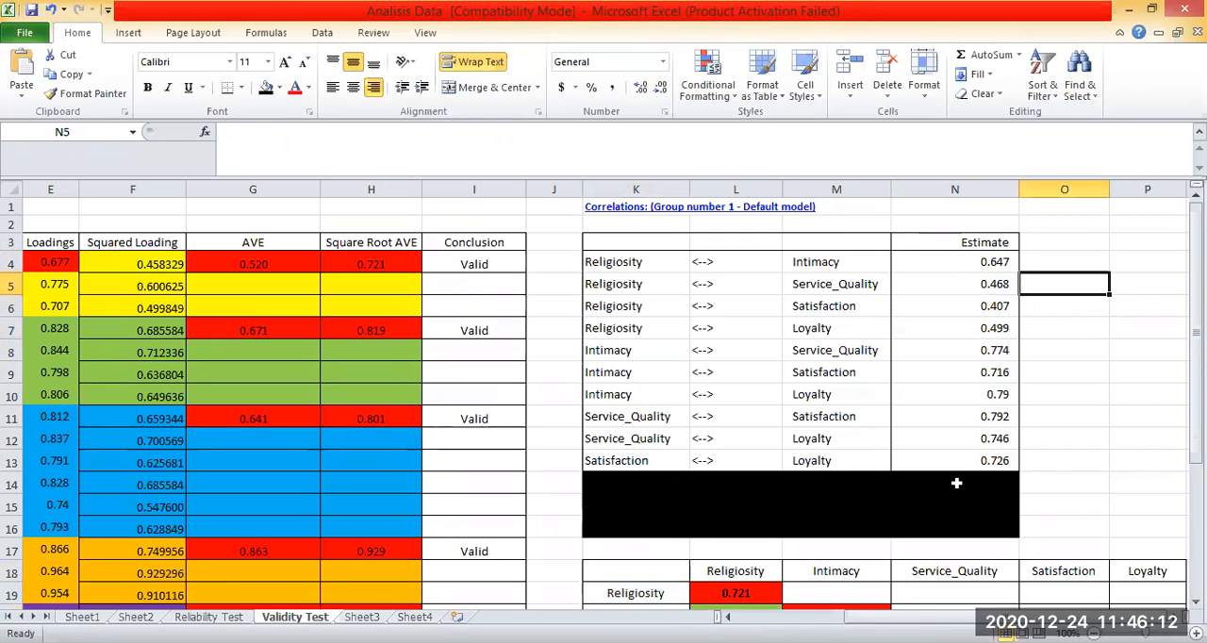
scroll(1046, 477, down, 2)
click(1005, 473)
scroll(997, 264, up, 2)
drag(997, 264, 994, 441)
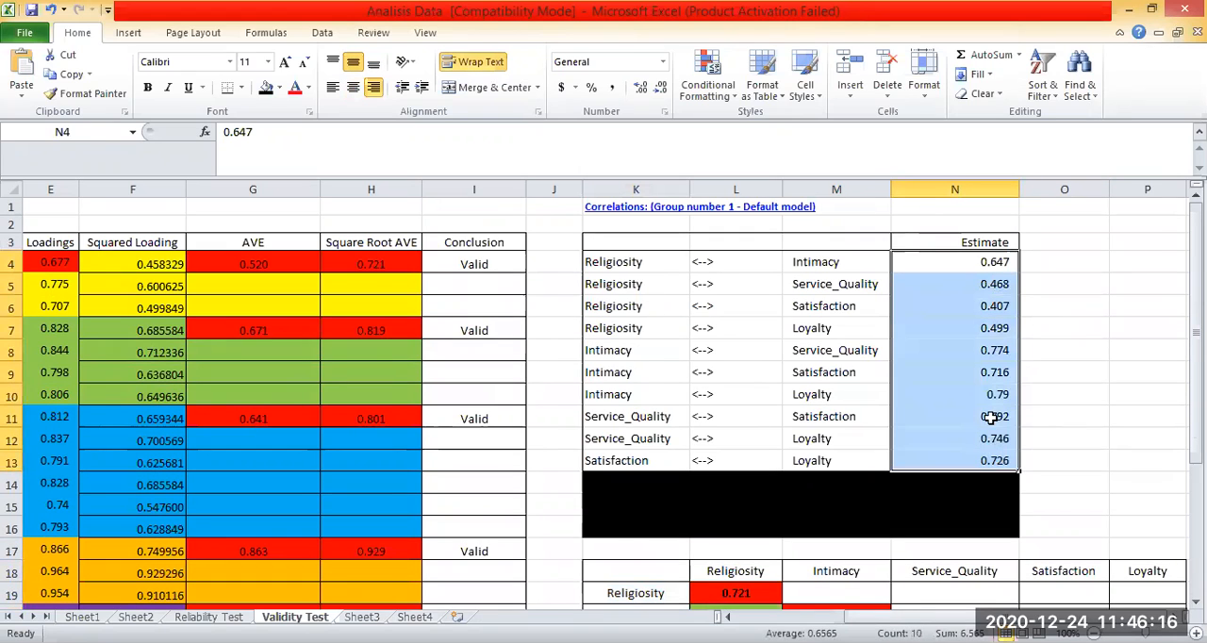
click(990, 418)
click(991, 280)
key(Up)
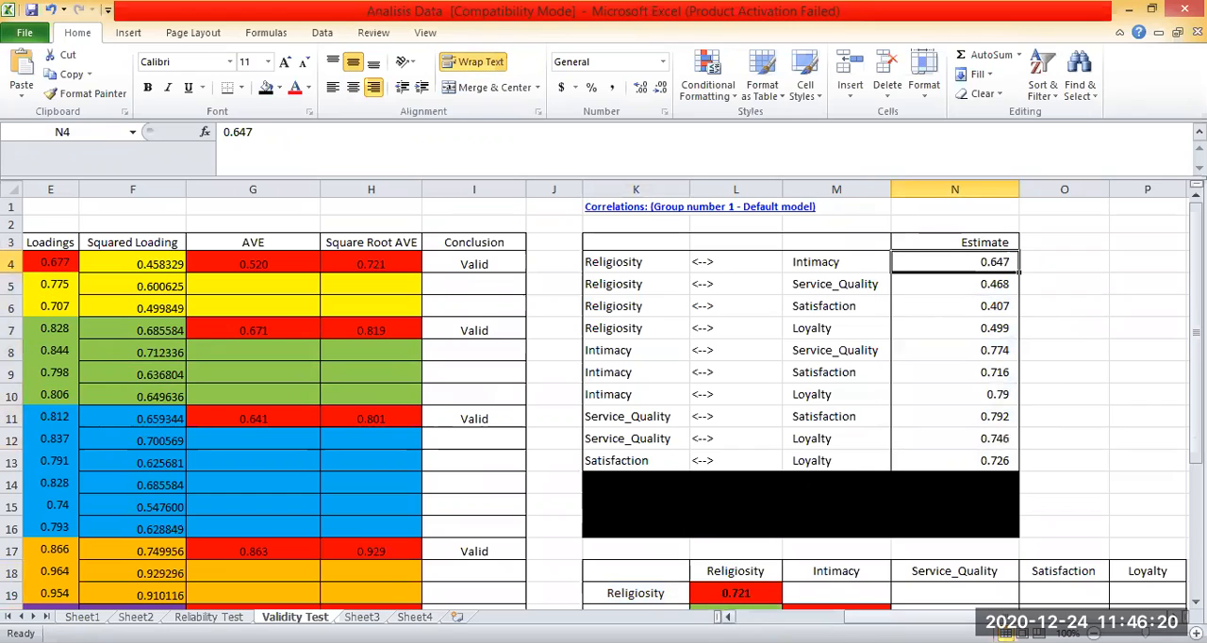
scroll(646, 310, left, 3)
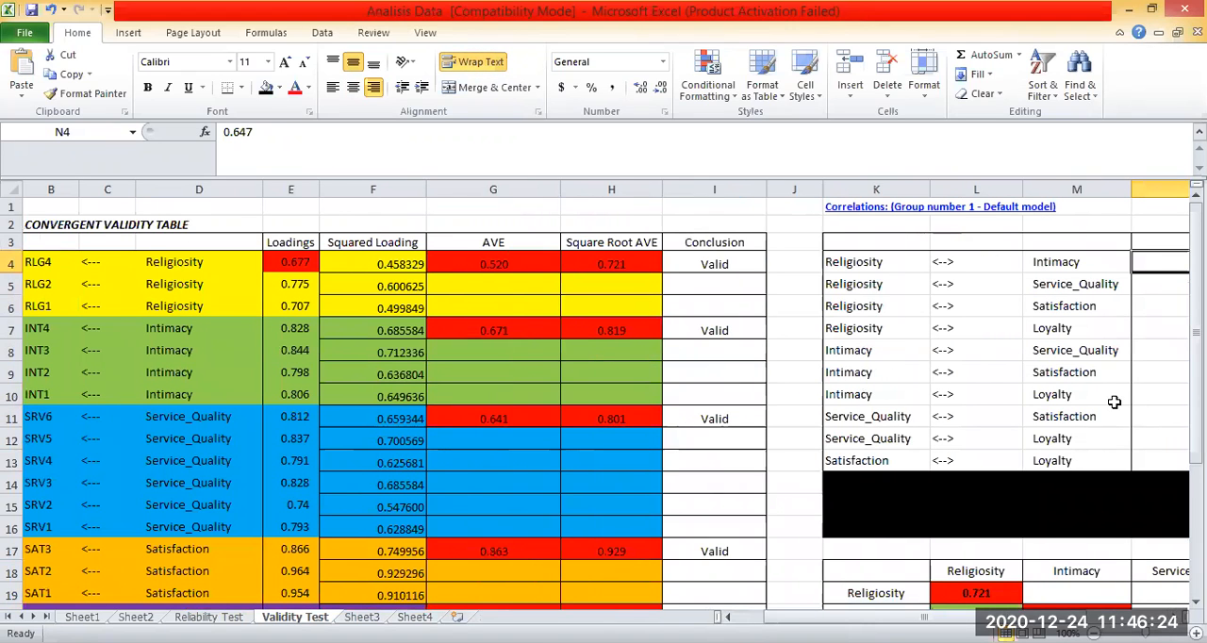
scroll(1112, 382, down, 3)
scroll(1112, 382, right, 3)
scroll(1102, 287, up, 3)
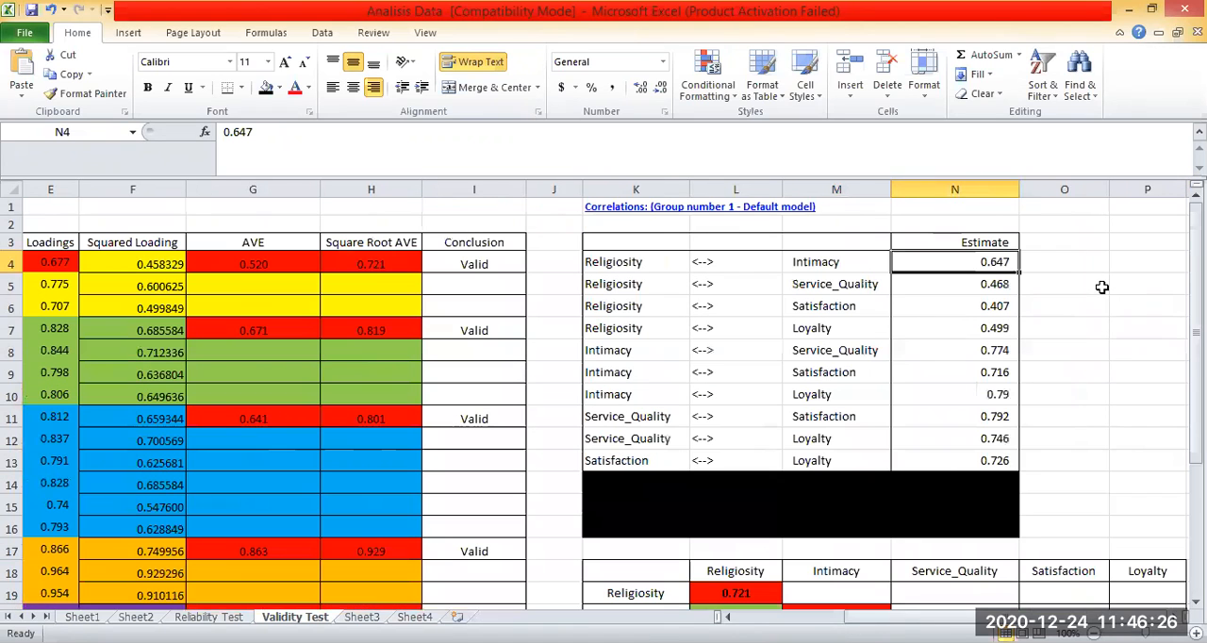
click(1102, 285)
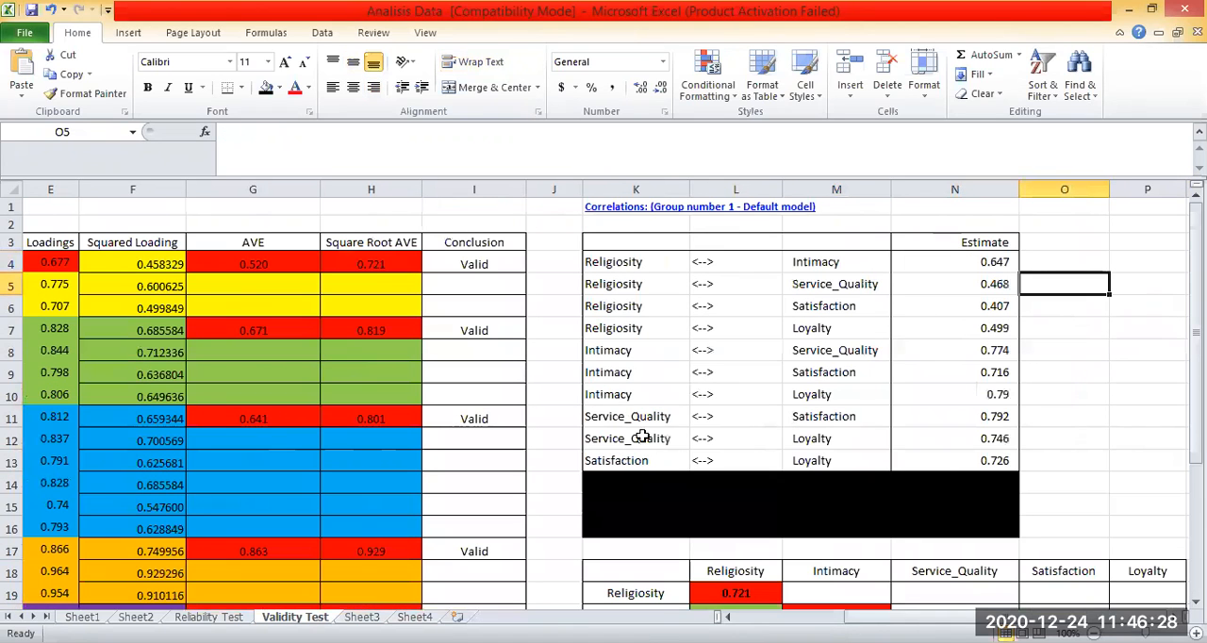
Remove the underscore from the Service_Quality row label in K21 of the Discriminant Validity table.
scroll(638, 444, down, 3)
click(635, 407)
key(Down)
key(Down)
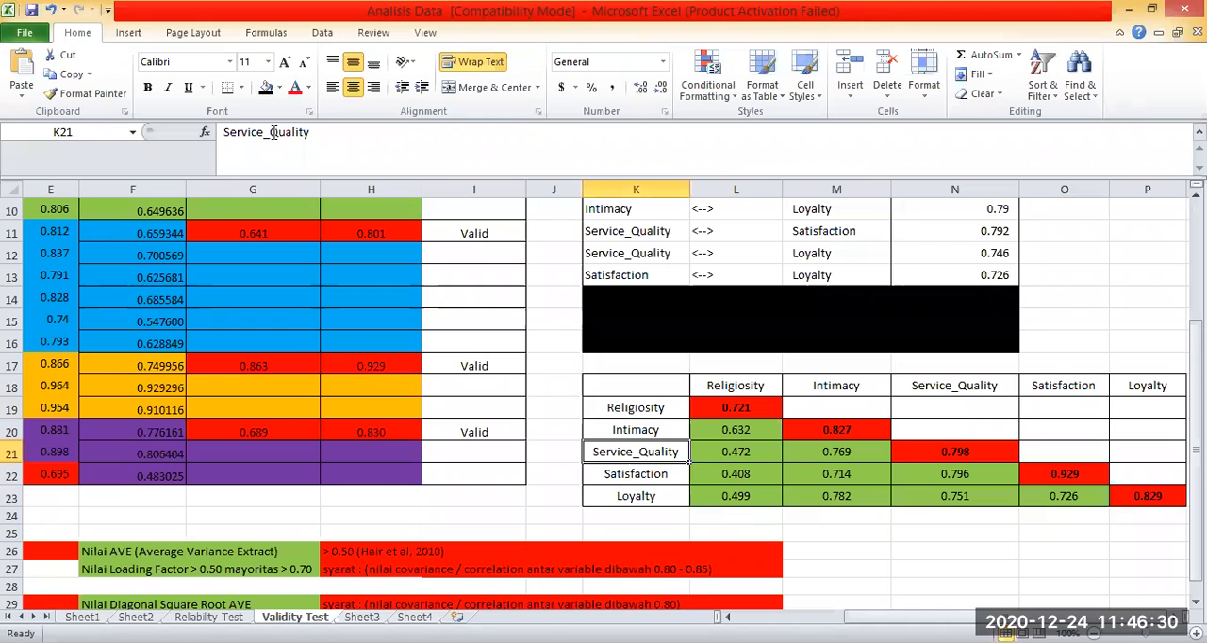
click(273, 132)
key(BackSpace)
Copy the Religiosity name from K4 of the correlations list into row label K19 of the Discriminant Validity table.
scroll(636, 261, up, 3)
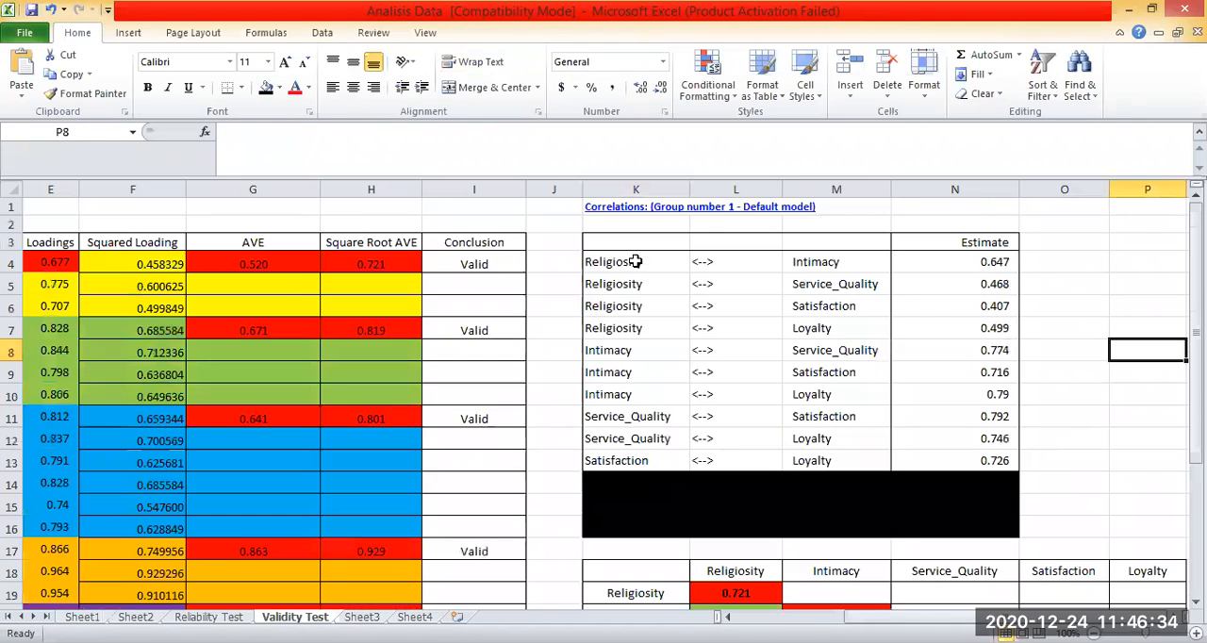
click(635, 261)
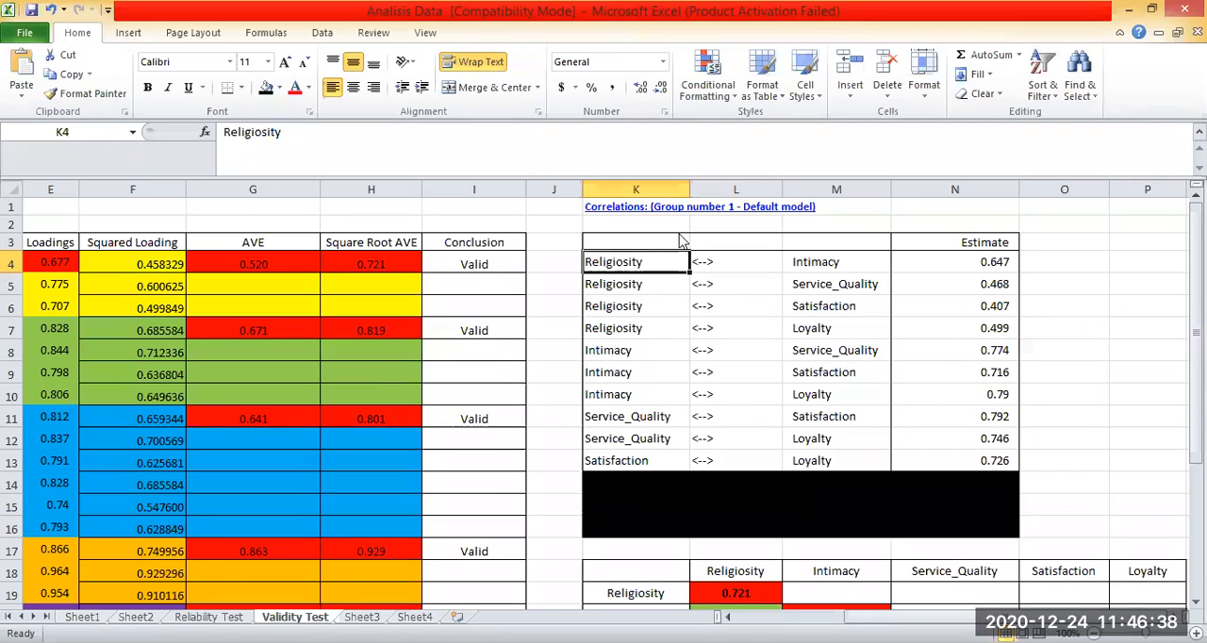
key(ctrl+c)
click(635, 593)
key(ctrl+v)
Copy the Intimacy name from M4 into row label K20 and Service_Quality from M5 into K21.
click(808, 262)
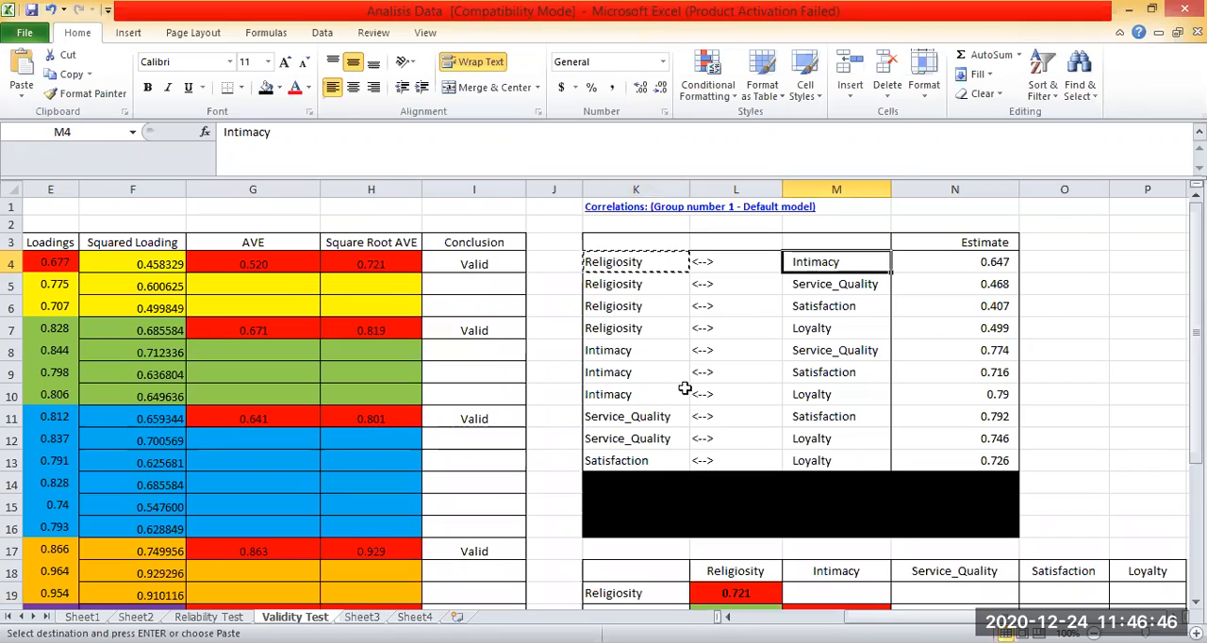
scroll(634, 368, down, 4)
click(633, 365)
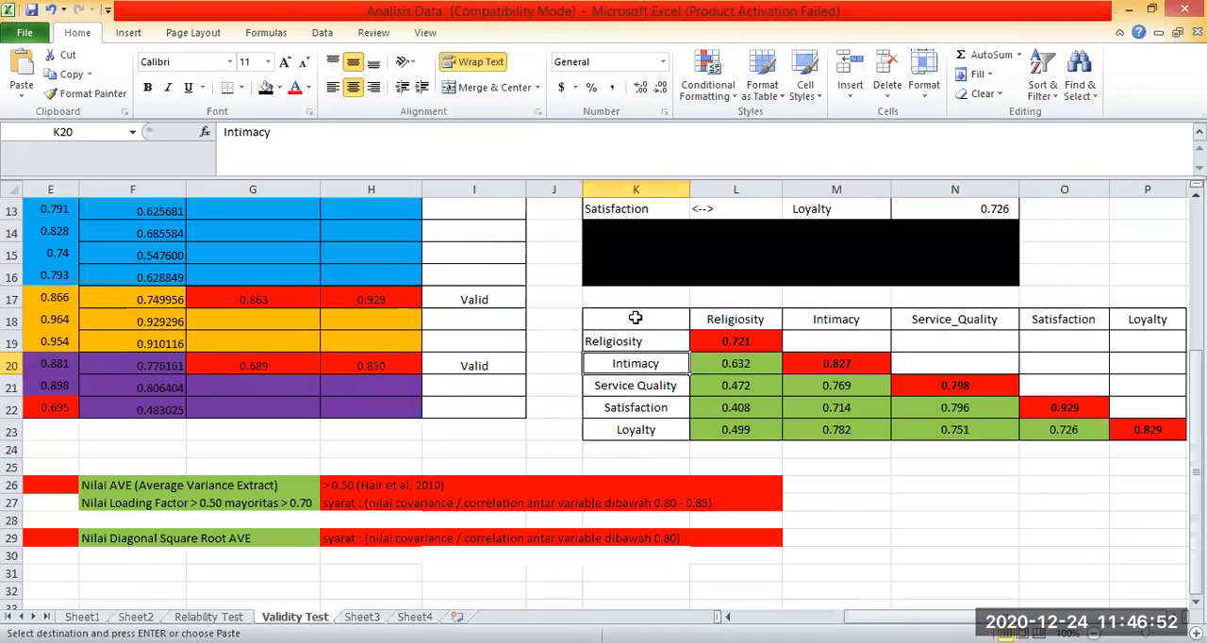
scroll(635, 321, down, 1)
click(635, 320)
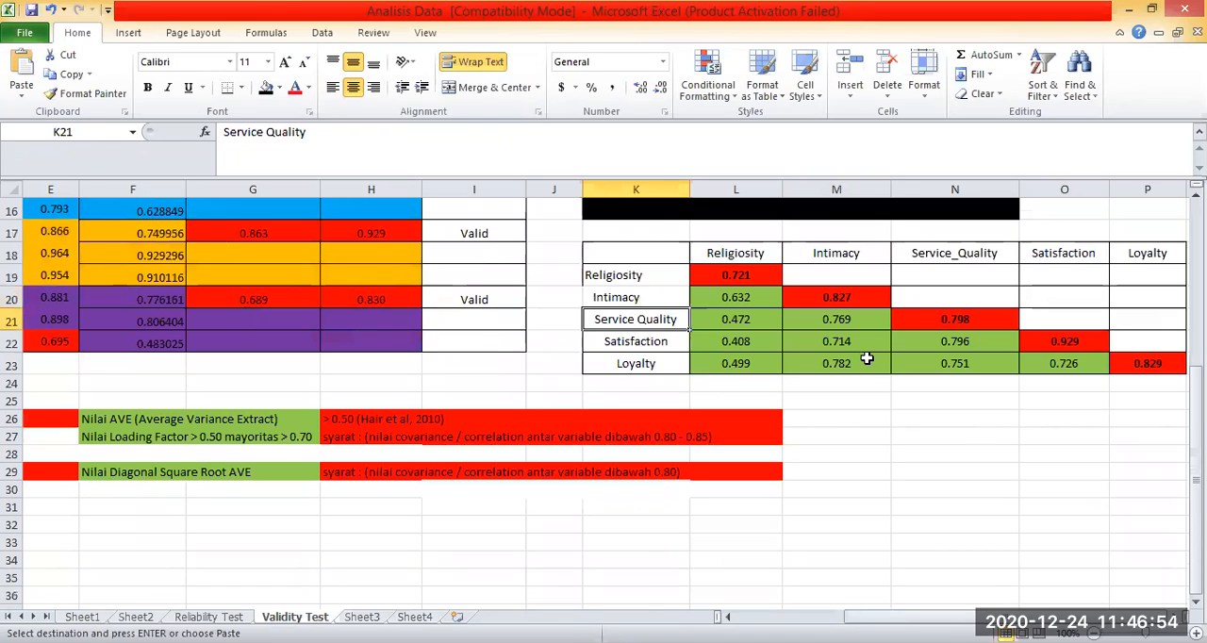
Copy the Satisfaction name from M6 into row label K22 and Loyalty from M7 into K23.
scroll(839, 309, up, 5)
click(839, 306)
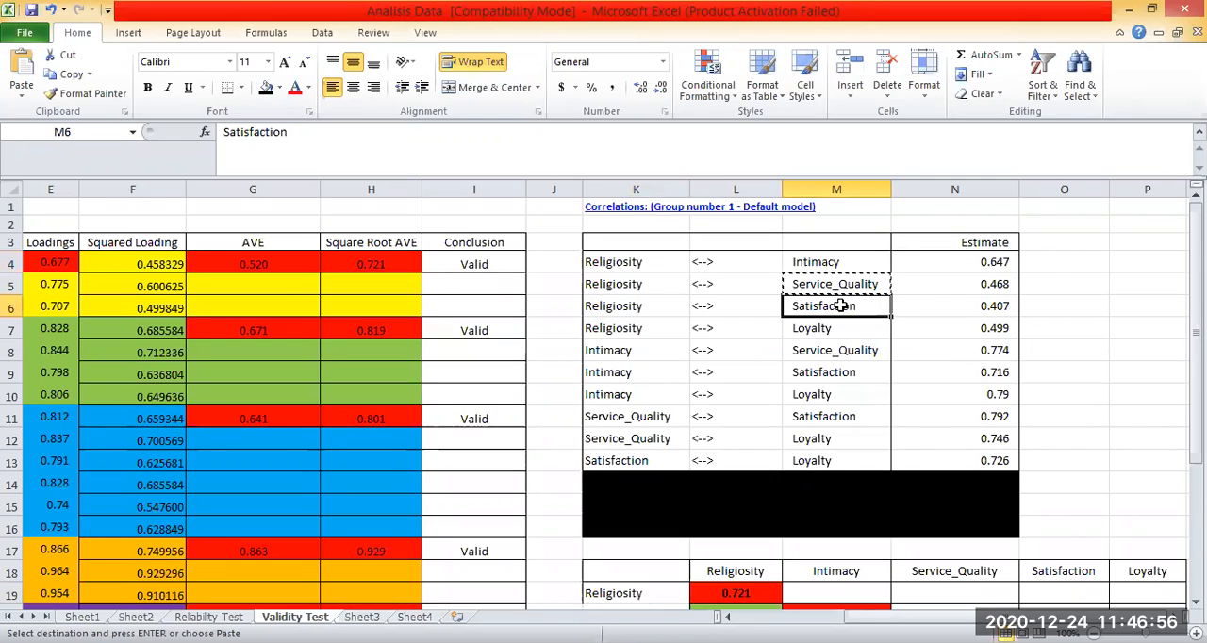
scroll(630, 345, down, 5)
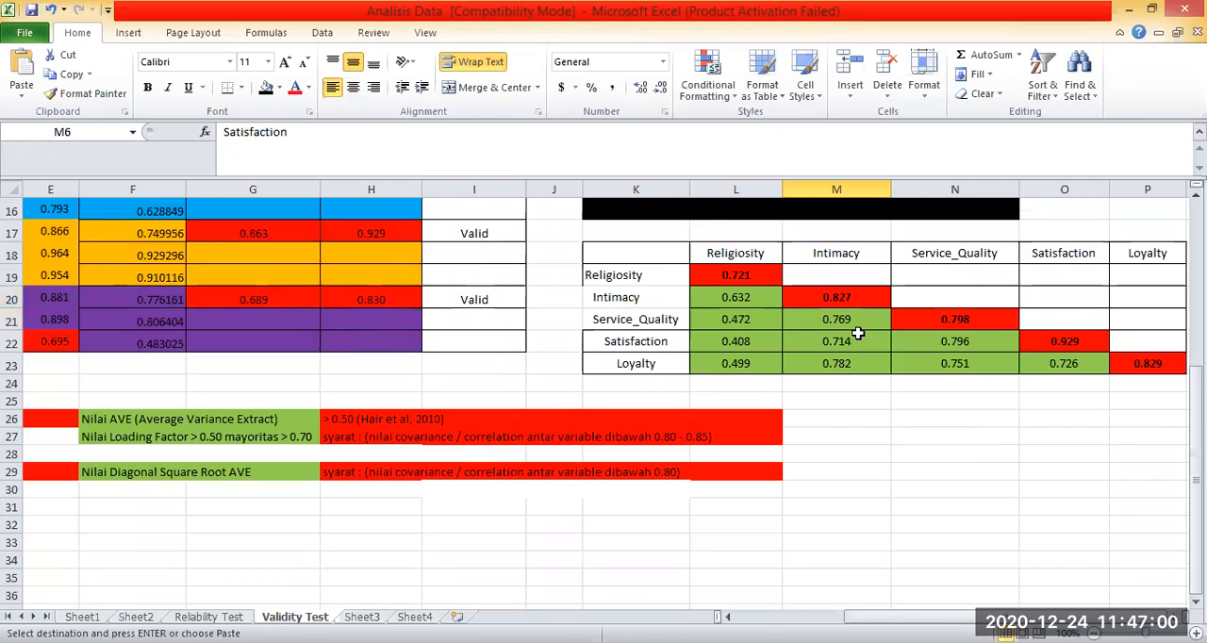
scroll(858, 333, up, 5)
click(779, 327)
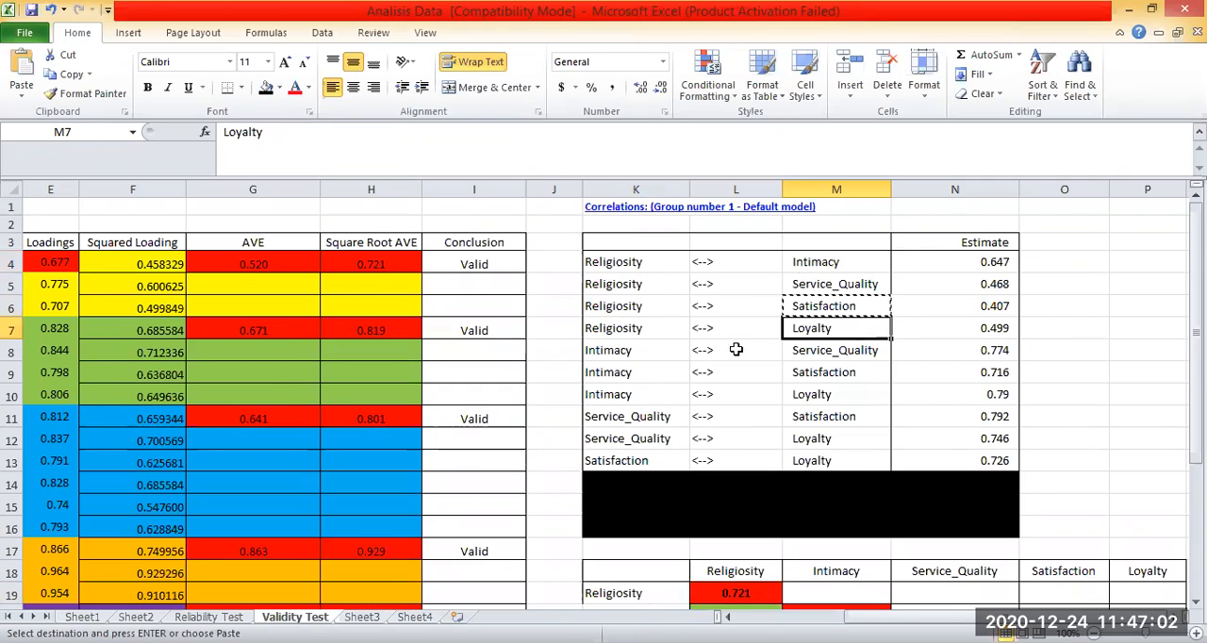
scroll(655, 363, down, 5)
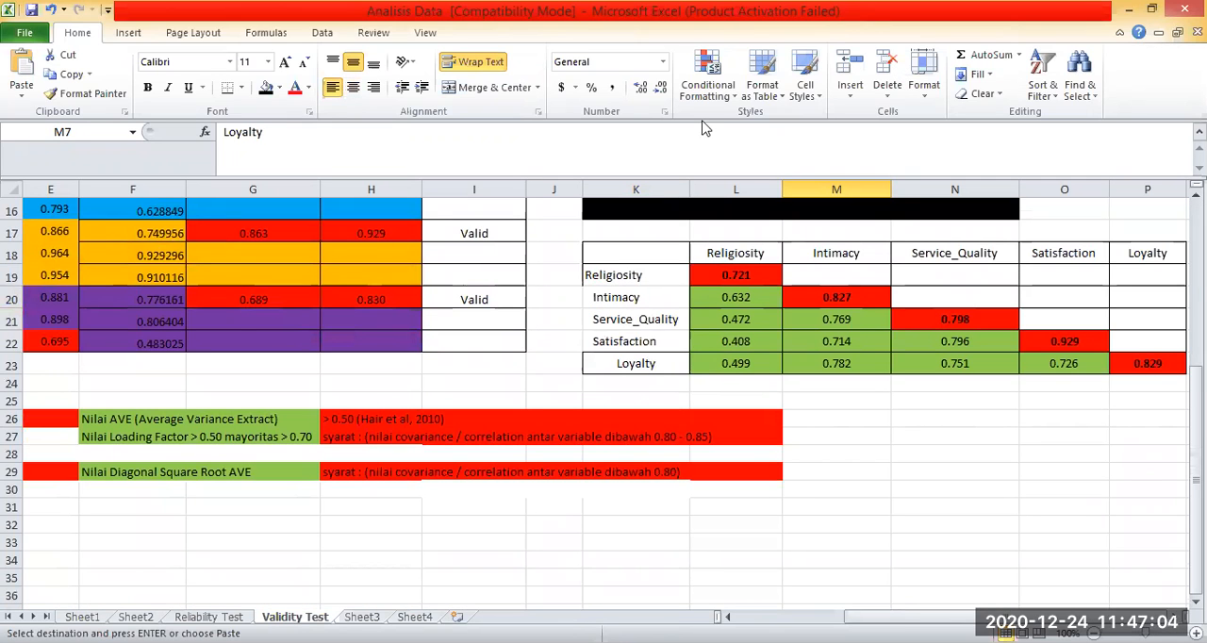
scroll(852, 350, up, 5)
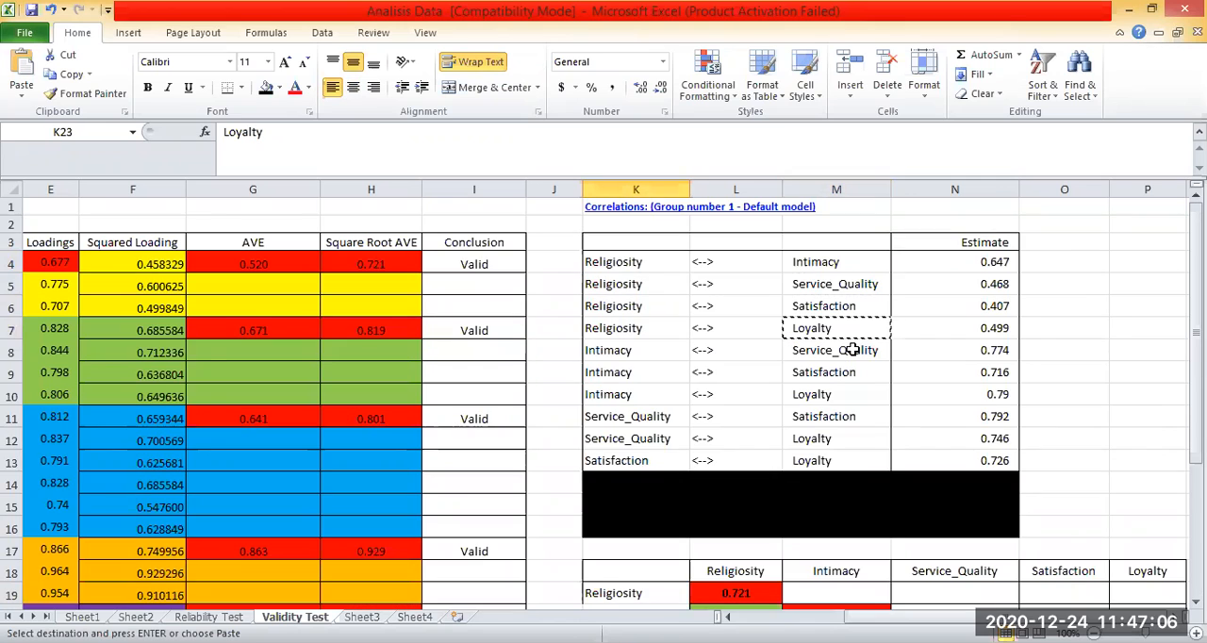
scroll(852, 349, down, 3)
click(884, 563)
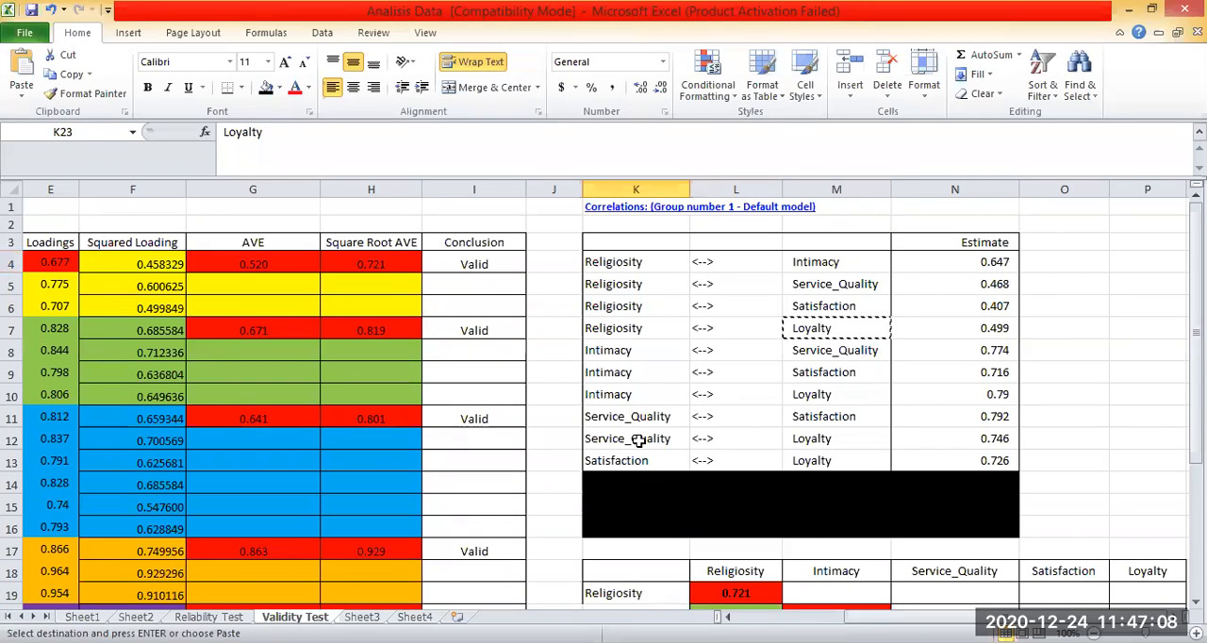
Center the row labels in K19:K23 and apply all borders to them.
drag(637, 409, 637, 495)
click(353, 88)
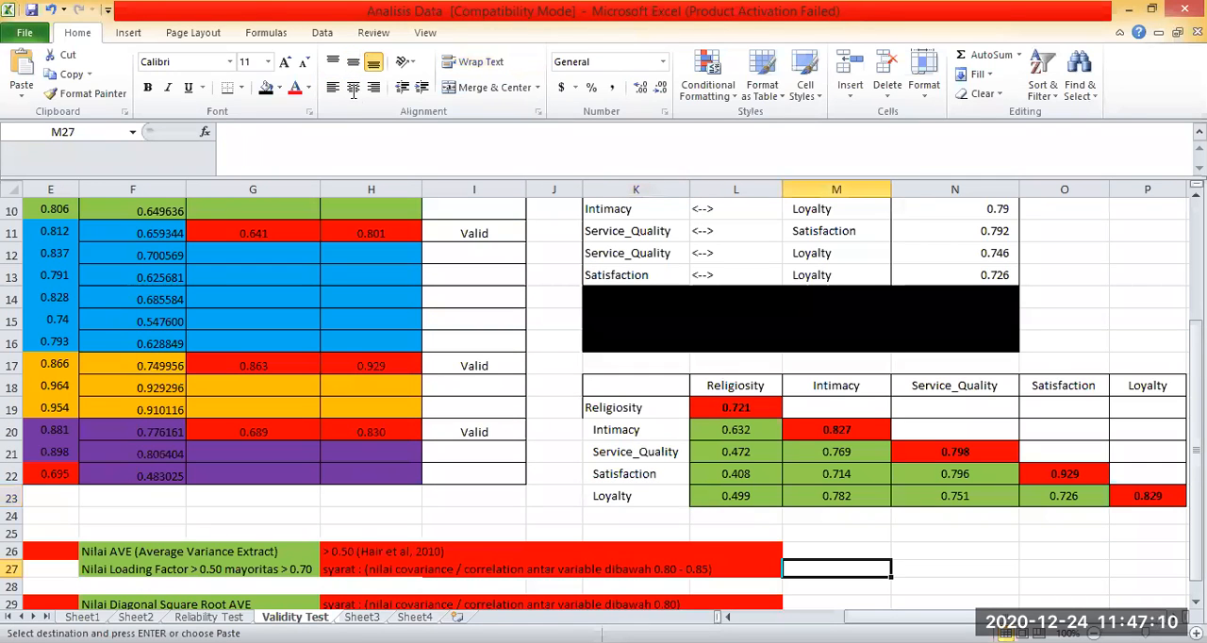
click(227, 87)
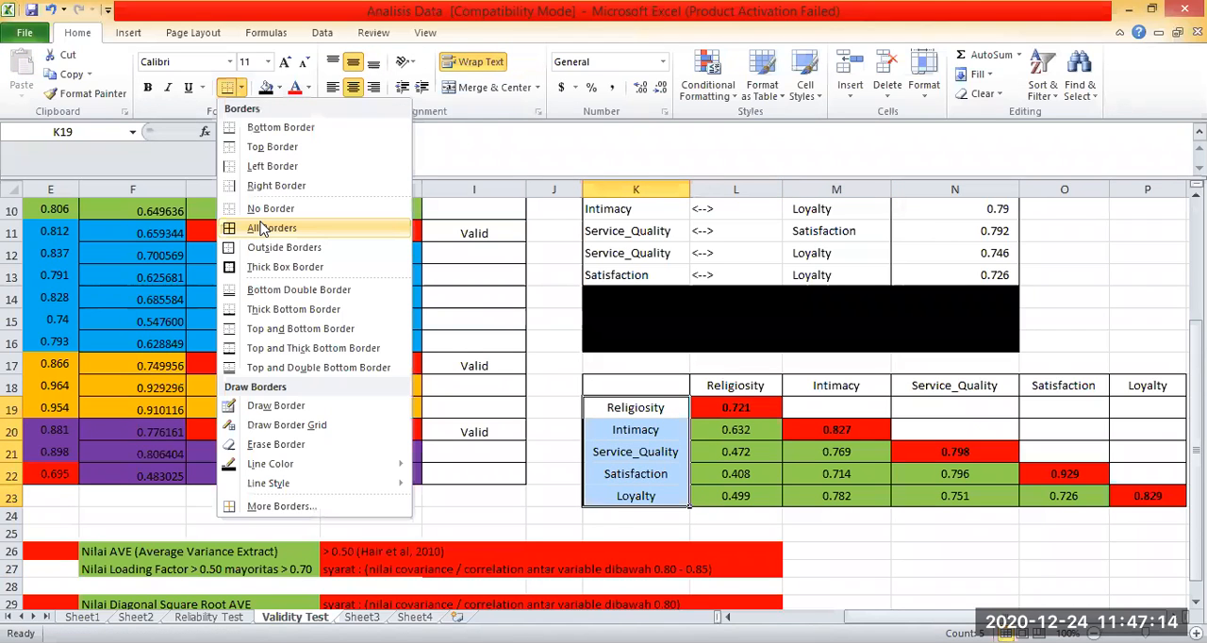
click(264, 229)
Compare the construct names in header row L18:P18 with the row labels K19:K23 of the Discriminant Validity table.
drag(772, 378, 1107, 386)
drag(1070, 550, 1061, 536)
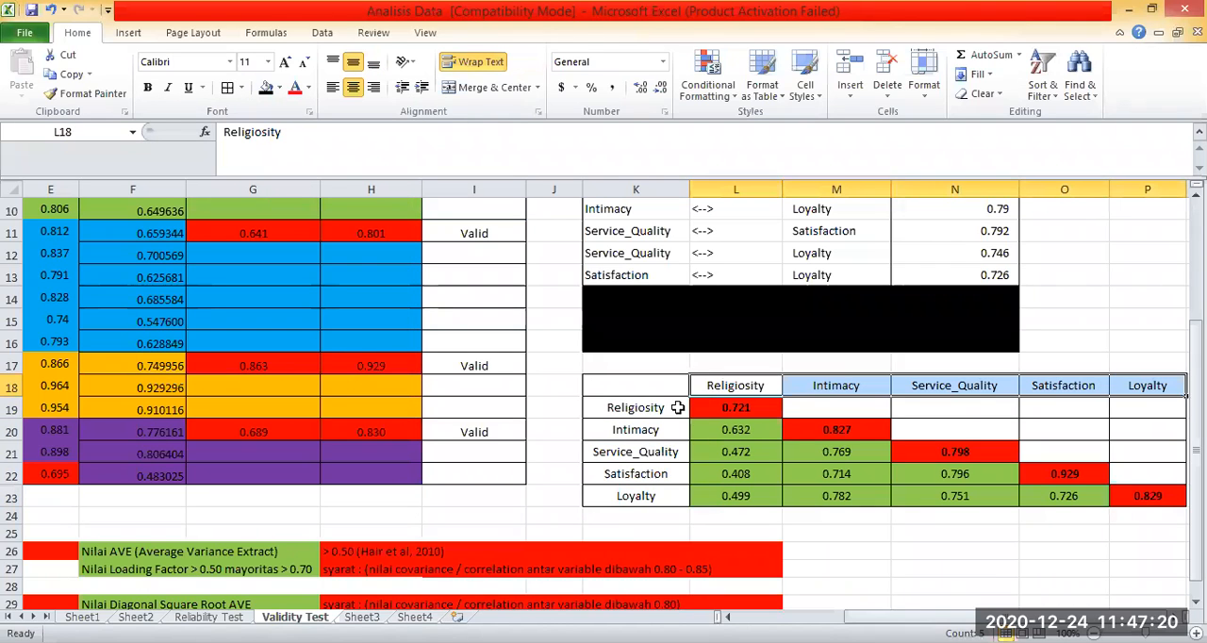
drag(740, 378, 648, 428)
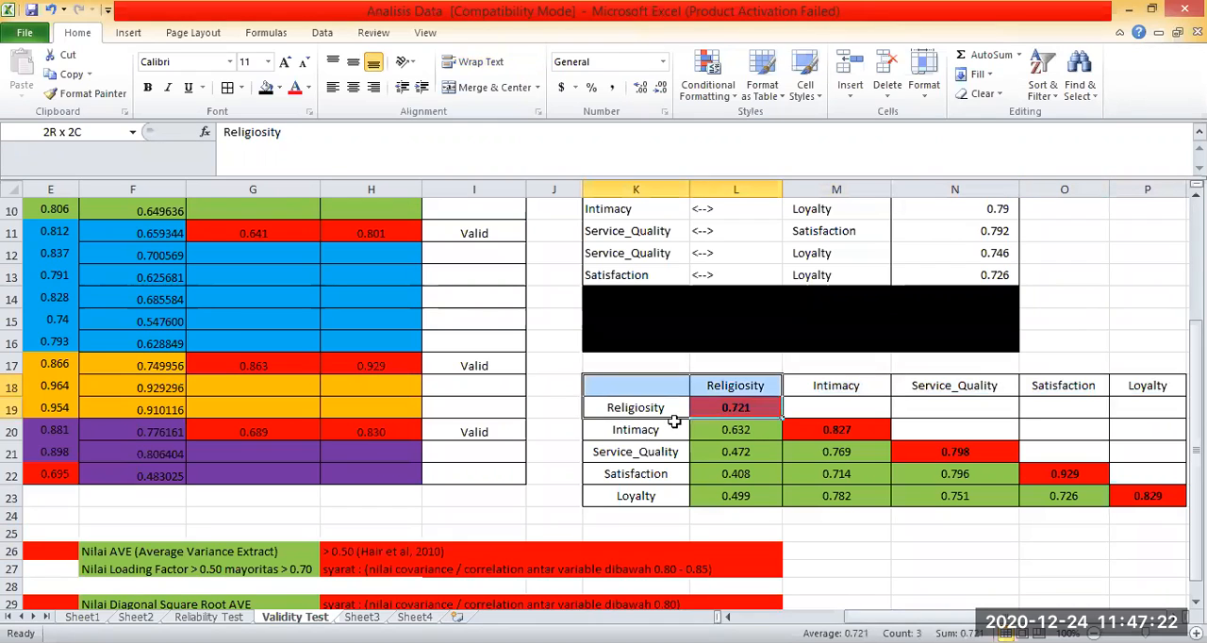
click(679, 431)
click(848, 386)
click(1005, 381)
click(1052, 394)
click(607, 478)
click(1144, 387)
click(668, 503)
drag(633, 409, 637, 496)
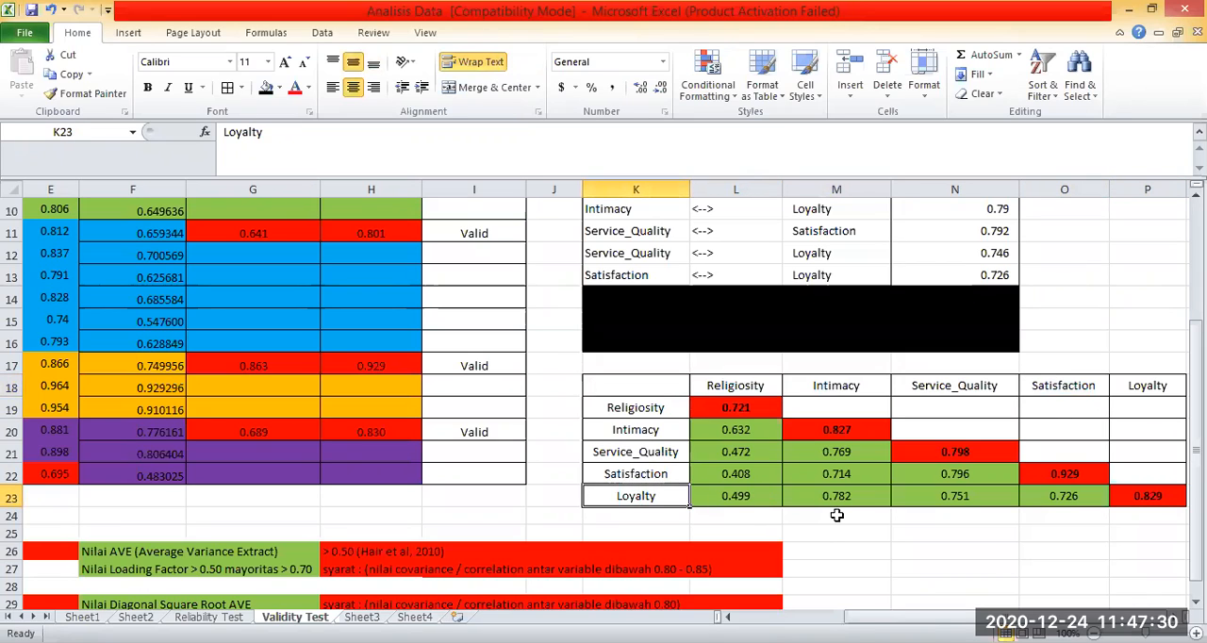
Review the full list of construct correlations in K4:N13.
scroll(867, 381, up, 3)
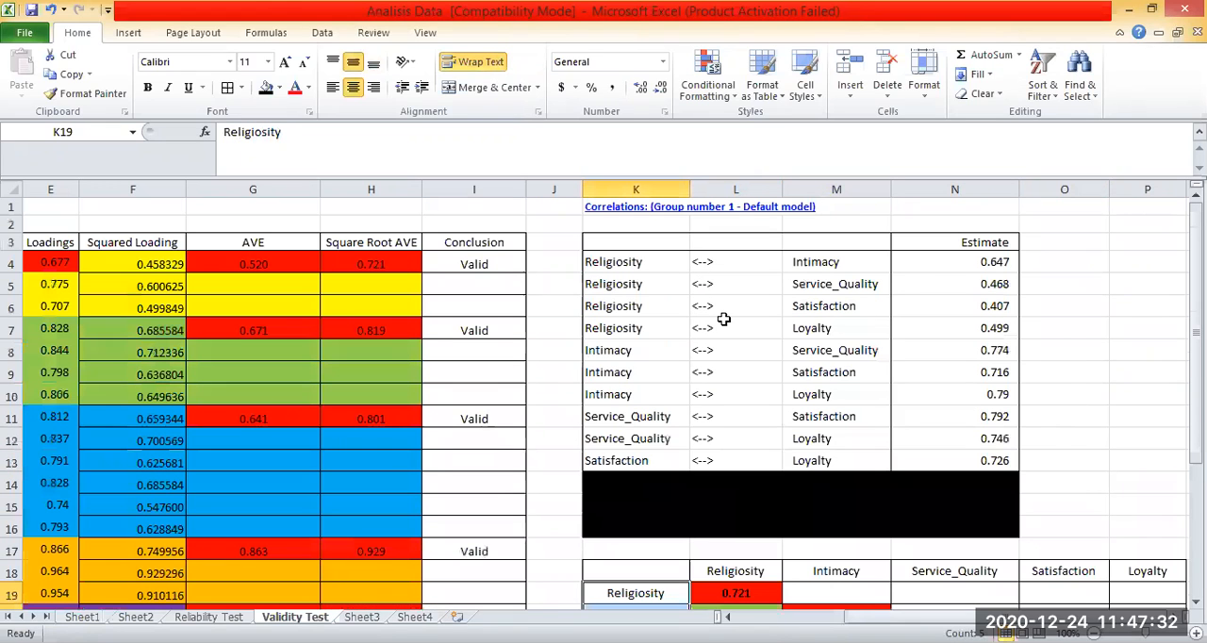
click(865, 377)
click(611, 255)
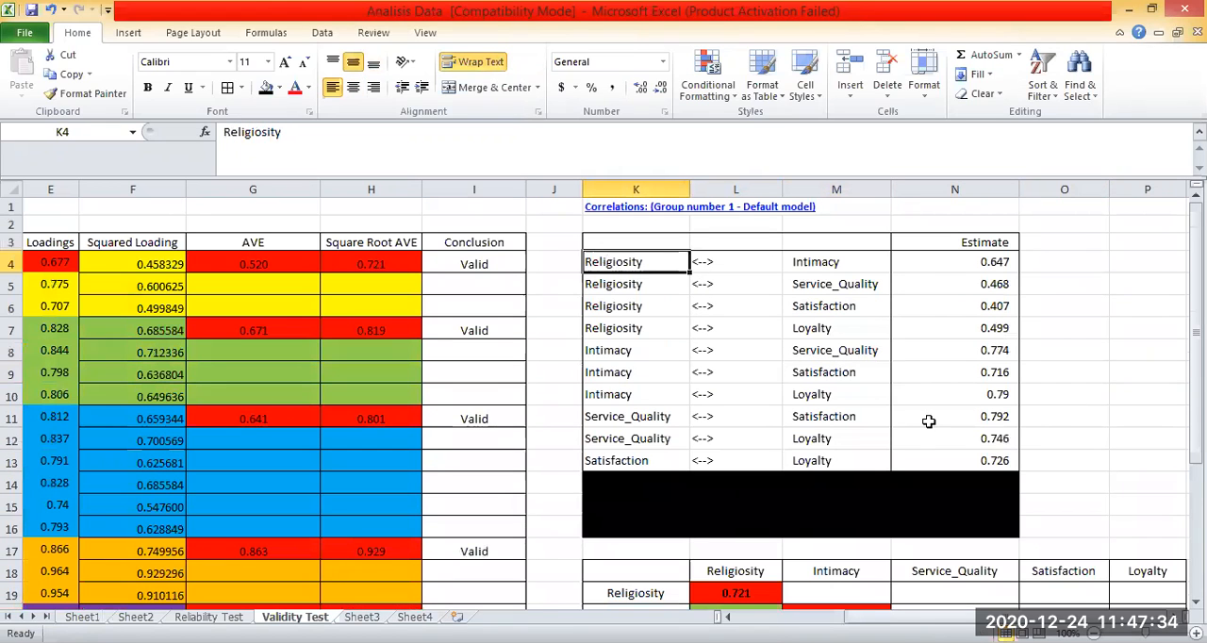
key(shift+Right)
drag(611, 258, 930, 465)
click(1028, 350)
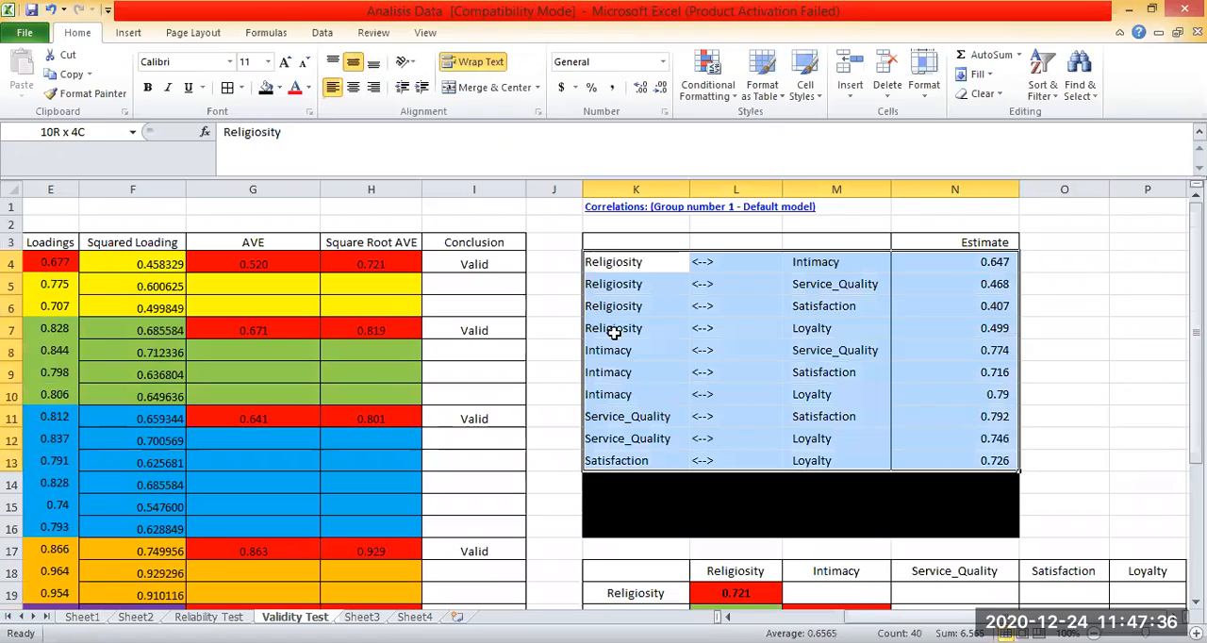
drag(617, 261, 924, 462)
click(1044, 345)
Examine how Religiosity is paired with Intimacy, Service_Quality, Satisfaction and Loyalty in rows 4 to 7 of the correlations list.
click(627, 262)
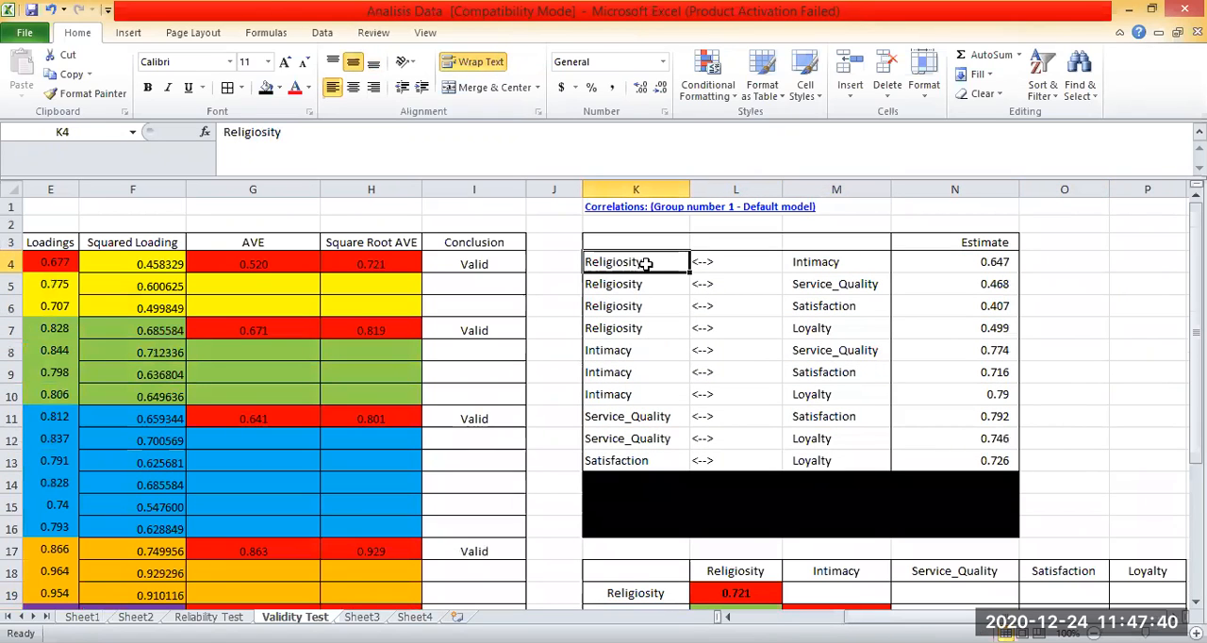
click(819, 259)
click(845, 283)
click(844, 326)
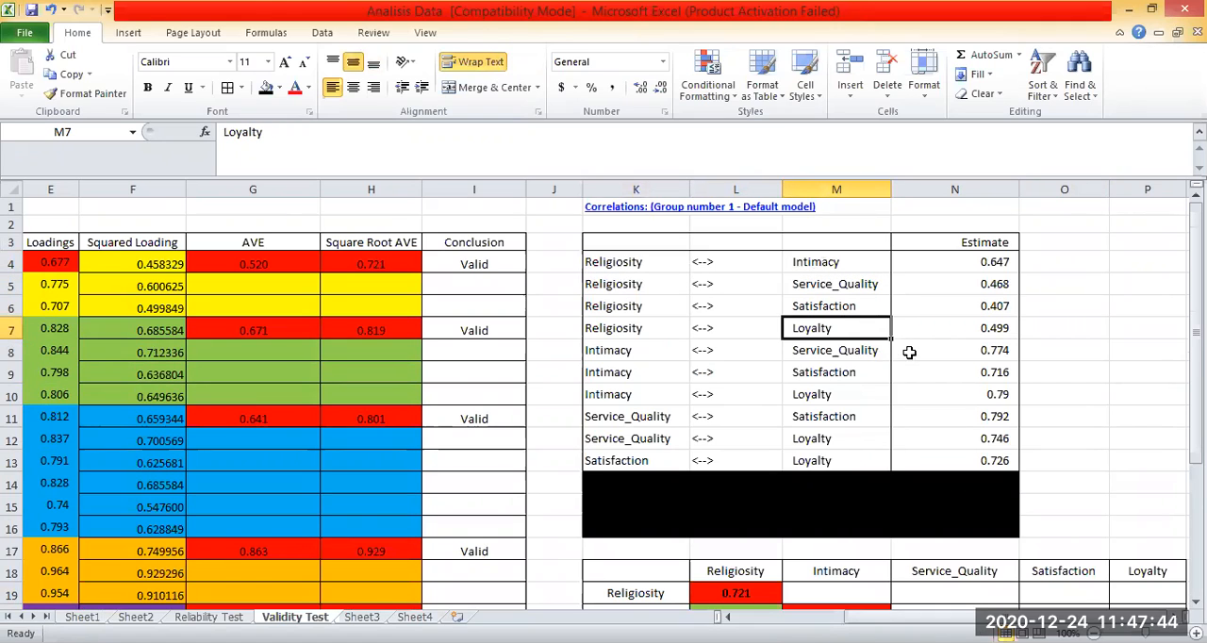
click(1090, 227)
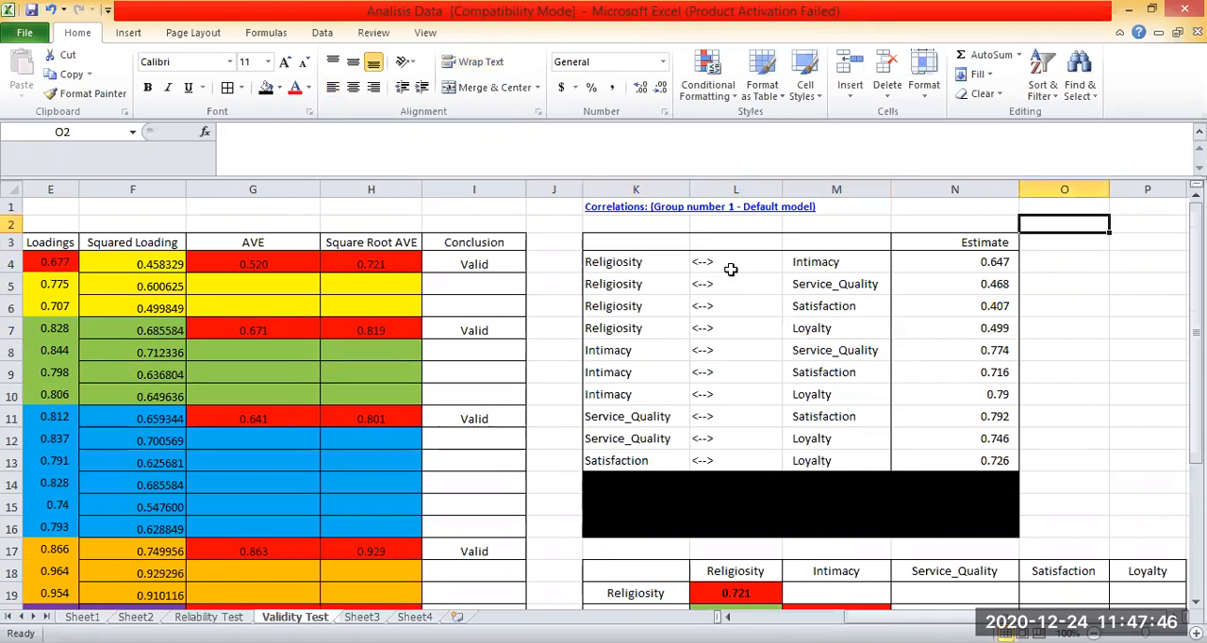
click(629, 264)
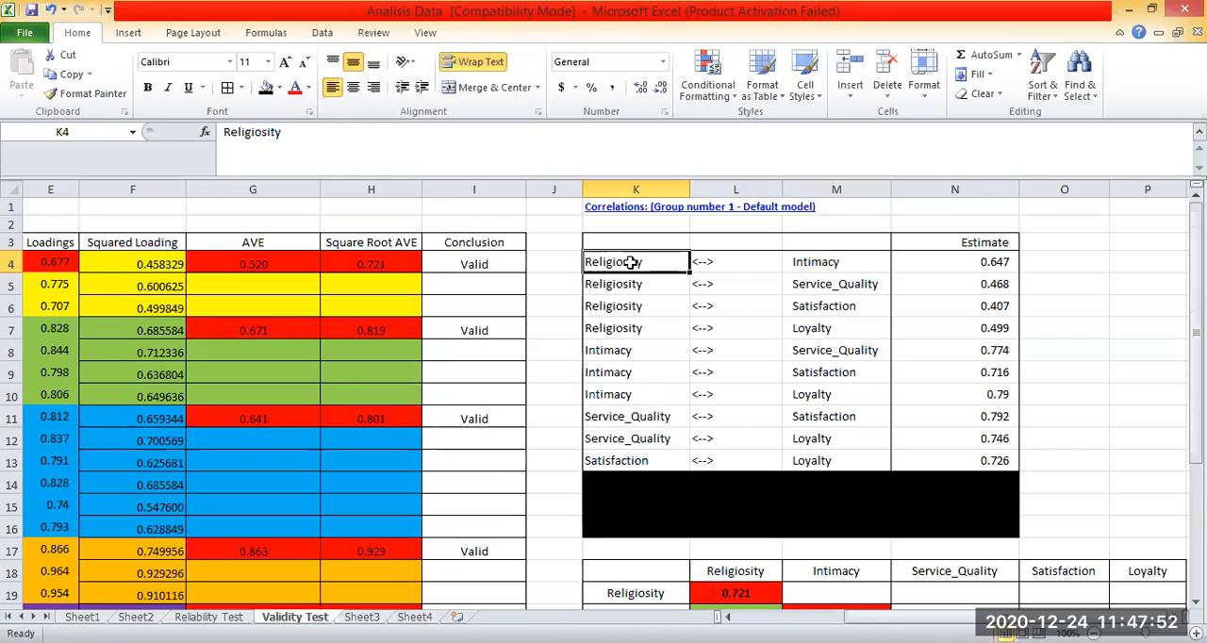
click(822, 288)
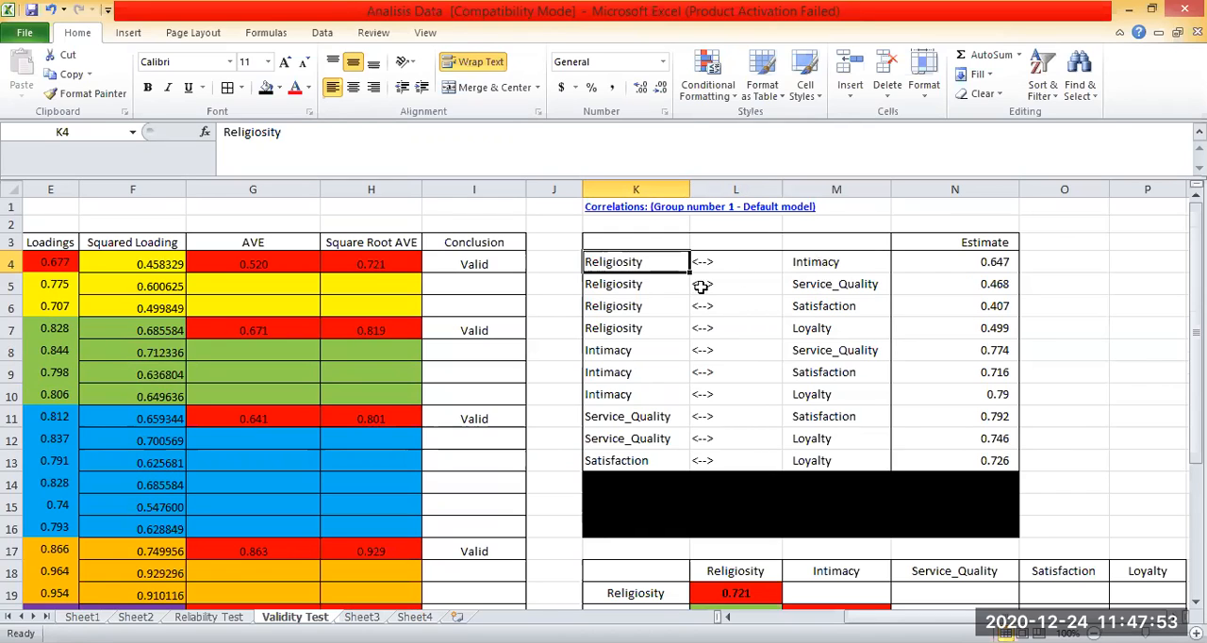
click(626, 266)
click(803, 311)
click(637, 265)
drag(633, 260, 811, 333)
click(633, 261)
Examine the Service_Quality and Satisfaction–Loyalty pairs and the construct names in M4:M7, comparing them with the Discriminant Validity table.
click(631, 418)
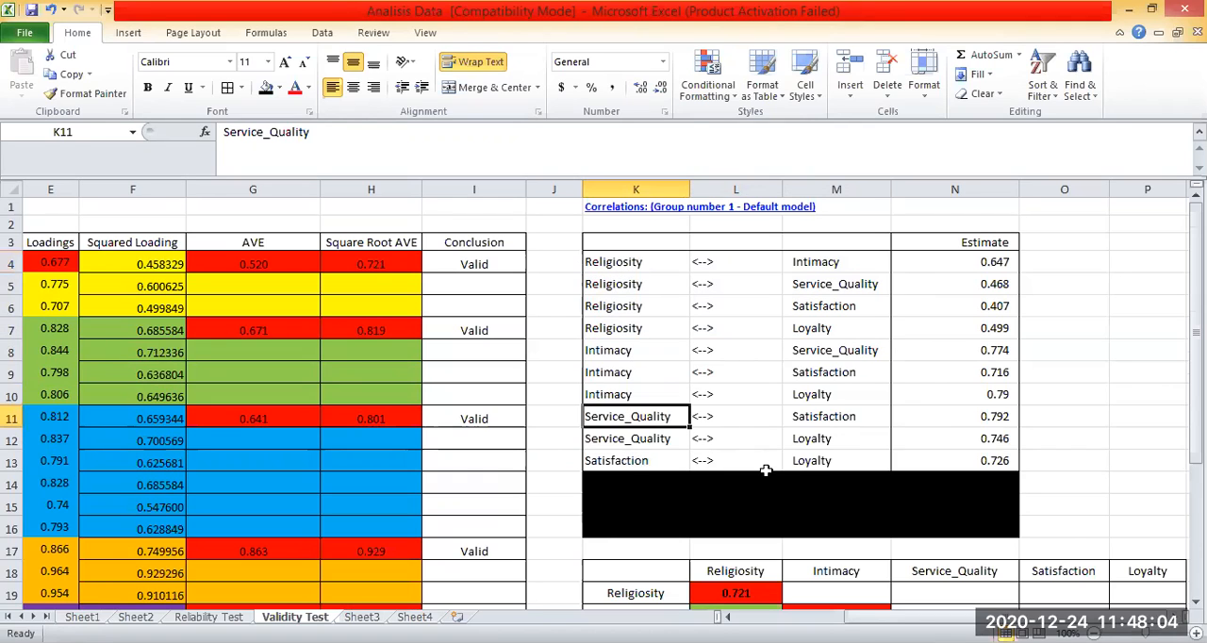
click(632, 456)
click(832, 460)
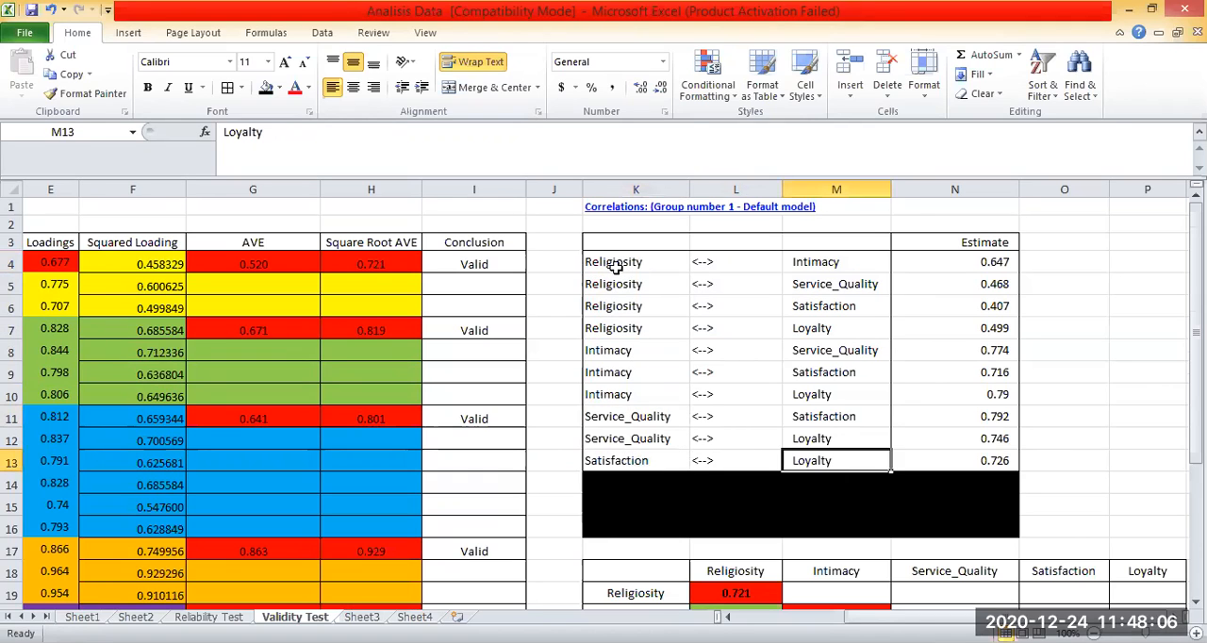
click(814, 260)
key(Down)
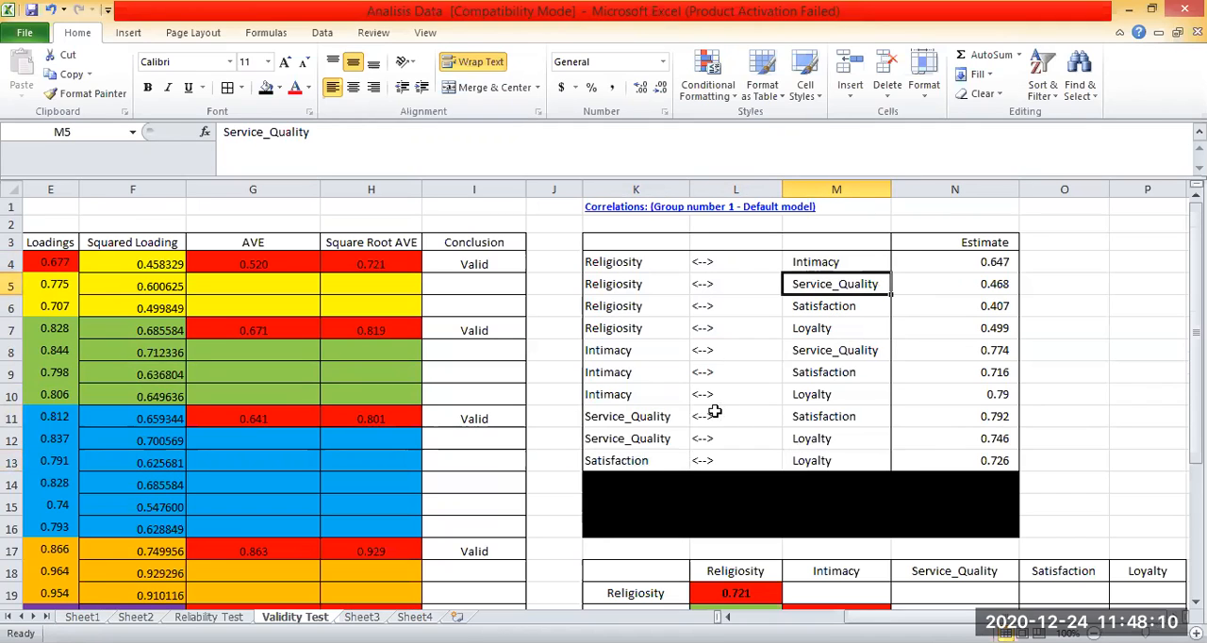
click(813, 328)
scroll(802, 493, down, 3)
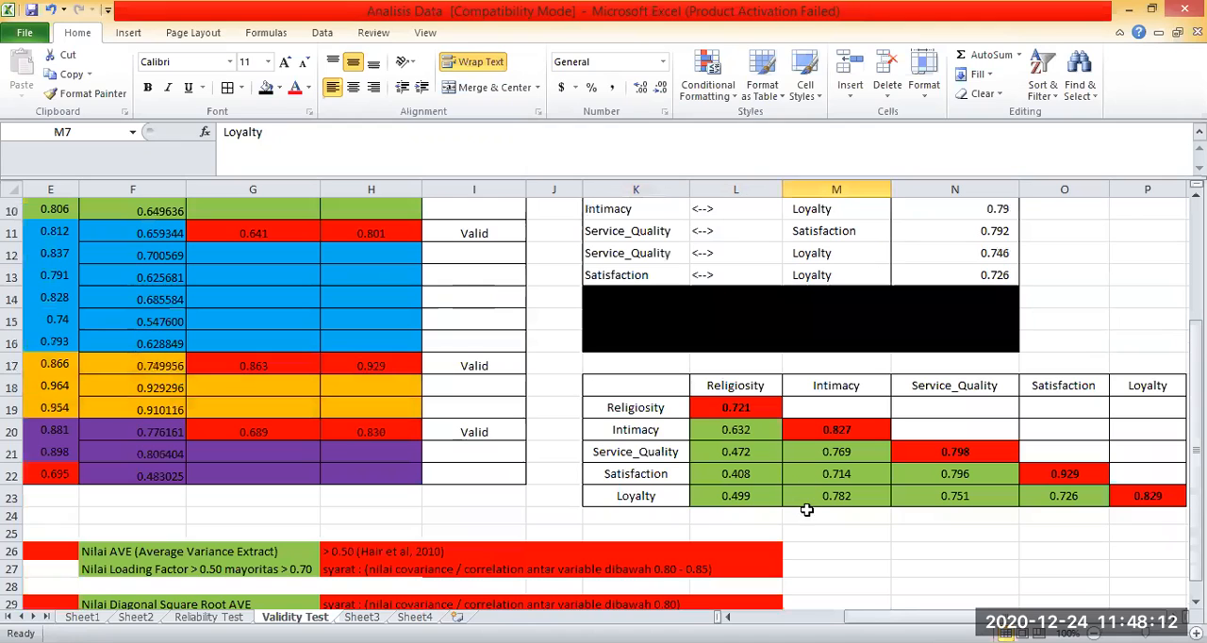
click(942, 534)
click(665, 511)
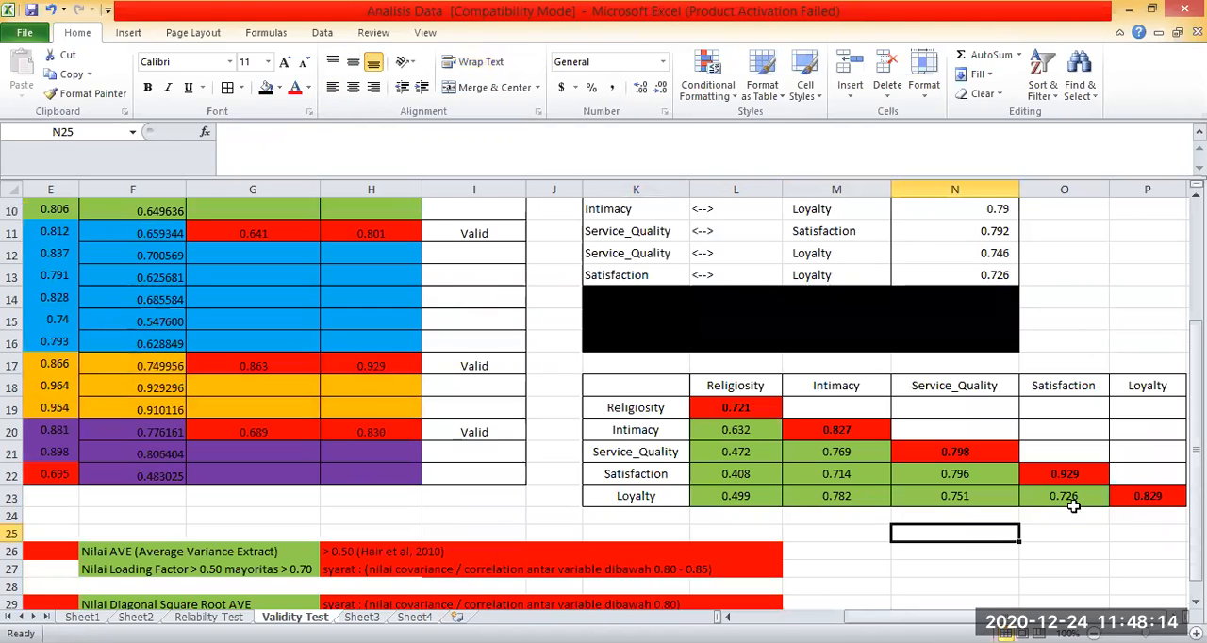
scroll(865, 528, up, 2)
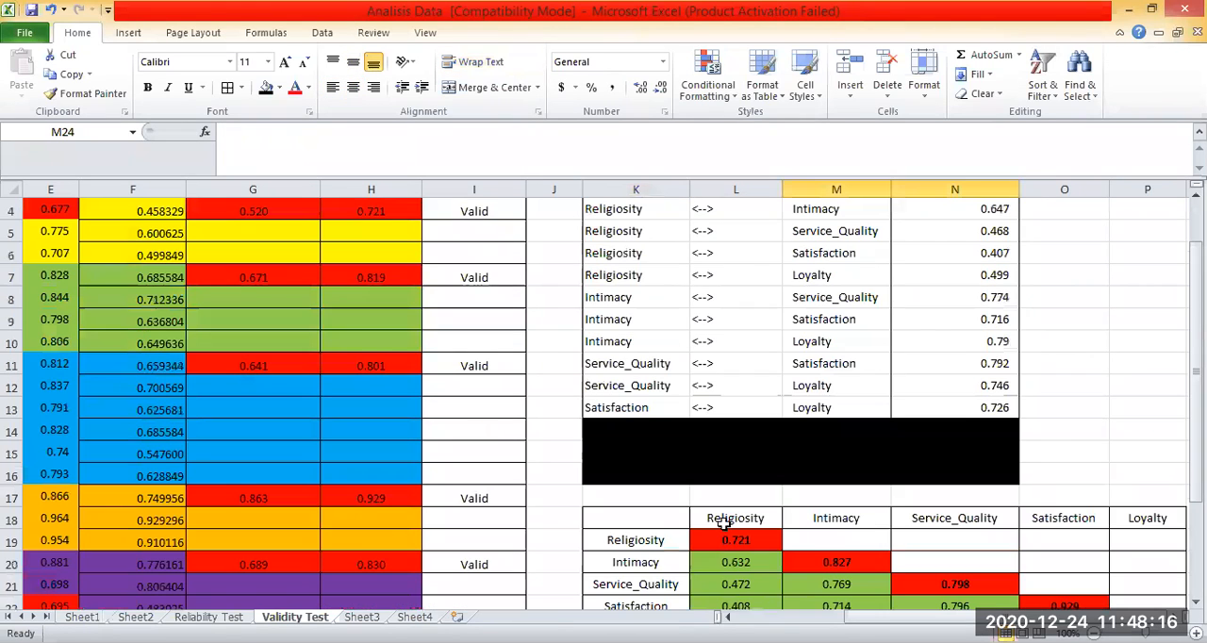
Trace the Religiosity diagonal entry in L19 back to its Square Root AVE in H4 of the Convergent Validity table.
click(647, 538)
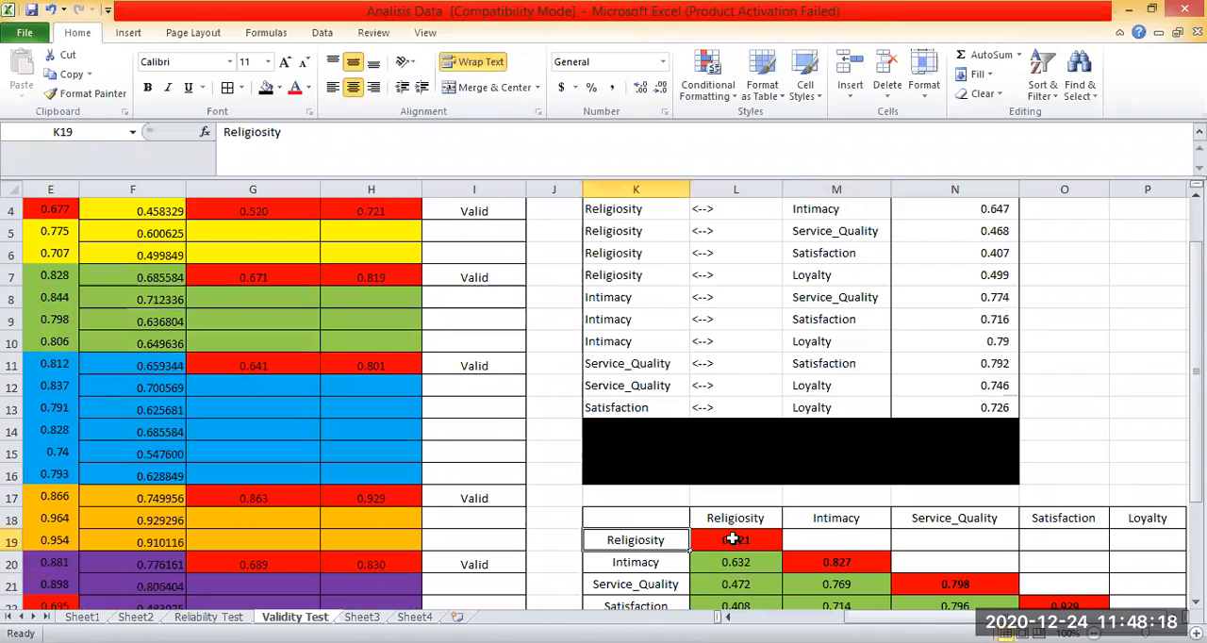
key(Right)
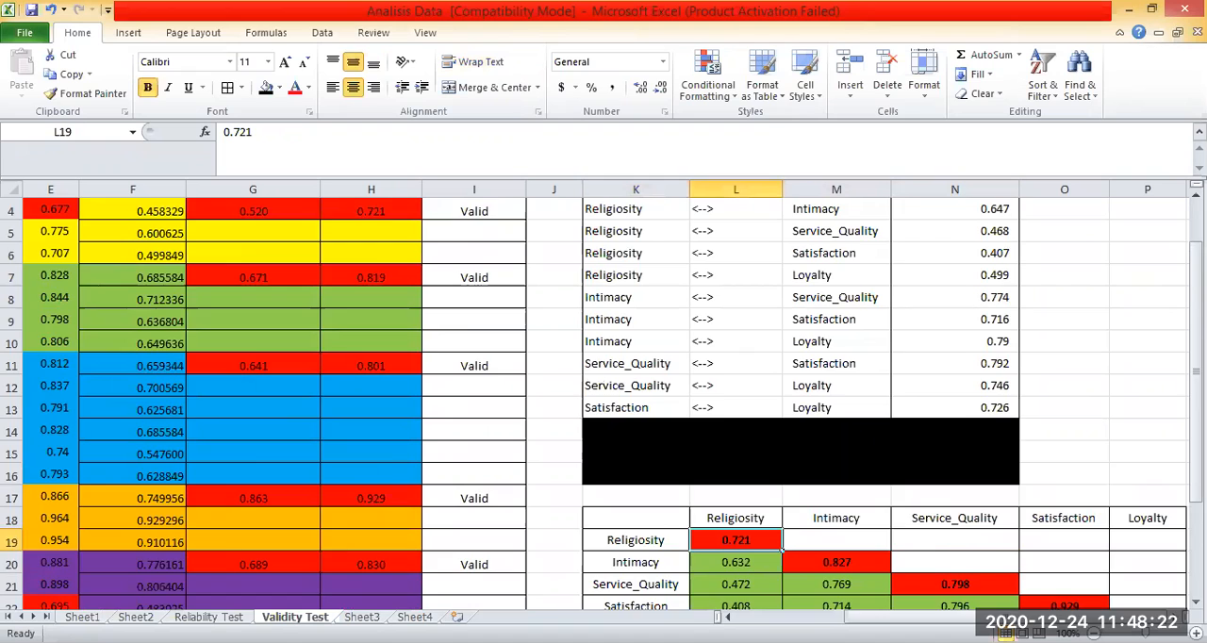
scroll(382, 377, up, 1)
click(372, 264)
scroll(183, 265, left, 1)
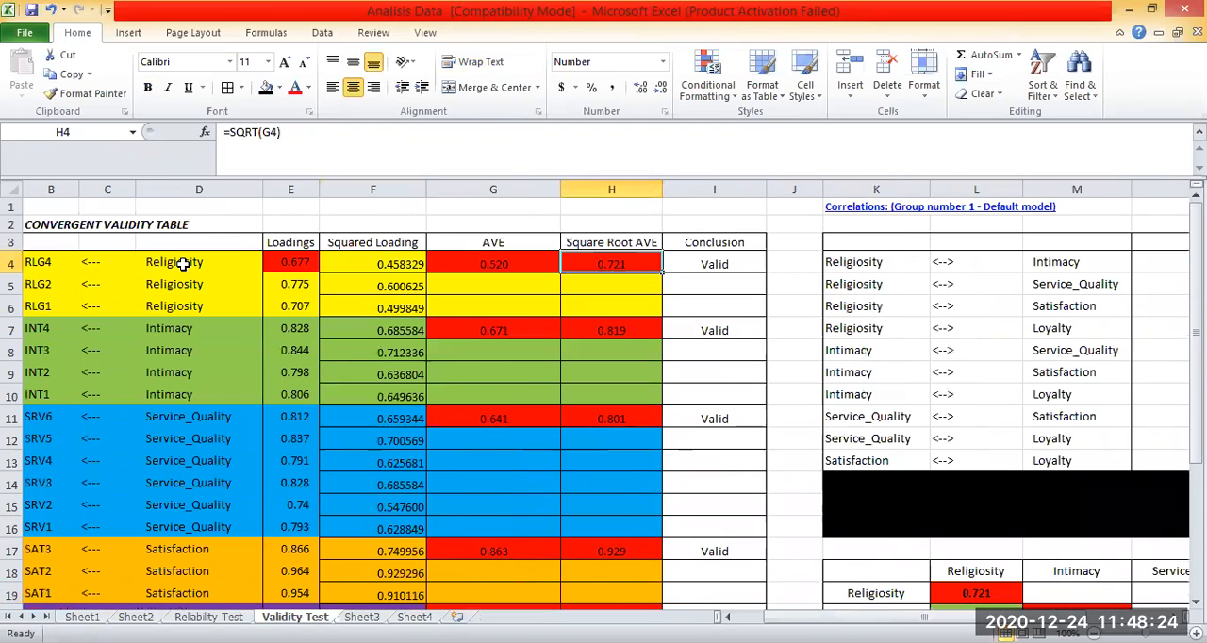
click(183, 264)
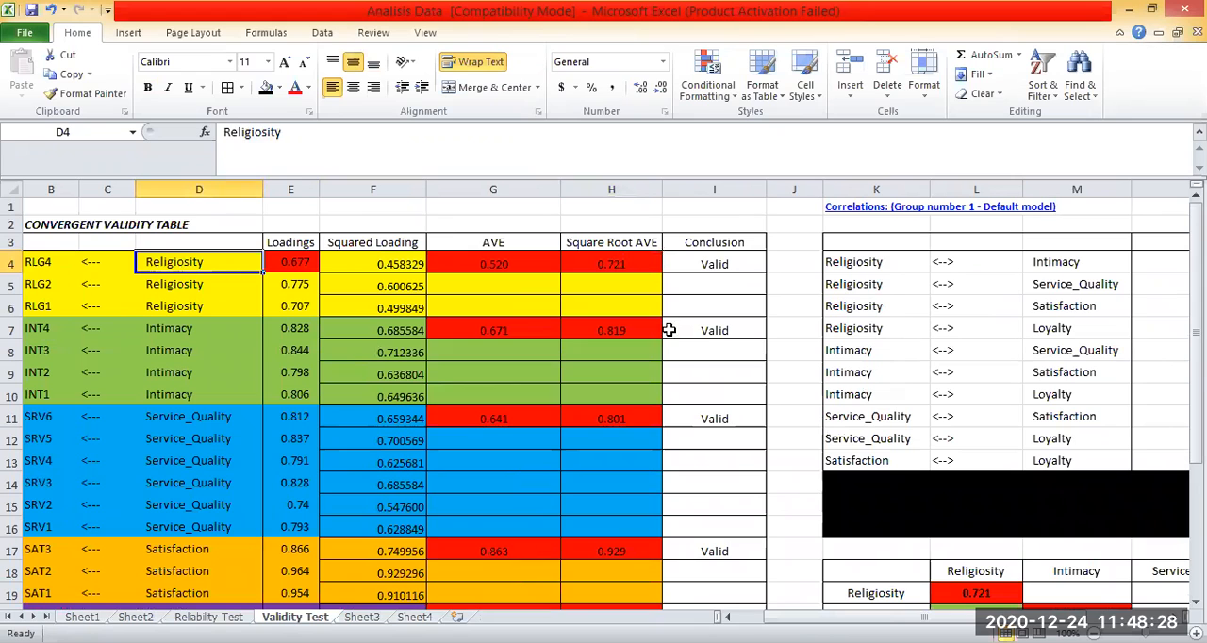
Compare Religiosity's Square Root AVE in H4 with its diagonal entry in L19 of the Discriminant Validity table.
click(617, 263)
scroll(617, 208, down, 2)
scroll(616, 207, up, 1)
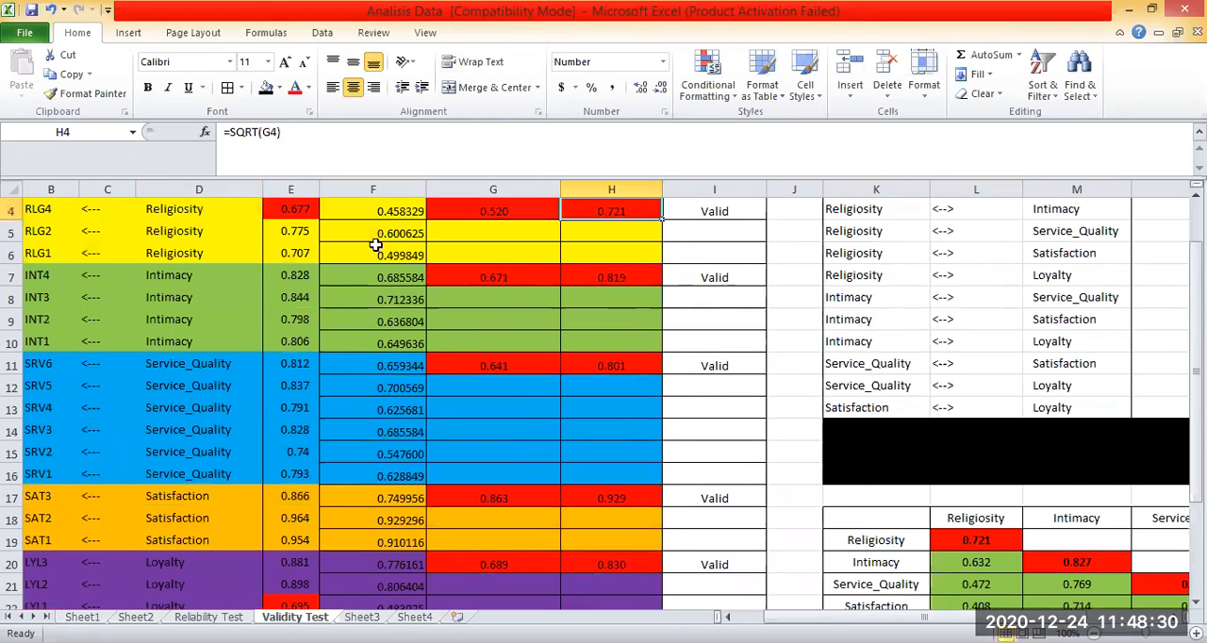
scroll(367, 243, up, 1)
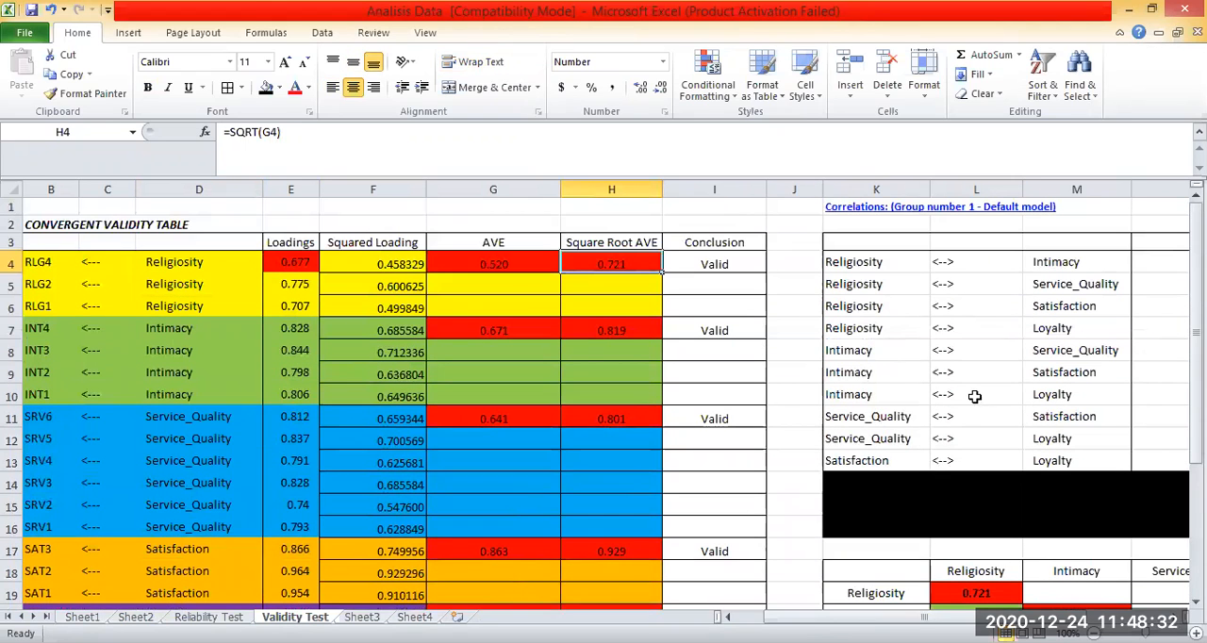
scroll(976, 405, down, 3)
click(976, 407)
drag(999, 617, 1079, 616)
click(1007, 531)
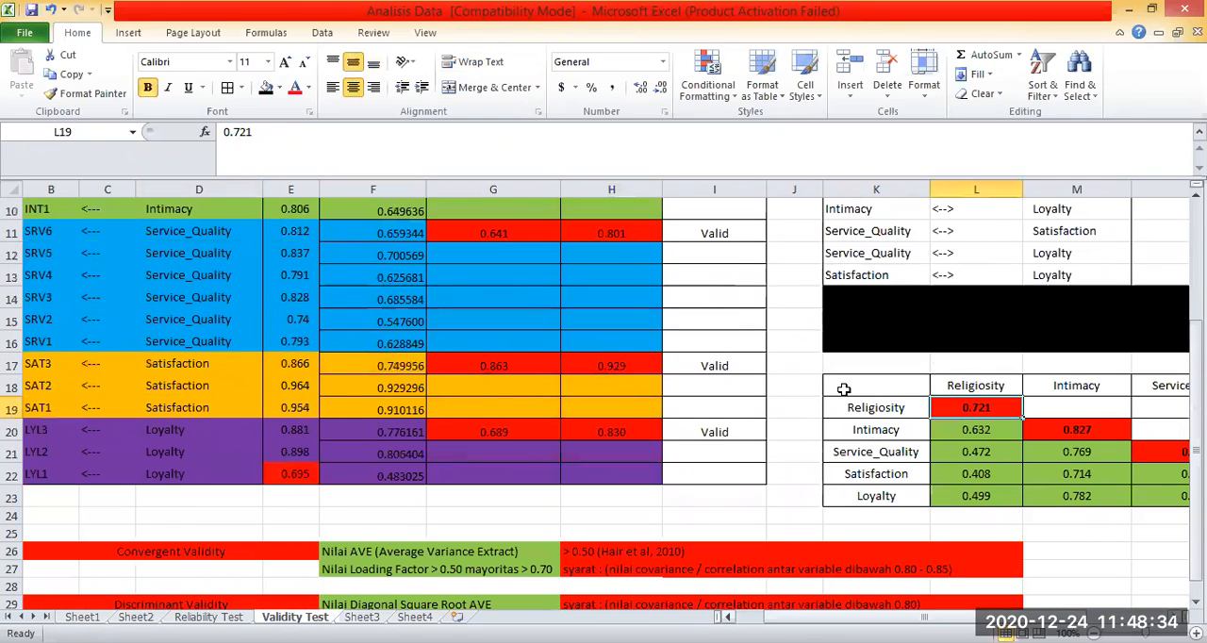
Trace the Intimacy and Service_Quality rows and columns to their diagonal entries in M20 and N21.
click(616, 429)
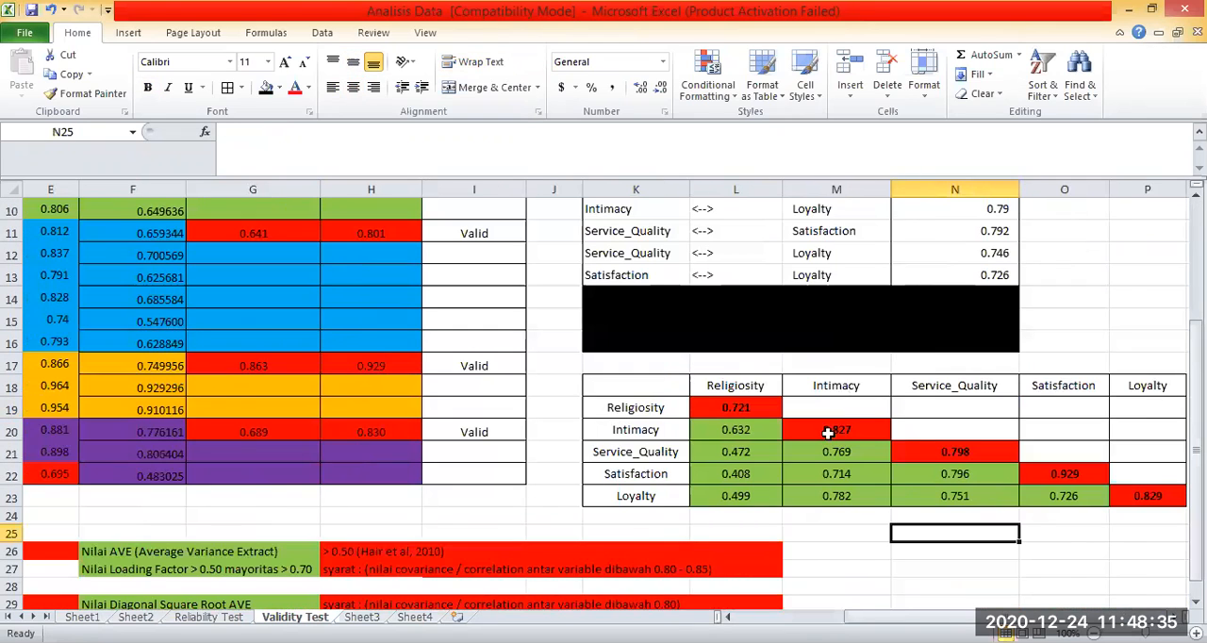
click(878, 440)
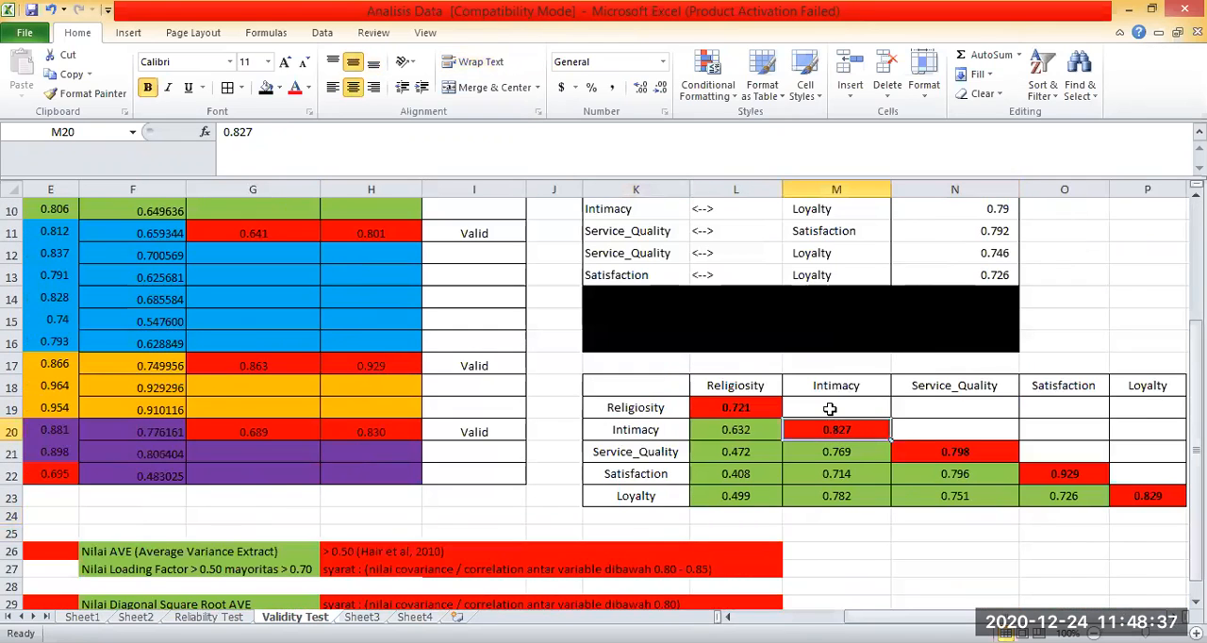
click(952, 389)
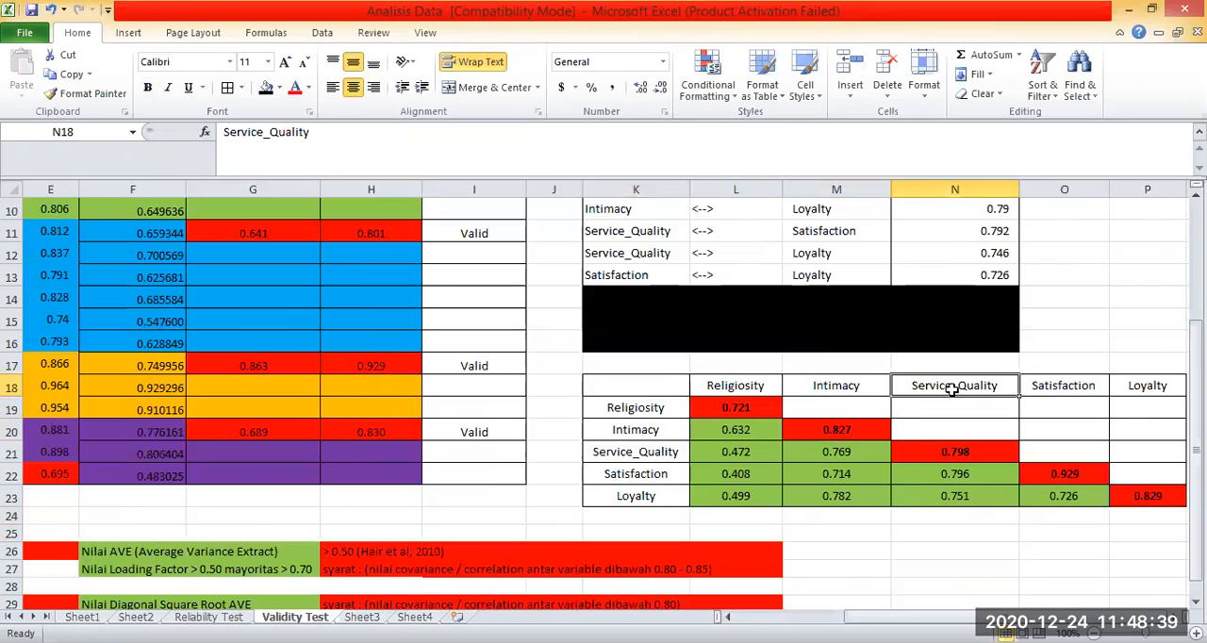
click(948, 449)
click(610, 454)
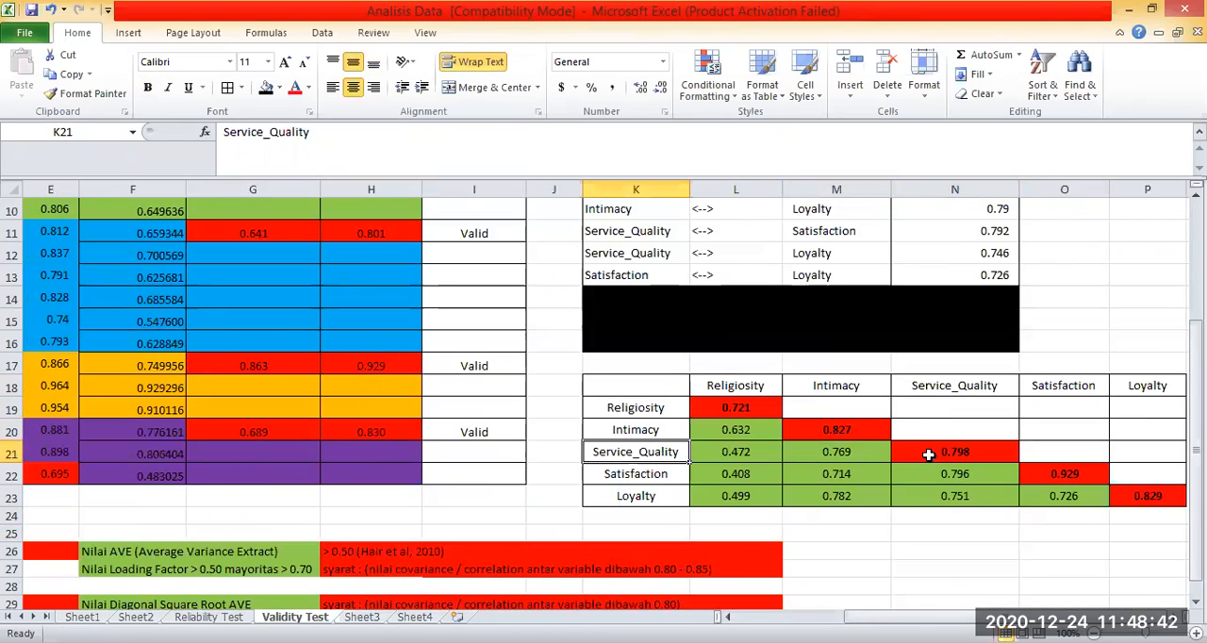
click(922, 454)
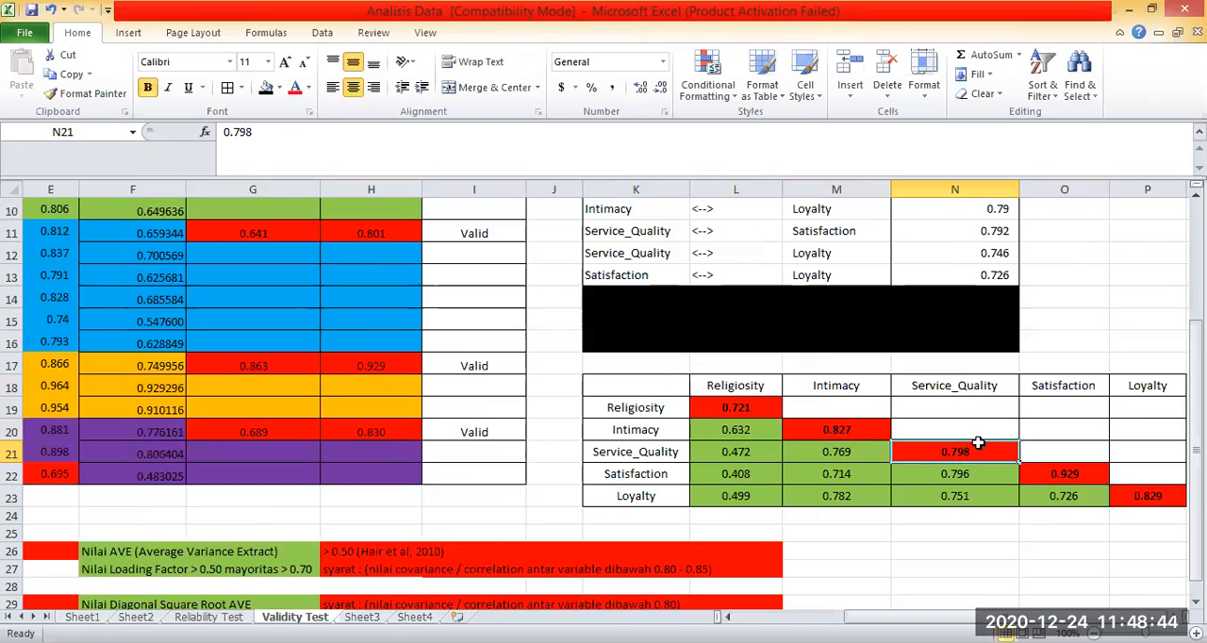
Examine the diagonal entries from M20 through P23 of the Discriminant Validity table.
click(1142, 496)
click(942, 452)
click(848, 431)
click(1148, 491)
click(1025, 472)
click(847, 427)
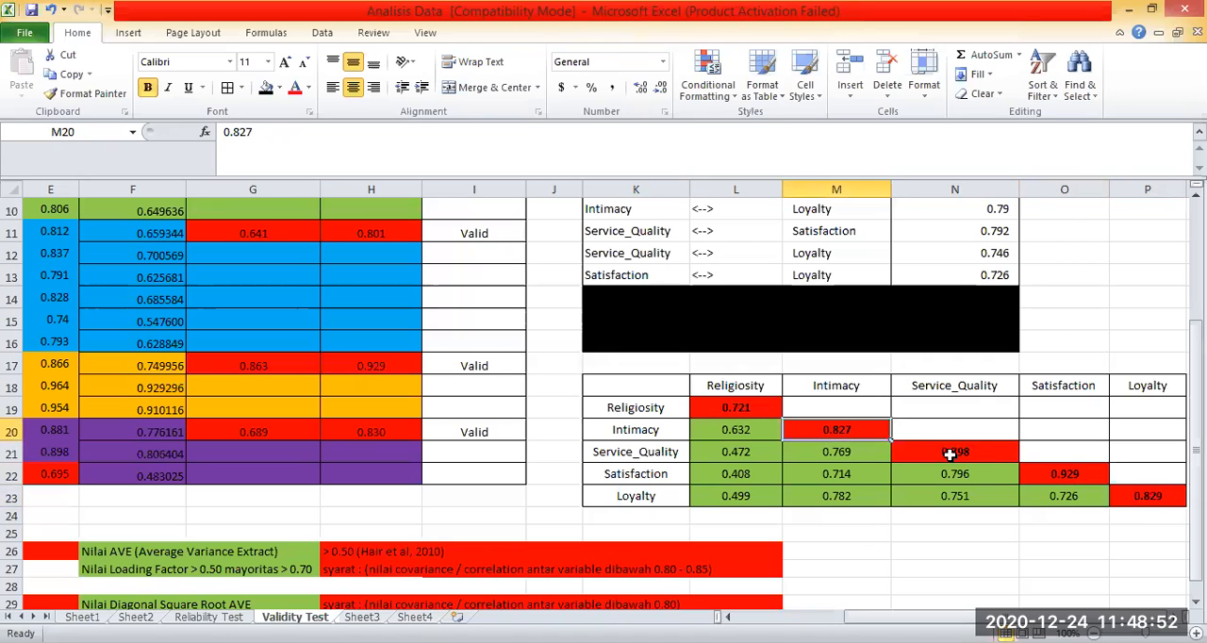
click(1099, 478)
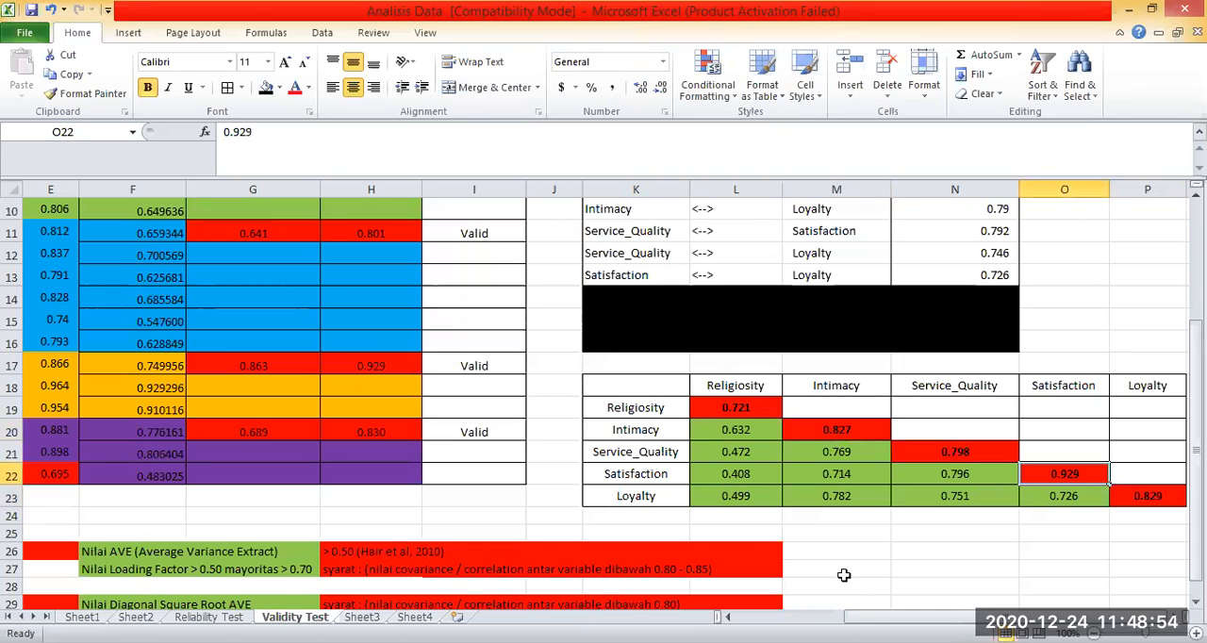
Review the validity criteria in rows 26 to 29 against the matrix block L19:O22 and the Loyalty diagonal entry in P23.
scroll(850, 590, down, 1)
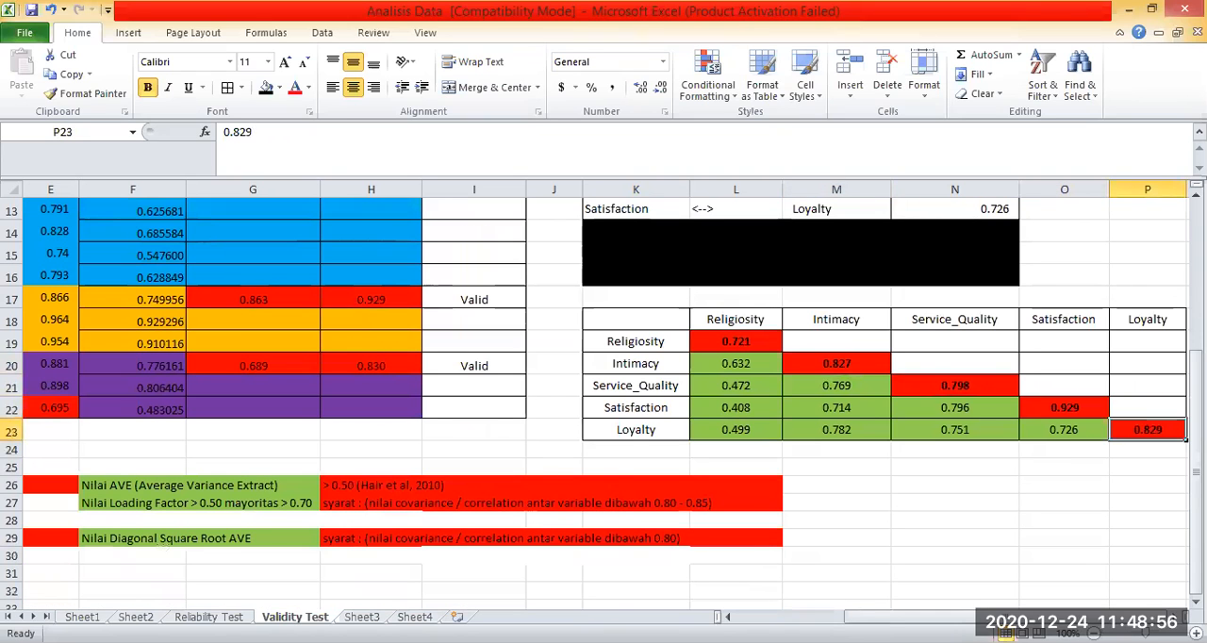
drag(1155, 616, 1061, 617)
key(Down)
key(Down)
key(Down)
key(Down)
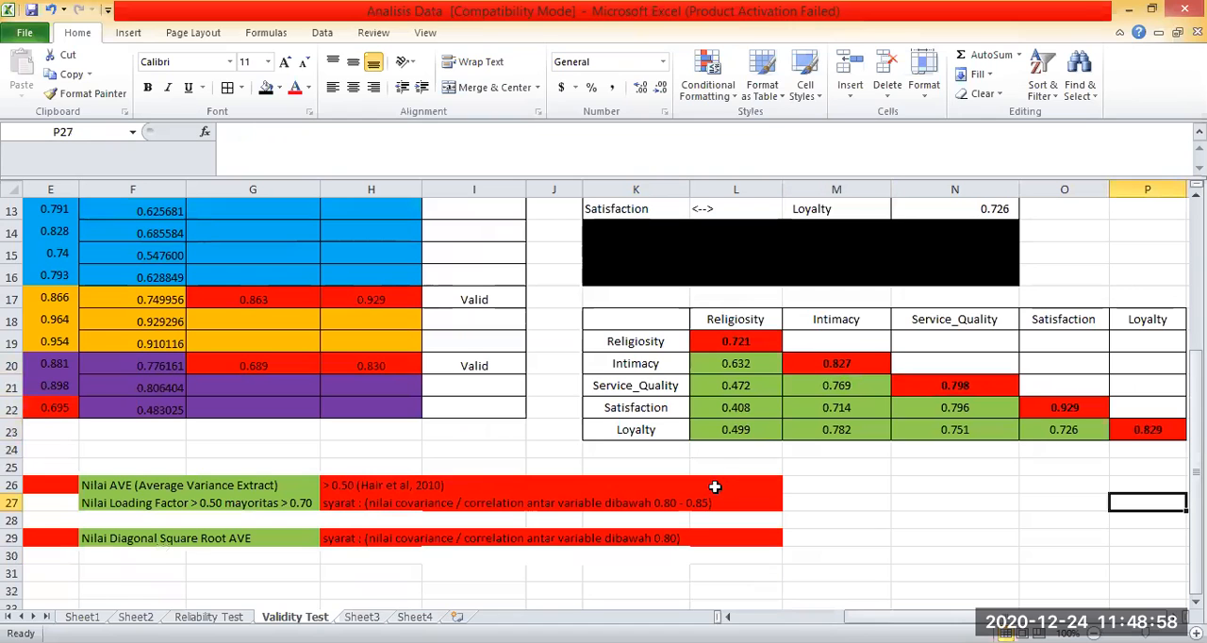
scroll(721, 468, up, 2)
drag(721, 468, 1101, 542)
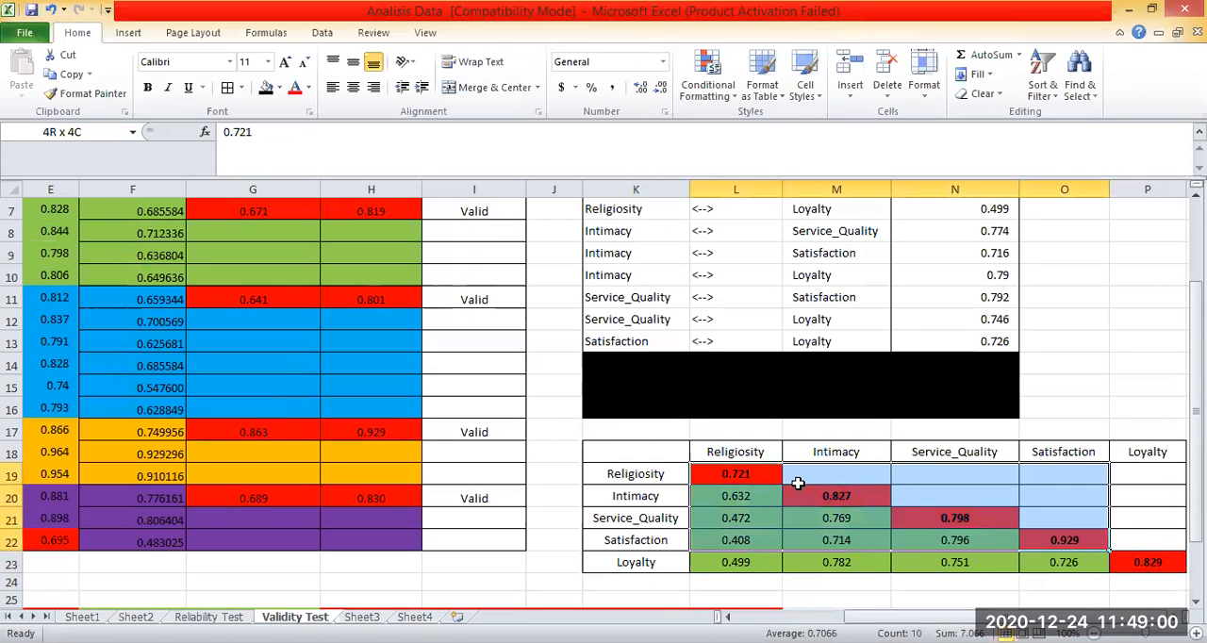
click(984, 522)
click(1128, 560)
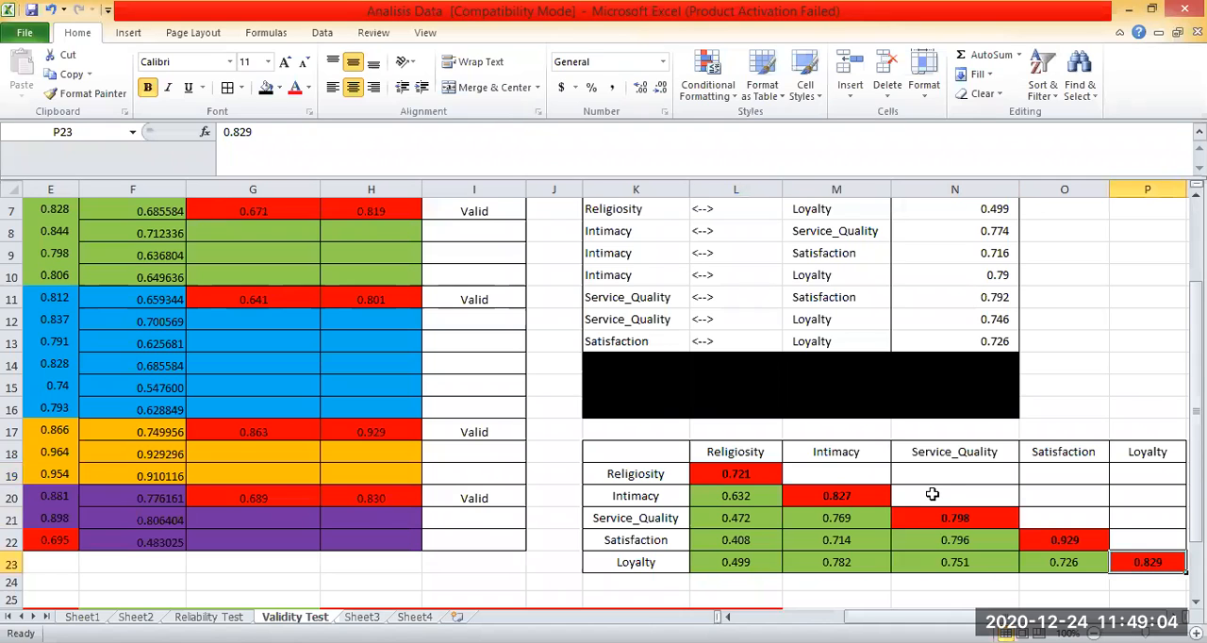
Examine the Religiosity–Intimacy pair in row 4 of the correlations list and the Religiosity column heading in L18.
scroll(932, 494, up, 1)
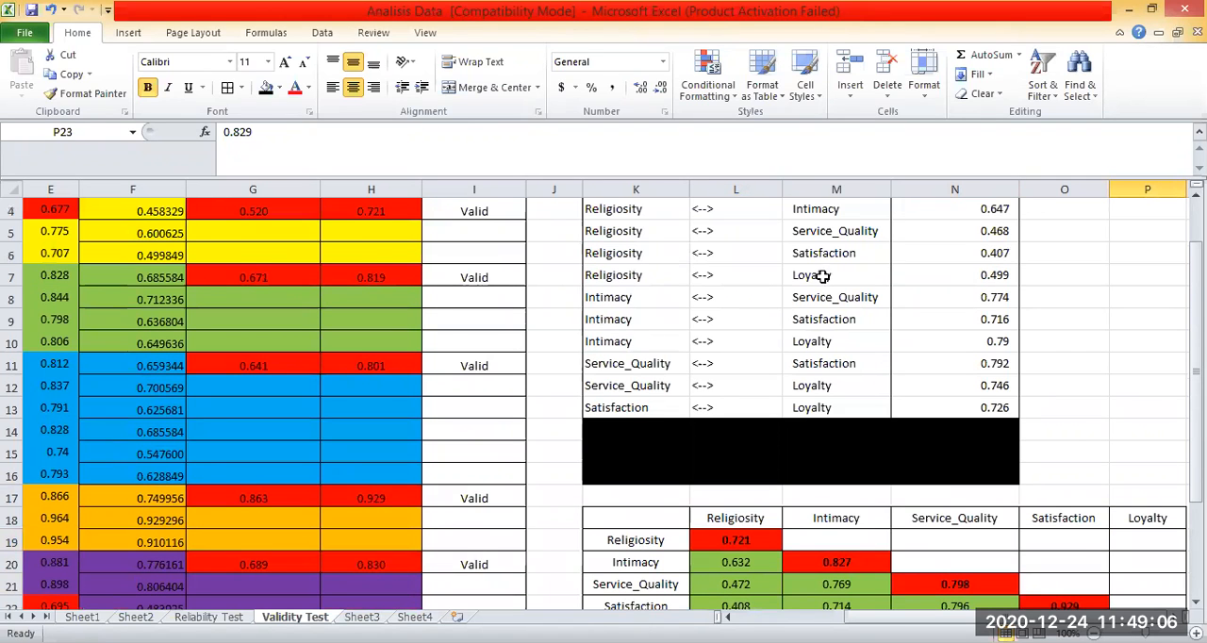
scroll(822, 276, up, 1)
click(635, 263)
click(824, 270)
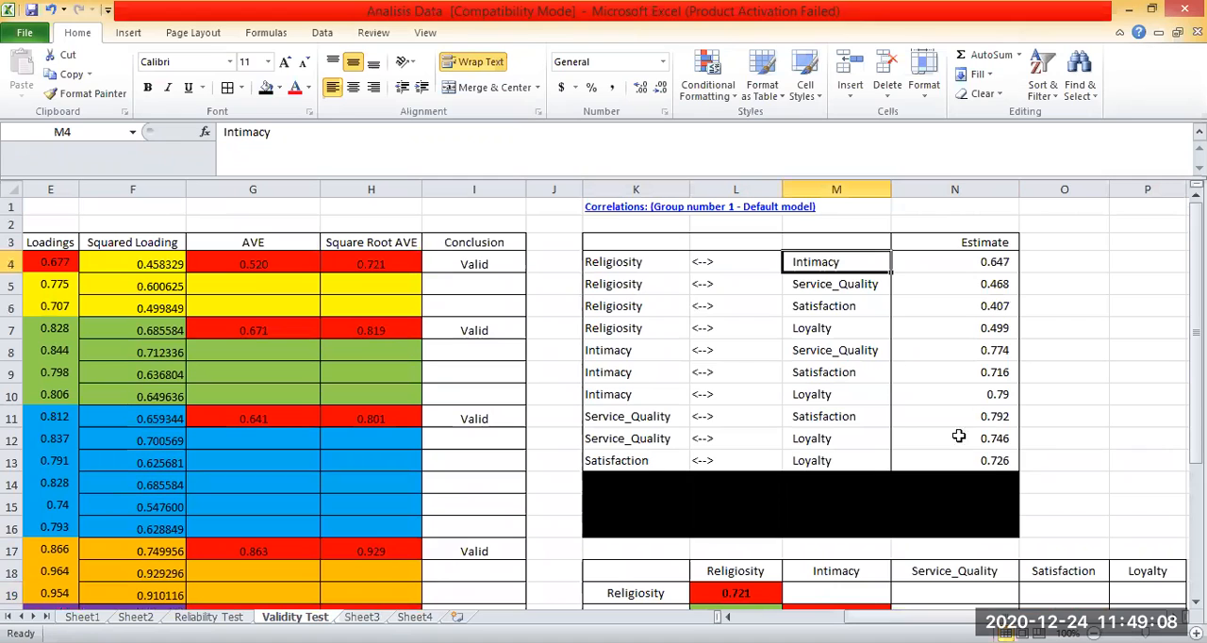
click(1022, 330)
scroll(977, 283, down, 1)
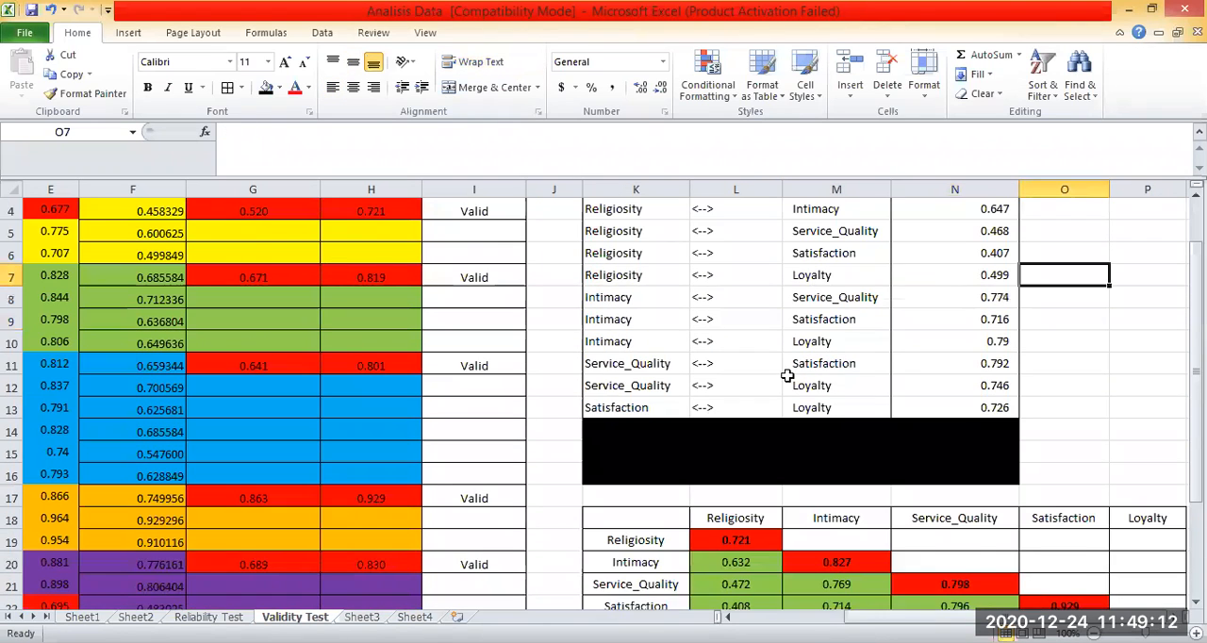
scroll(801, 396, up, 1)
scroll(739, 509, down, 2)
click(722, 456)
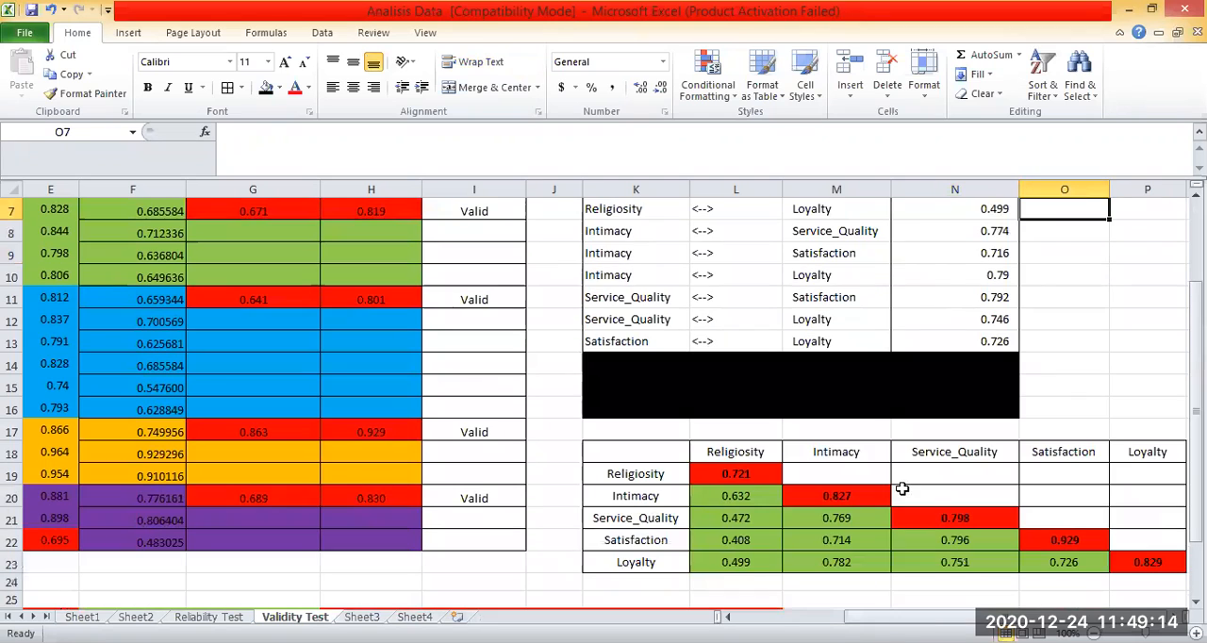
scroll(965, 306, up, 2)
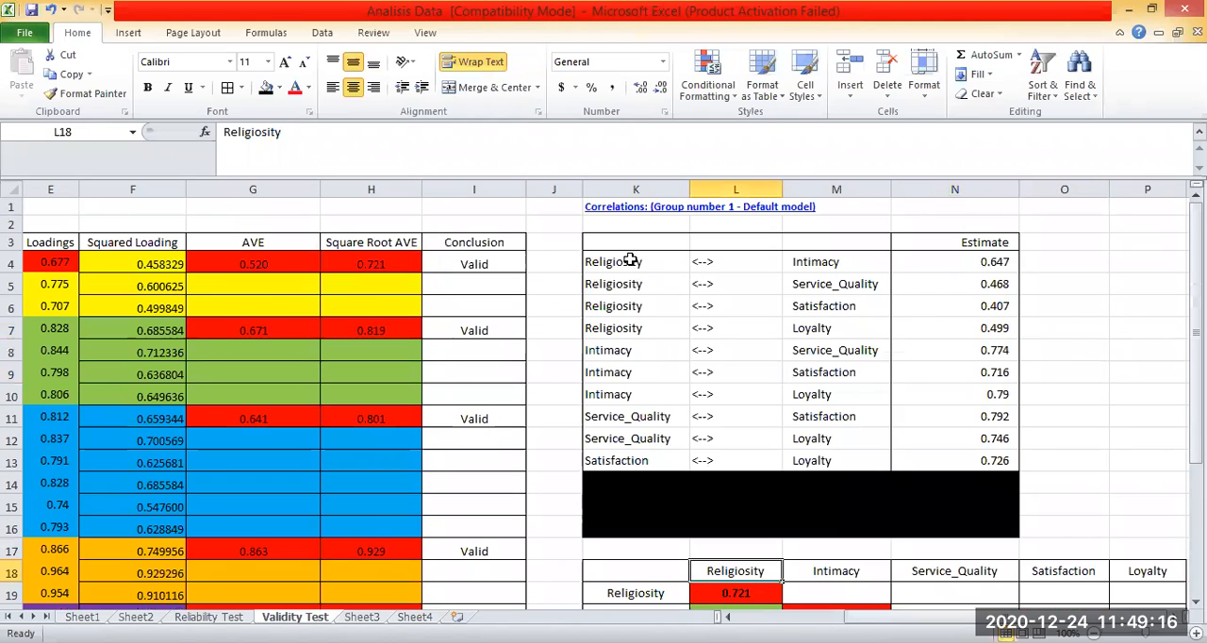
Trace the Religiosity–Intimacy pair across row 4 to its estimate in N4.
click(630, 260)
key(Right)
key(Right)
key(Right)
scroll(643, 491, down, 2)
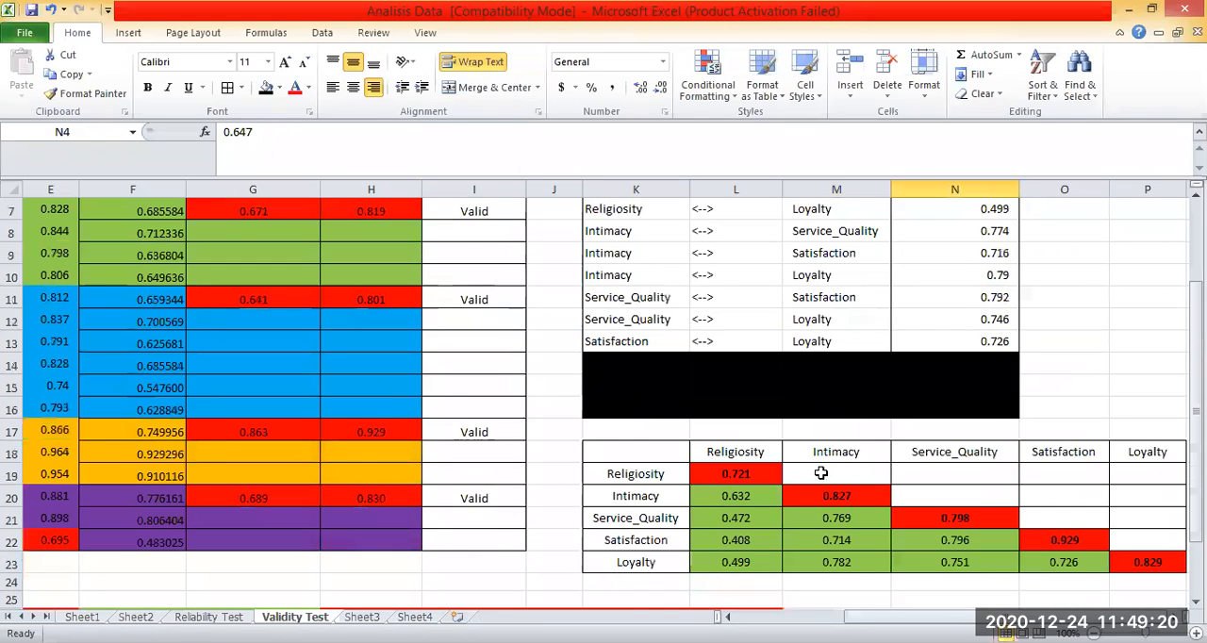
Match the Religiosity–Service_Quality estimate in N5 to its matrix cell L21, and check the Religiosity–Intimacy cell L20.
scroll(613, 286, up, 2)
key(Left)
key(Down)
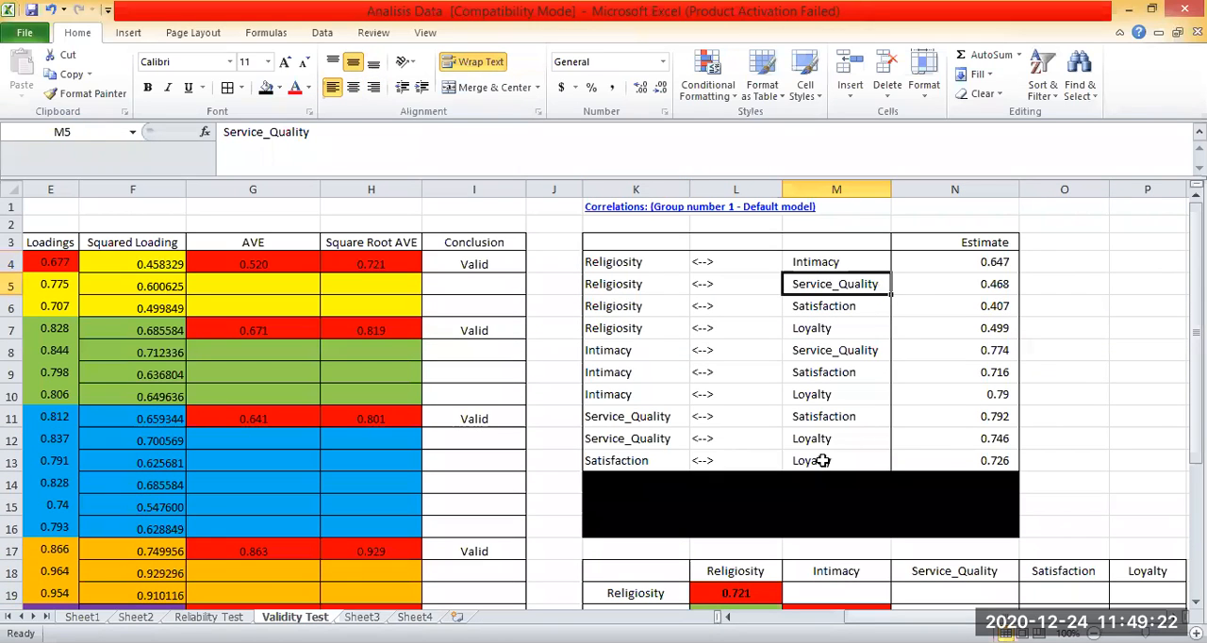
key(Right)
scroll(741, 522, down, 2)
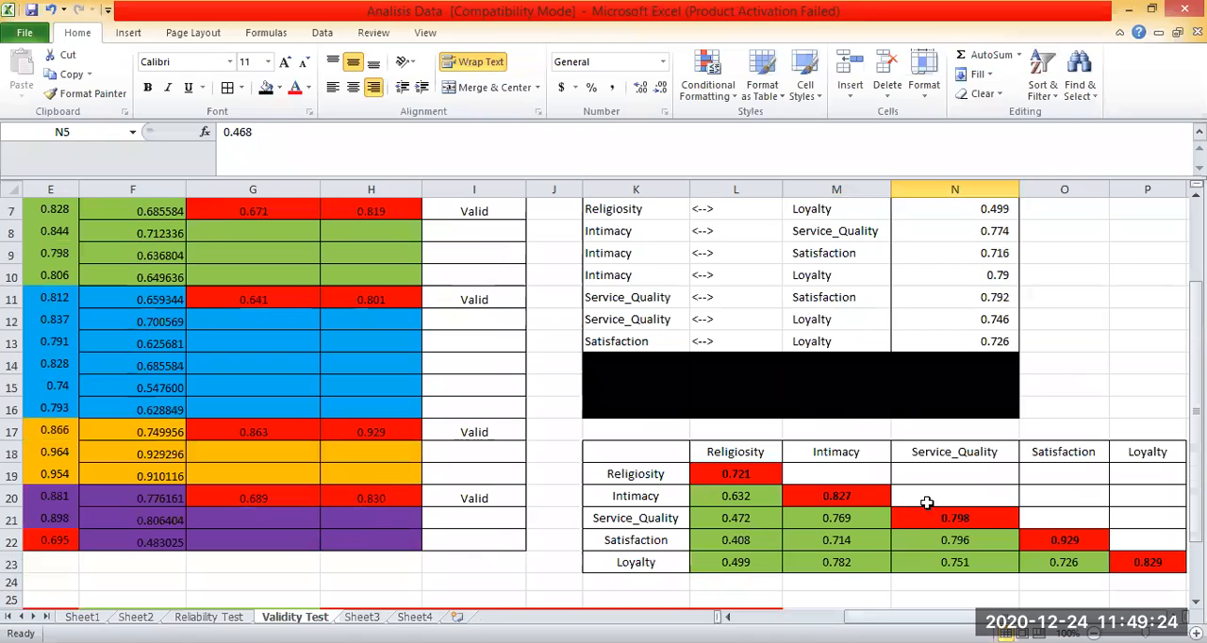
click(741, 519)
scroll(926, 502, up, 2)
scroll(824, 496, down, 2)
key(Up)
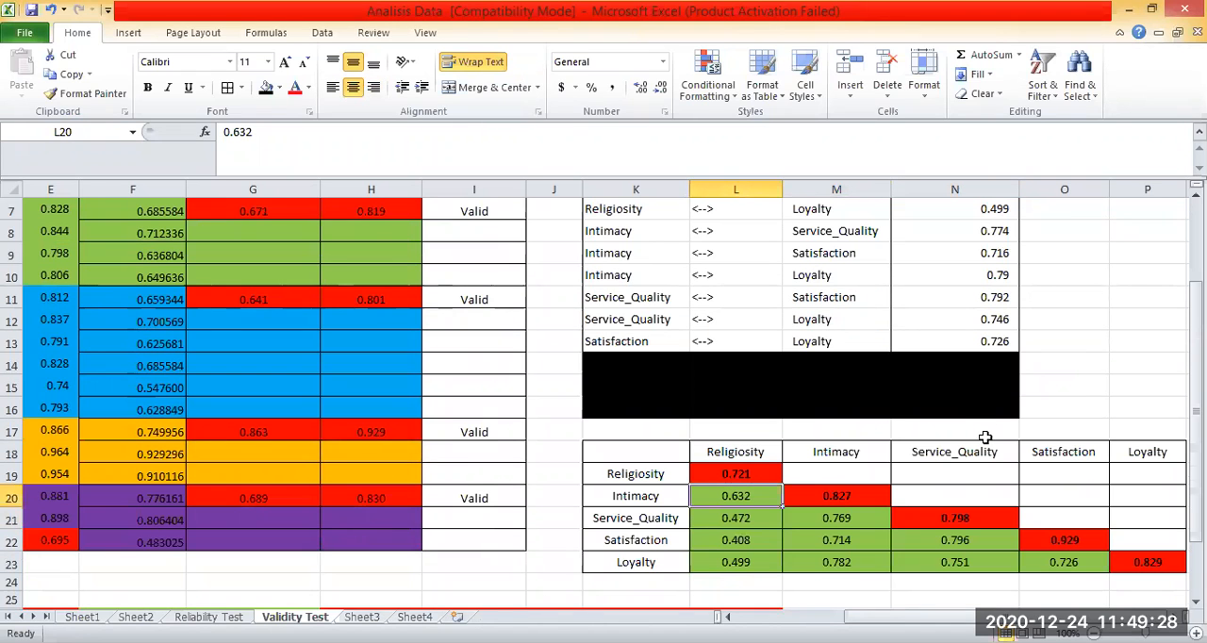
scroll(880, 500, up, 2)
scroll(798, 493, down, 2)
Set the diagonal entry for Intimacy in M20 to 0.819 and for Service_Quality in N21 to 0.801.
click(797, 493)
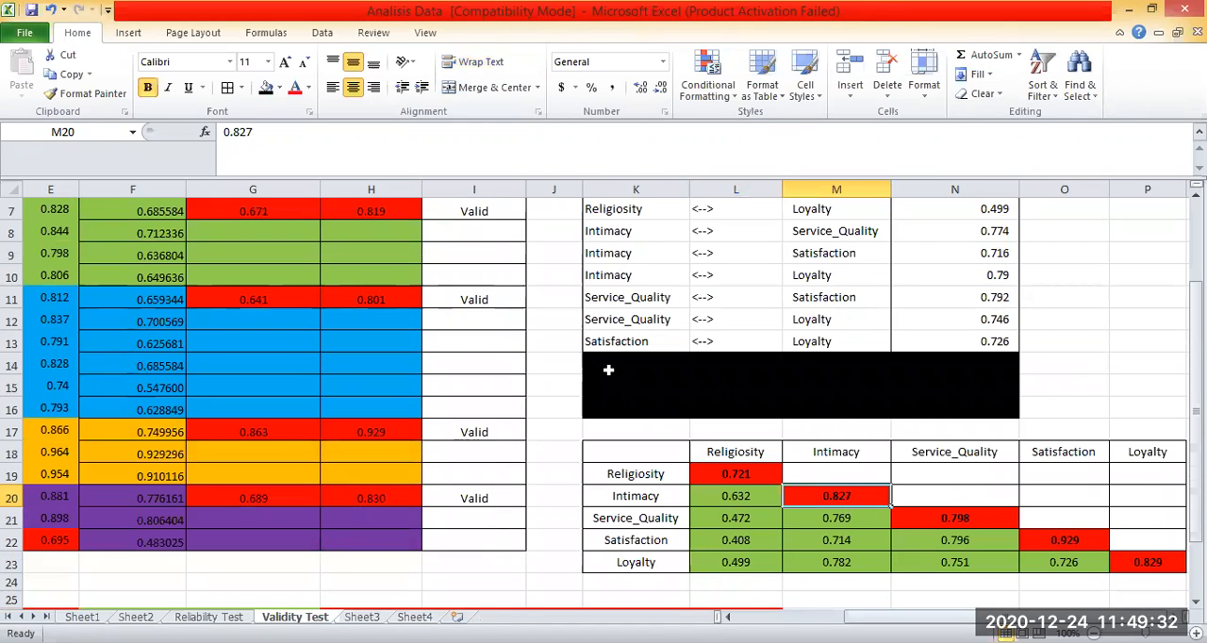
text(0.819)
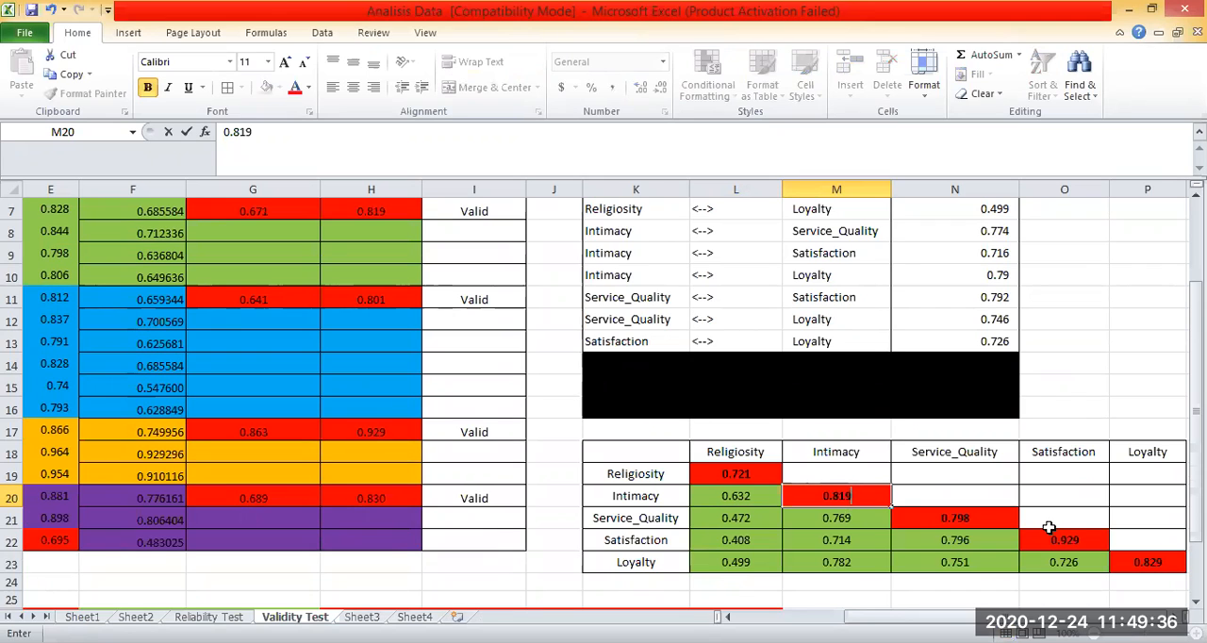
key(Down)
key(Right)
text(0.801)
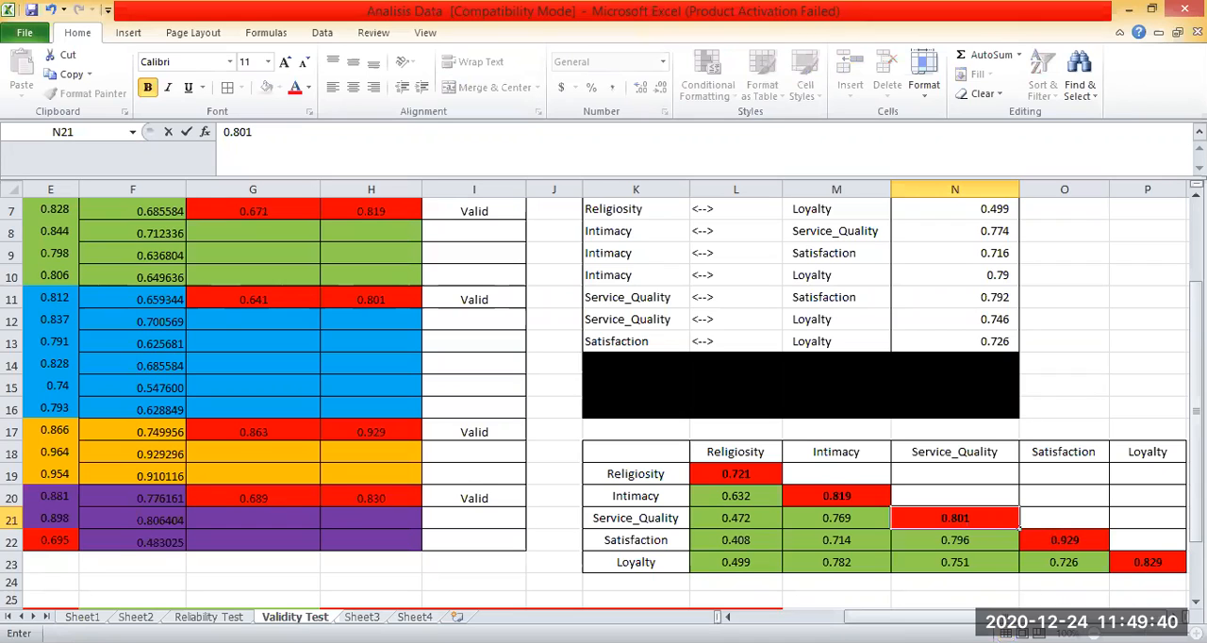
Check the Satisfaction diagonal entry in O22 and set the Loyalty diagonal entry in P23 to 0.83.
drag(952, 617, 953, 616)
click(1048, 543)
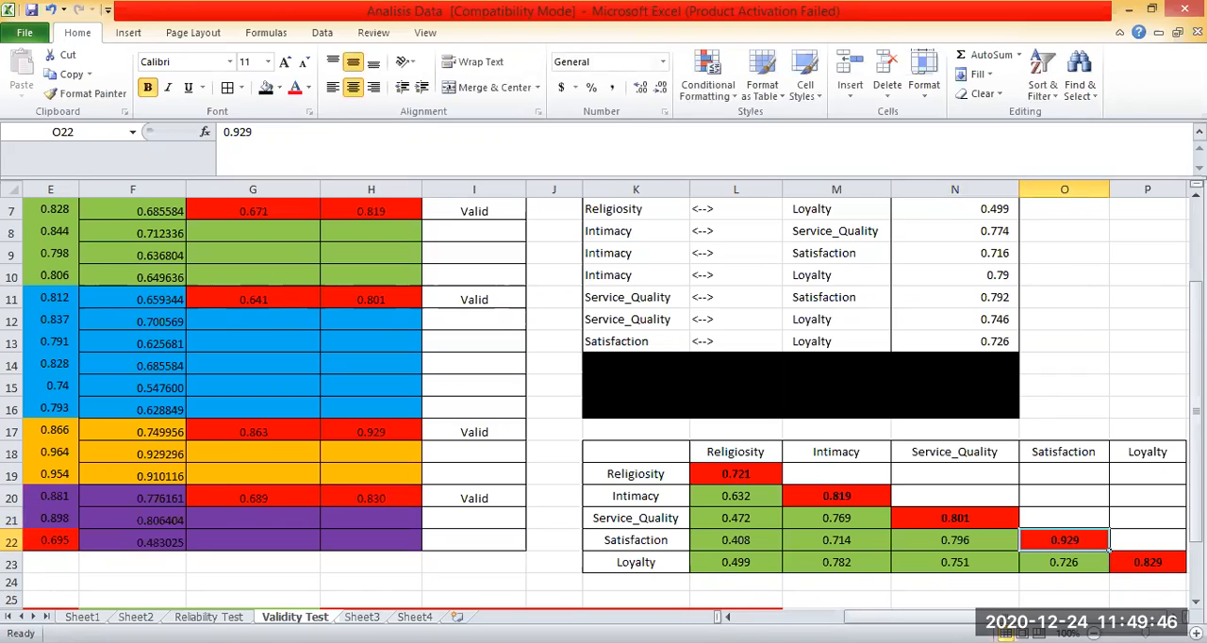
click(1147, 563)
text(0.8)
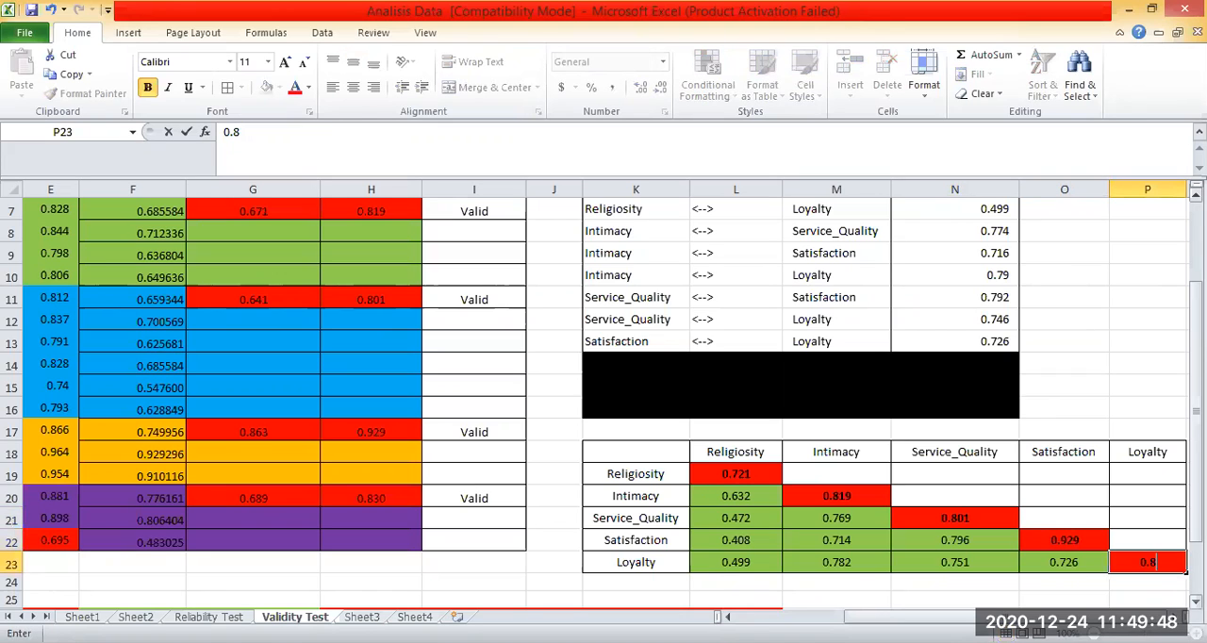
text(3)
key(Return)
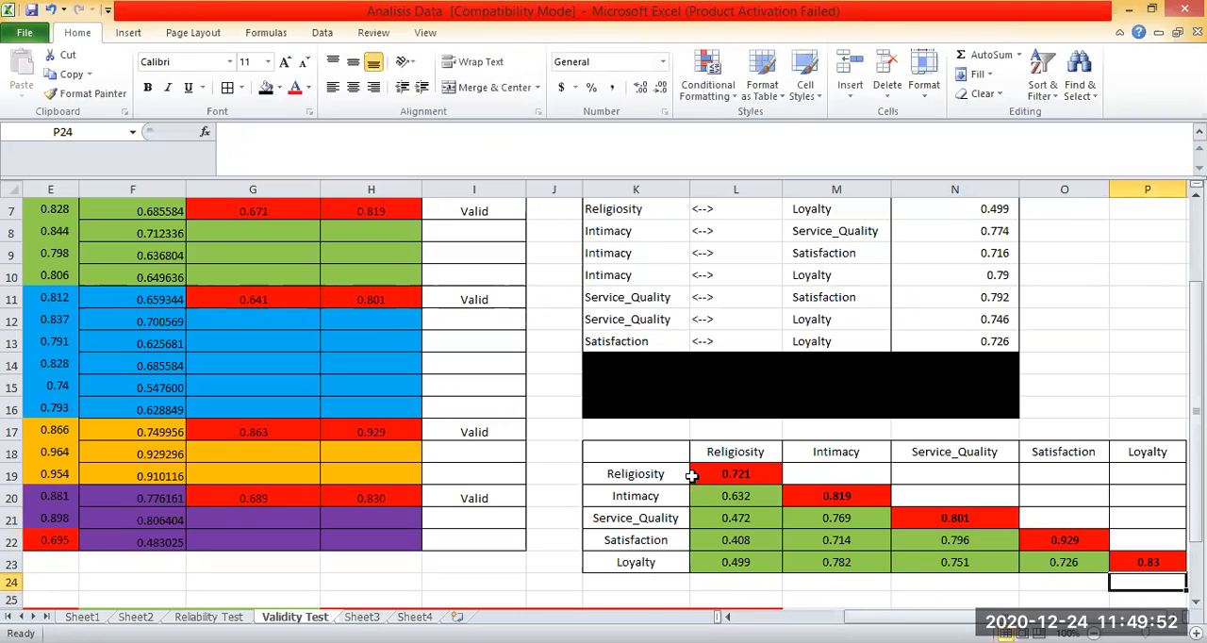
Copy the Religiosity–Intimacy estimate from N4 into matrix cell L20.
scroll(695, 474, up, 1)
scroll(933, 396, down, 1)
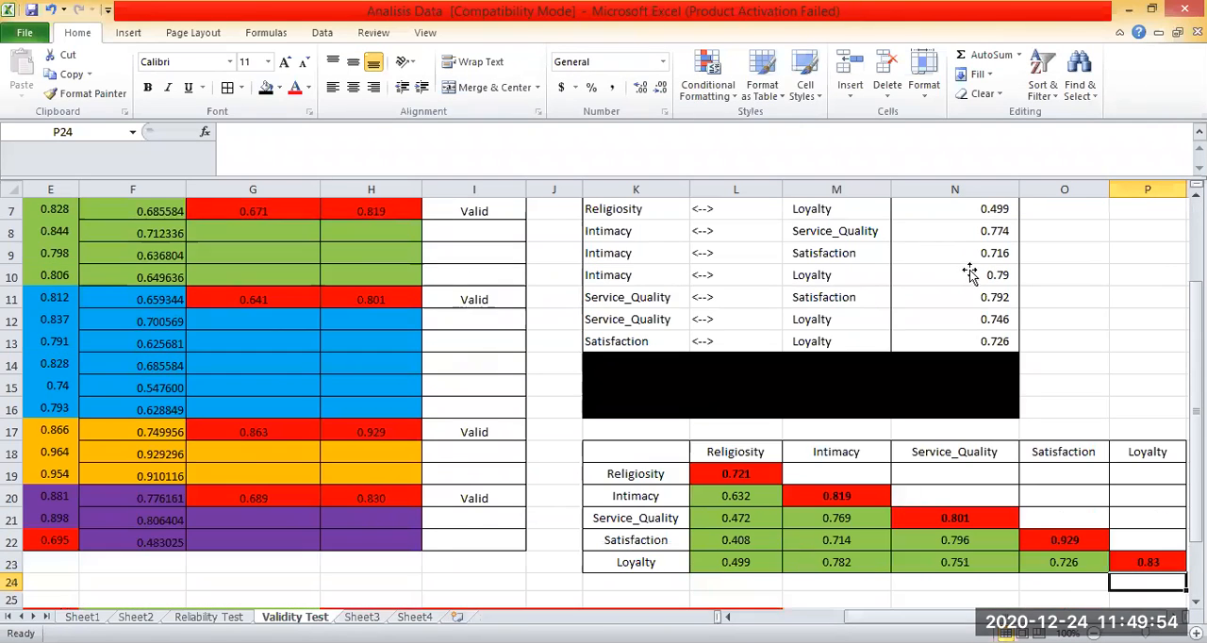
scroll(970, 273, up, 2)
click(972, 264)
key(ctrl+c)
scroll(734, 427, down, 3)
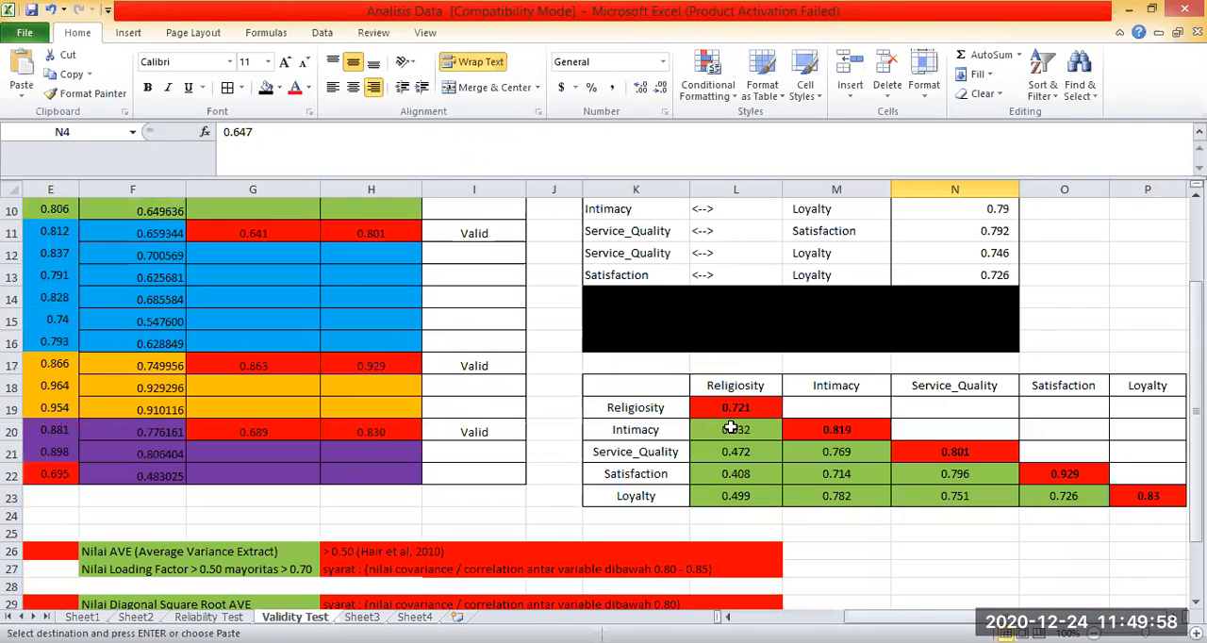
right_click(735, 429)
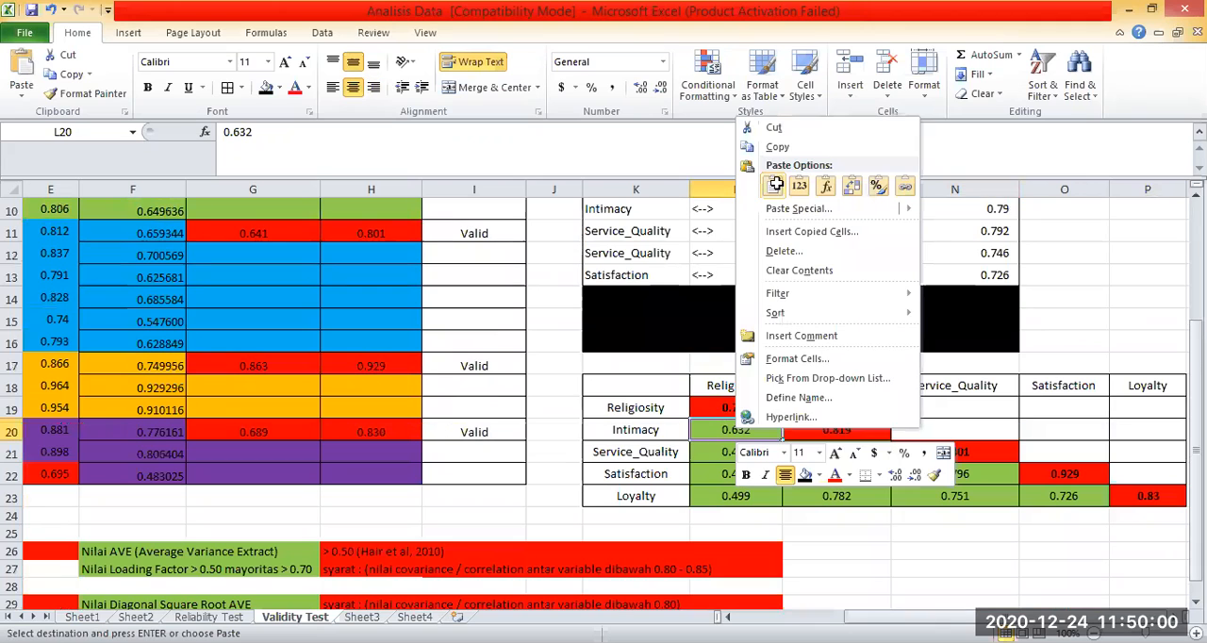
Copy the Religiosity–Service_Quality estimate from N5 into matrix cell L21 and the Religiosity–Satisfaction estimate from N6 into L22.
scroll(989, 292, up, 3)
click(929, 284)
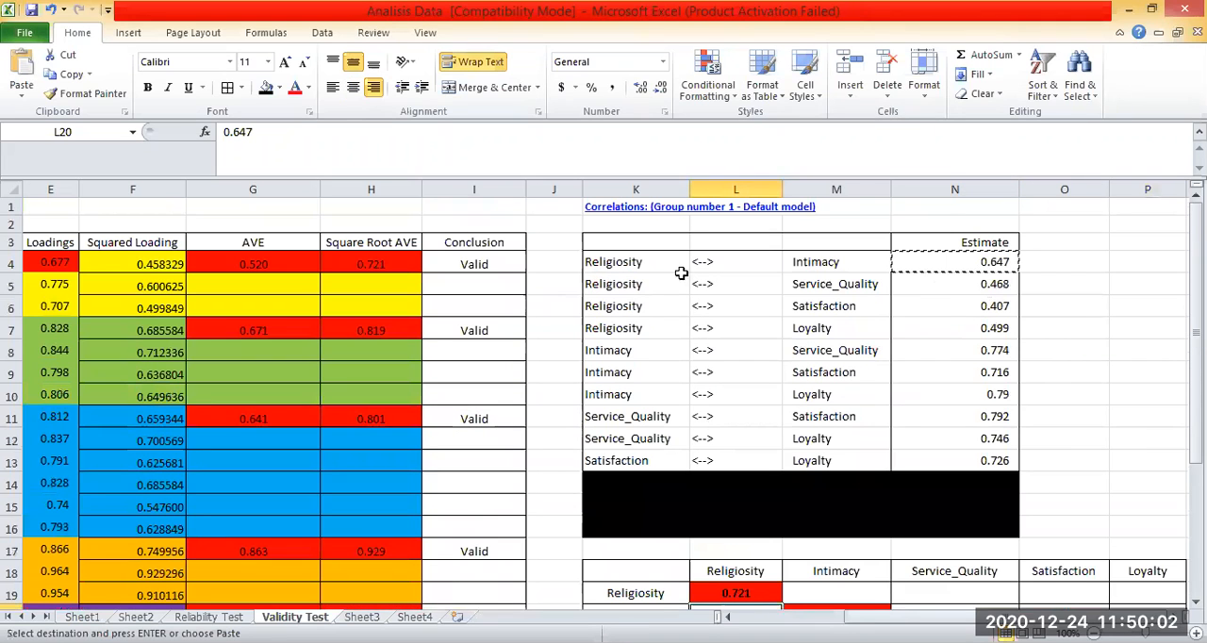
key(Left)
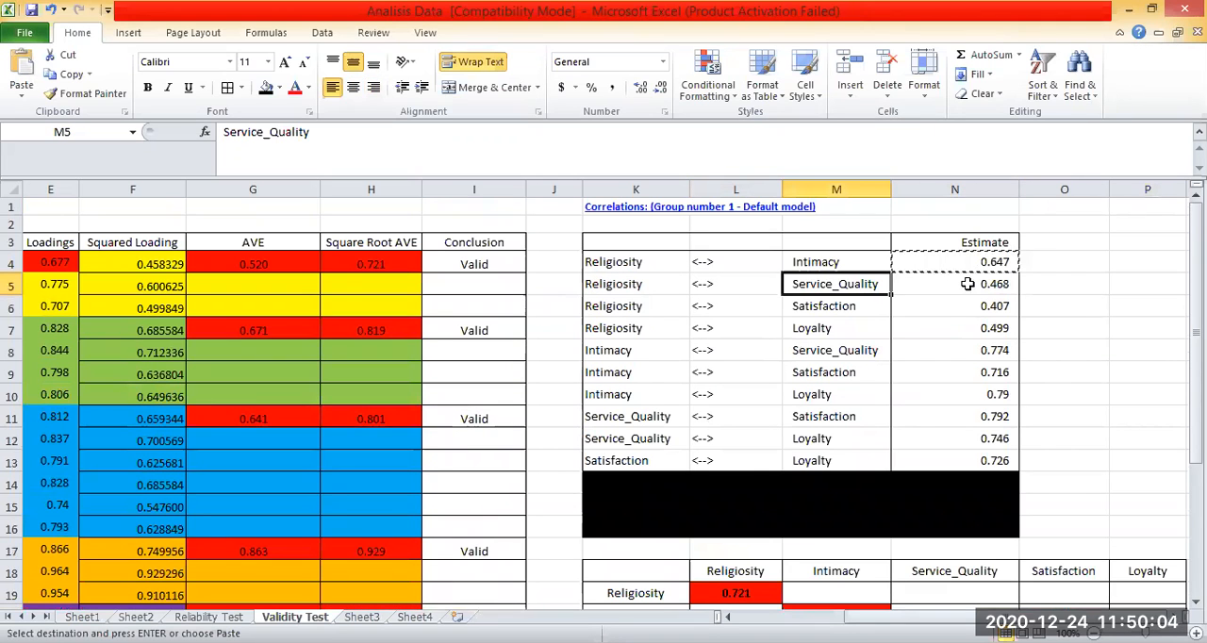
click(967, 284)
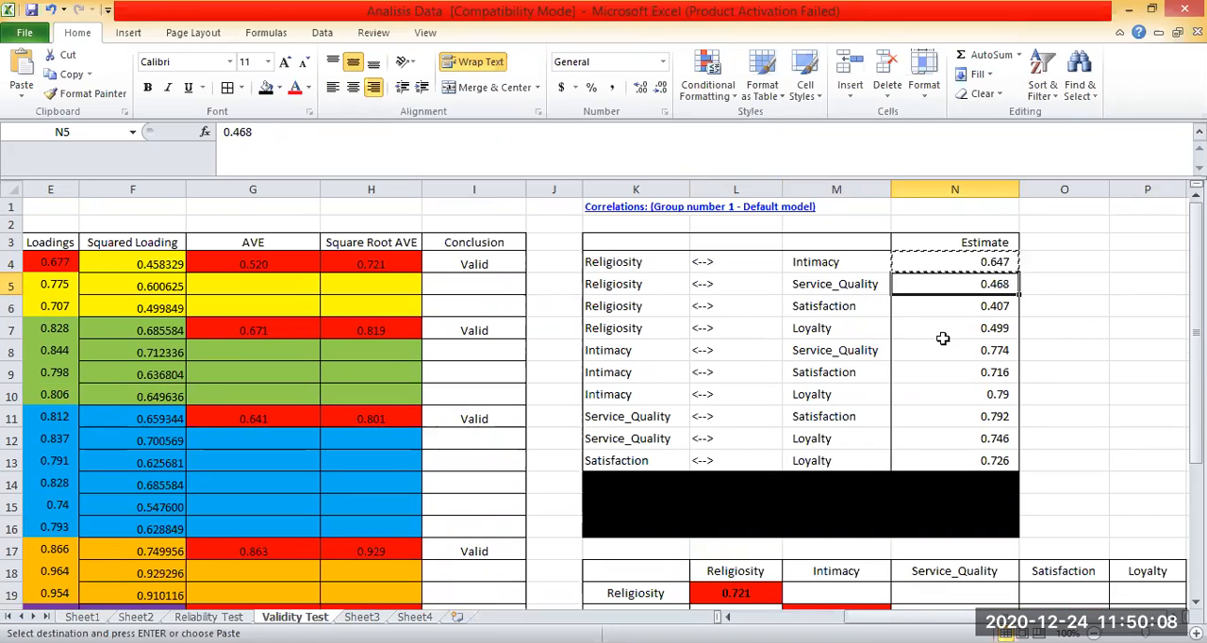
key(ctrl+c)
click(979, 307)
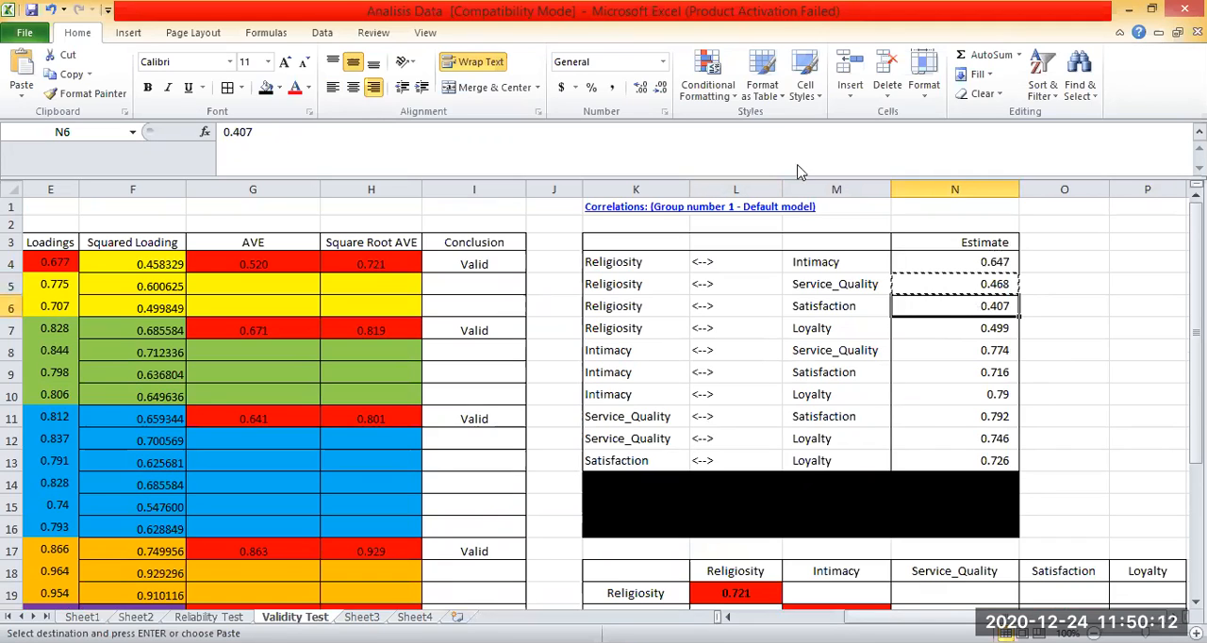
key(ctrl+c)
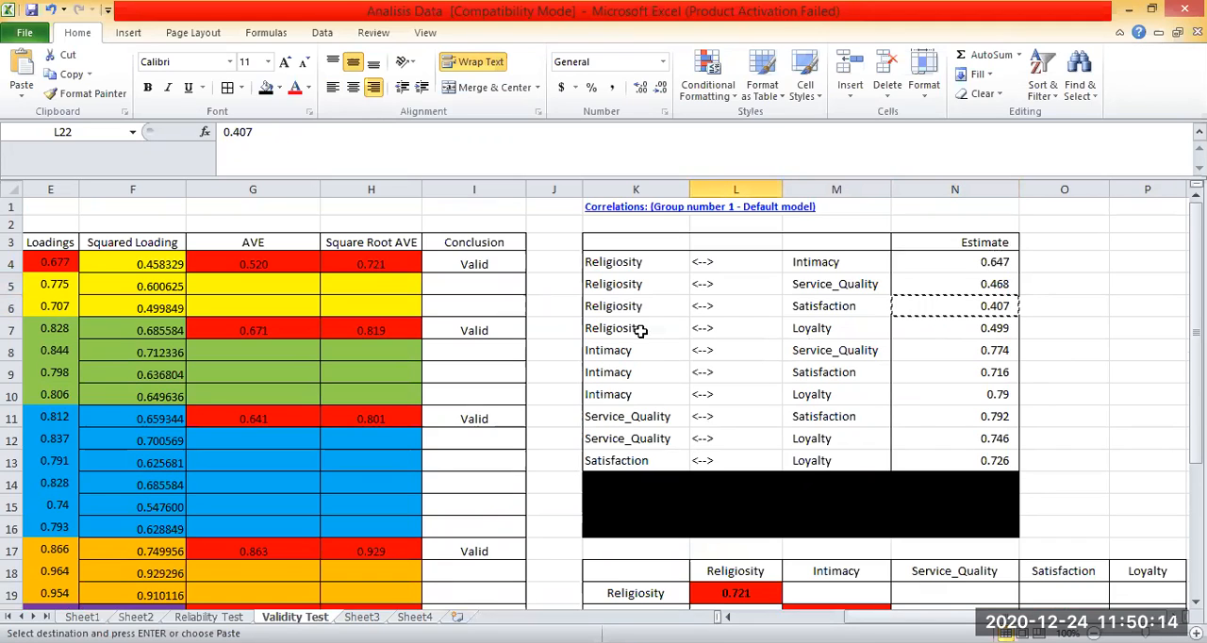
Copy the Religiosity–Loyalty estimate from N7 into matrix cell L23.
click(642, 329)
click(946, 323)
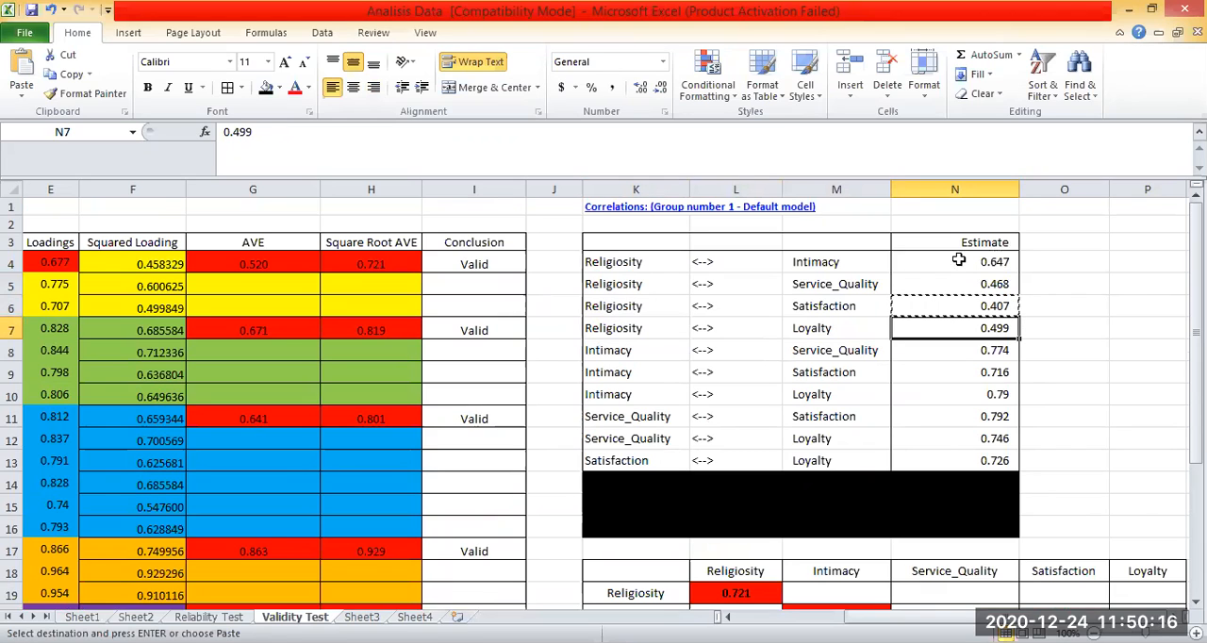
scroll(714, 493, down, 3)
click(715, 494)
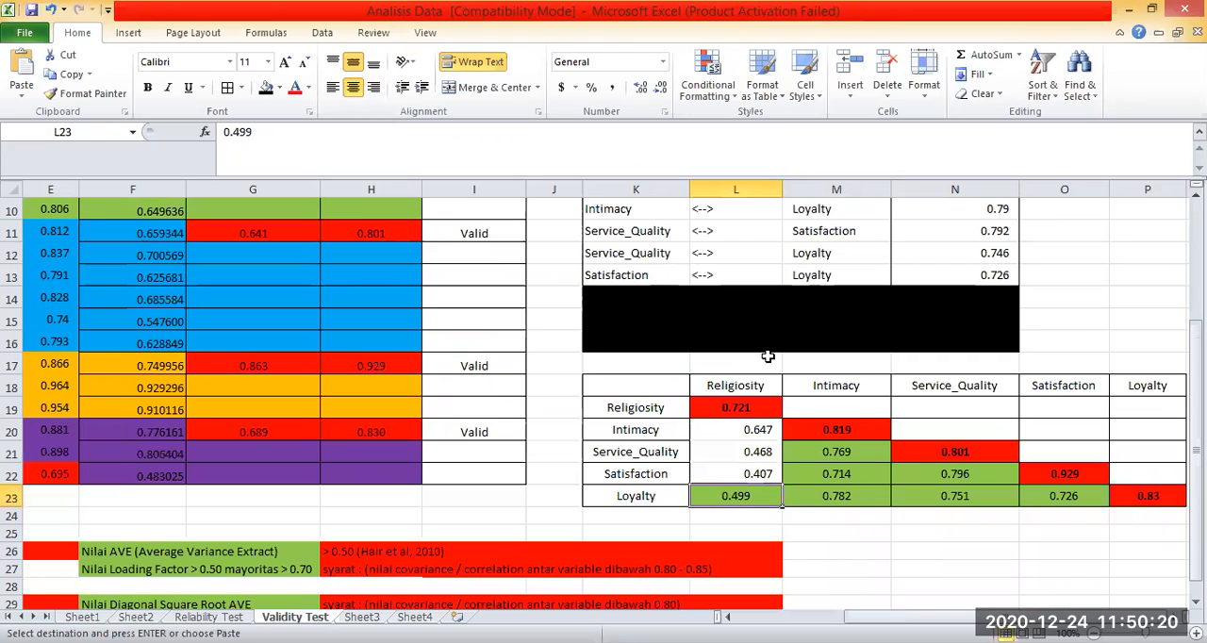
key(ctrl+v)
Copy the Intimacy–Service_Quality estimate from N8 into matrix cell M21.
click(924, 408)
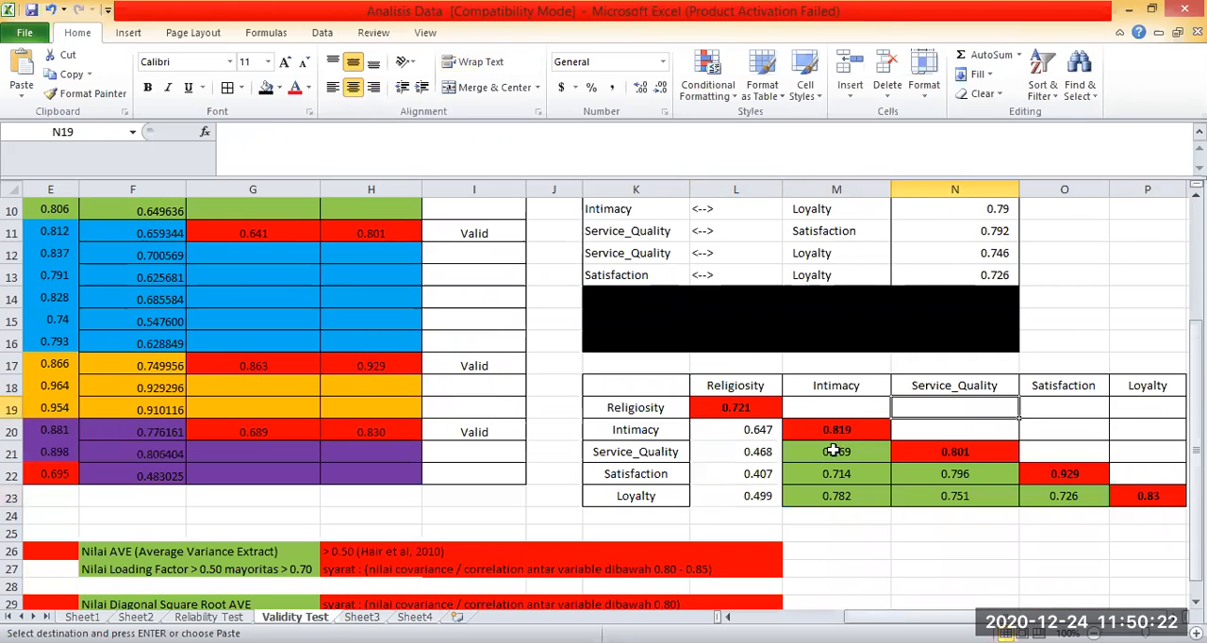
drag(835, 385, 826, 451)
click(635, 452)
scroll(617, 356, up, 3)
click(617, 354)
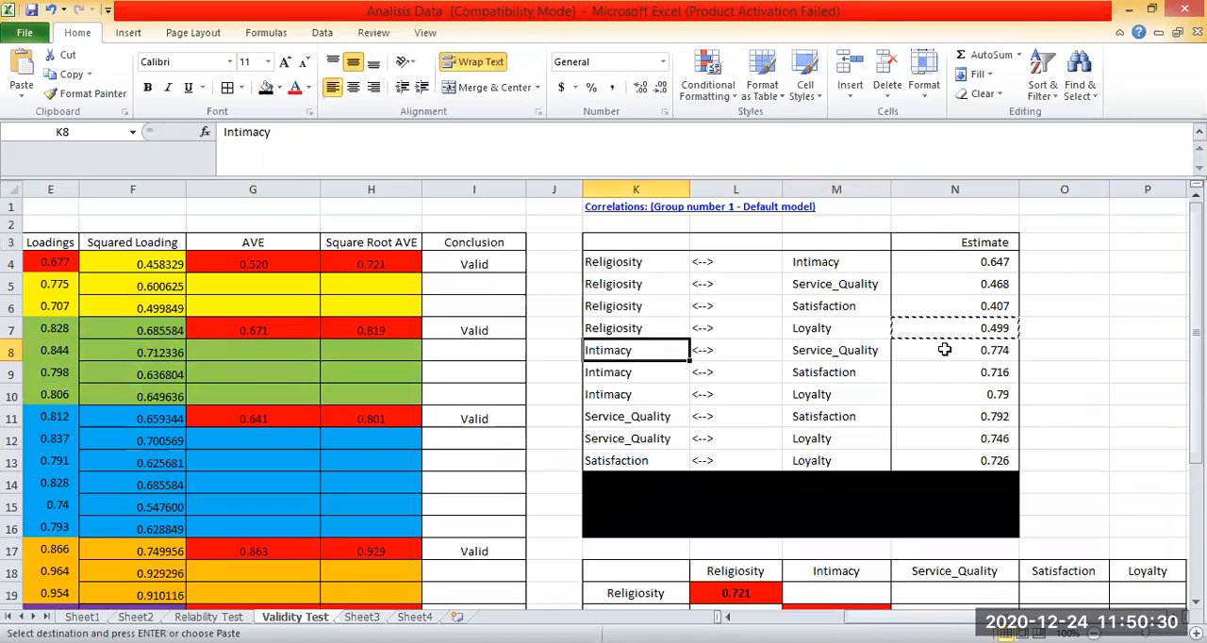
Copy the Intimacy–Satisfaction estimate from N9 into matrix cell M22.
click(1000, 374)
scroll(835, 268, down, 5)
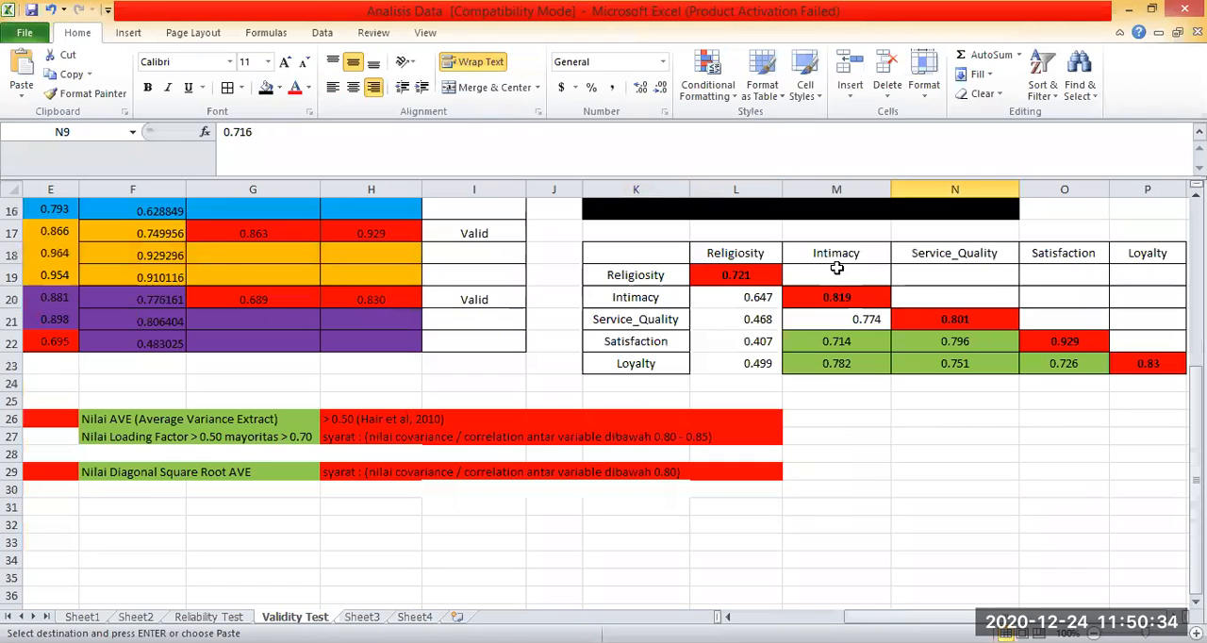
scroll(949, 318, up, 4)
right_click(950, 319)
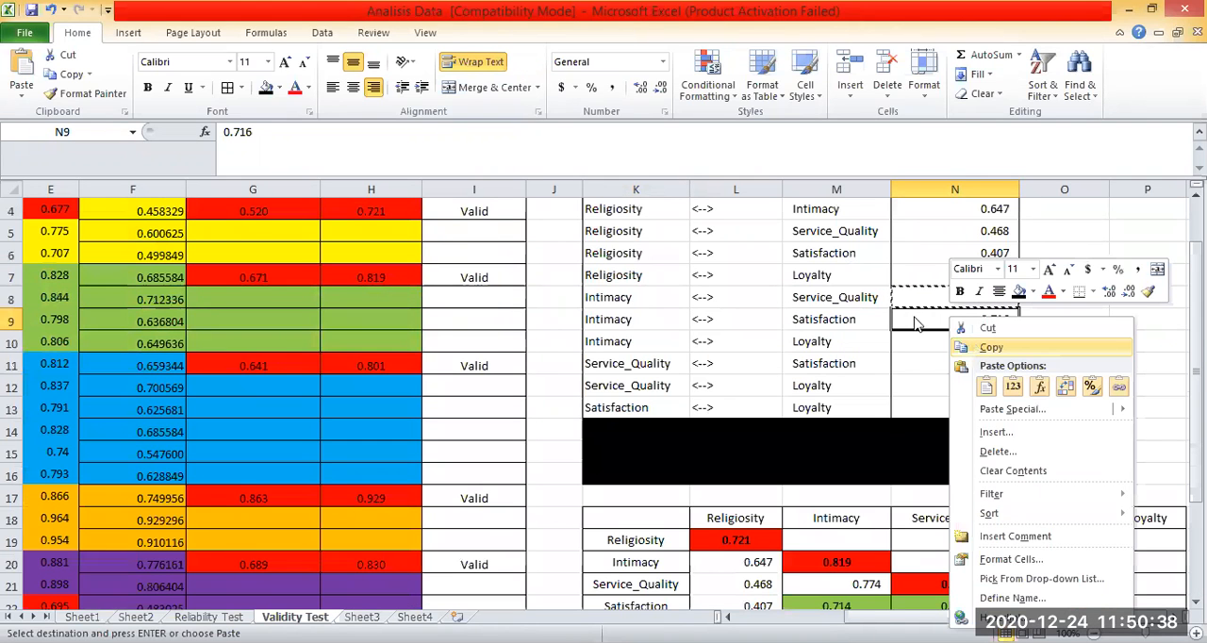
scroll(886, 245, down, 2)
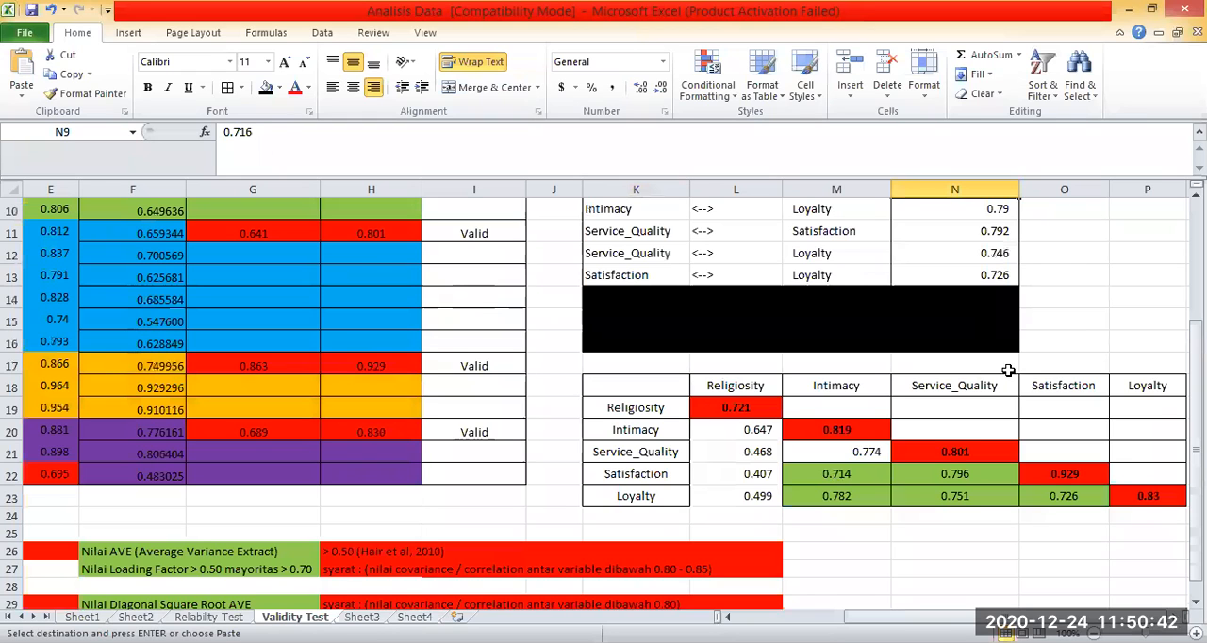
Copy the Intimacy–Loyalty estimate from N10 into matrix cell M23.
scroll(999, 342, up, 2)
click(997, 342)
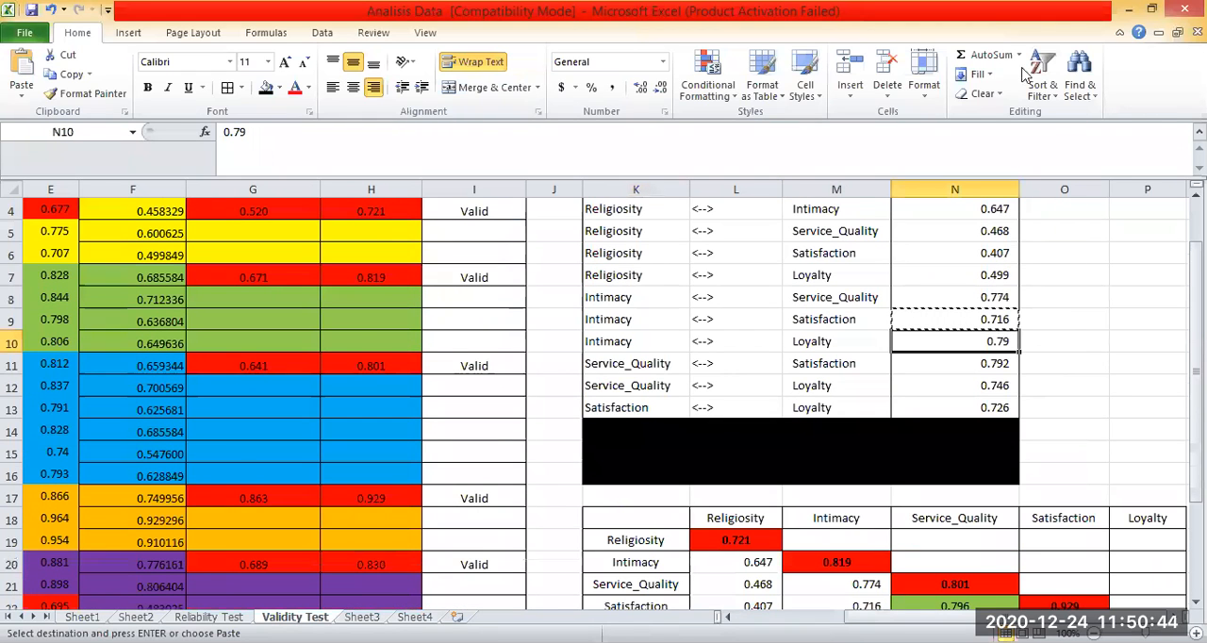
right_click(980, 342)
key(c)
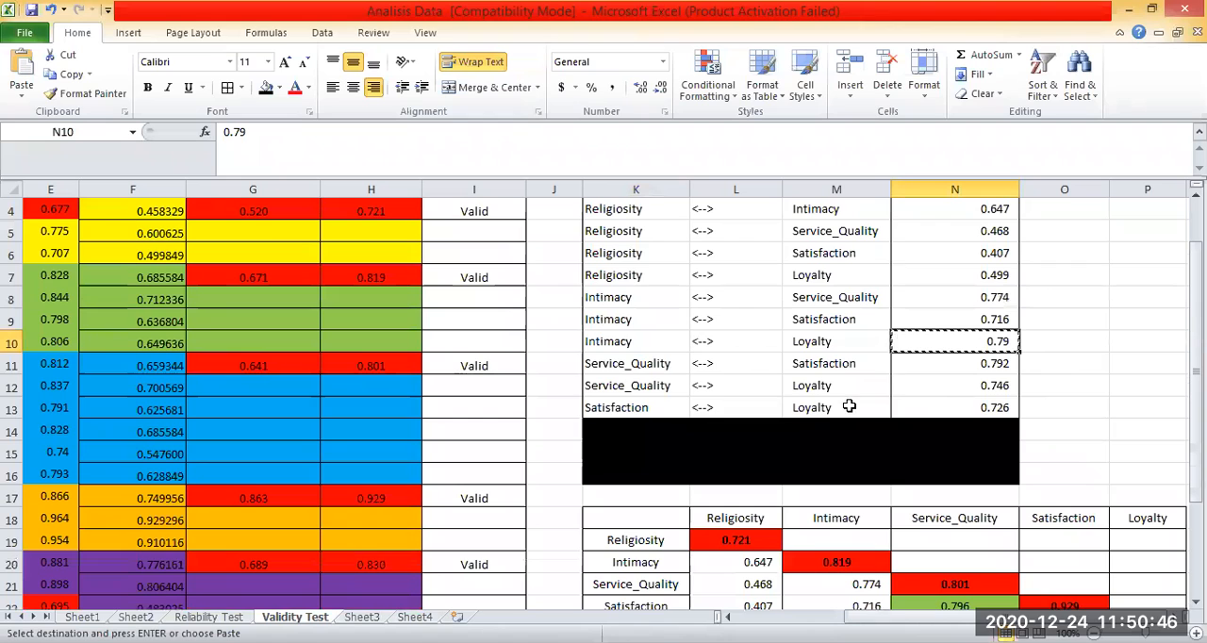
scroll(795, 485, down, 2)
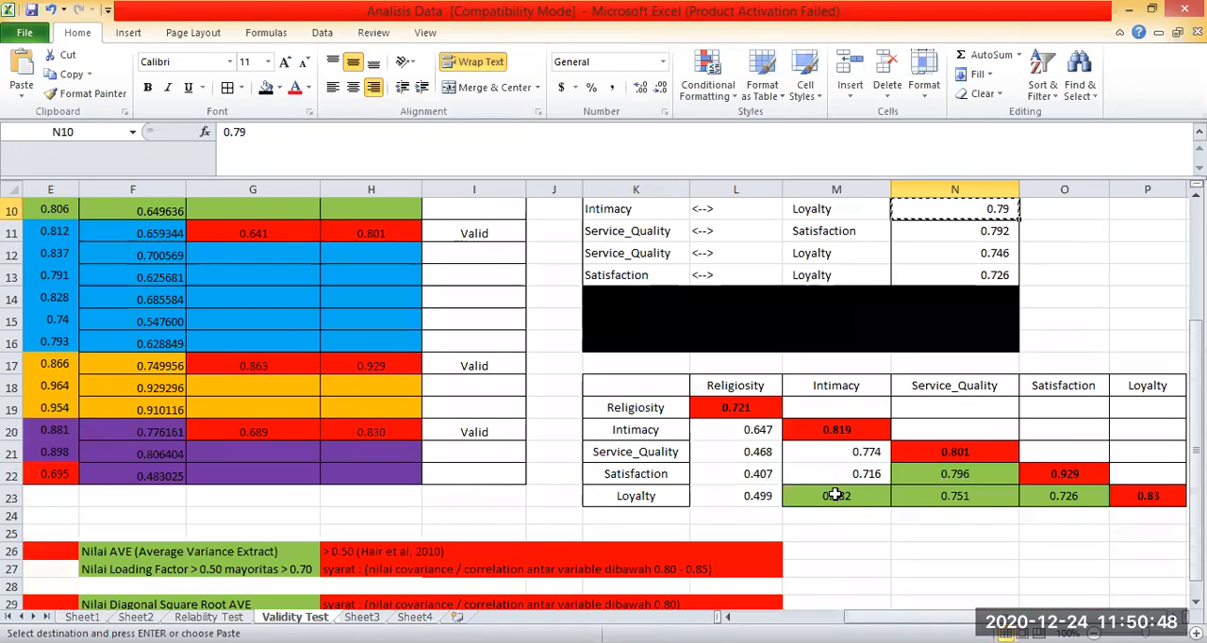
click(835, 495)
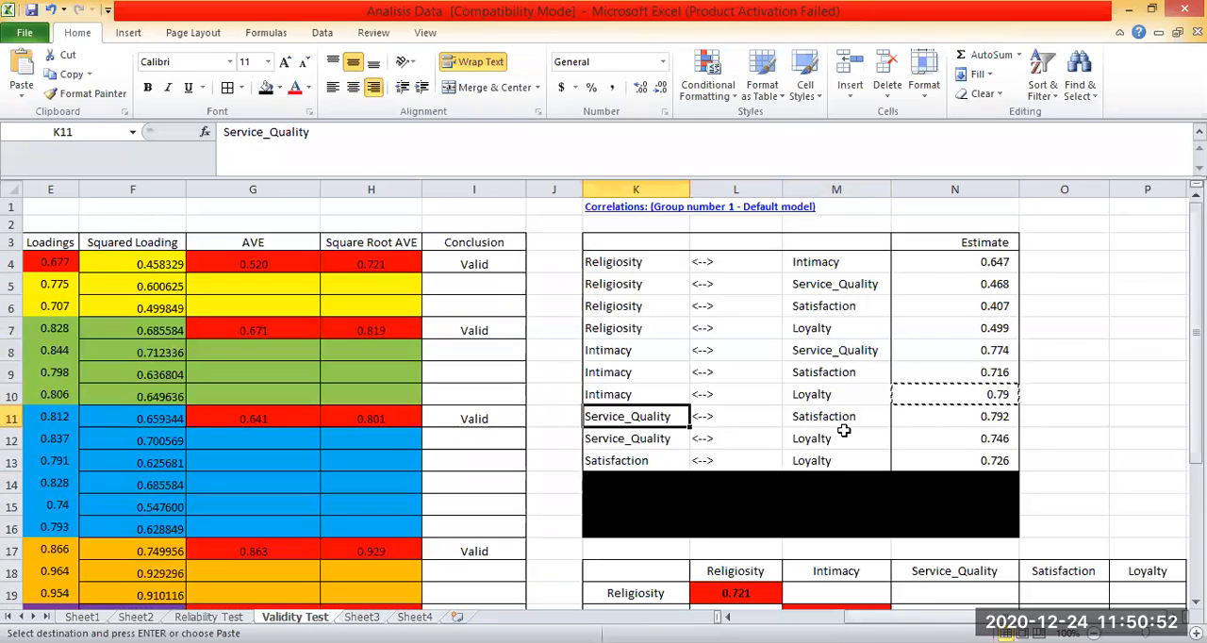
Copy the Service_Quality–Satisfaction estimate from N11 into matrix cell N22.
scroll(637, 416, up, 3)
click(637, 417)
key(Right)
key(Right)
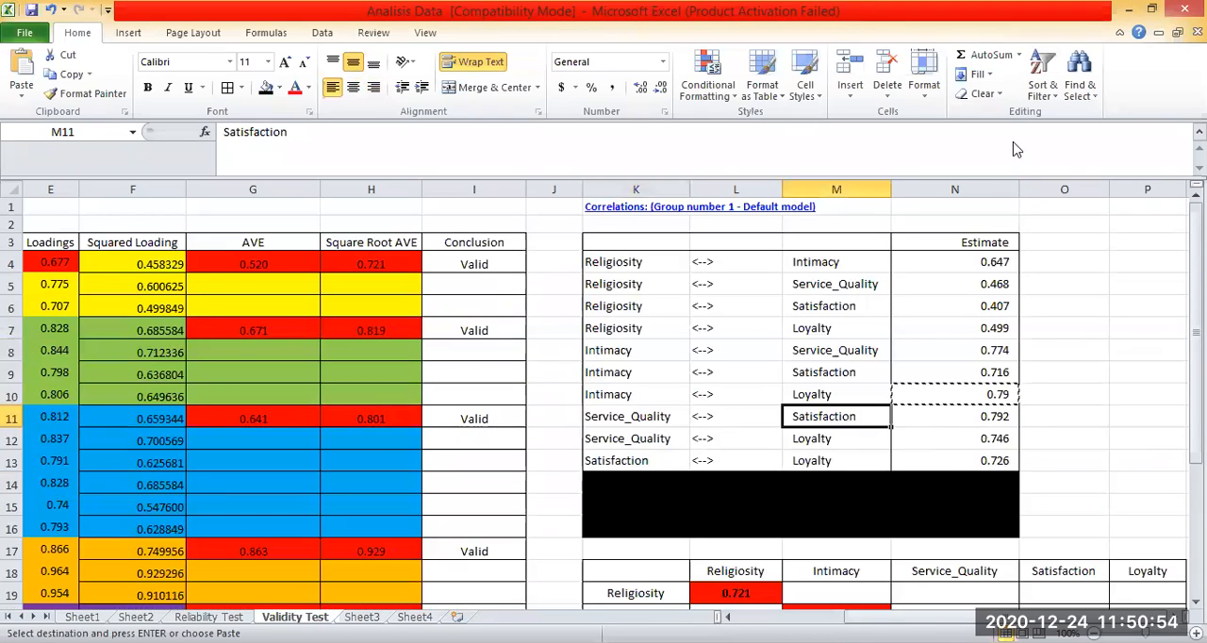
key(Right)
key(ctrl+c)
scroll(956, 473, down, 3)
click(957, 474)
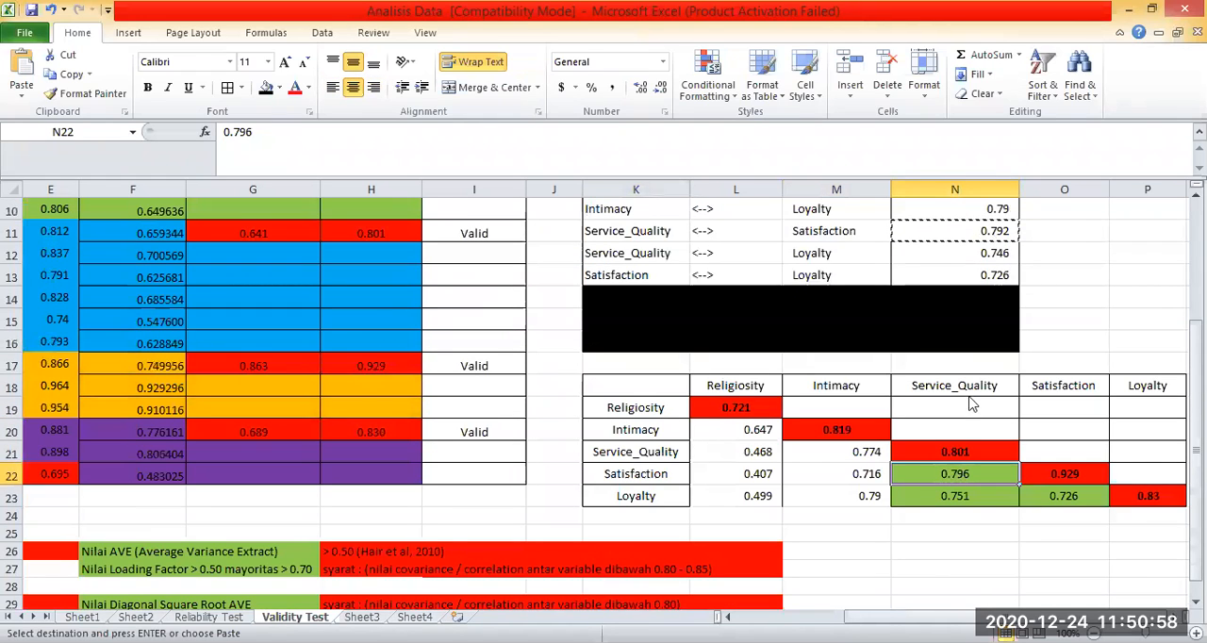
key(ctrl+v)
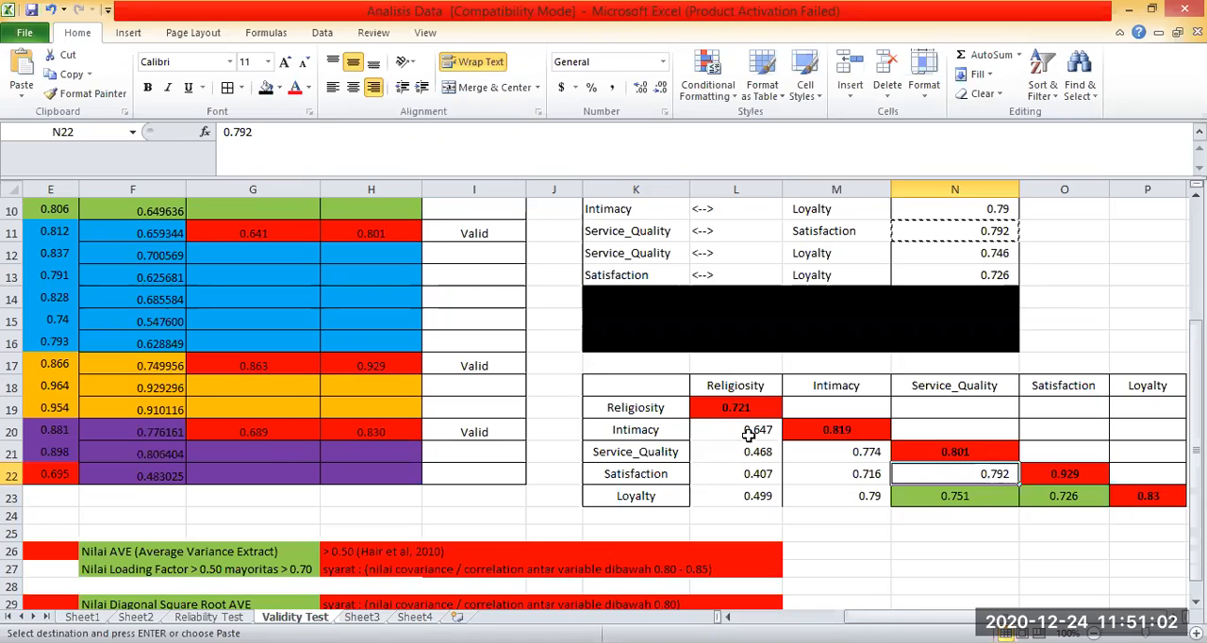
Copy the Service_Quality–Loyalty estimate from N12 into matrix cell N23.
scroll(748, 431, up, 3)
click(969, 435)
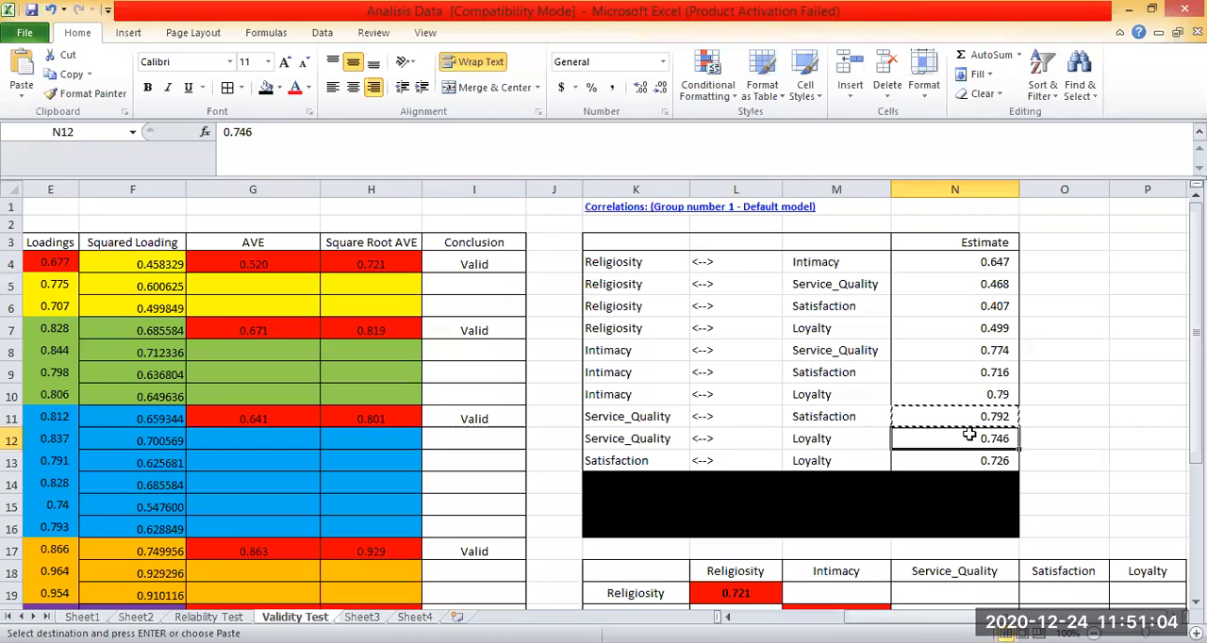
key(ctrl+c)
scroll(952, 495, down, 3)
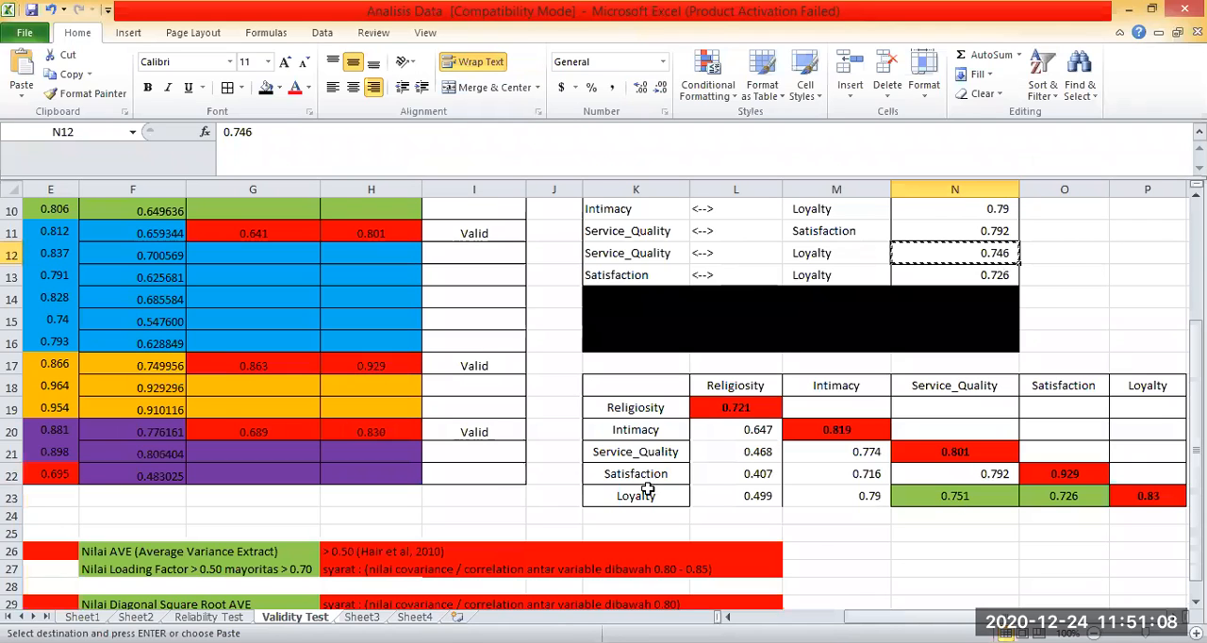
click(971, 495)
key(ctrl+v)
Copy the Satisfaction–Loyalty estimate from N13 into matrix cell O23 and center the values in L18:O23.
click(1093, 382)
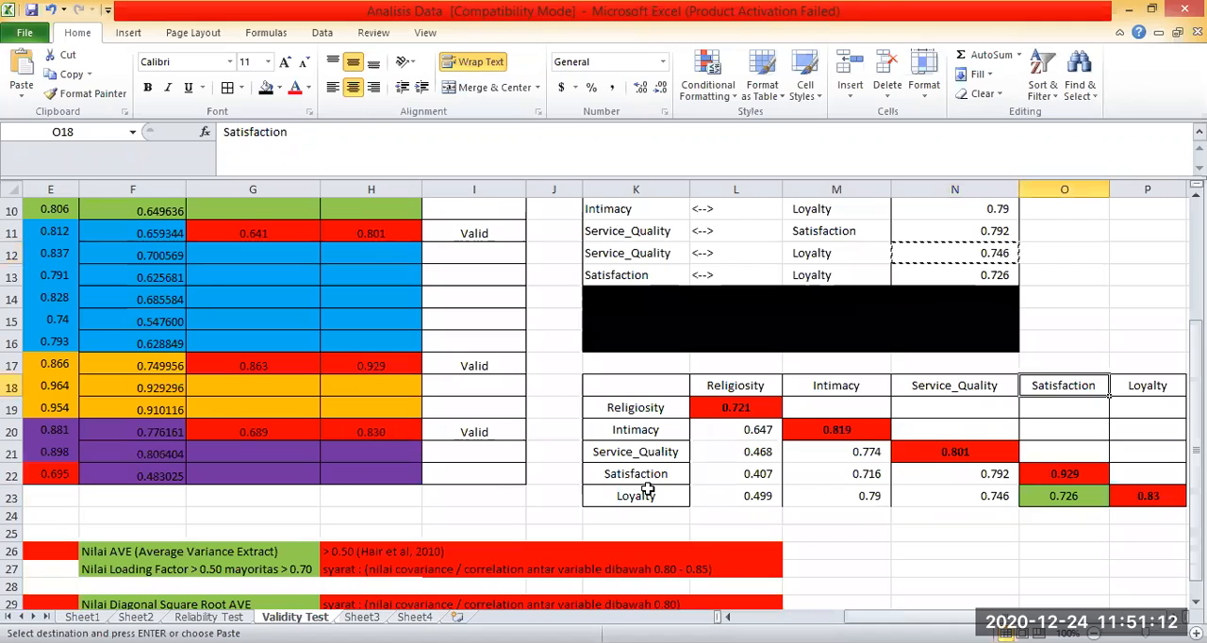
click(898, 272)
key(ctrl+c)
drag(736, 387, 1040, 495)
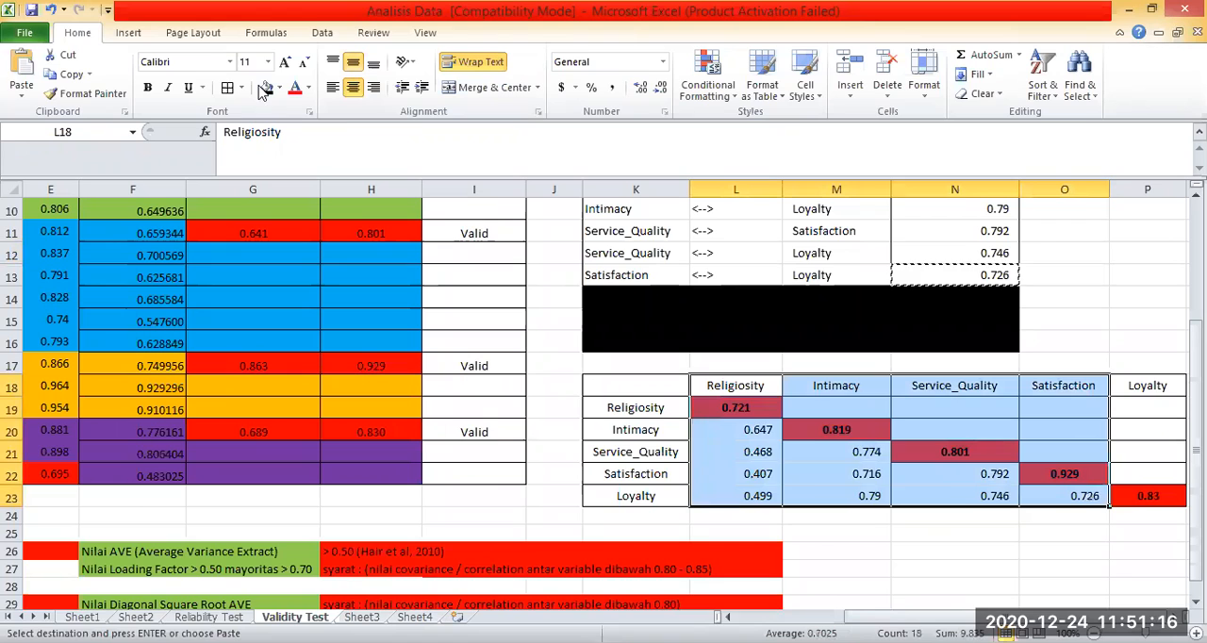
key(Escape)
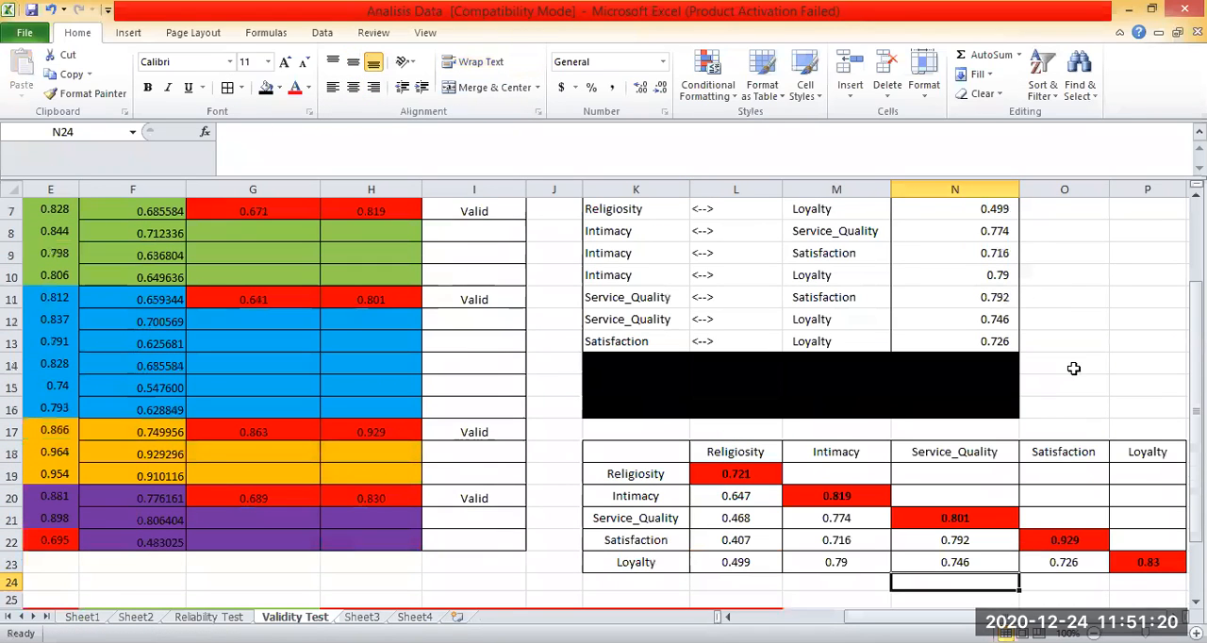
Fill the Religiosity correlations in L20:L23 of the matrix with light green.
scroll(858, 533, up, 1)
scroll(858, 533, down, 2)
click(923, 534)
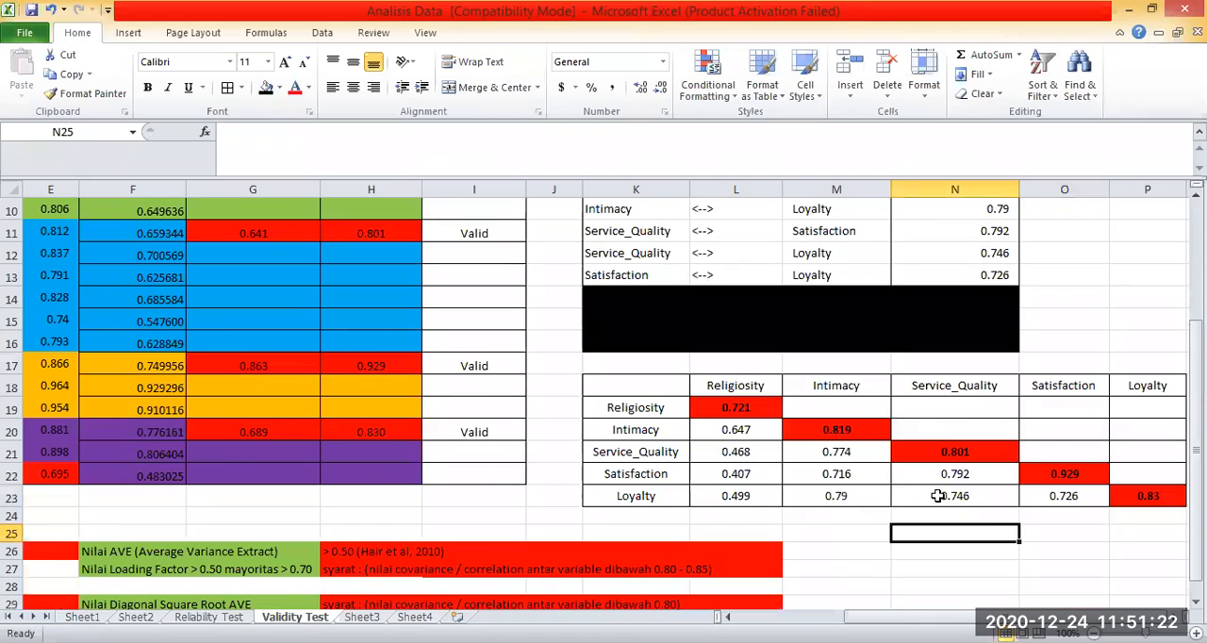
scroll(1043, 462, down, 1)
click(990, 502)
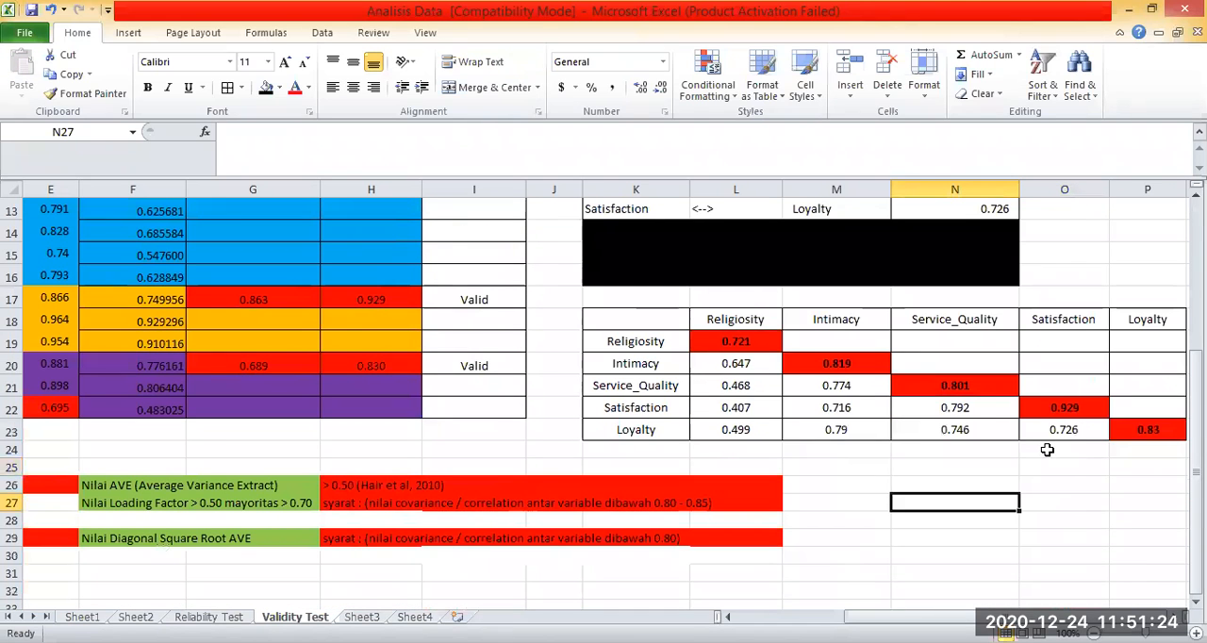
click(755, 340)
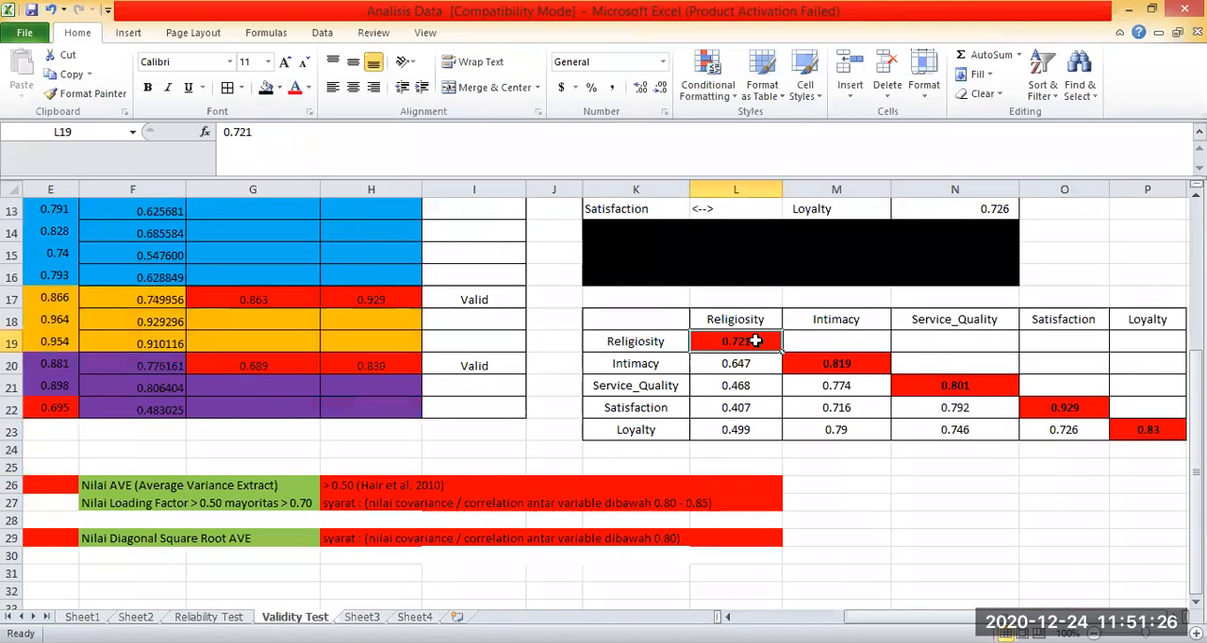
drag(738, 366, 736, 429)
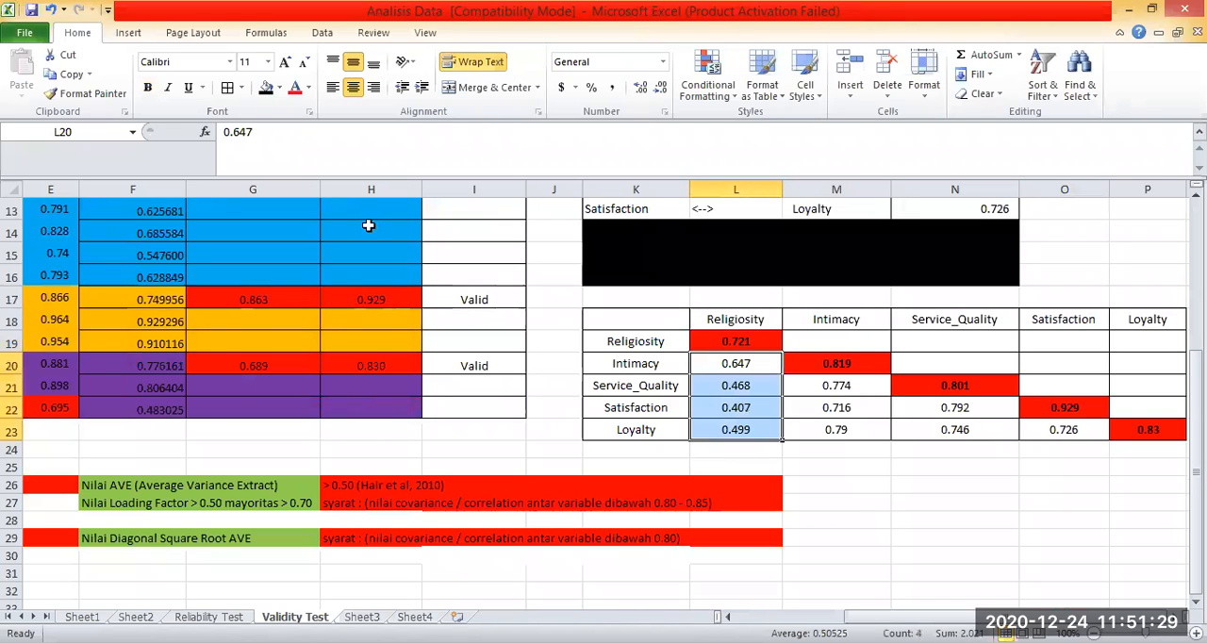
click(280, 88)
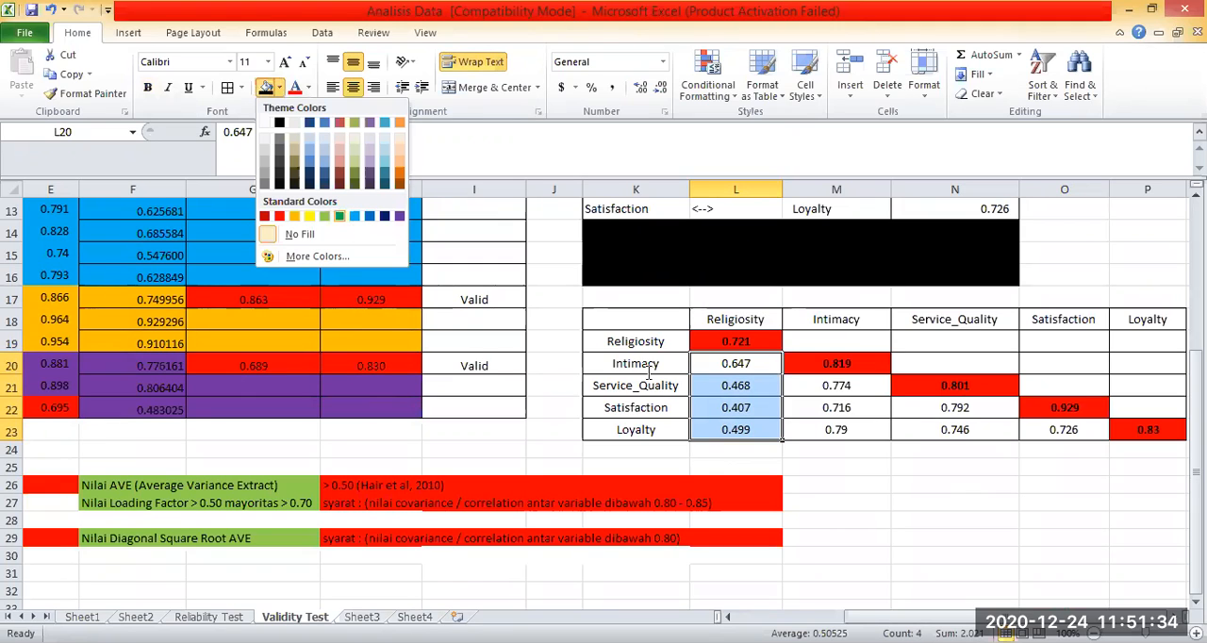
click(339, 217)
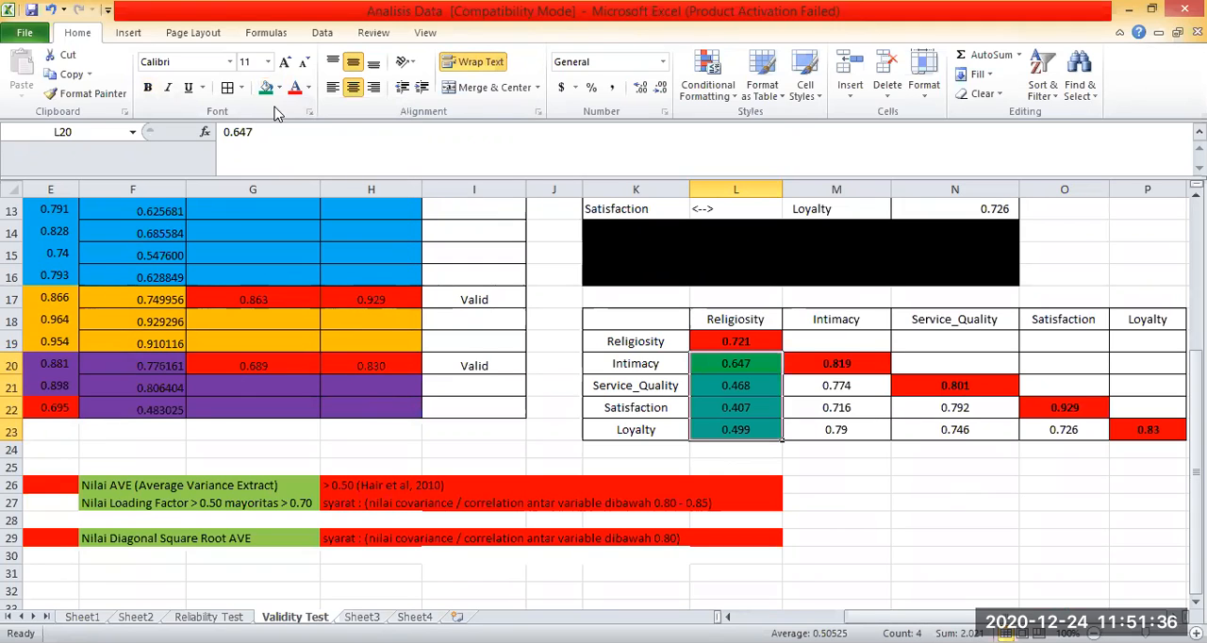
click(942, 509)
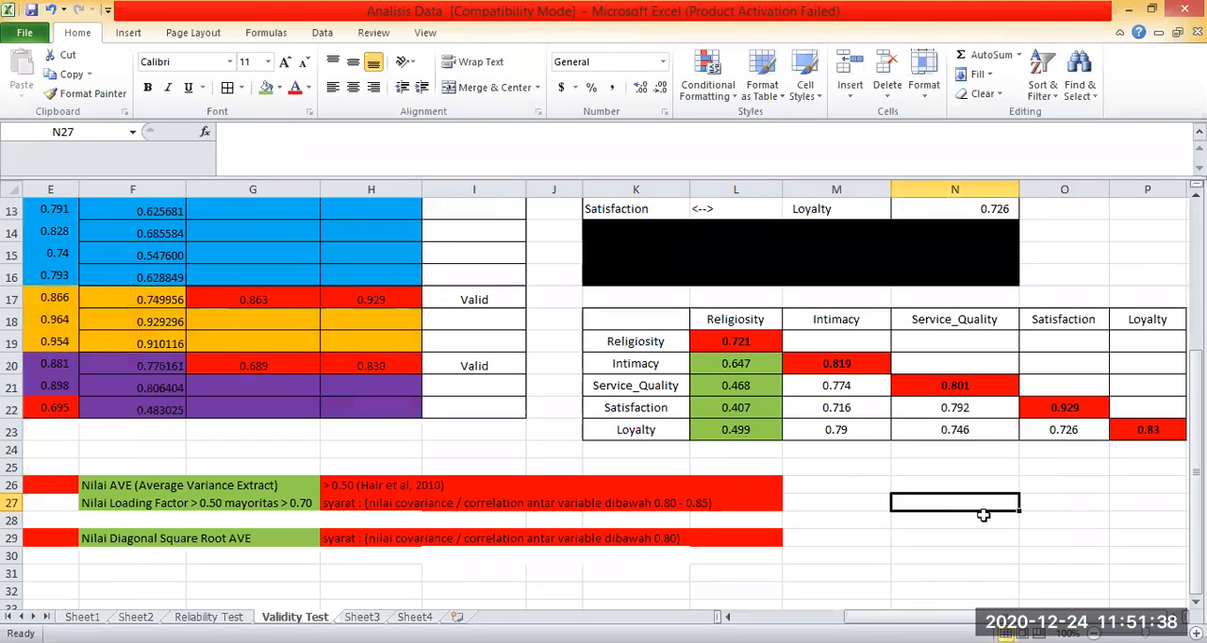
click(835, 484)
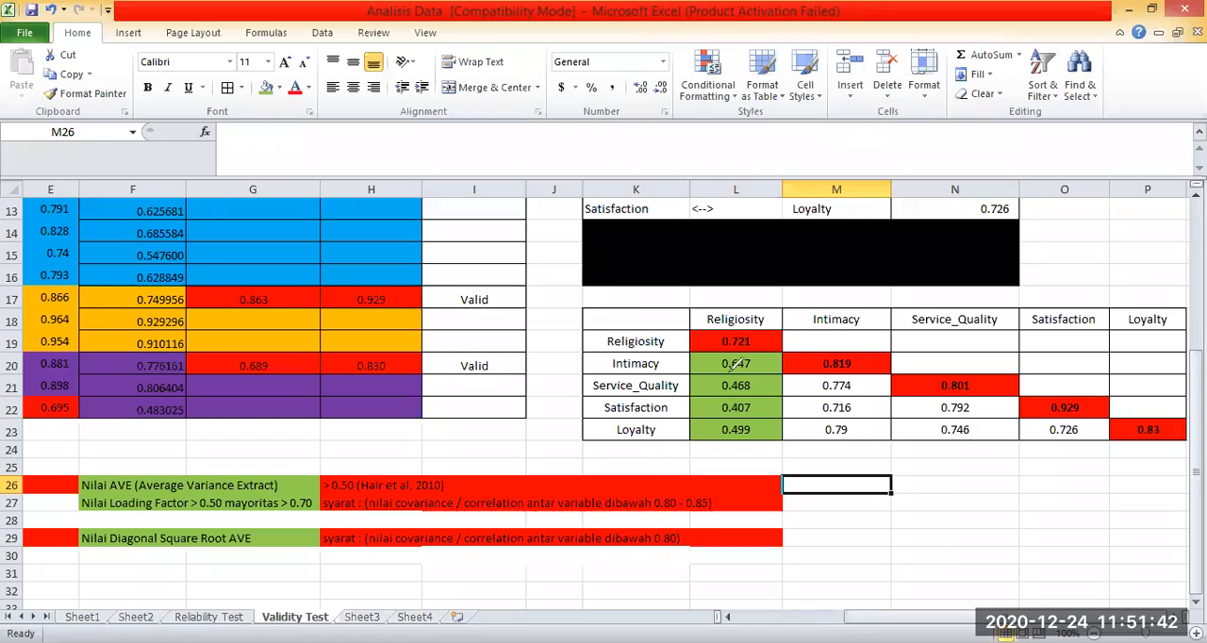
Circle the Religiosity–Intimacy, Religiosity–Service_Quality and Intimacy–Satisfaction correlations in blue and link them by lines to their construct headings.
click(762, 367)
drag(756, 373, 657, 366)
mouse_move(735, 331)
mouse_down()
mouse_move(734, 371)
mouse_move(757, 373)
mouse_up()
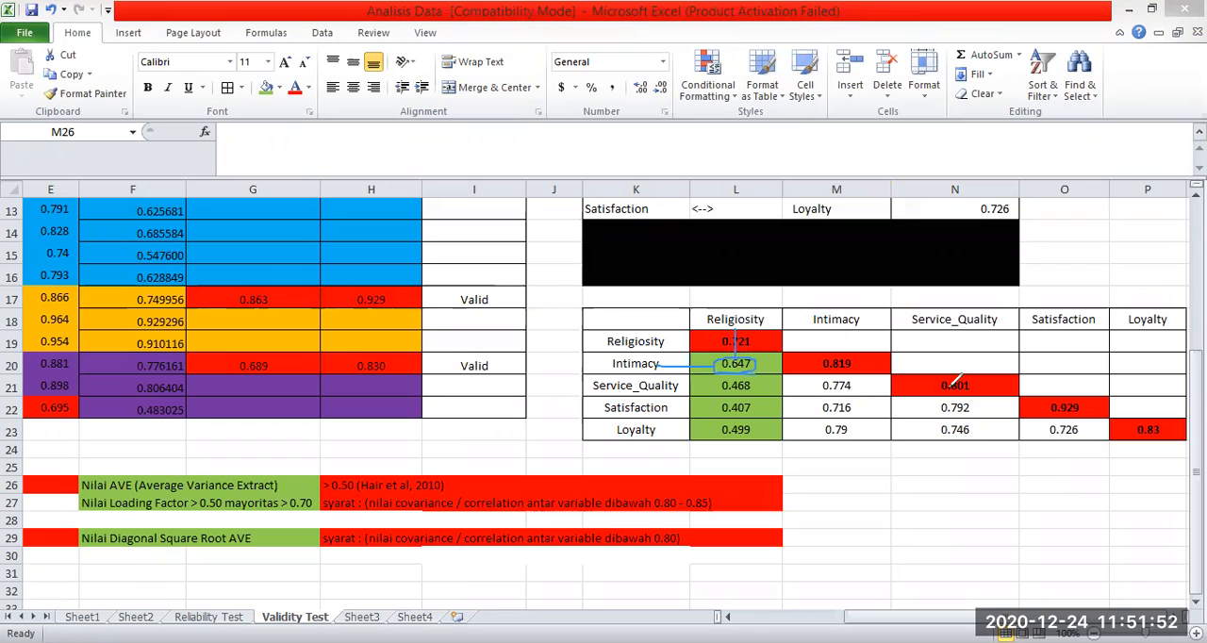
mouse_move(746, 323)
mouse_down()
mouse_move(751, 389)
mouse_move(718, 384)
mouse_up()
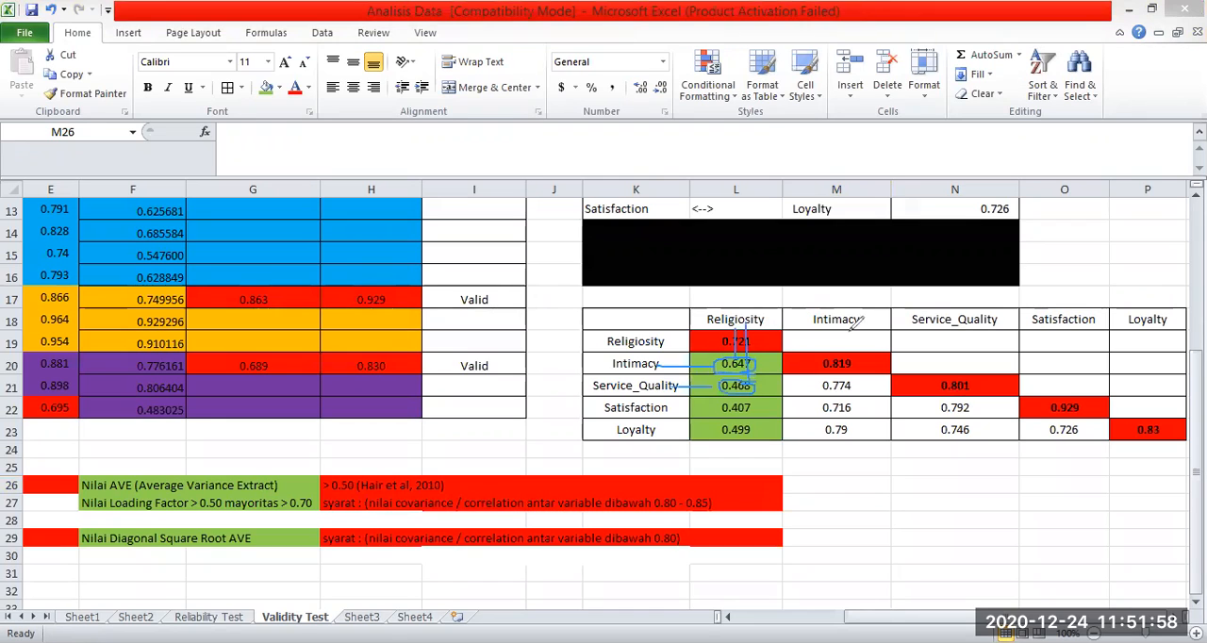
drag(840, 321, 853, 407)
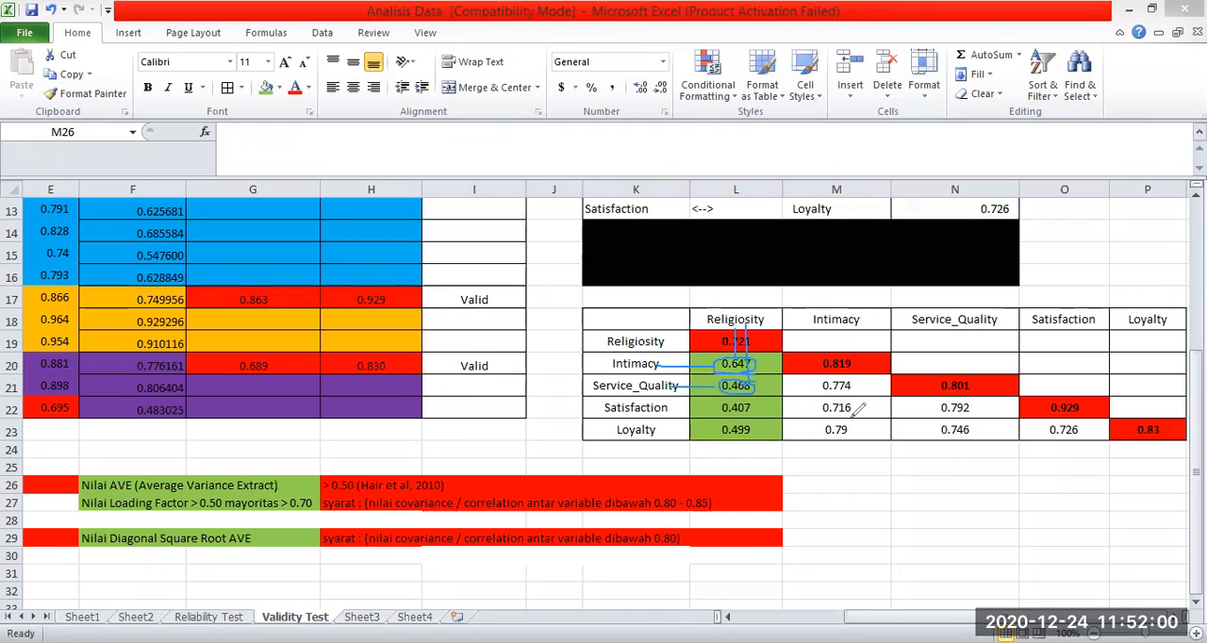
drag(680, 409, 814, 408)
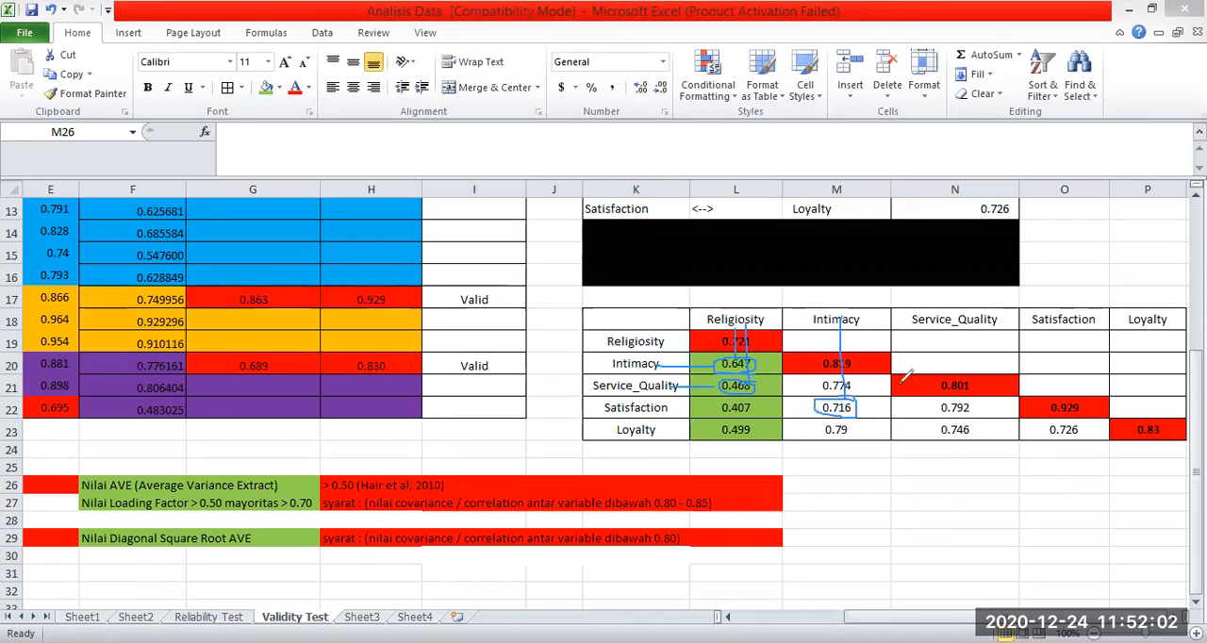
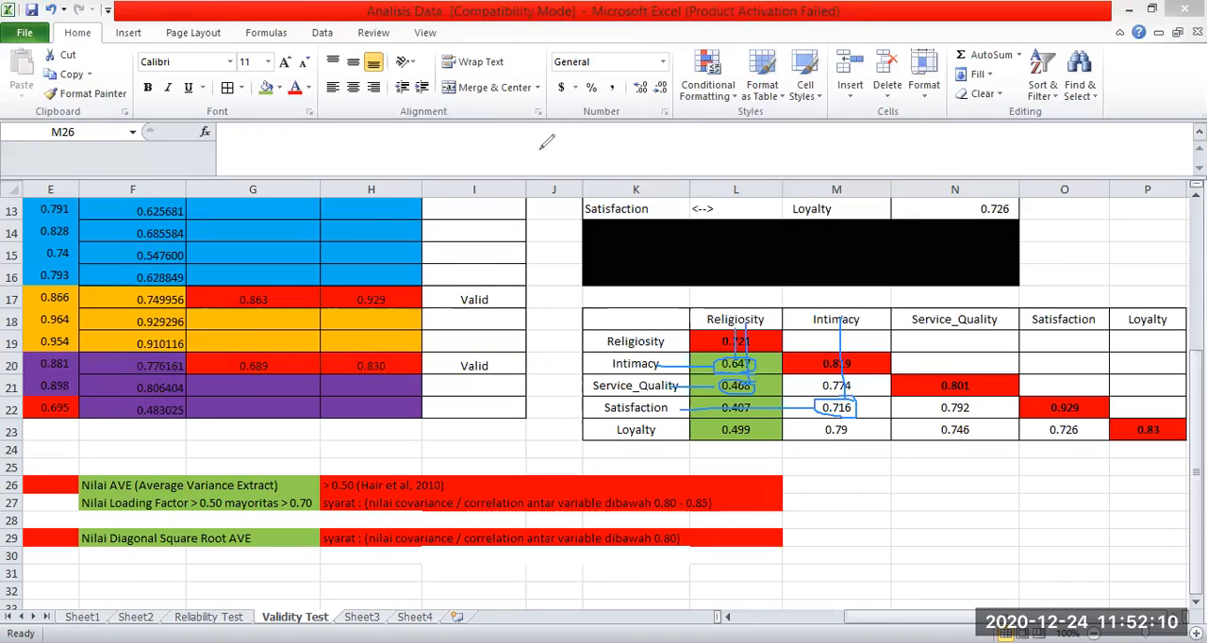
Compare Religiosity's diagonal square root AVE with the correlations beneath it in the matrix.
mouse_move(719, 368)
mouse_down()
mouse_move(733, 341)
mouse_move(708, 383)
mouse_move(716, 403)
mouse_move(828, 402)
mouse_move(849, 379)
mouse_up()
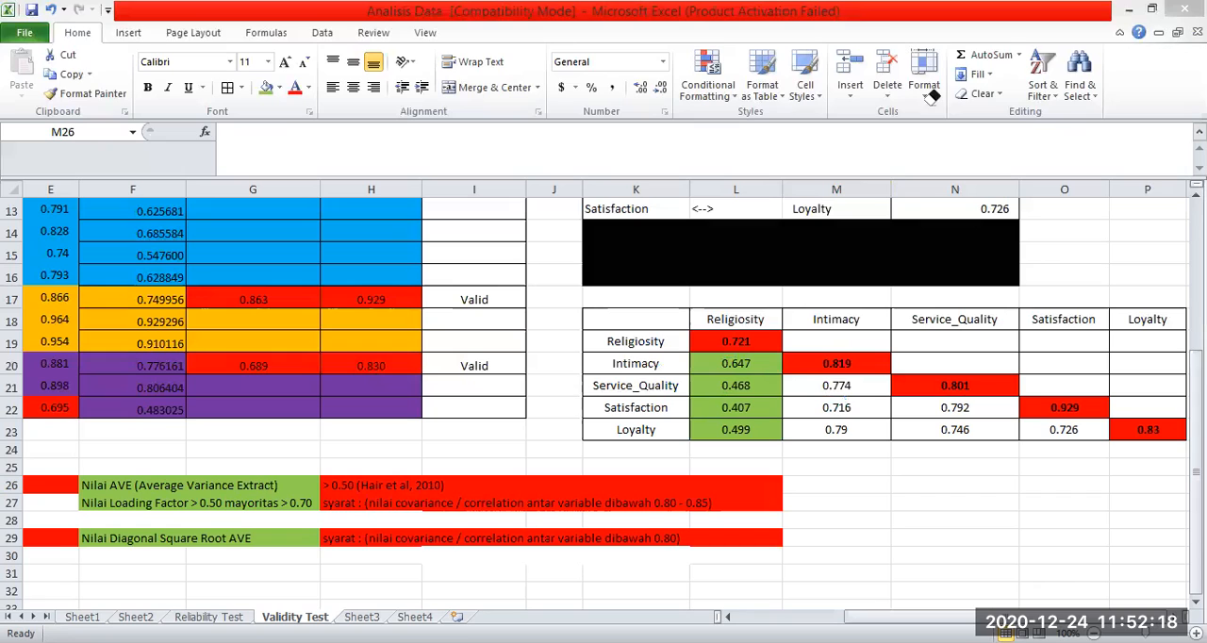
click(842, 379)
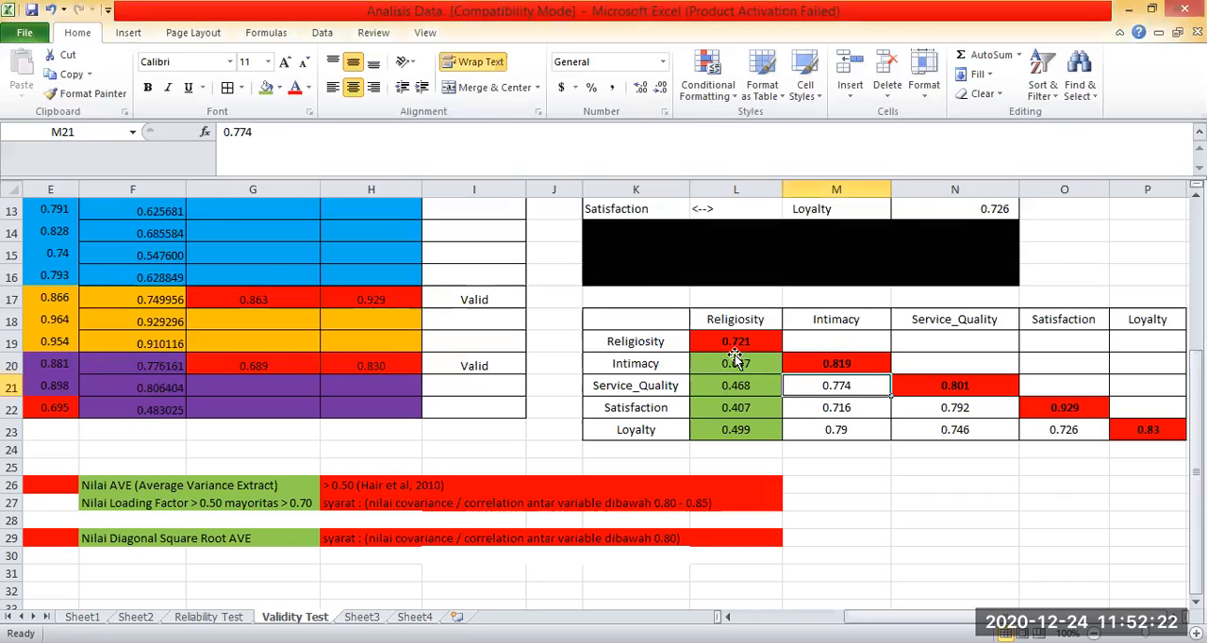
click(735, 349)
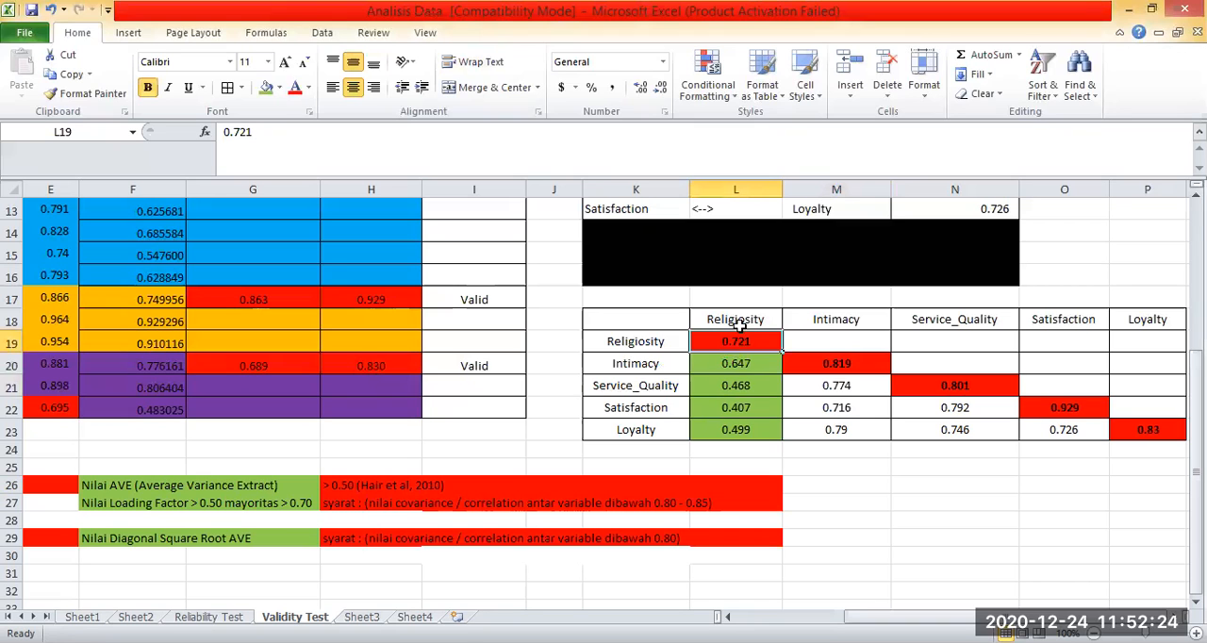
drag(736, 367, 755, 428)
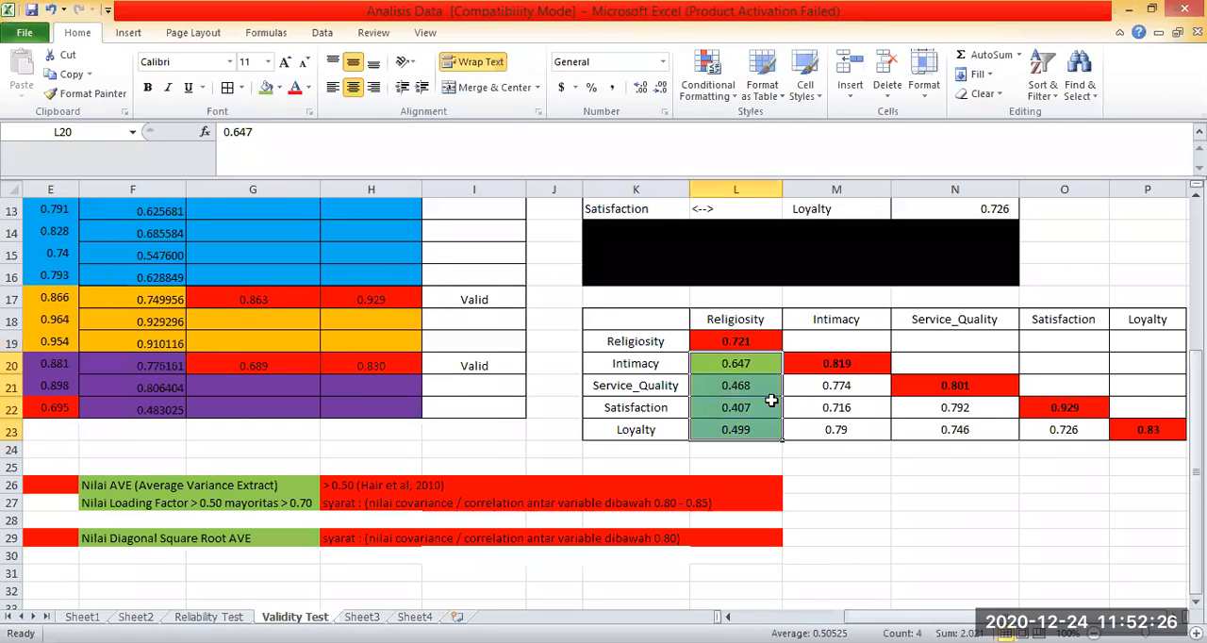
click(843, 366)
Fill the remaining below-diagonal correlations in M21:M23, N22:N23 and O23 with green.
click(842, 388)
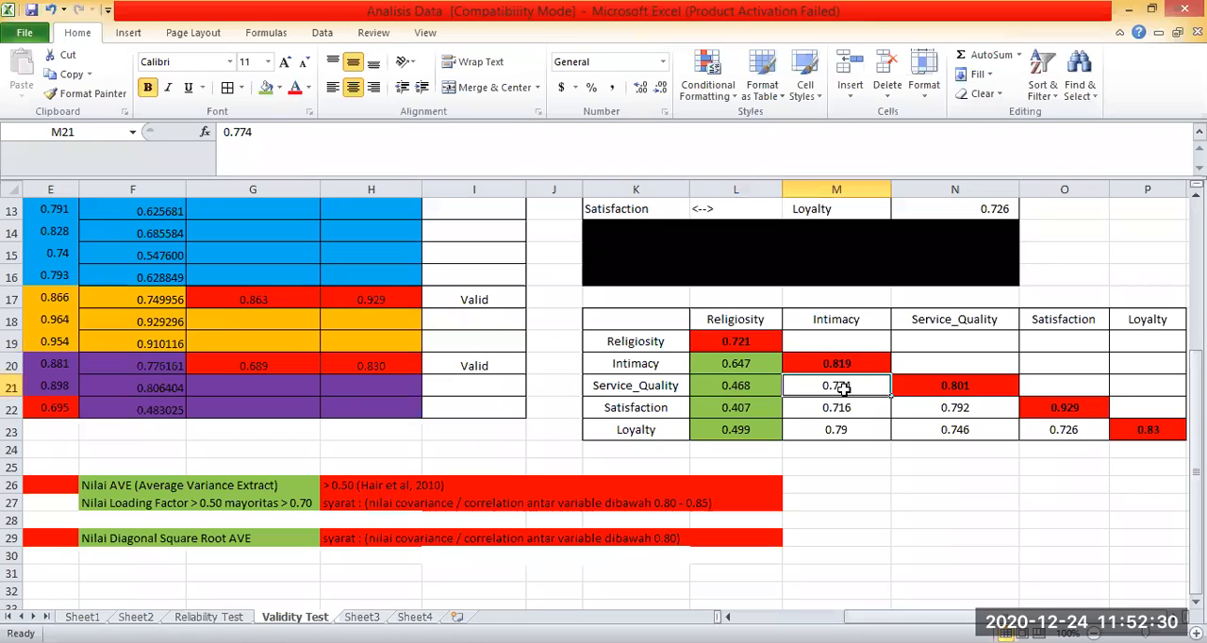
drag(844, 388, 840, 430)
click(269, 90)
click(822, 451)
drag(954, 407, 952, 429)
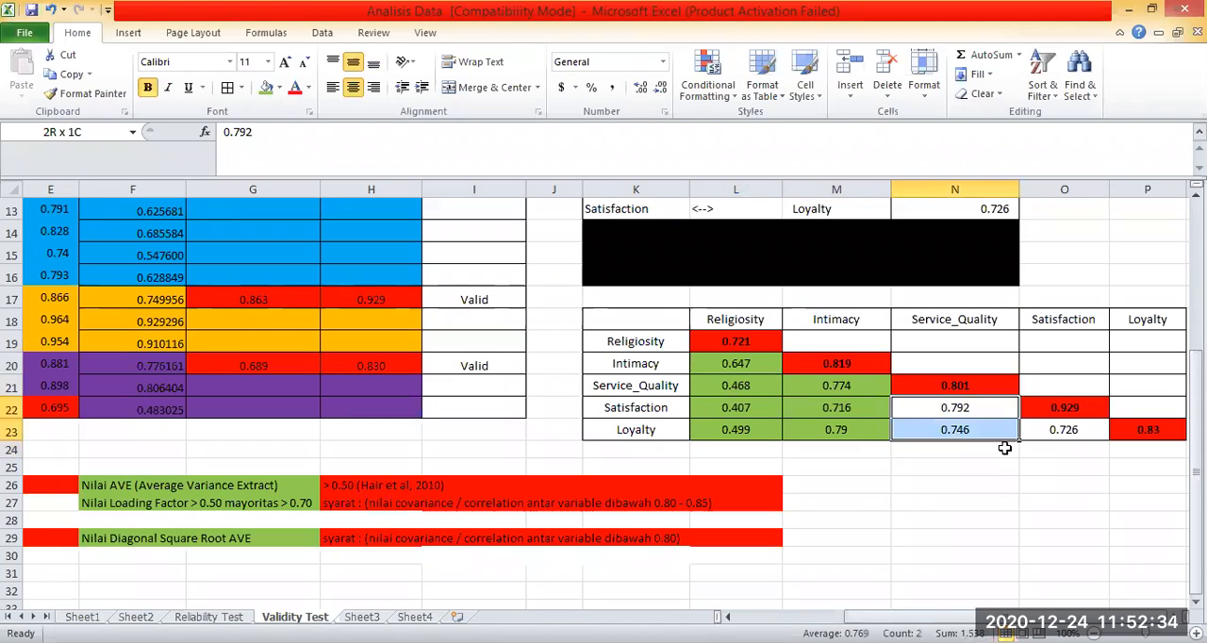
click(269, 89)
click(1046, 413)
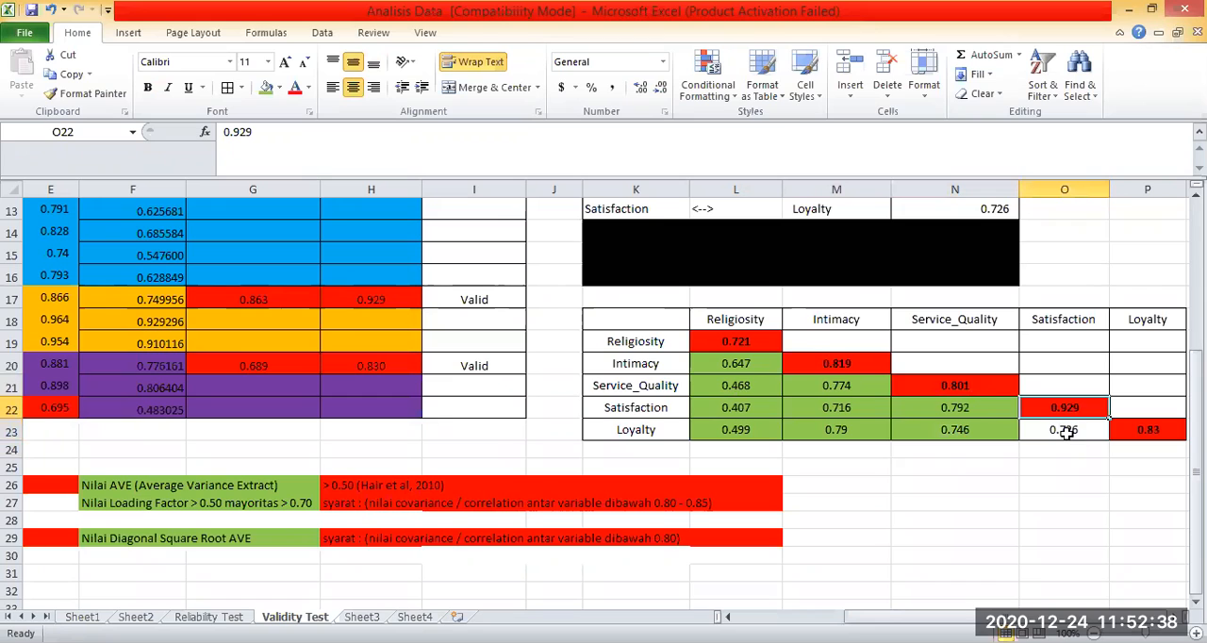
click(1065, 431)
key(F4)
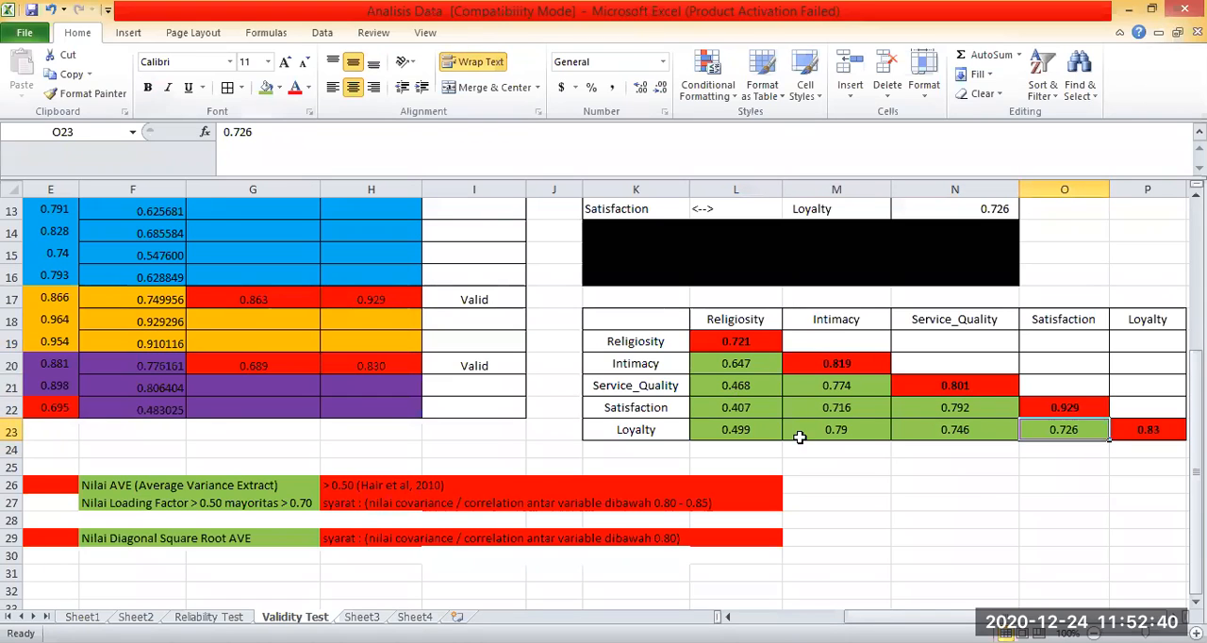
Examine the below-diagonal correlations in the Loyalty, Satisfaction, Service_Quality and Intimacy rows of the matrix.
click(954, 484)
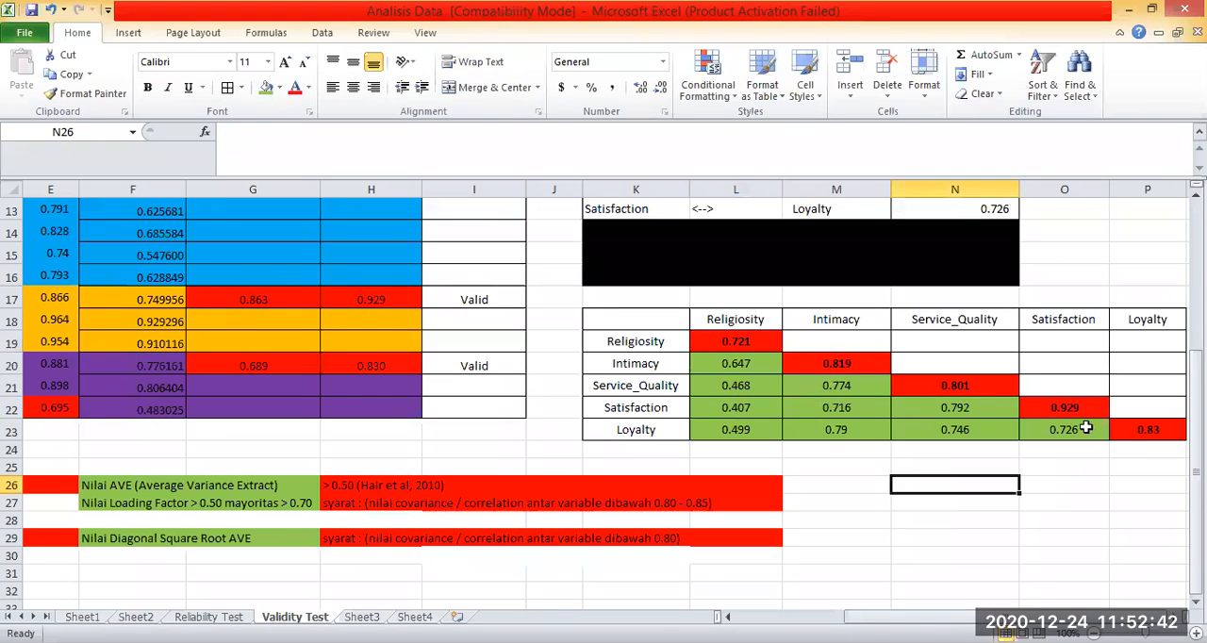
drag(676, 431, 836, 430)
drag(676, 431, 1063, 430)
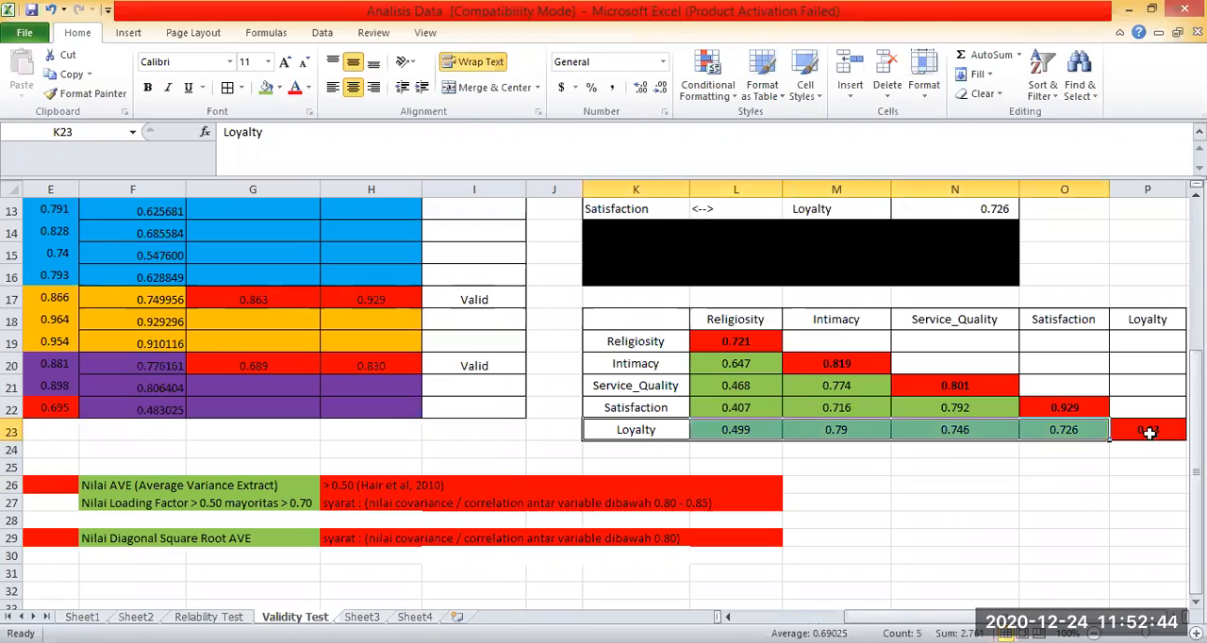
click(1054, 432)
click(971, 431)
click(824, 435)
click(768, 435)
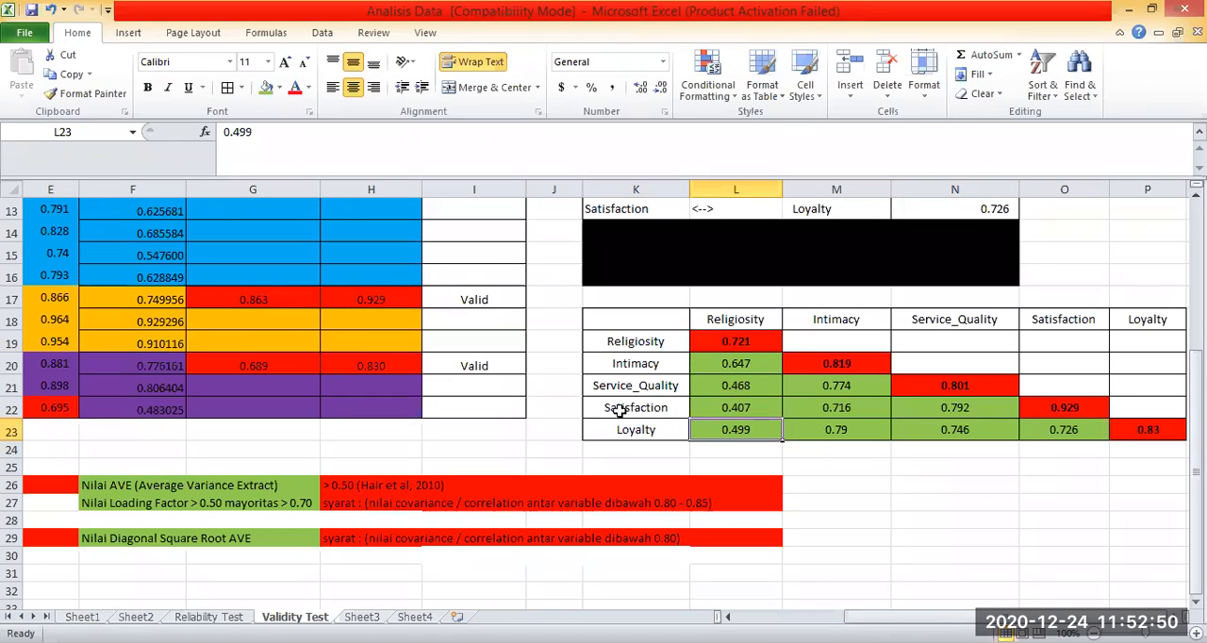
click(1064, 484)
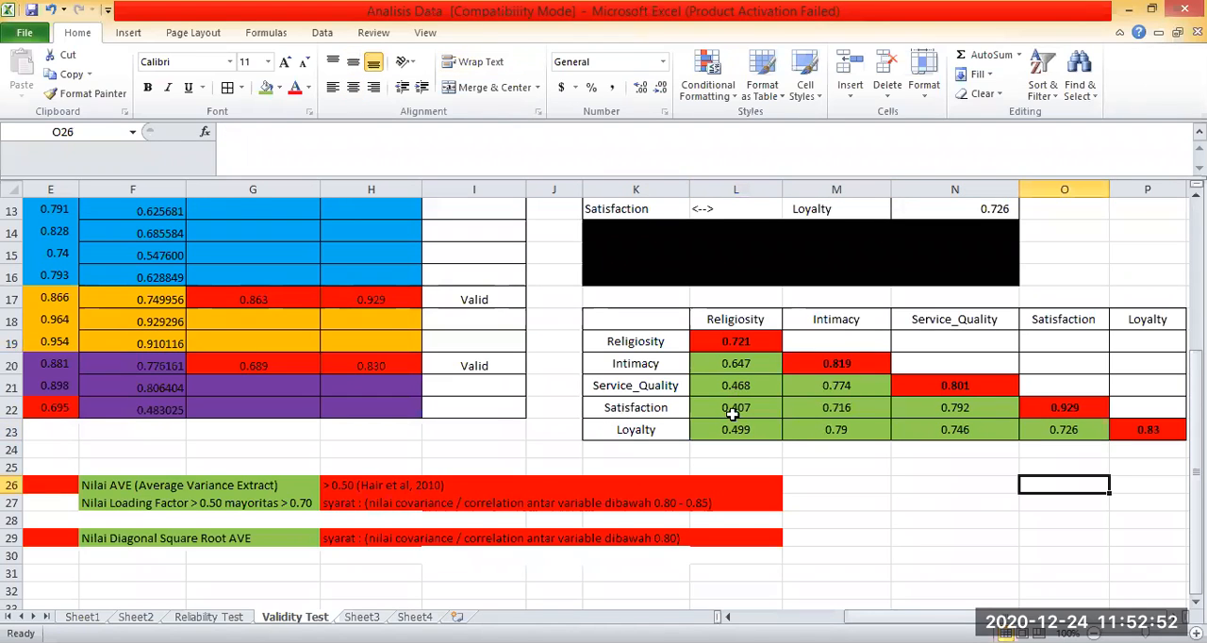
drag(619, 411, 1014, 407)
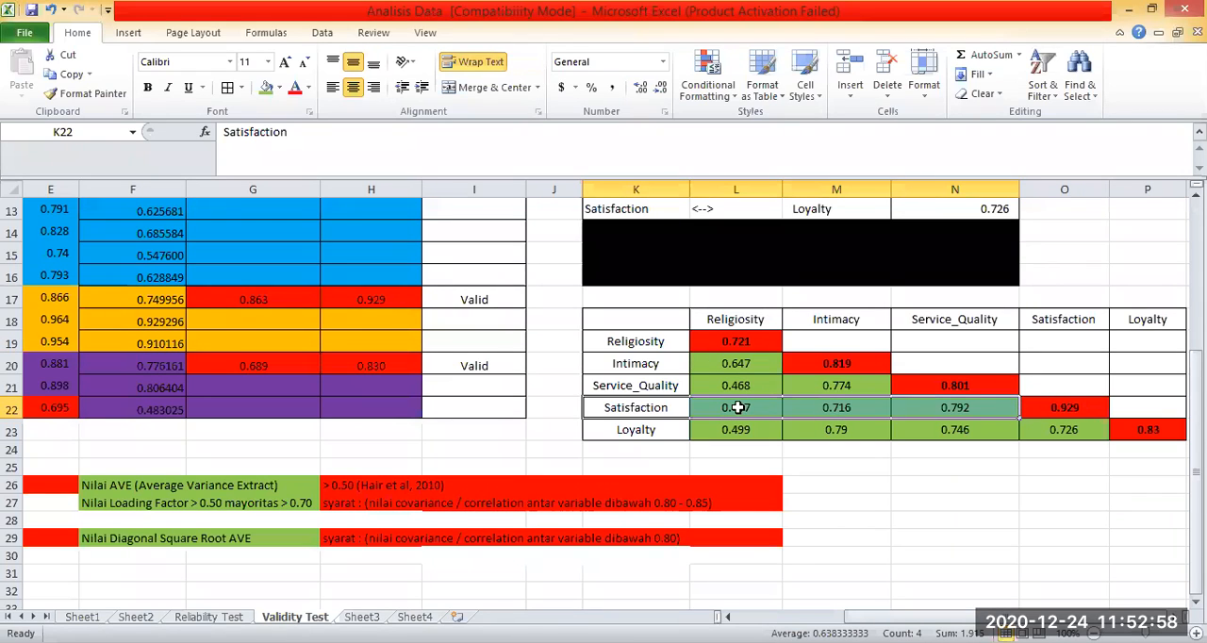
drag(712, 384, 939, 371)
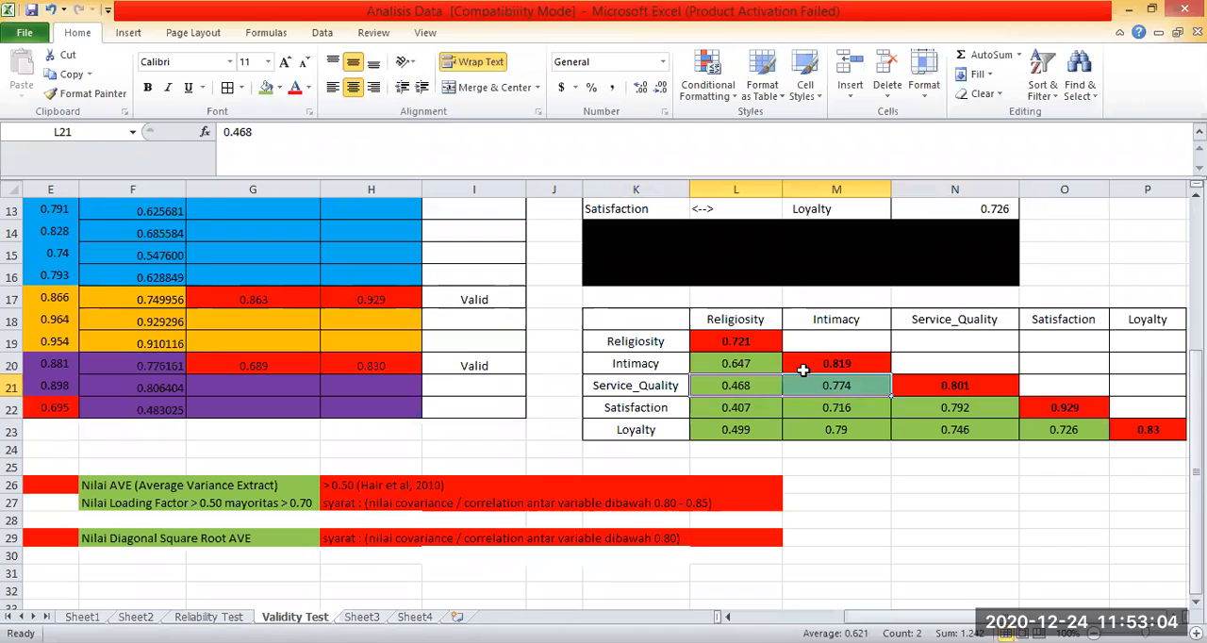
click(762, 367)
click(921, 506)
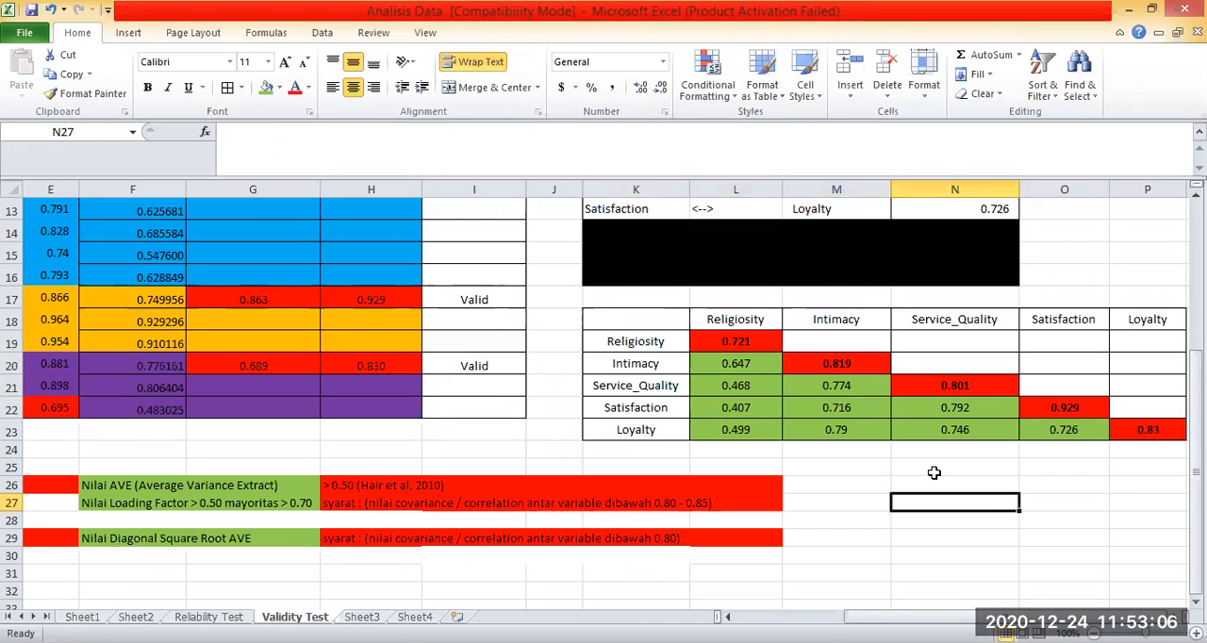
Enter the heading DISCRIMINANT VALIDITY in K17 above the matrix and remove that cell's black fill.
click(611, 303)
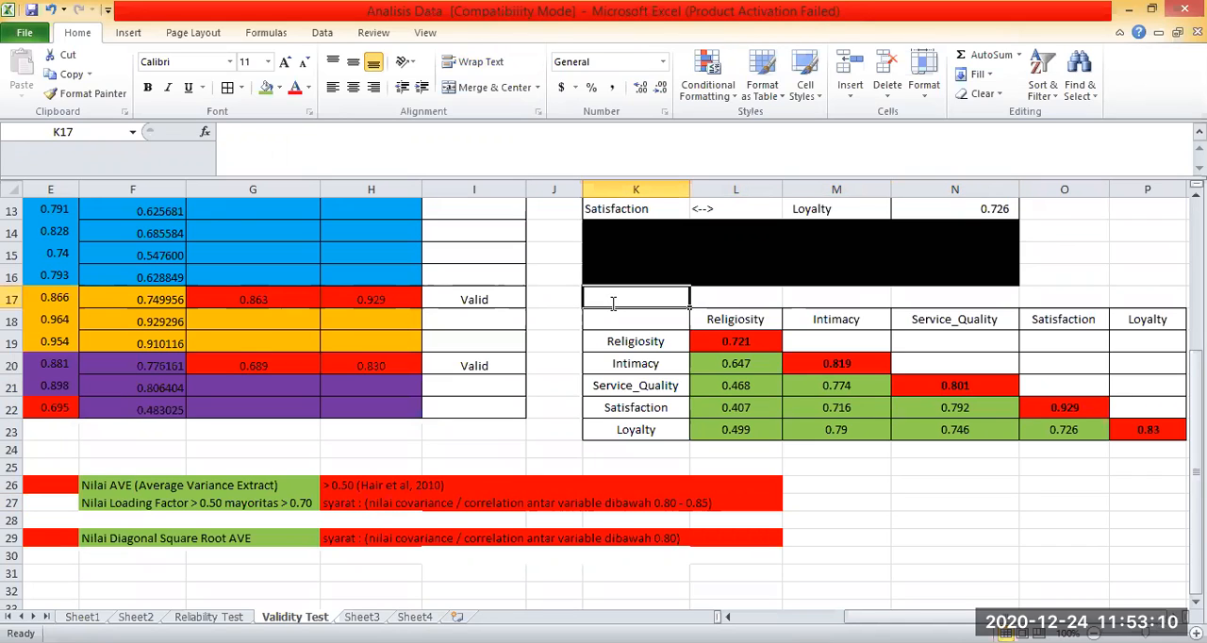
text(DISCRIMINANT )
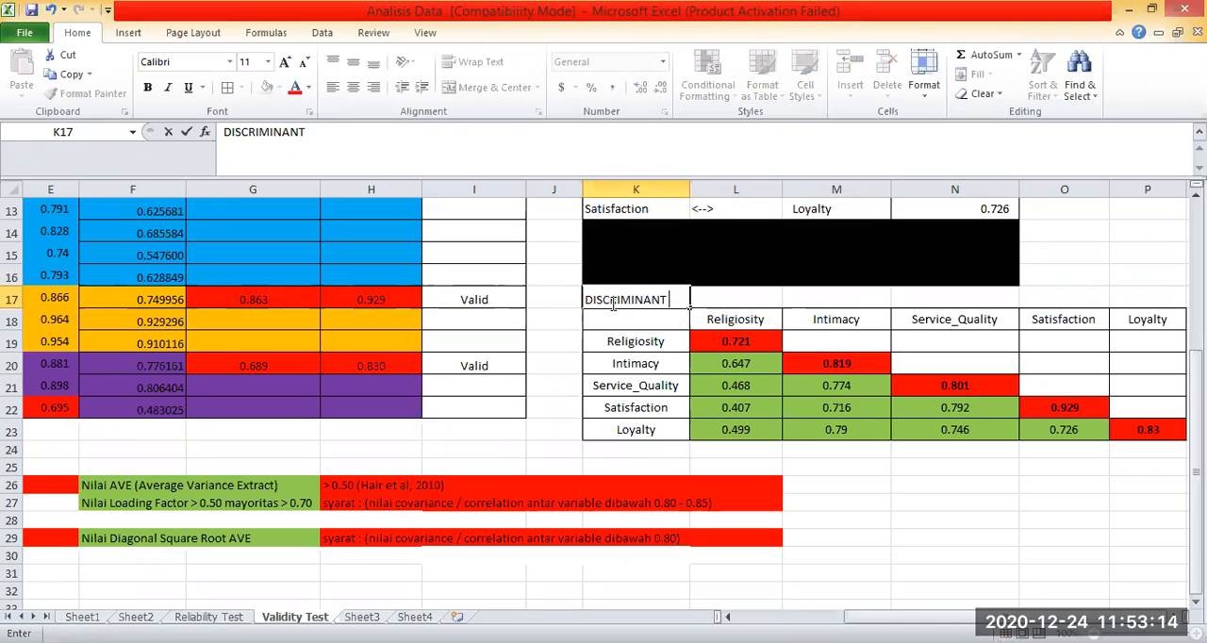
text(VALIDITY)
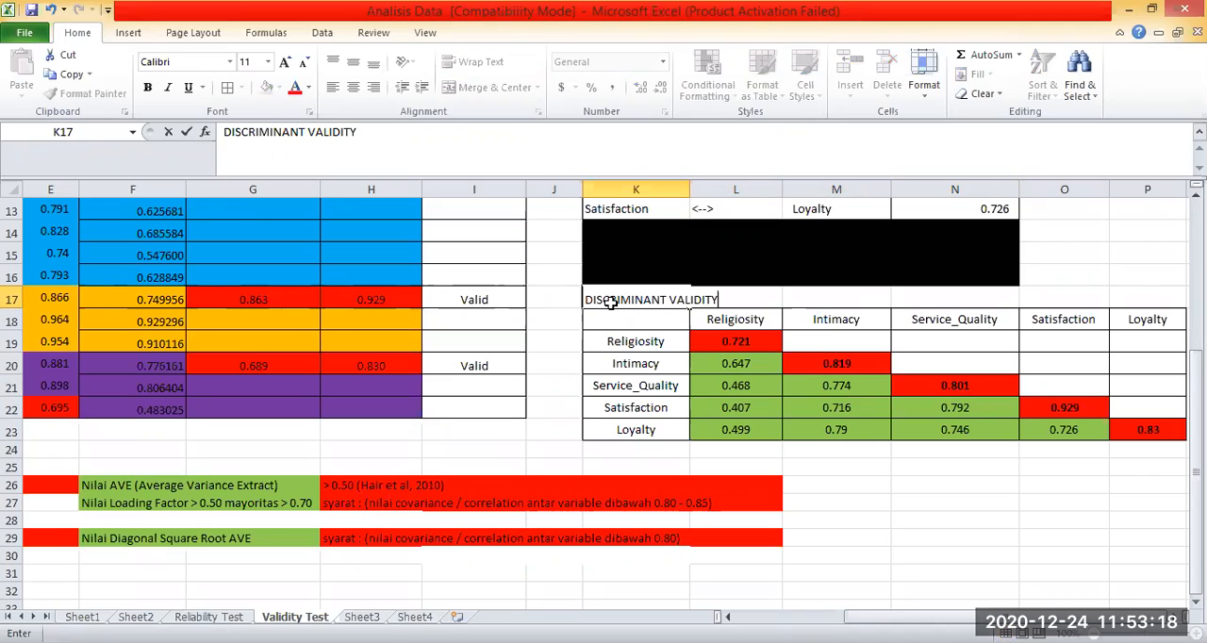
key(Right)
key(Left)
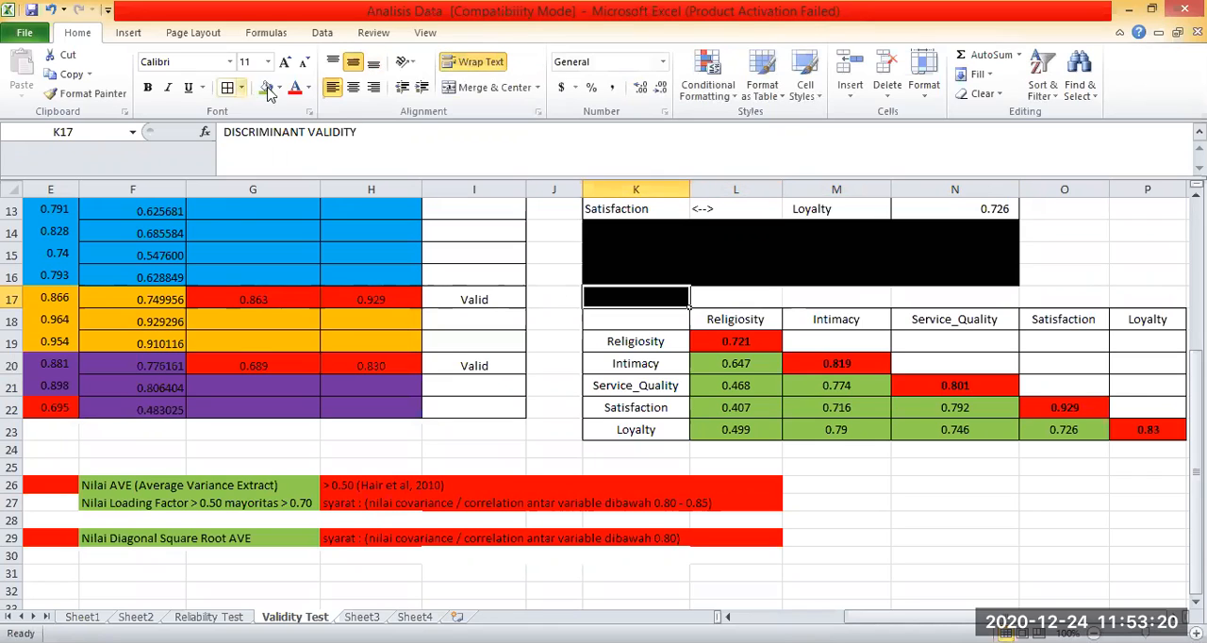
click(266, 123)
Merge K17:M17 for the matrix heading and format it as left-aligned, bold italic text.
key(shift+Right)
key(shift+Right)
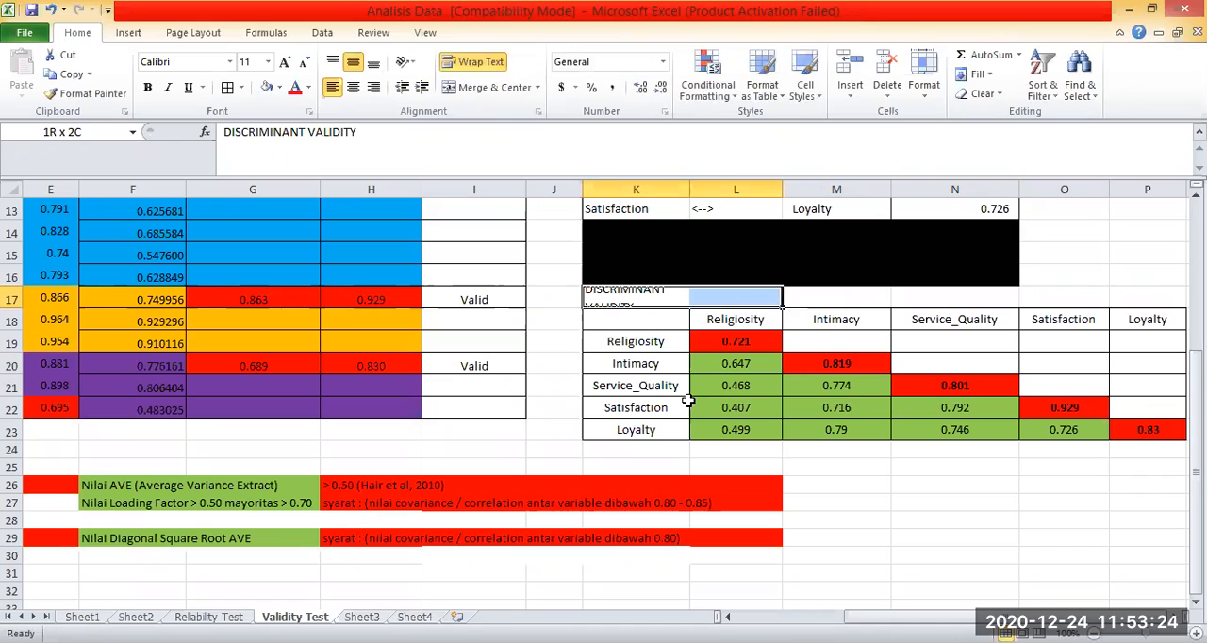
click(493, 88)
click(346, 86)
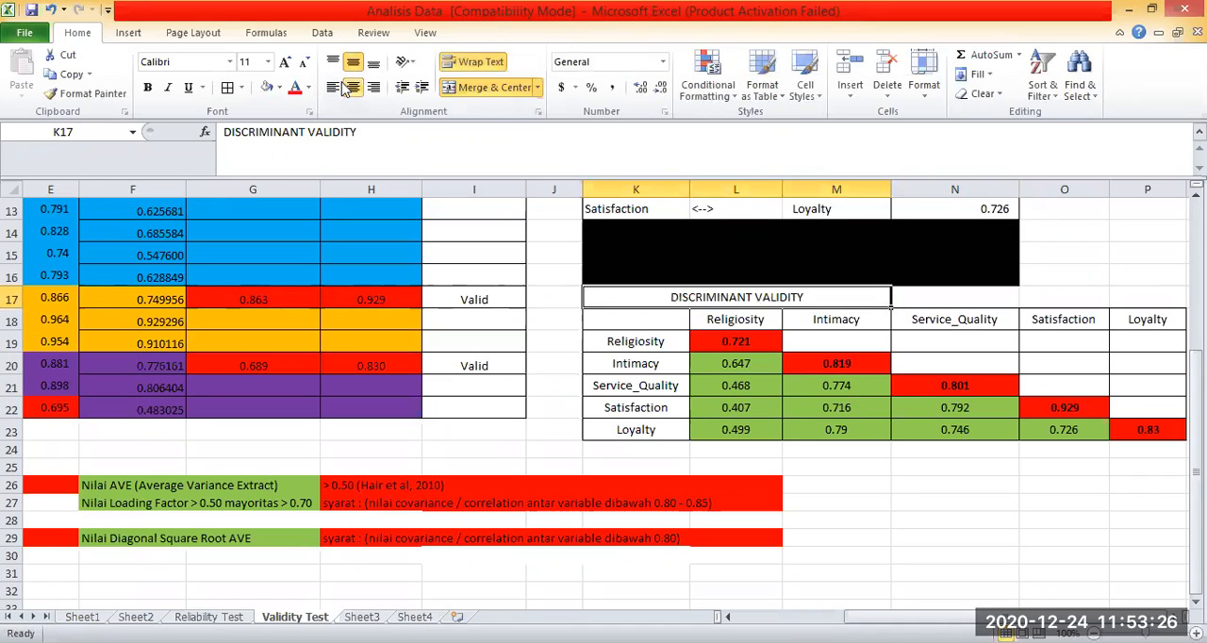
click(155, 86)
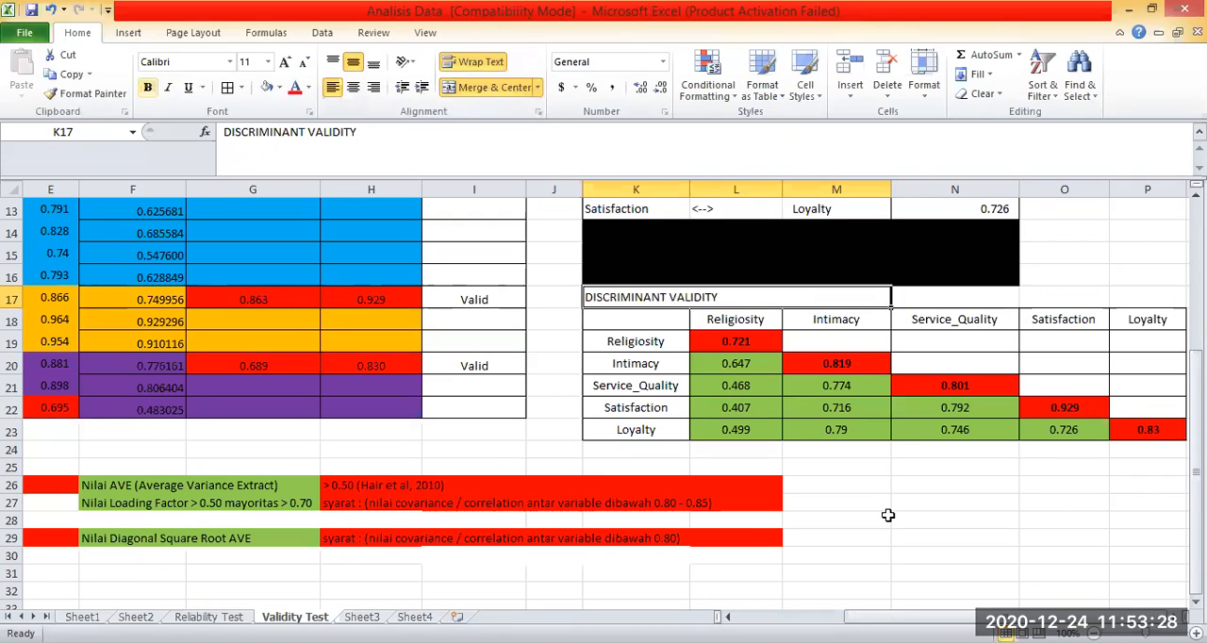
click(168, 87)
click(836, 521)
Review the loadings and AVE table alongside the discriminant validity matrix.
scroll(836, 520, up, 4)
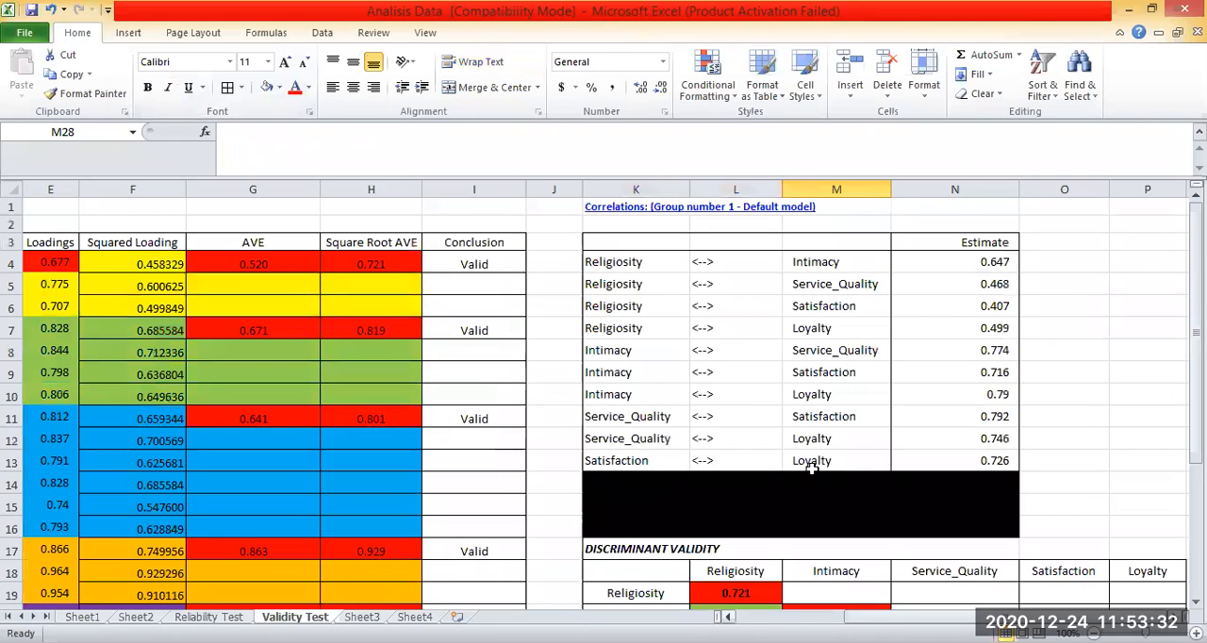
scroll(810, 469, down, 2)
scroll(811, 468, left, 2)
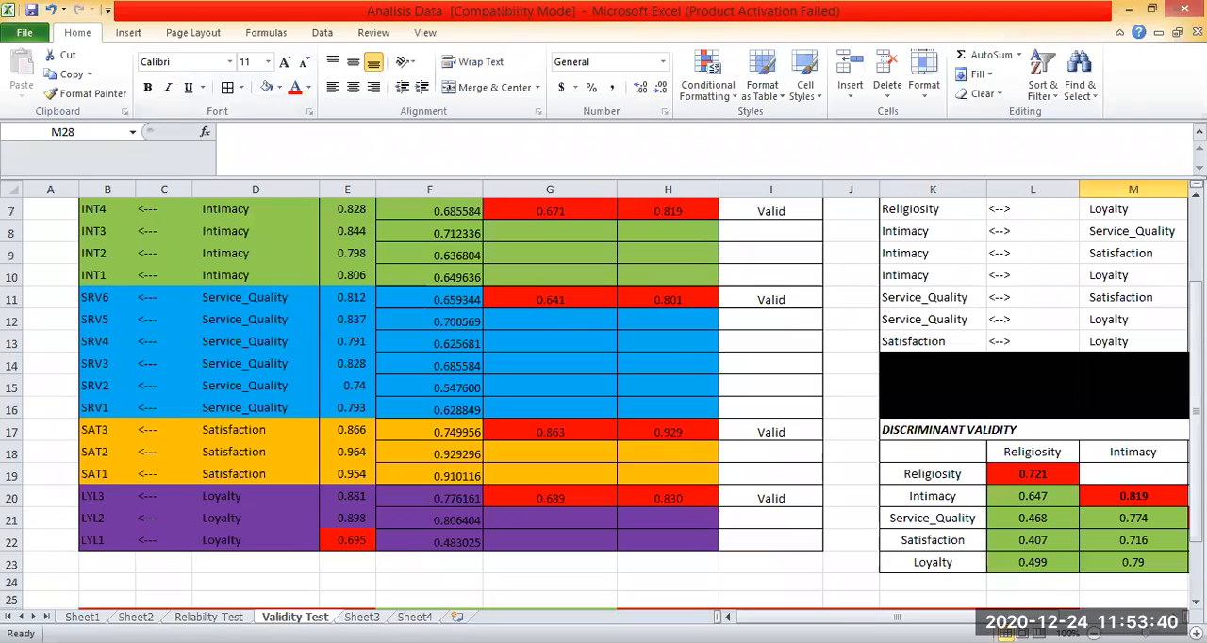
scroll(565, 428, down, 1)
click(1093, 634)
drag(87, 415, 617, 451)
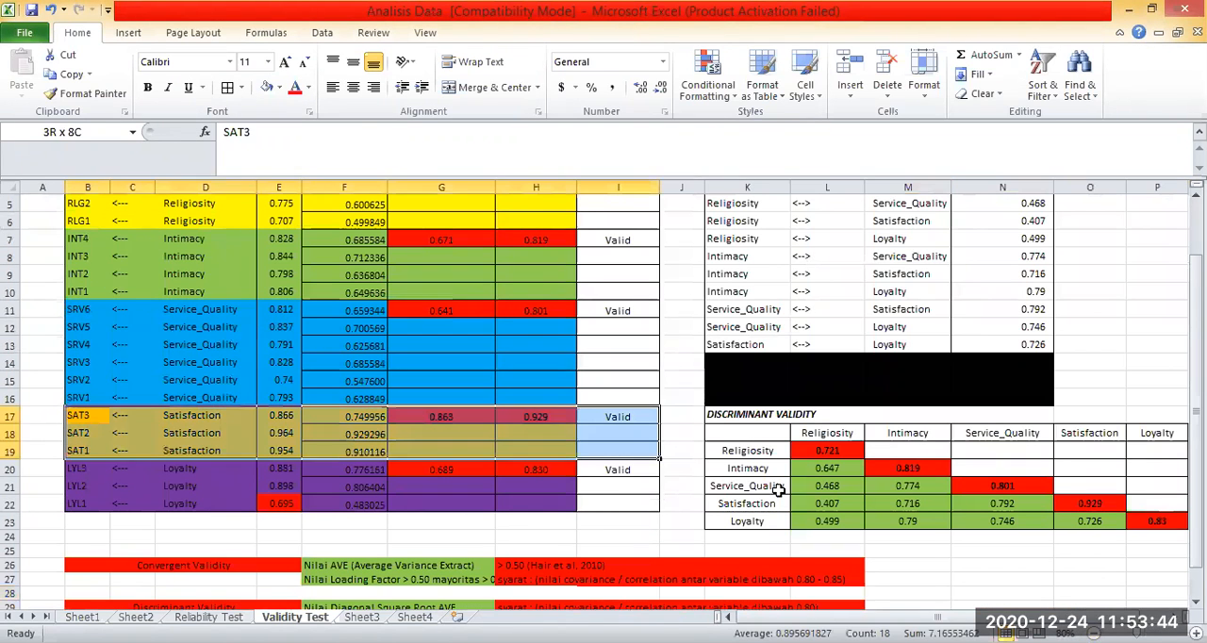
scroll(603, 400, down, 2)
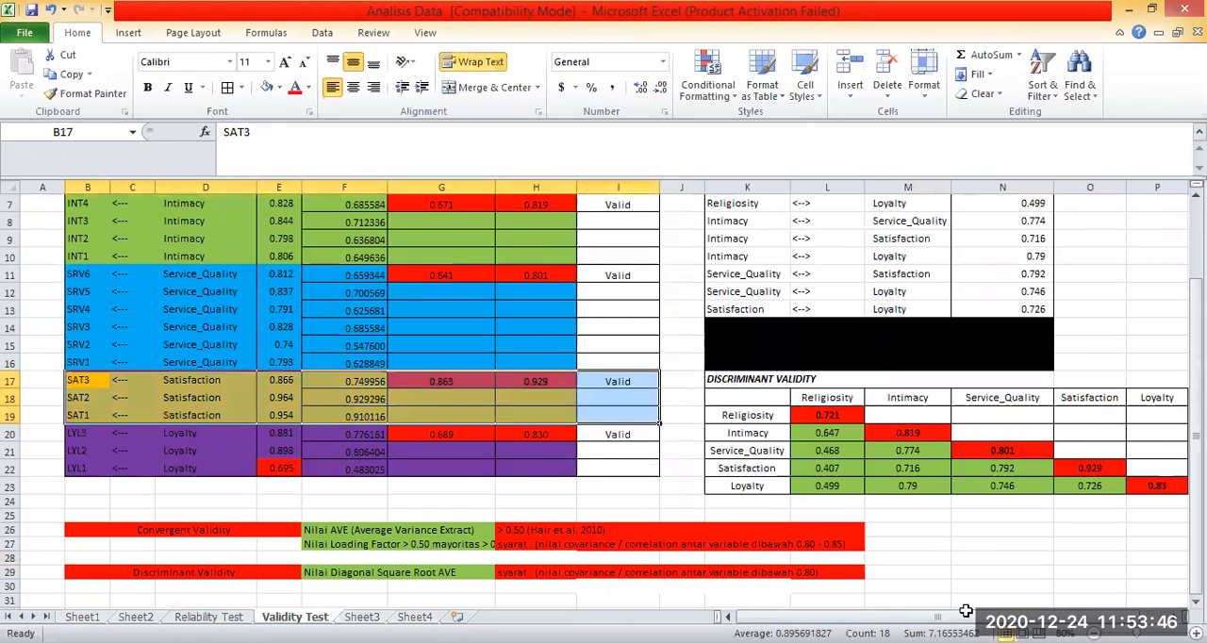
click(1002, 490)
drag(754, 326, 1136, 450)
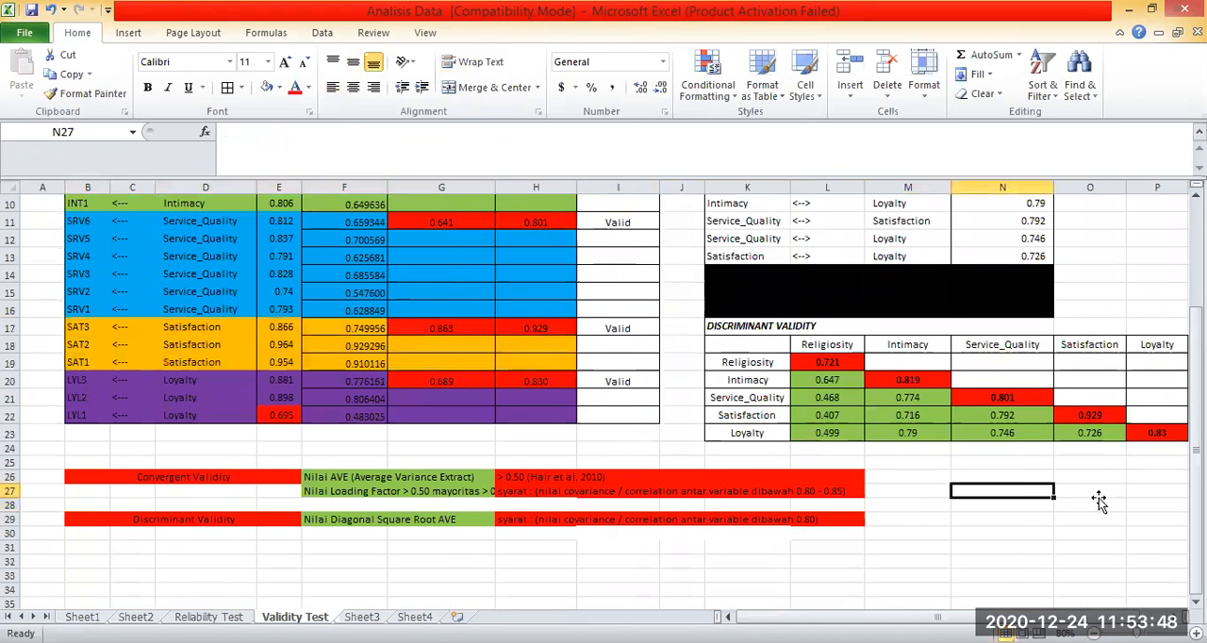
scroll(892, 550, up, 3)
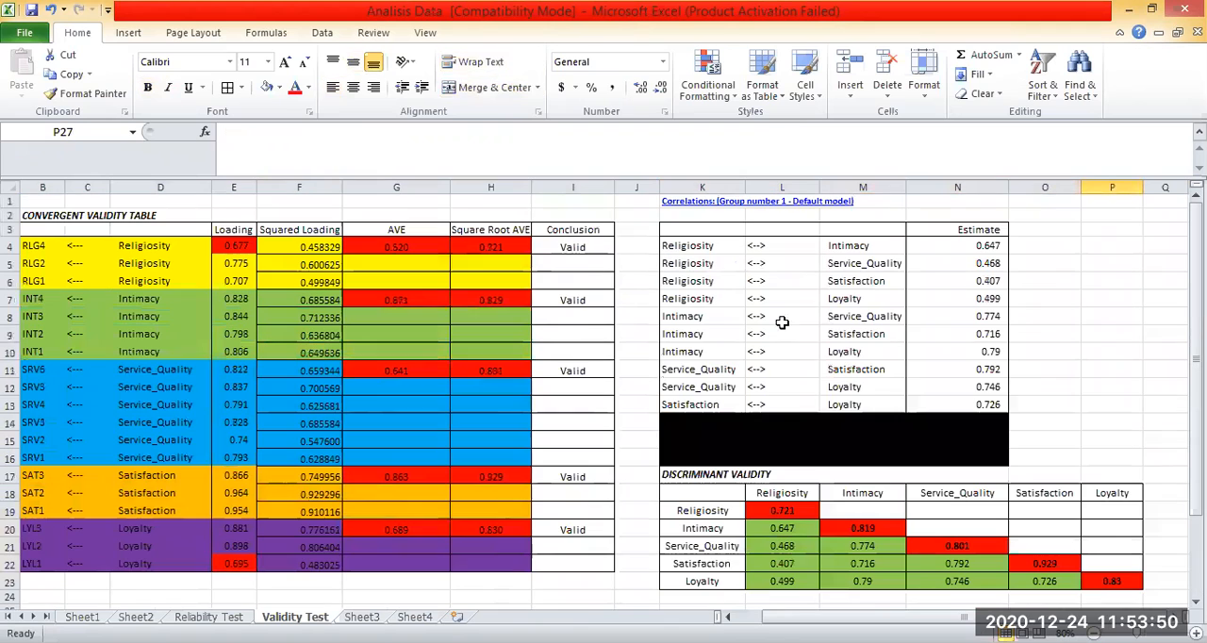
Review the correlation estimates in K3:N13 together with the discriminant validity matrix beneath them.
drag(702, 229, 976, 369)
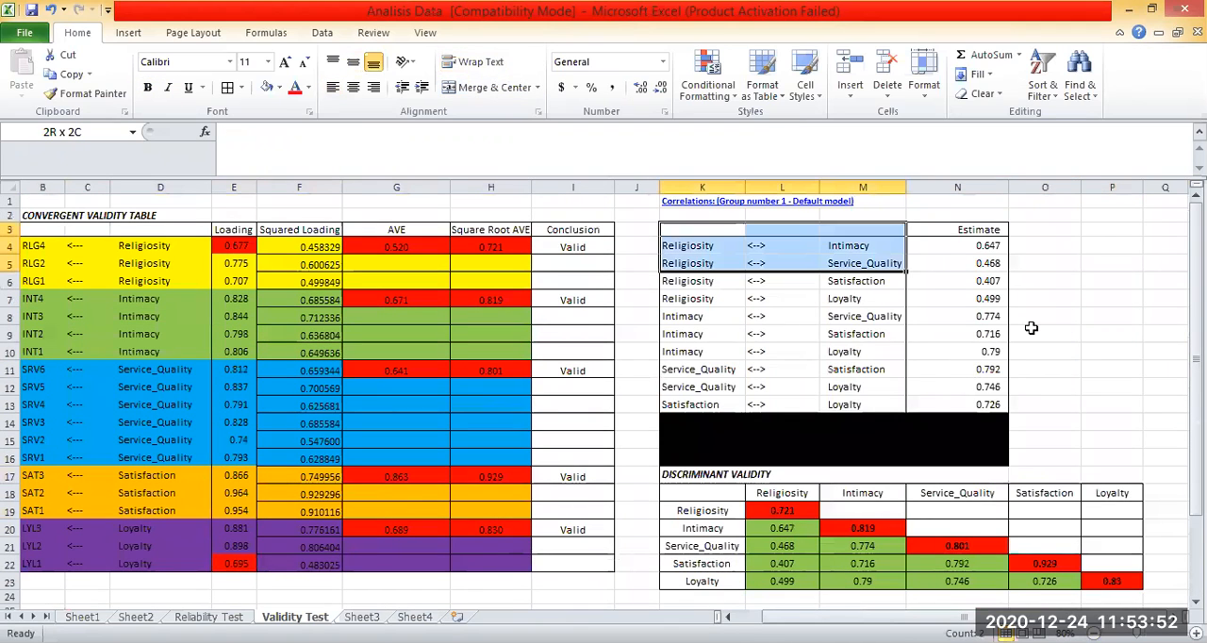
drag(1031, 327, 981, 404)
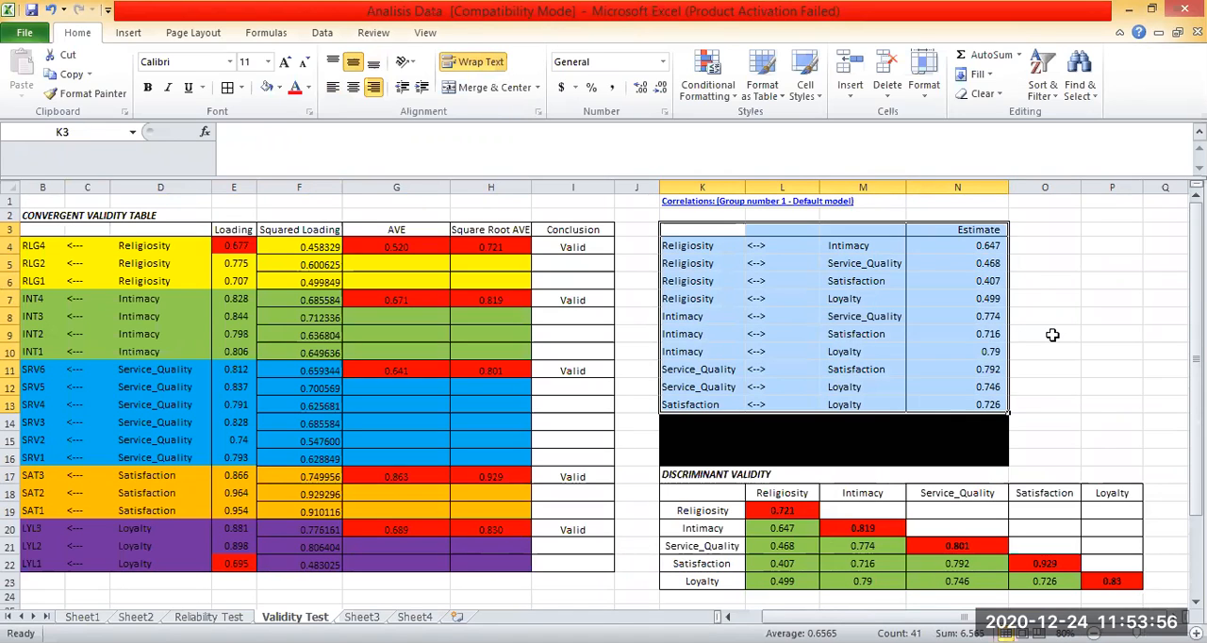
scroll(1050, 335, down, 1)
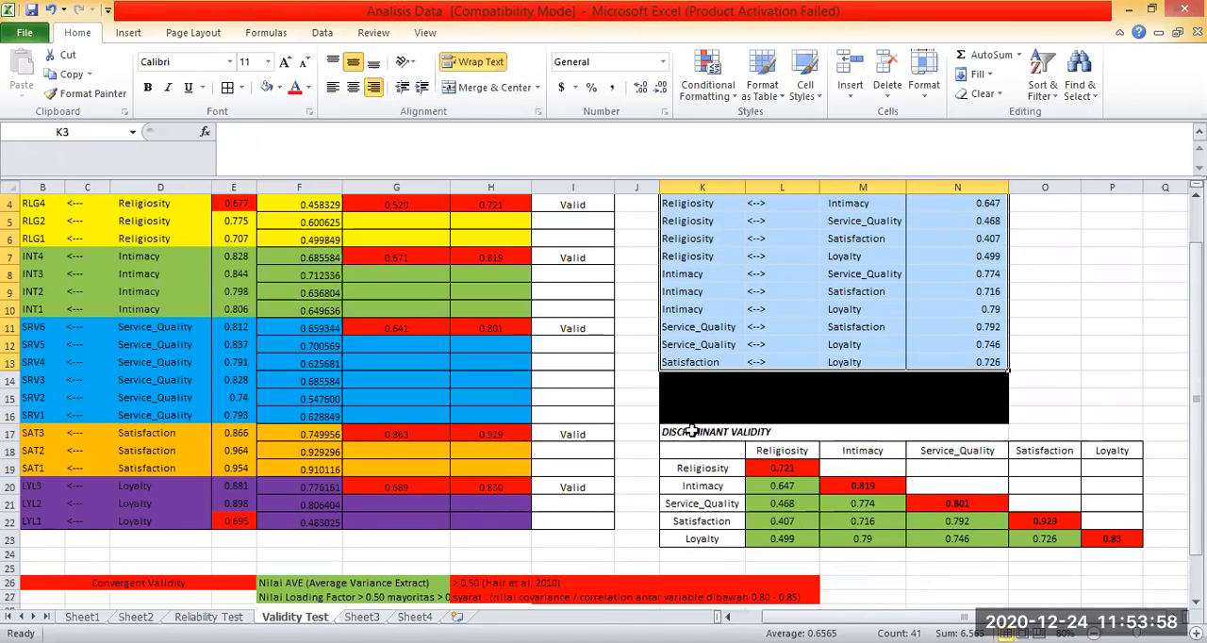
scroll(692, 402, down, 1)
drag(702, 397, 967, 469)
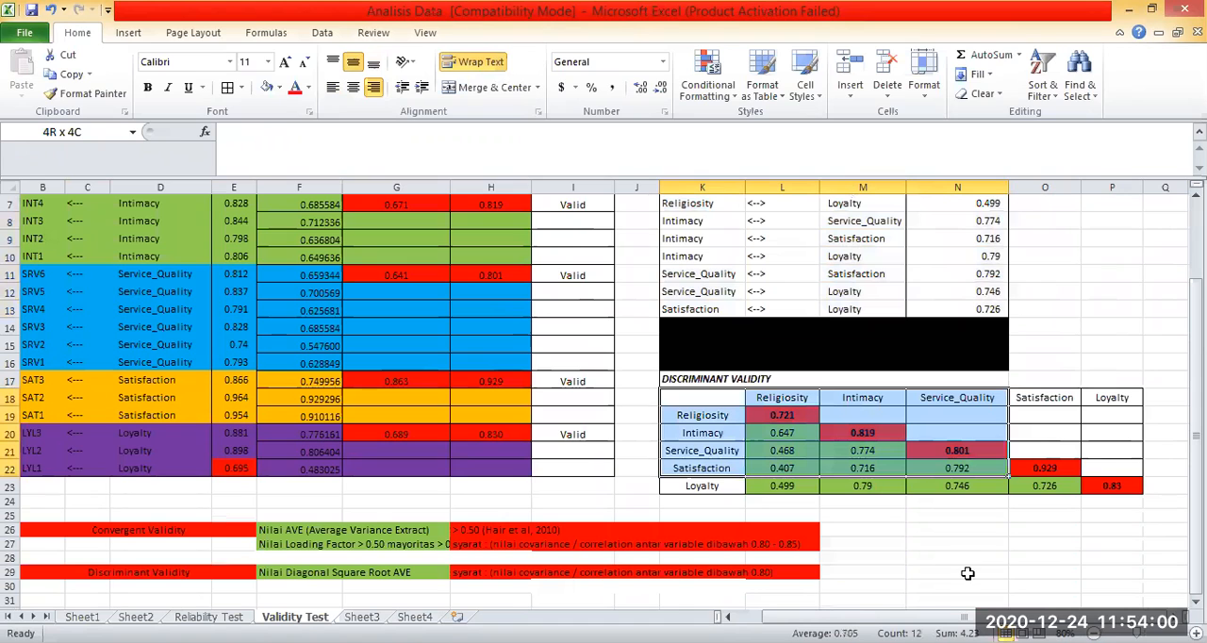
drag(1011, 566, 1112, 486)
scroll(1044, 315, up, 2)
click(1044, 316)
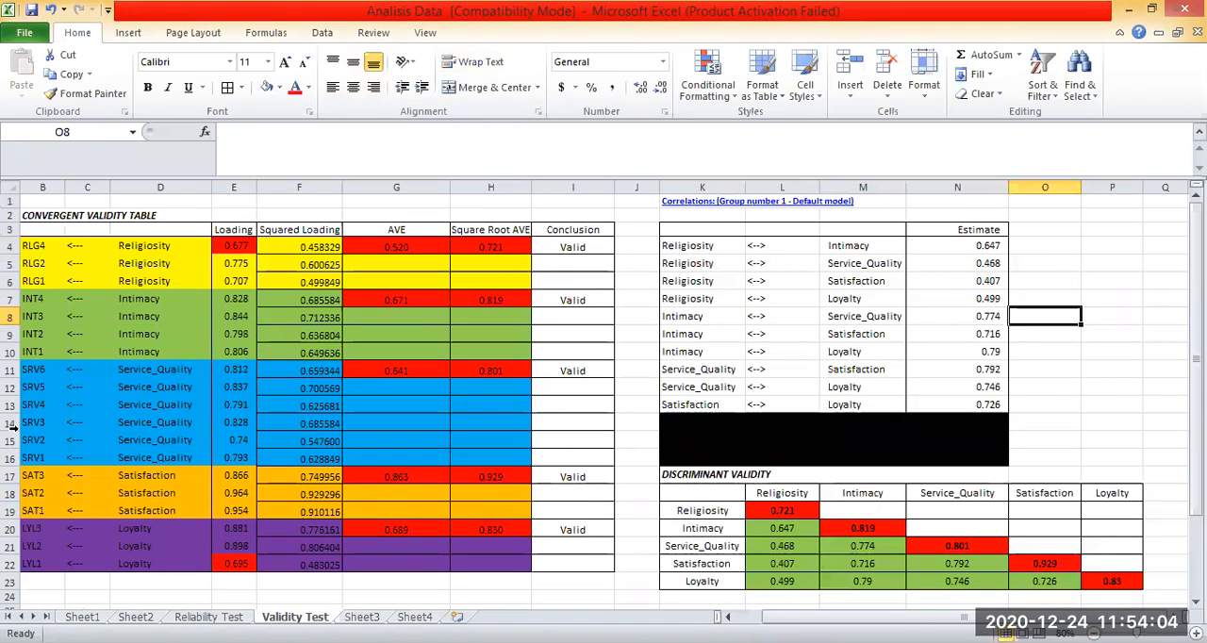
Examine the convergent validity criteria below the tables alongside the loadings in column E and the Conclusion column.
scroll(613, 492, down, 3)
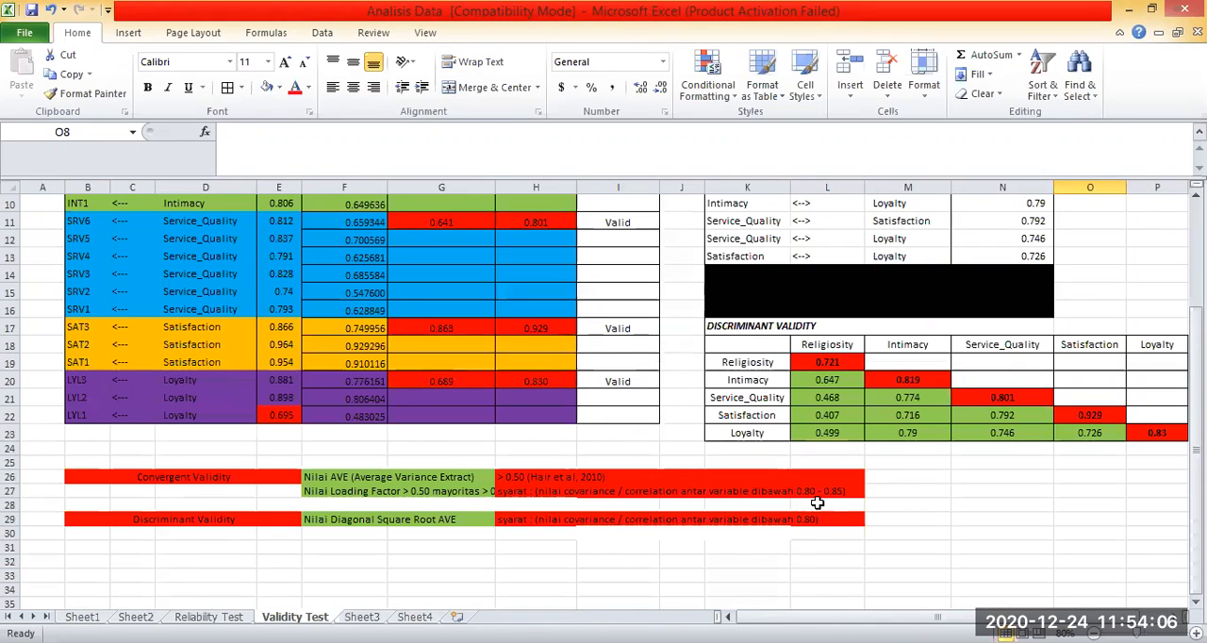
drag(184, 478, 858, 507)
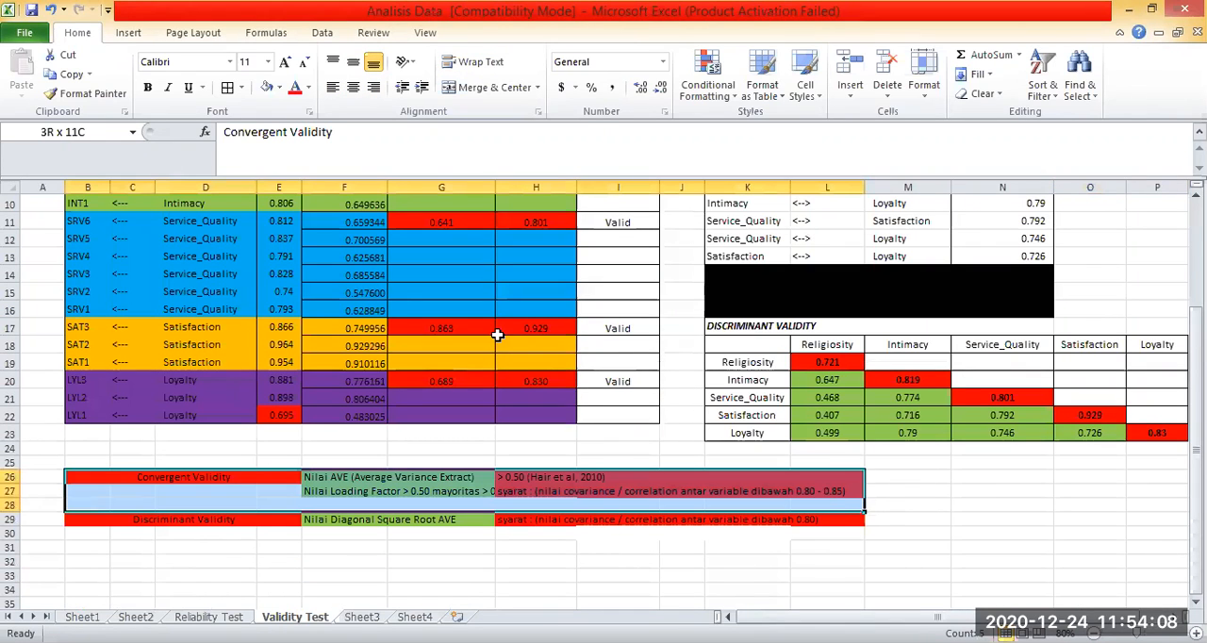
scroll(459, 258, up, 3)
click(459, 261)
click(586, 250)
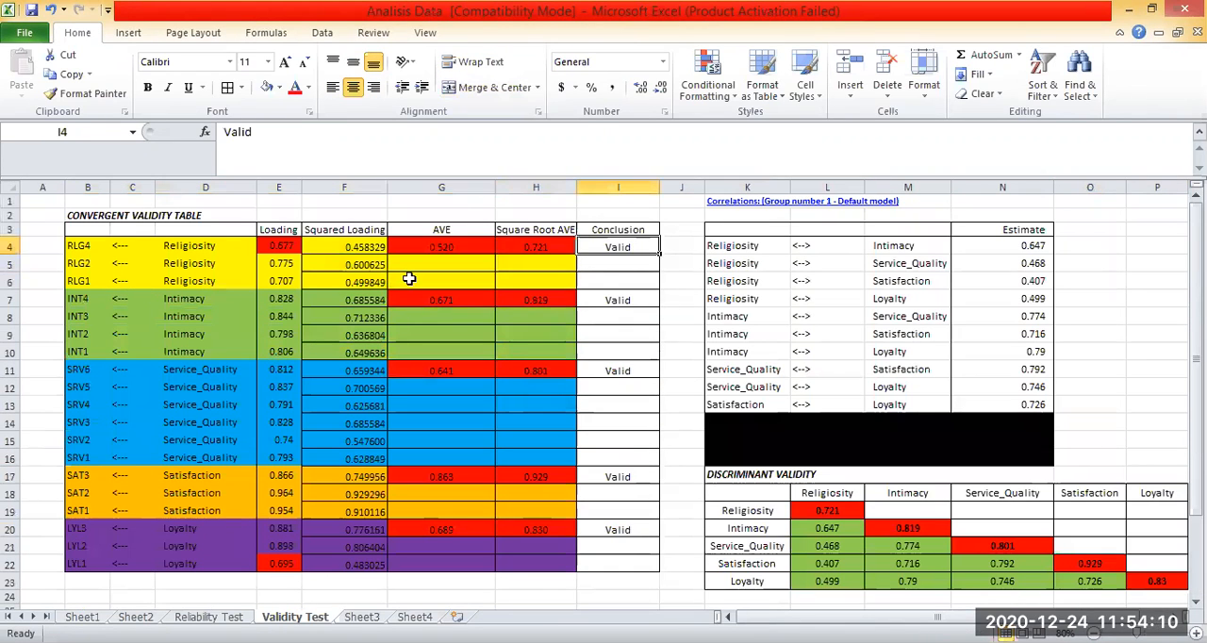
click(663, 296)
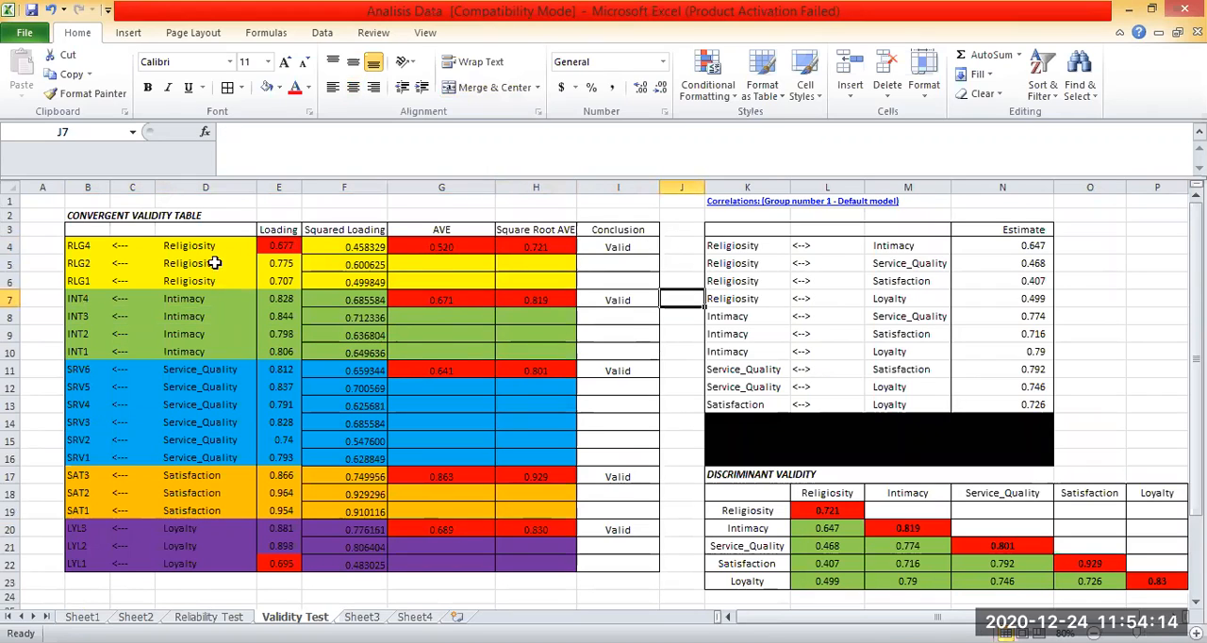
drag(279, 264, 279, 546)
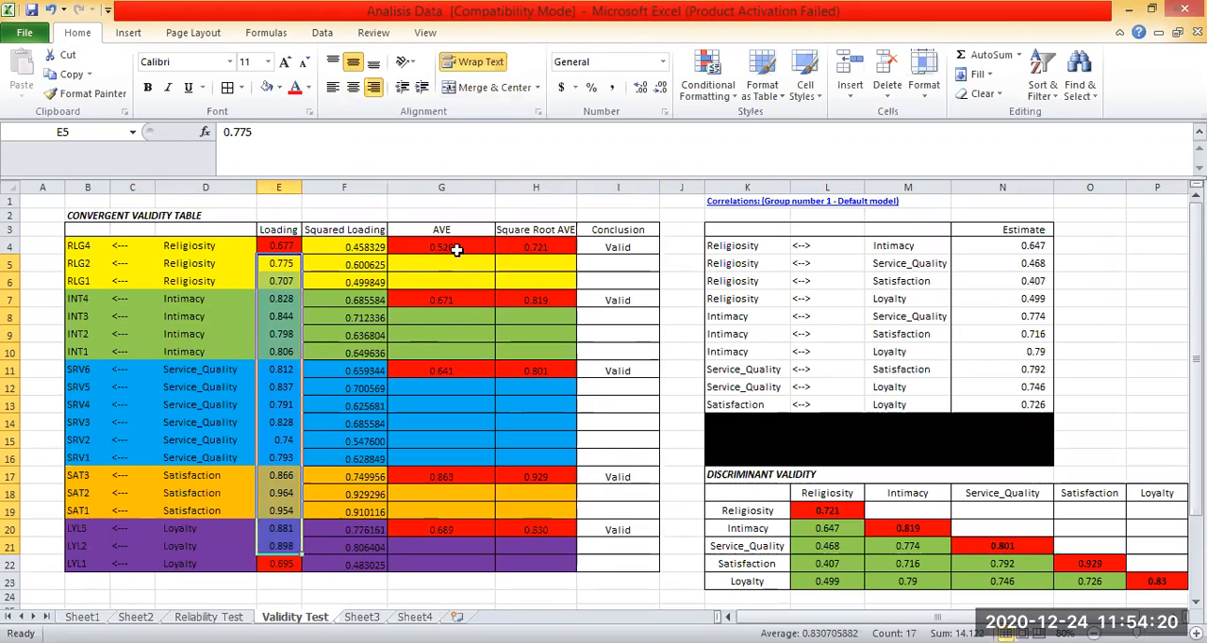
click(618, 404)
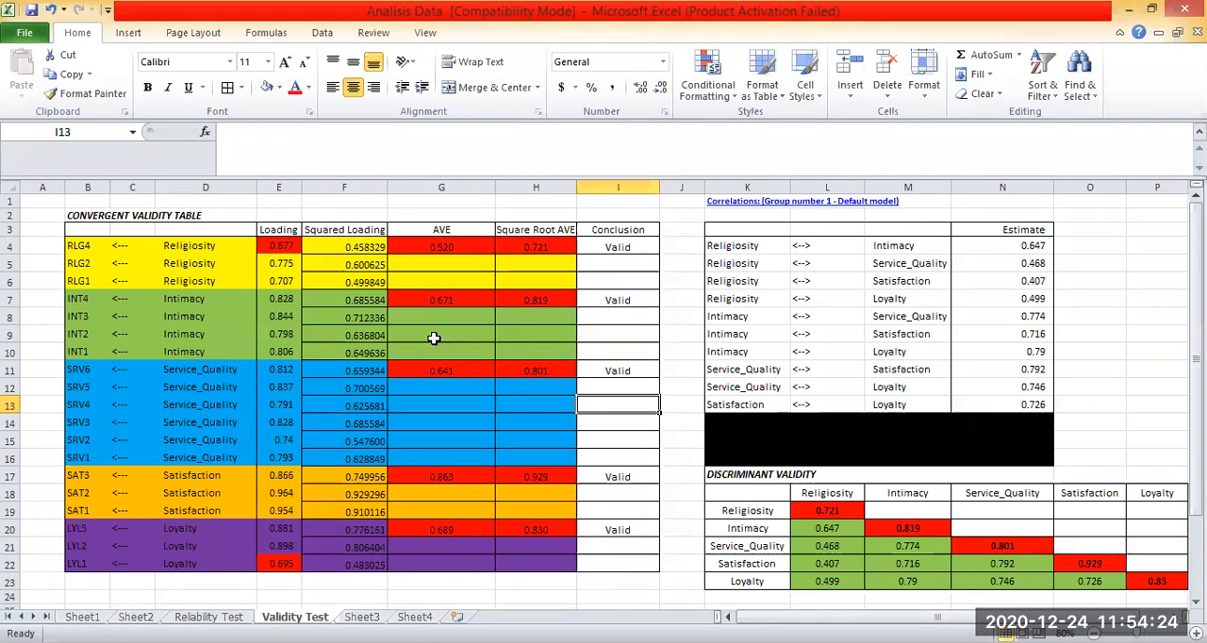
Inspect the Religiosity AVE formula in G4 and set the RLG2 loading in E5 to 0.6.
double_click(453, 247)
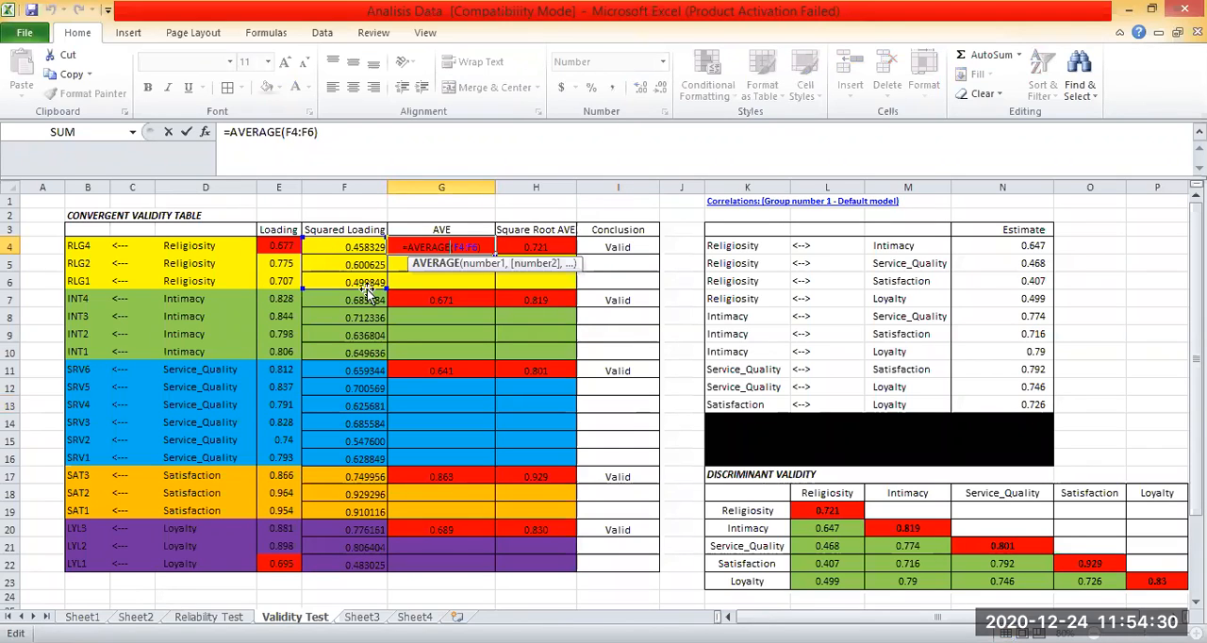
key(Return)
click(283, 266)
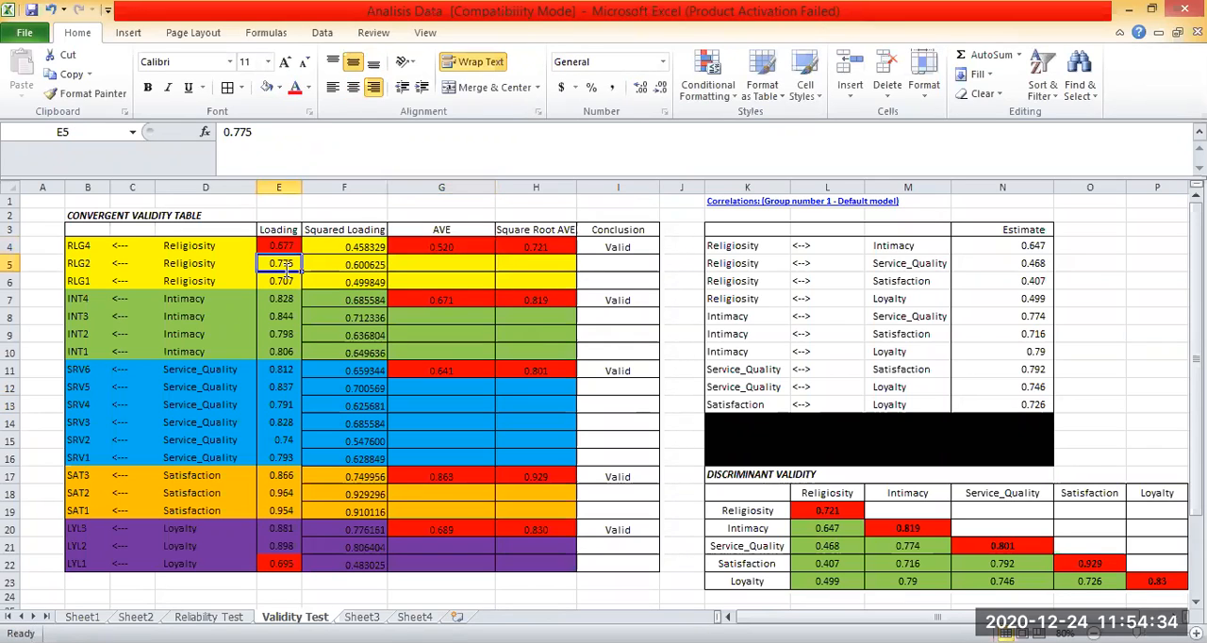
text(0.6)
key(Return)
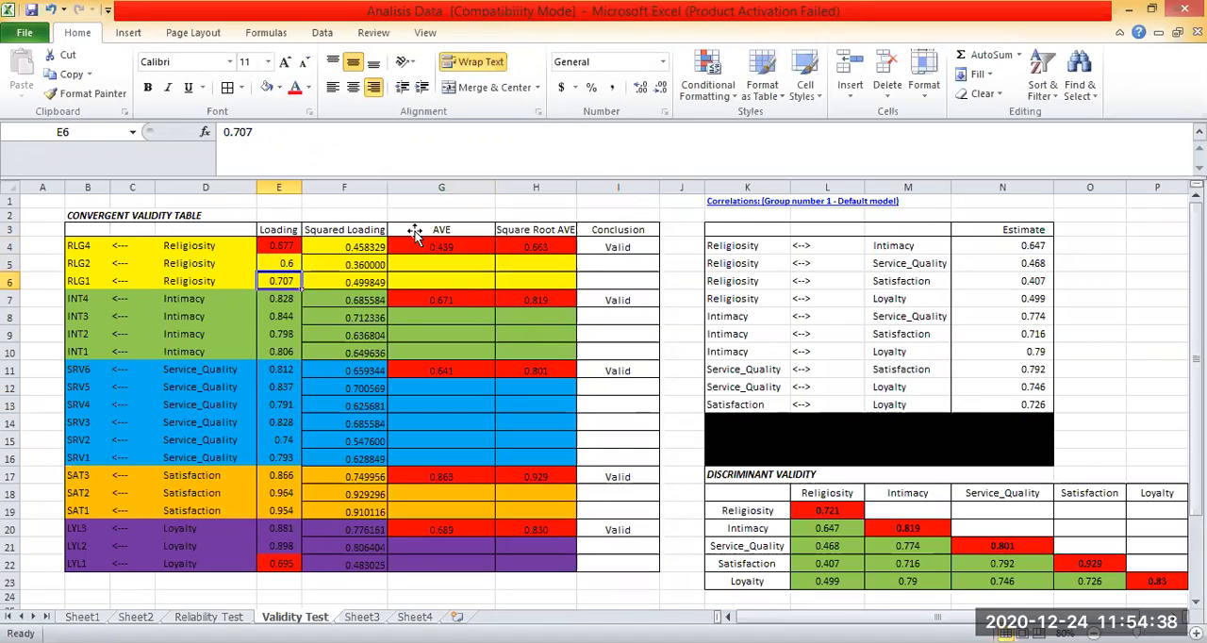
Compare the Religiosity loadings and AVE with those of the other constructs in the convergent validity table.
click(460, 250)
click(425, 371)
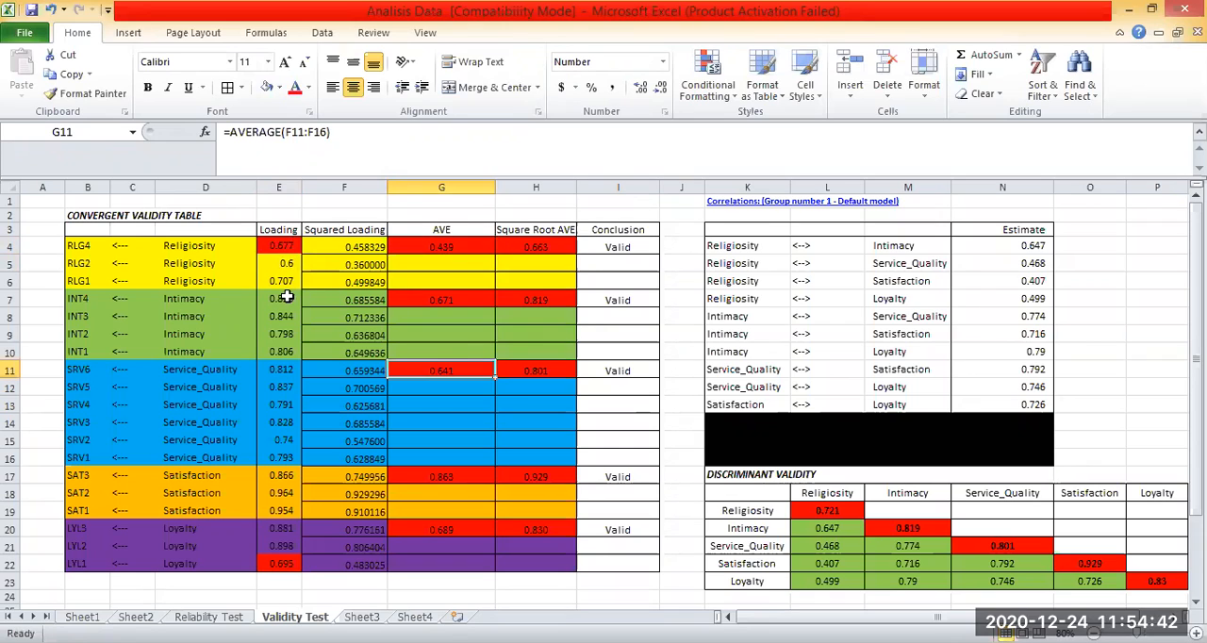
click(284, 265)
drag(283, 281, 289, 515)
click(459, 441)
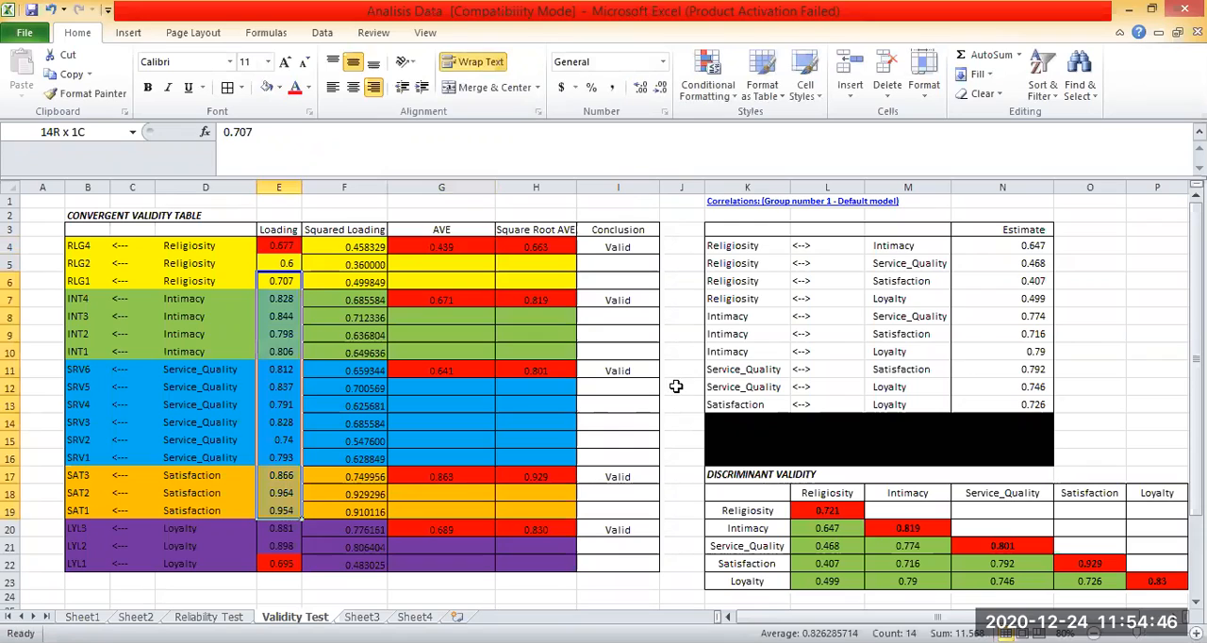
click(283, 264)
drag(94, 245, 605, 283)
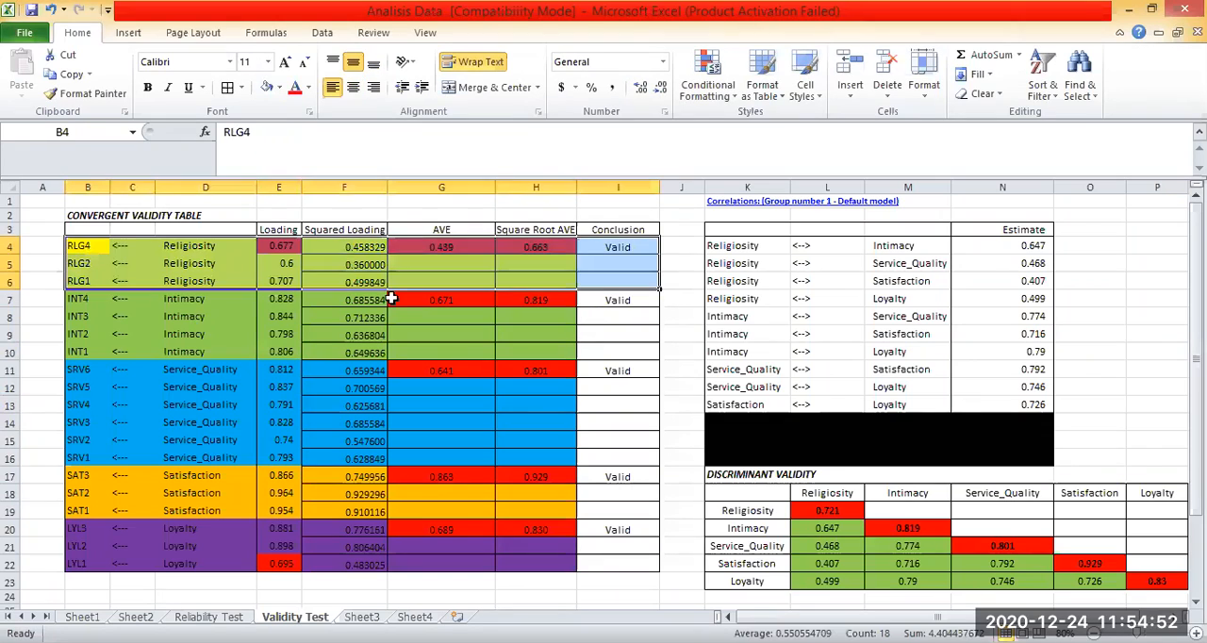
click(527, 350)
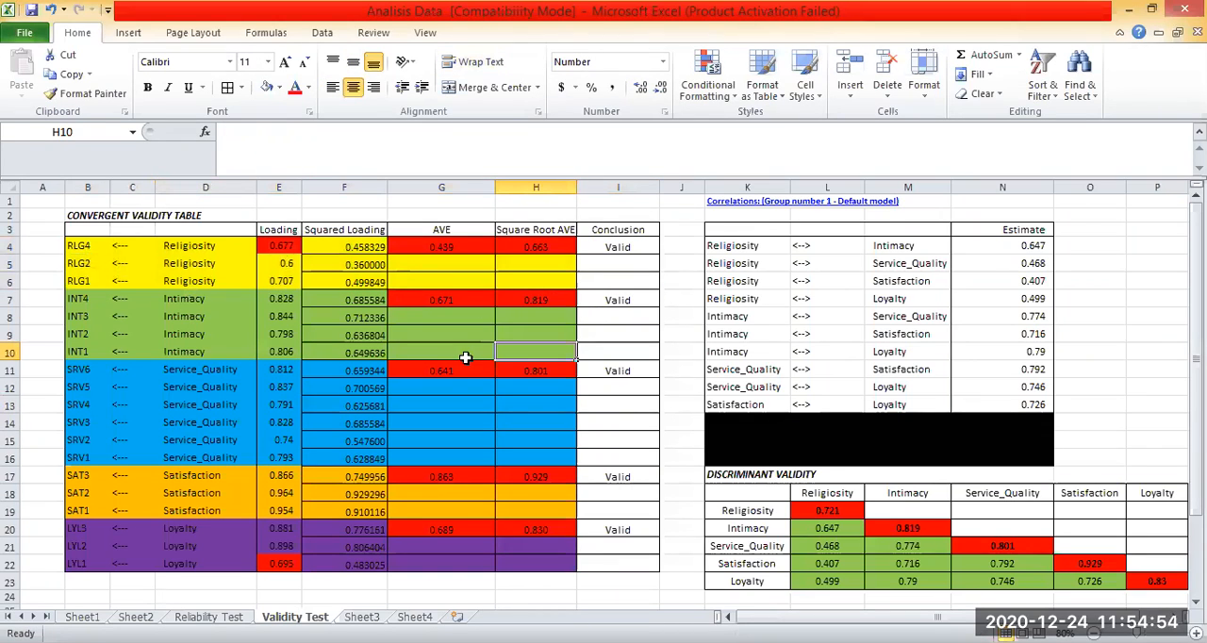
Undo the RLG2 loading change and recheck the Religiosity AVE in G4.
key(ctrl+z)
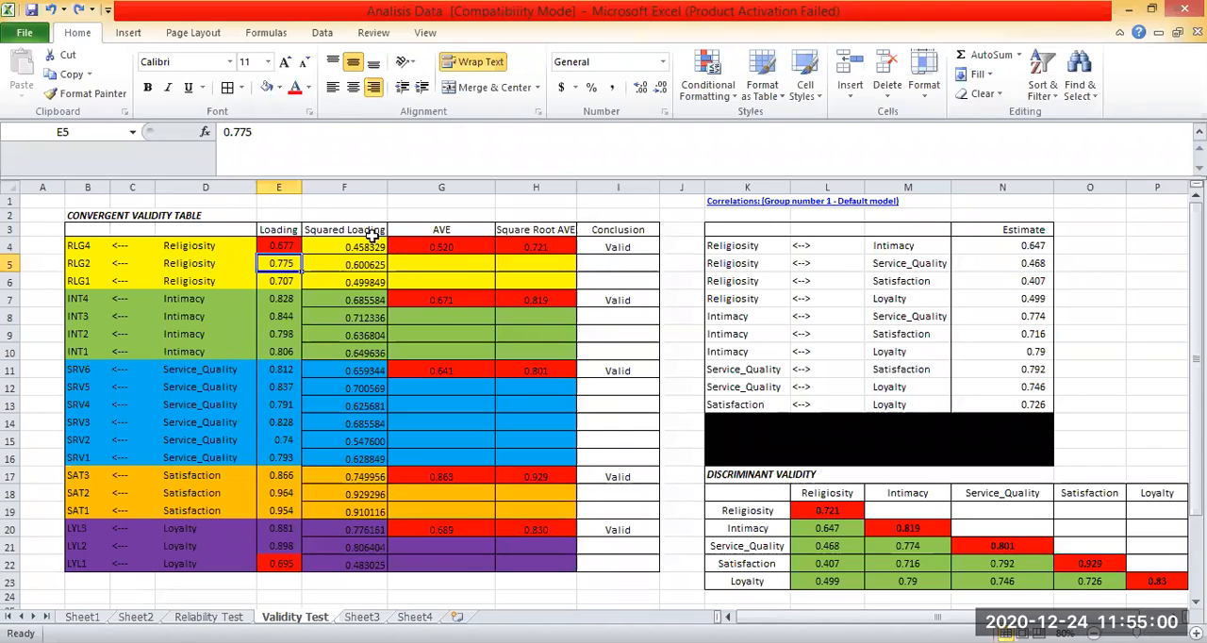
click(415, 246)
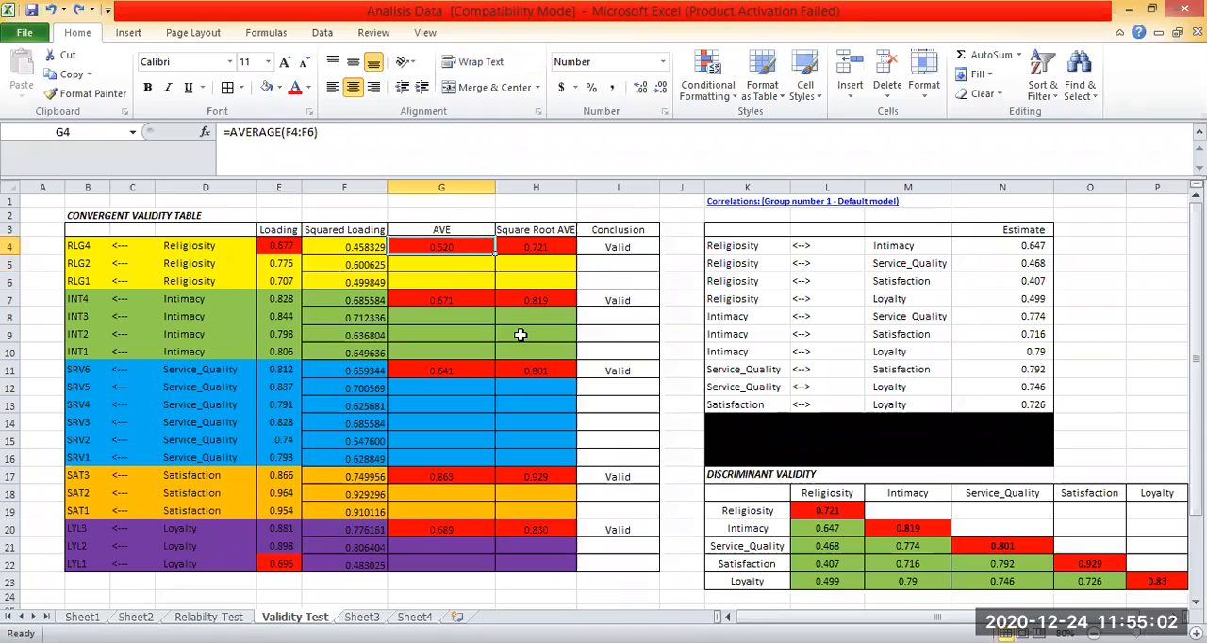
key(ctrl+Left)
key(ctrl+Up)
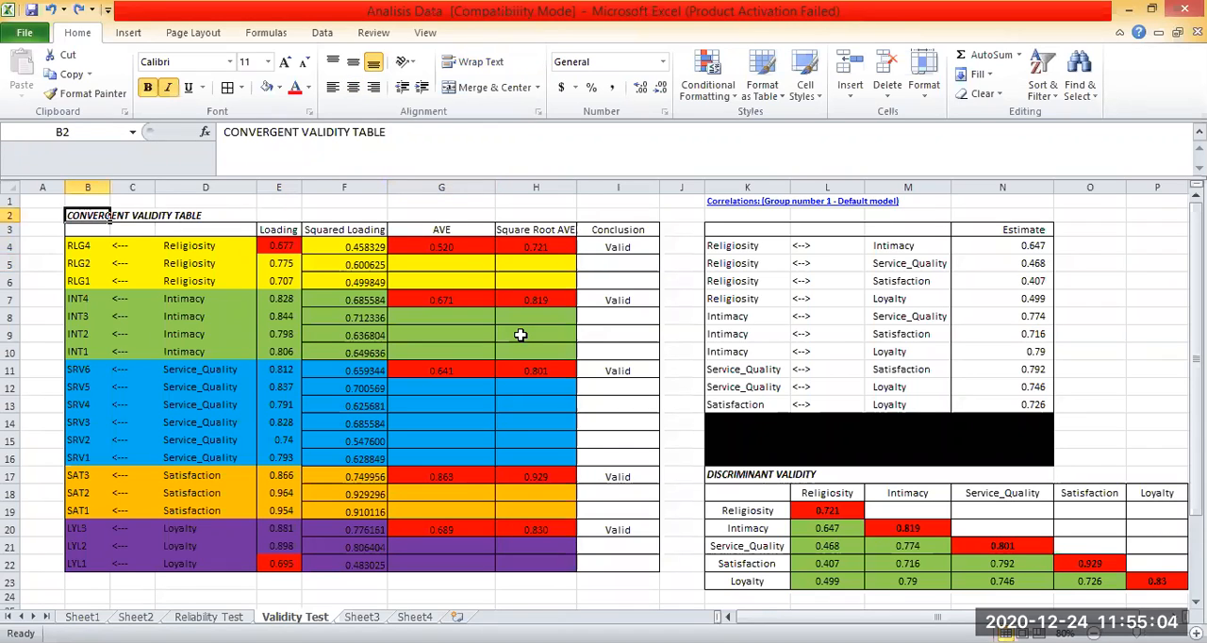
Examine the loadings and AVE values of the Intimacy, Service_Quality and Loyalty constructs.
click(458, 370)
drag(300, 357, 278, 298)
drag(272, 374, 294, 476)
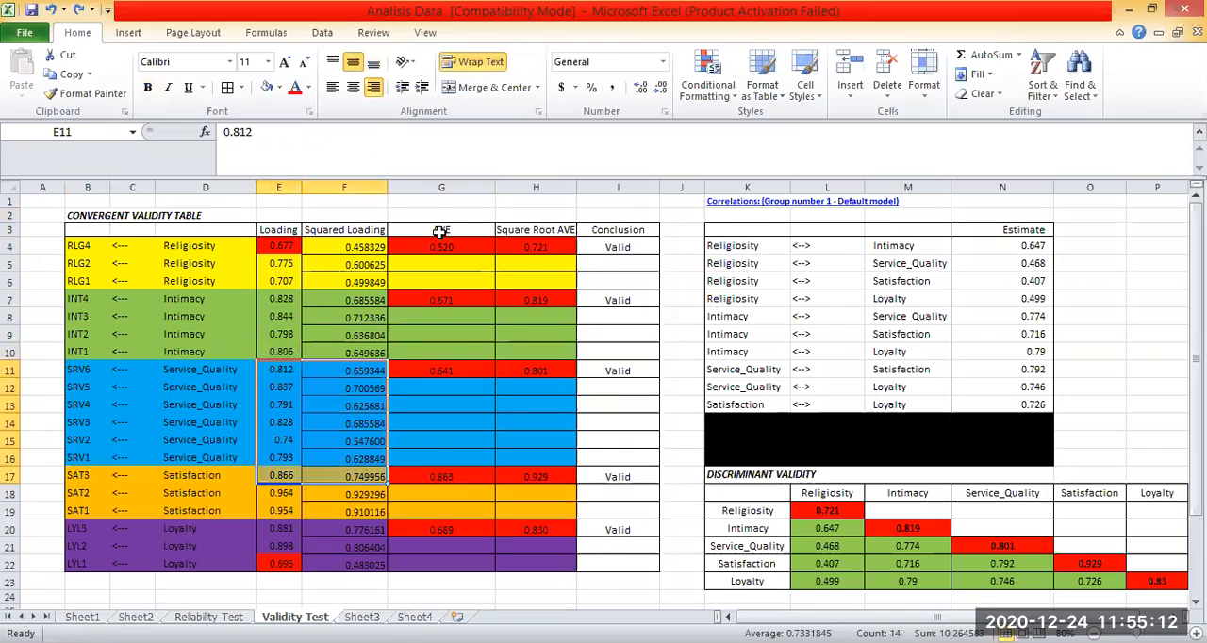
click(433, 425)
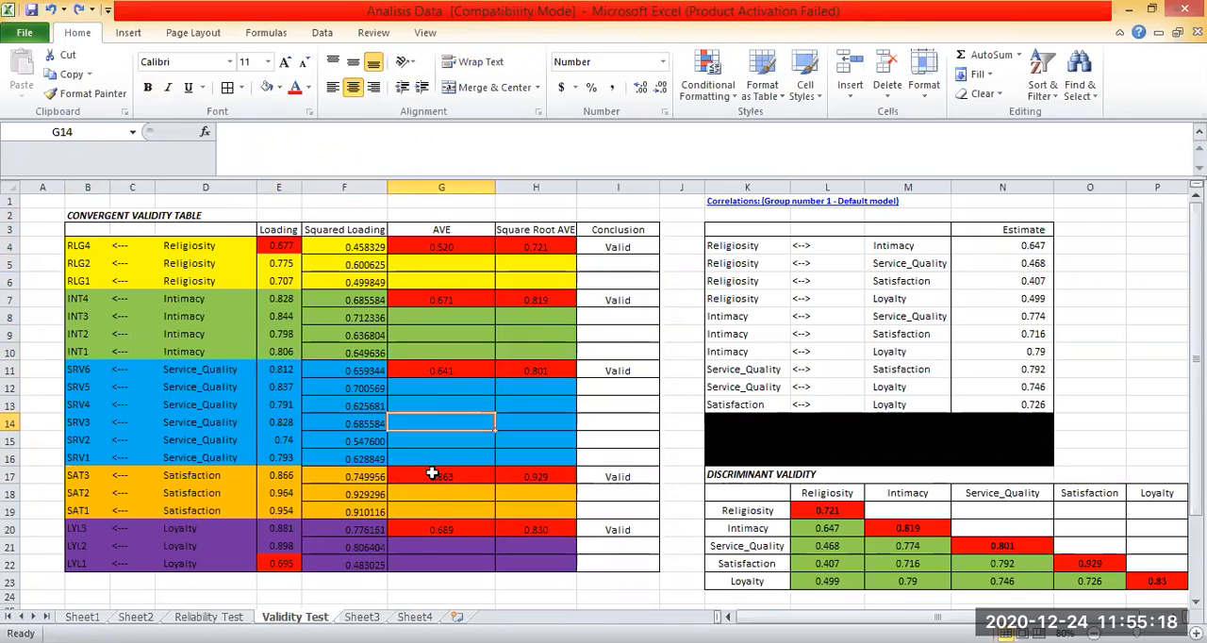
scroll(431, 473, down, 1)
click(441, 554)
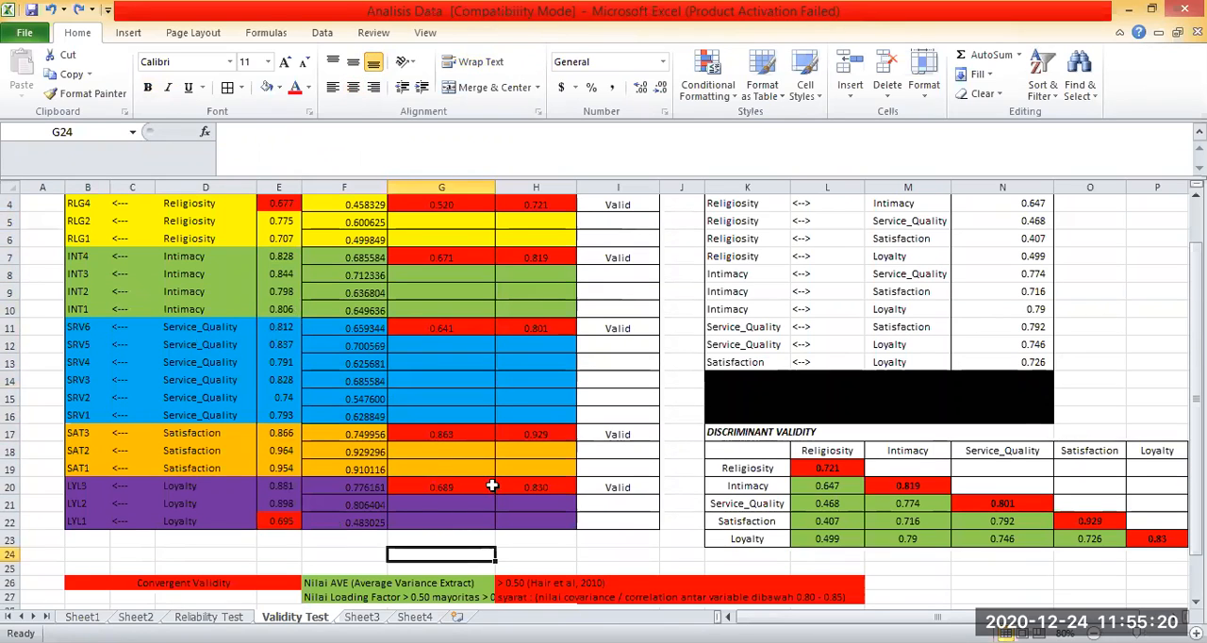
click(279, 521)
click(441, 487)
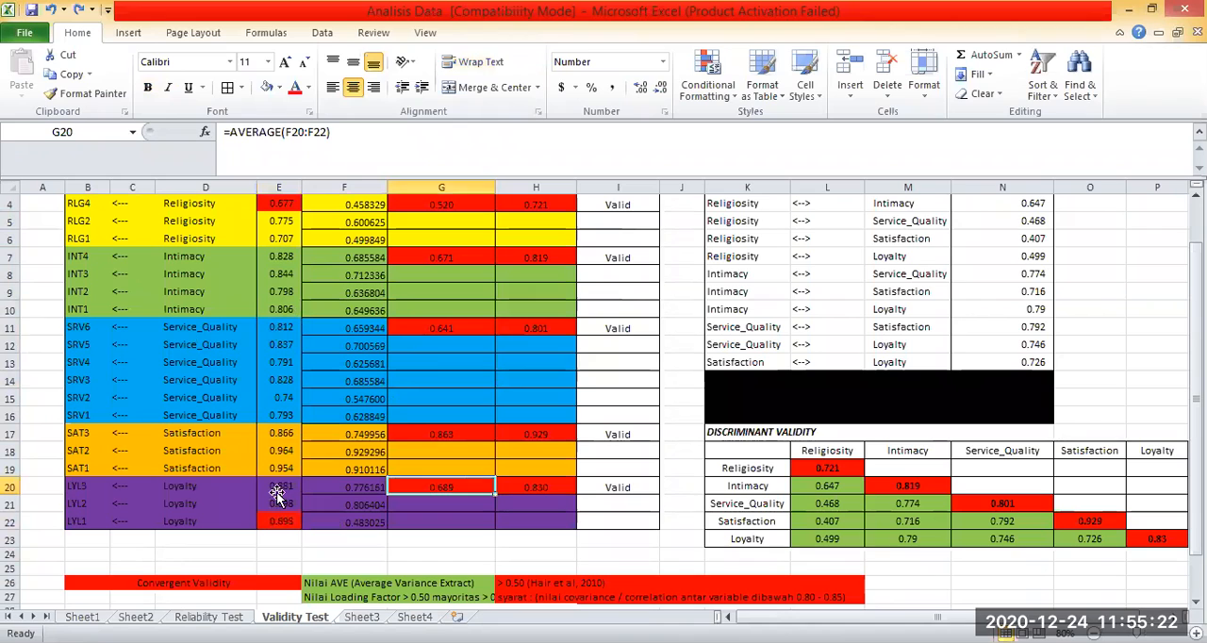
Set the Loyalty loadings in E20, E21 and E22 to 0.5, 0.7 and 0.75 to test their effect on the AVE.
click(278, 489)
text(0)
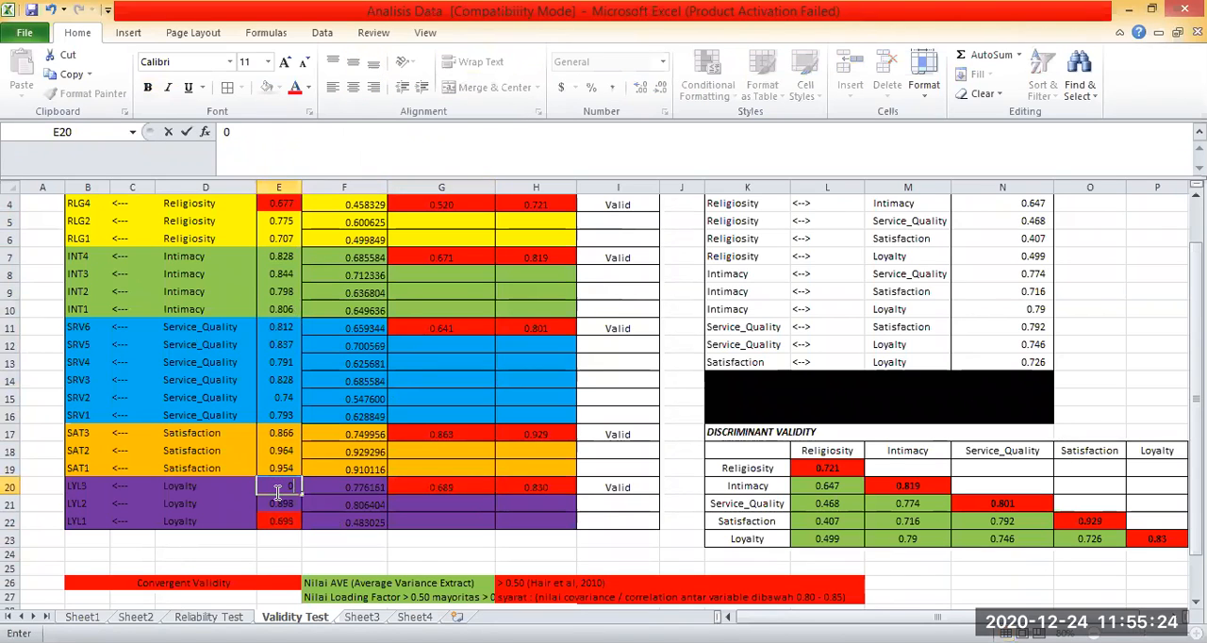
text(.5)
key(Return)
text(0.7)
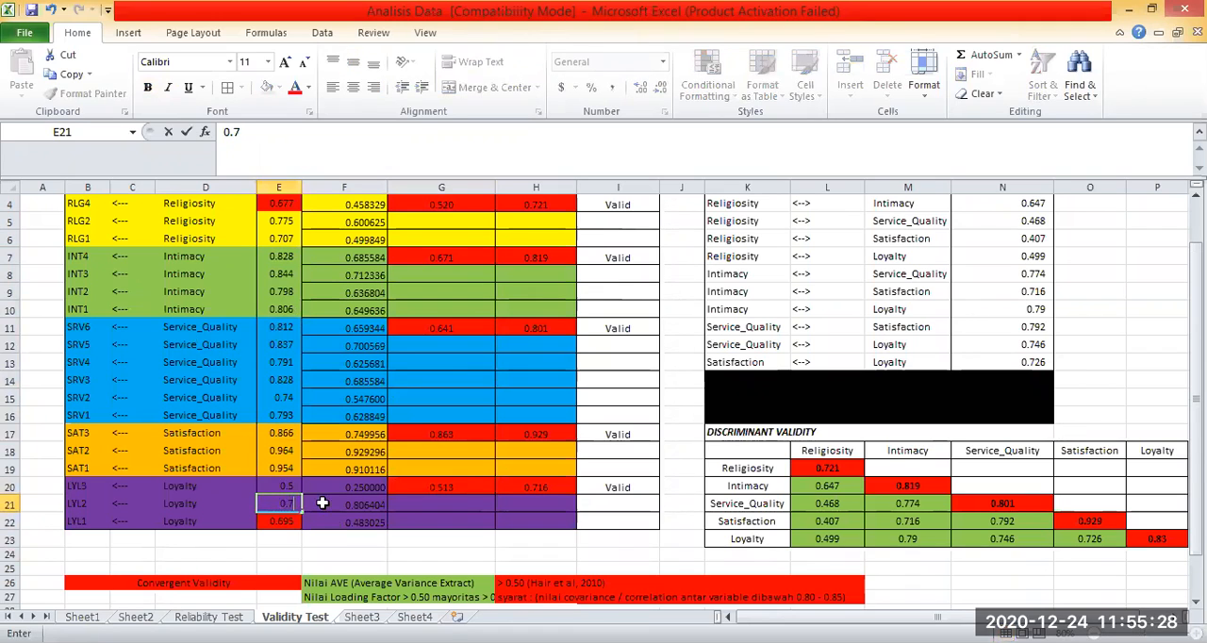
key(Return)
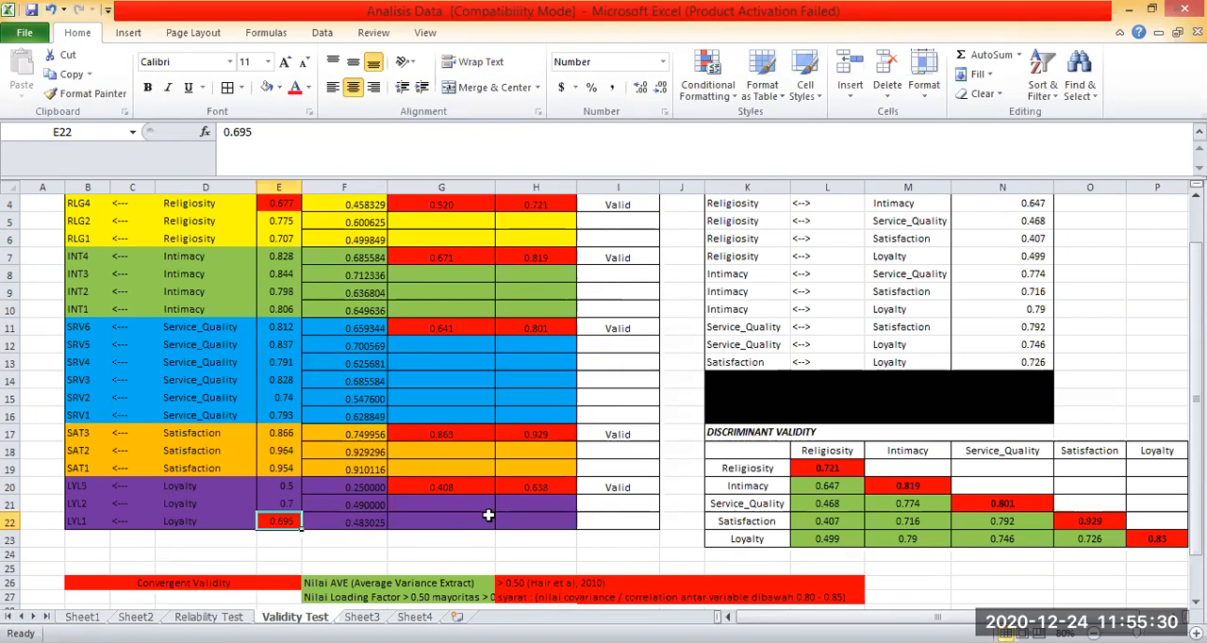
text(0)
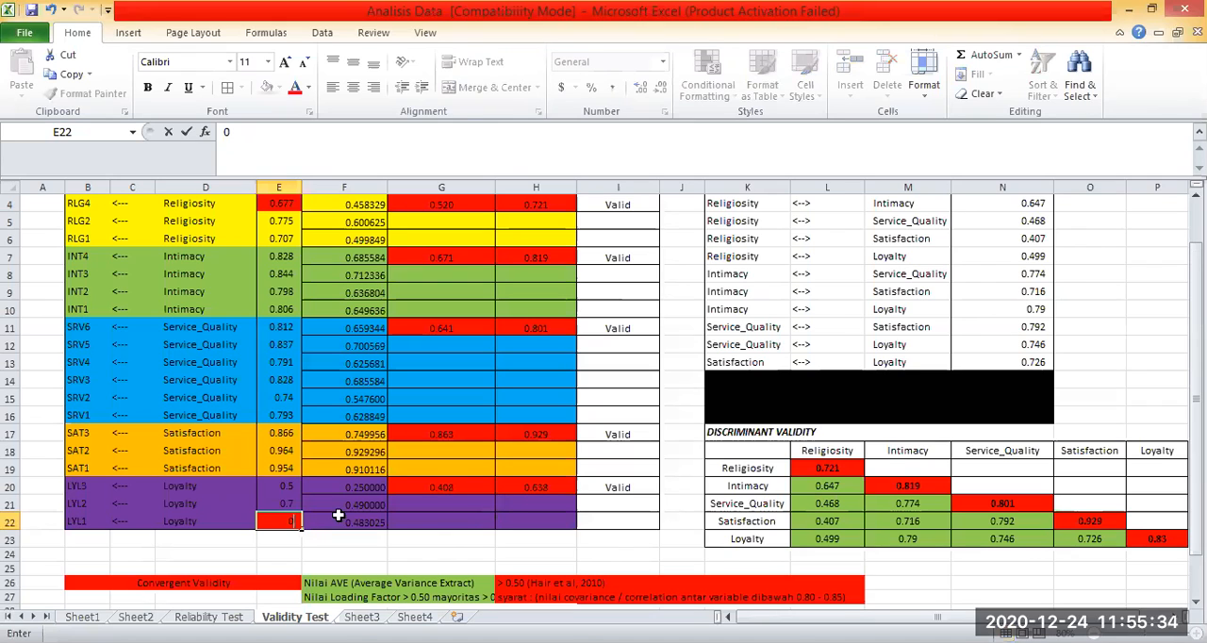
text(.75)
key(Return)
click(438, 517)
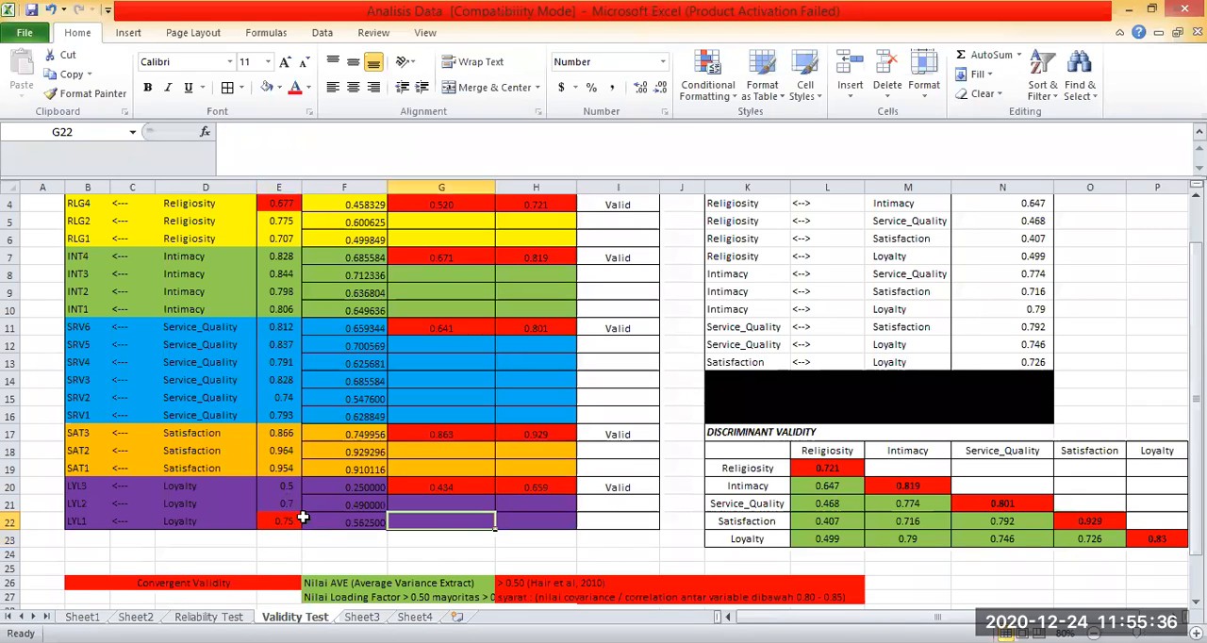
drag(283, 503, 283, 520)
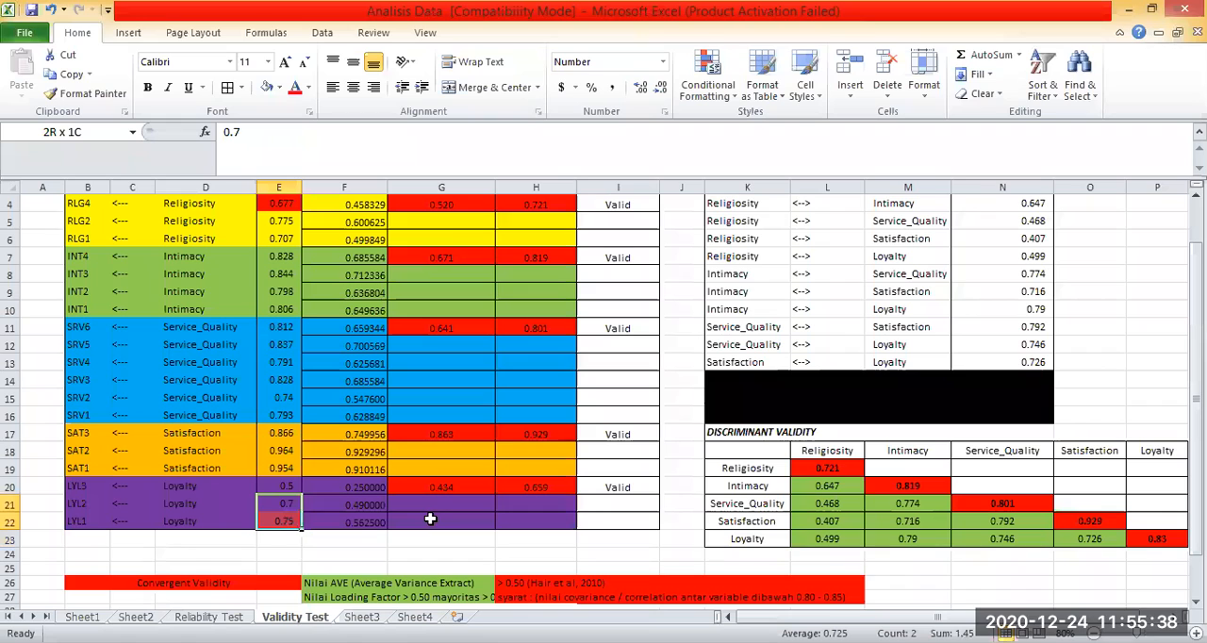
Undo all the test changes to the Loyalty loadings in E20:E22.
key(ctrl+z)
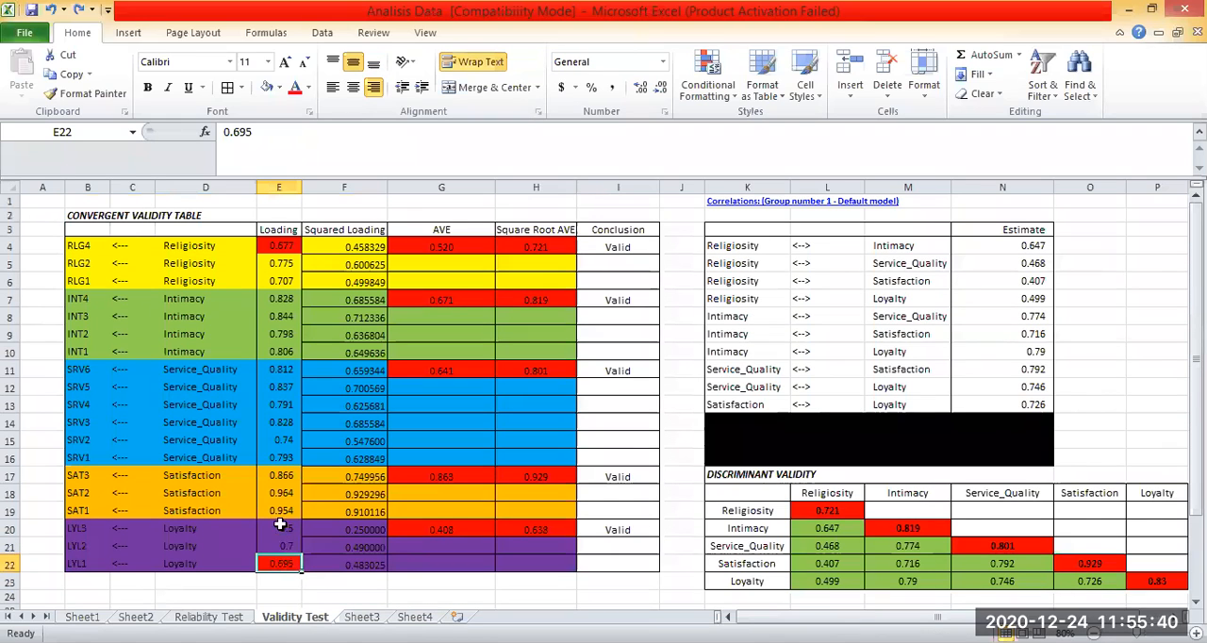
key(ctrl+z)
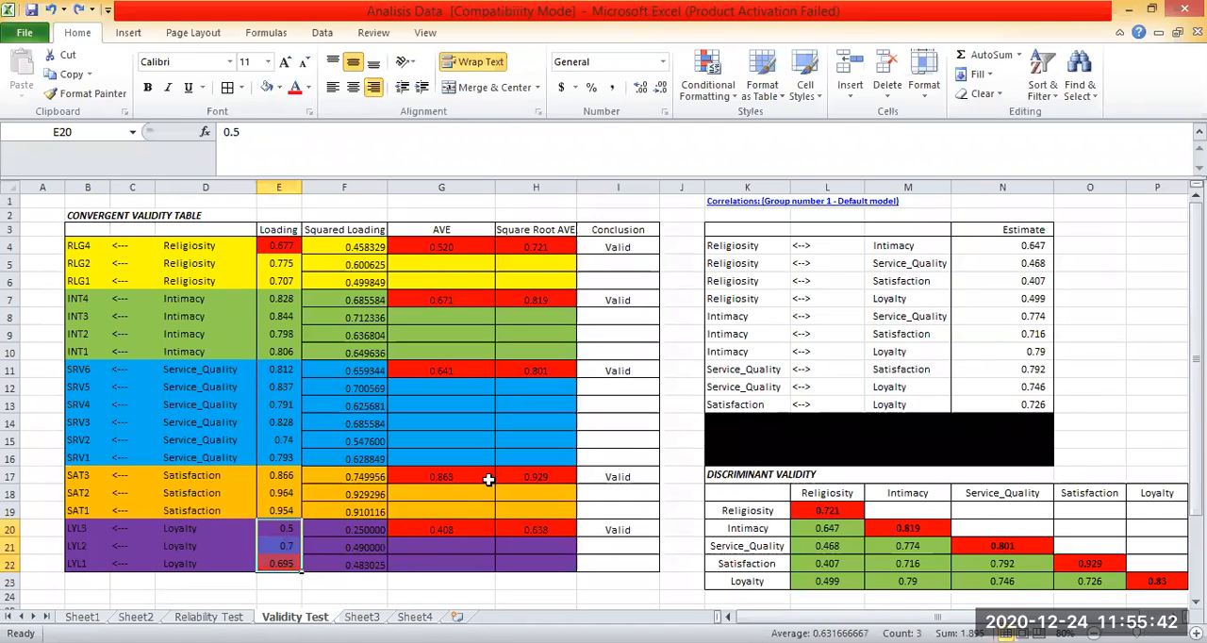
key(ctrl+z)
key(ctrl+z)
key(ctrl+z)
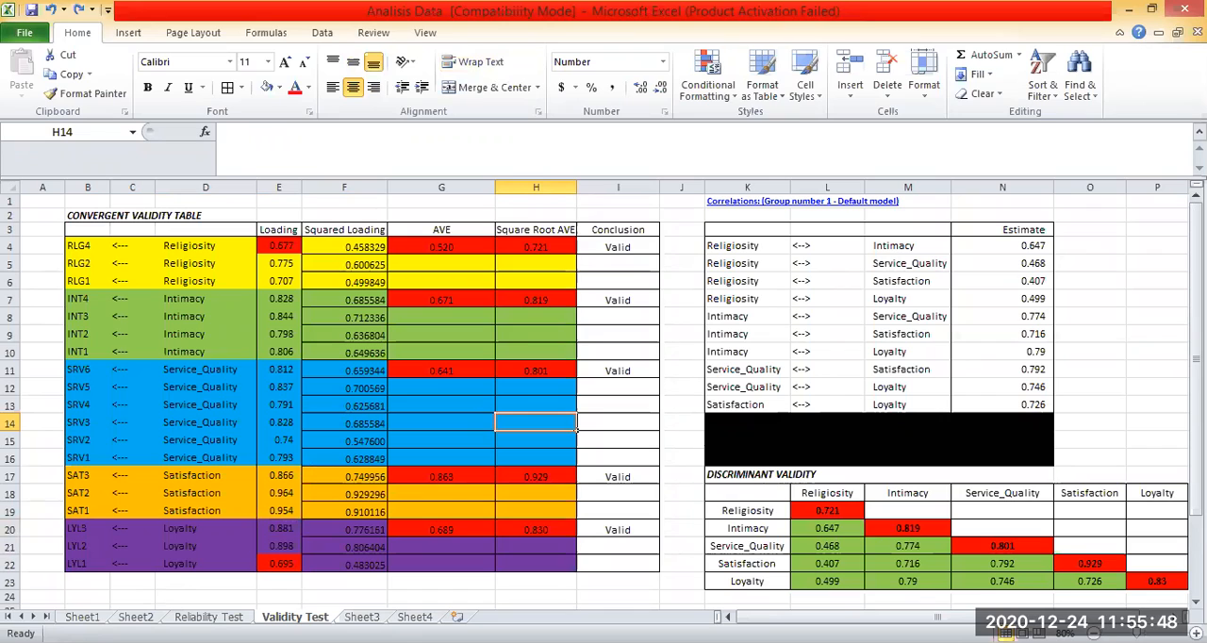
key(alt+Tab)
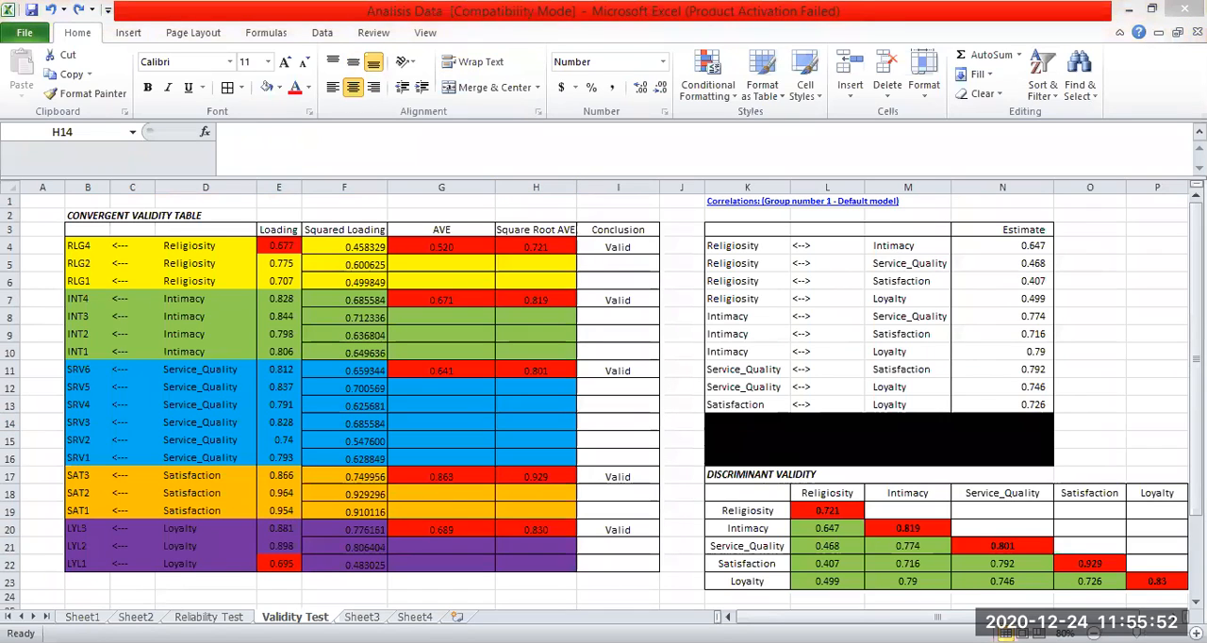
Review the convergent and discriminant validity tables against the AVE, loading and correlation criteria listed below them.
click(618, 404)
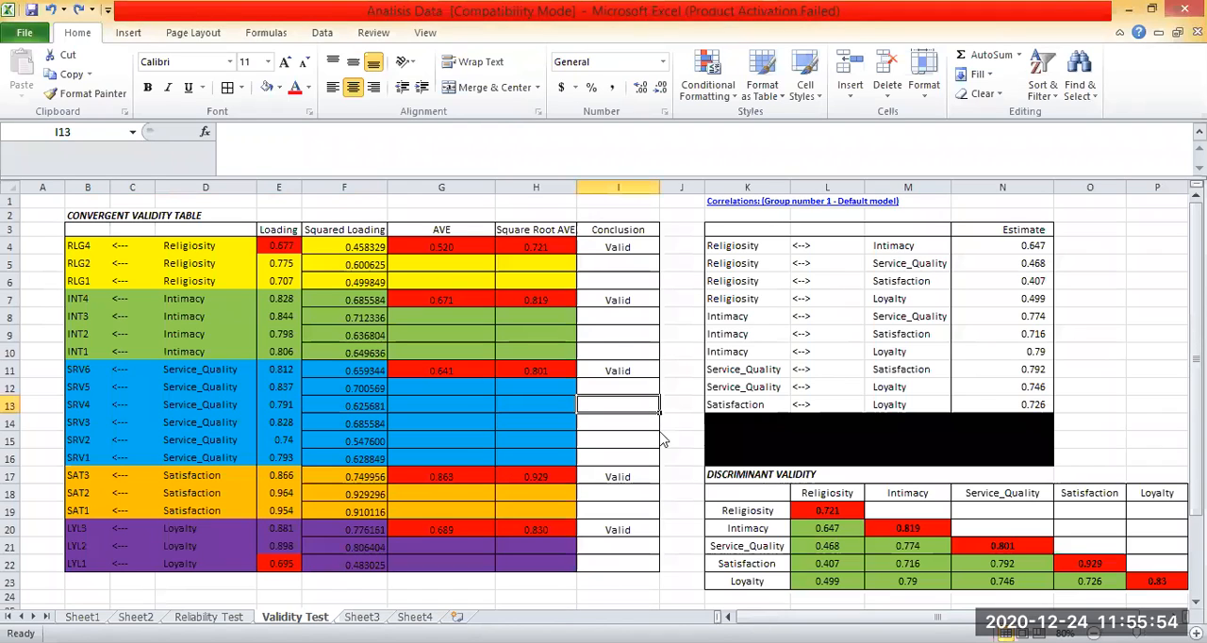
click(490, 440)
key(ctrl+s)
click(751, 448)
key(ctrl+z)
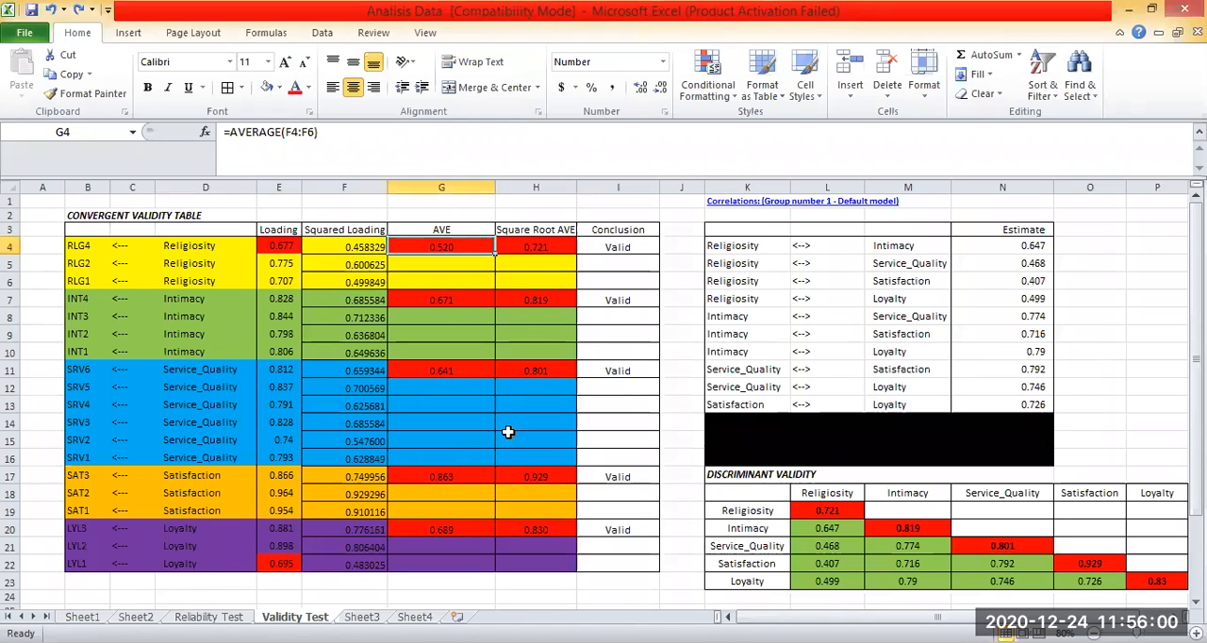
scroll(797, 431, down, 2)
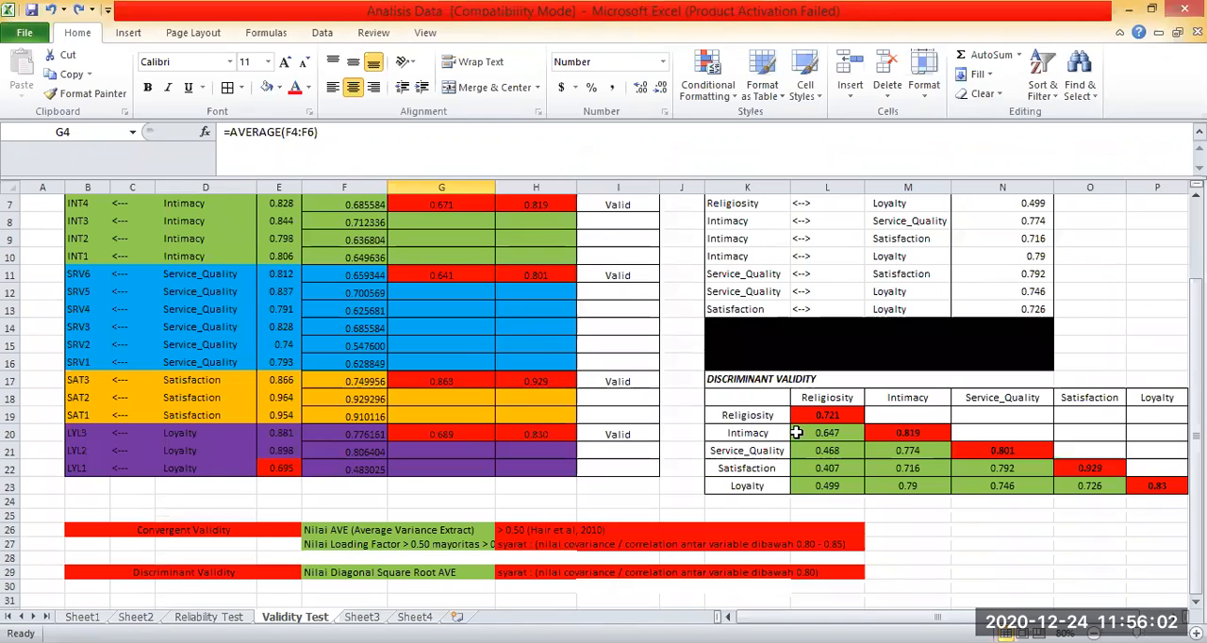
scroll(797, 432, up, 1)
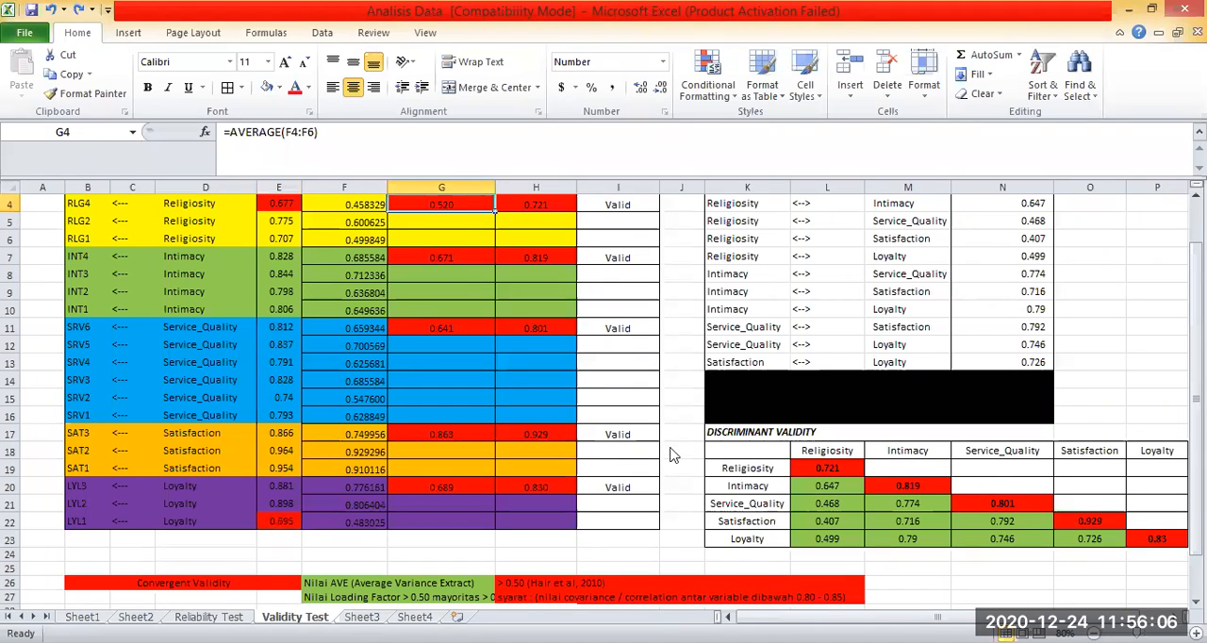
scroll(654, 449, down, 4)
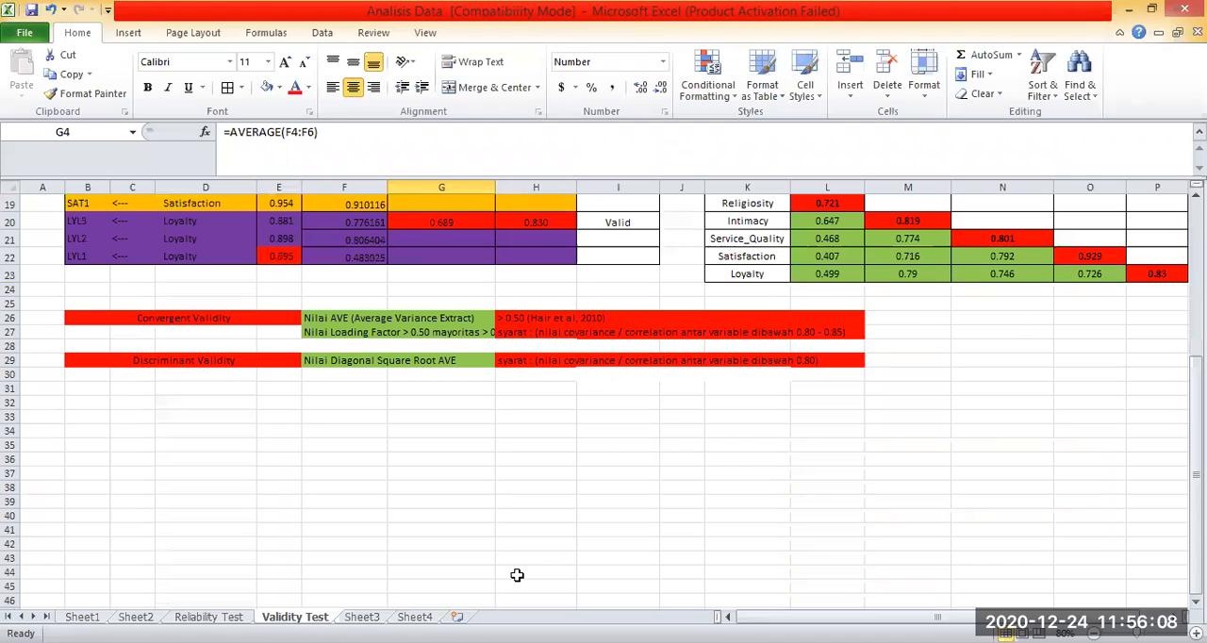
scroll(1037, 377, up, 5)
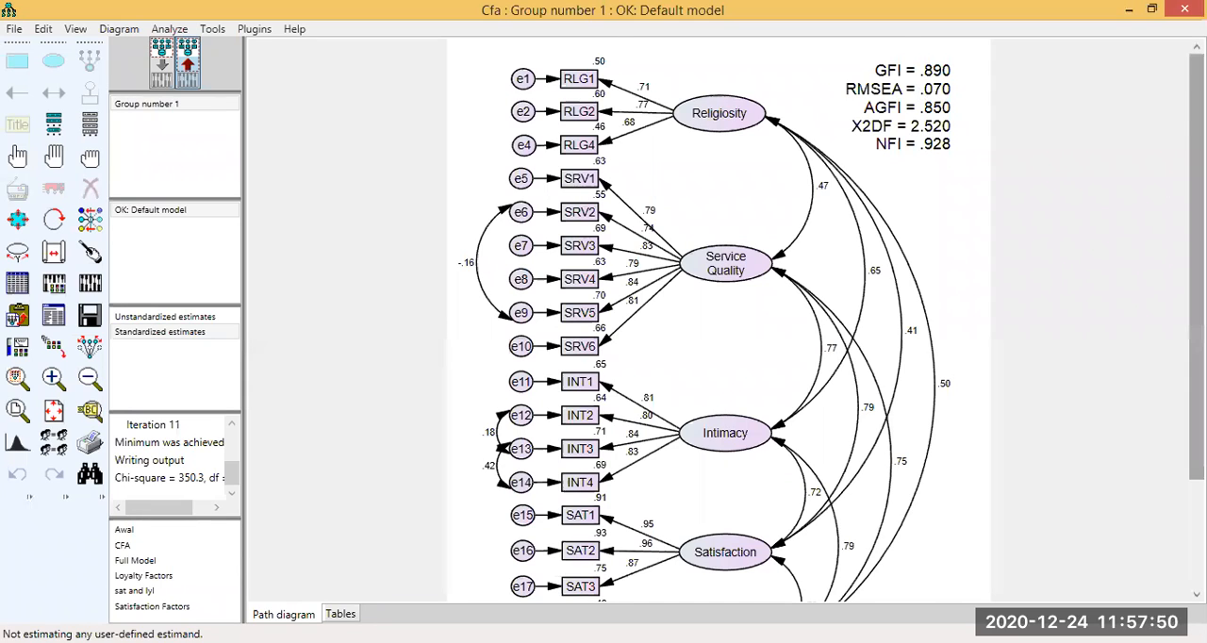
Switch to Amos and examine the standardized CFA path diagram: the error covariances e6–e9, e12–e13 and e13–e14, the loadings and the fit indices.
scroll(950, 132, down, 3)
scroll(743, 260, up, 3)
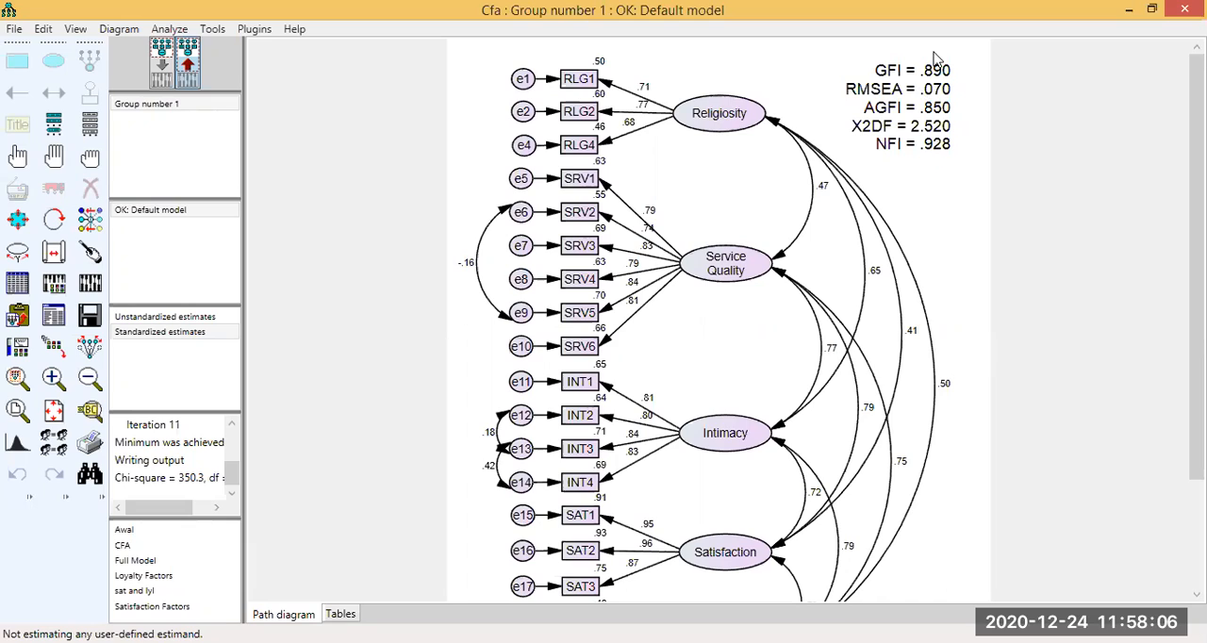
mouse_move(497, 195)
mouse_down()
mouse_move(541, 231)
mouse_move(503, 197)
mouse_up()
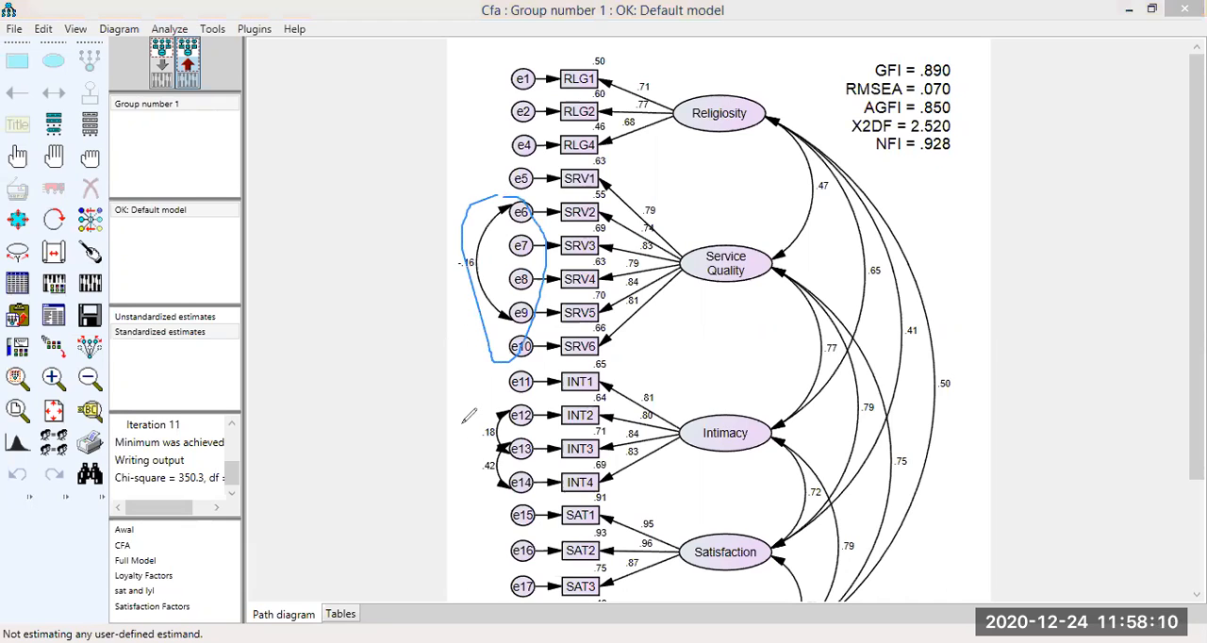
mouse_move(505, 398)
mouse_down()
mouse_move(462, 415)
mouse_move(537, 436)
mouse_move(499, 397)
mouse_up()
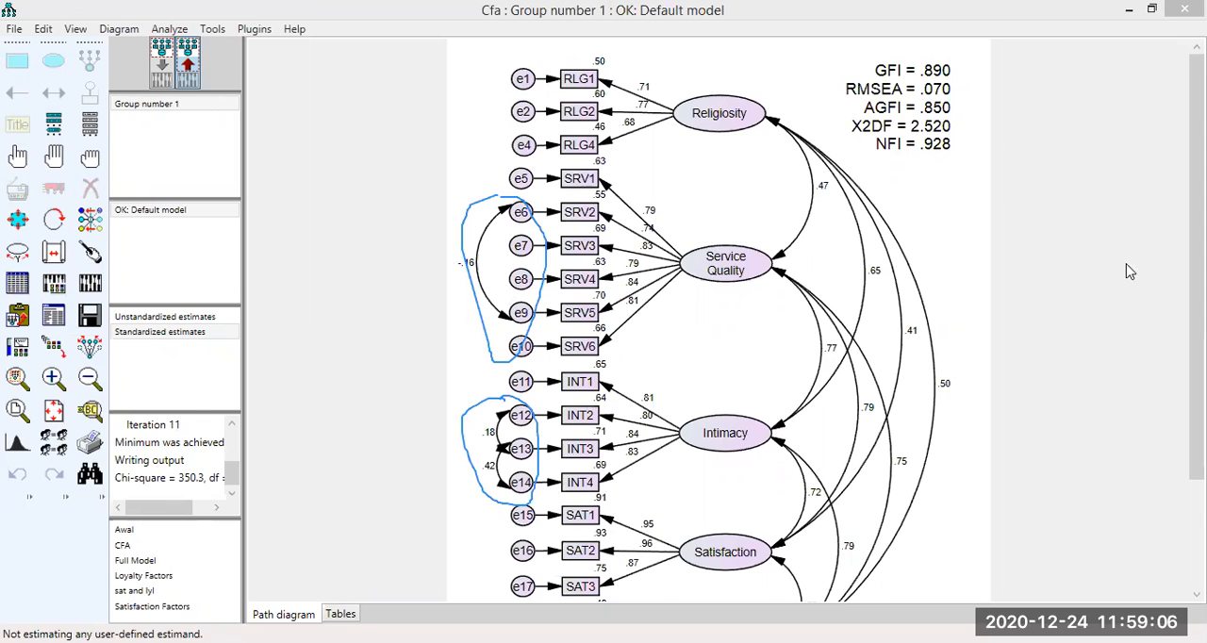
scroll(716, 321, down, 2)
drag(1196, 341, 1197, 284)
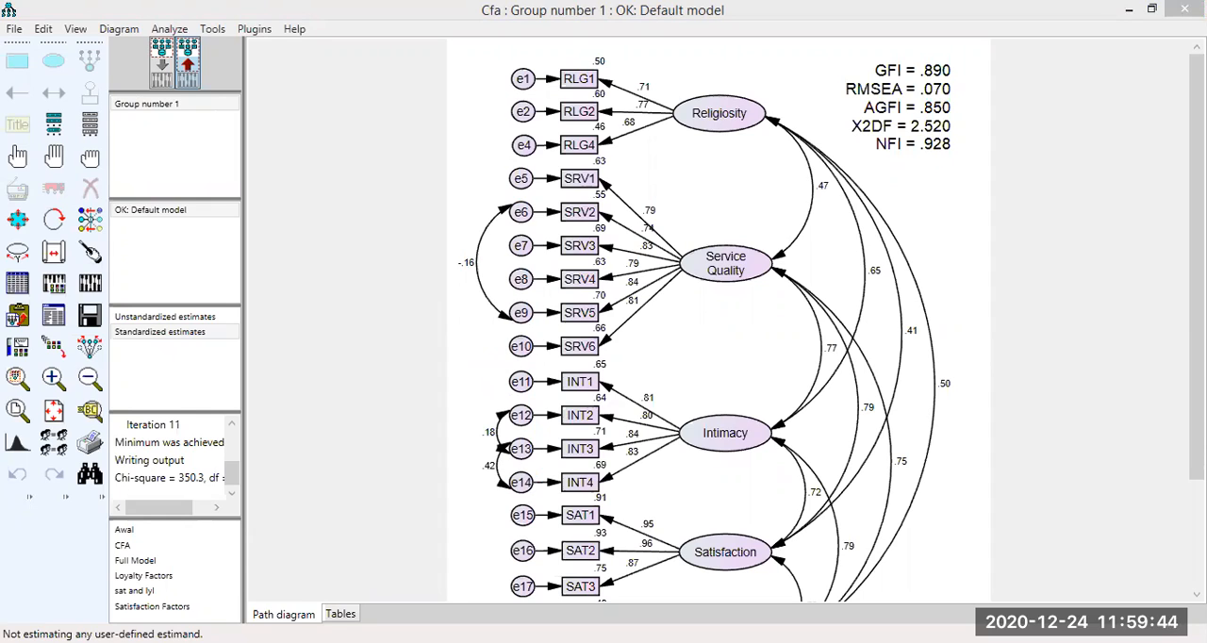
click(1196, 267)
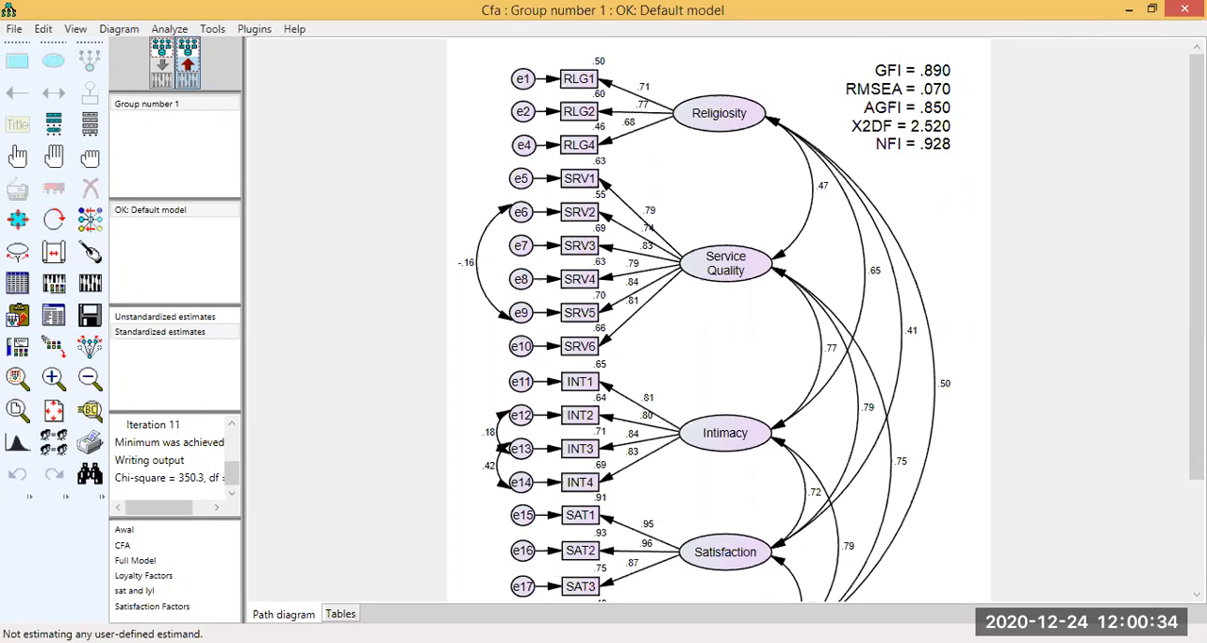
scroll(553, 482, down, 3)
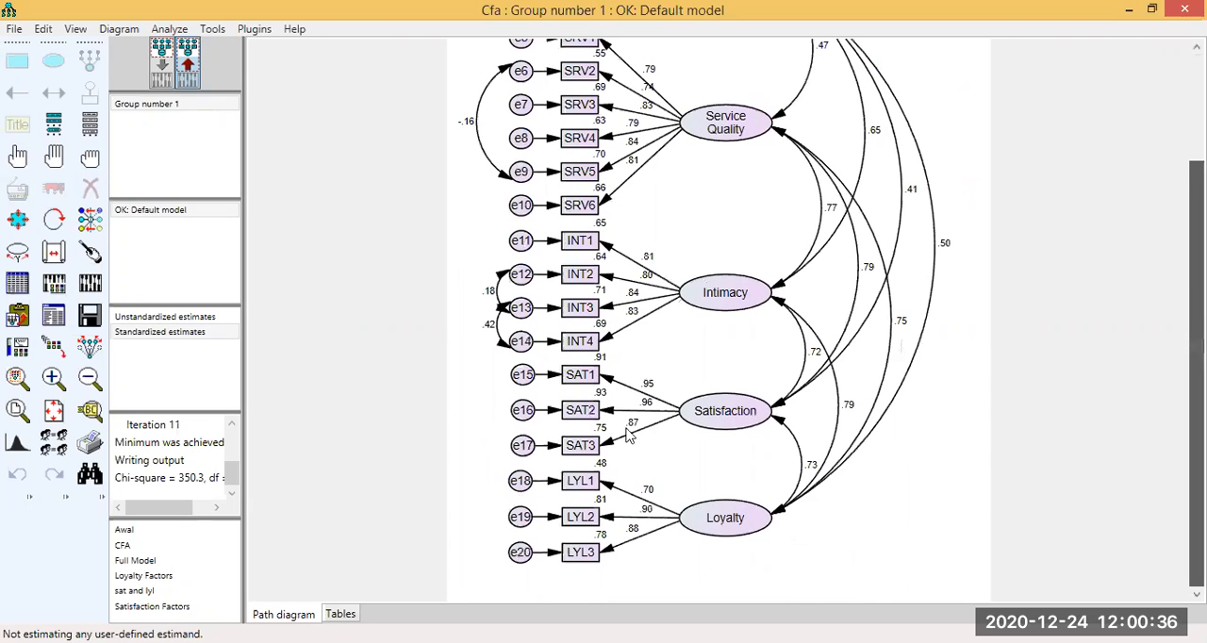
scroll(630, 435, up, 3)
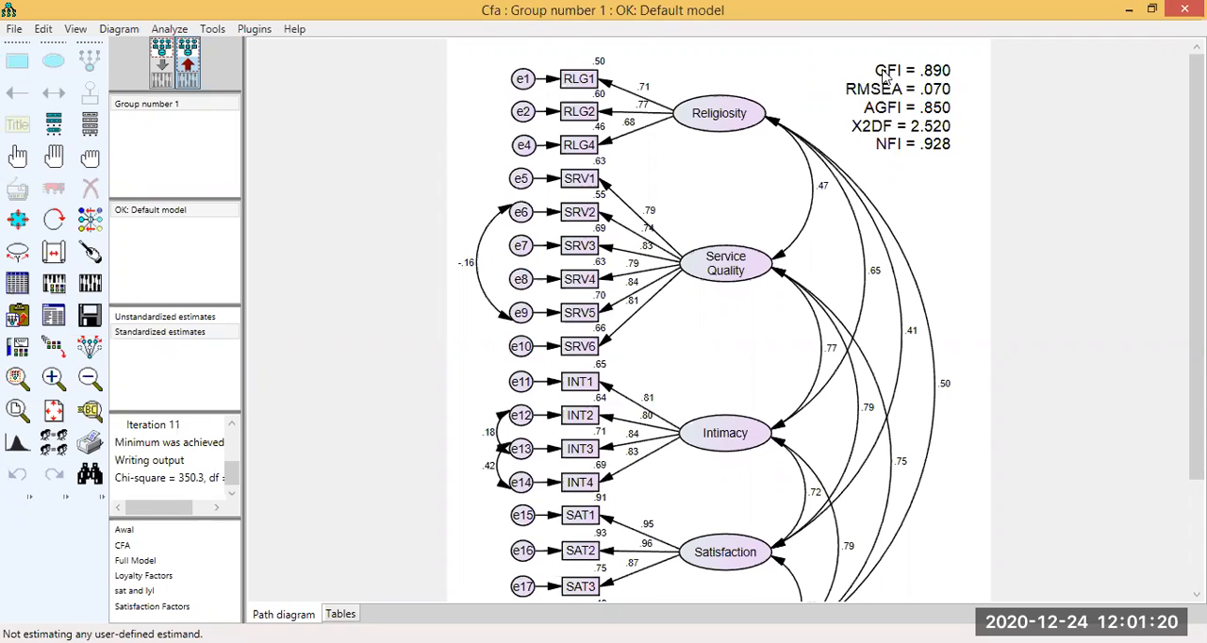
scroll(884, 80, down, 2)
scroll(716, 321, down, 1)
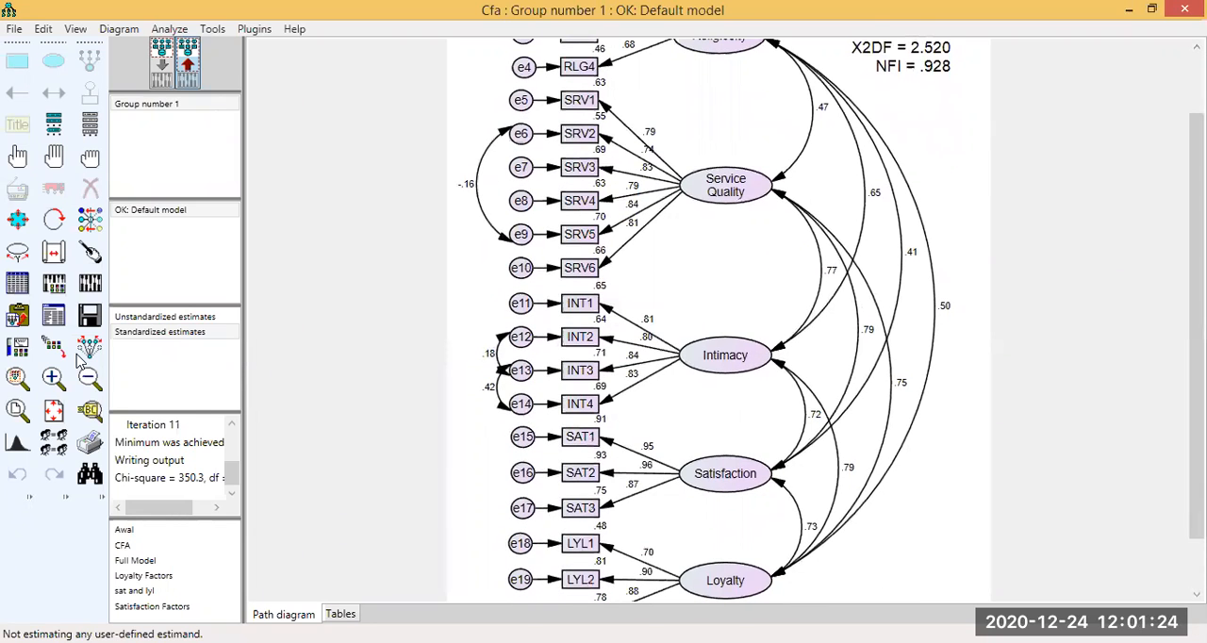
scroll(80, 358, up, 3)
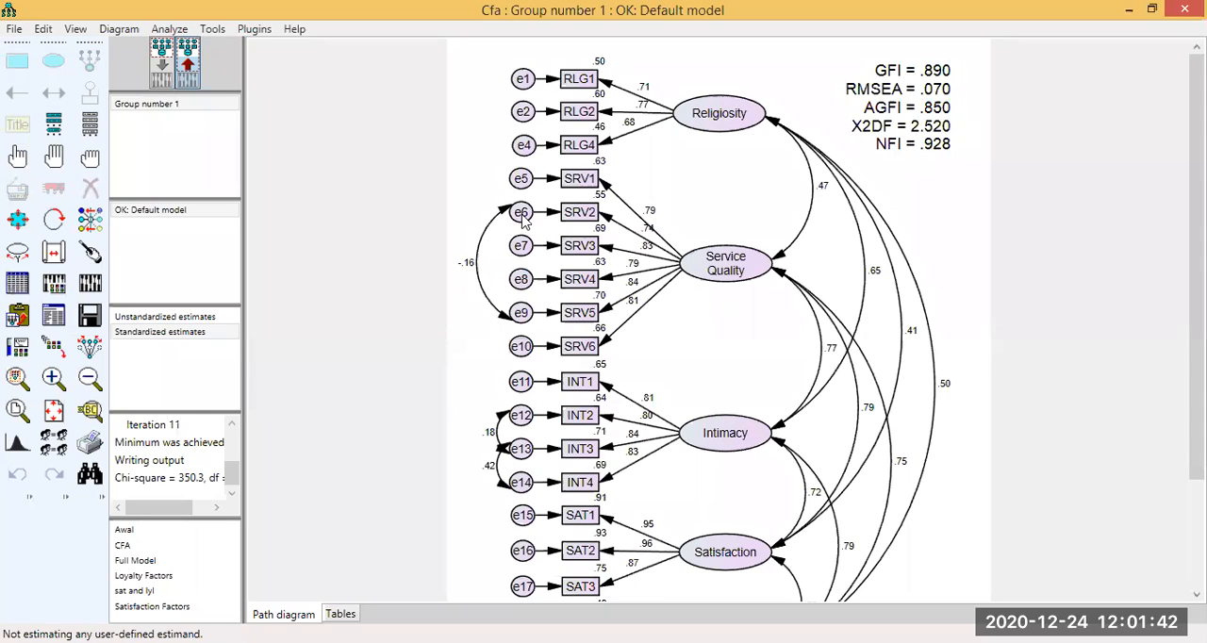
Switch the CFA path diagram from the standardized estimates to the input model view.
scroll(114, 52, down, 1)
scroll(117, 124, down, 1)
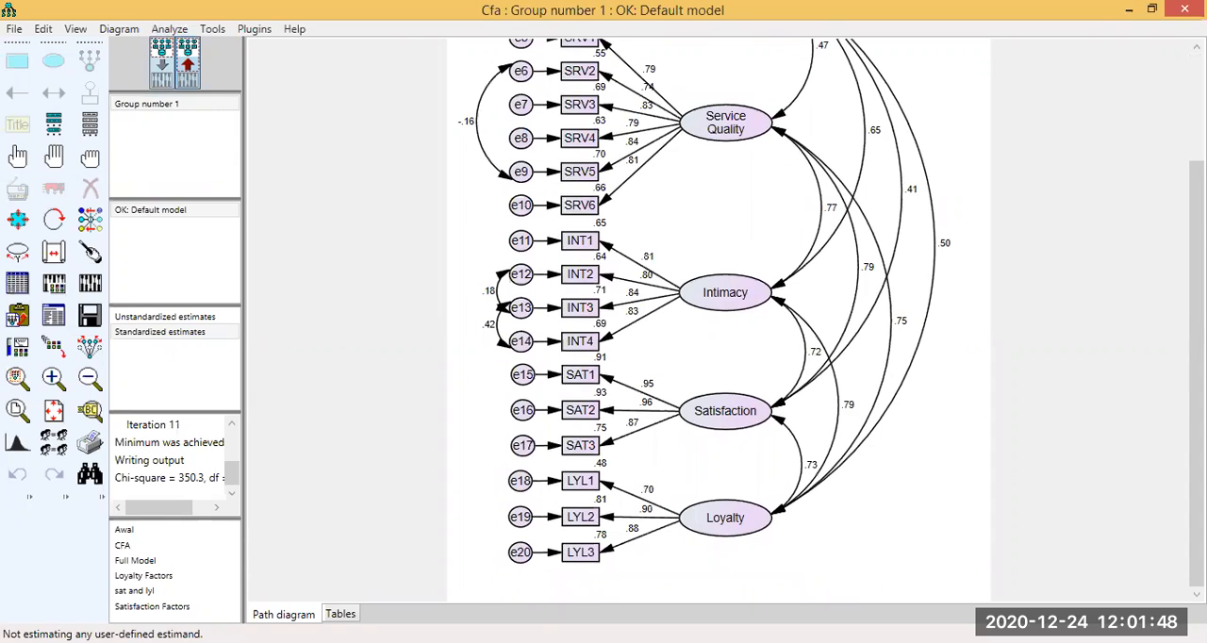
key(ctrl+a)
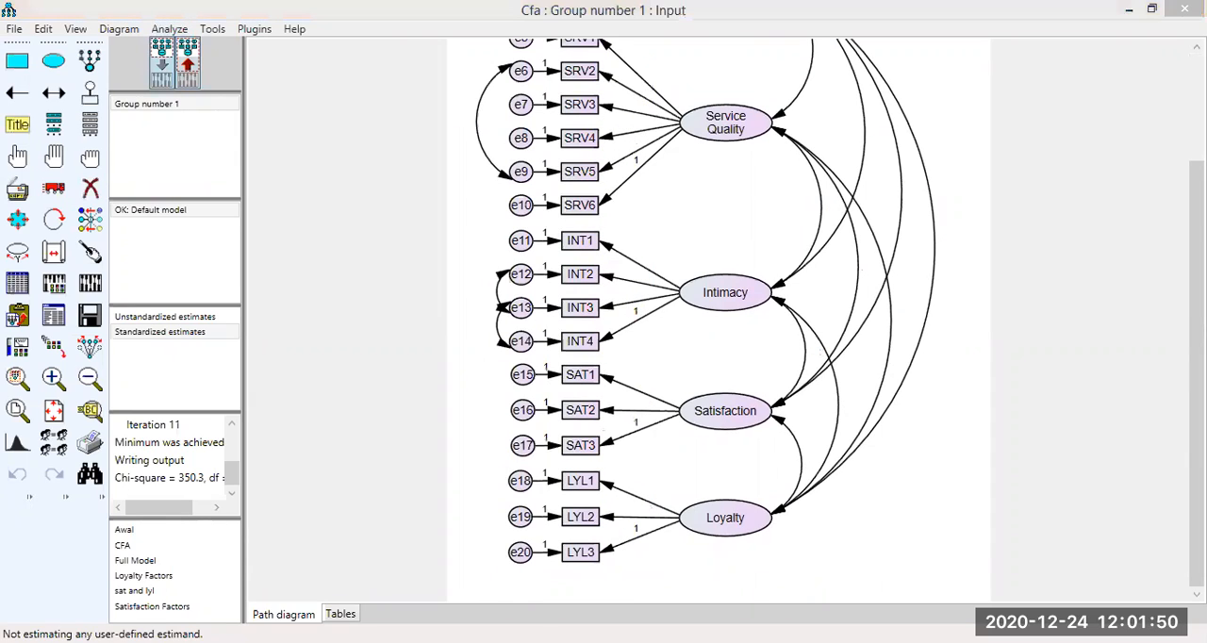